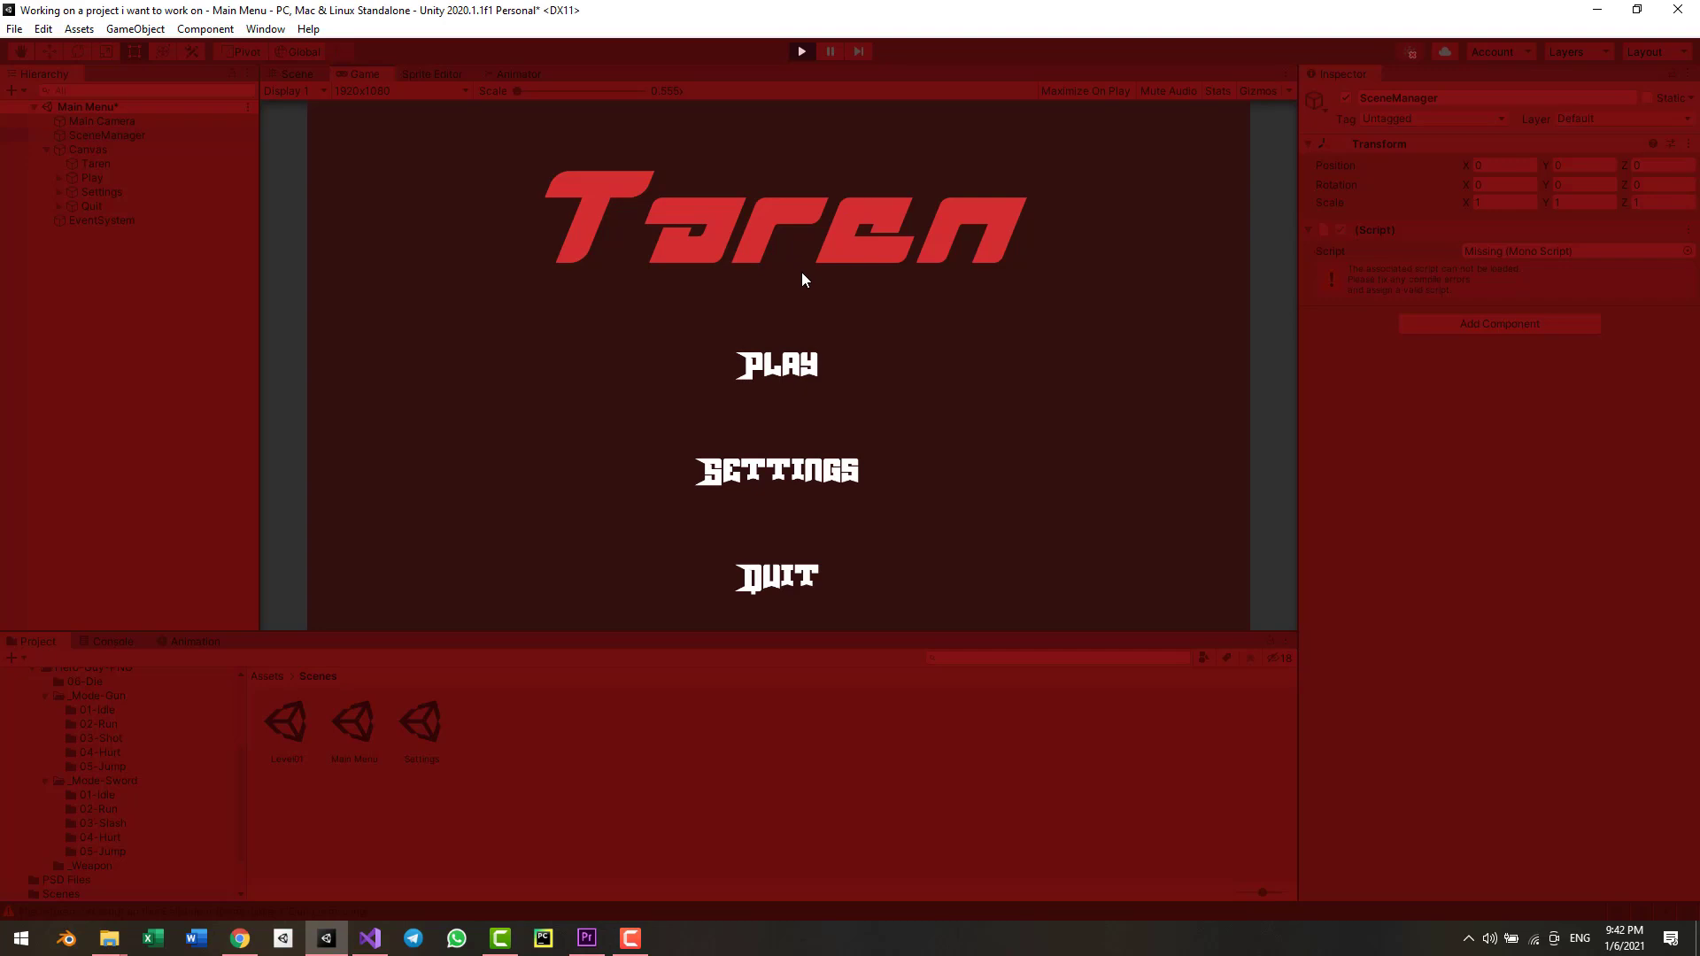
- Stop the running game and show the contents of the project's top-level Assets folder
left_click(801, 51)
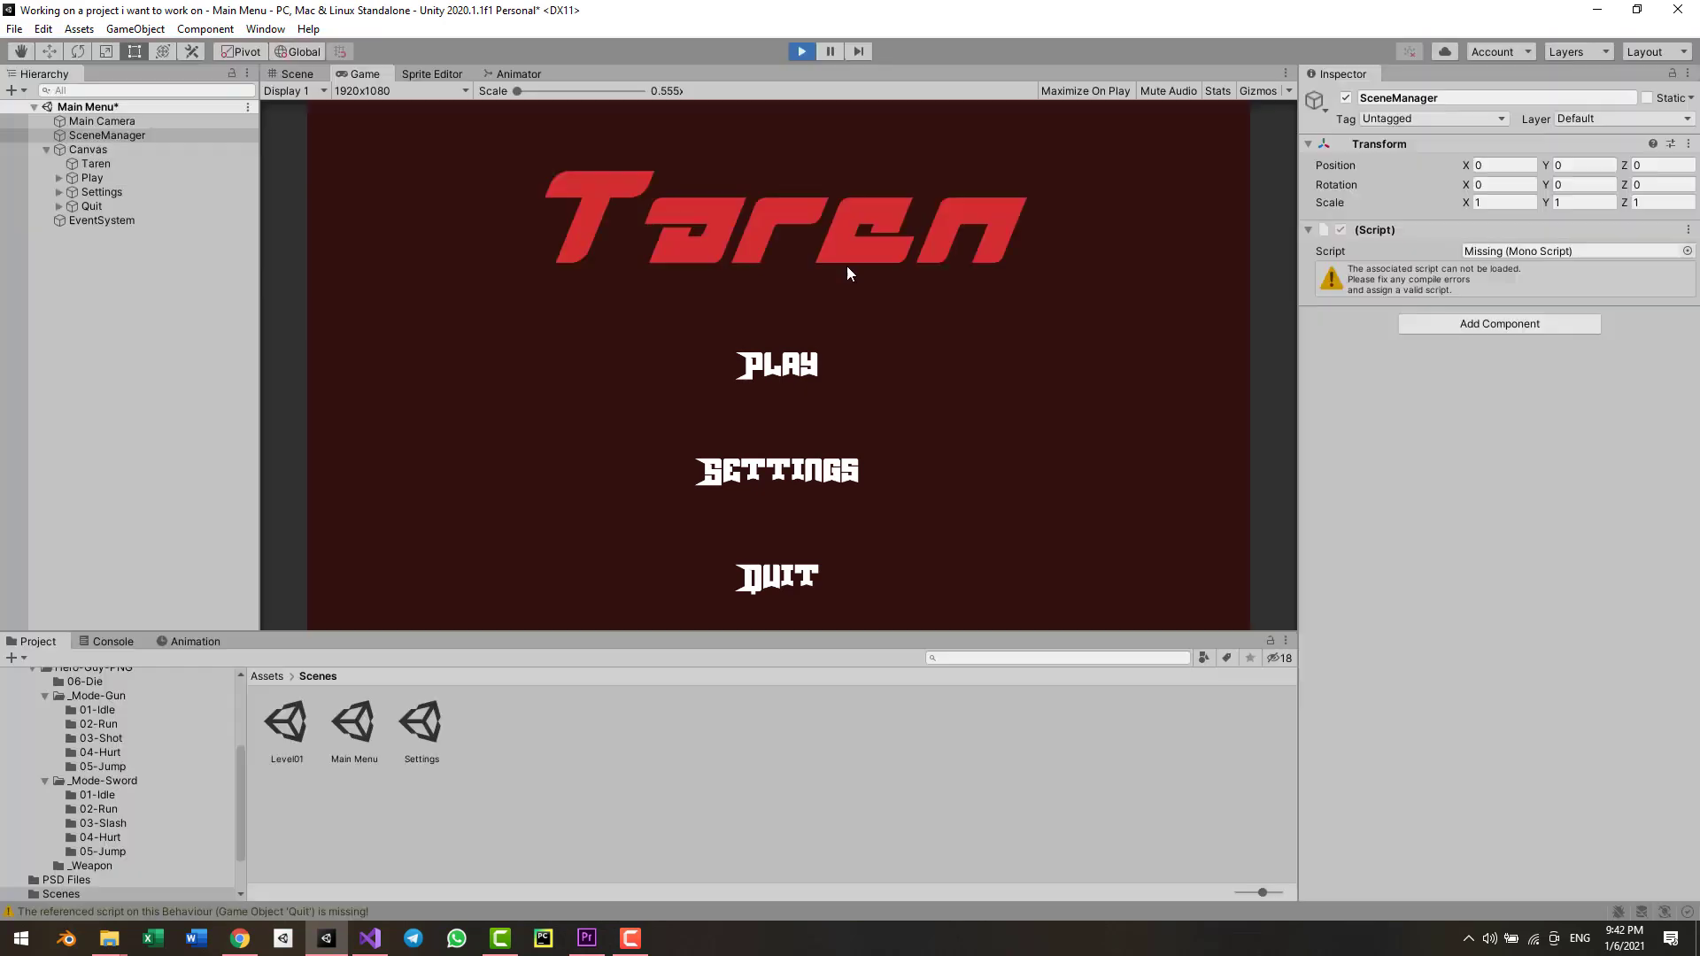
left_click(267, 679)
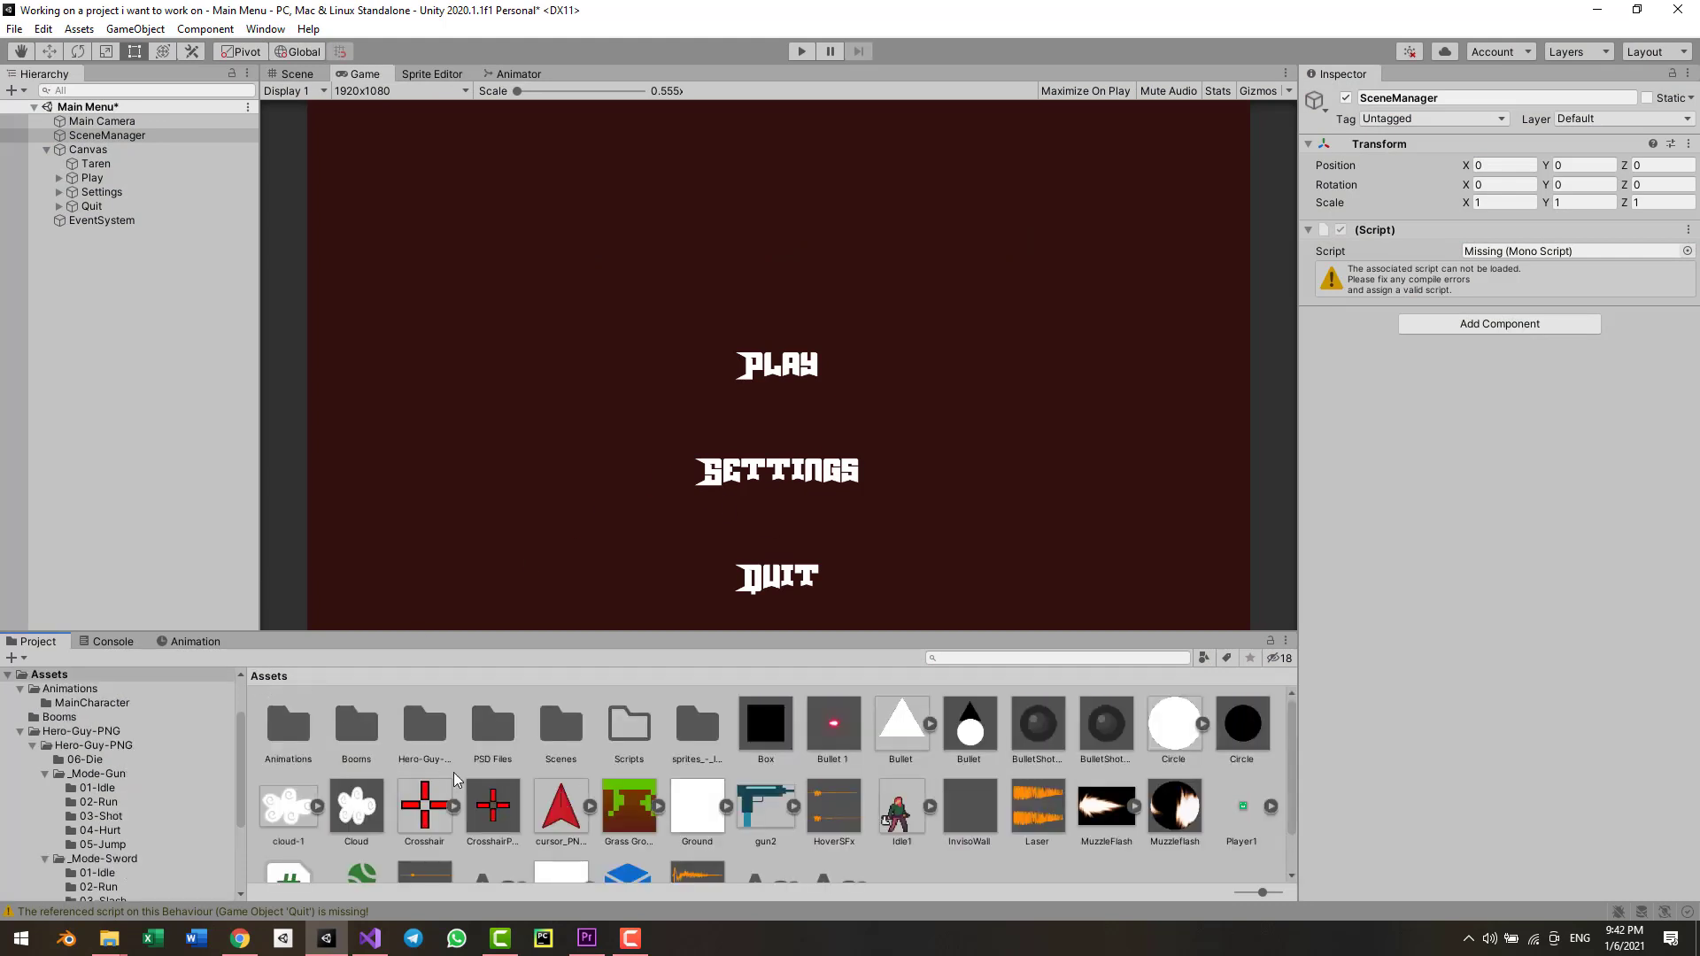
scroll(508, 755, "down", 1)
scroll(848, 810, "up", 1)
scroll(770, 806, "down", 1)
scroll(727, 808, "up", 1)
- Switch from the Game view to the Scene view and frame the main menu's canvas
left_click(296, 74)
middle_click_drag(822, 462, 805, 433)
scroll(800, 398, "up", 6)
scroll(576, 387, "down", 3)
middle_click_drag(576, 388, 587, 436)
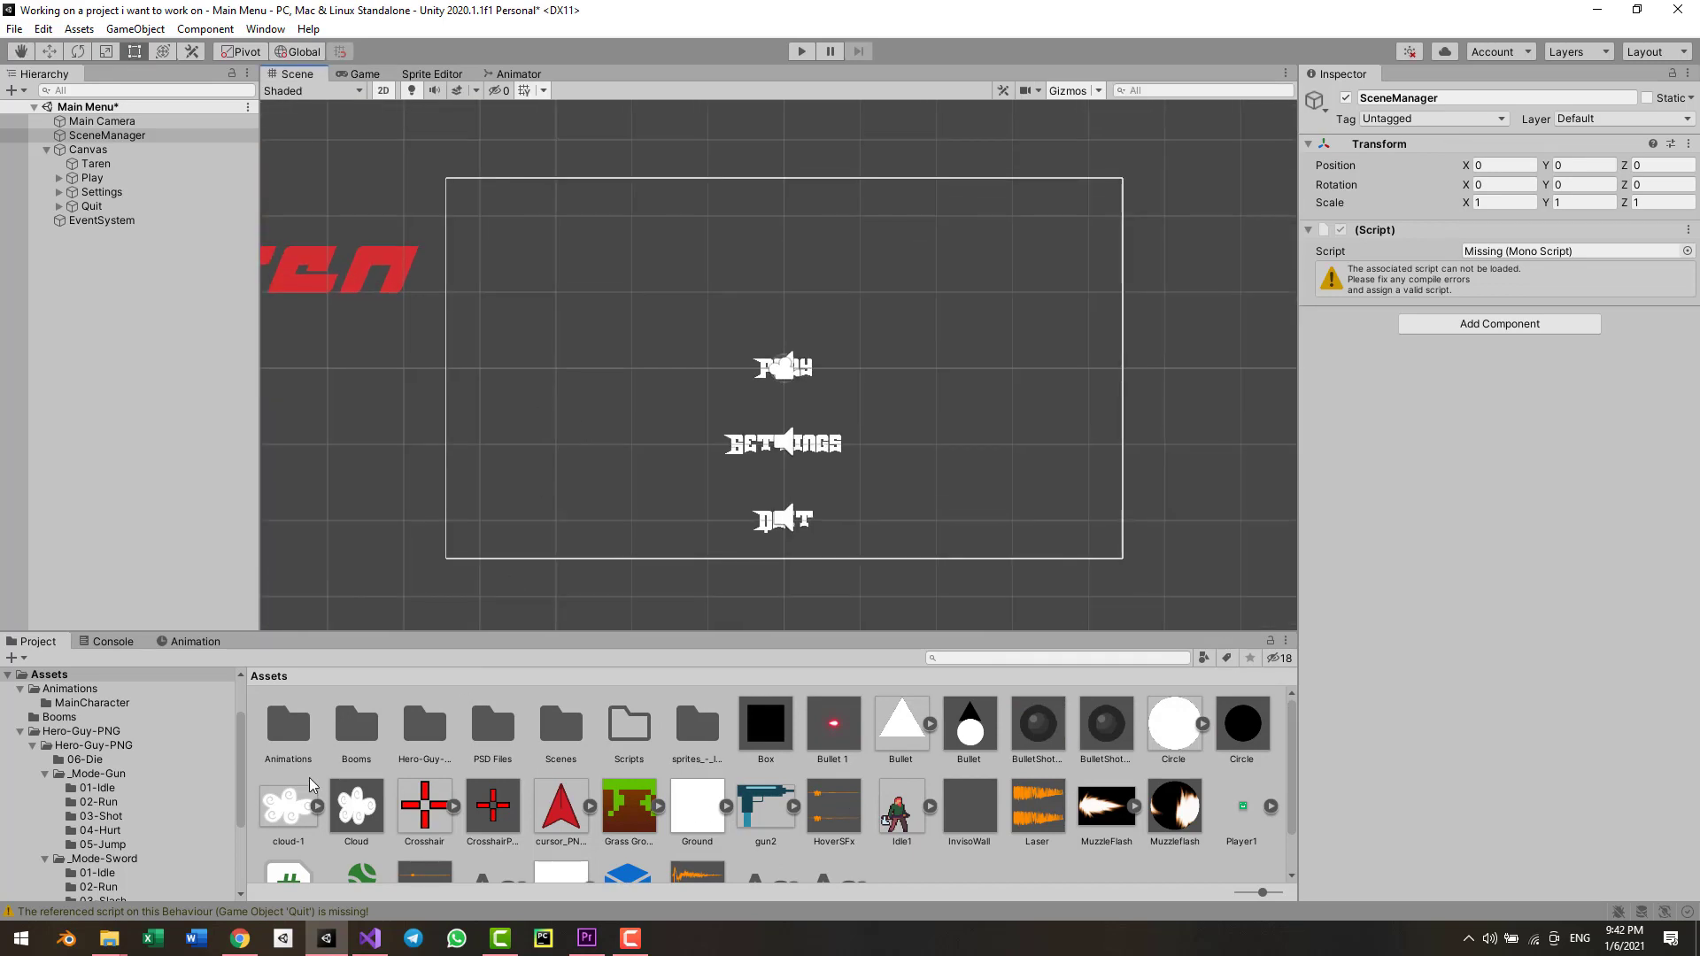
- Look into the Hero-Guy-PNG asset folder and return to the project's Scenes folder
left_click(490, 739)
left_click(422, 748)
double_click(418, 741)
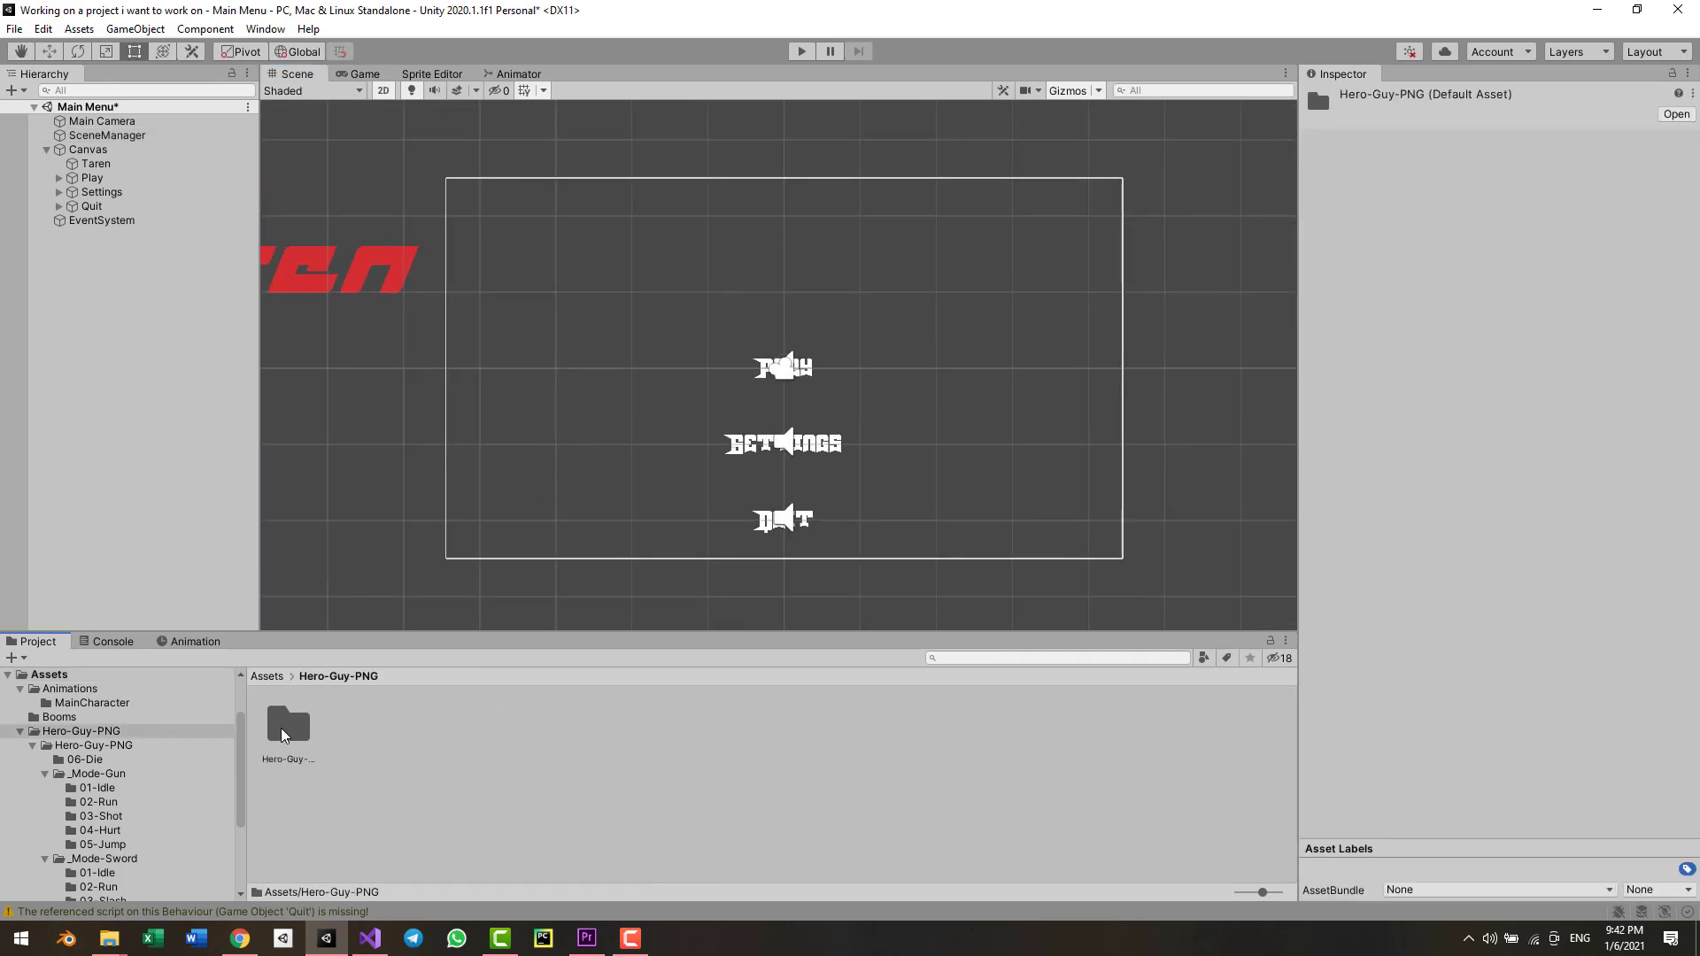
left_click(281, 730)
left_click(271, 679)
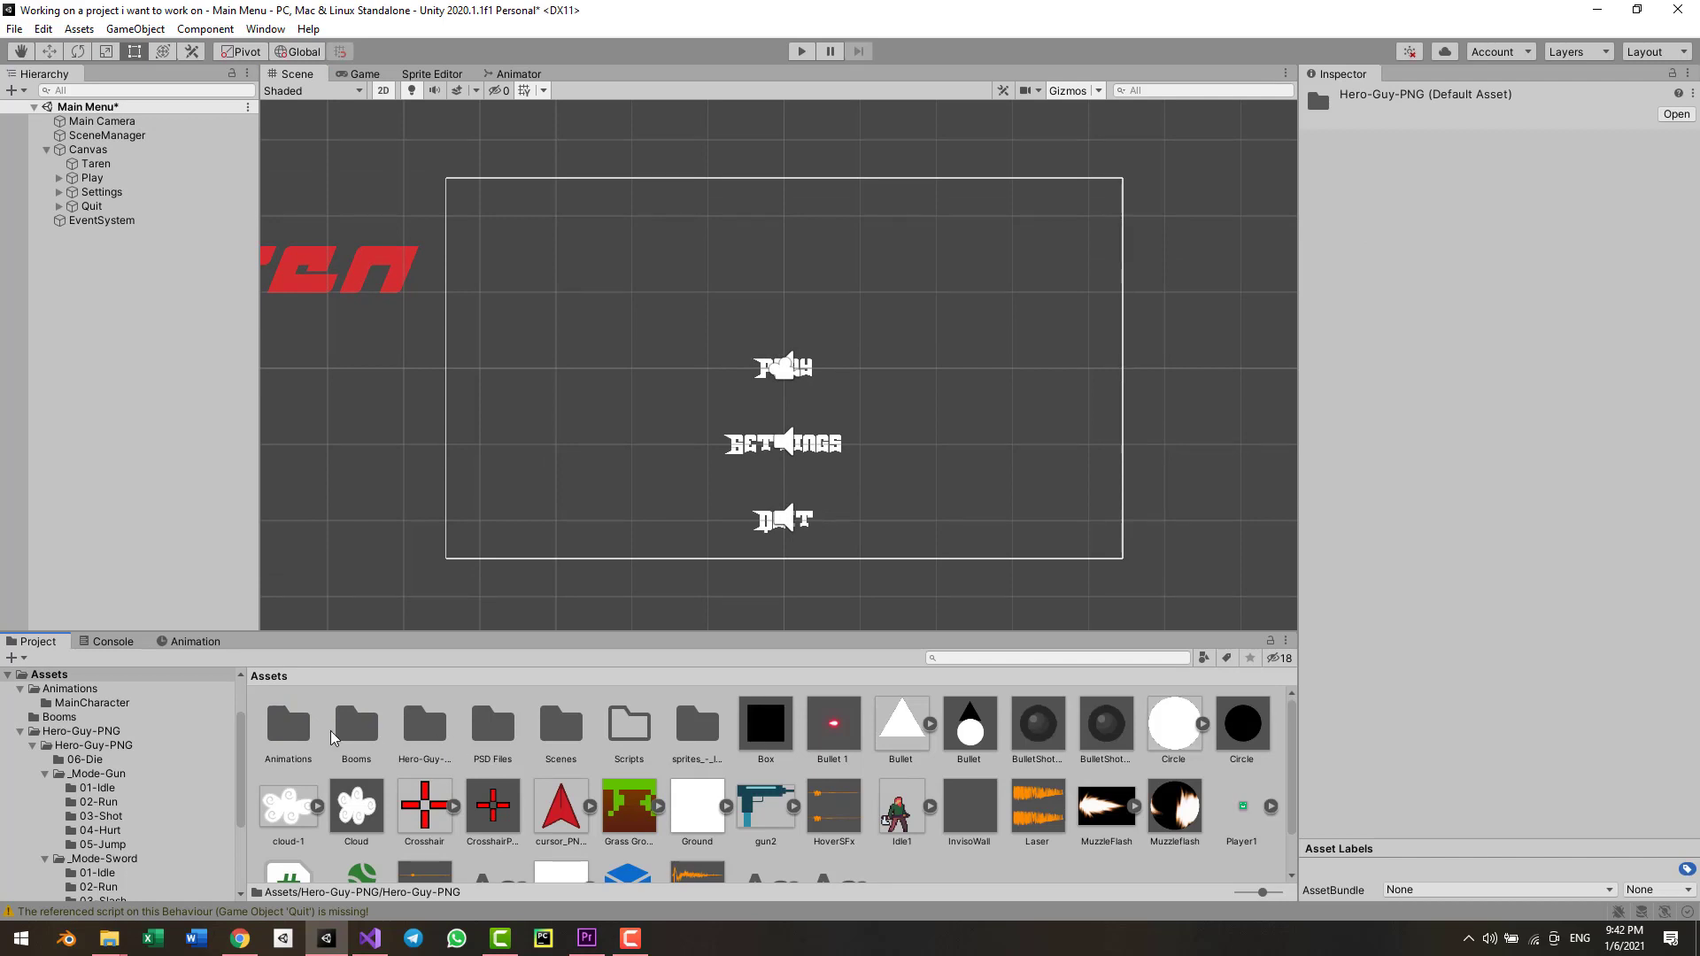
double_click(558, 735)
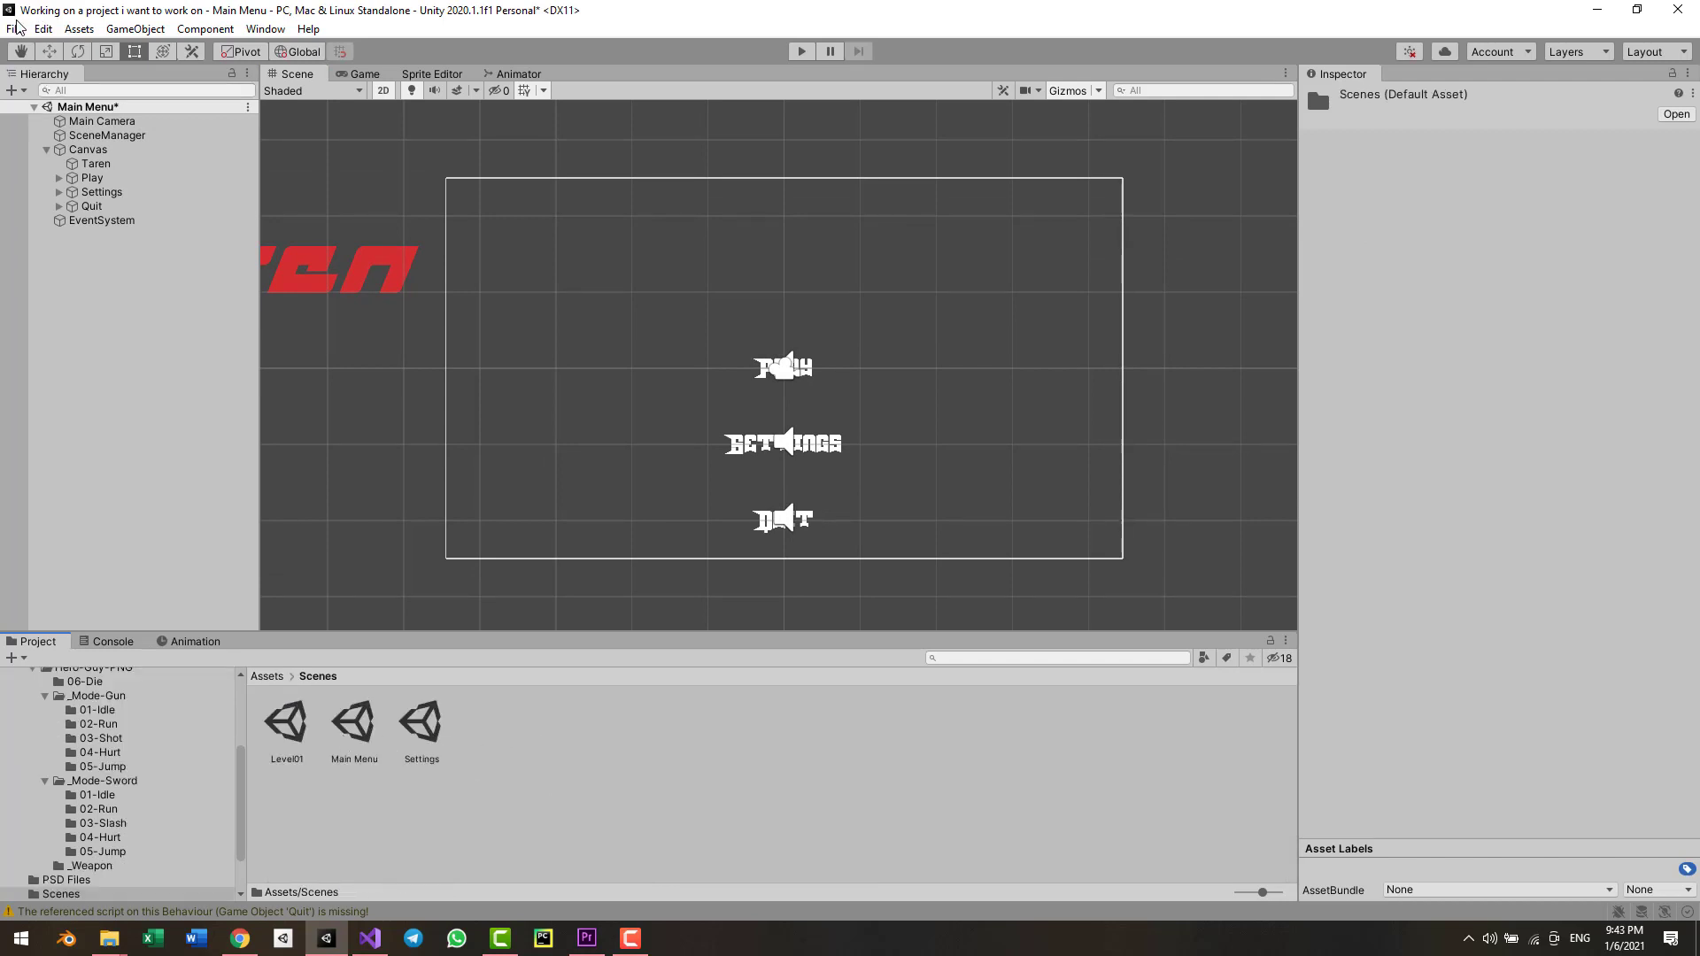
- Create a new empty scene, saving the changes made to the Main Menu scene
left_click(13, 29)
left_click(57, 48)
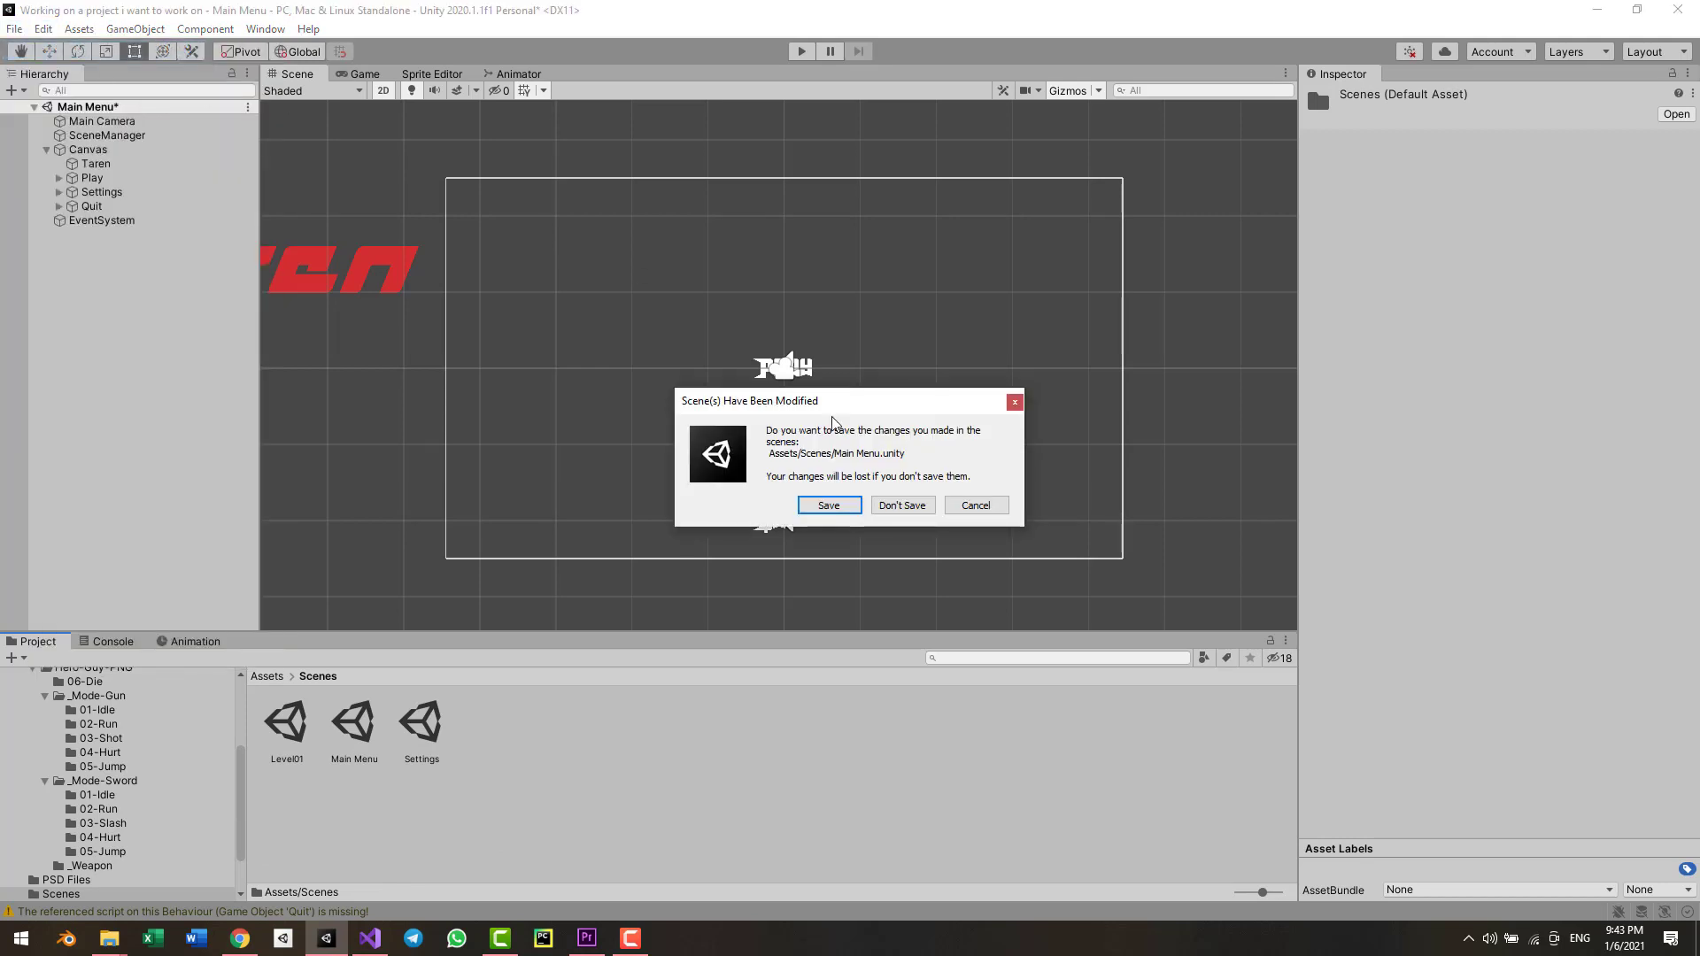
left_click(835, 512)
middle_click_drag(773, 380, 766, 396)
scroll(773, 402, "up", 4)
scroll(771, 401, "down", 1)
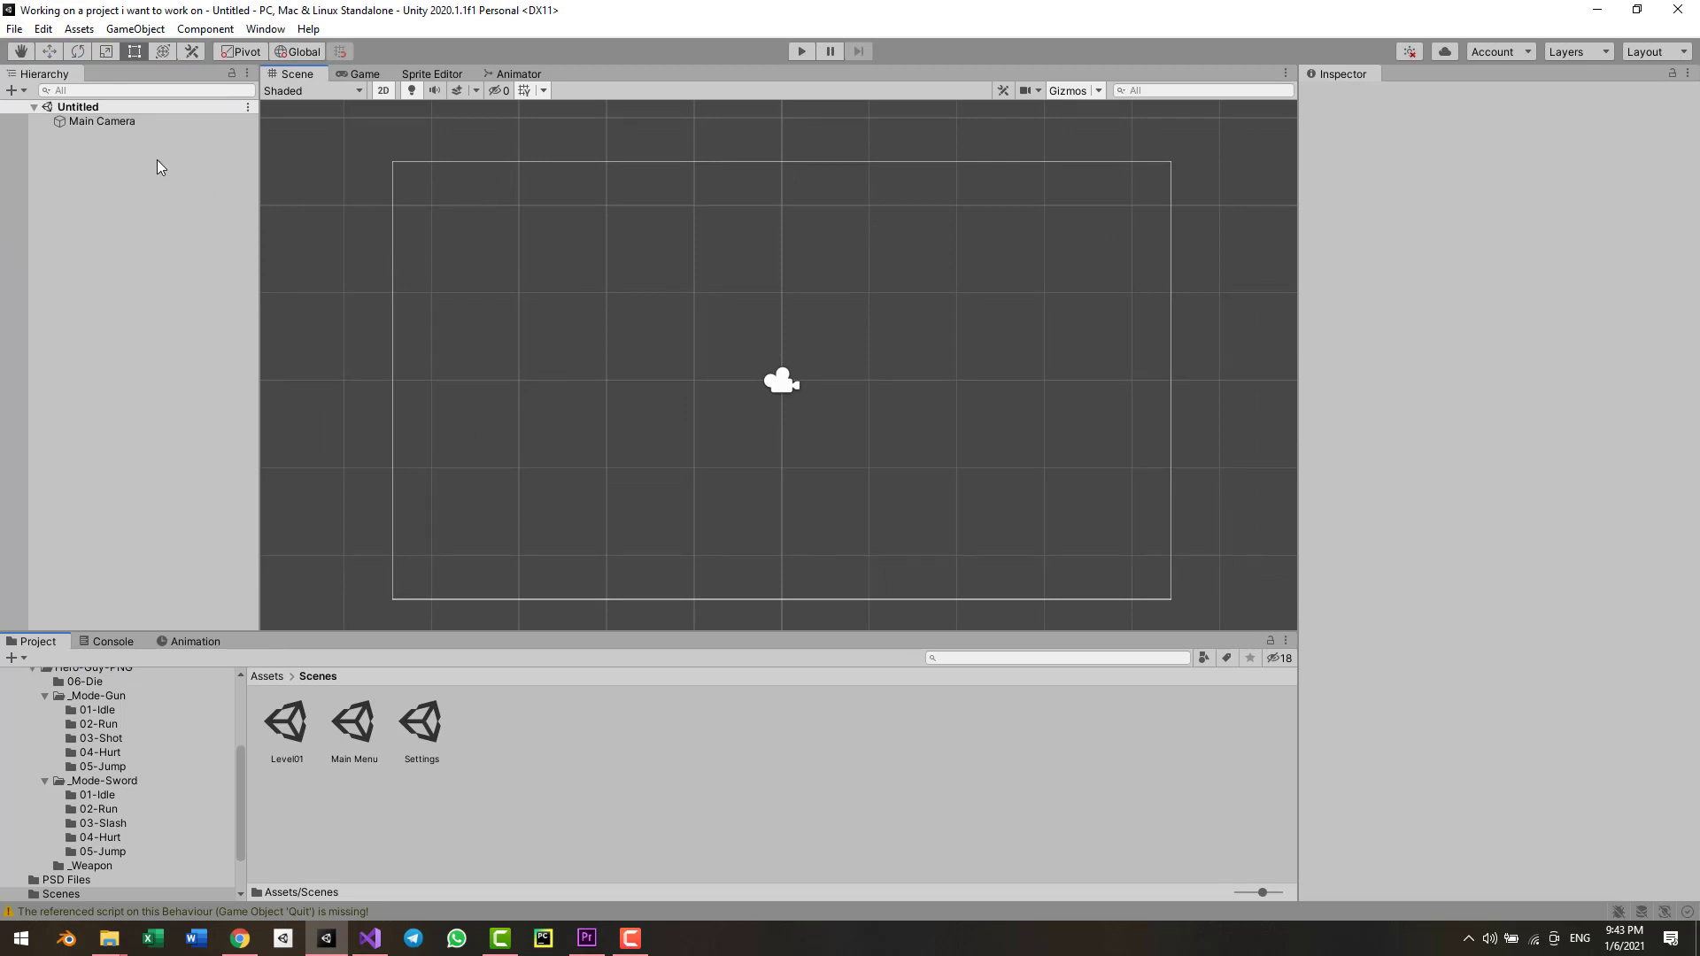
- Add a UI Text object to the new untitled scene
right_click(111, 107)
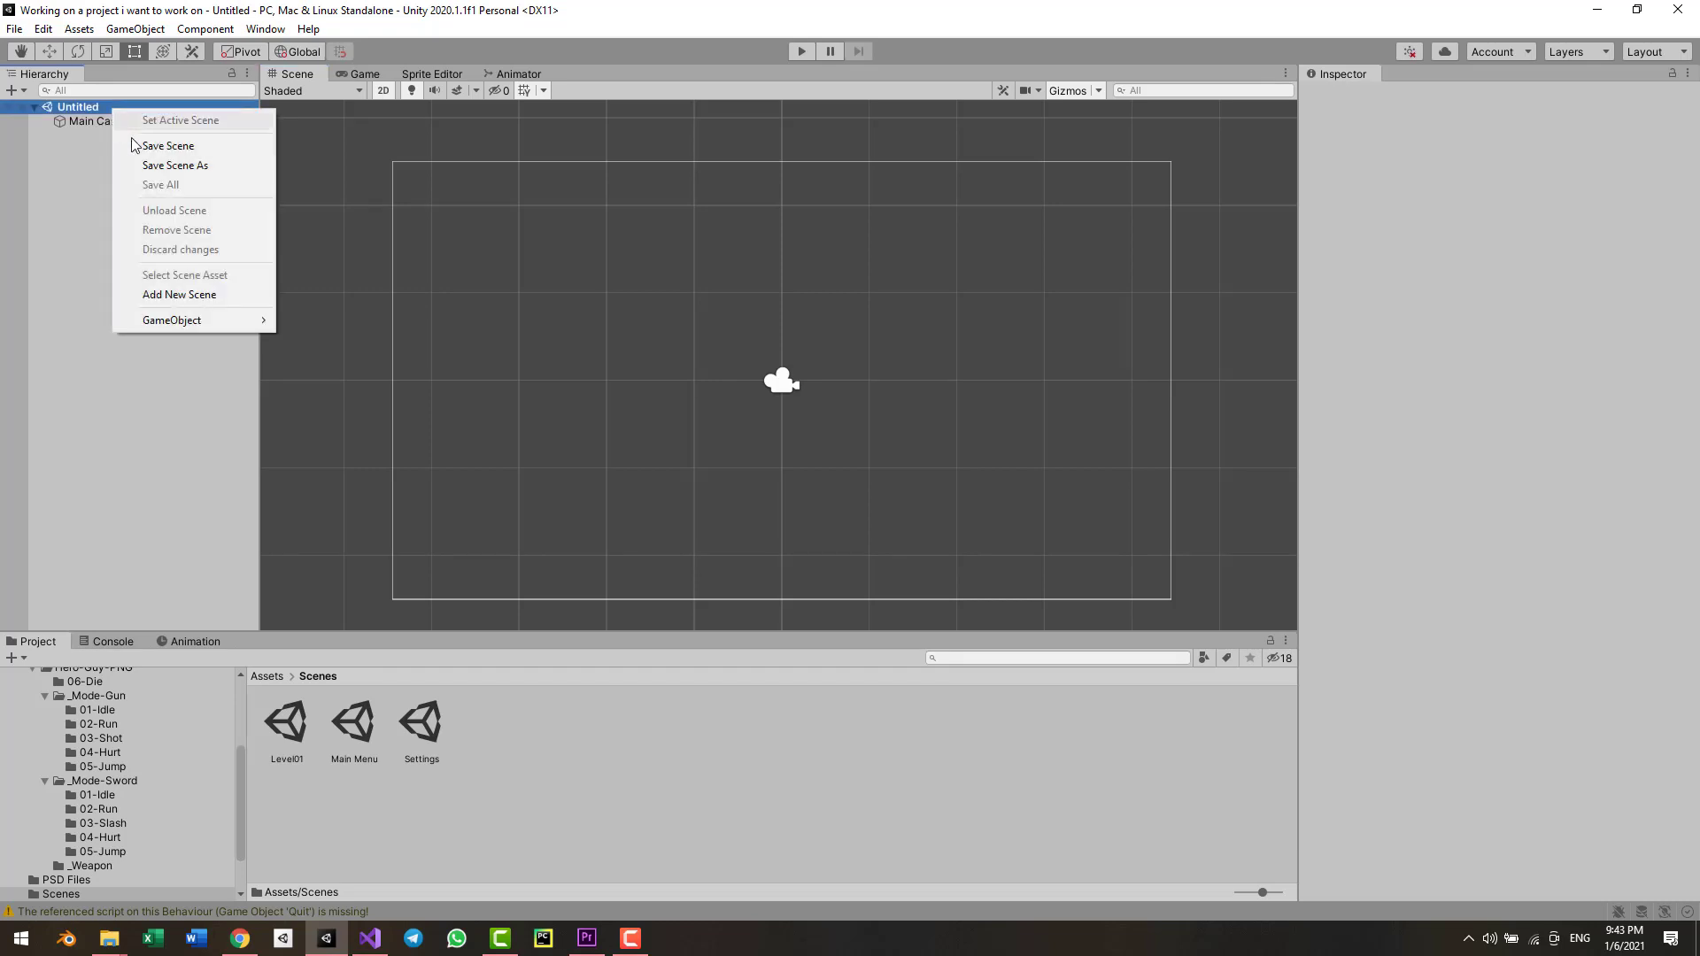
mouse_move(204, 324)
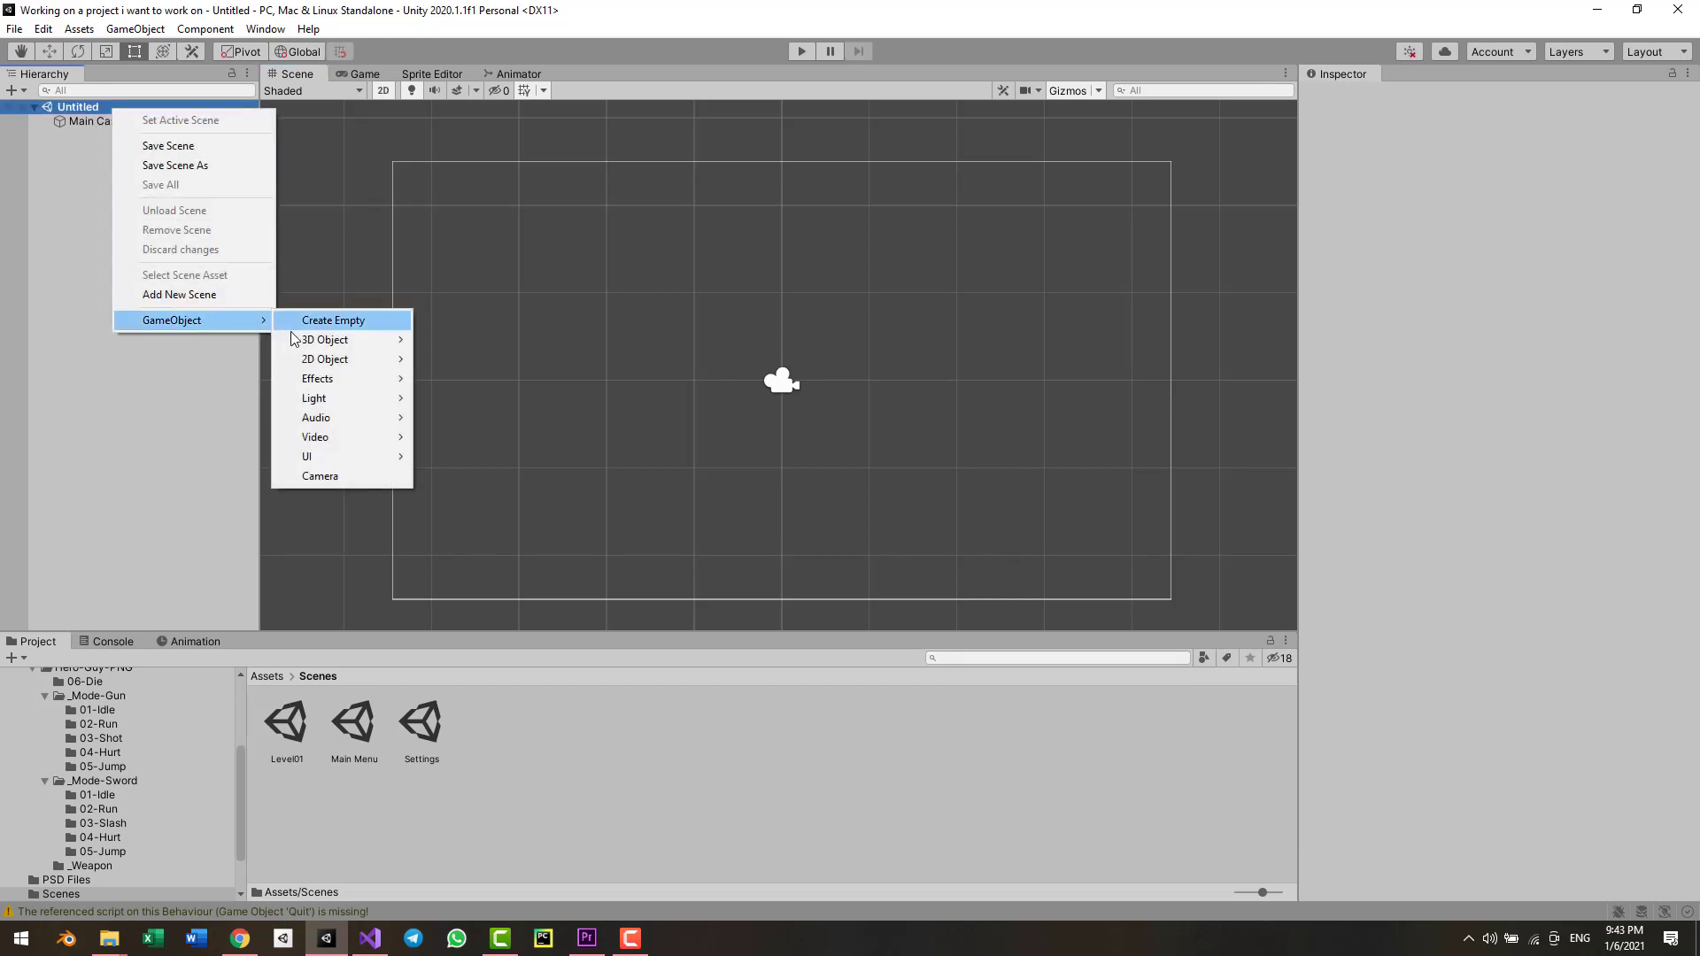
mouse_move(336, 457)
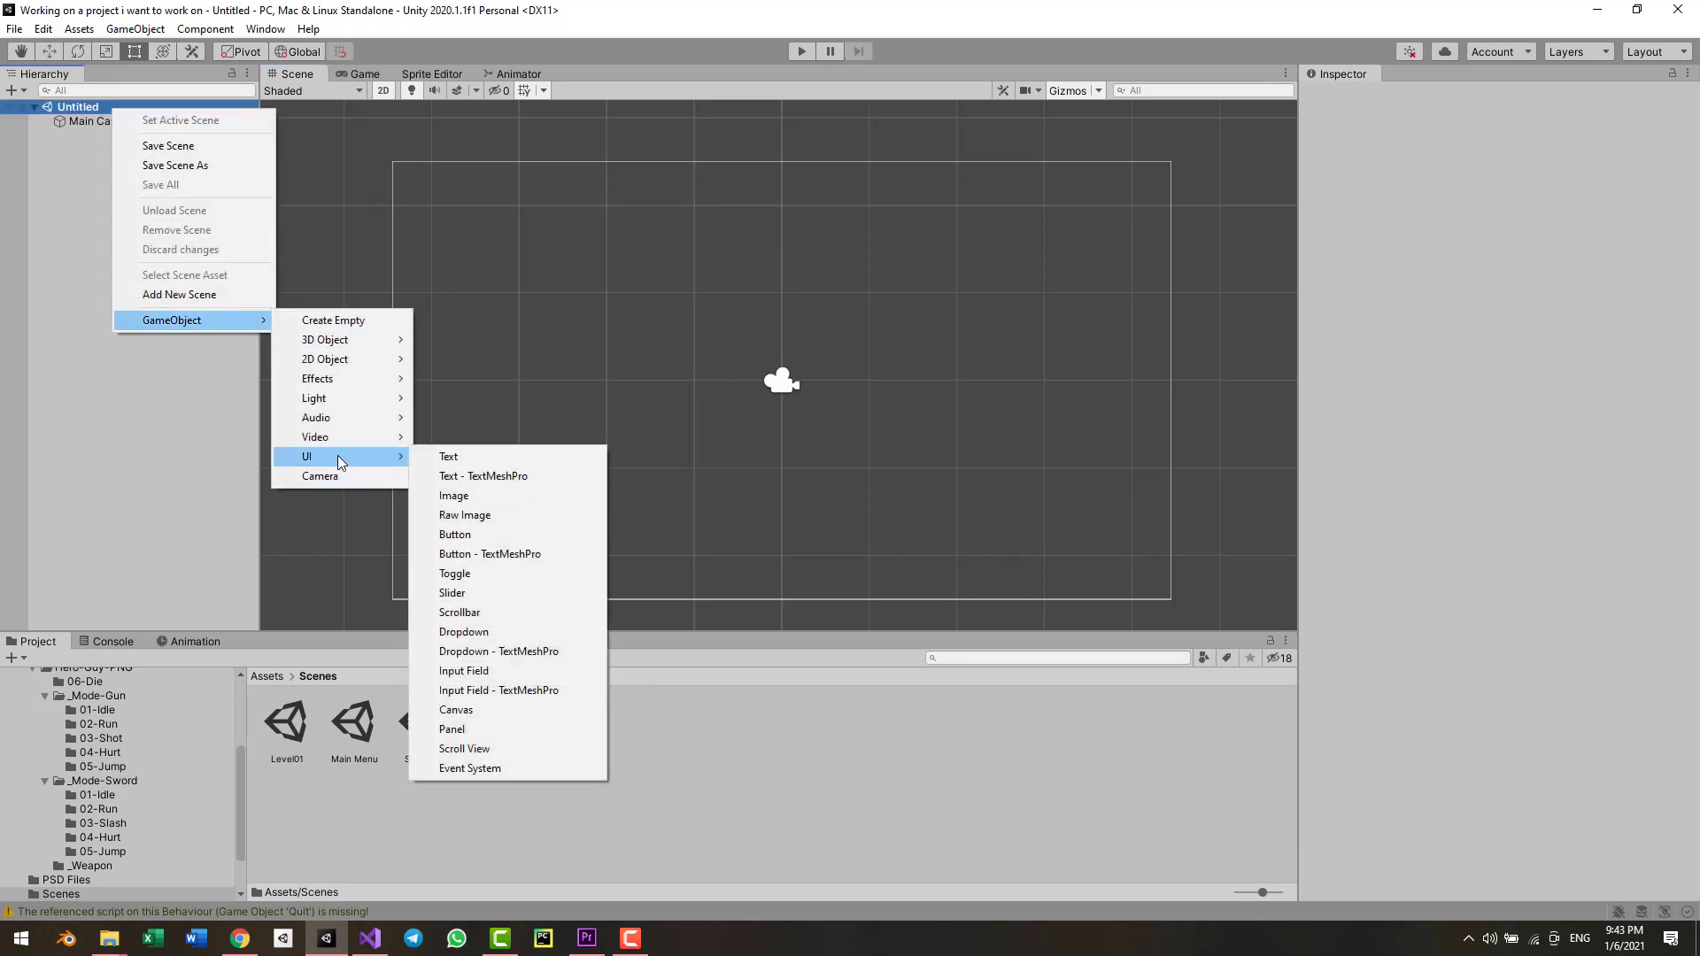
left_click(483, 461)
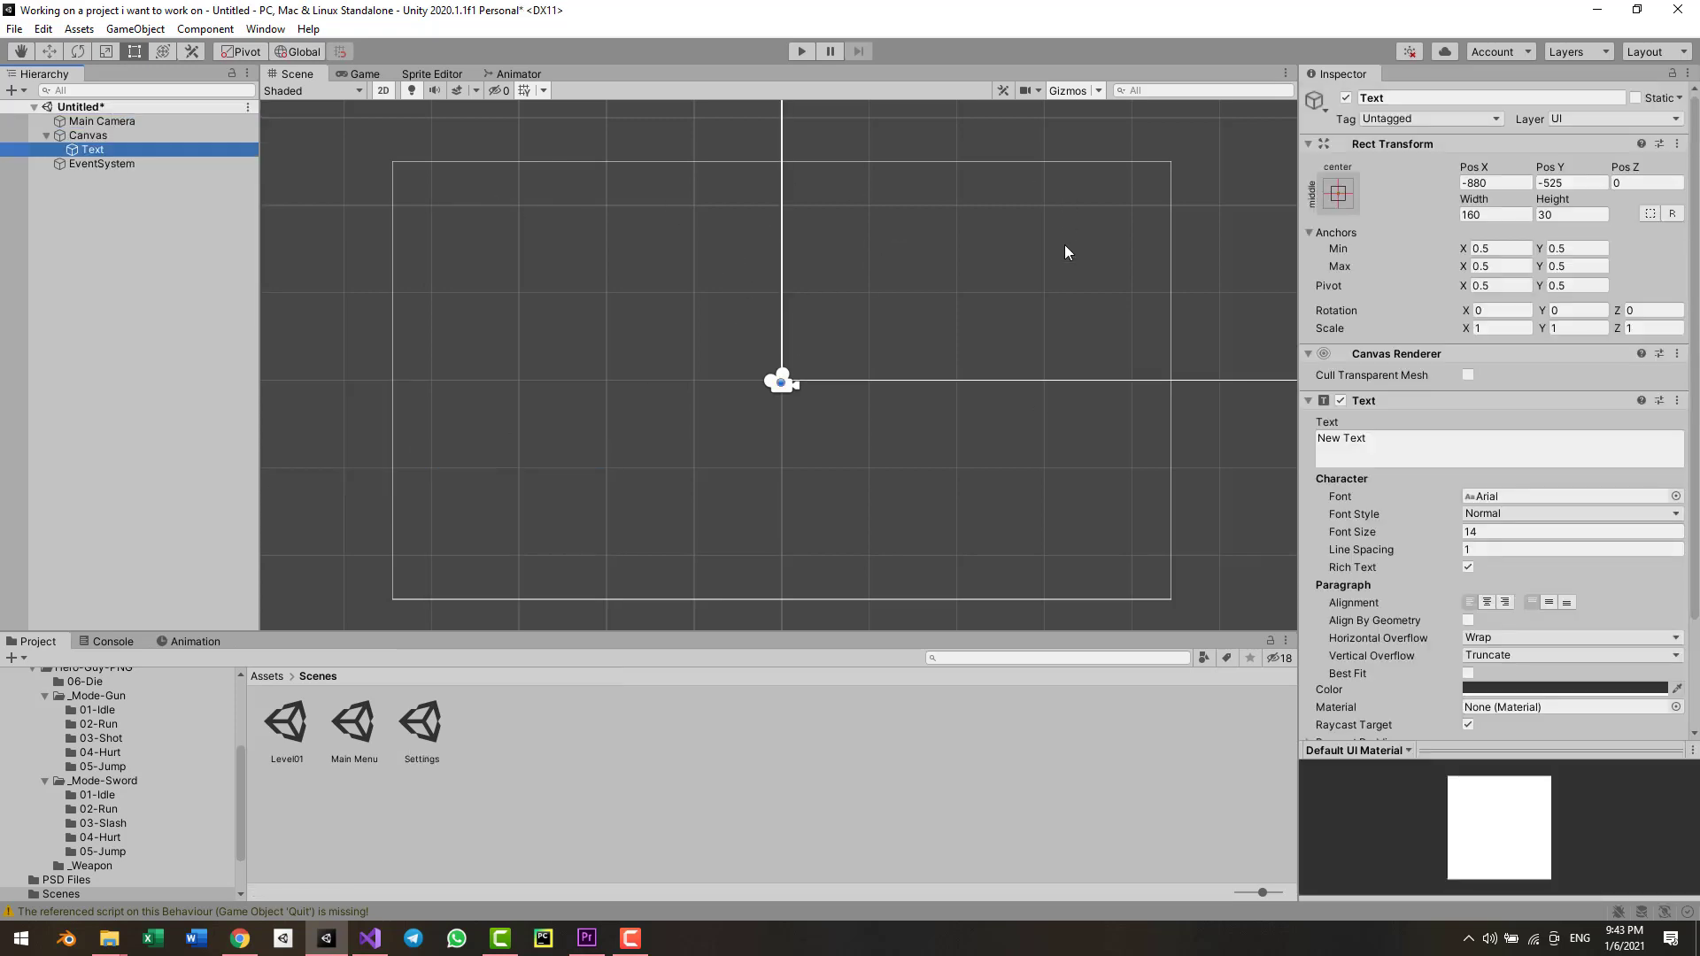
- Add a UI Image object to the scene's canvas
left_click(93, 138)
right_click(93, 140)
right_click(94, 110)
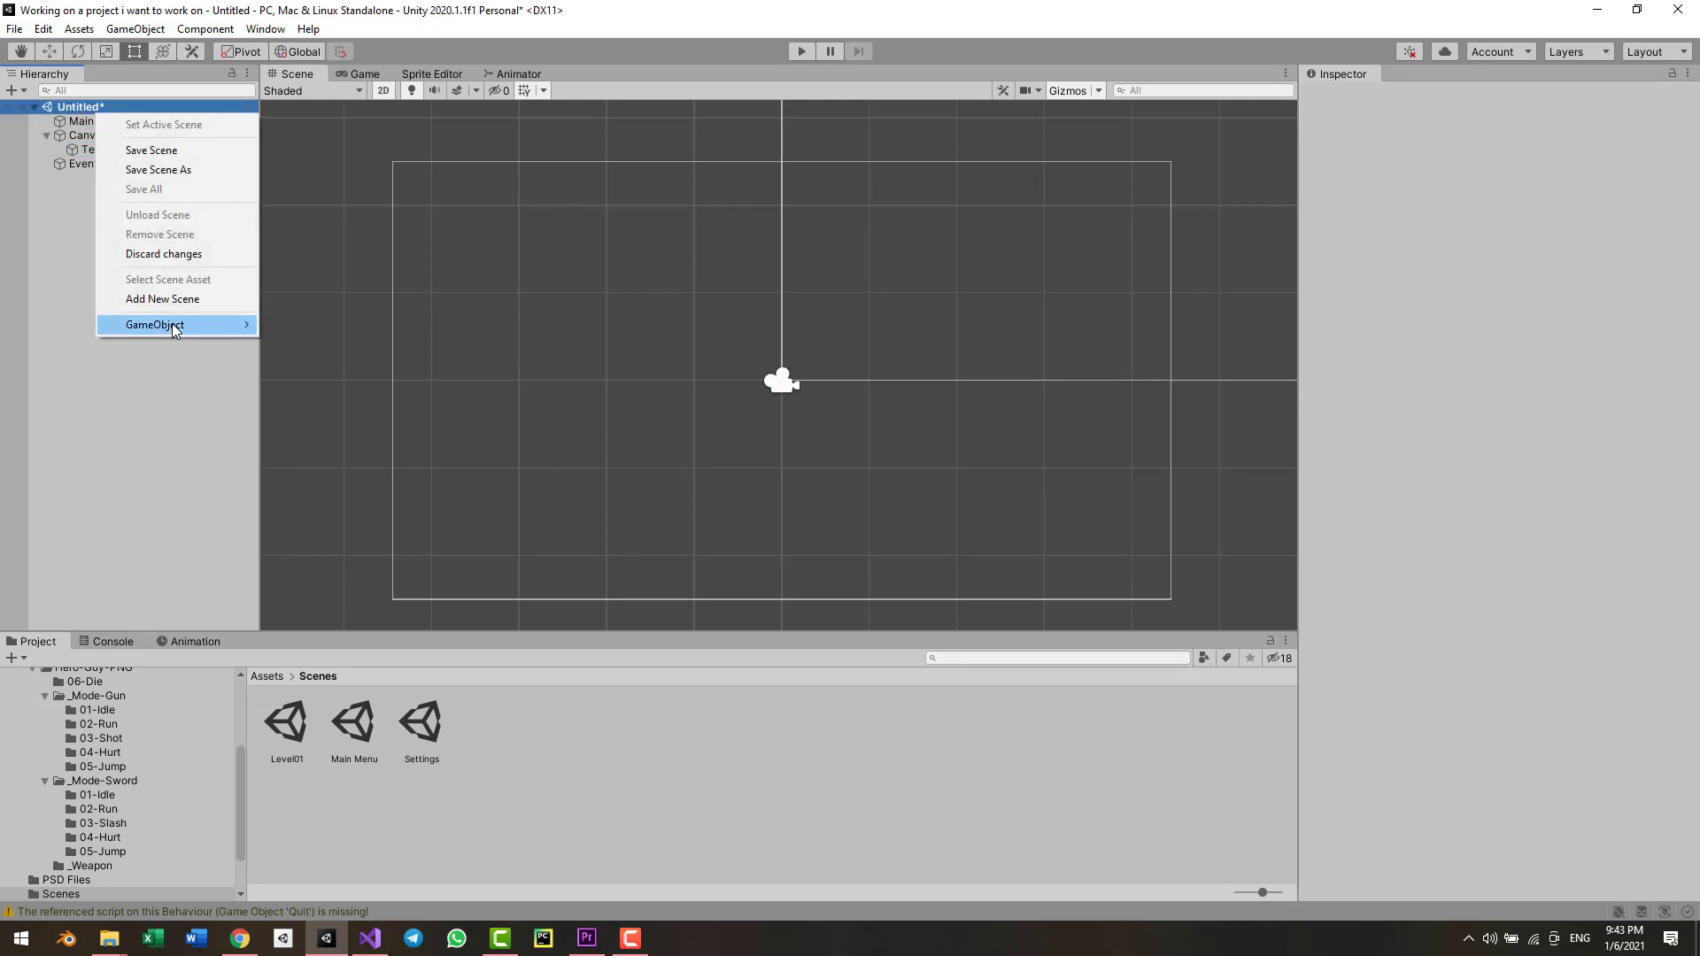
mouse_move(174, 328)
mouse_move(326, 462)
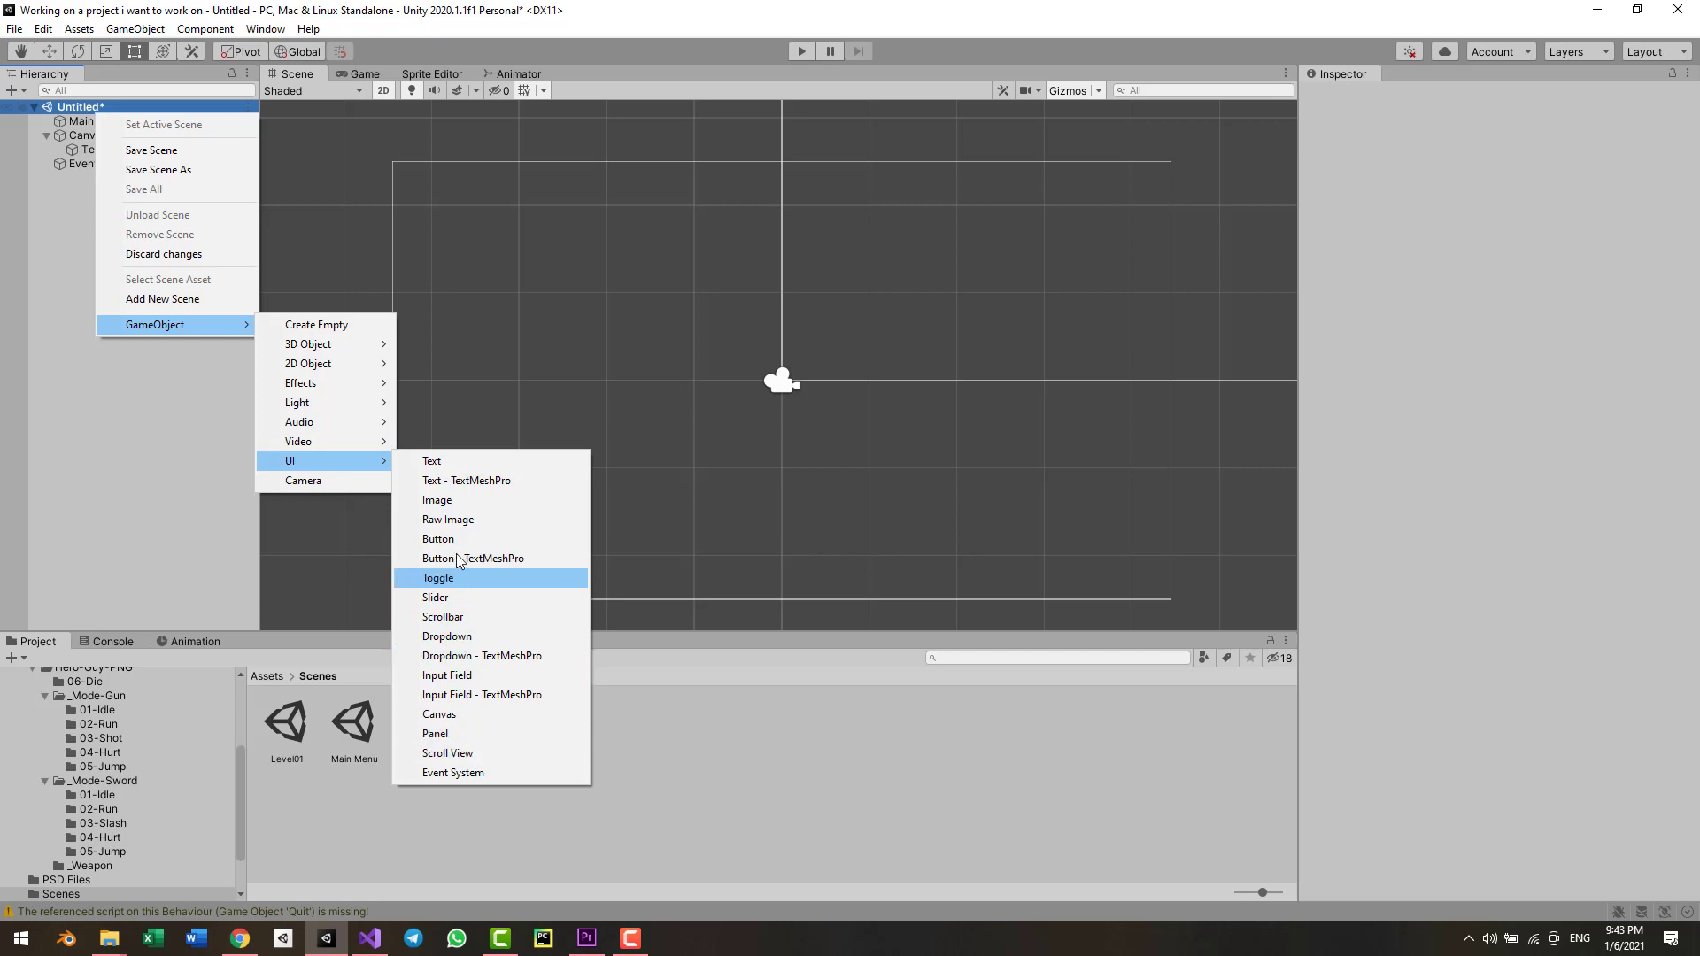
left_click(437, 500)
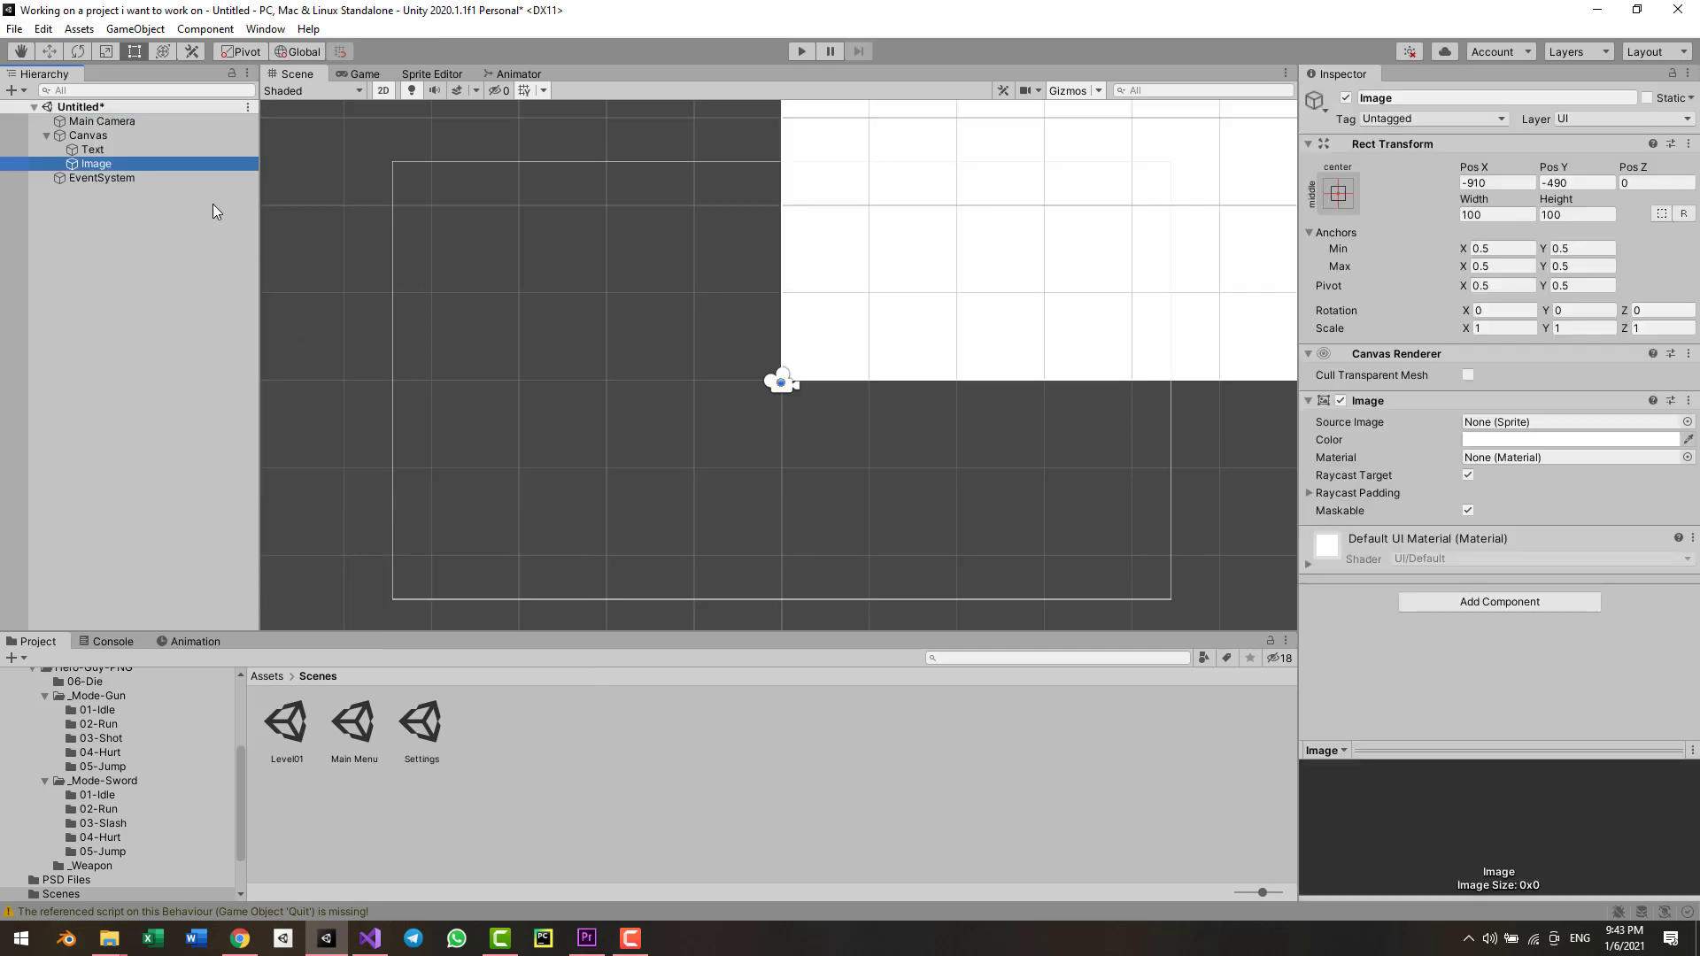
scroll(880, 262, "down", 5)
key("q")
key("t")
scroll(779, 364, "down", 1)
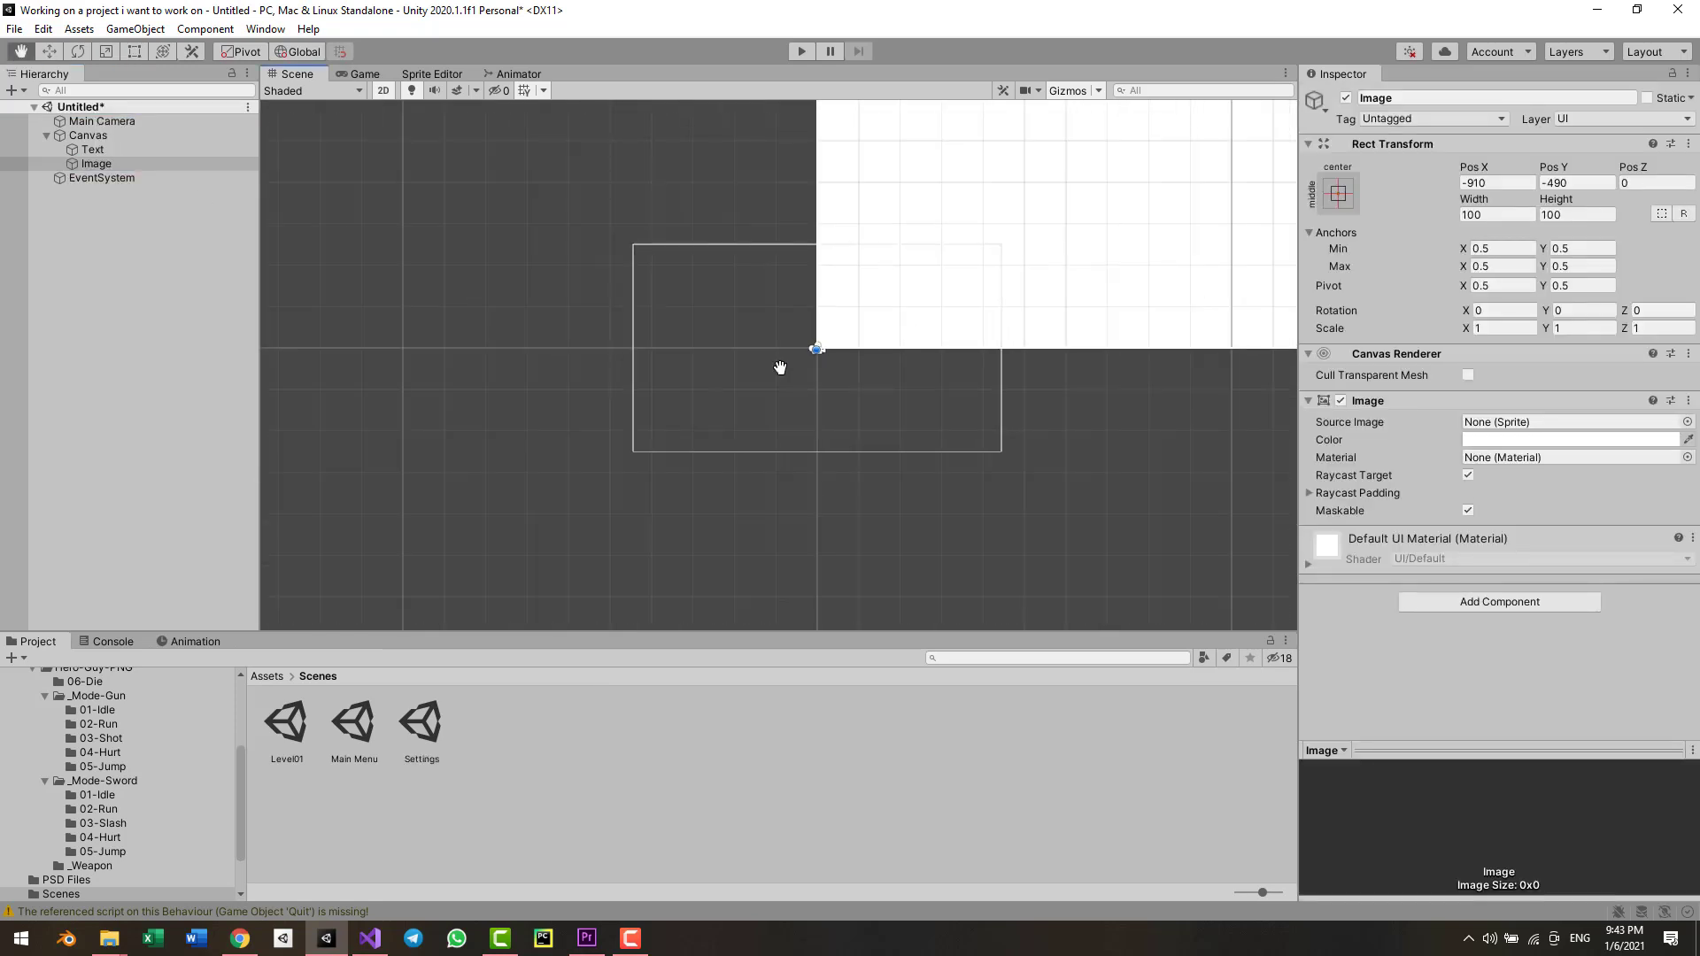
- Assign sprite 01 as the image's source and check it in the Game view
left_click(1687, 422)
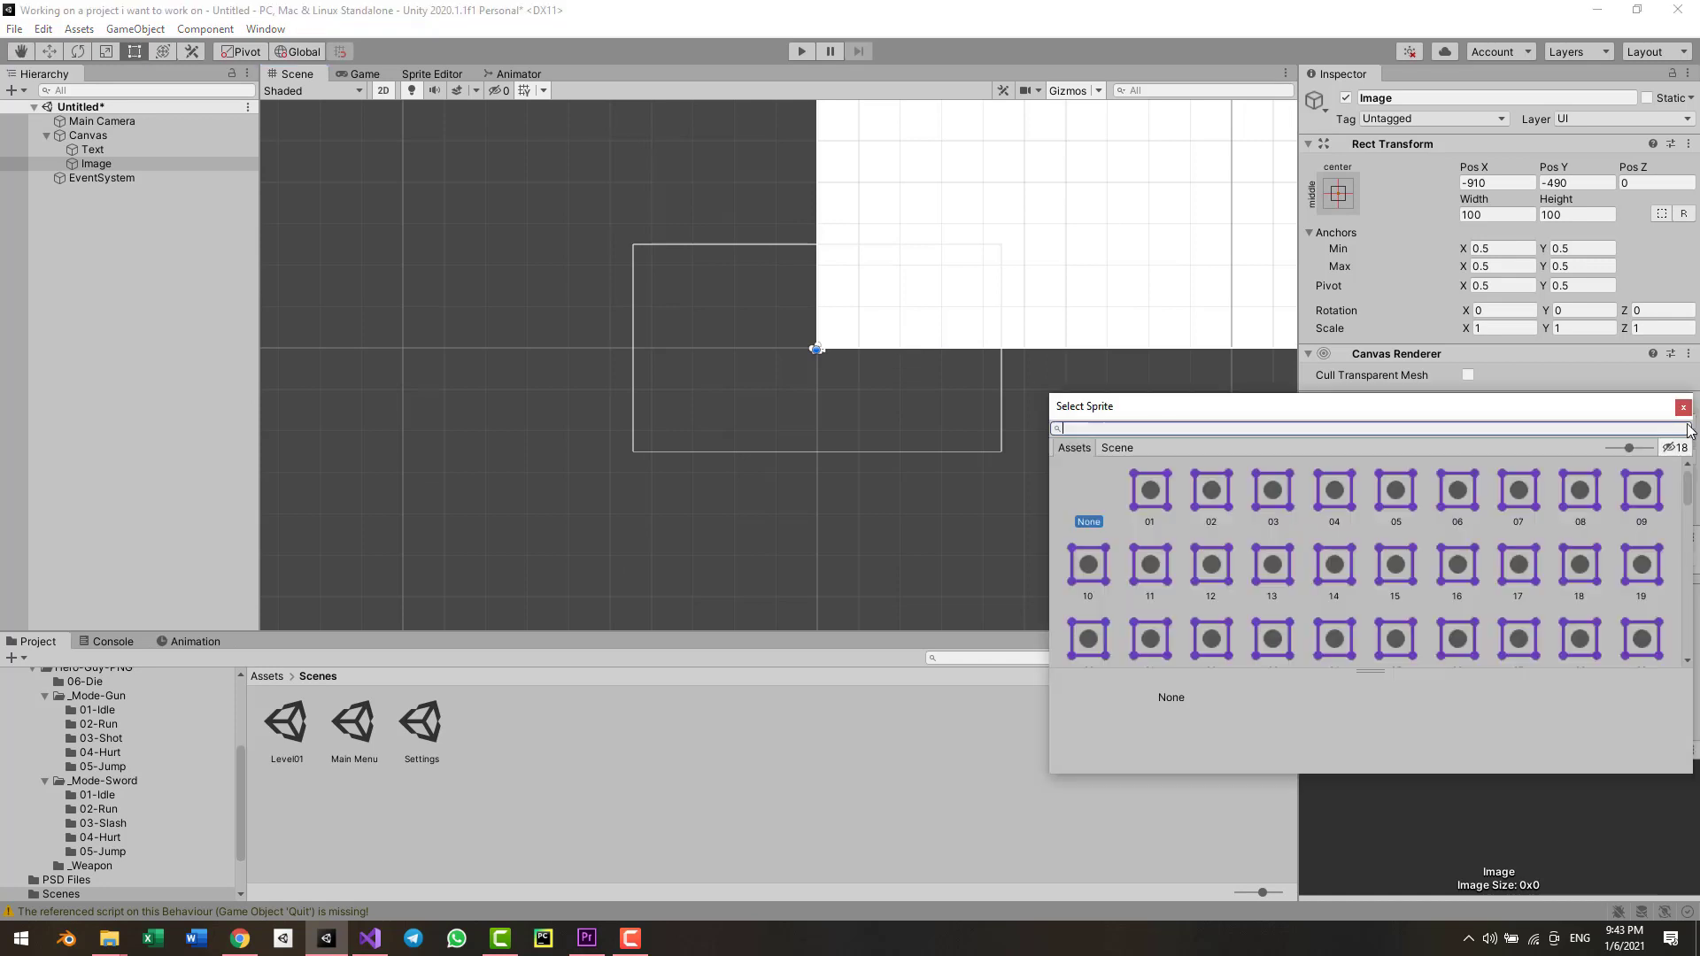
left_click(1155, 501)
double_click(1155, 501)
middle_click_drag(1014, 372, 638, 424)
scroll(777, 398, "down", 10)
middle_click_drag(894, 413, 924, 488)
left_click(363, 74)
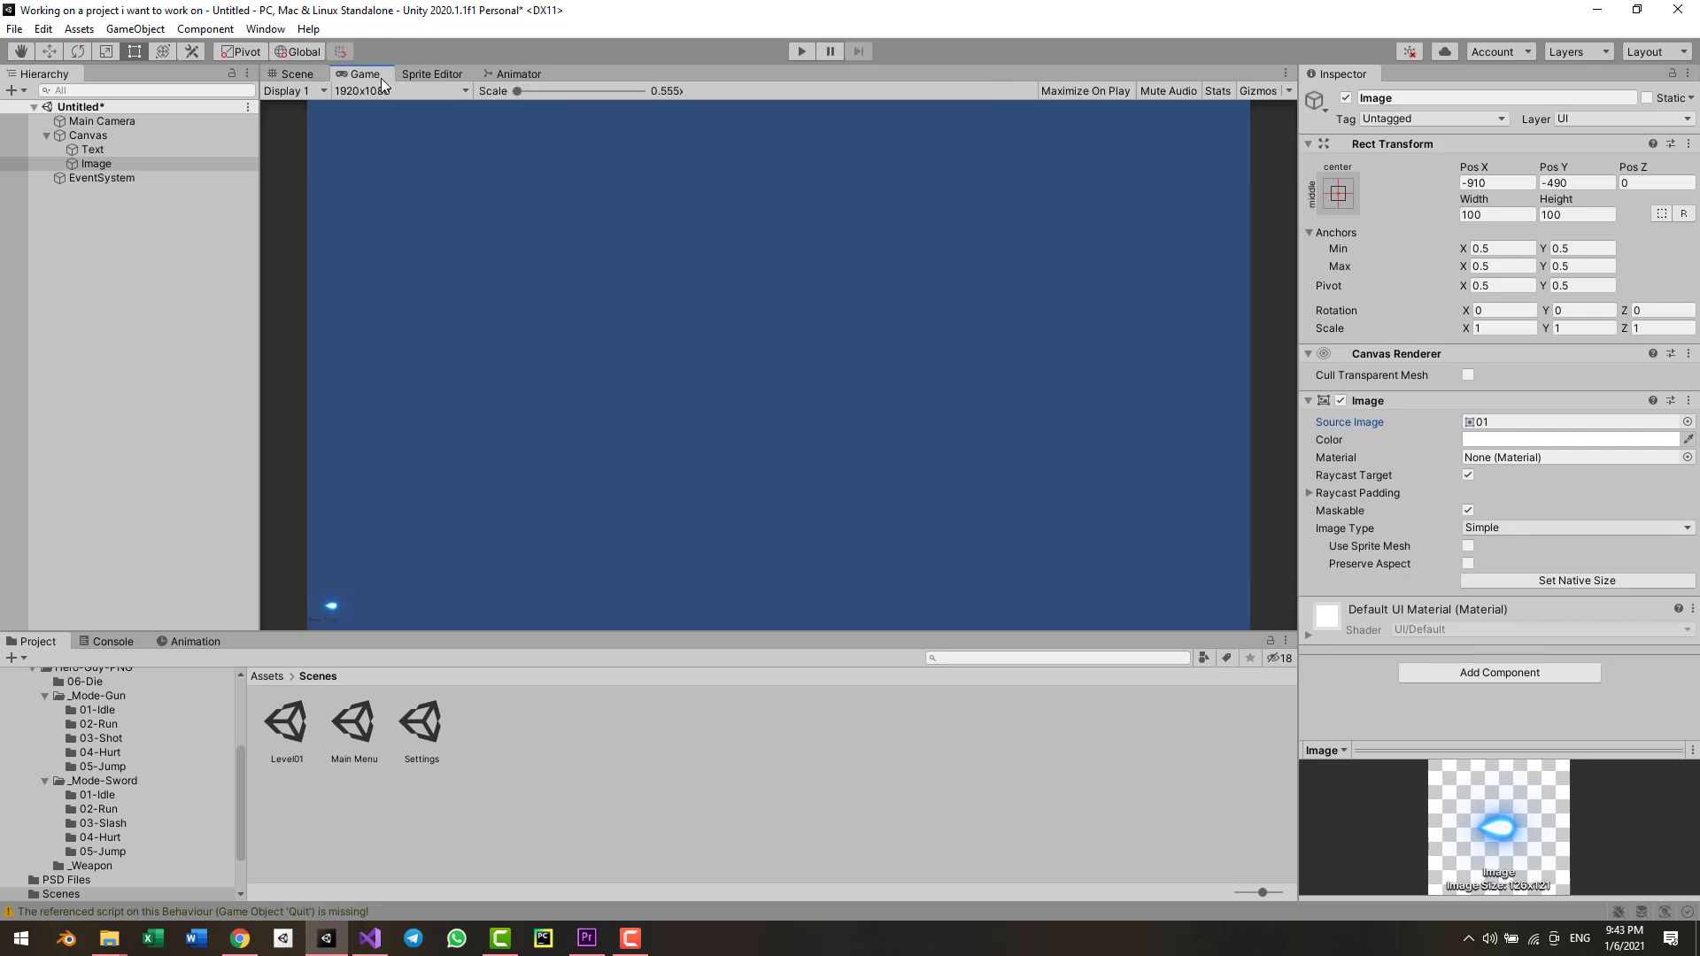
left_click(289, 75)
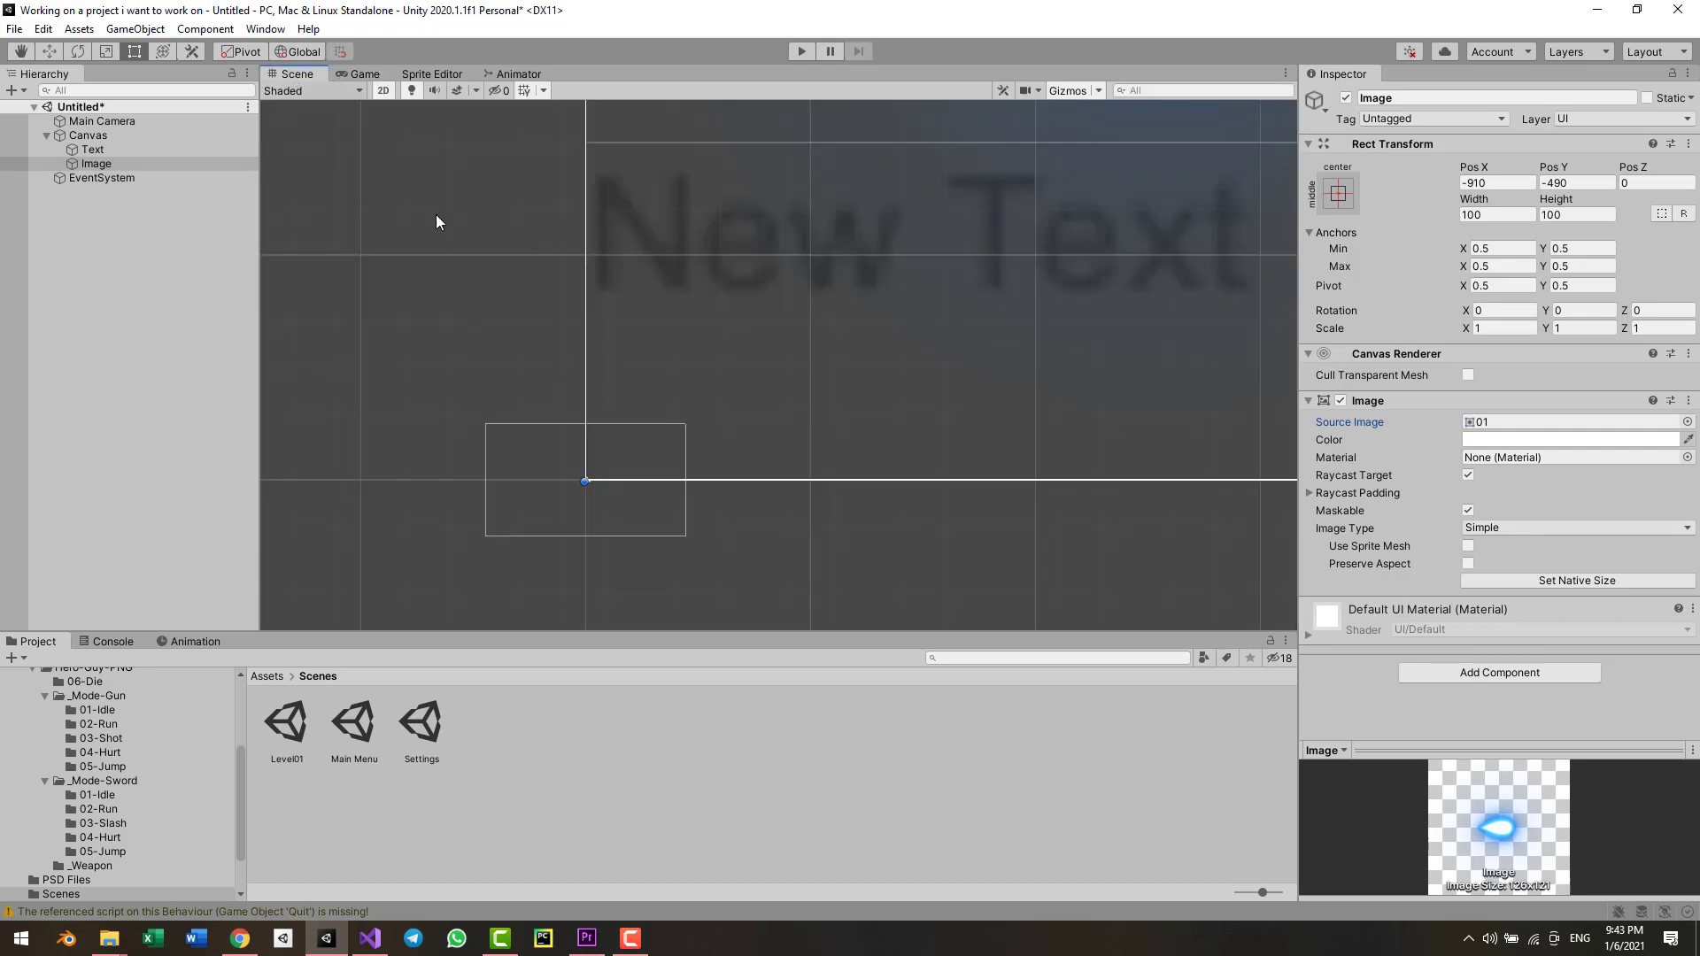
- Delete the Image object from the canvas
scroll(795, 298, "up", 5)
middle_click_drag(795, 297, 1027, 181)
middle_click_drag(686, 423, 868, 349)
scroll(975, 338, "up", 7)
scroll(975, 338, "up", 2)
middle_click_drag(976, 338, 582, 417)
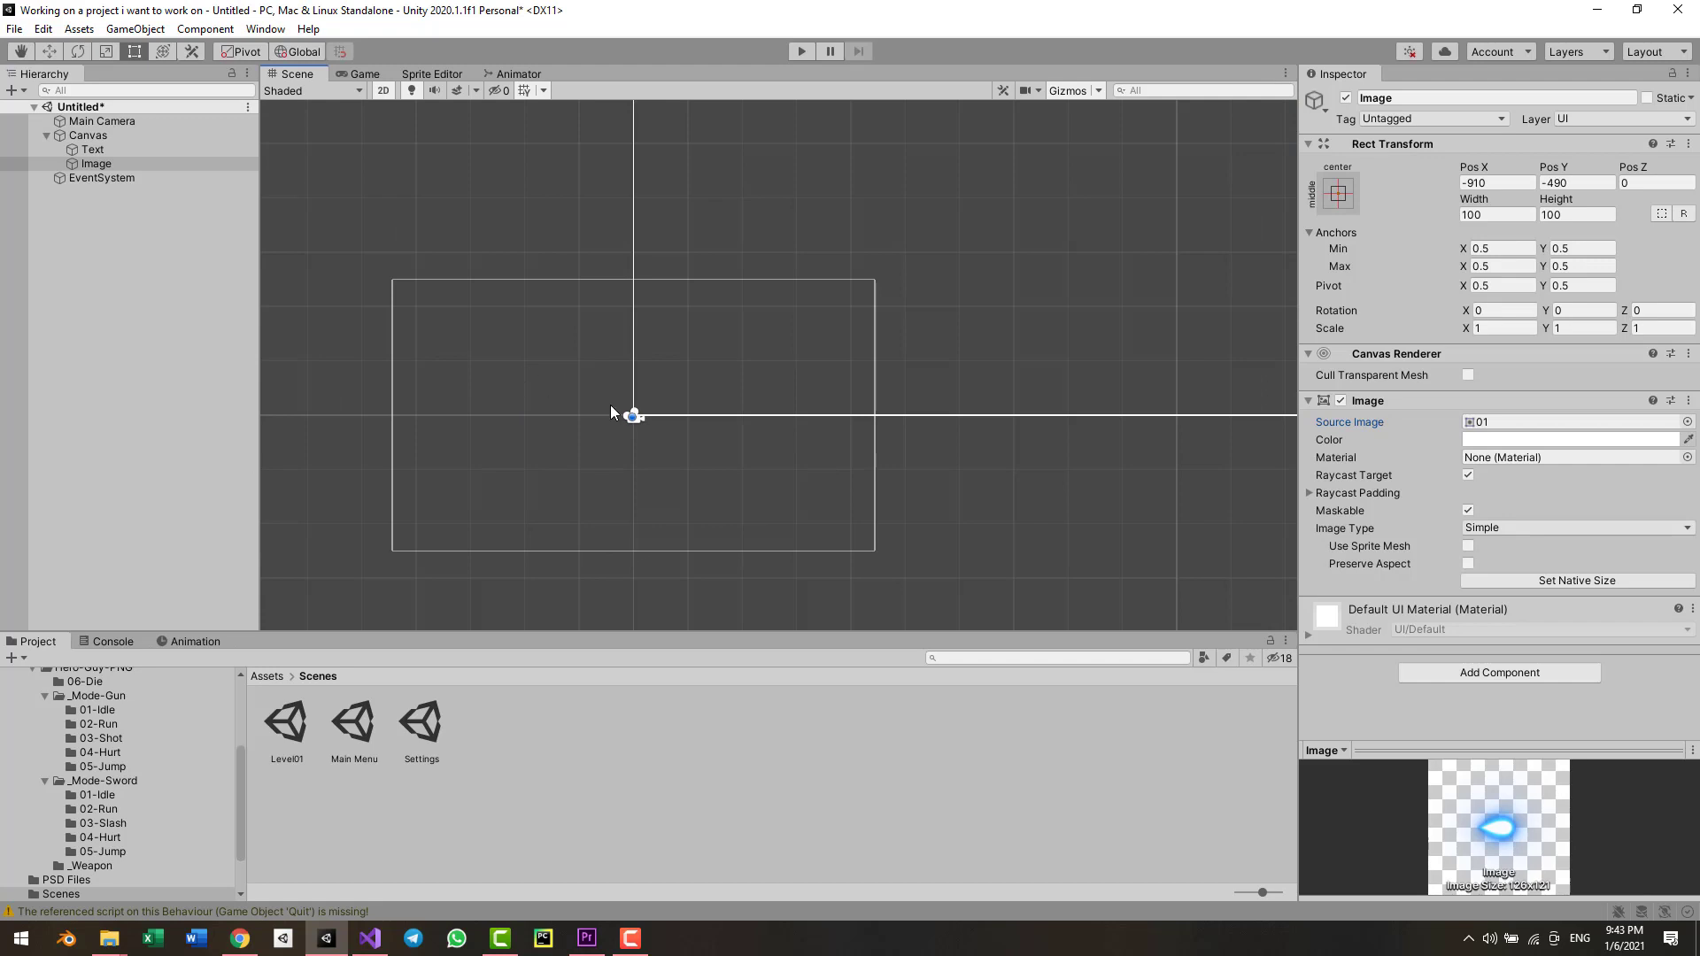
left_click(92, 165)
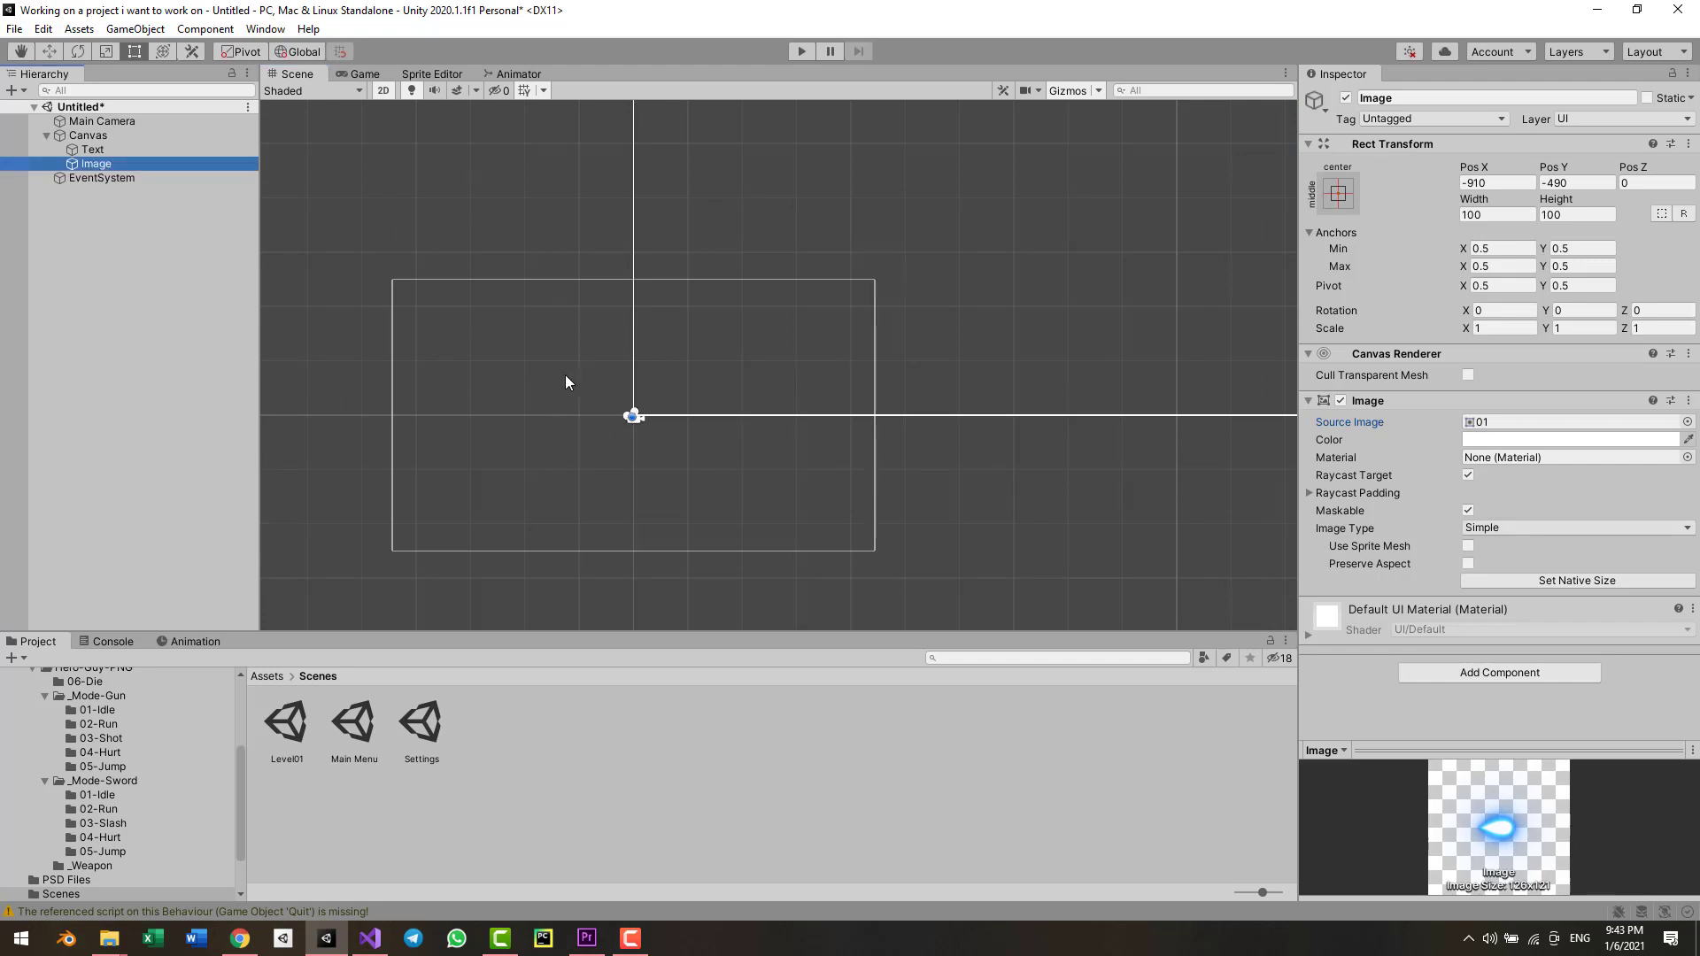
key("Delete")
- Set the canvas render mode to Screen Space - Camera and assign Main Camera as its render camera
left_click(94, 150)
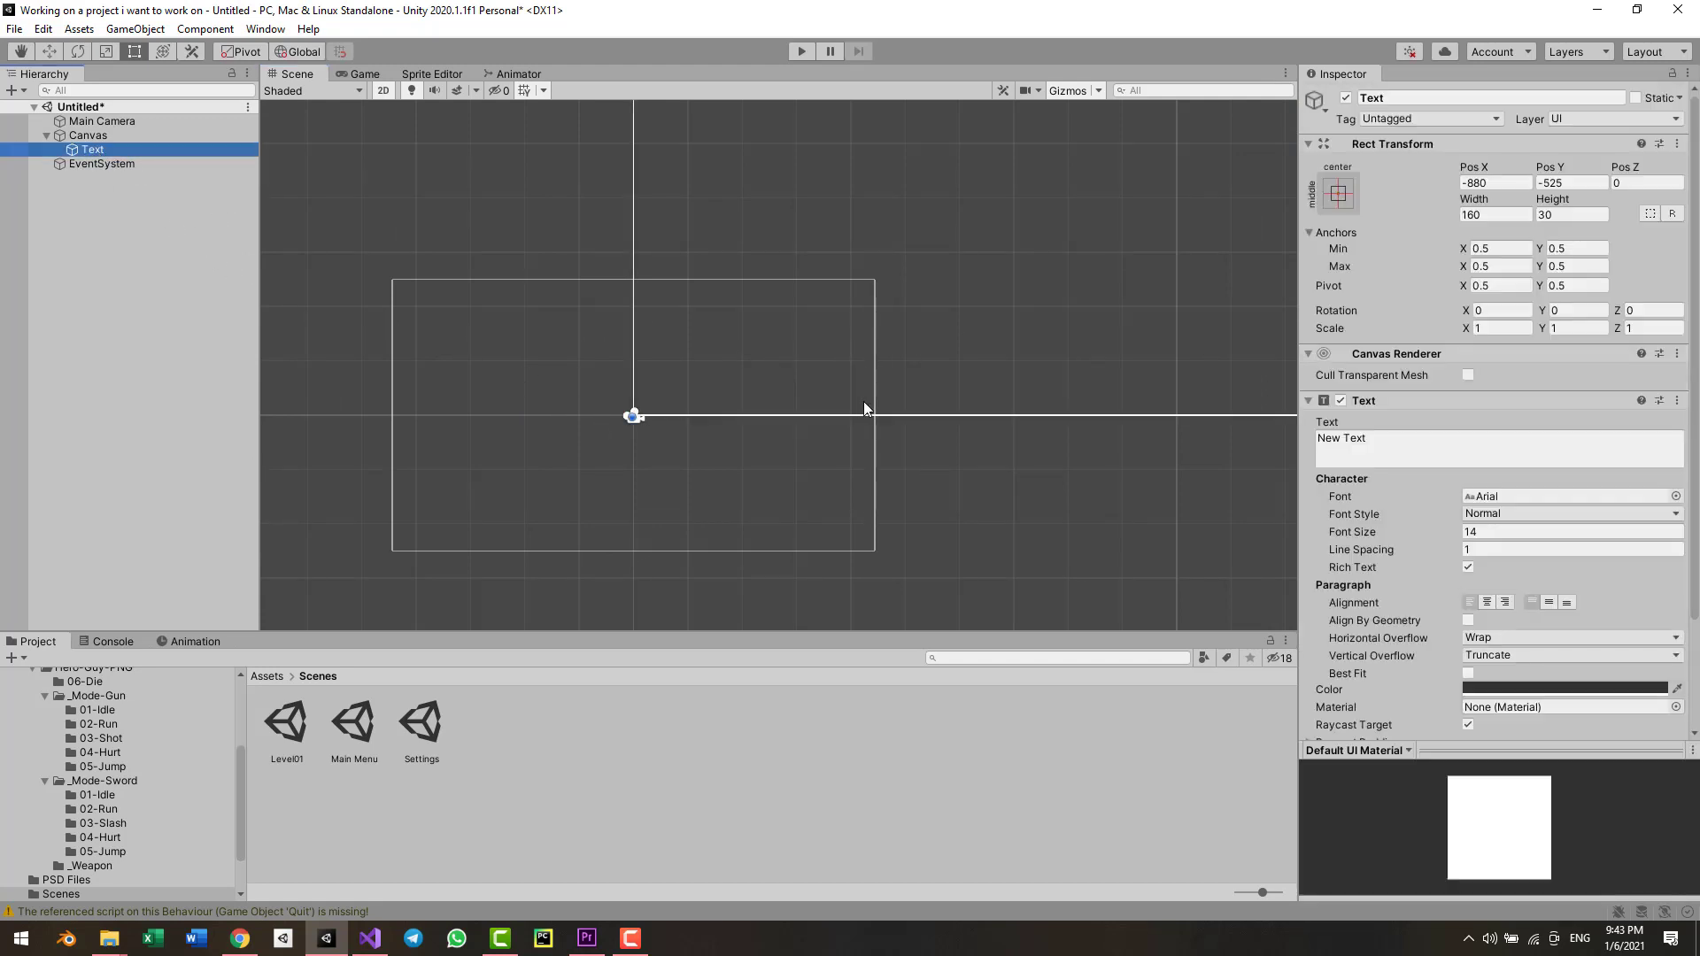
left_click(103, 135)
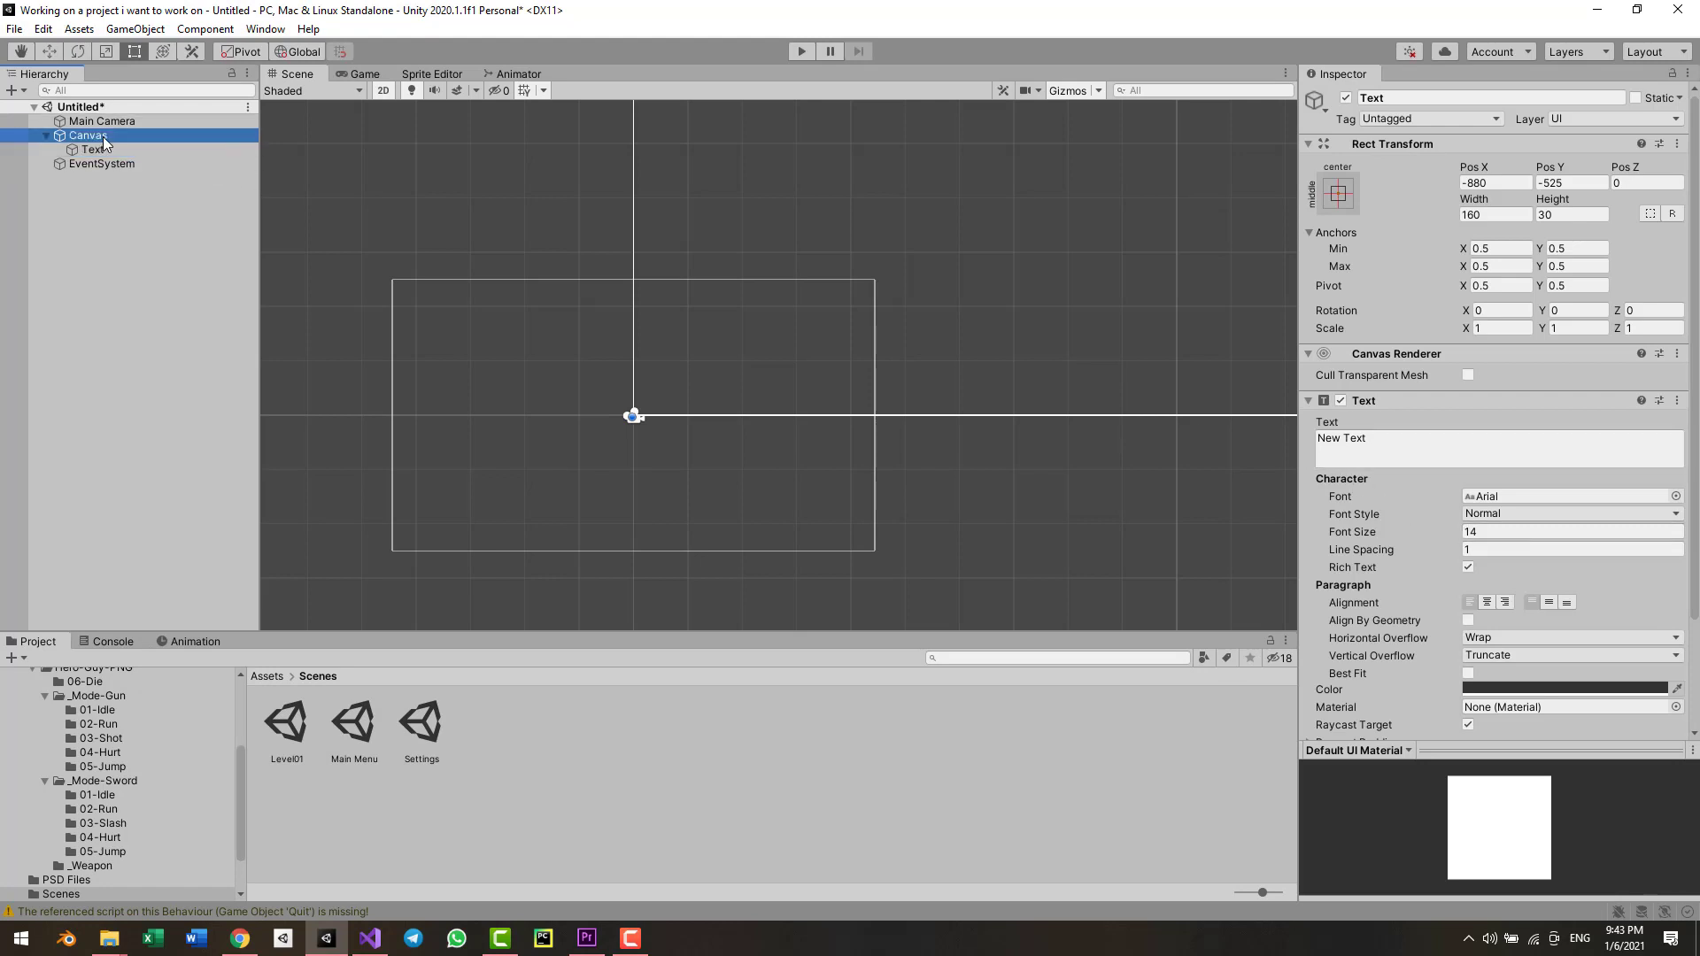
left_click(1539, 392)
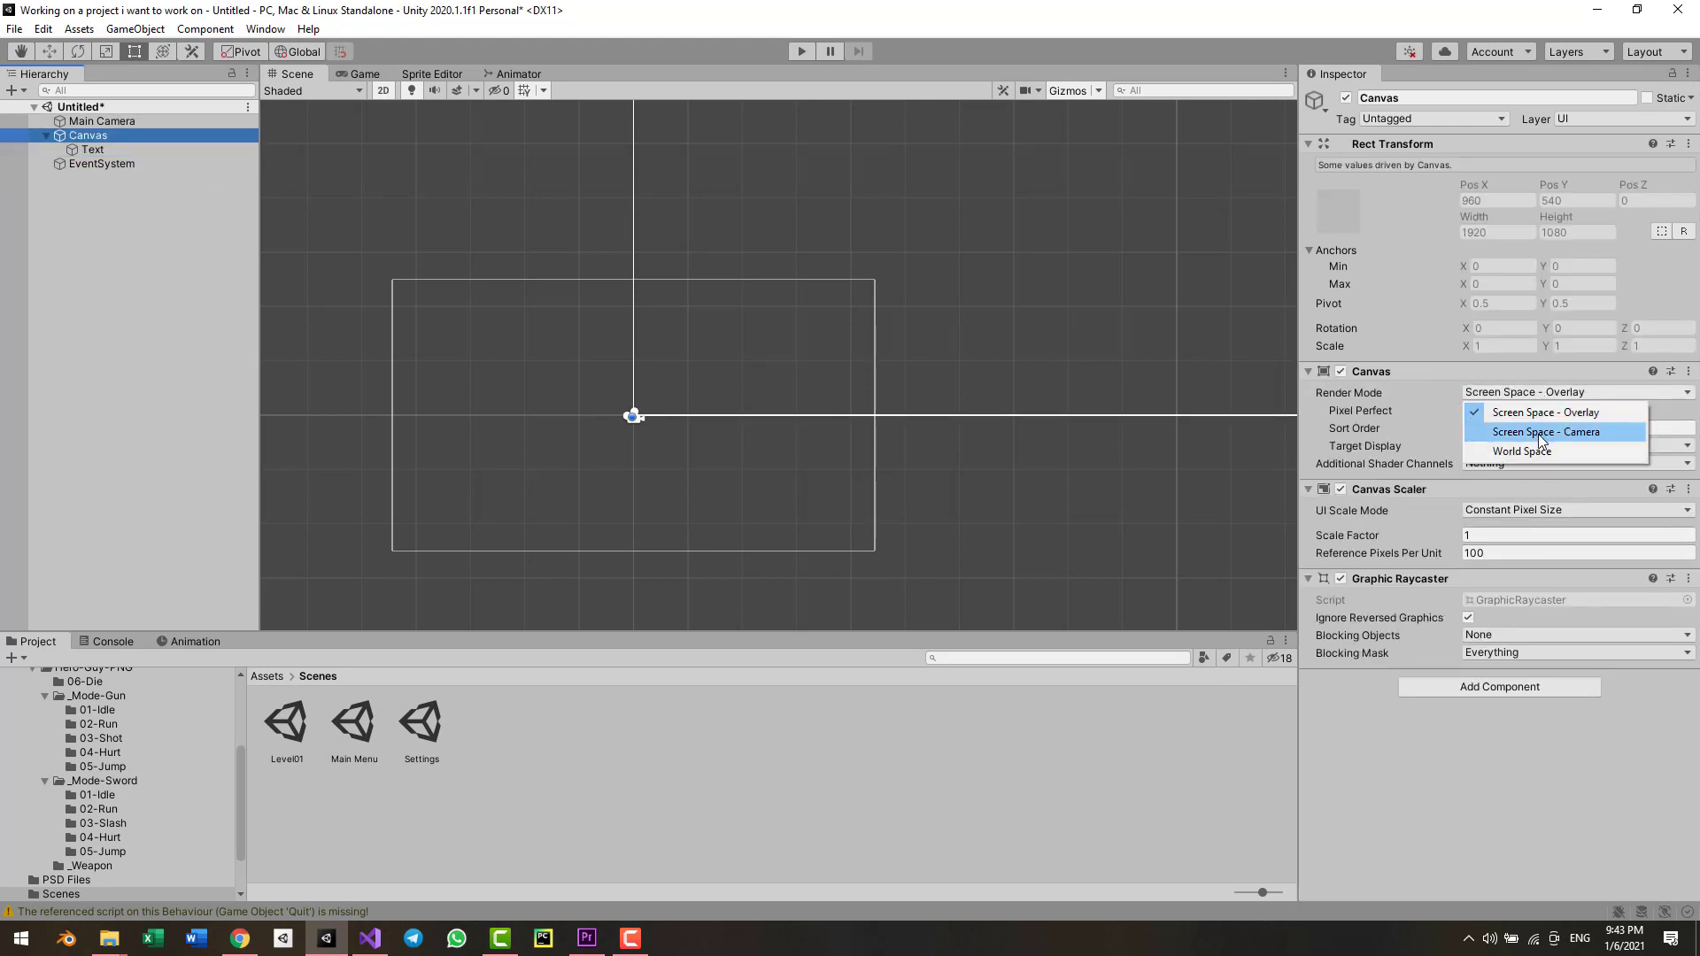
left_click(1541, 434)
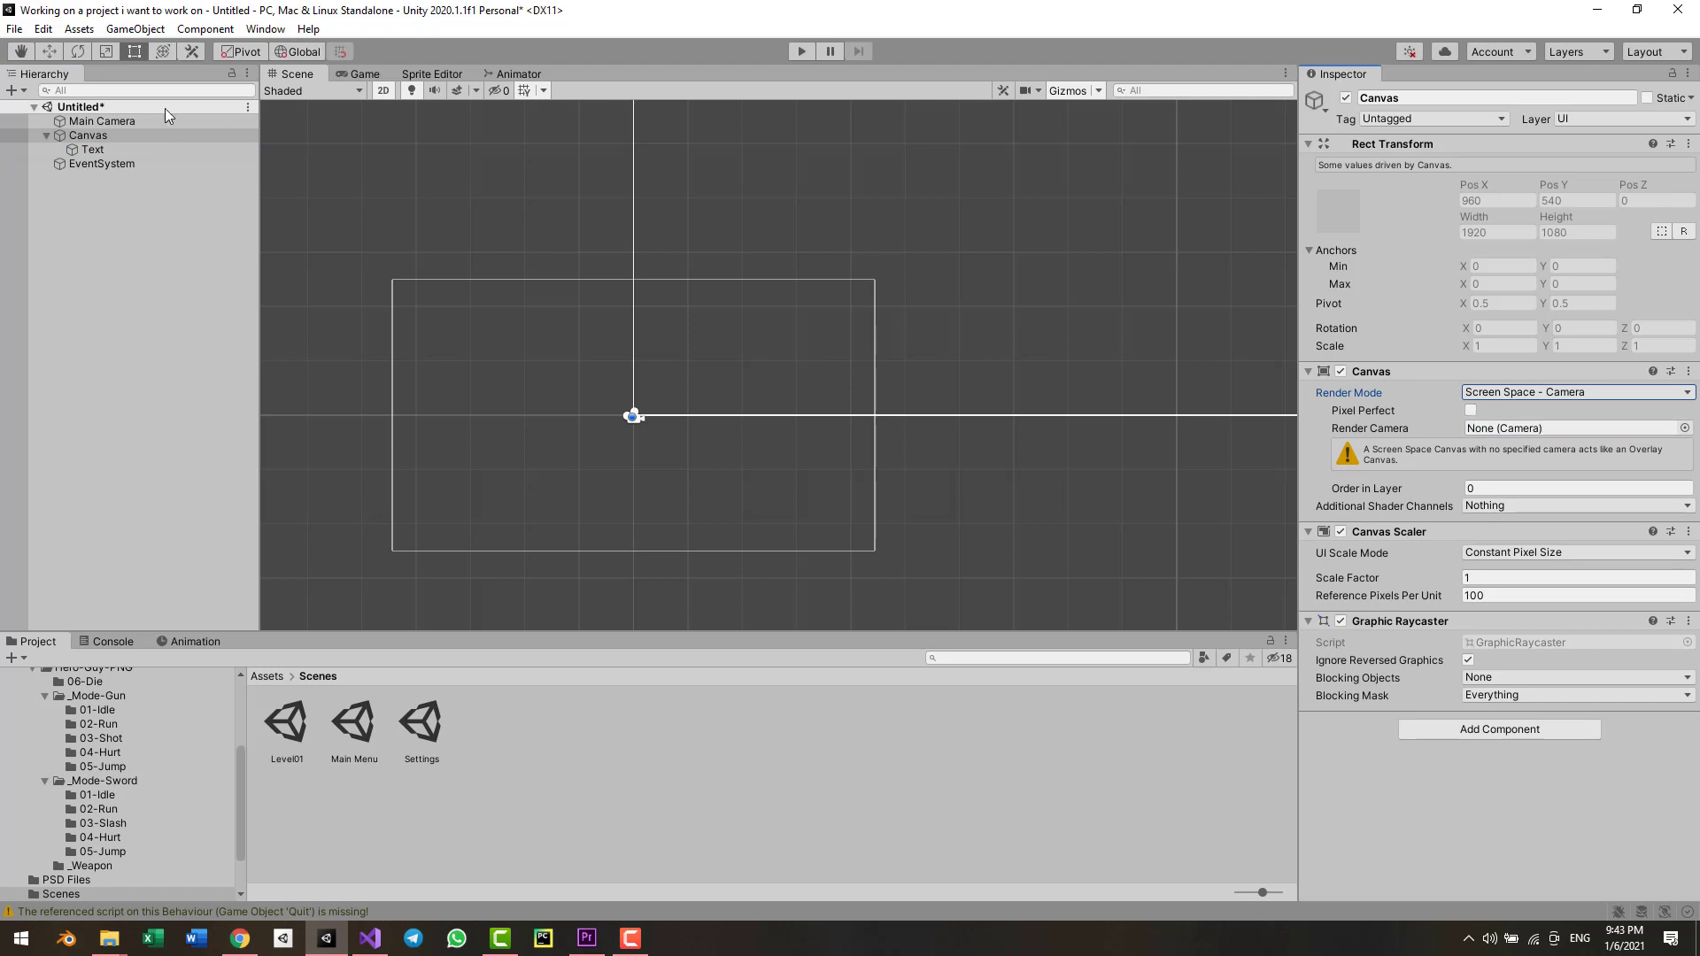
left_click_drag(104, 125, 1505, 429)
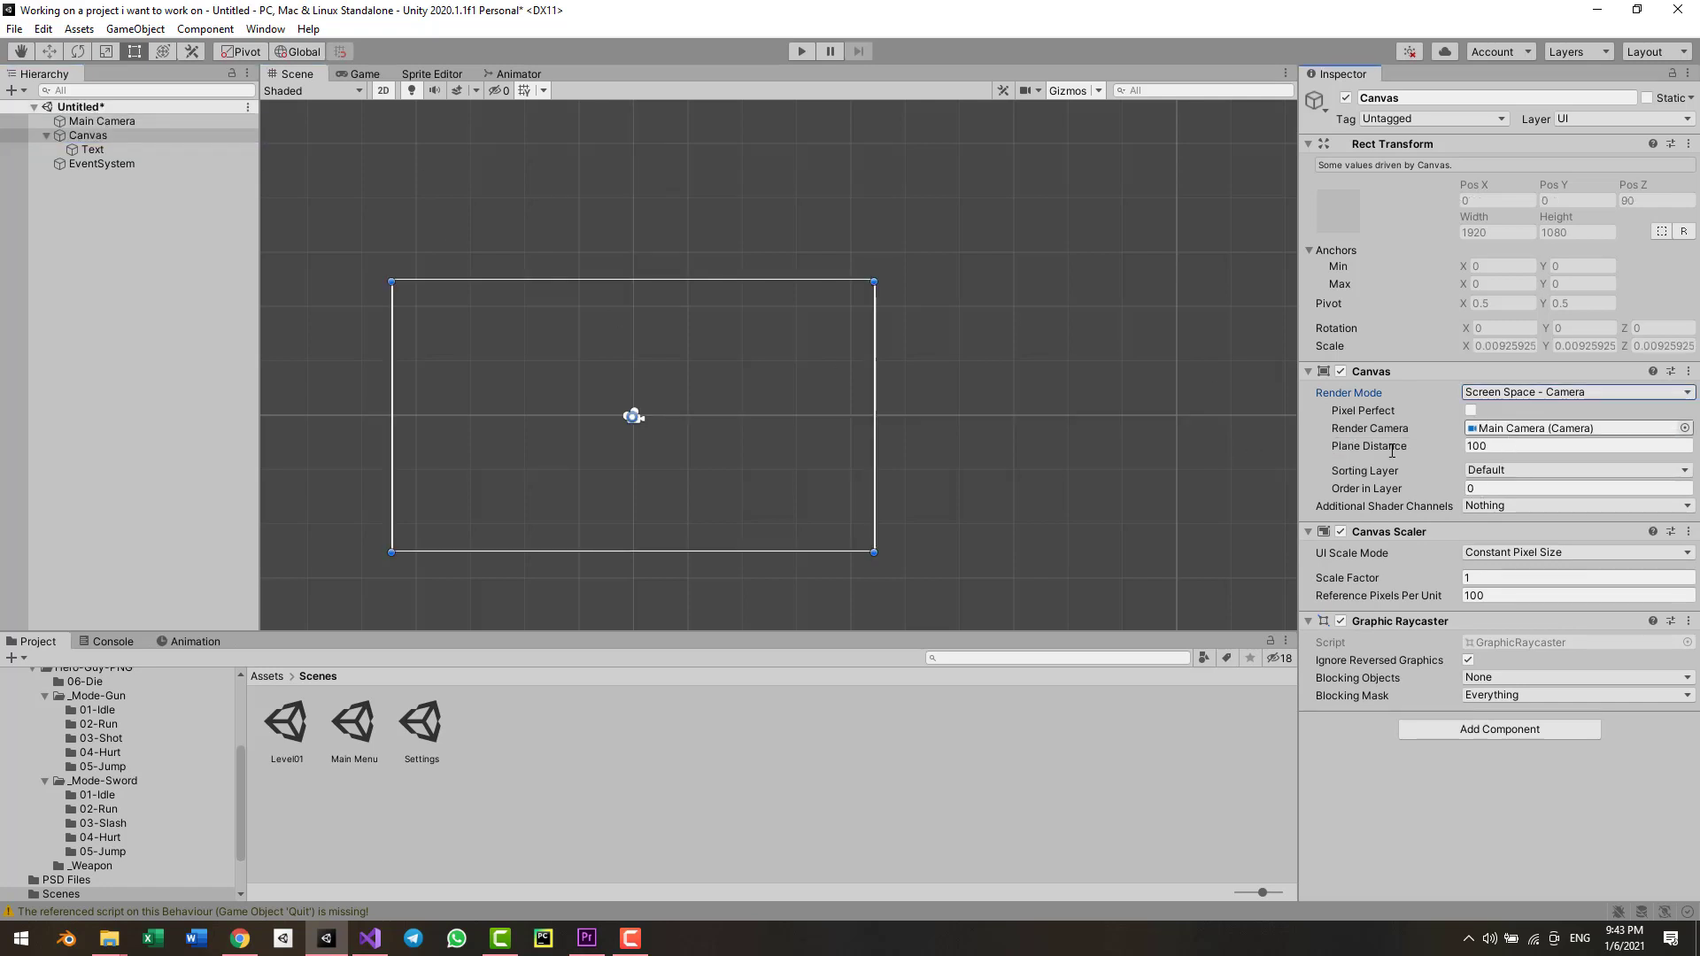
middle_click_drag(800, 300, 685, 351)
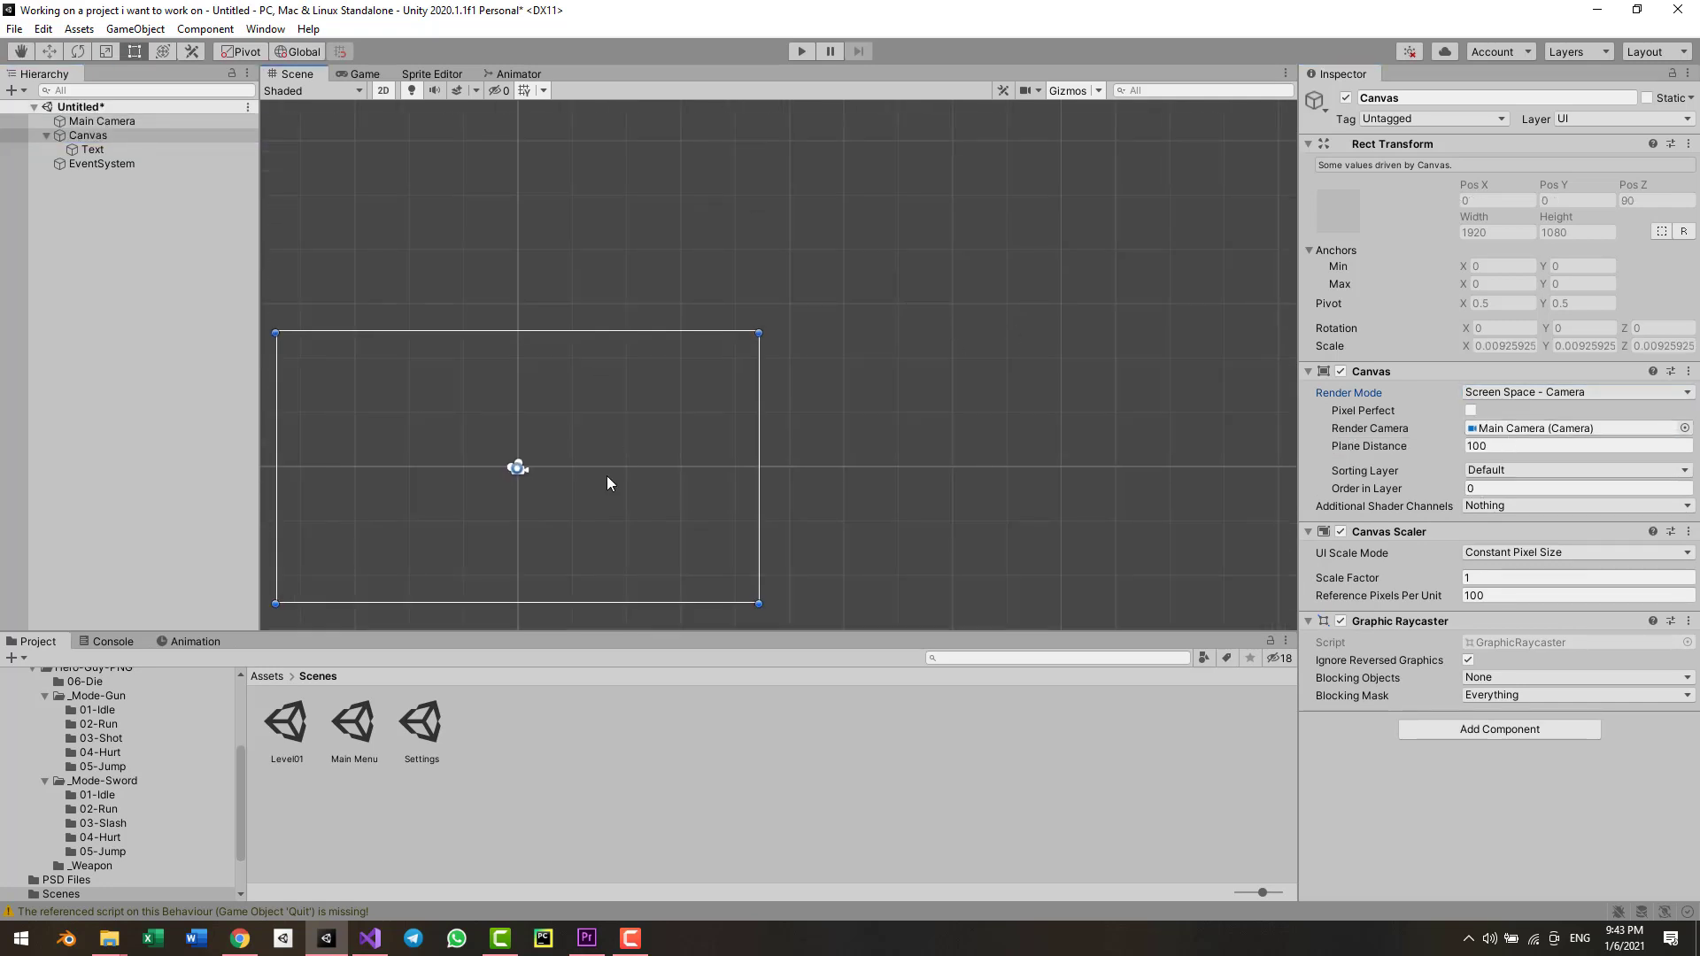
middle_click_drag(607, 477, 795, 391)
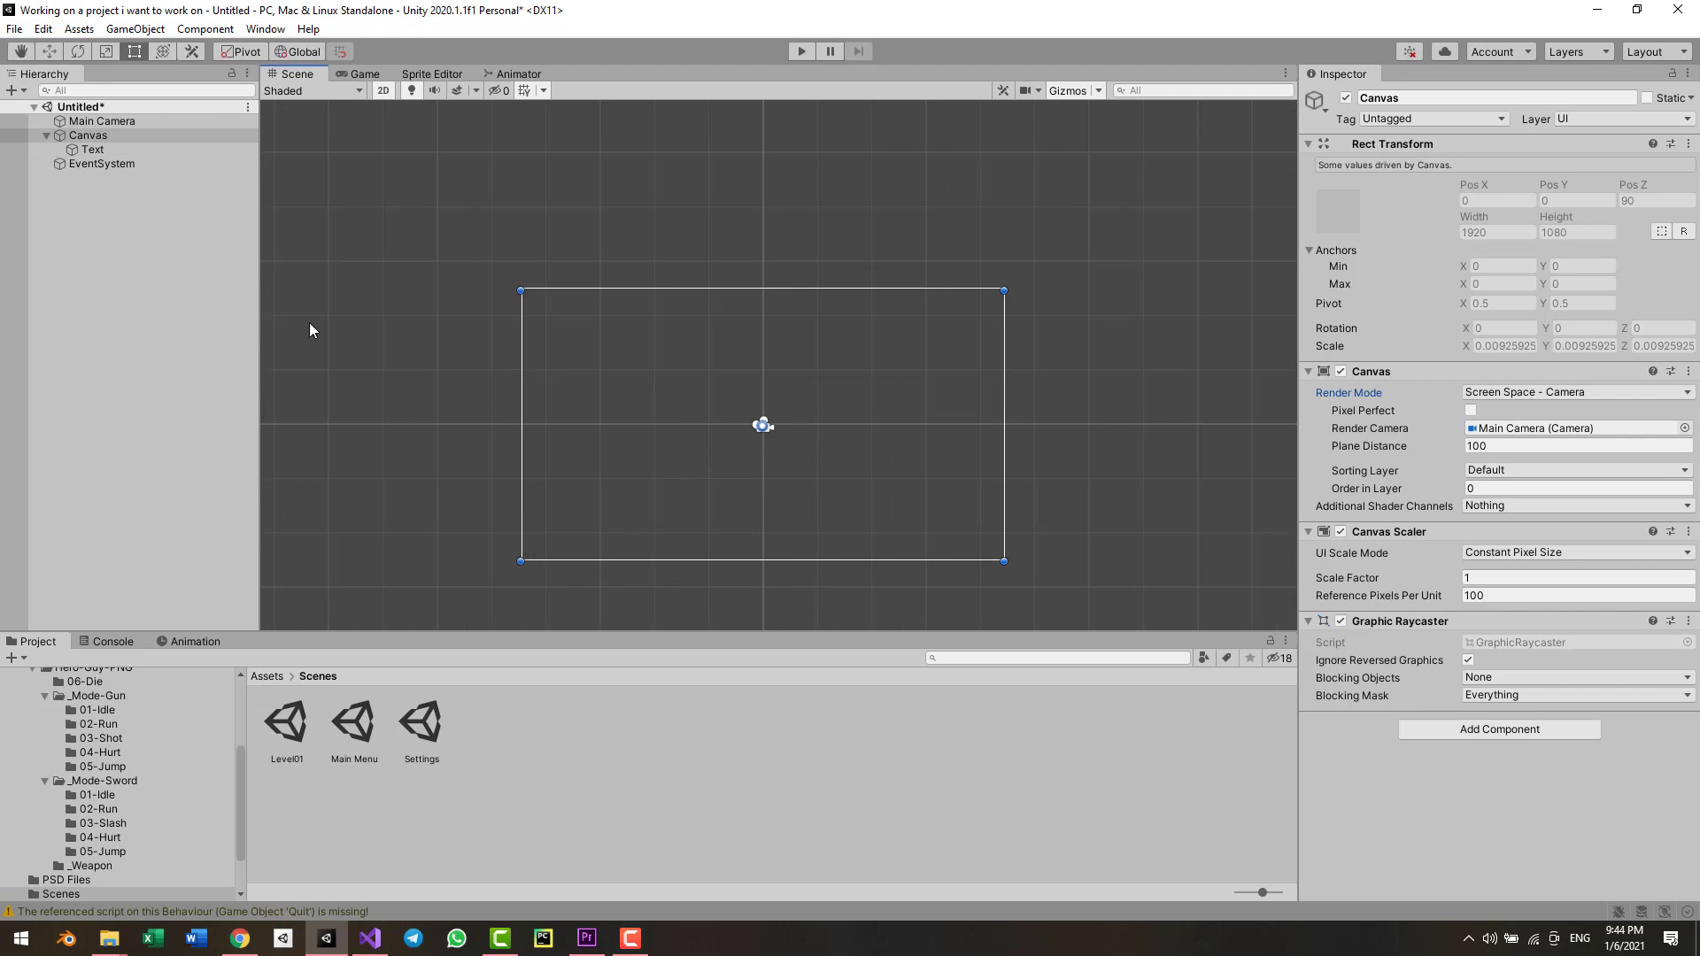
- Move the Text object to the upper middle of the canvas, at about X 1, Y 252
left_click(123, 150)
scroll(587, 478, "up", 11)
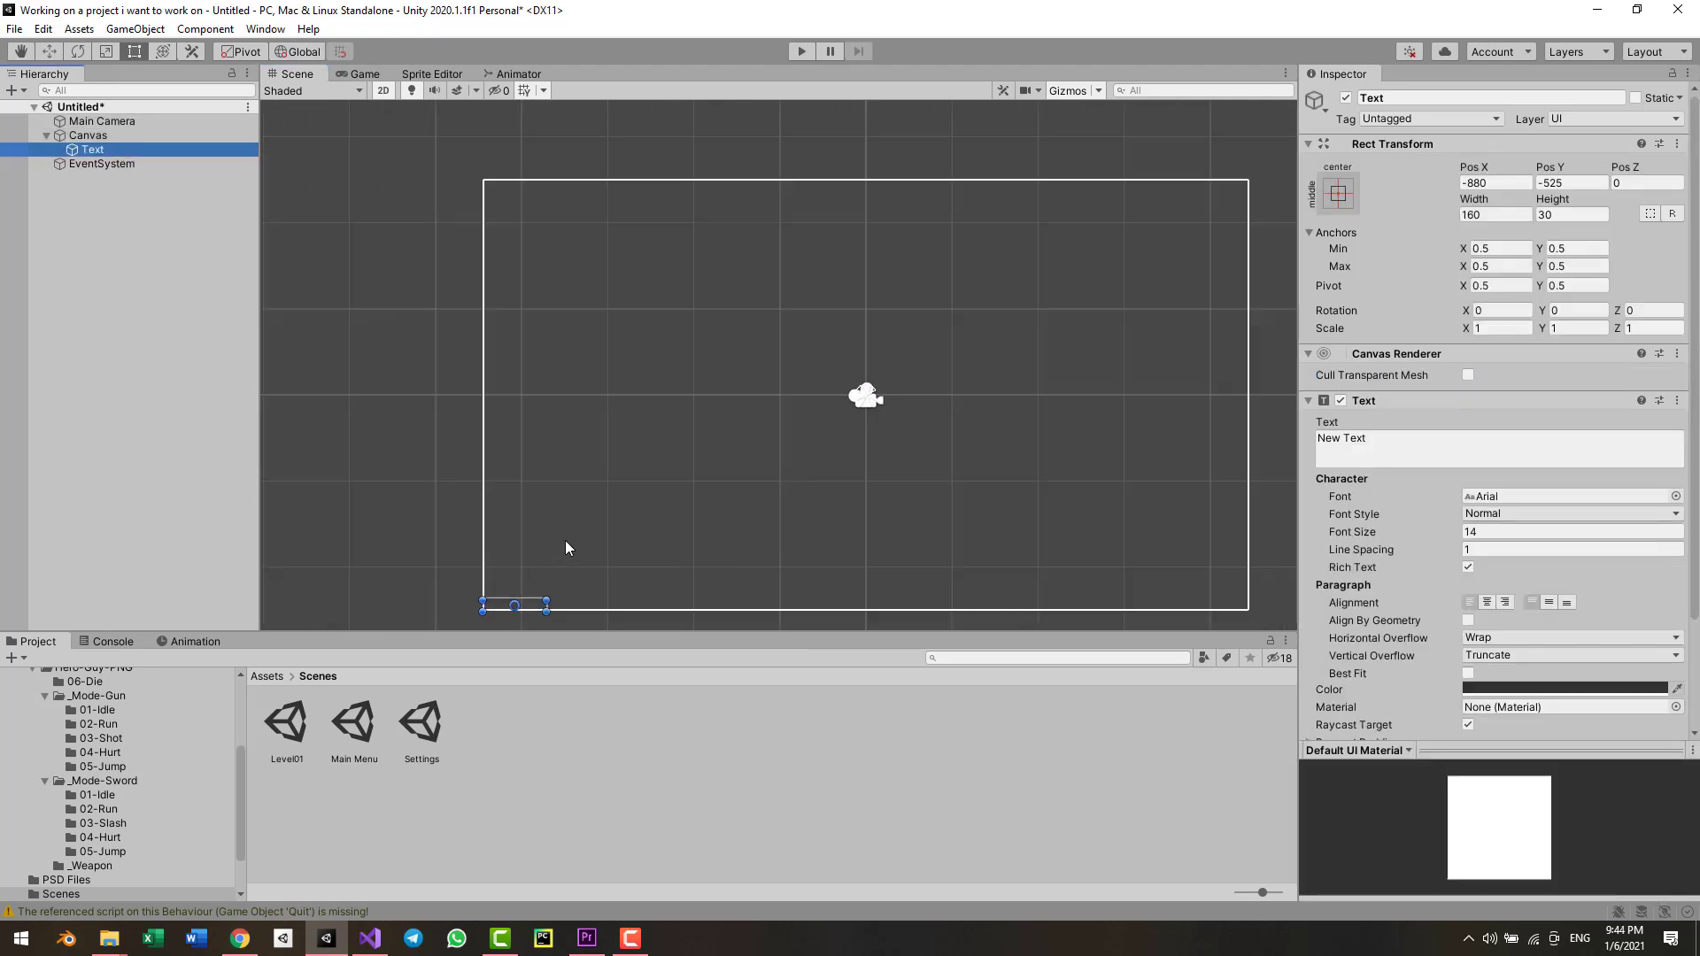
middle_click_drag(565, 540, 685, 413)
key("w")
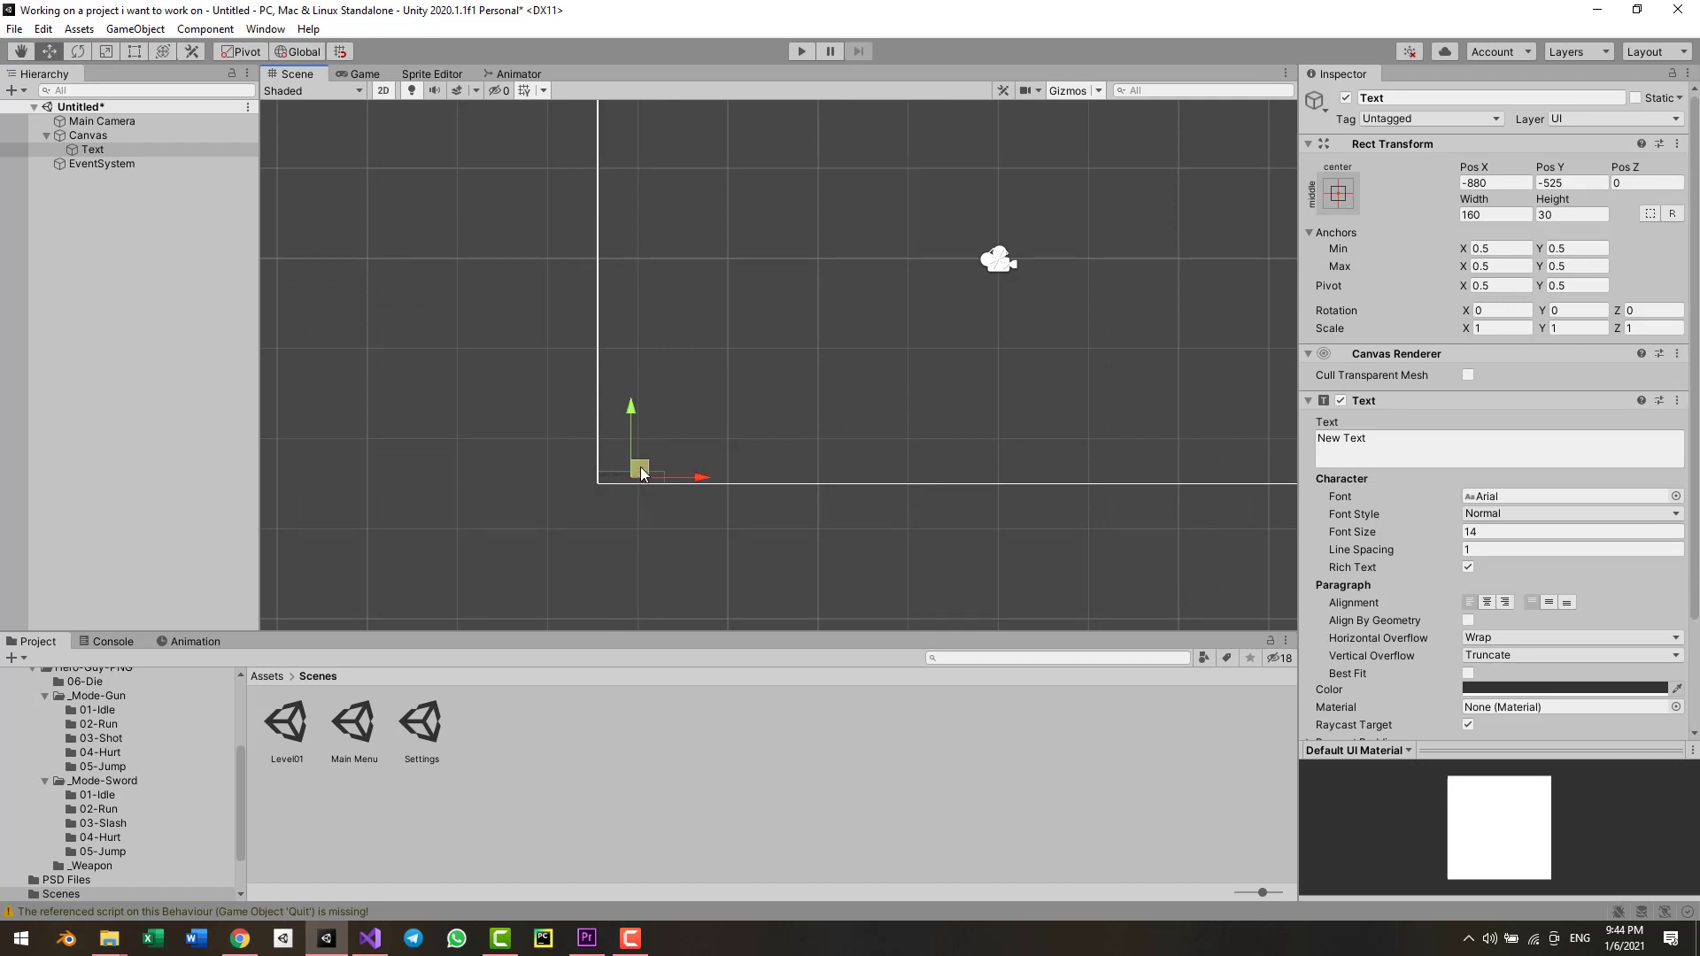
left_click_drag(640, 470, 1048, 182)
middle_click_drag(1052, 180, 900, 359)
left_click_drag(899, 364, 859, 349)
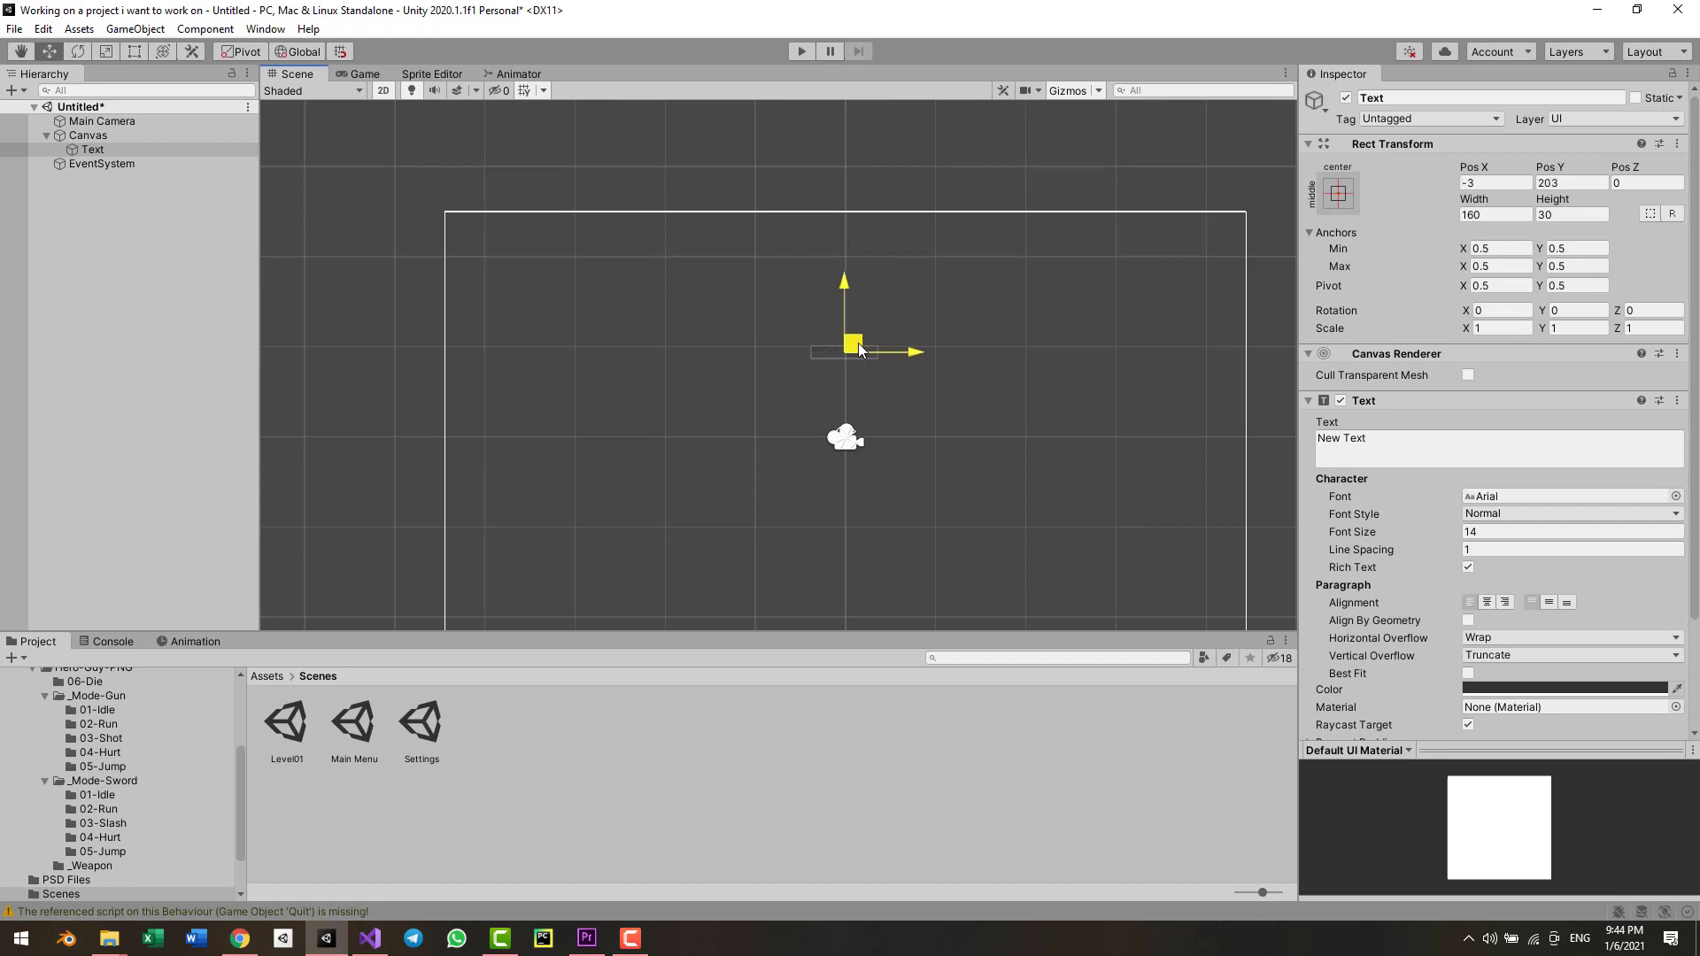
left_click_drag(846, 290, 843, 202)
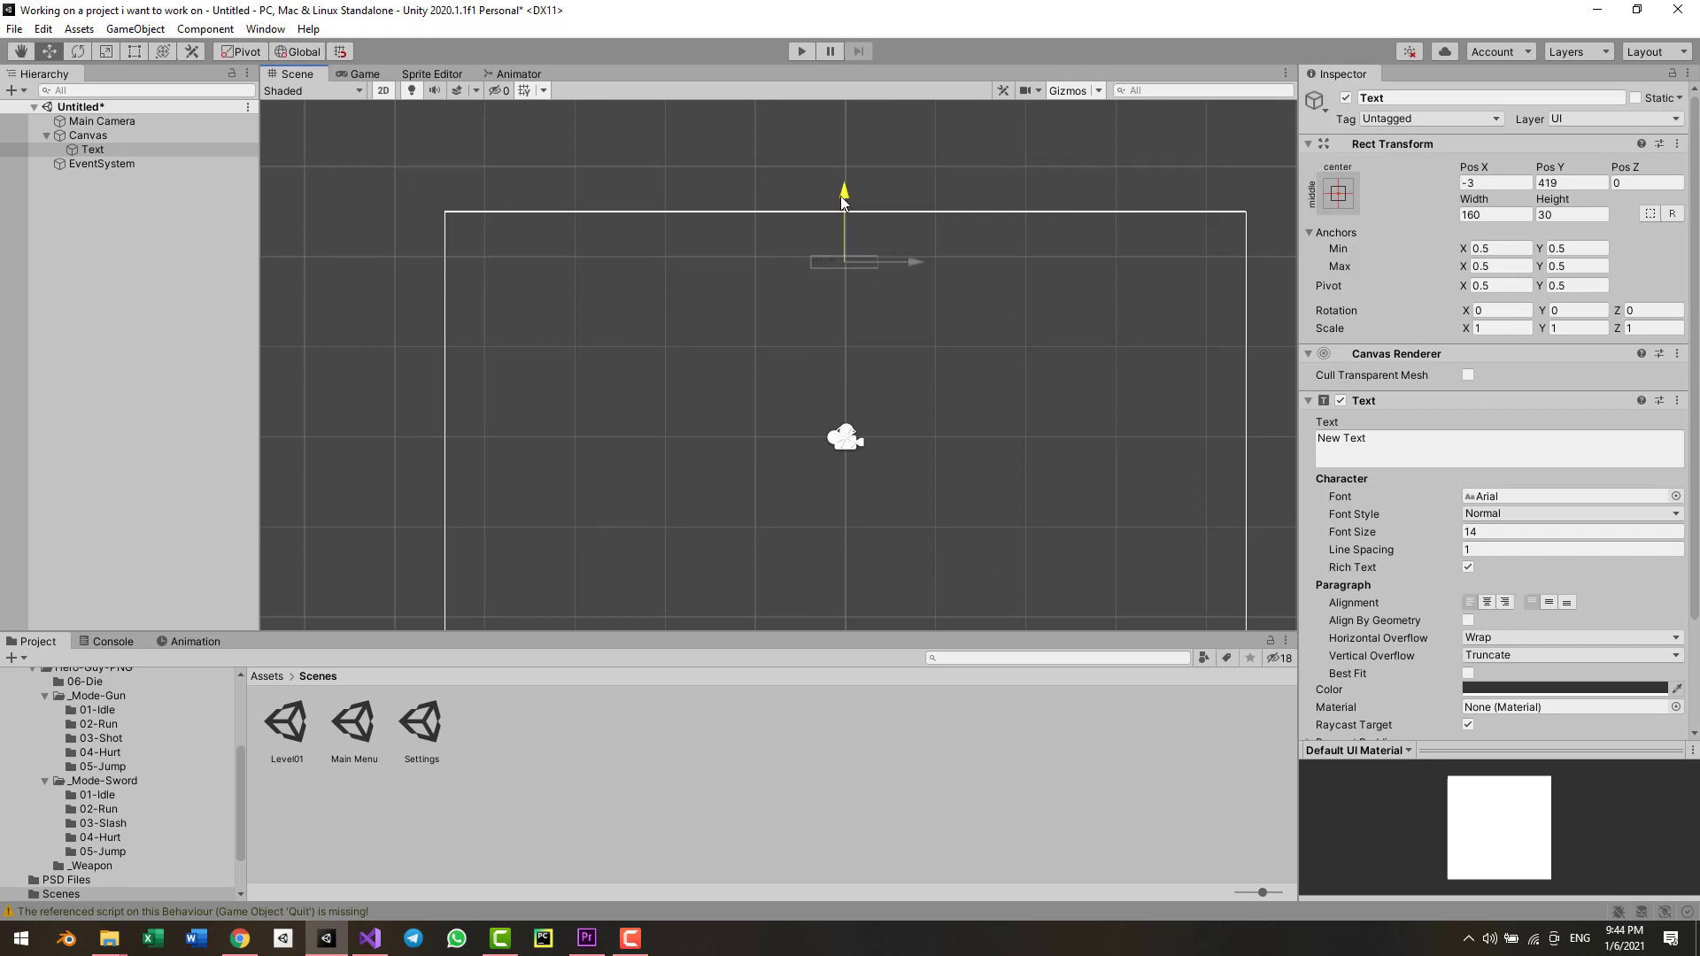
key("ctrl")
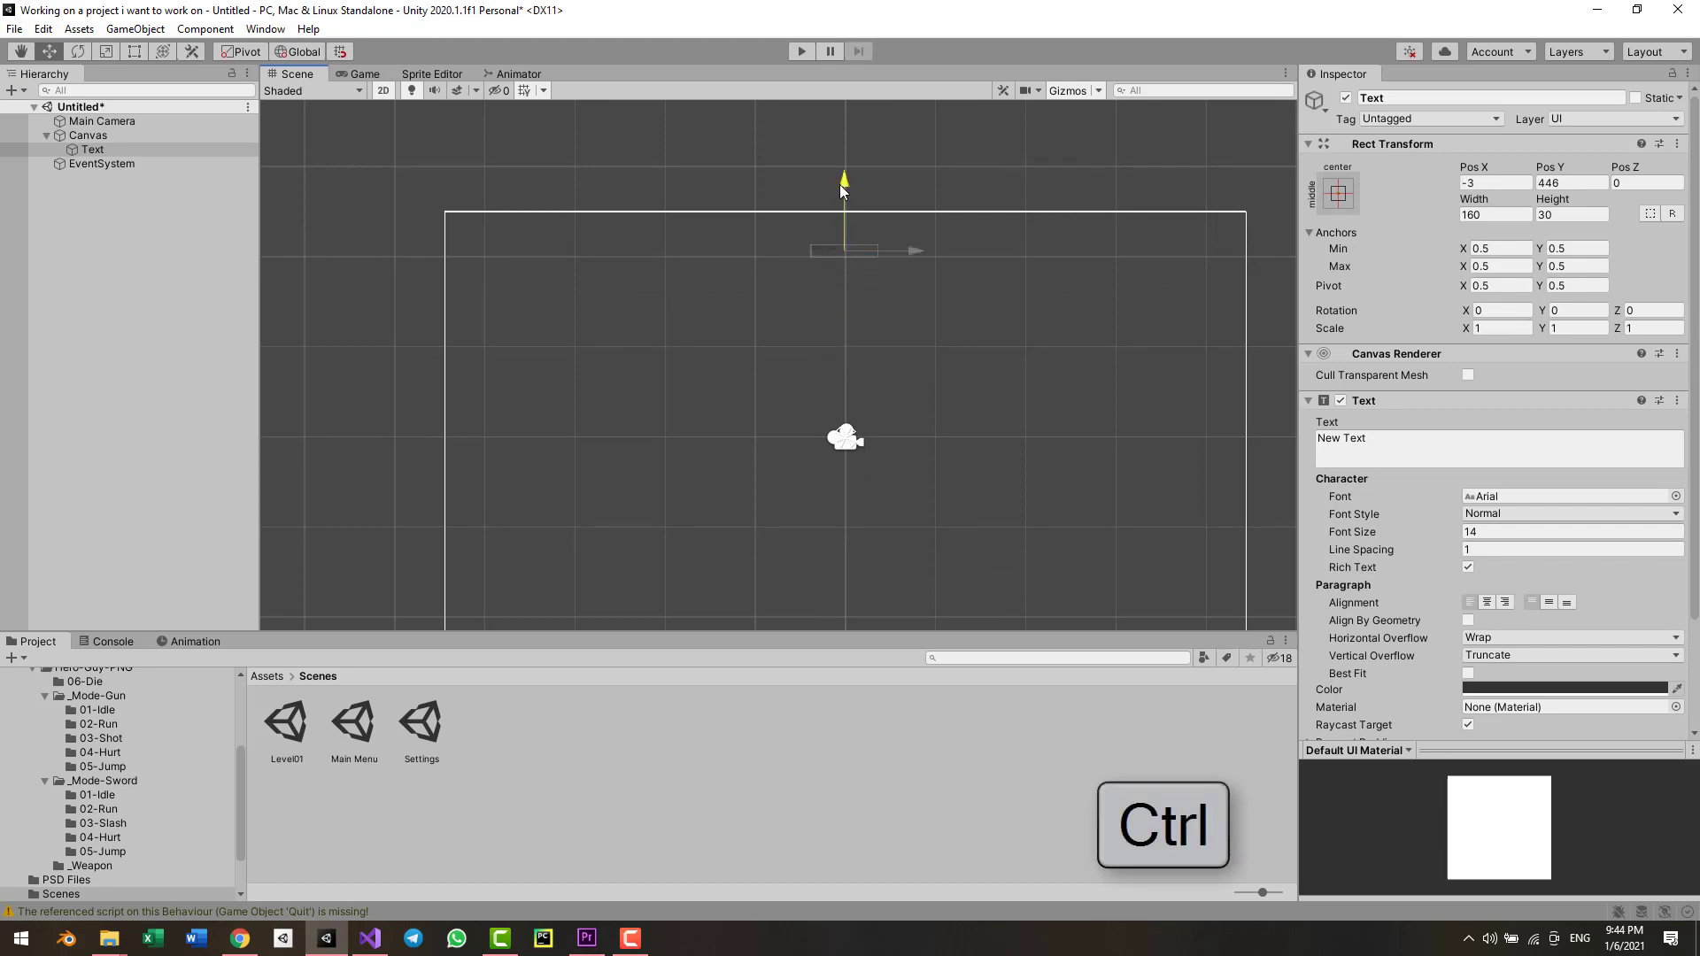
left_click_drag(842, 196, 843, 186, "ctrl")
left_click_drag(919, 257, 921, 257)
left_click_drag(847, 185, 848, 260)
- Replace the Text object's default content with "Taren"
double_click(1481, 462)
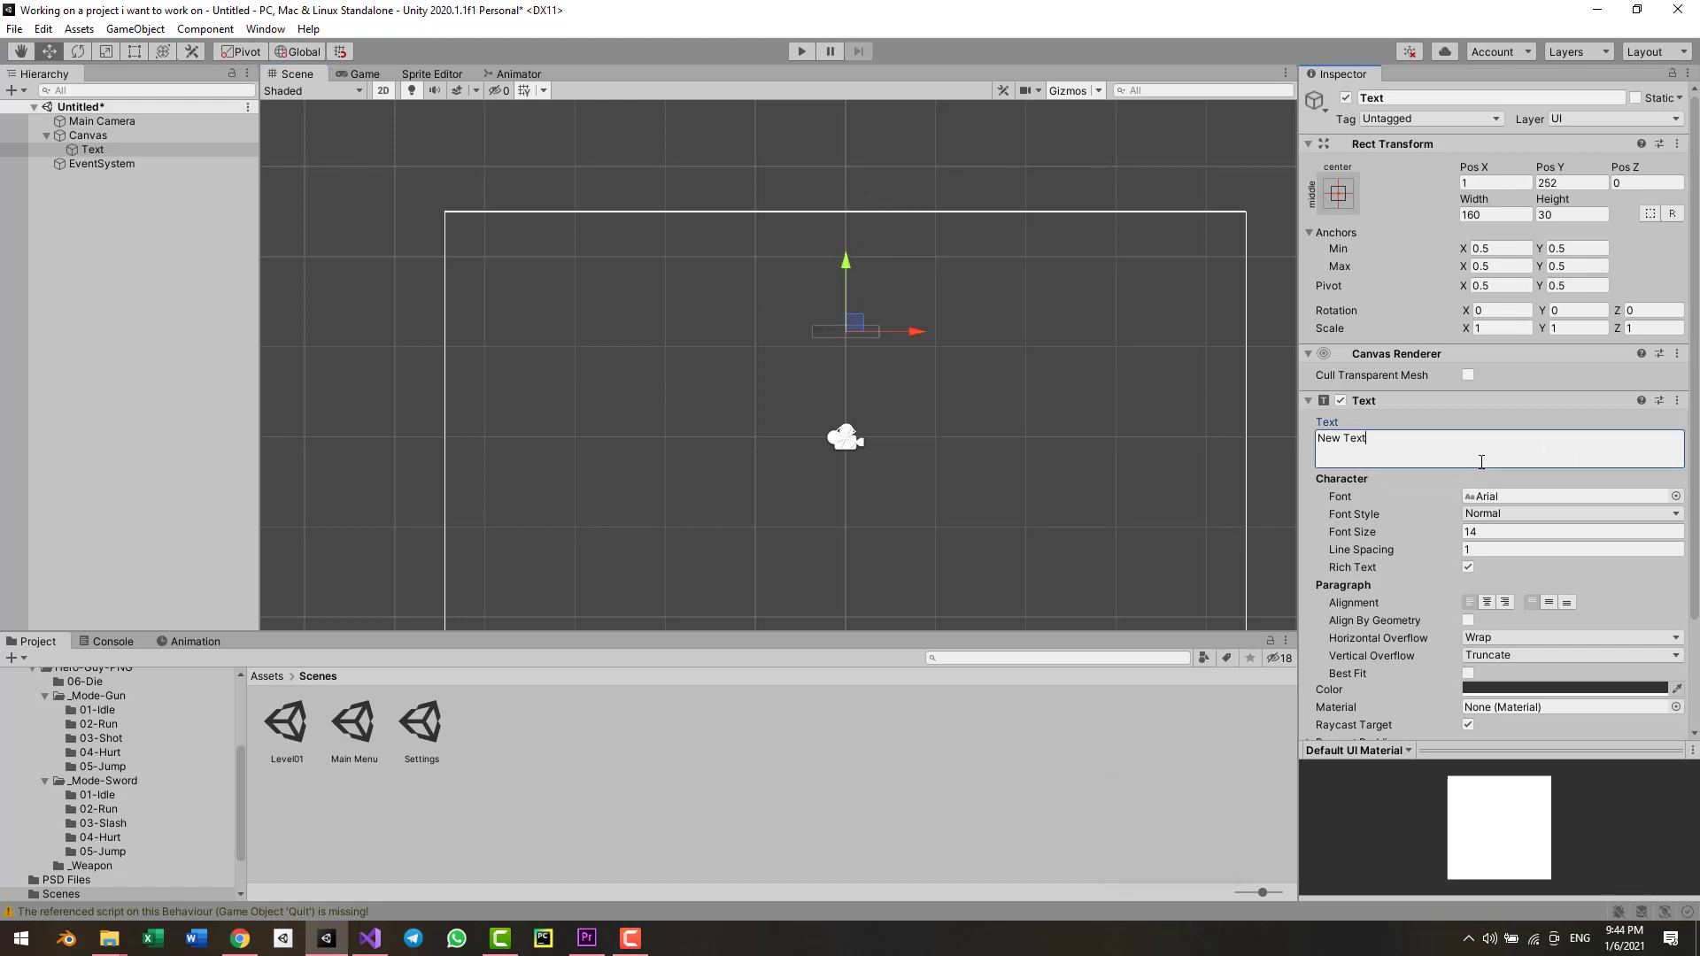
left_click(1381, 458)
type("Taren")
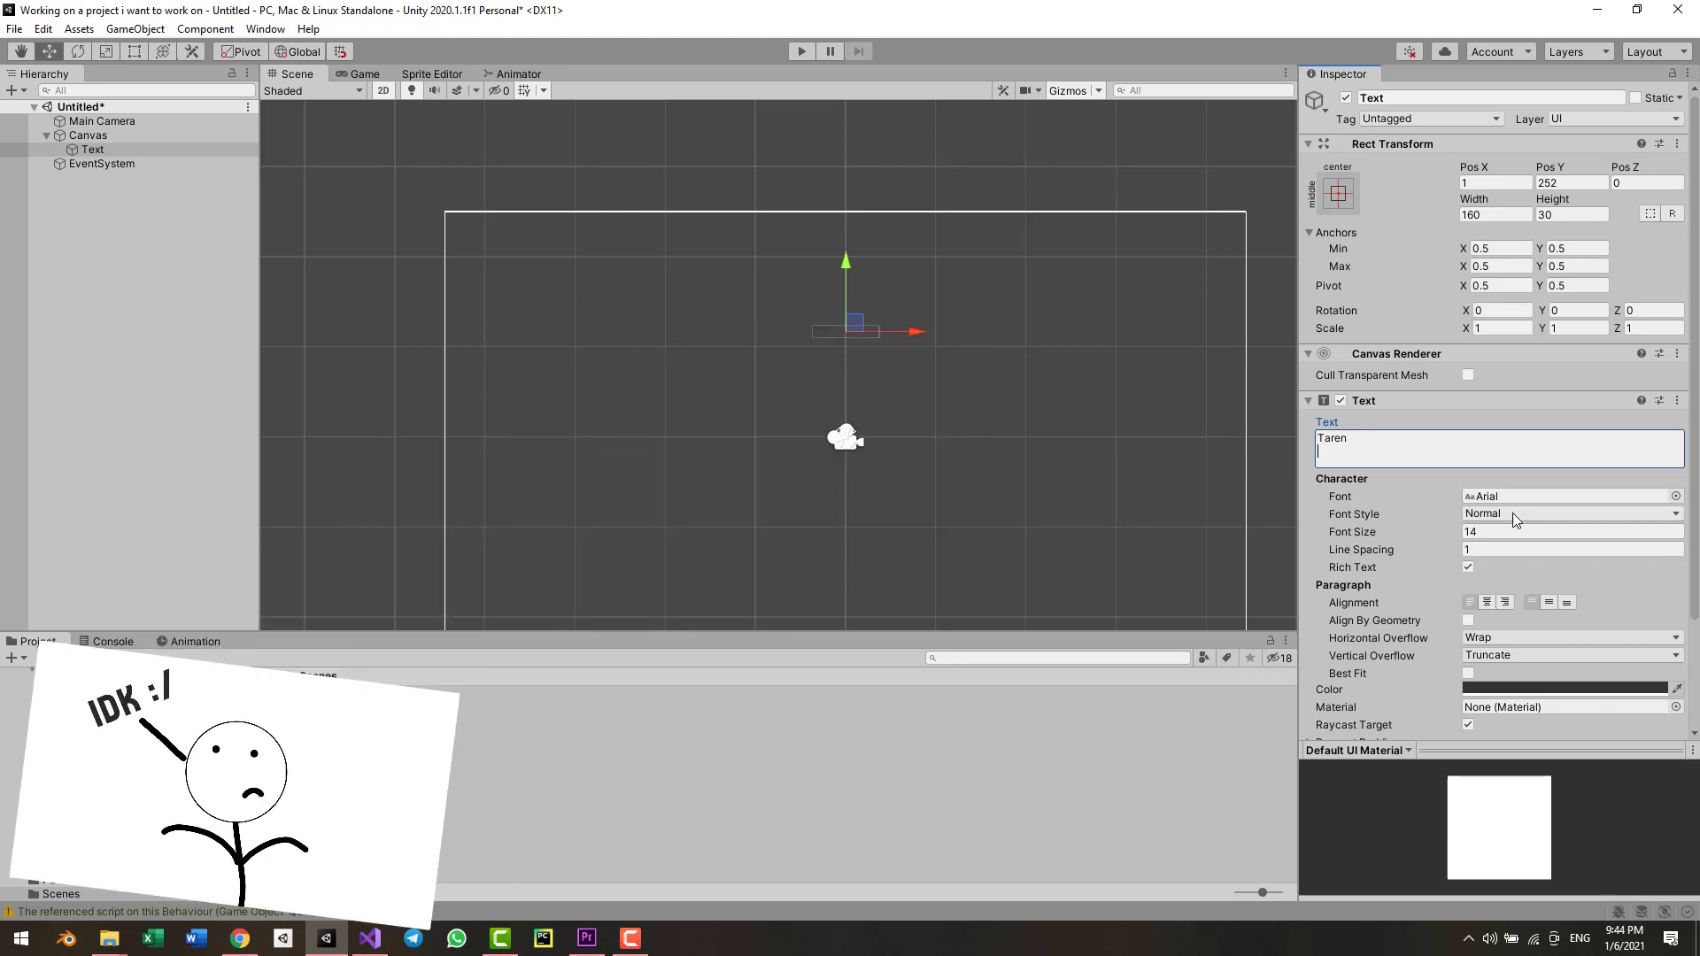
- Set the Text object's font size to 23
middle_click_drag(997, 428, 785, 438)
scroll(842, 427, "up", 5)
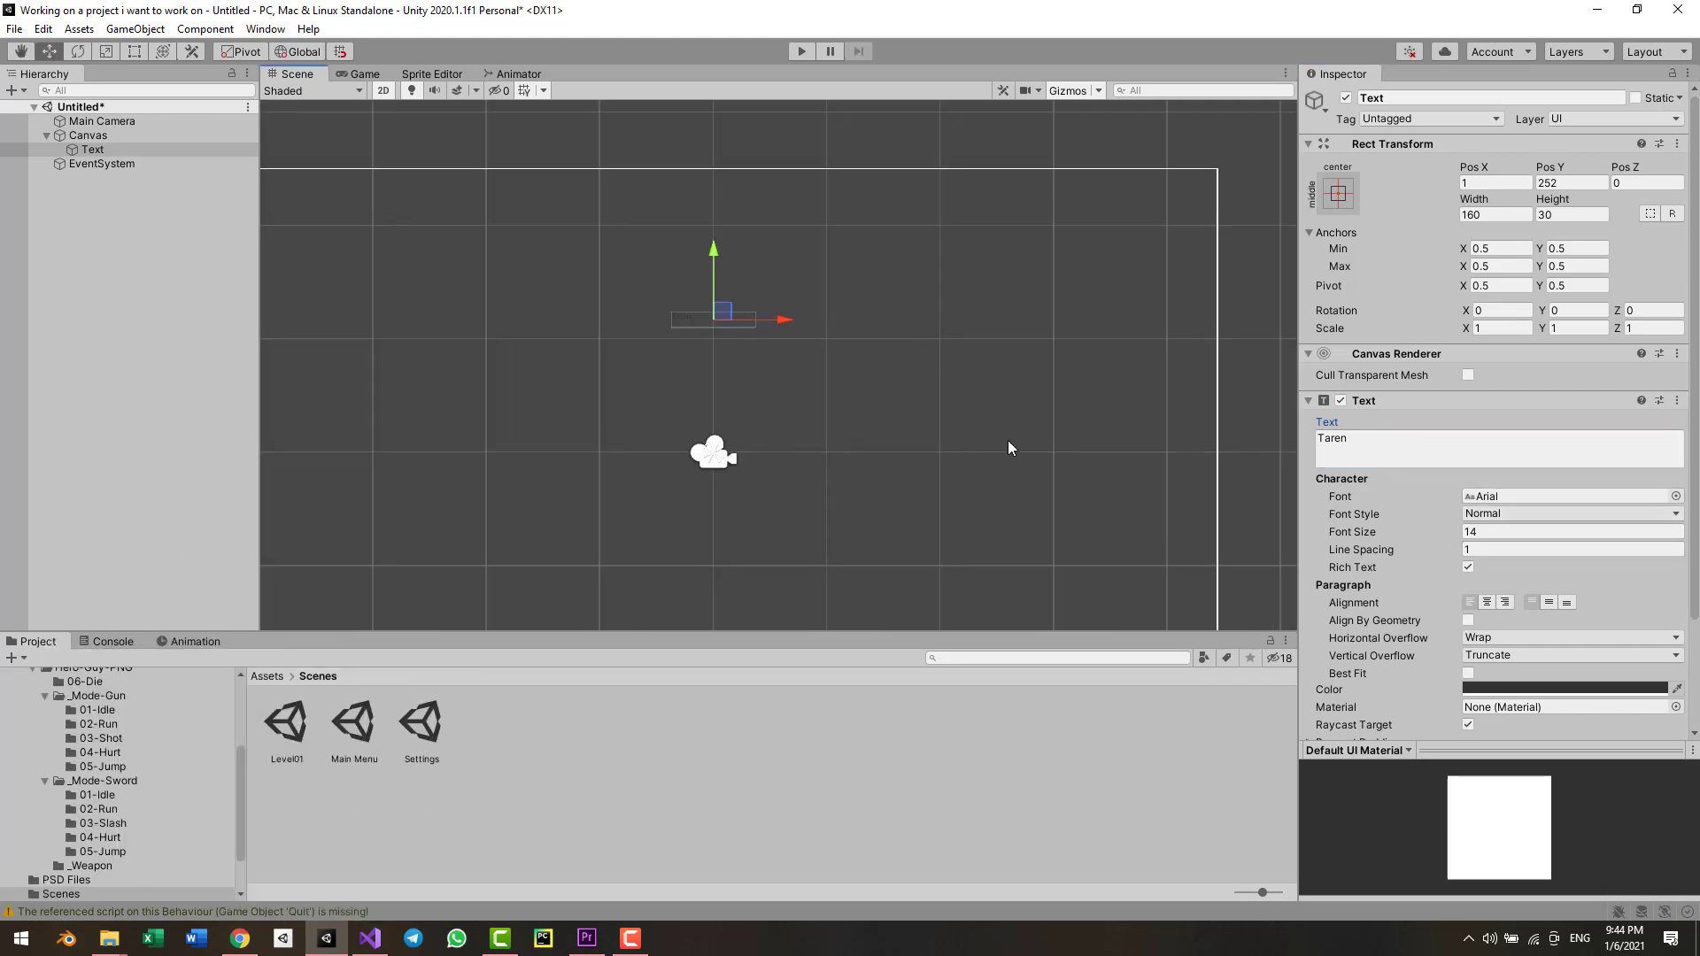
left_click(1522, 518)
left_click(1523, 519)
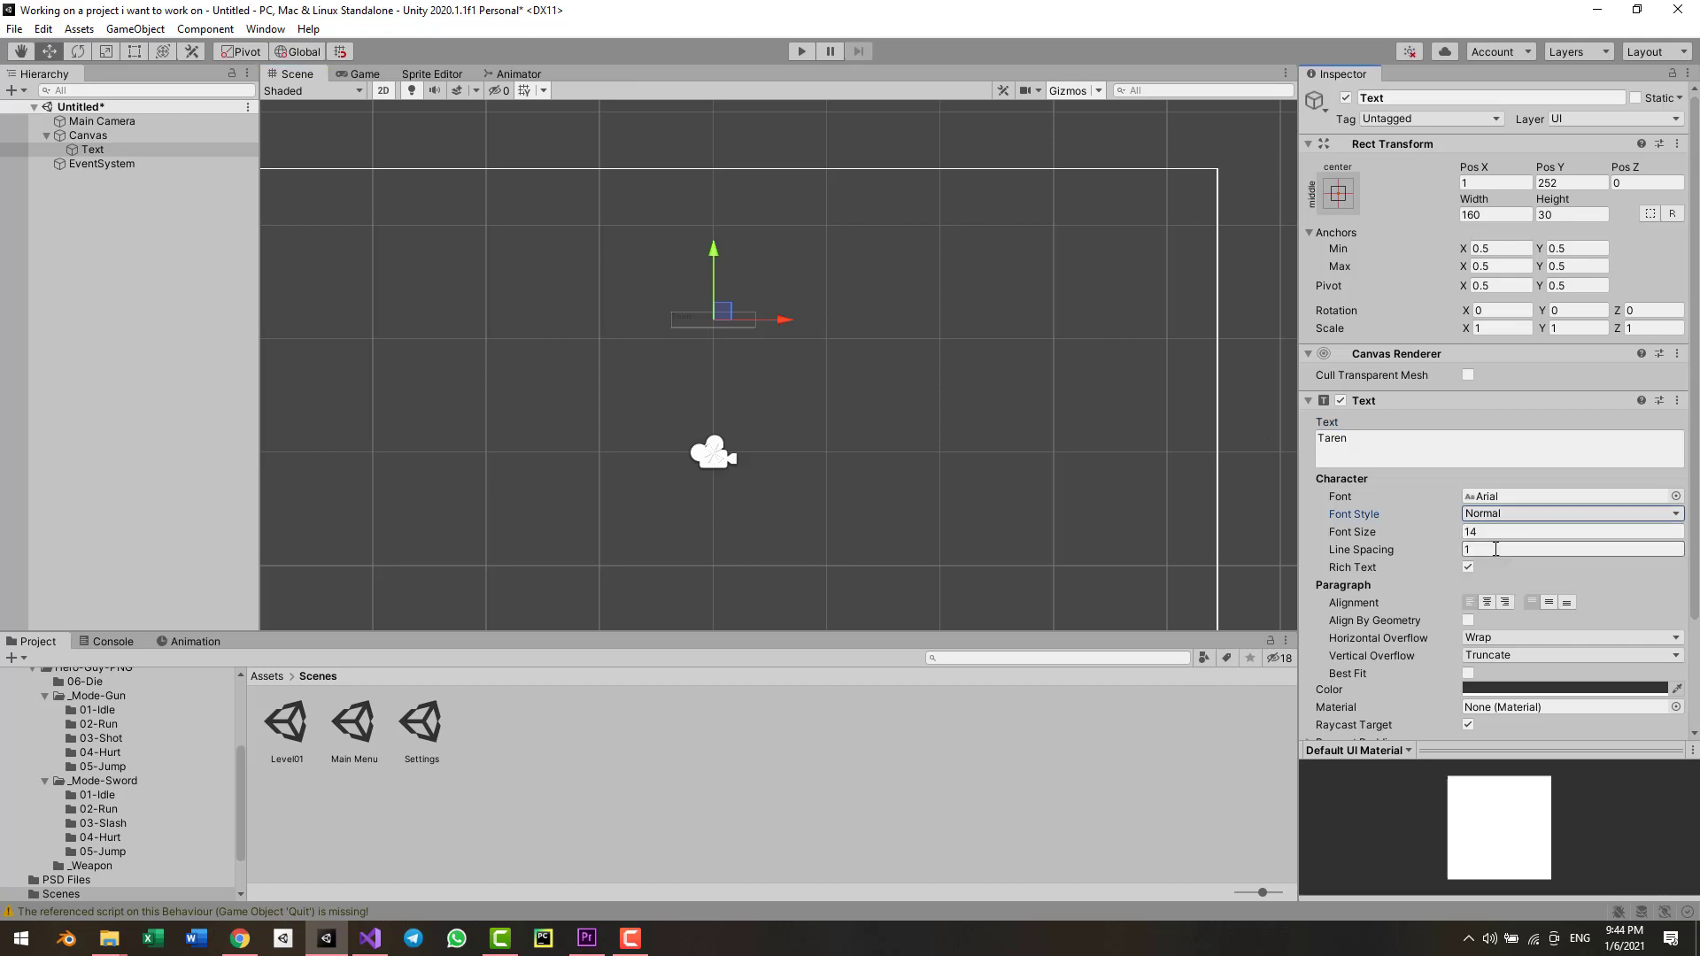
left_click_drag(1449, 540, 1468, 542)
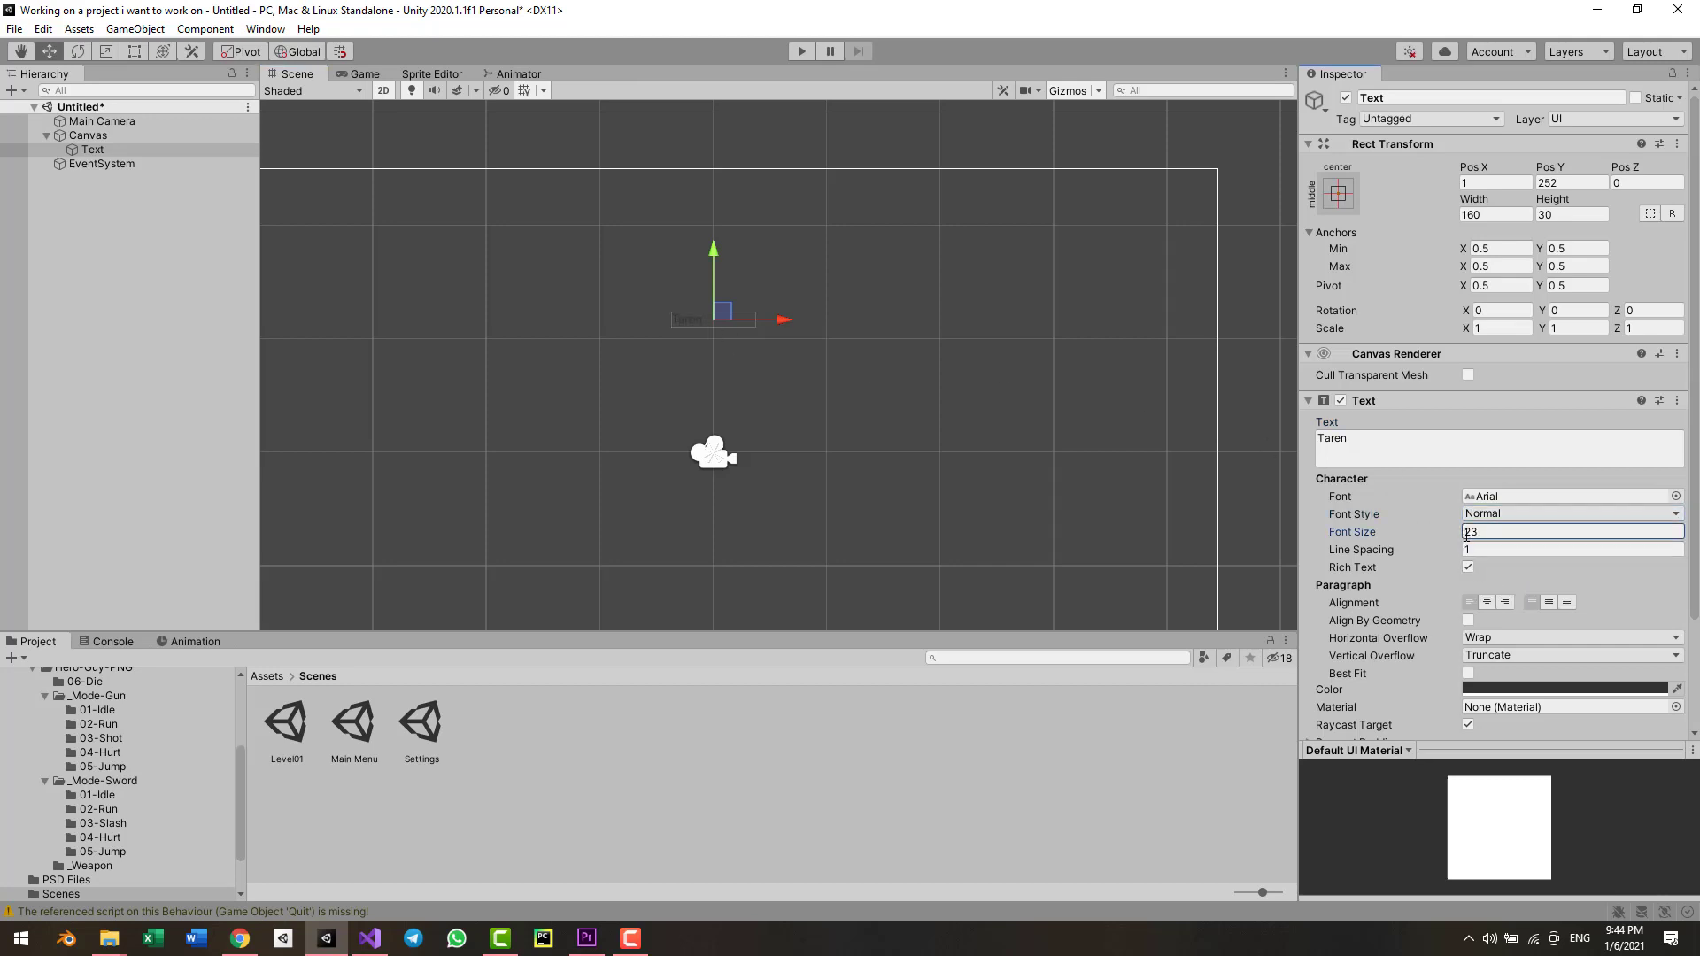
- Enlarge the Text object's rectangle symmetrically about its centre to about 1076 wide and 202 high
key("t")
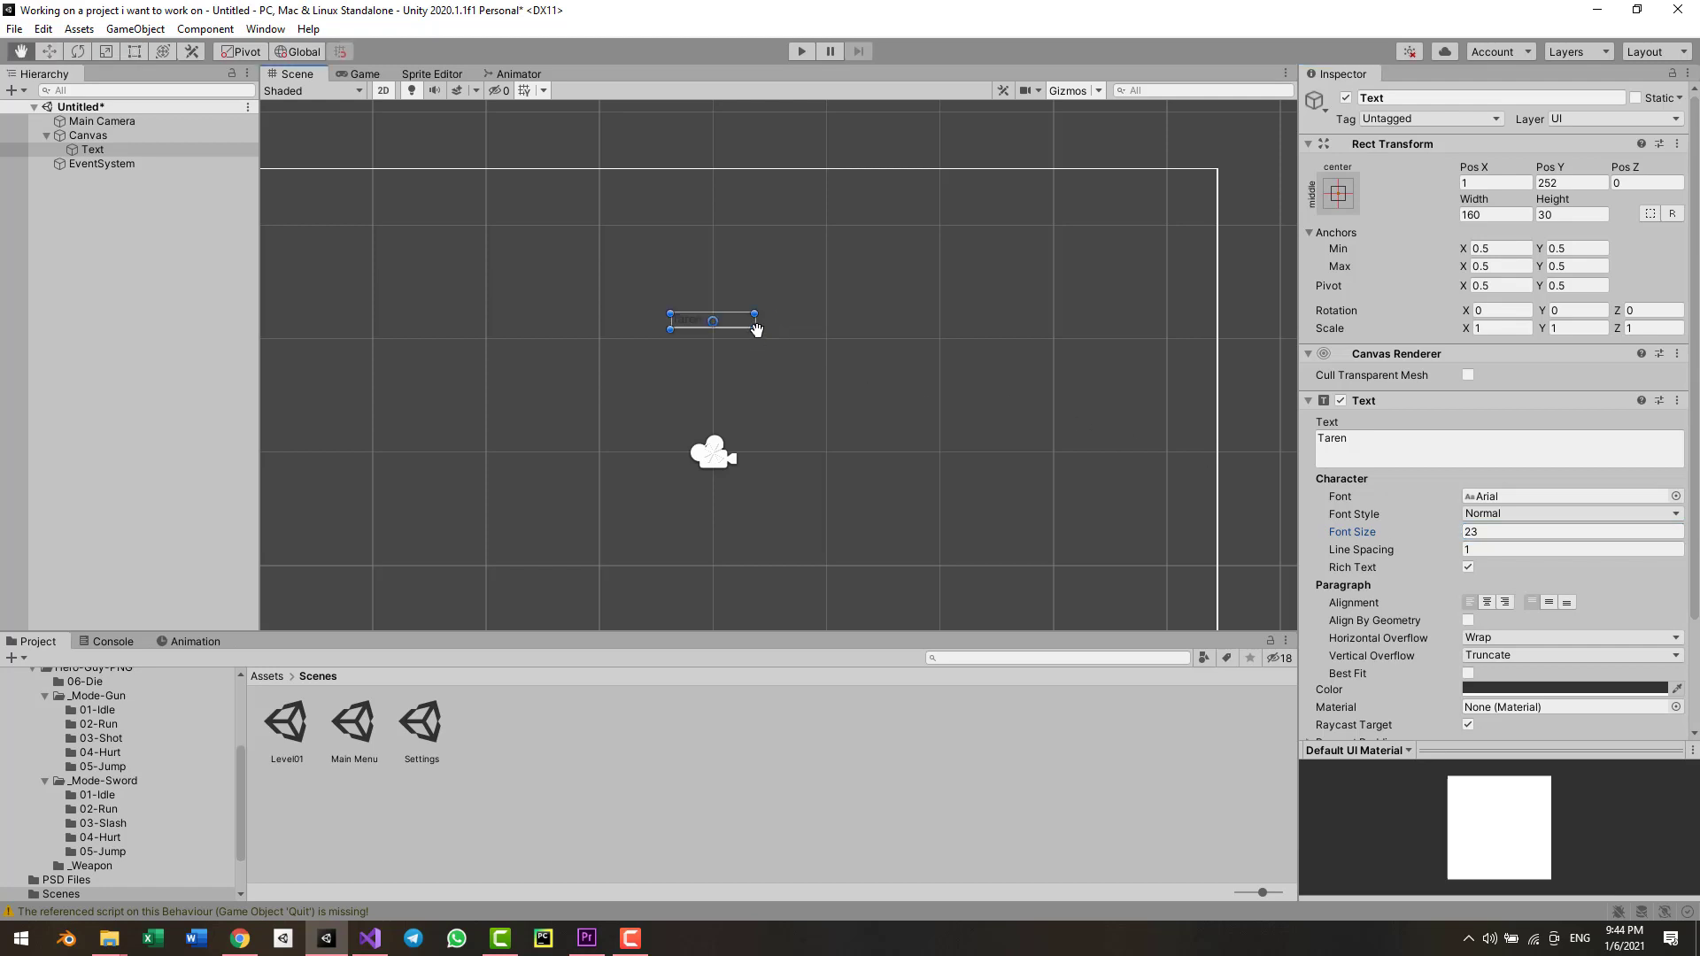
left_click_drag(755, 331, 770, 341, "alt")
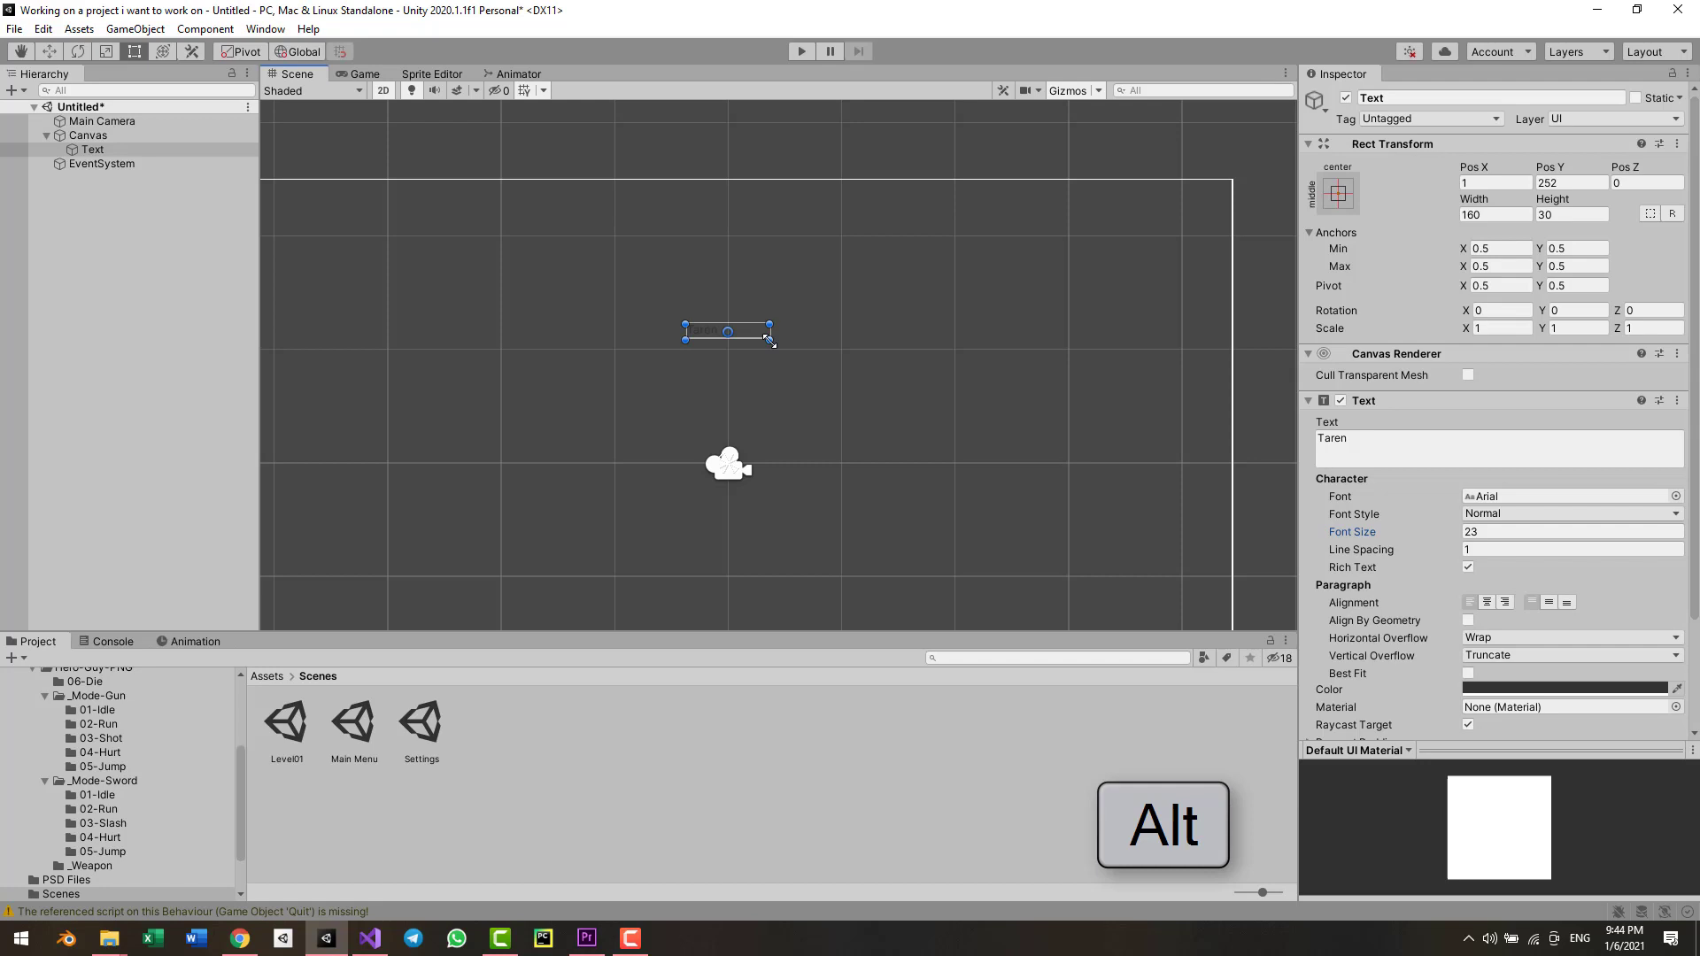
left_click_drag(769, 341, 880, 363, "alt")
left_click_drag(881, 432, 992, 497, "alt")
- Assign the Robus-BWqOd font to the Text object
left_click(1367, 438)
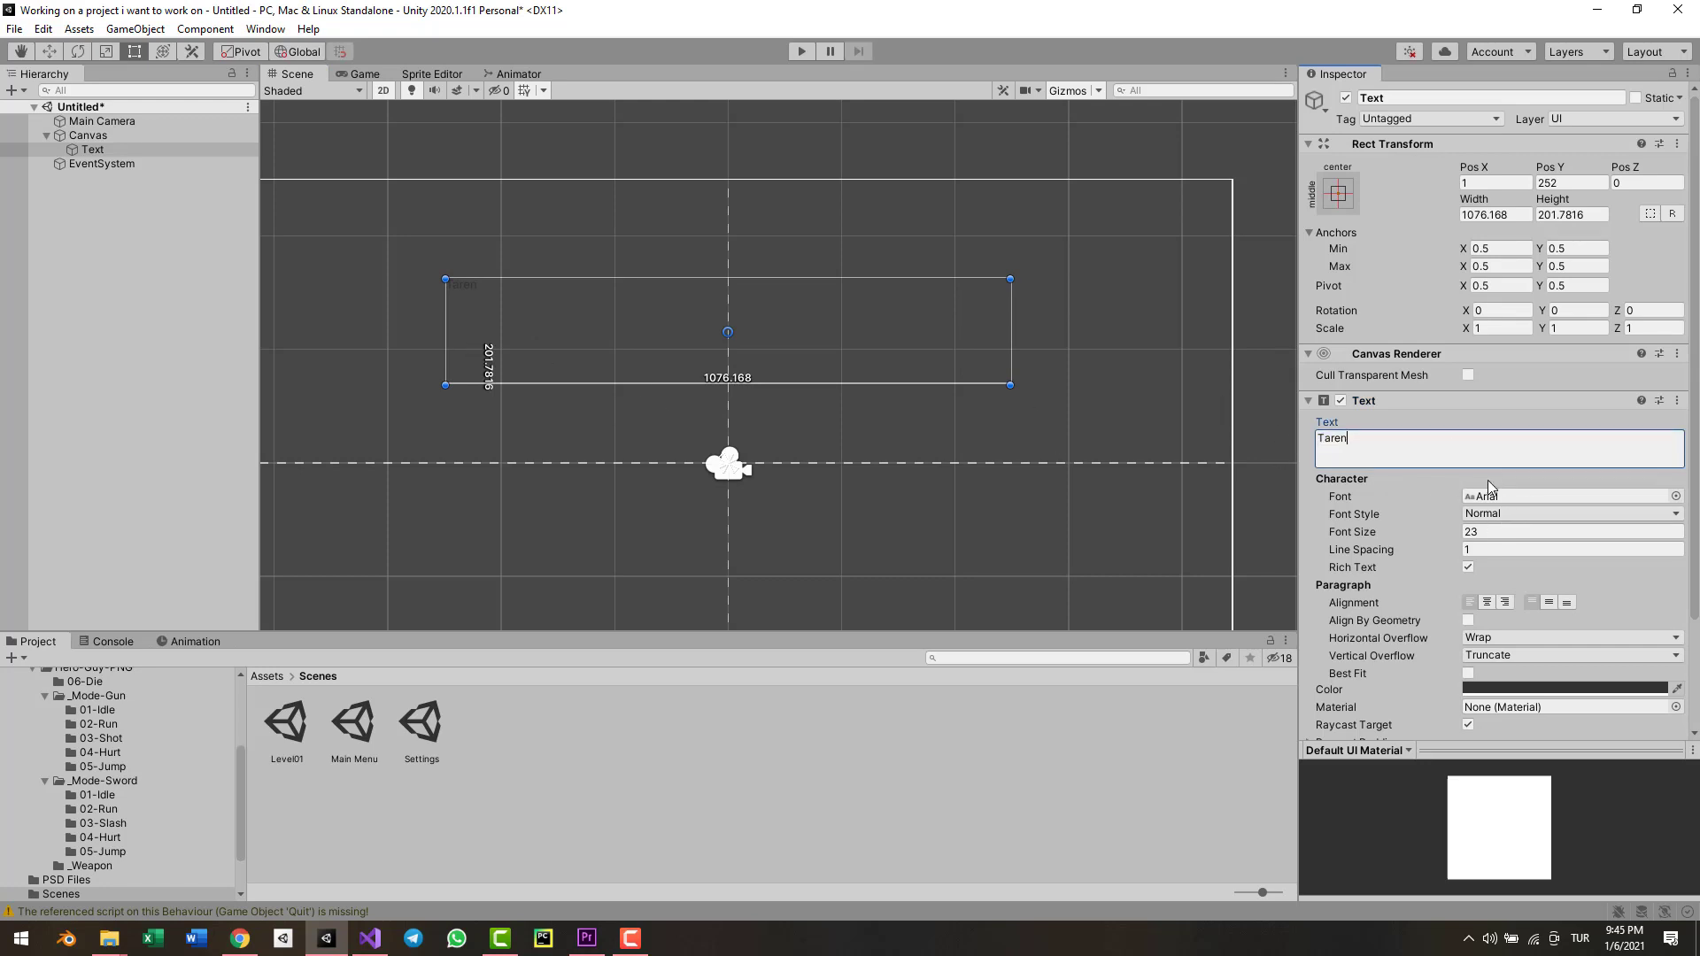
left_click(1676, 496)
left_click(1151, 586)
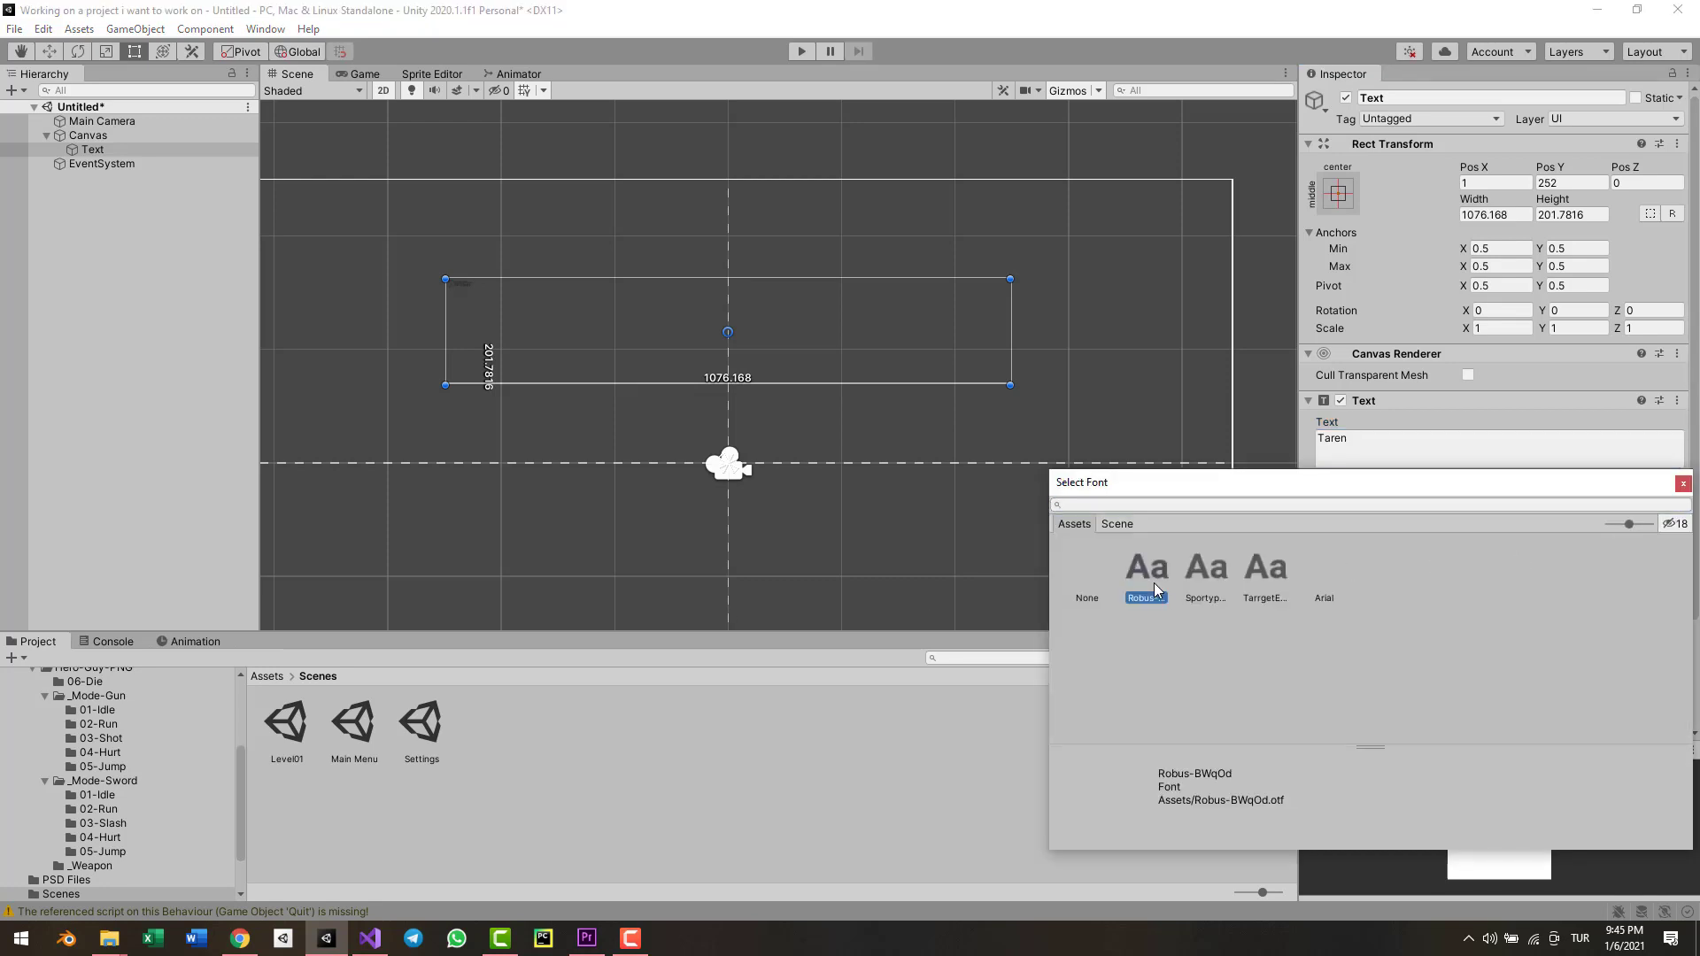
left_click(1683, 484)
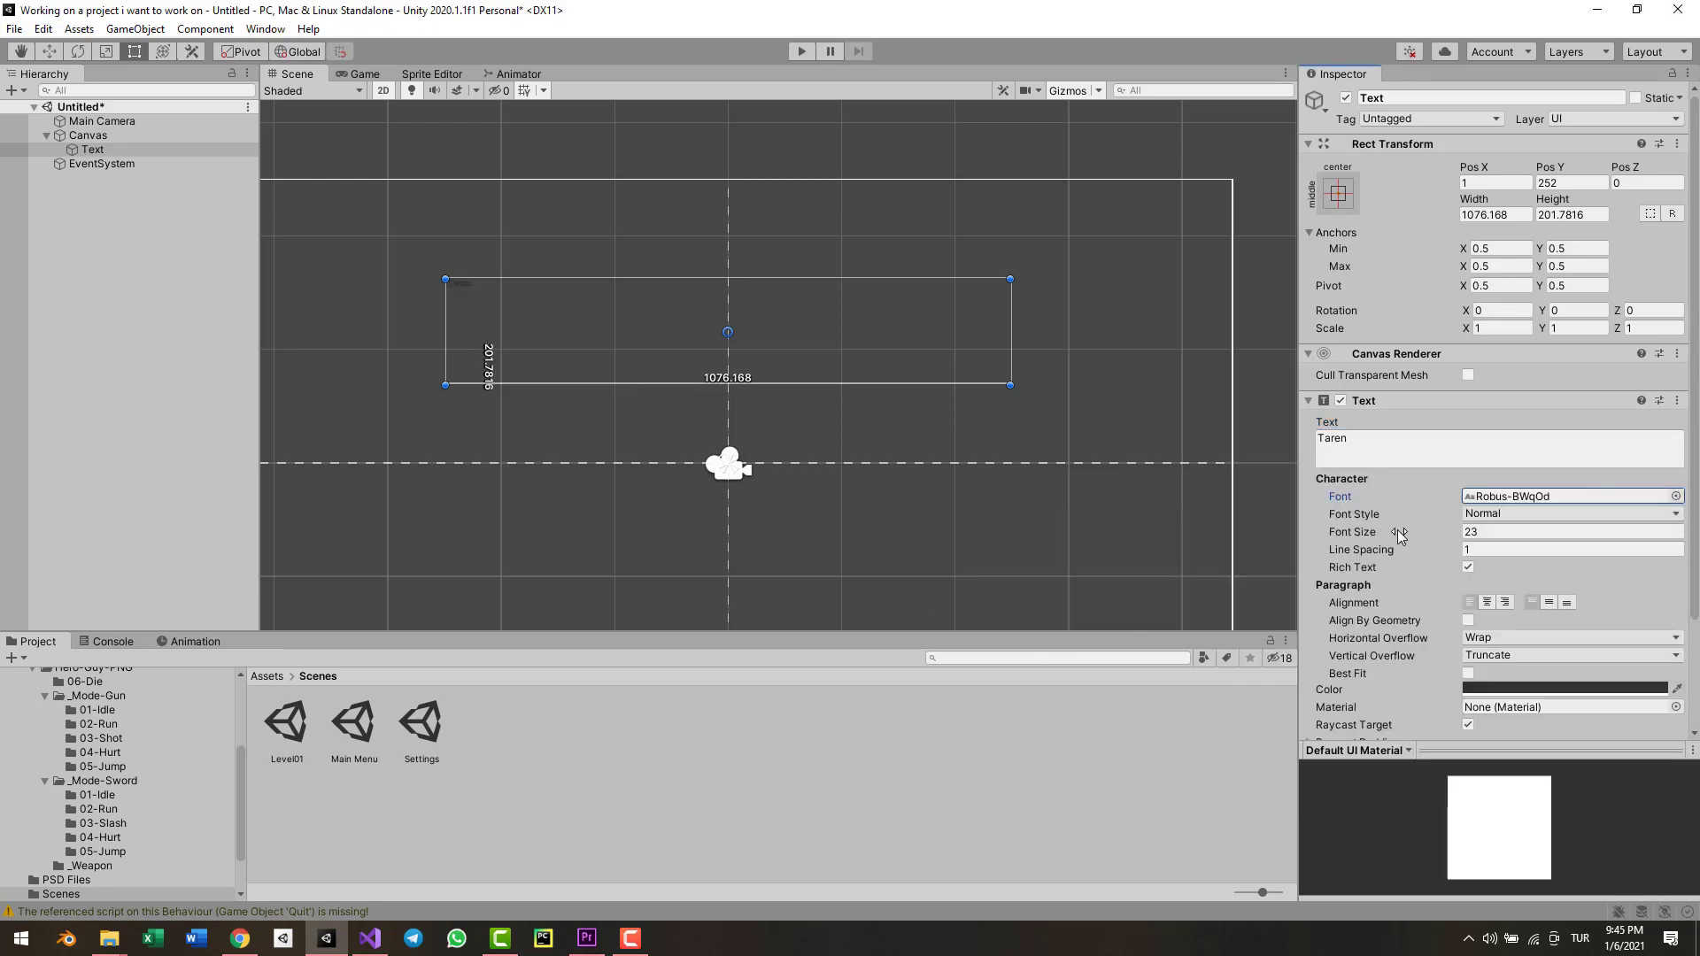
- Centre the "Taren" text horizontally and vertically in its rectangle and set its font size to 206
left_click(1512, 534)
type("199")
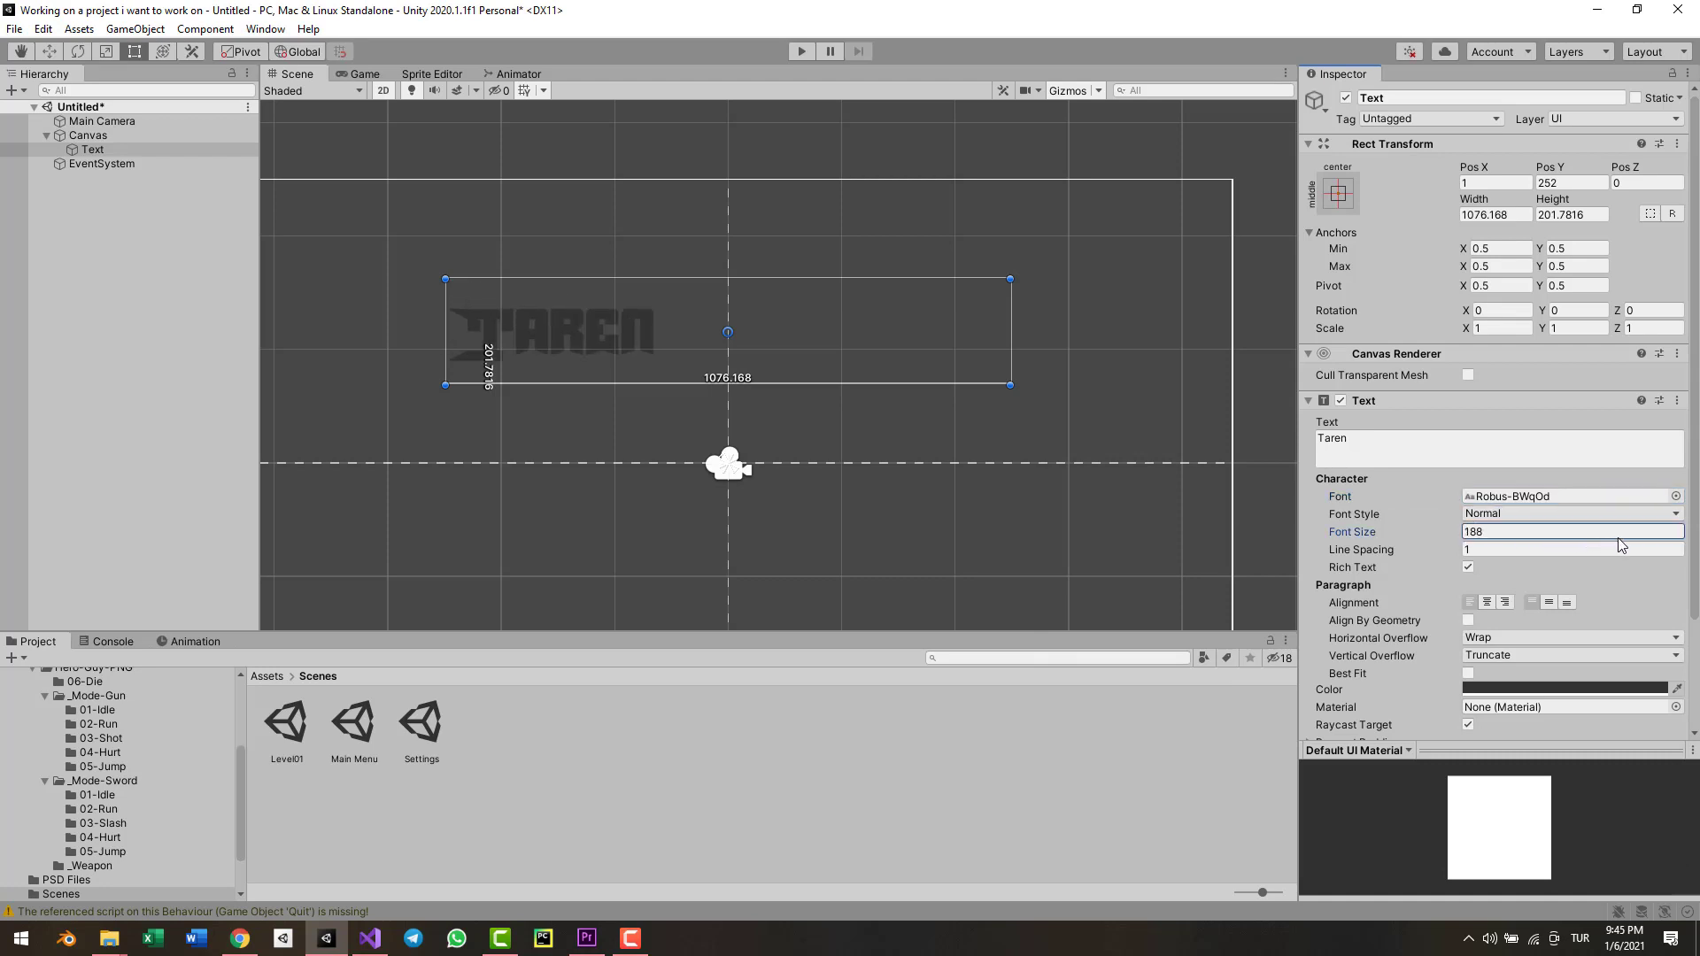
left_click(1487, 603)
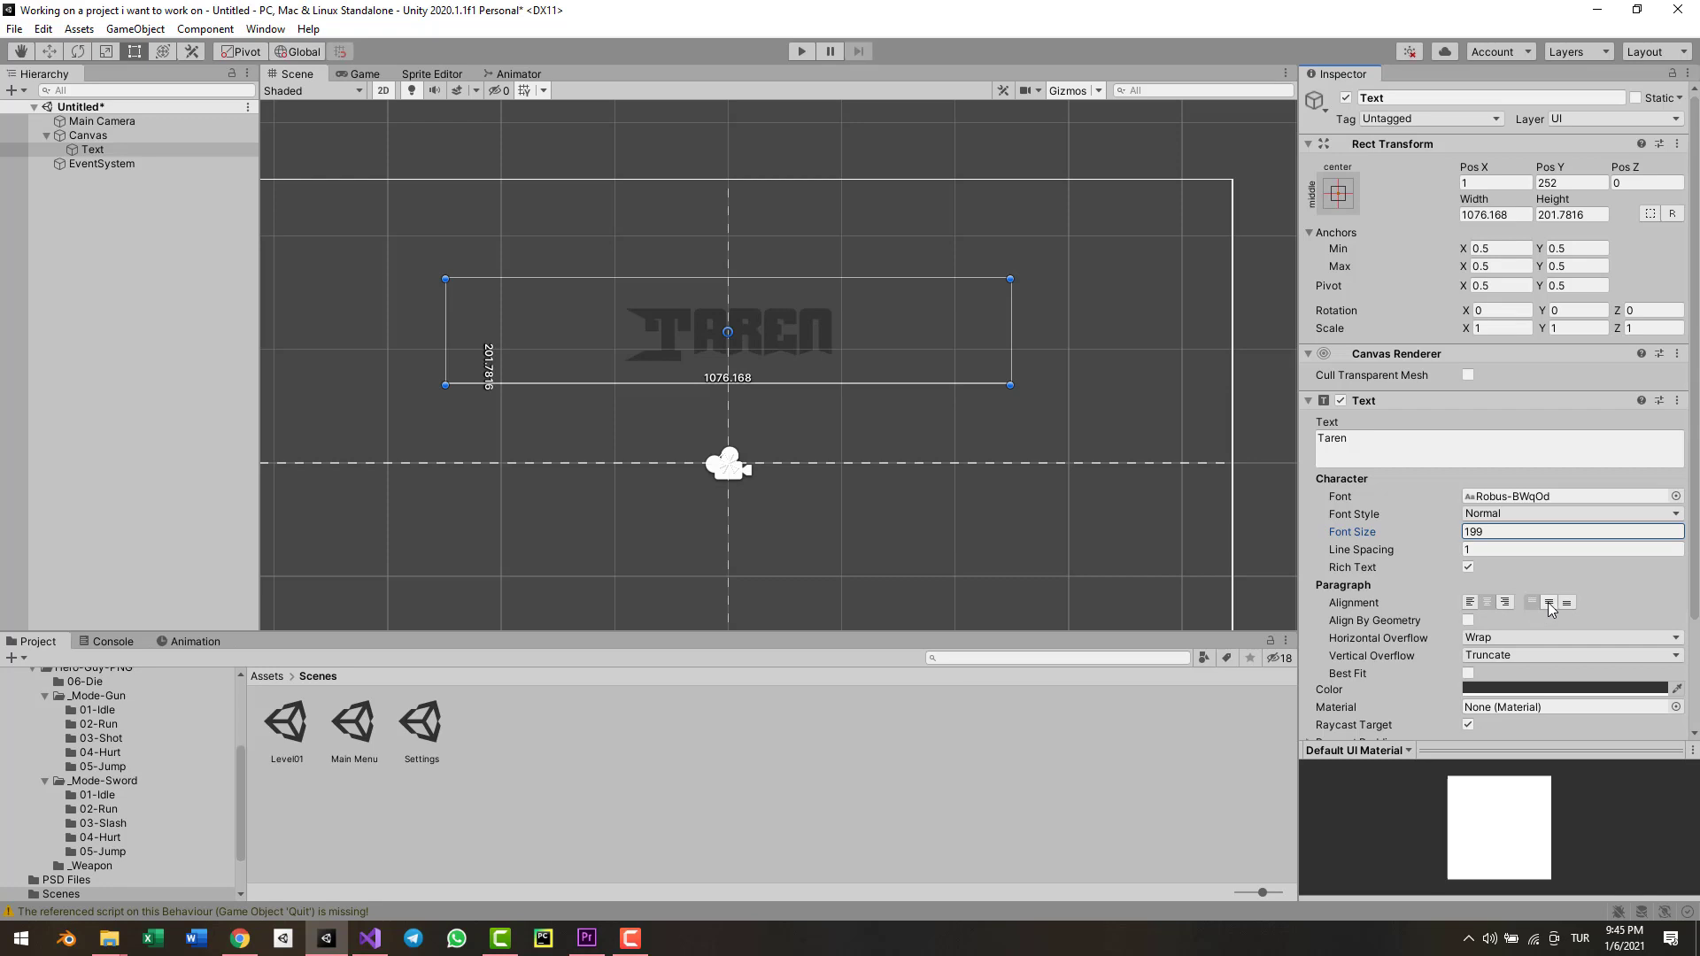
left_click(1550, 604)
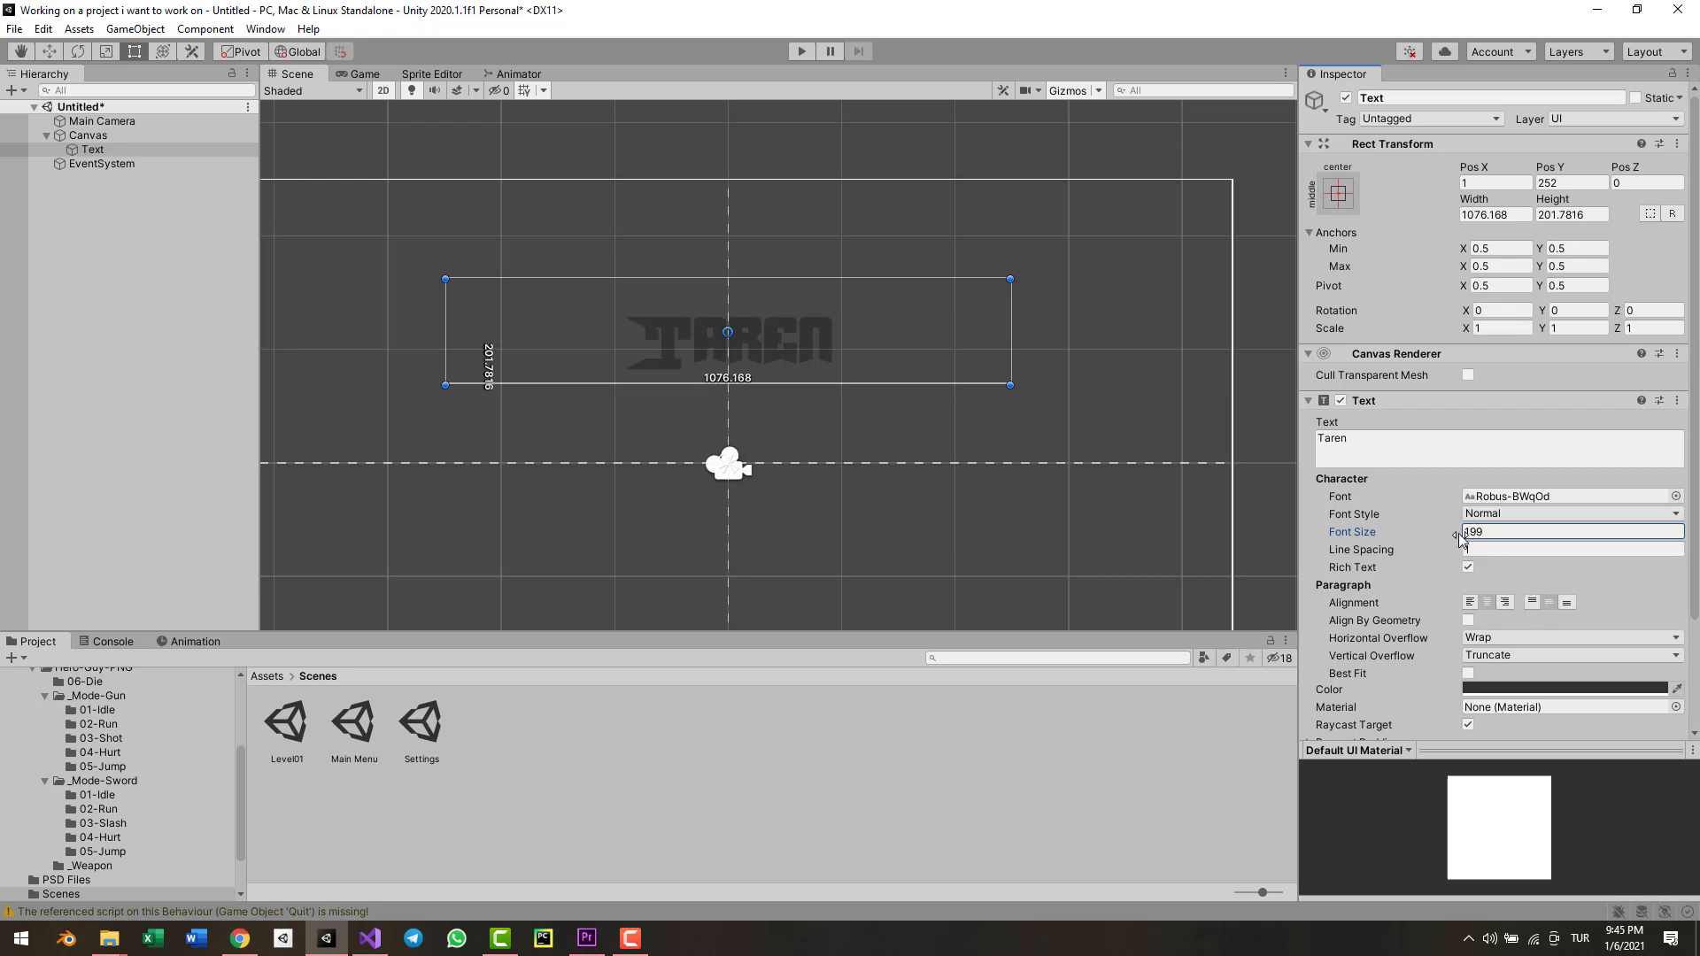
left_click_drag(1460, 537, 1475, 539)
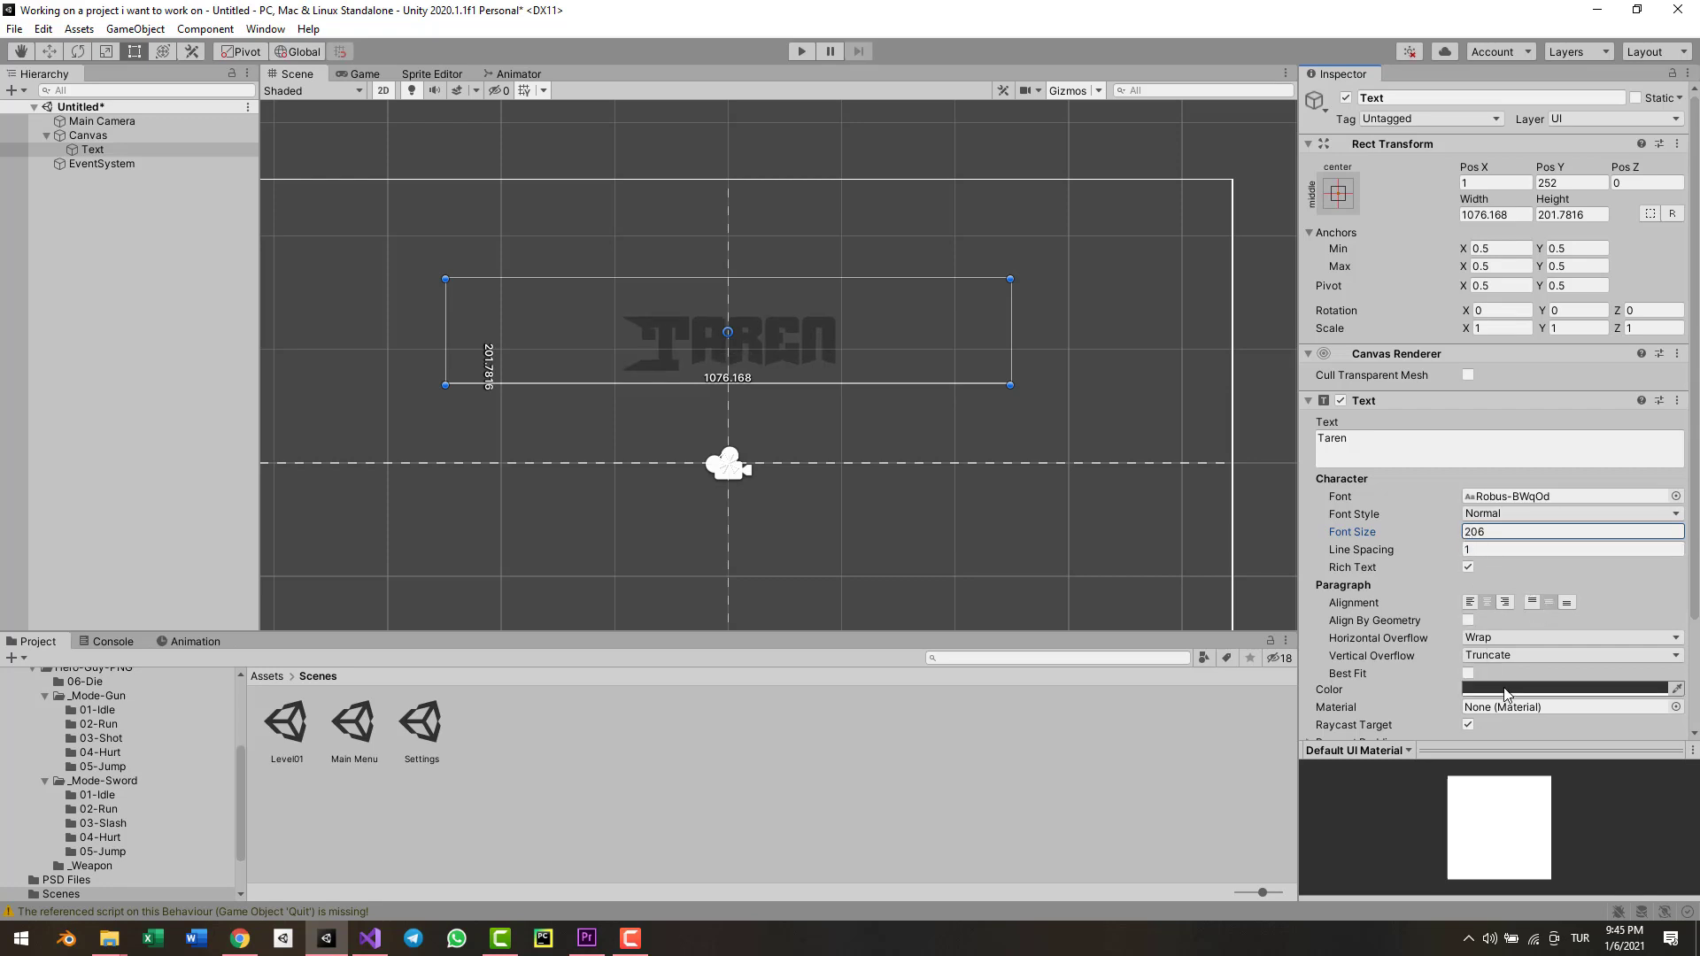
- Change the title's font to SportypoReguler-OVGwe and enlarge its rectangle about the centre to about 1222 by 324
left_click(1676, 496)
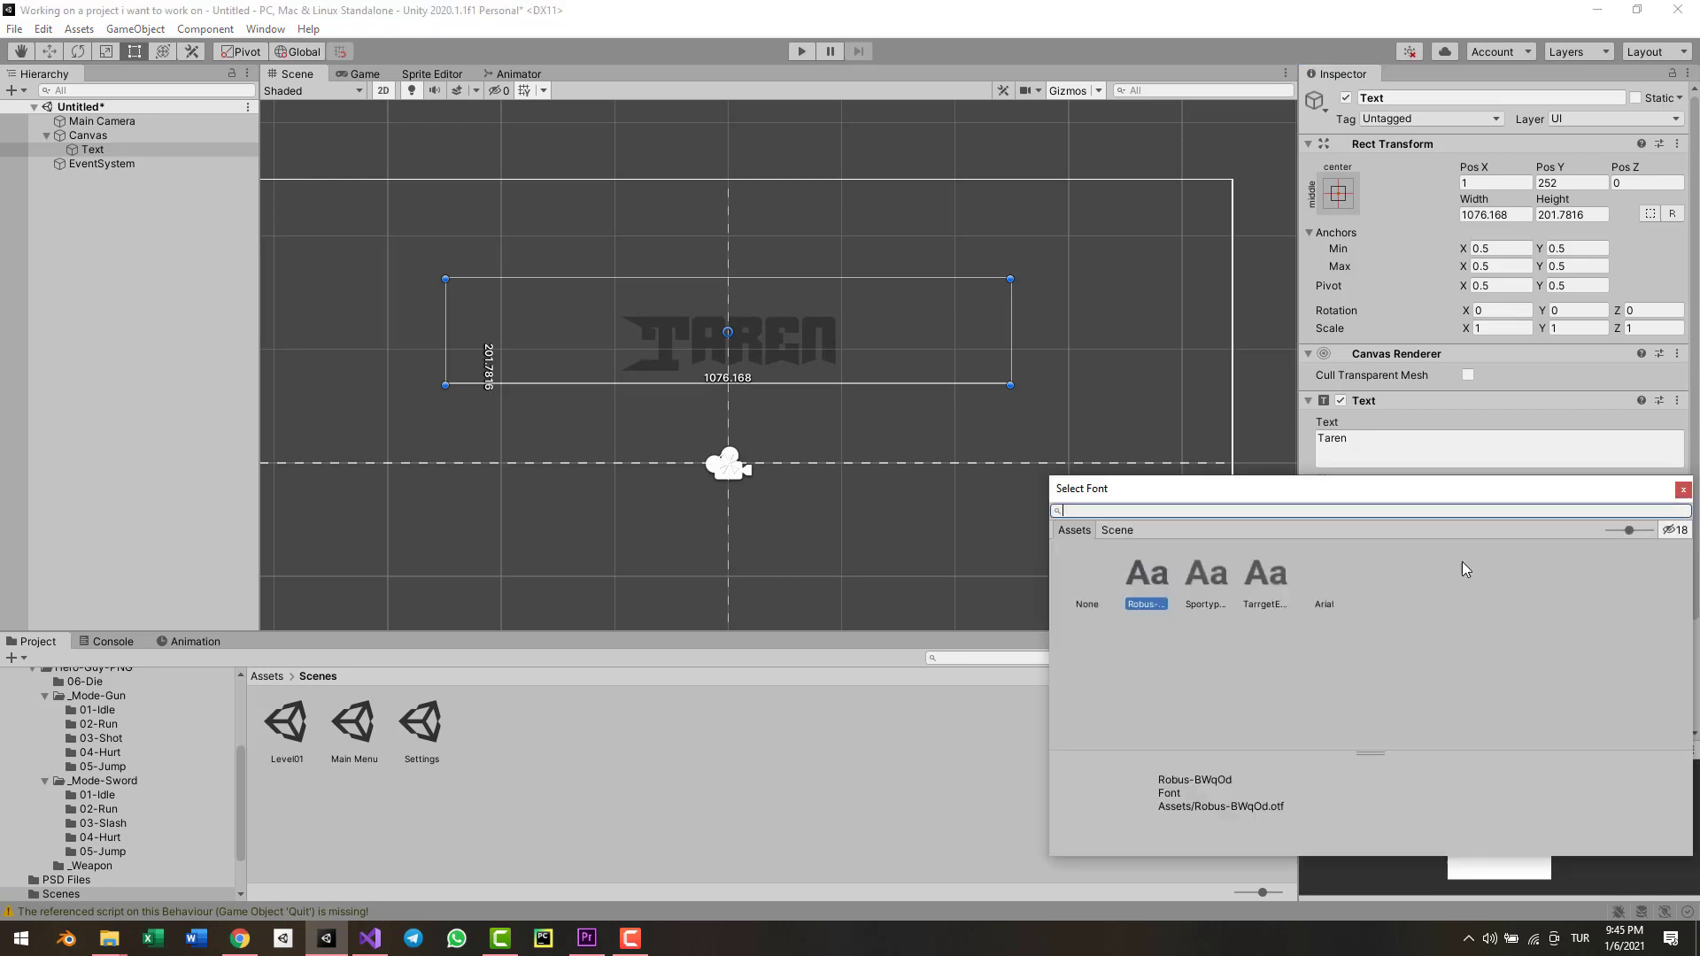
left_click(1266, 580)
left_click(1206, 585)
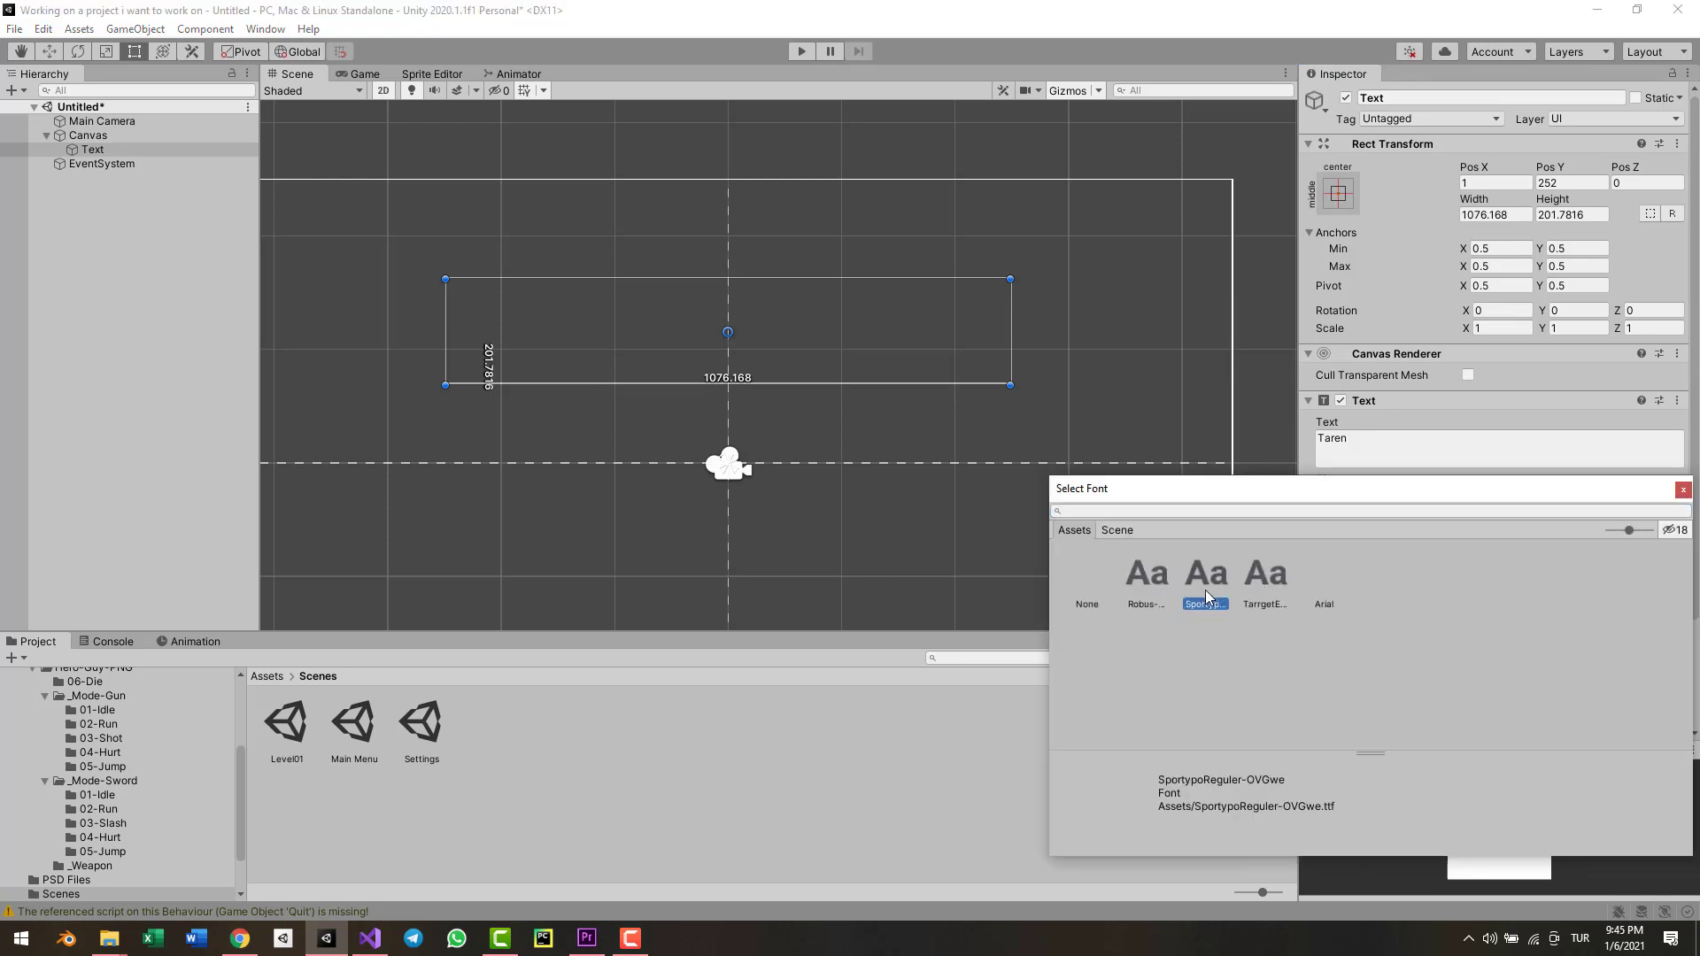
left_click(1683, 490)
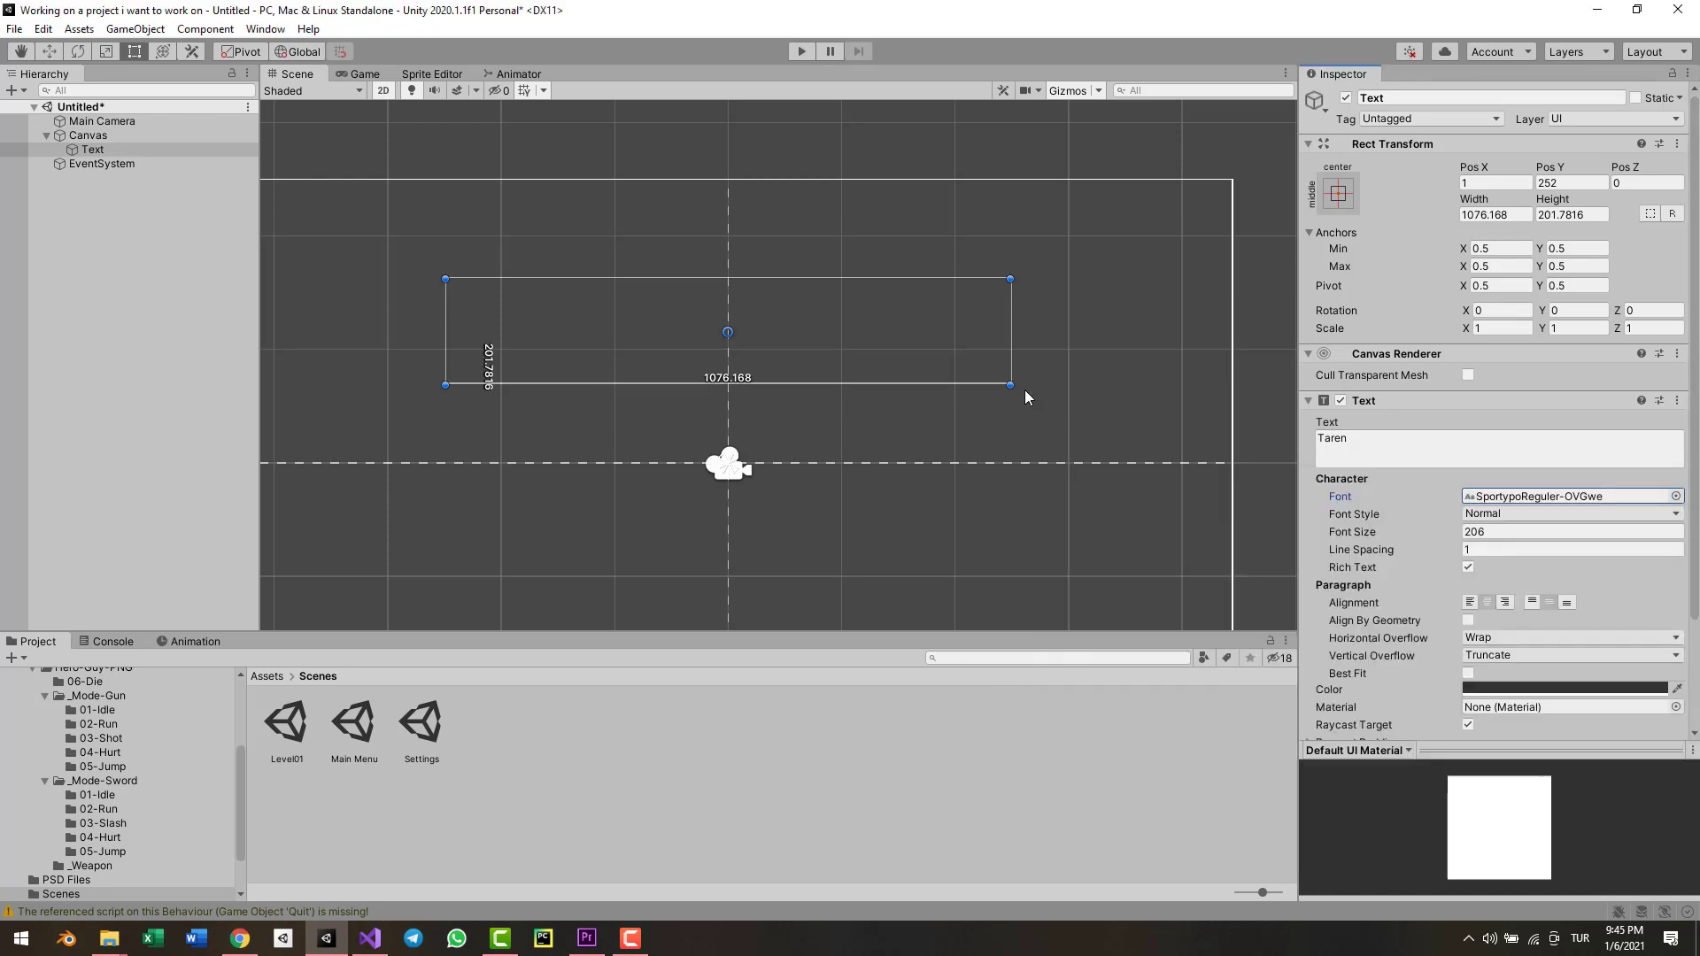
left_click_drag(1011, 385, 1048, 416, "alt")
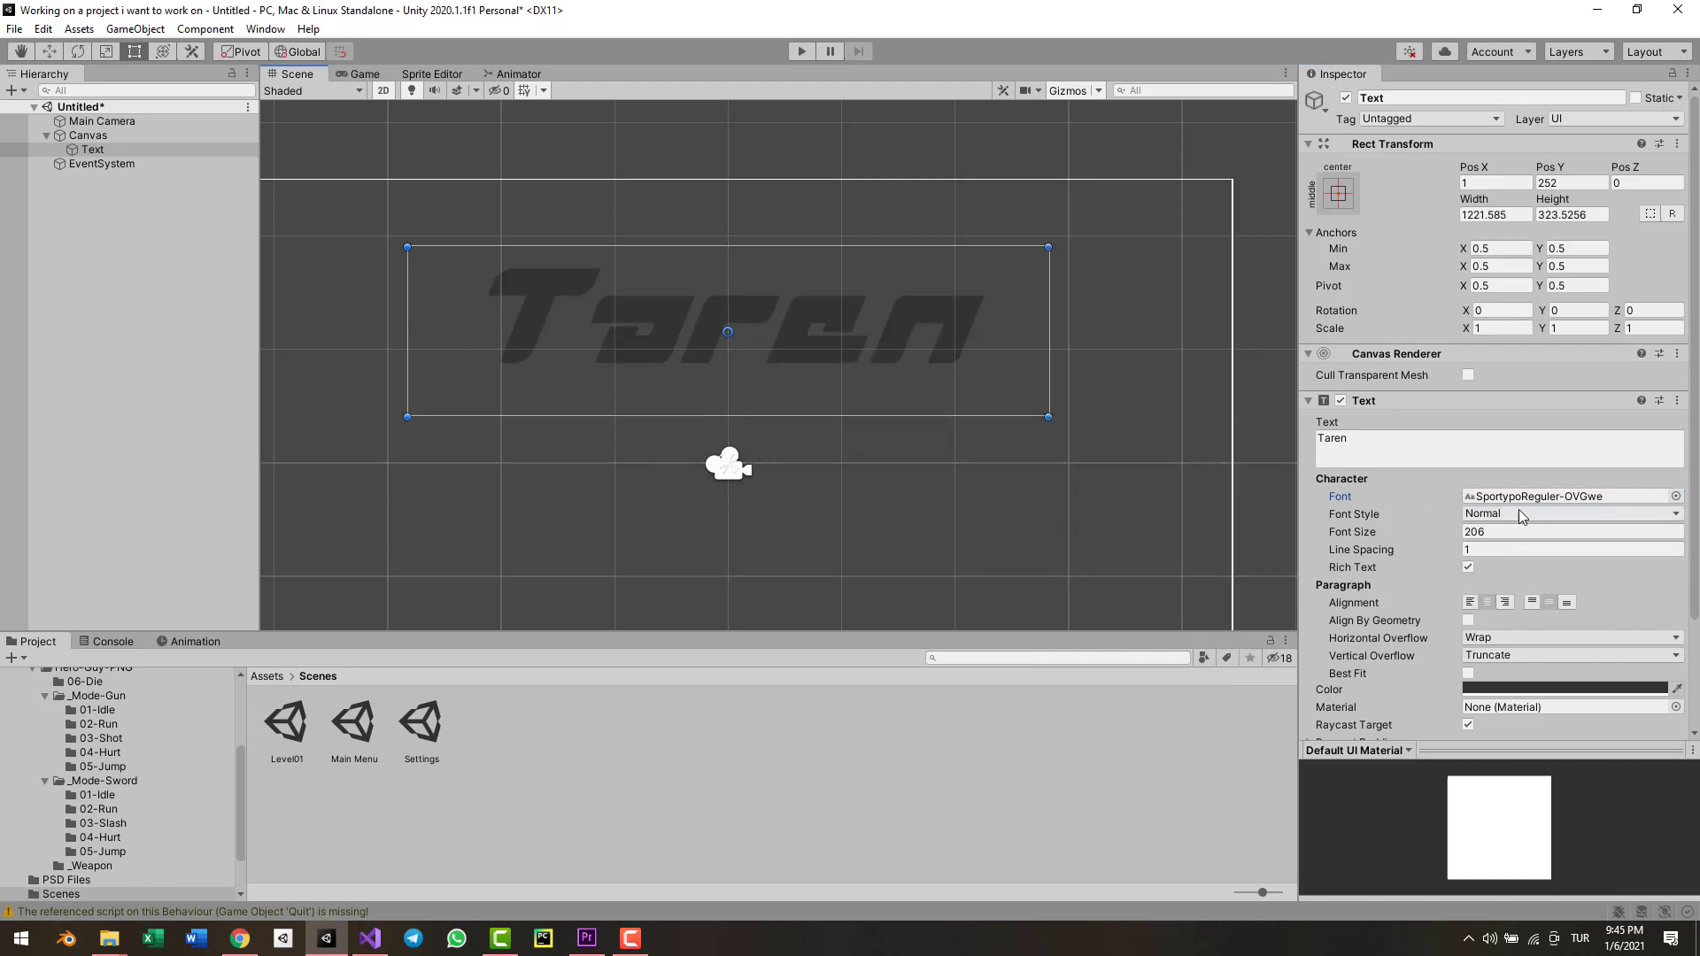
- Set both the horizontal and vertical overflow of the Text object to Overflow
scroll(1527, 523, "down", 3)
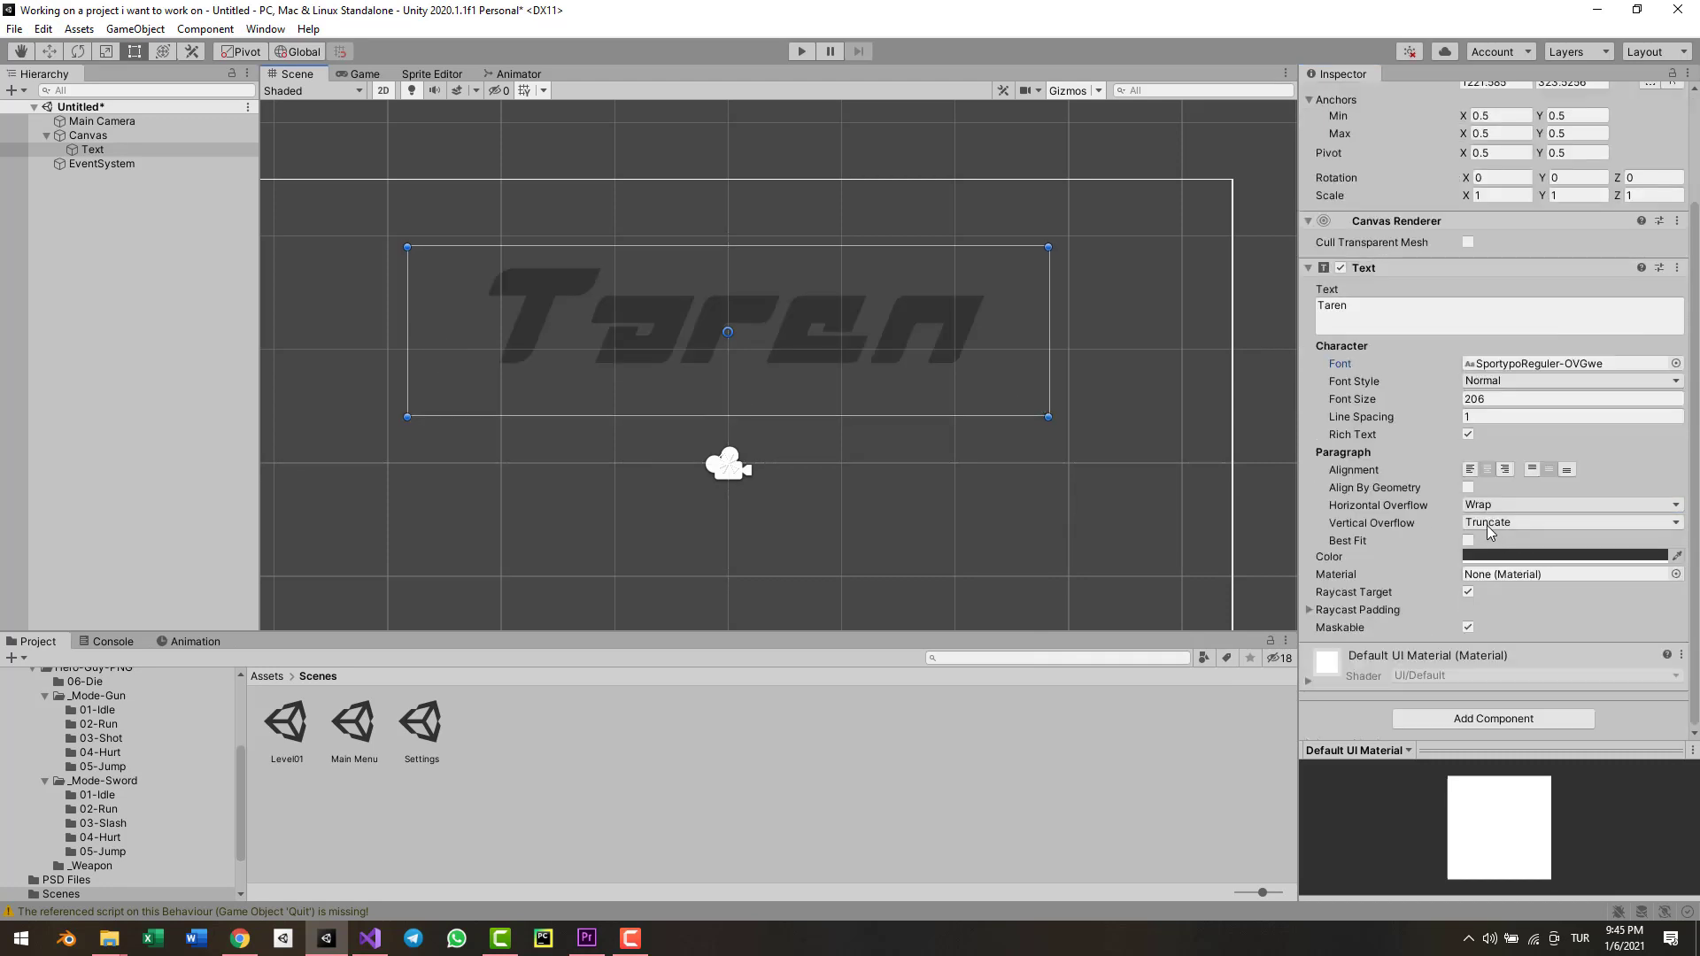
left_click(1488, 526)
left_click(1493, 507)
left_click(1492, 507)
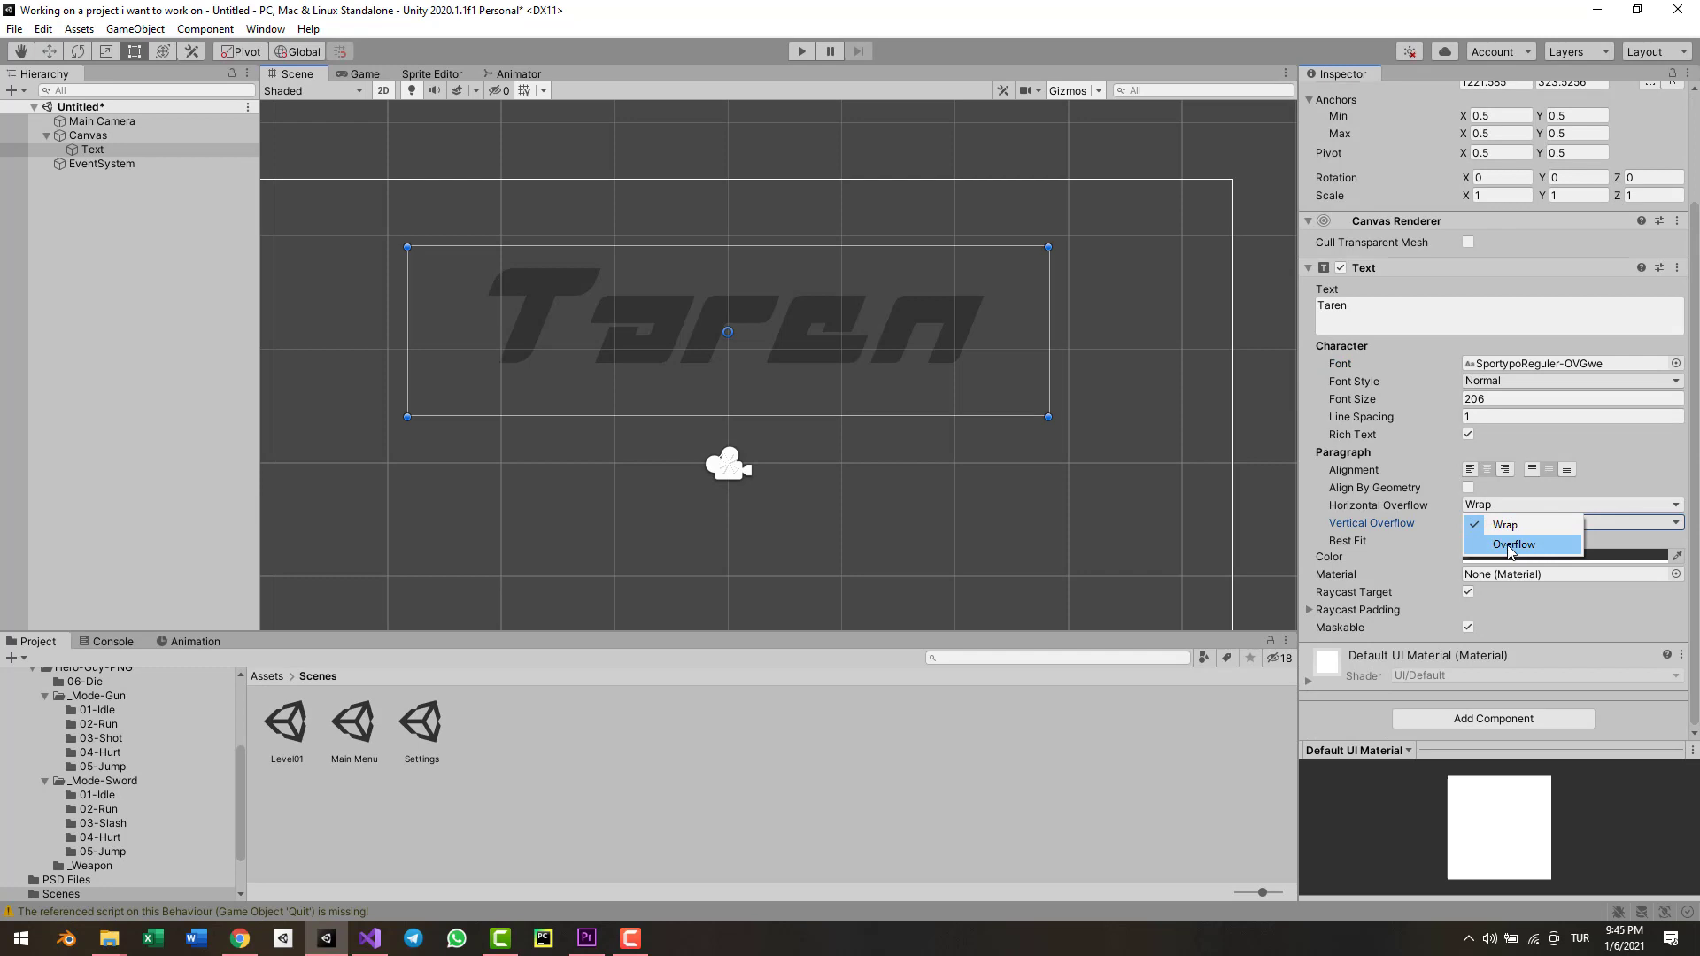
left_click(1510, 544)
left_click(1523, 522)
left_click(1514, 562)
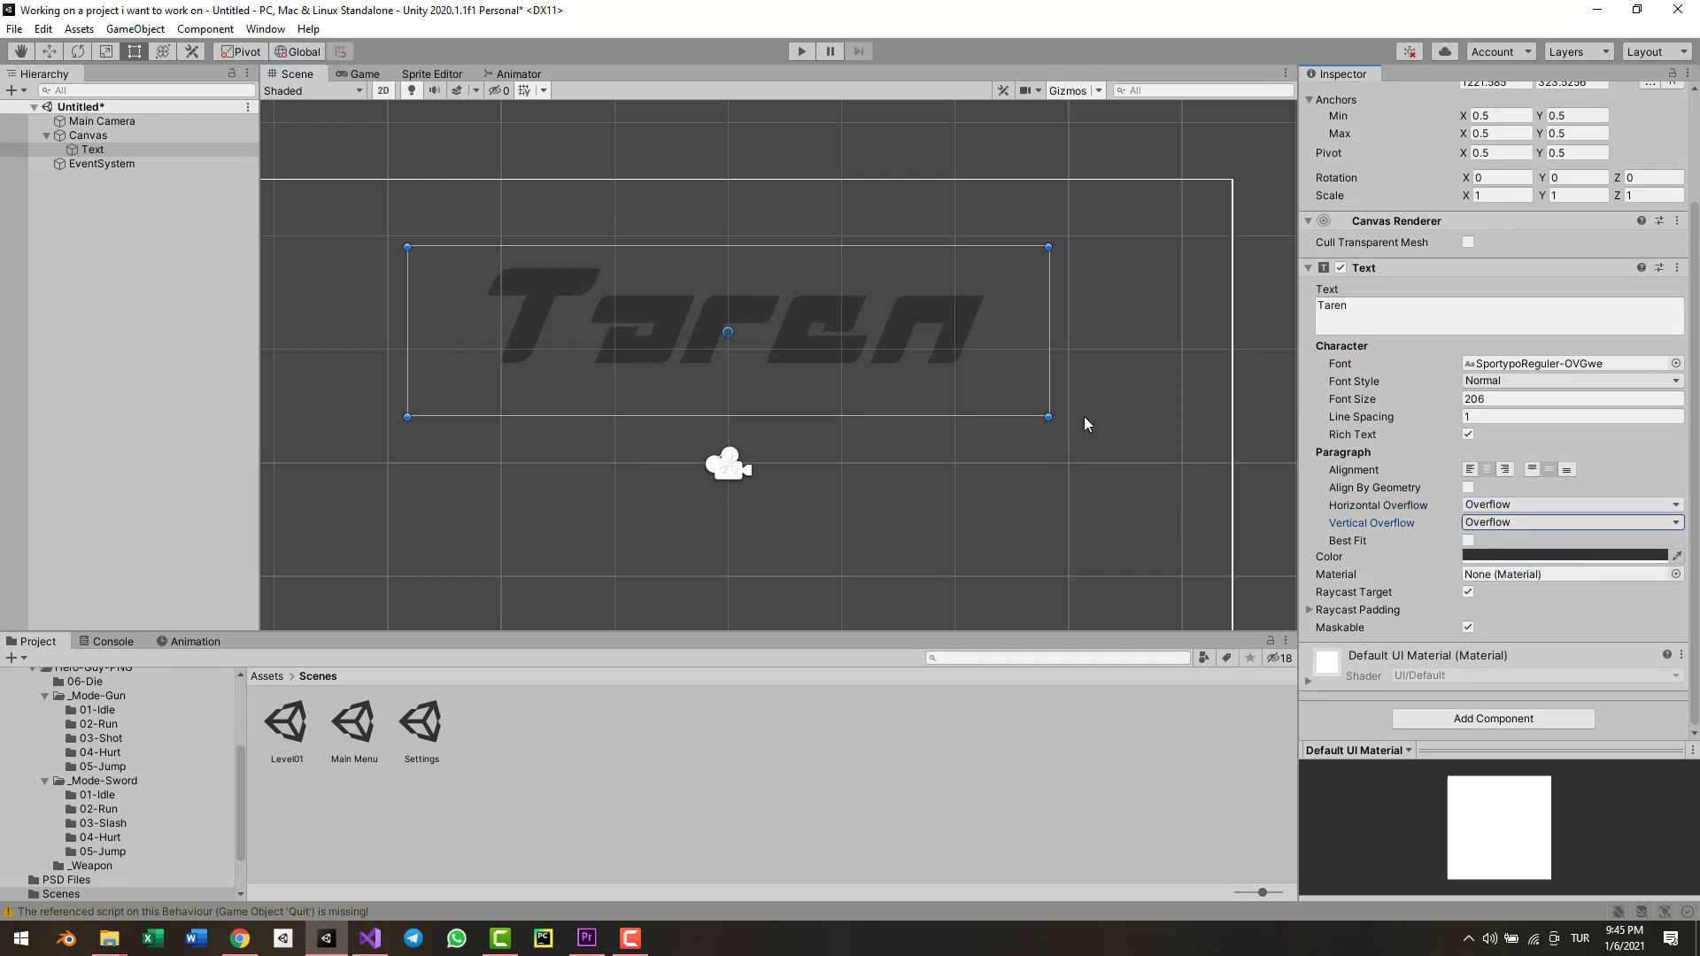
- Enlarge the title's rectangle about its centre to about 1245 by 337 and preview it in the Game view
left_click_drag(1048, 419, 1075, 433, "alt")
left_click(361, 74)
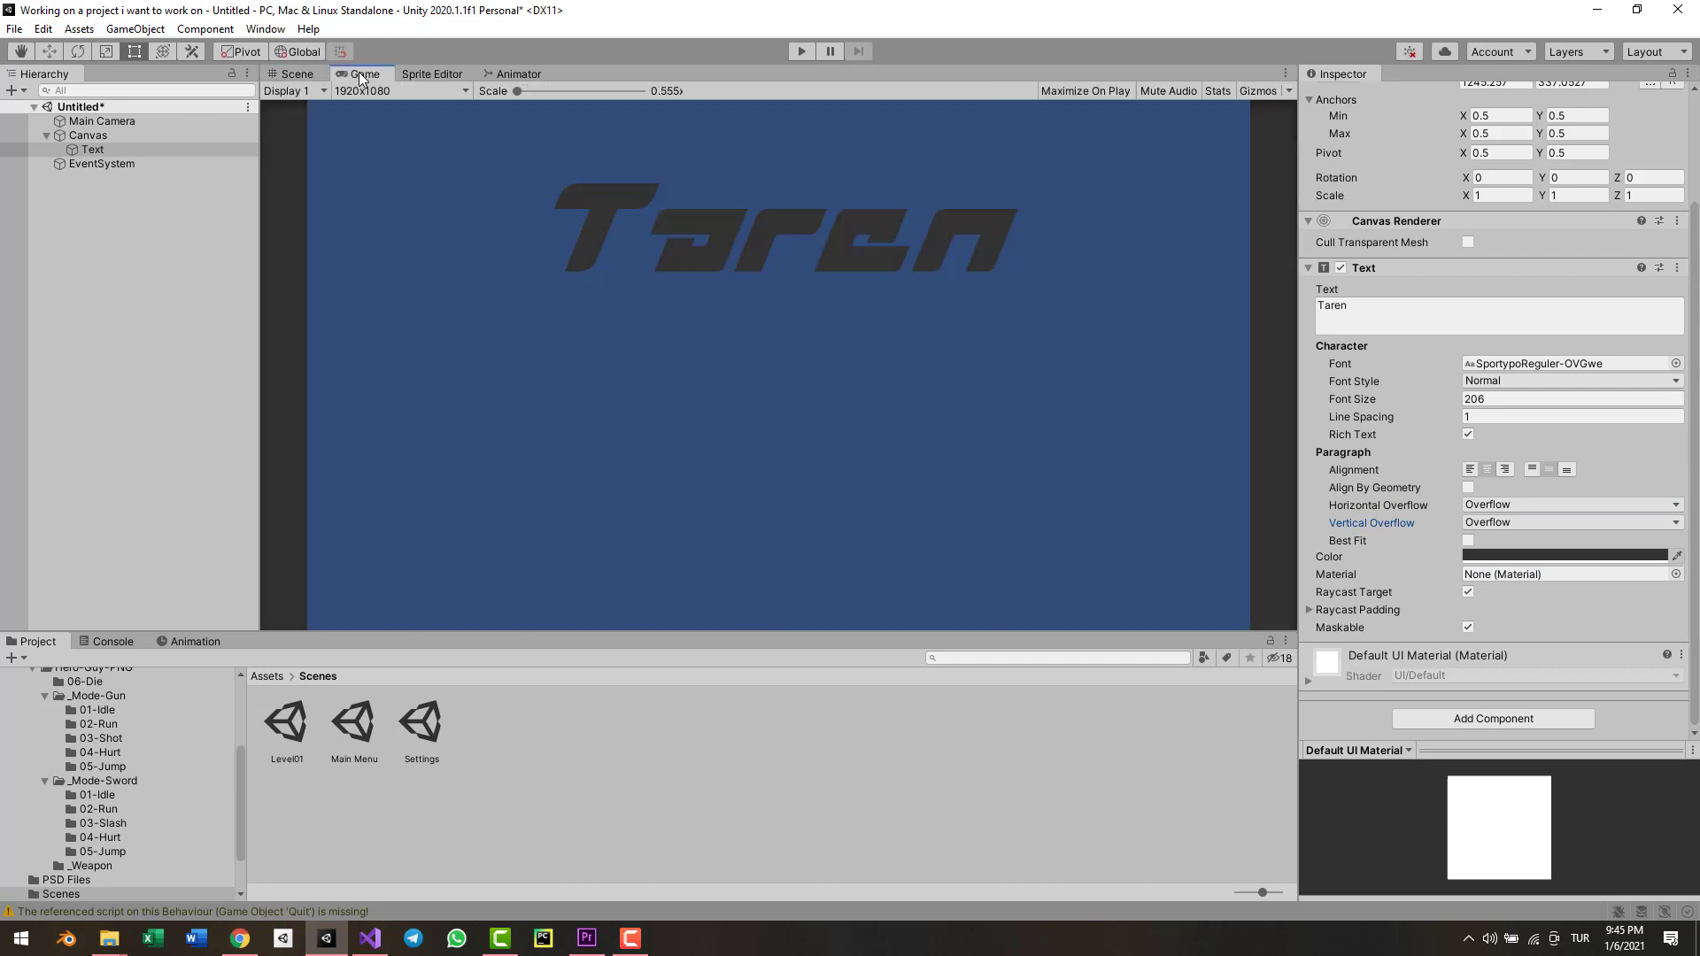
left_click(298, 74)
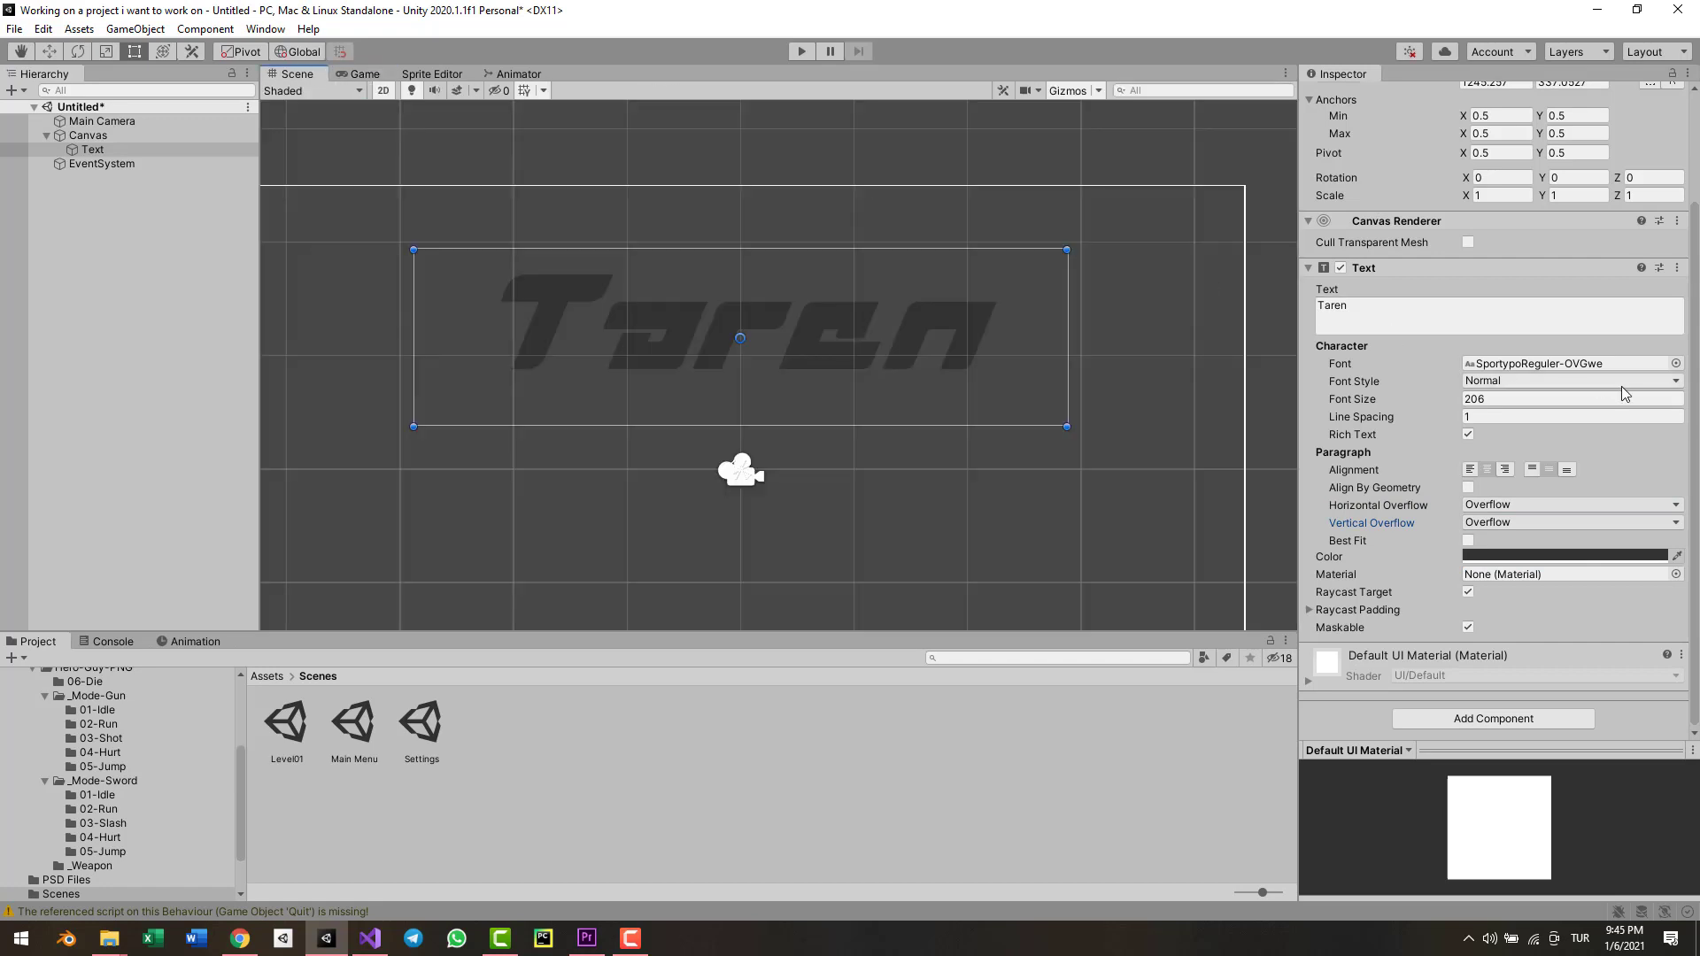
- Examine the title's placement within the whole canvas in the Scene and Game views
middle_click_drag(426, 364, 455, 289)
middle_click_drag(992, 345, 915, 398)
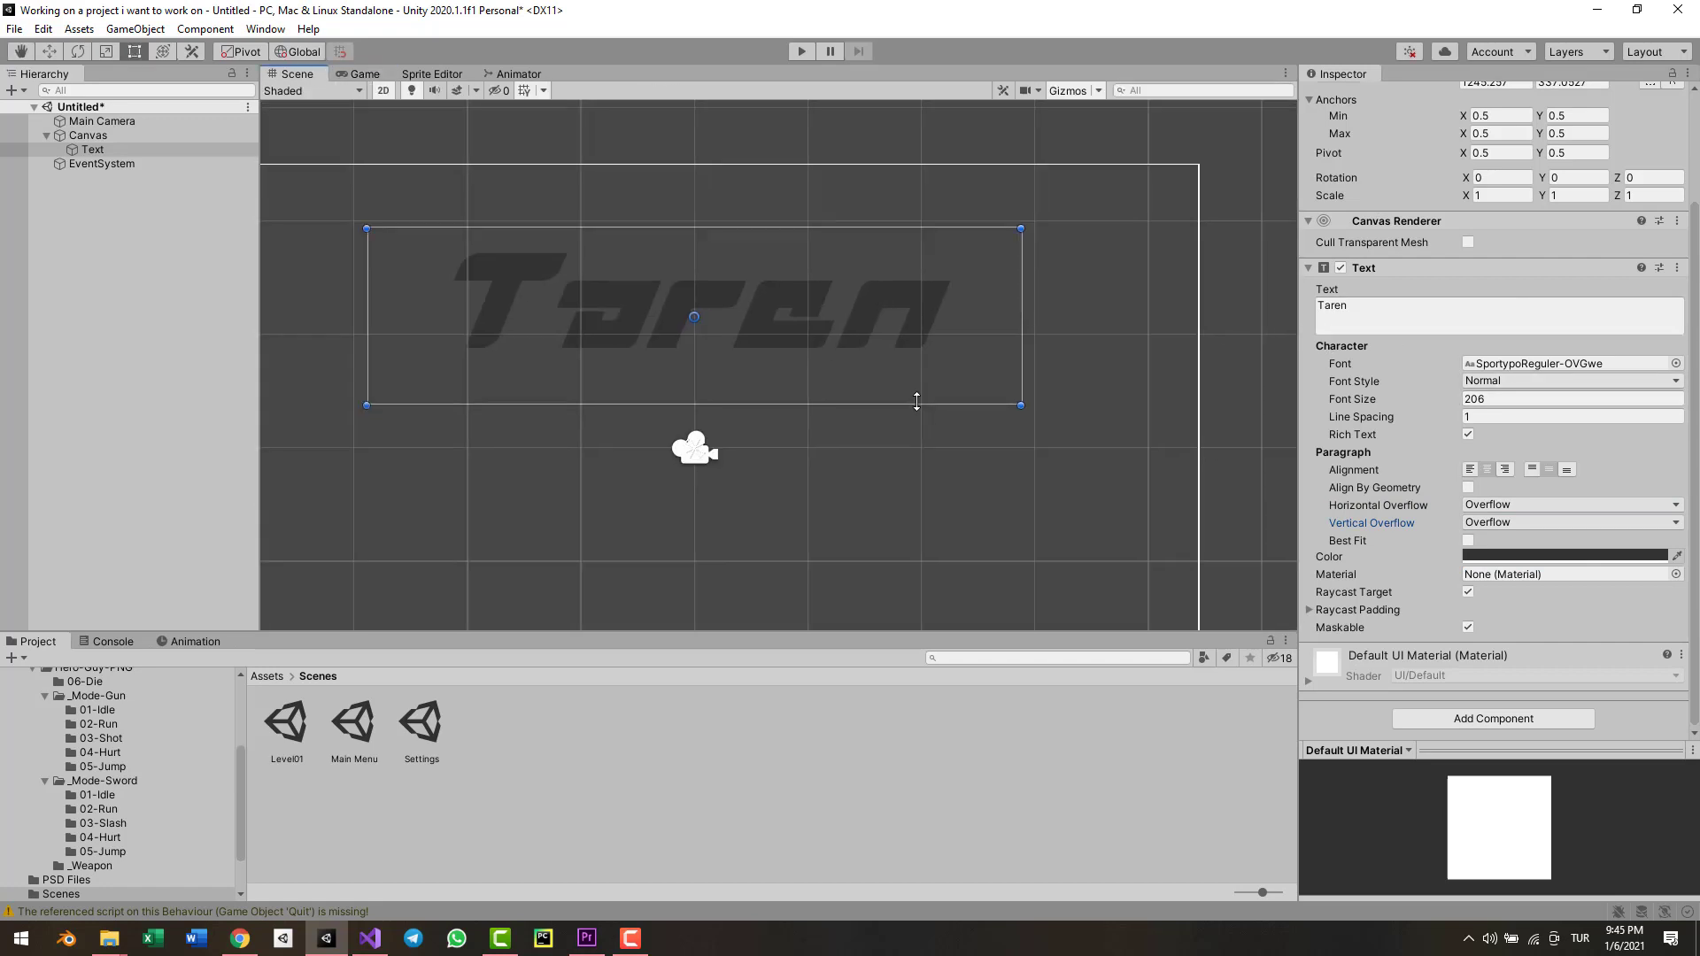
middle_click_drag(416, 337, 749, 293)
middle_click_drag(872, 282, 643, 228)
scroll(643, 228, "down", 2)
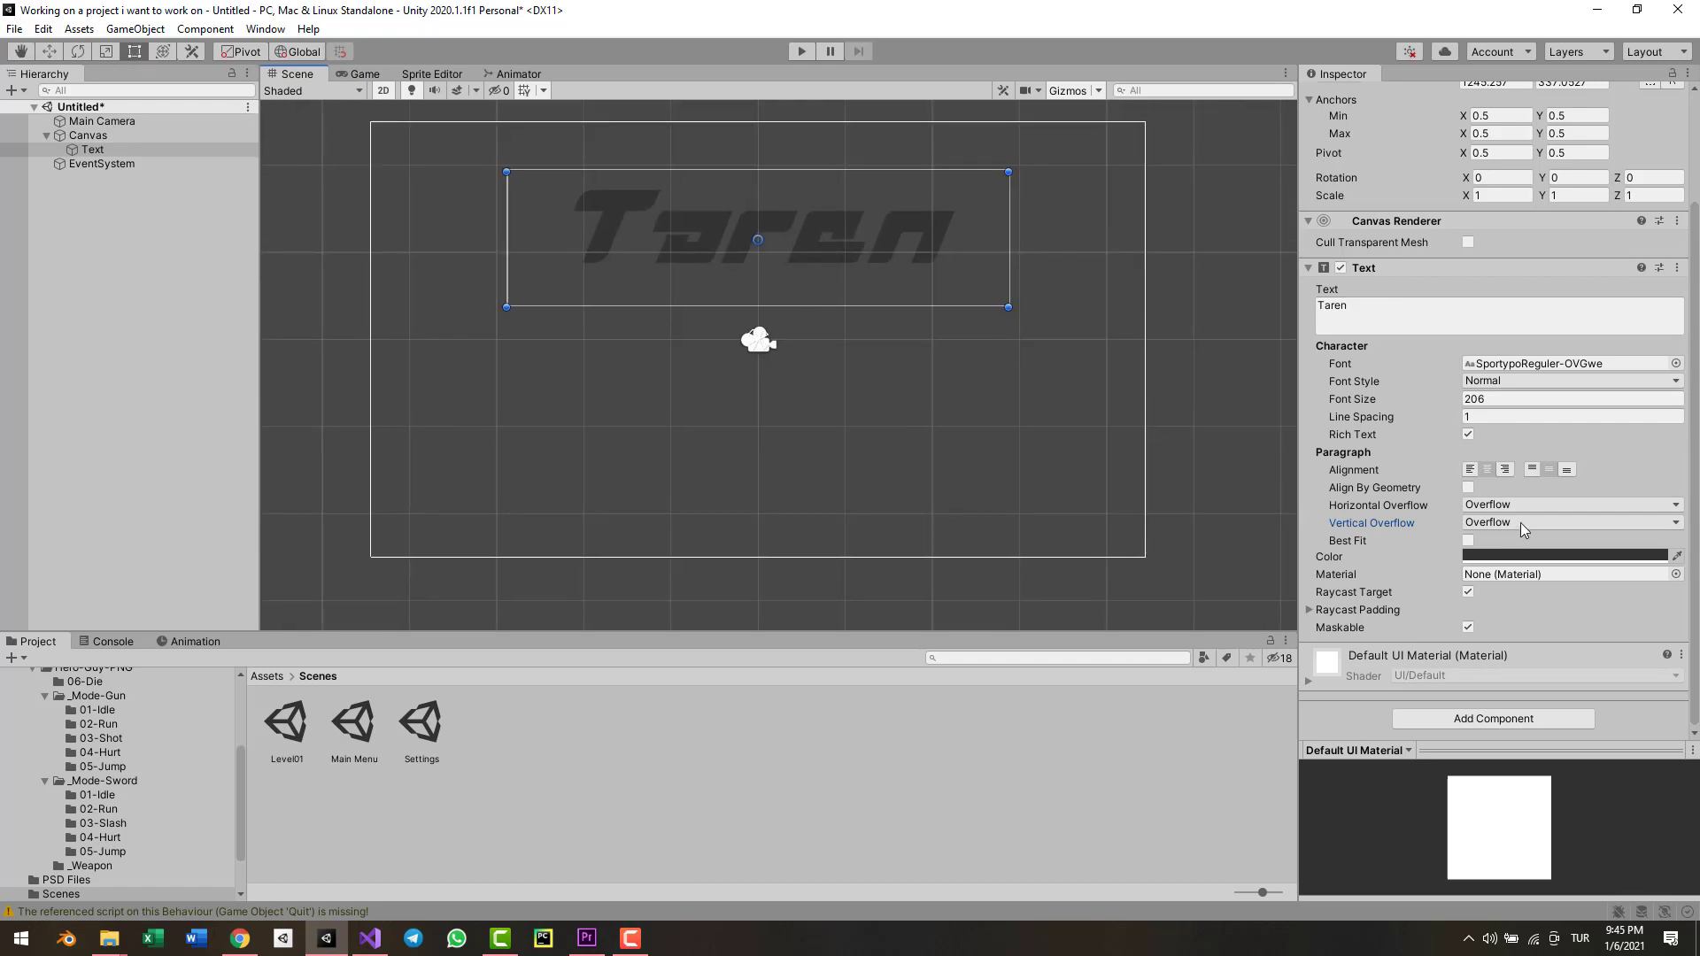
middle_click_drag(804, 301, 813, 330)
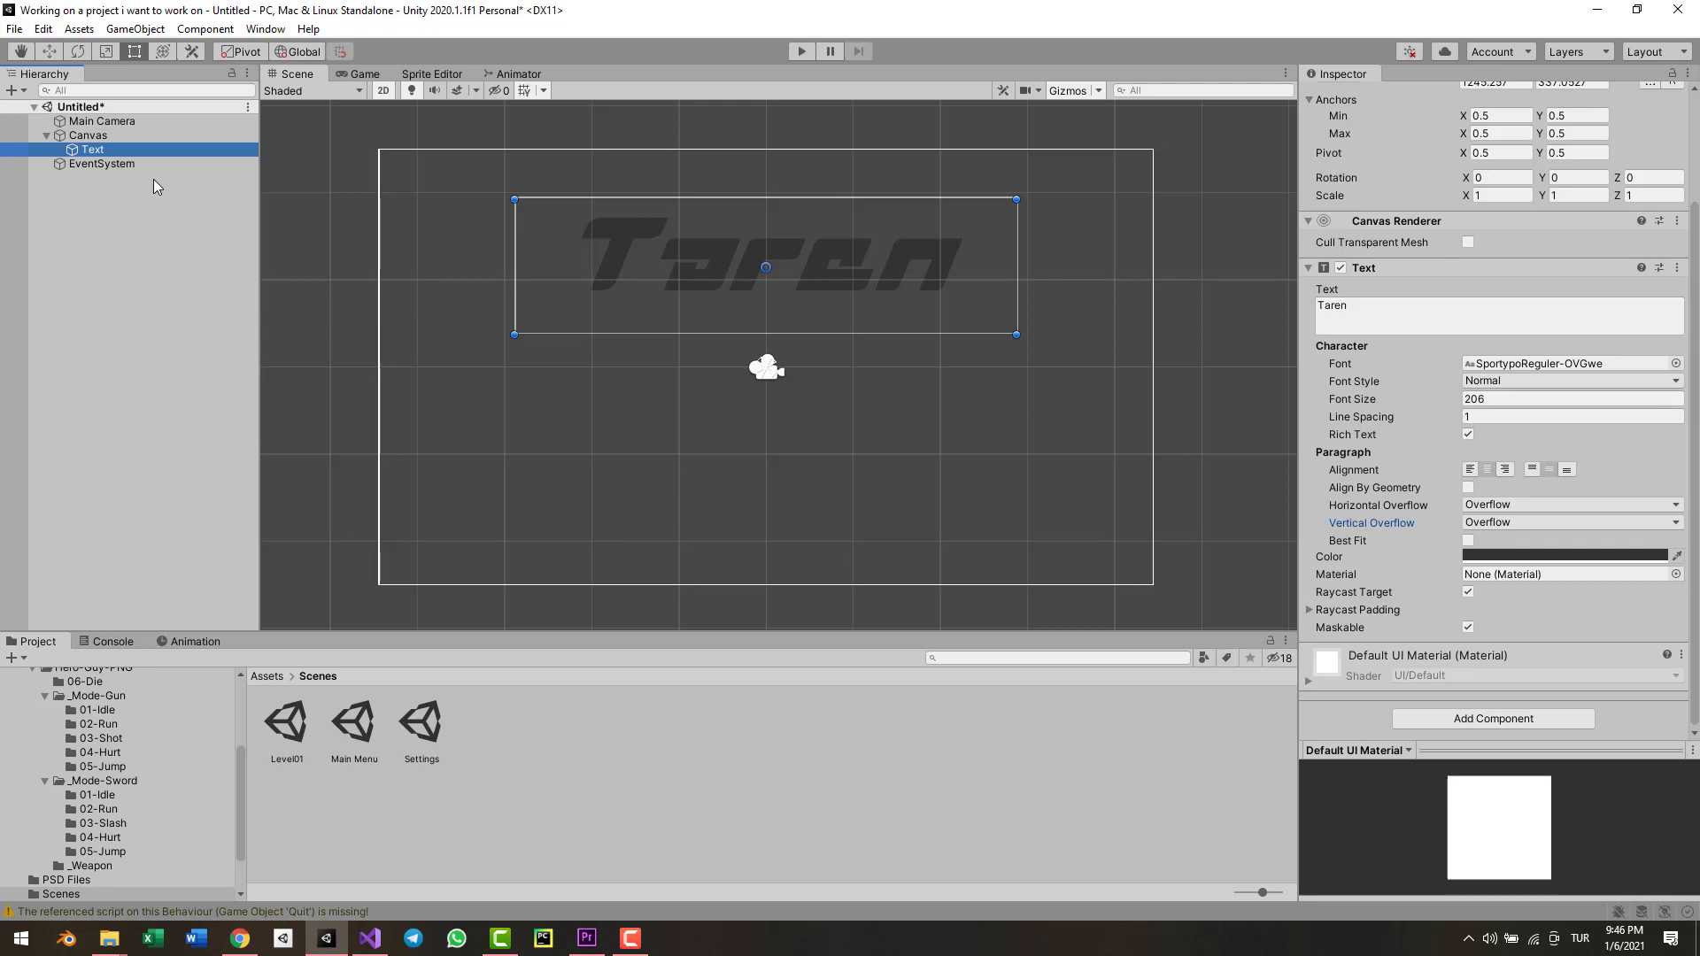
left_click(143, 133)
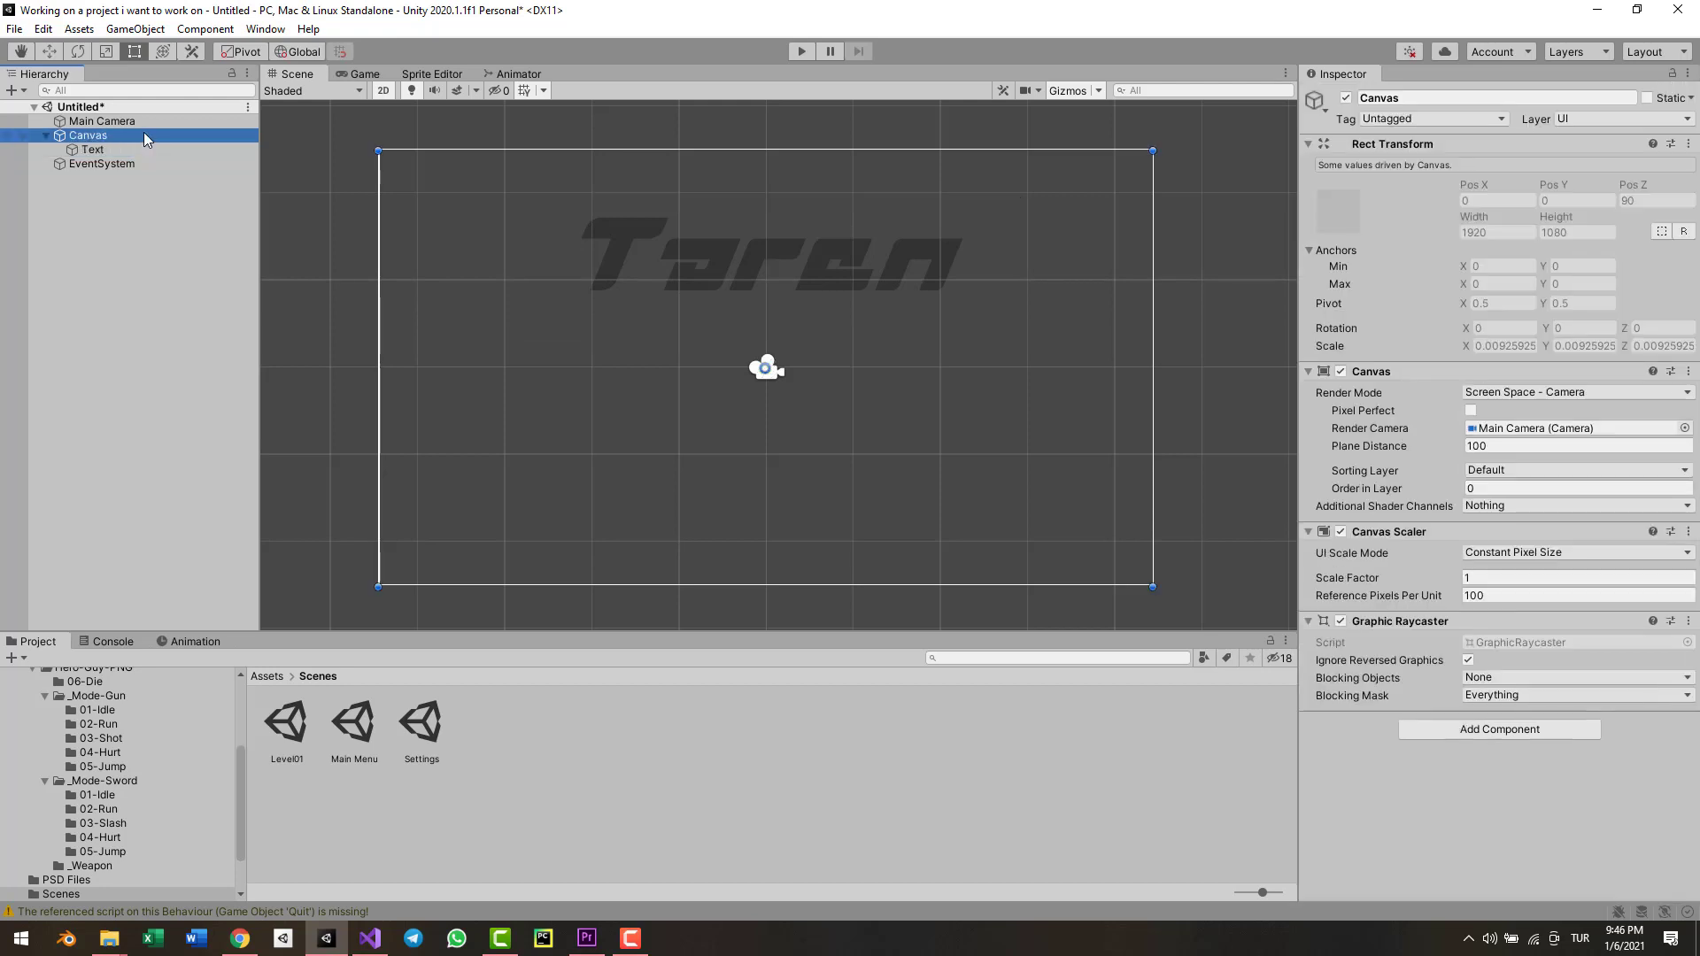
right_click(142, 134)
left_click(657, 252)
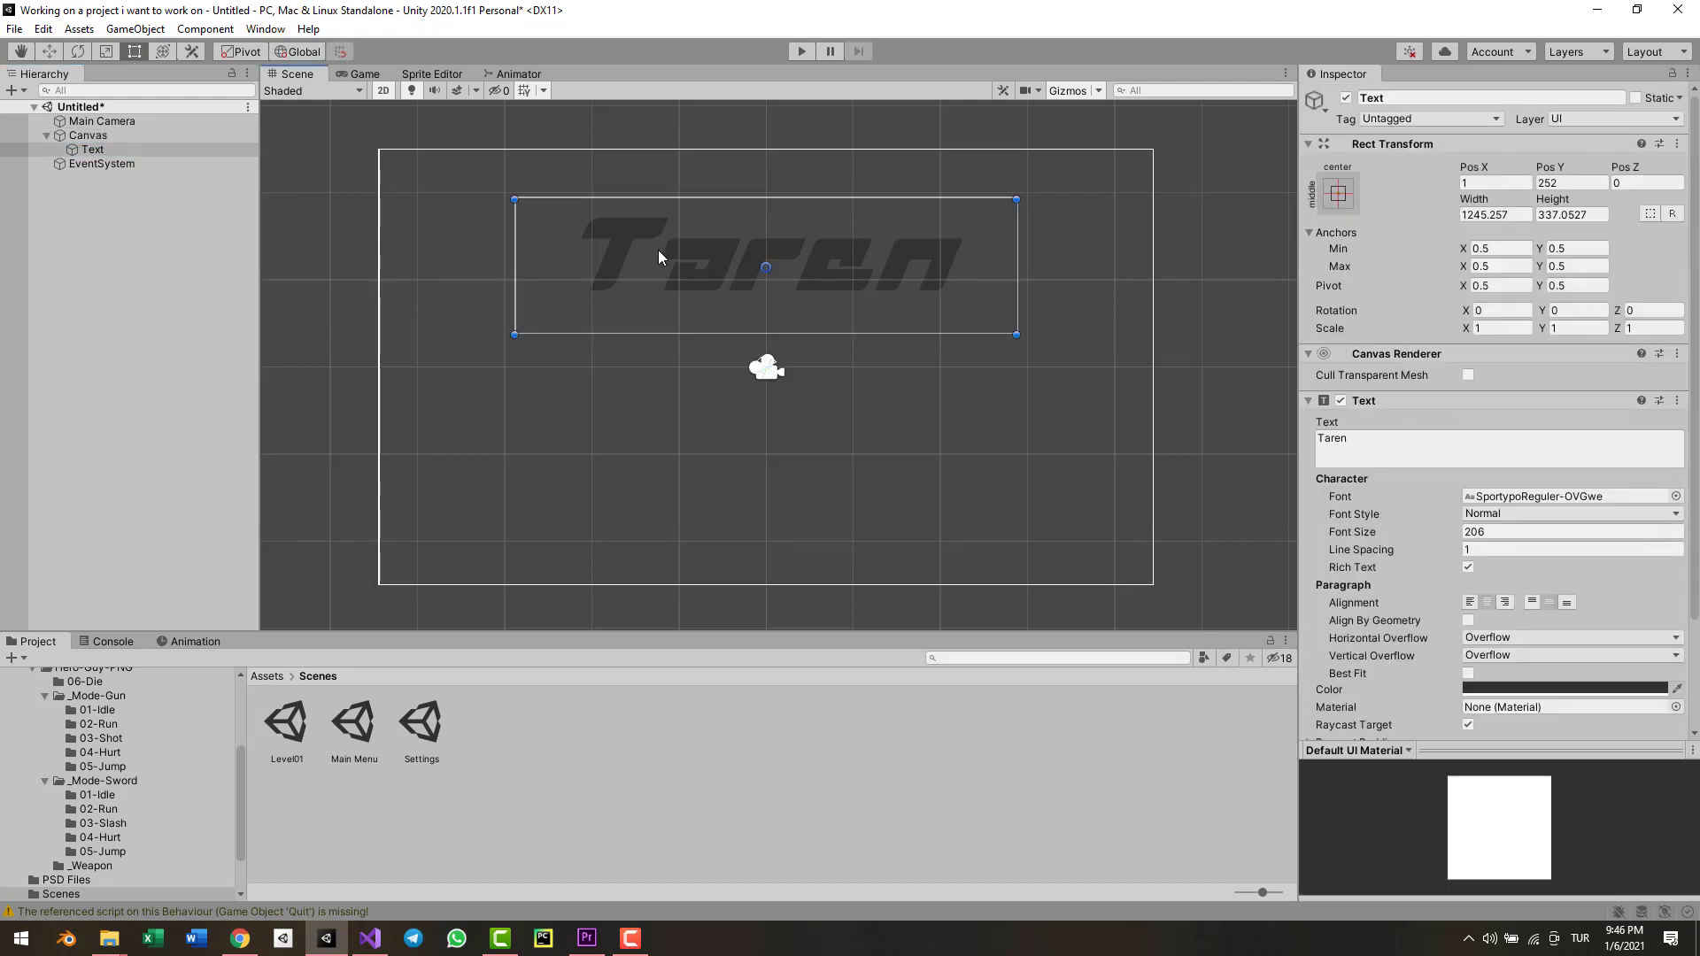
left_click(353, 78)
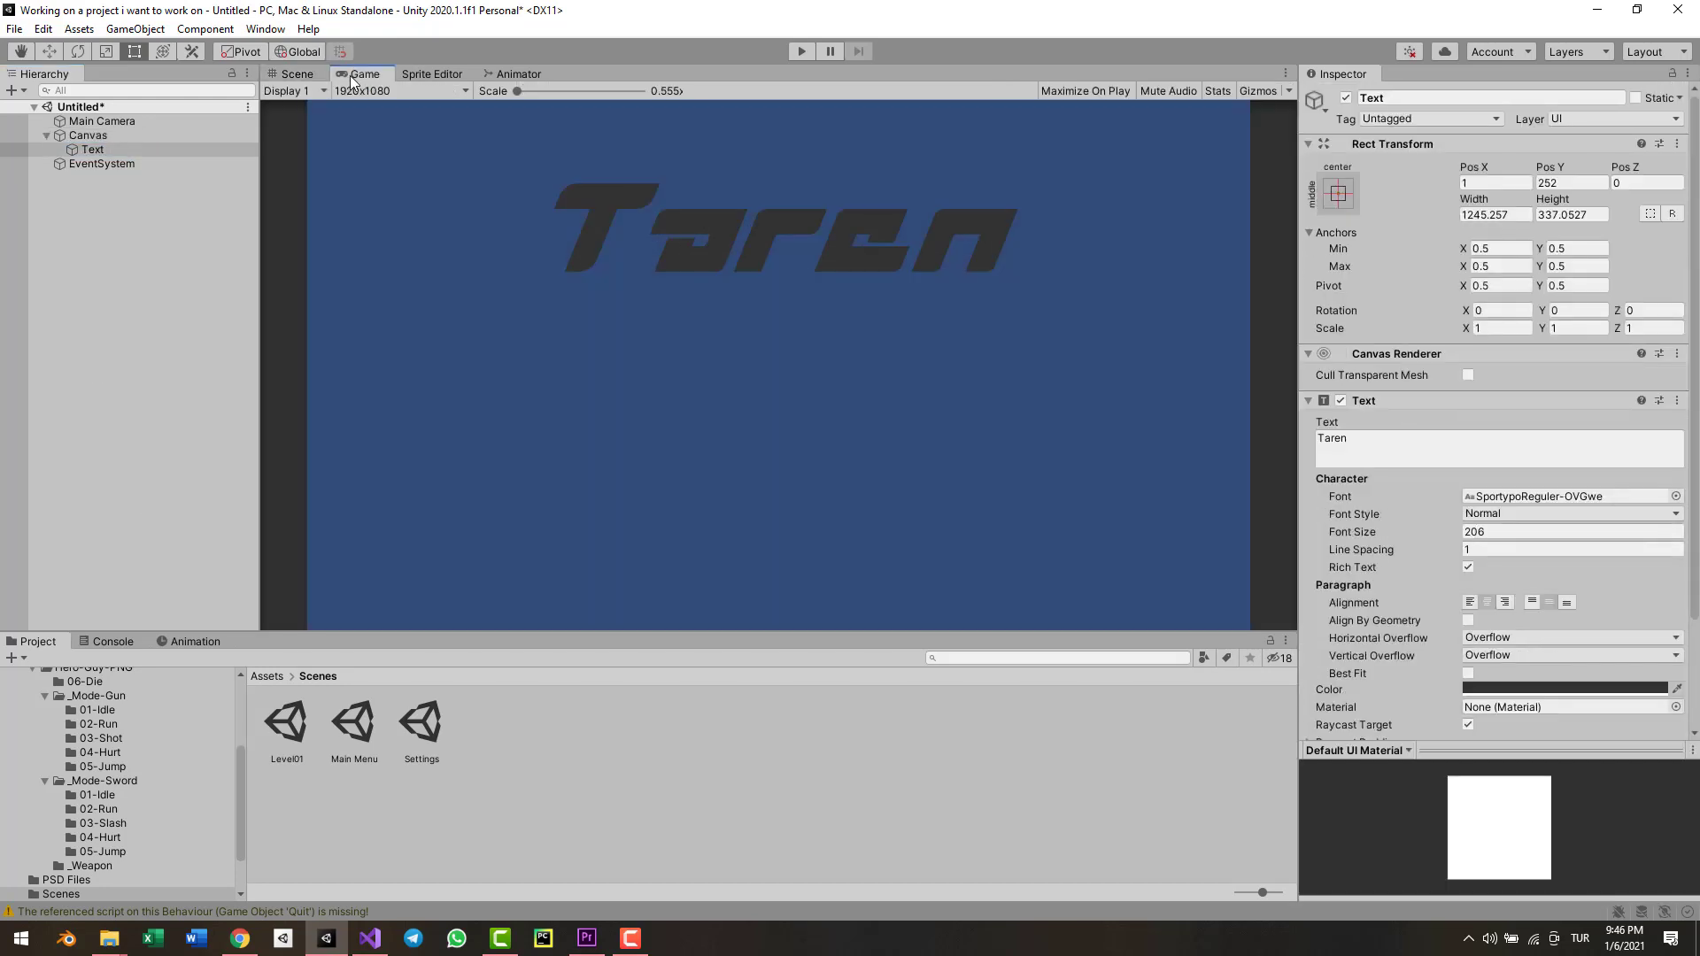
left_click(287, 77)
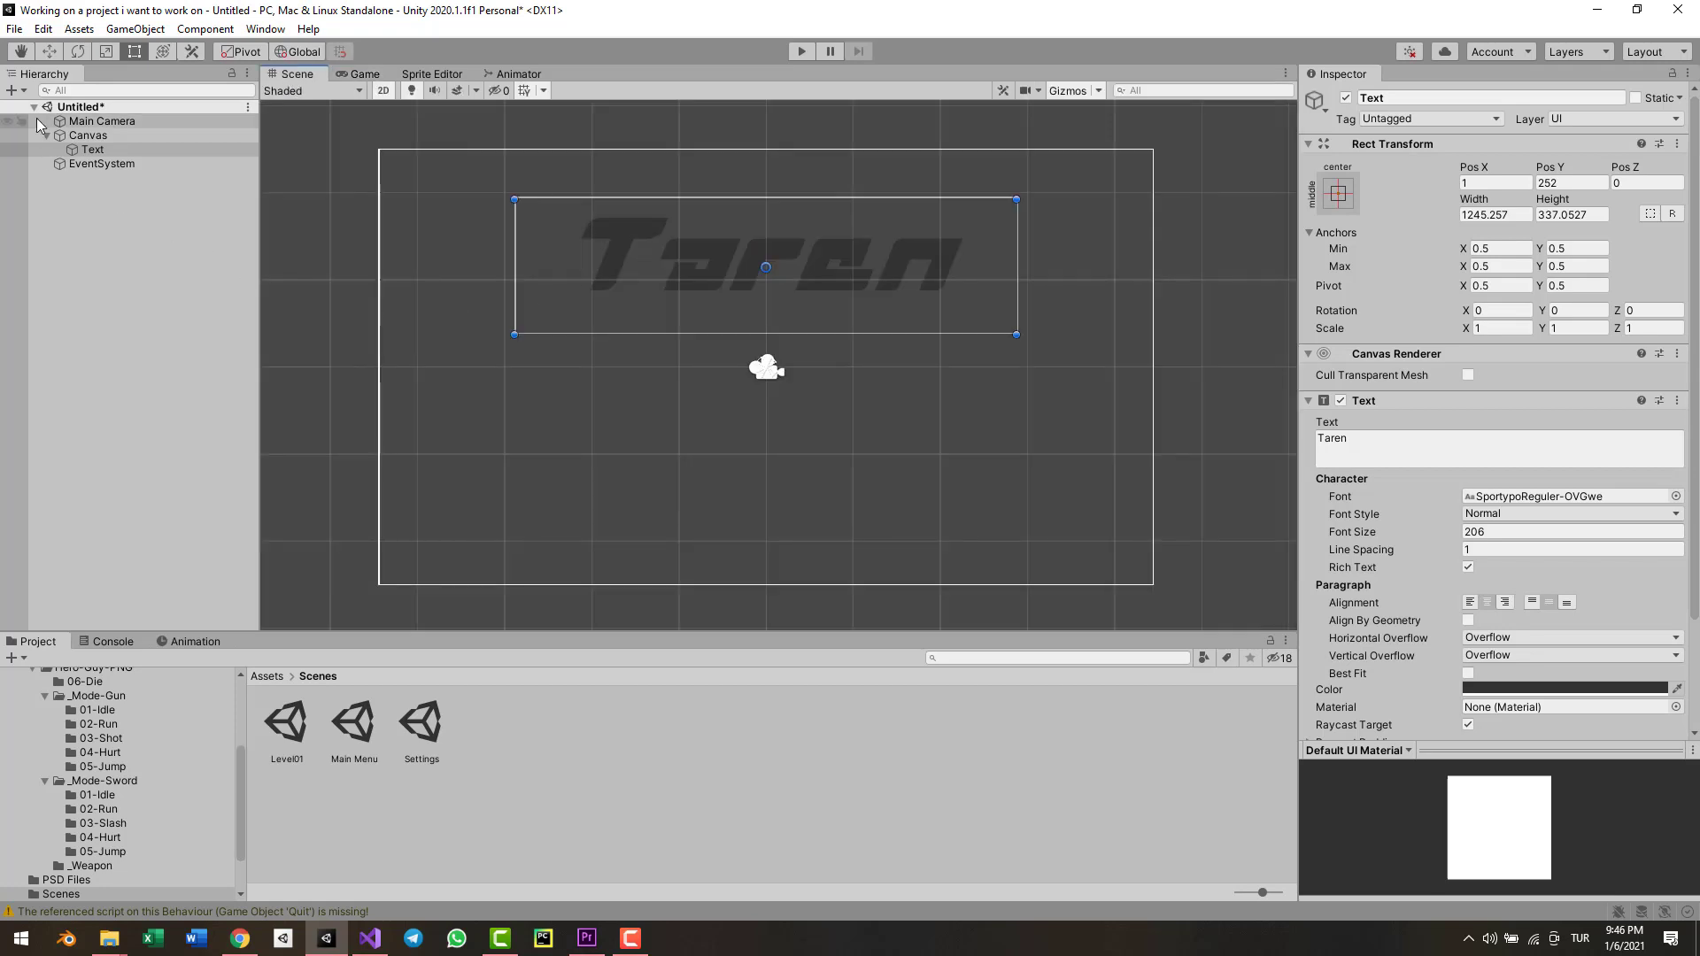
- Change the Main Camera's background color to white
left_click(102, 123)
left_click(1523, 268)
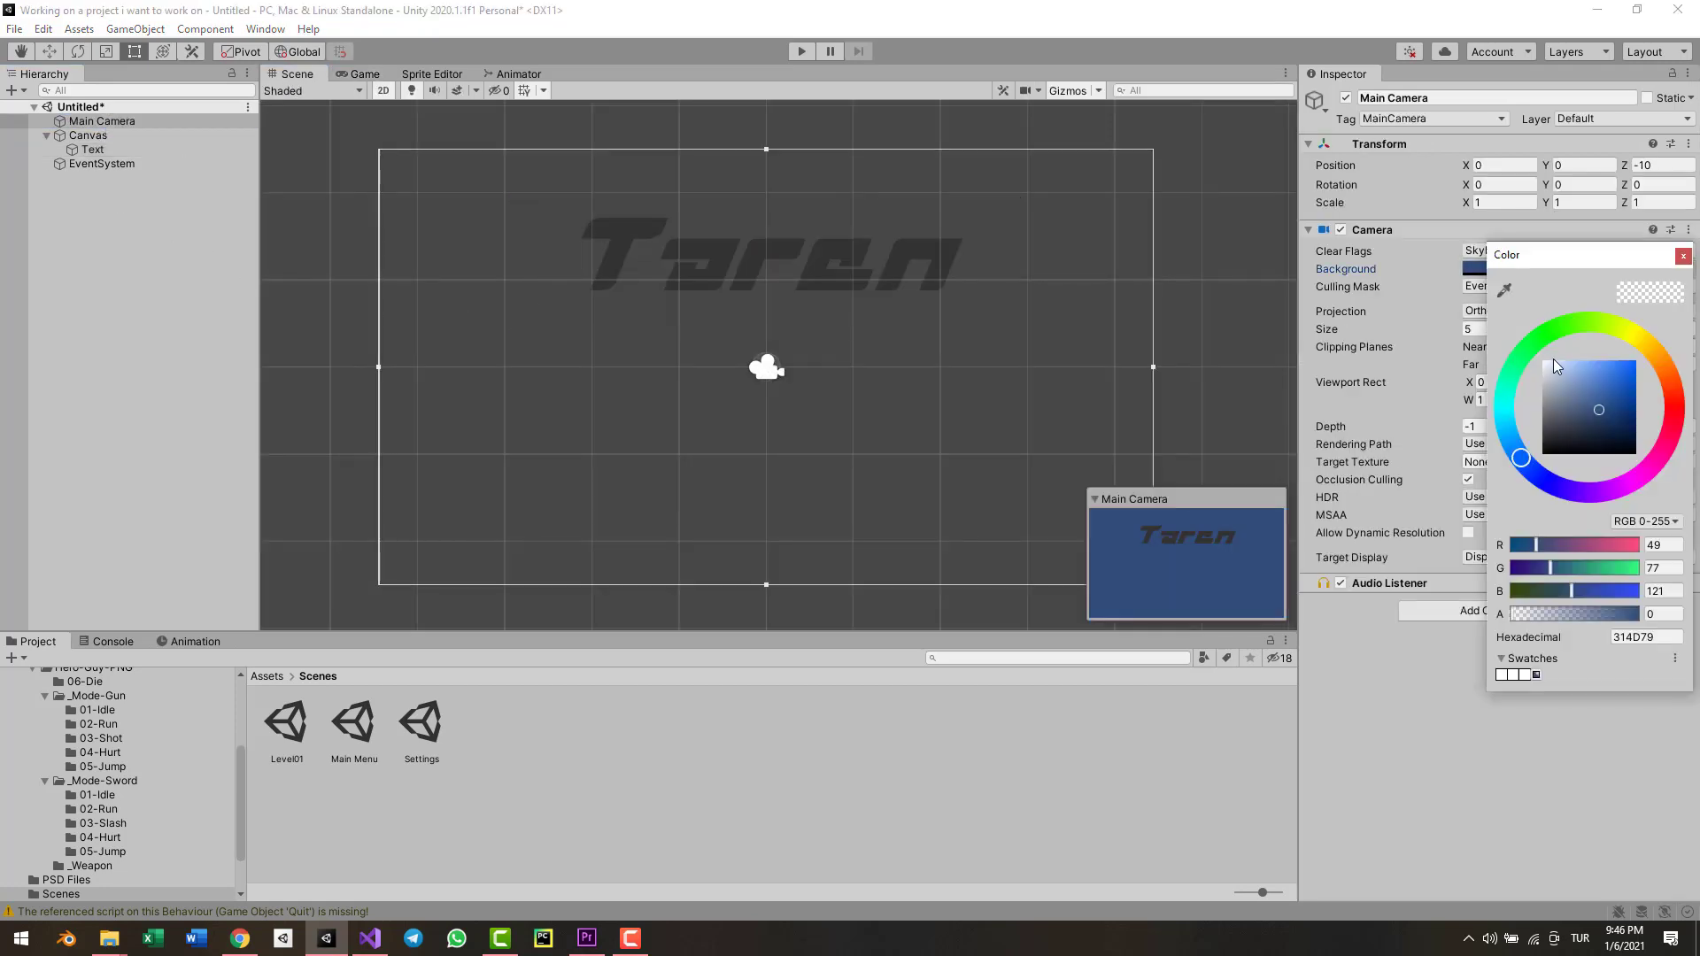
left_click(1590, 397)
mouse_move(1577, 390)
left_mouse_down()
mouse_move(1512, 364)
mouse_move(1500, 391)
left_mouse_up()
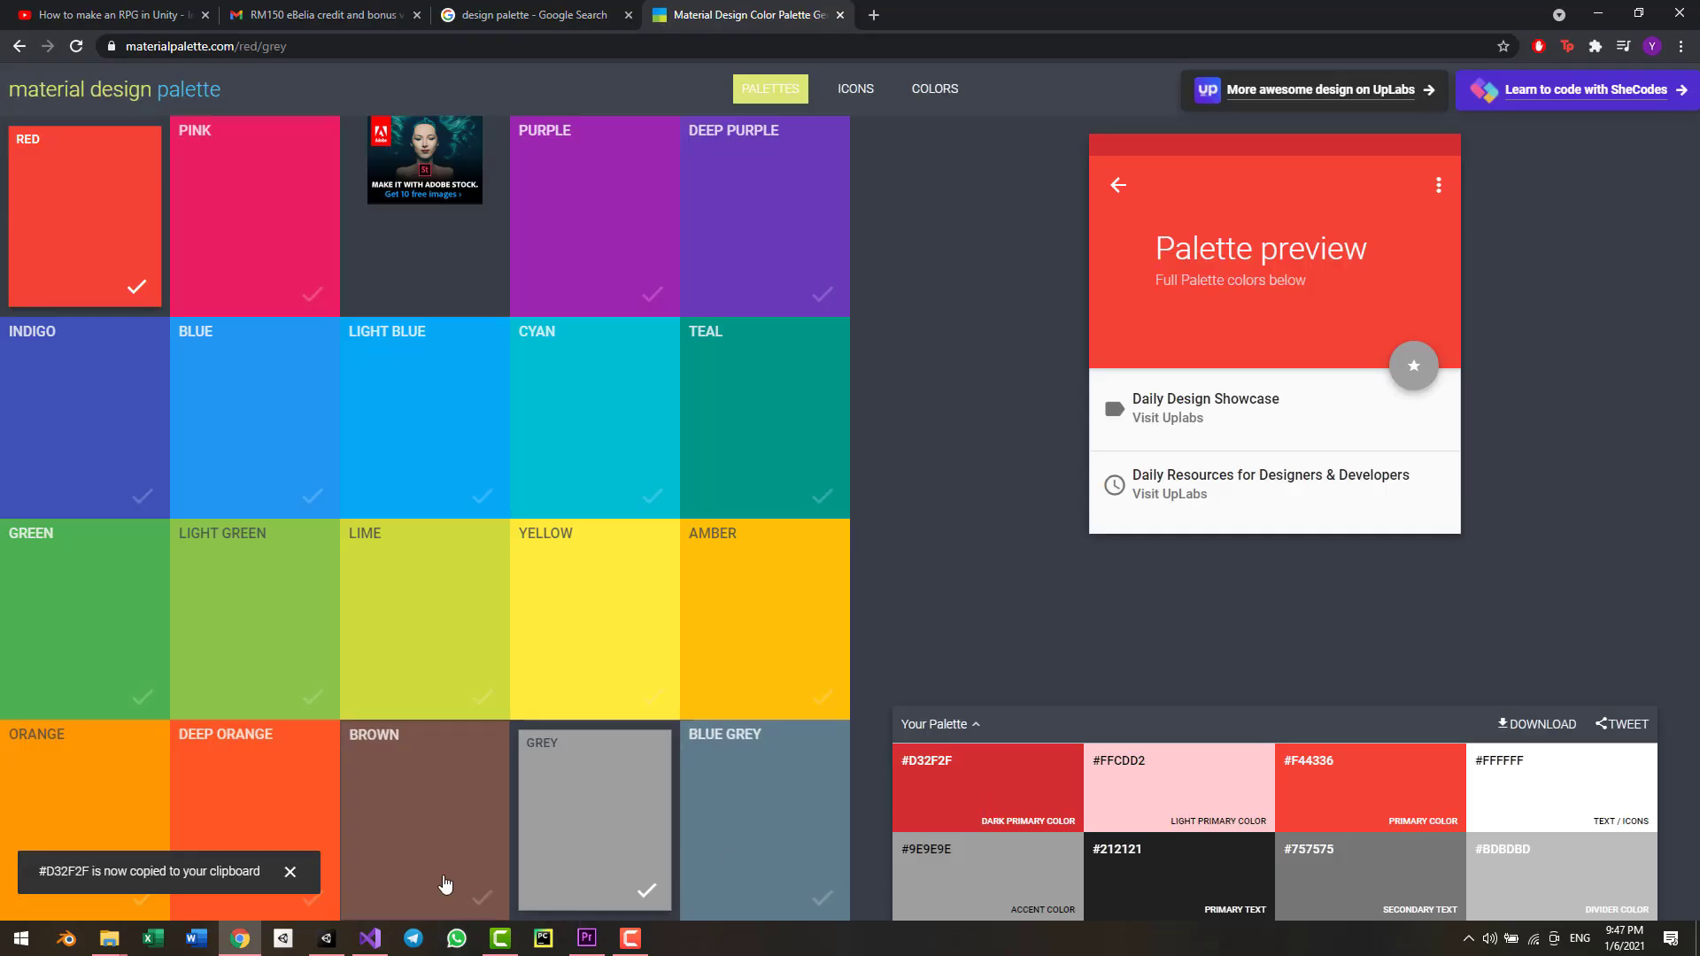
- Switch back to Unity and set the Main Camera's background color to hexadecimal D32F2F
left_click(333, 938)
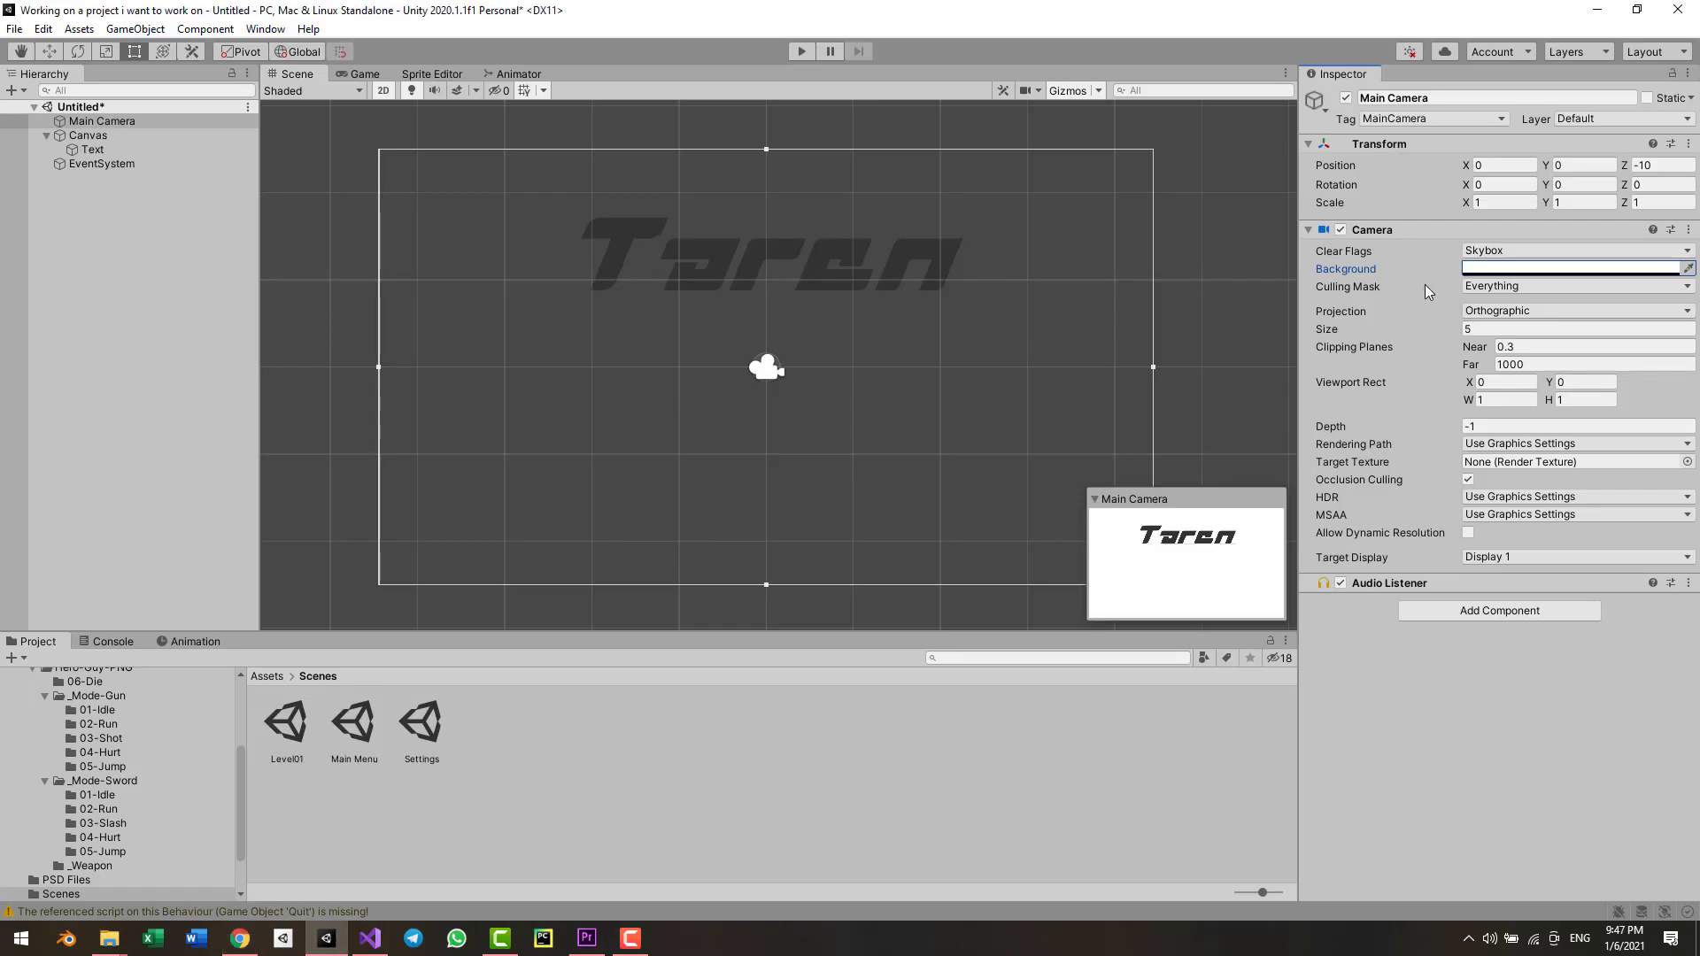
left_click(1636, 268)
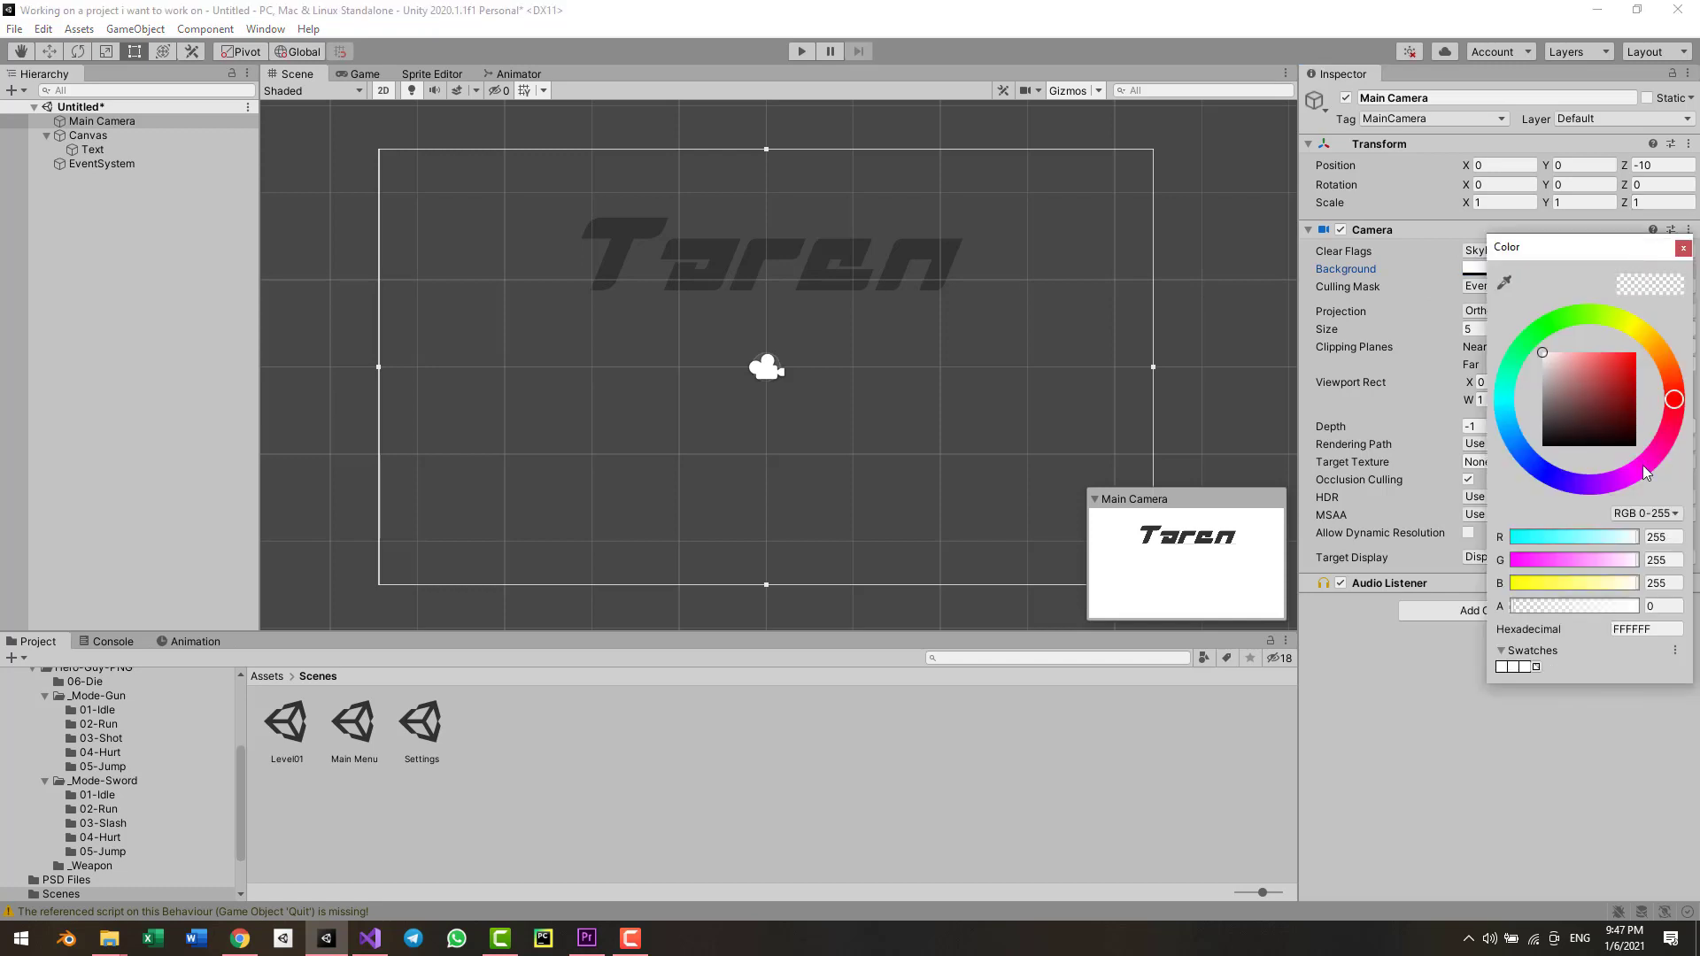
left_click(1638, 629)
type("D32F2F")
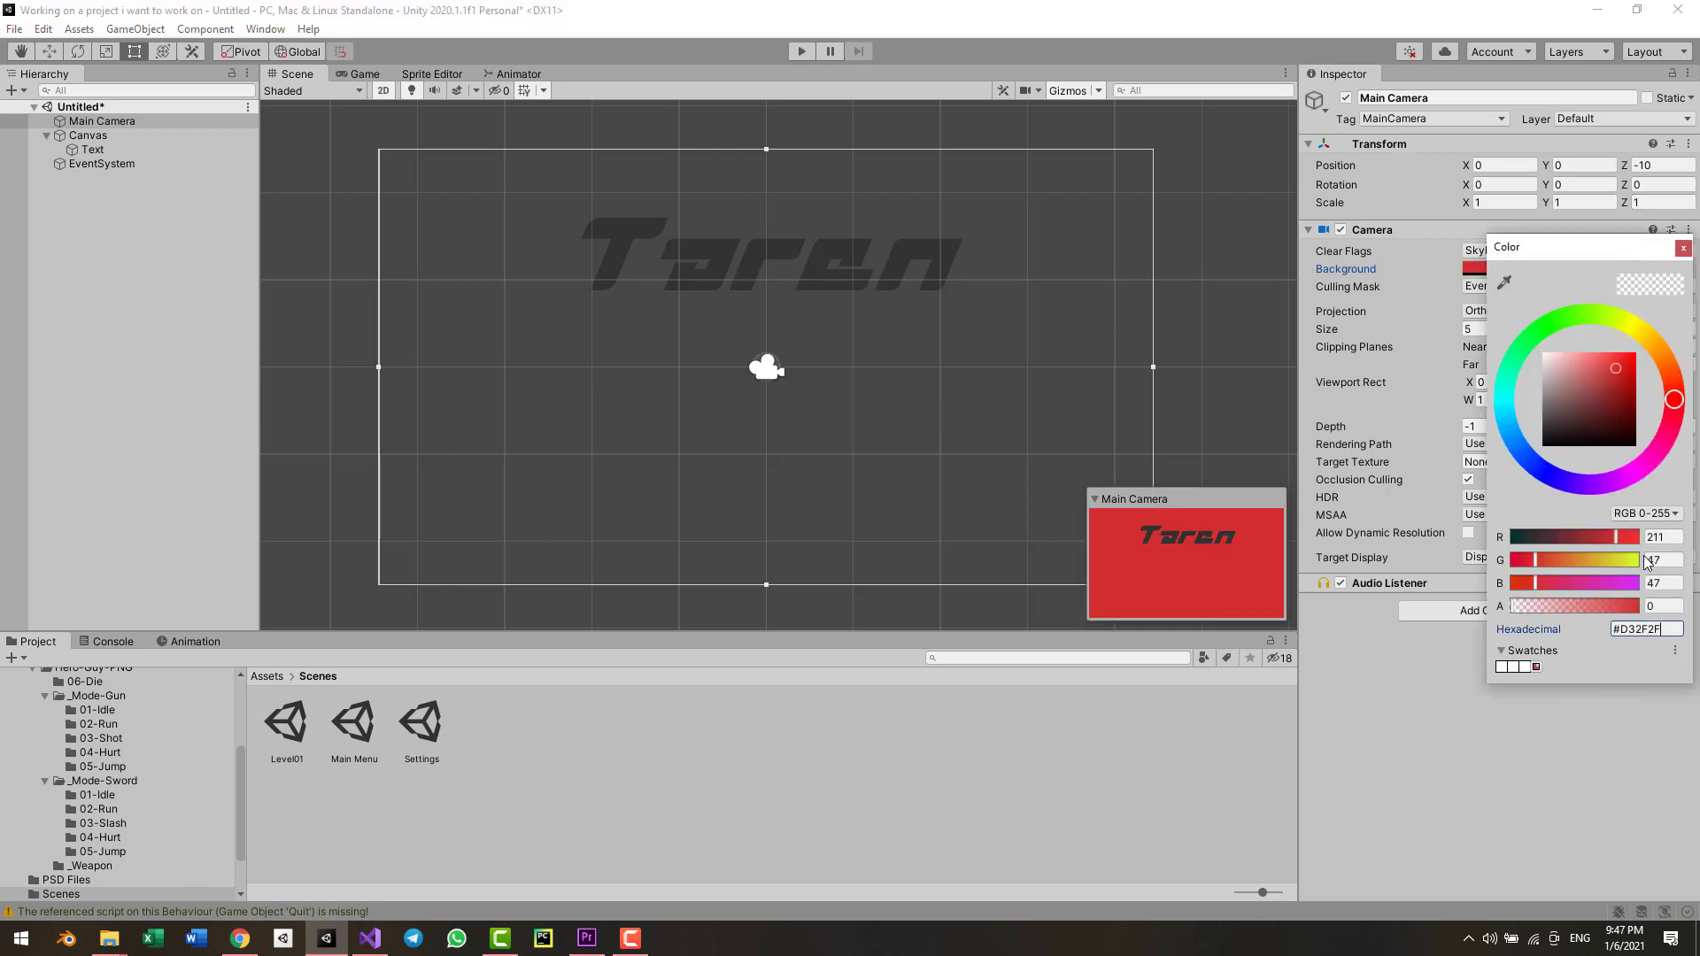
- Switch to the Material Design palette page in Chrome and copy the primary color #F44336
key("alt+Tab")
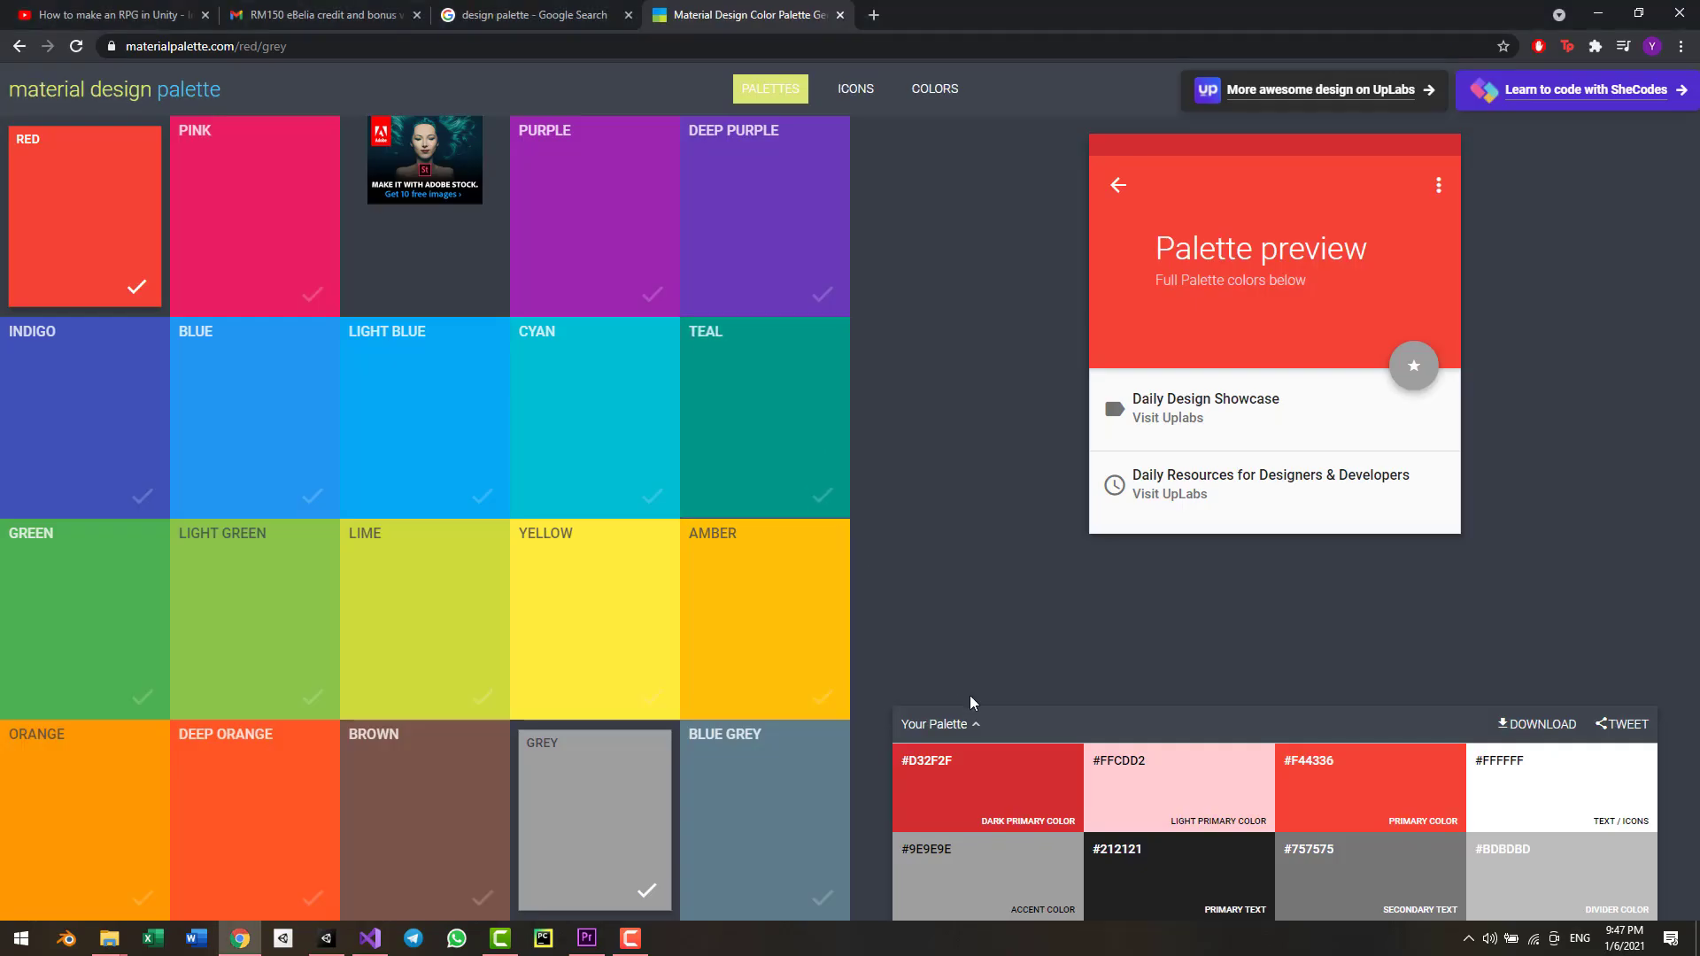
left_click(1379, 806)
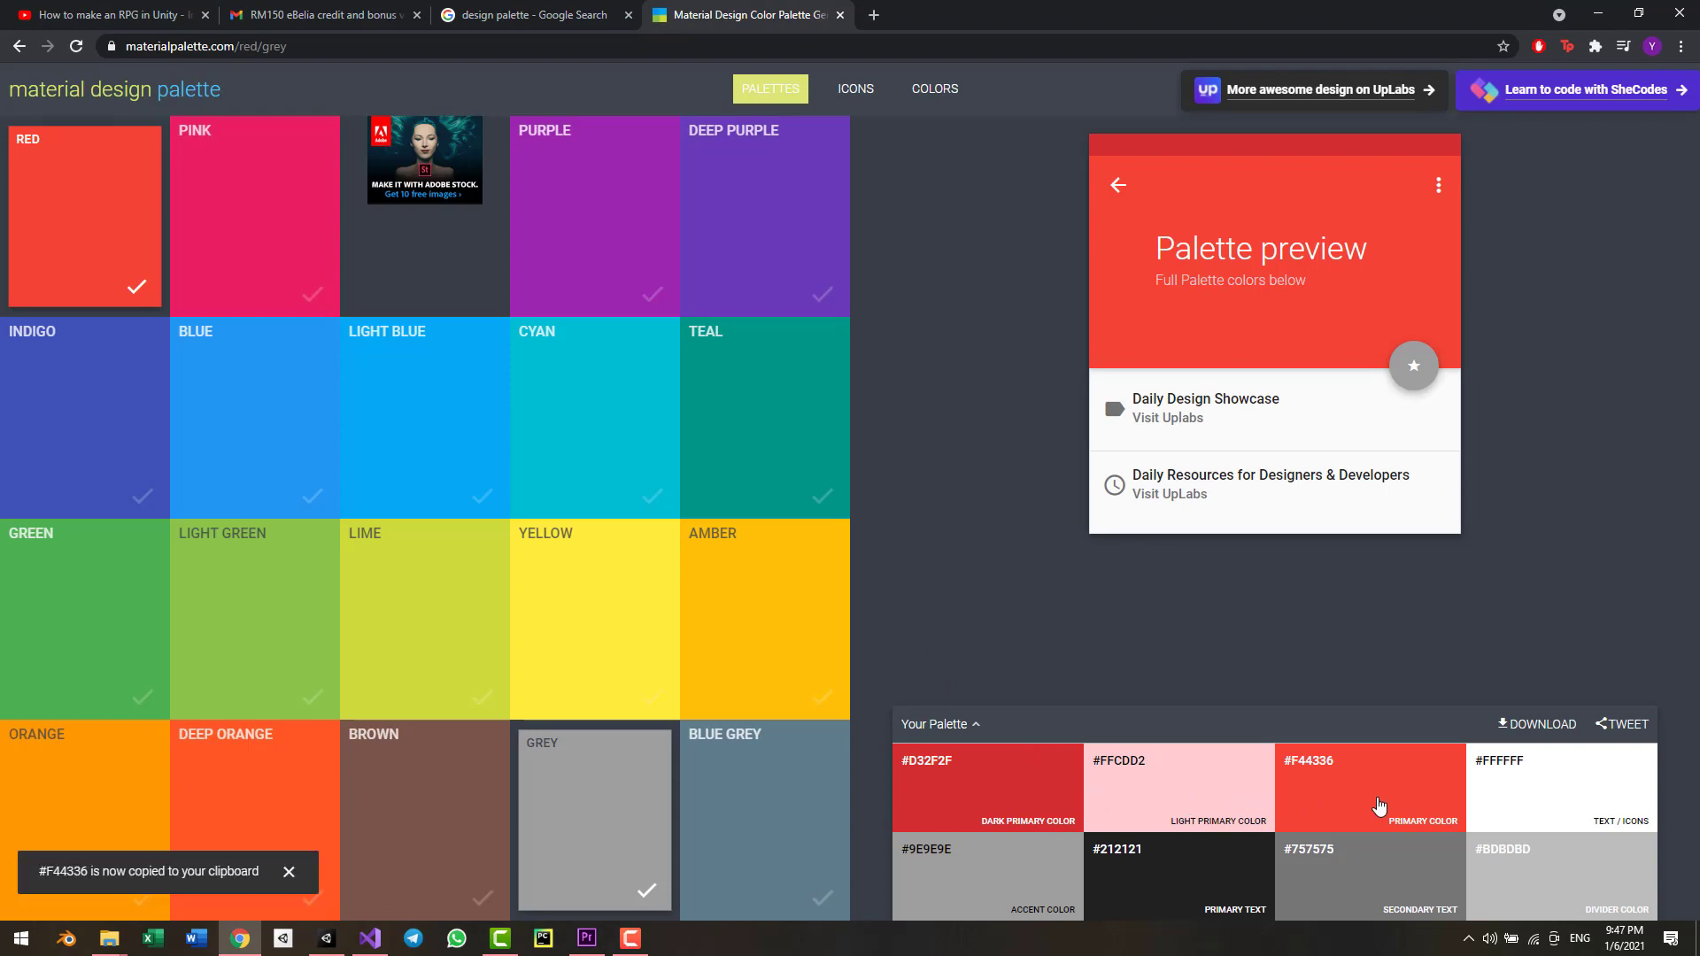
- Switch back to Unity and set the "Taren" title text's color to hexadecimal F44336
key("alt+Tab")
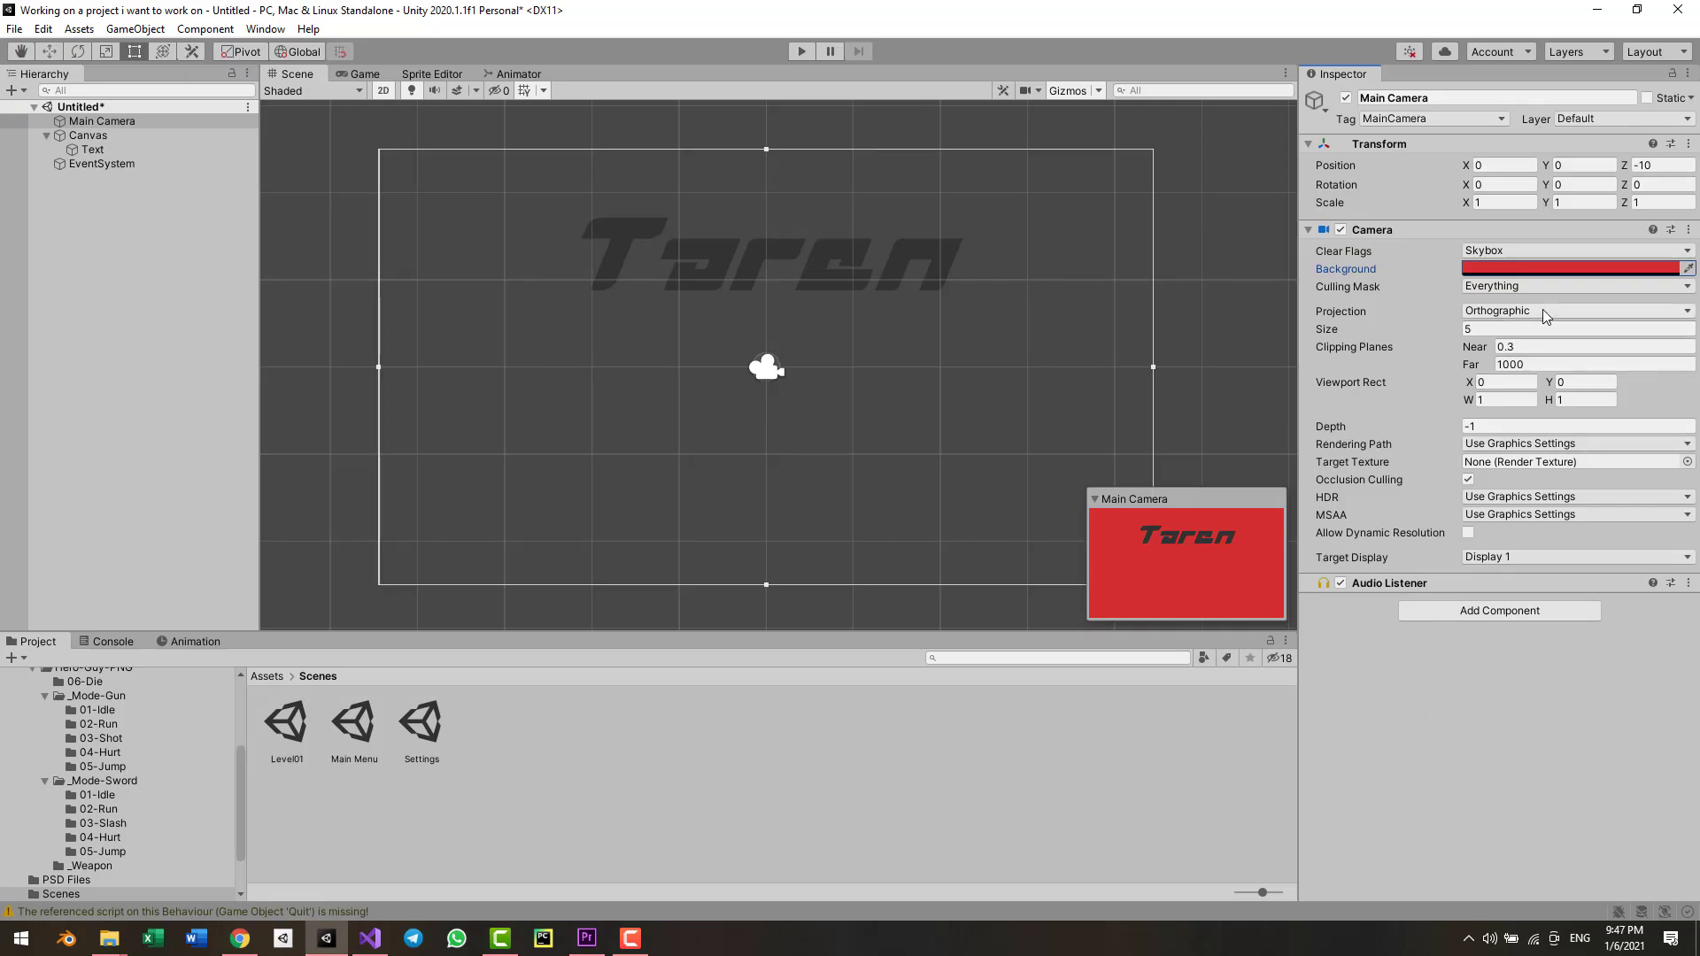
left_click(746, 285)
left_click(1565, 688)
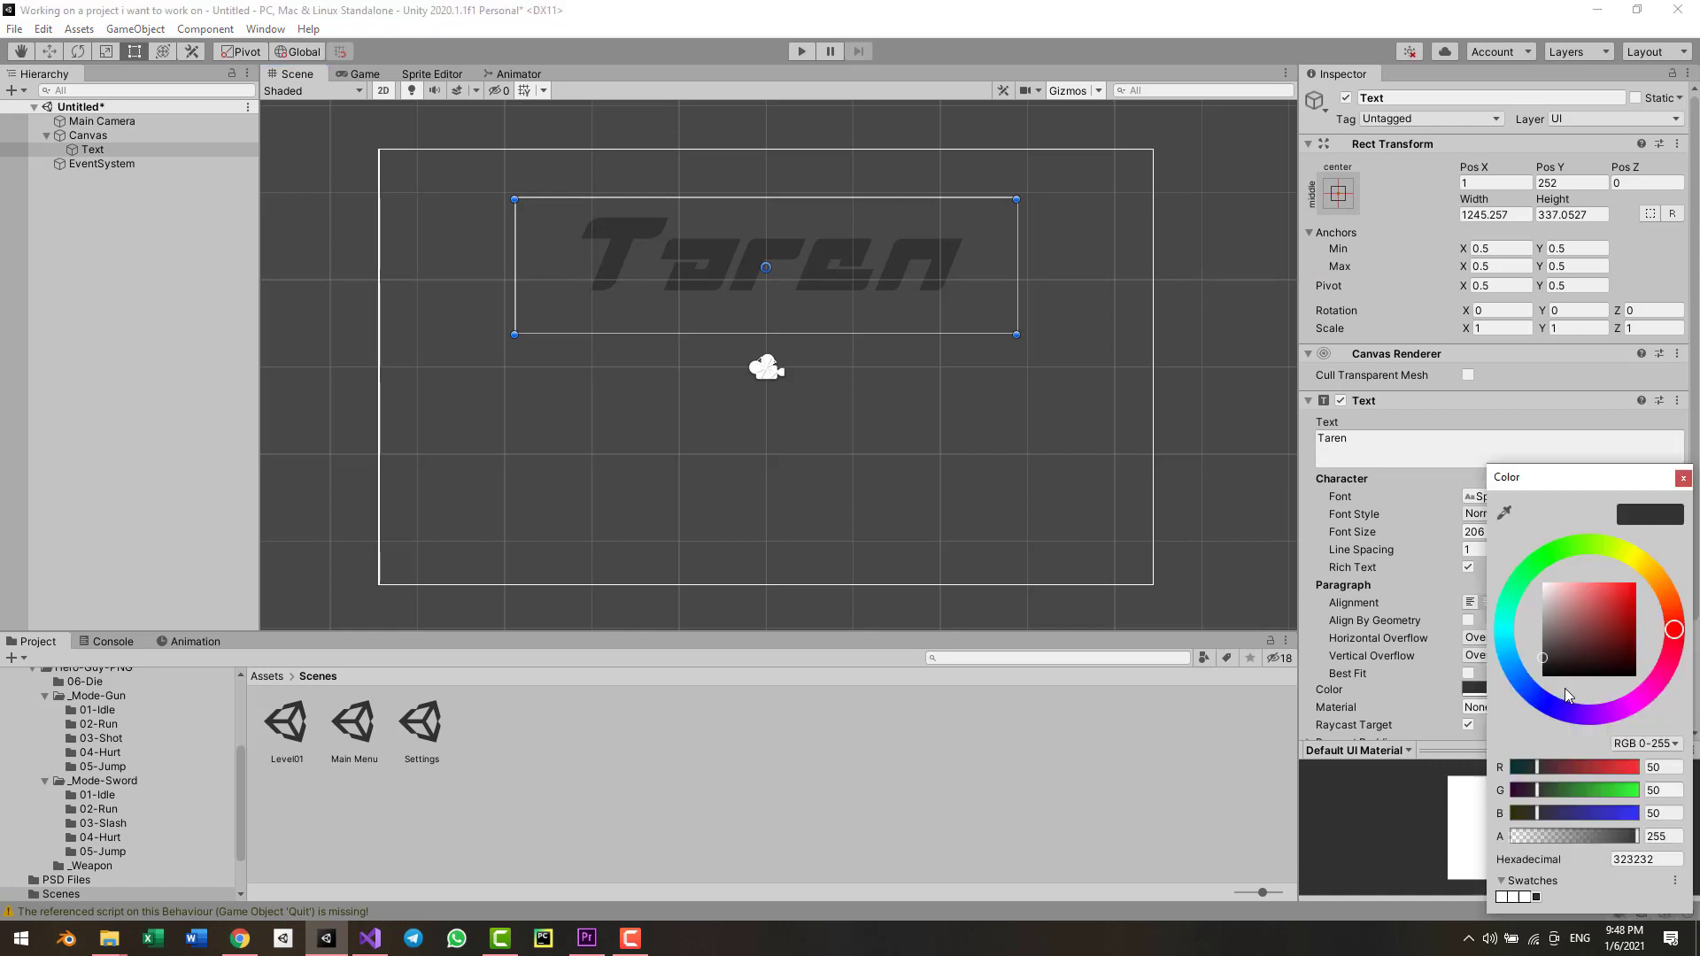
left_click(1642, 860)
key("ctrl+v")
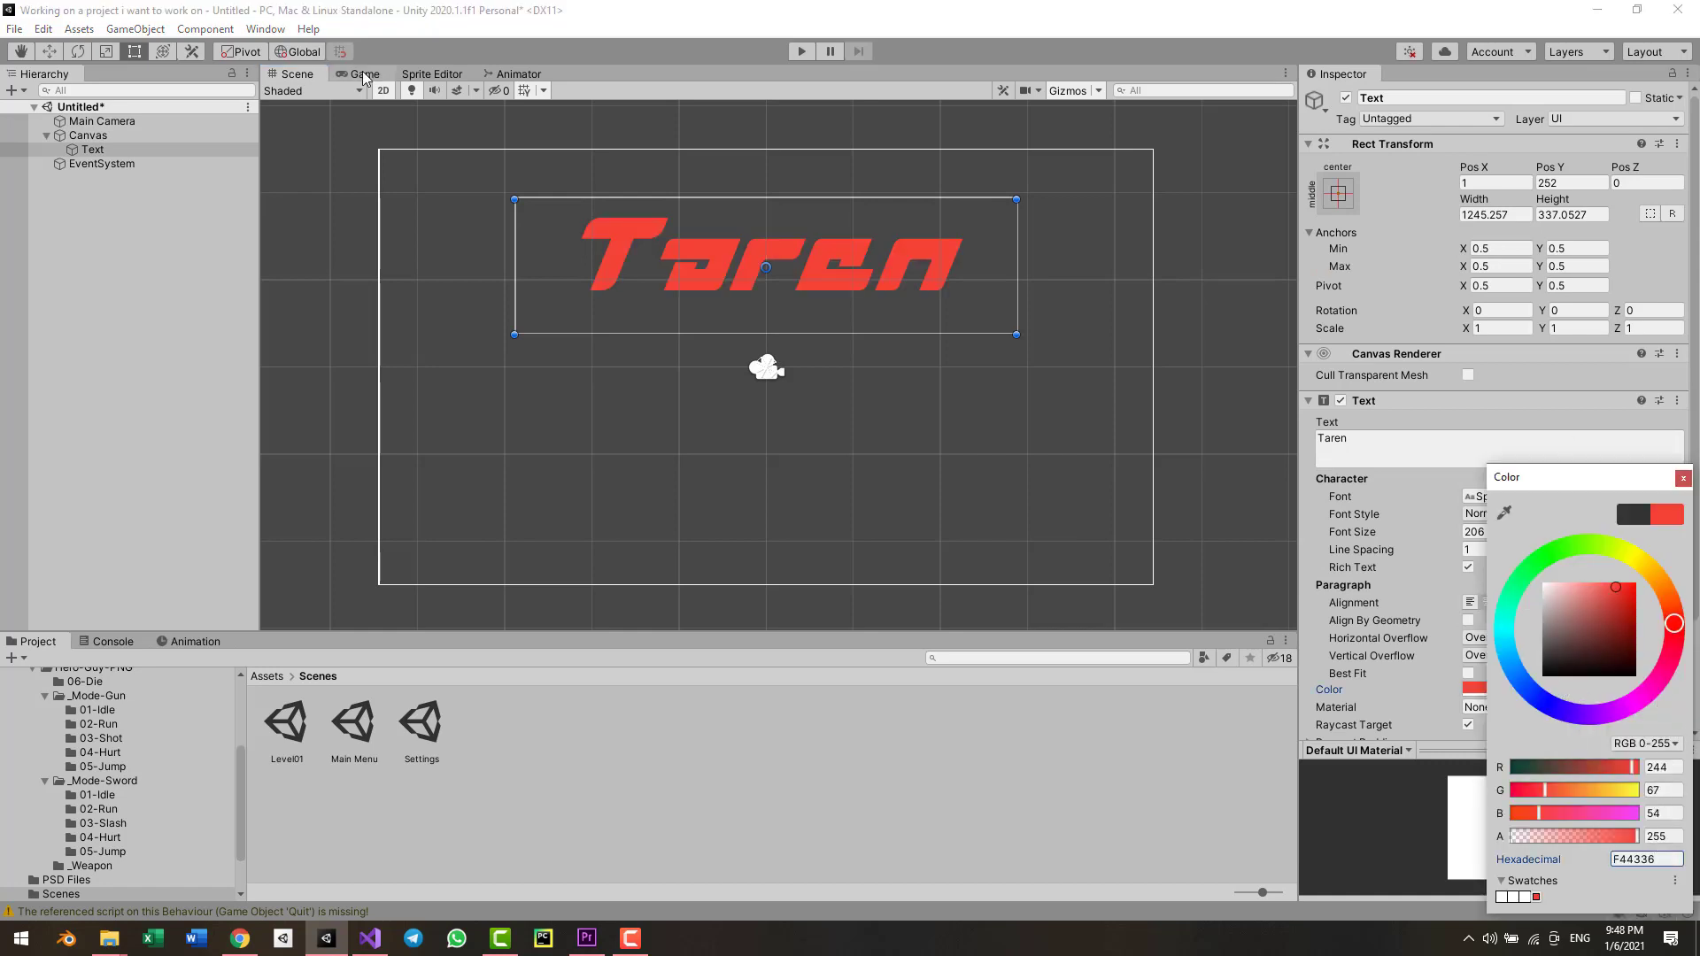
- Check the title in the Game view and darken the Main Camera's background to a very dark red
left_click(362, 73)
left_click(297, 74)
left_click(170, 124)
left_click(1565, 272)
left_click_drag(1617, 371, 1637, 428)
left_click(1683, 249)
left_click(835, 250)
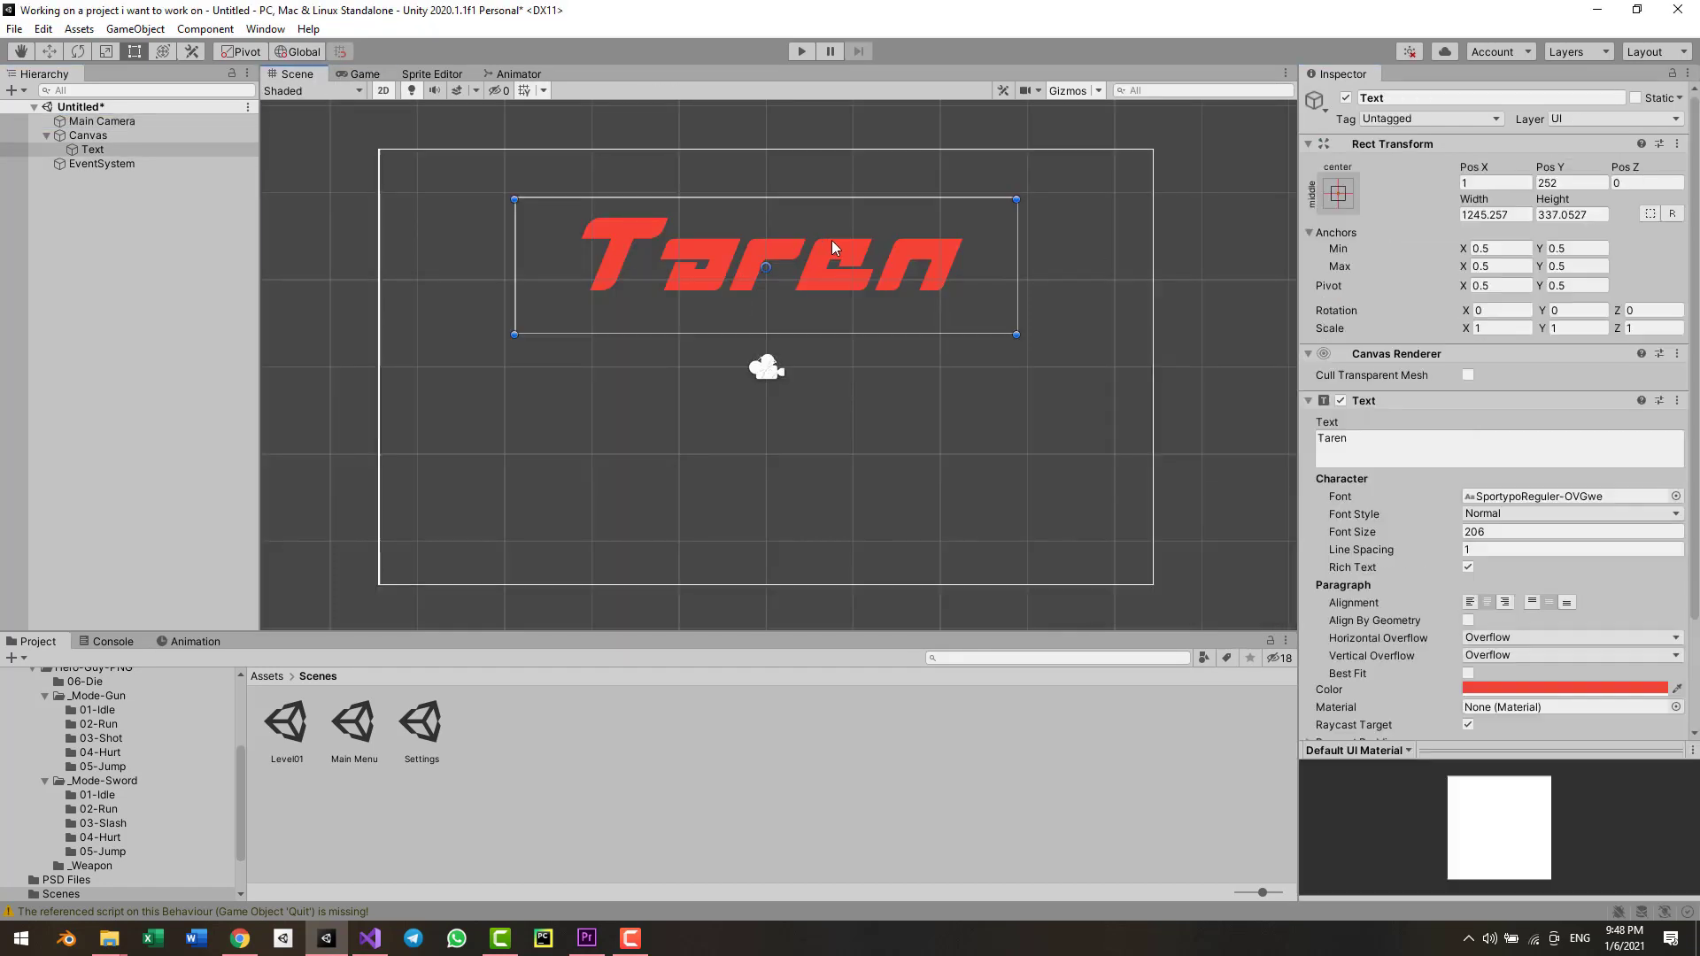
- Adjust the title text's color to a slightly softer red and check it against the background in the Game view
left_click(1564, 688)
left_click_drag(1616, 588, 1619, 612)
key("Escape")
left_click(361, 73)
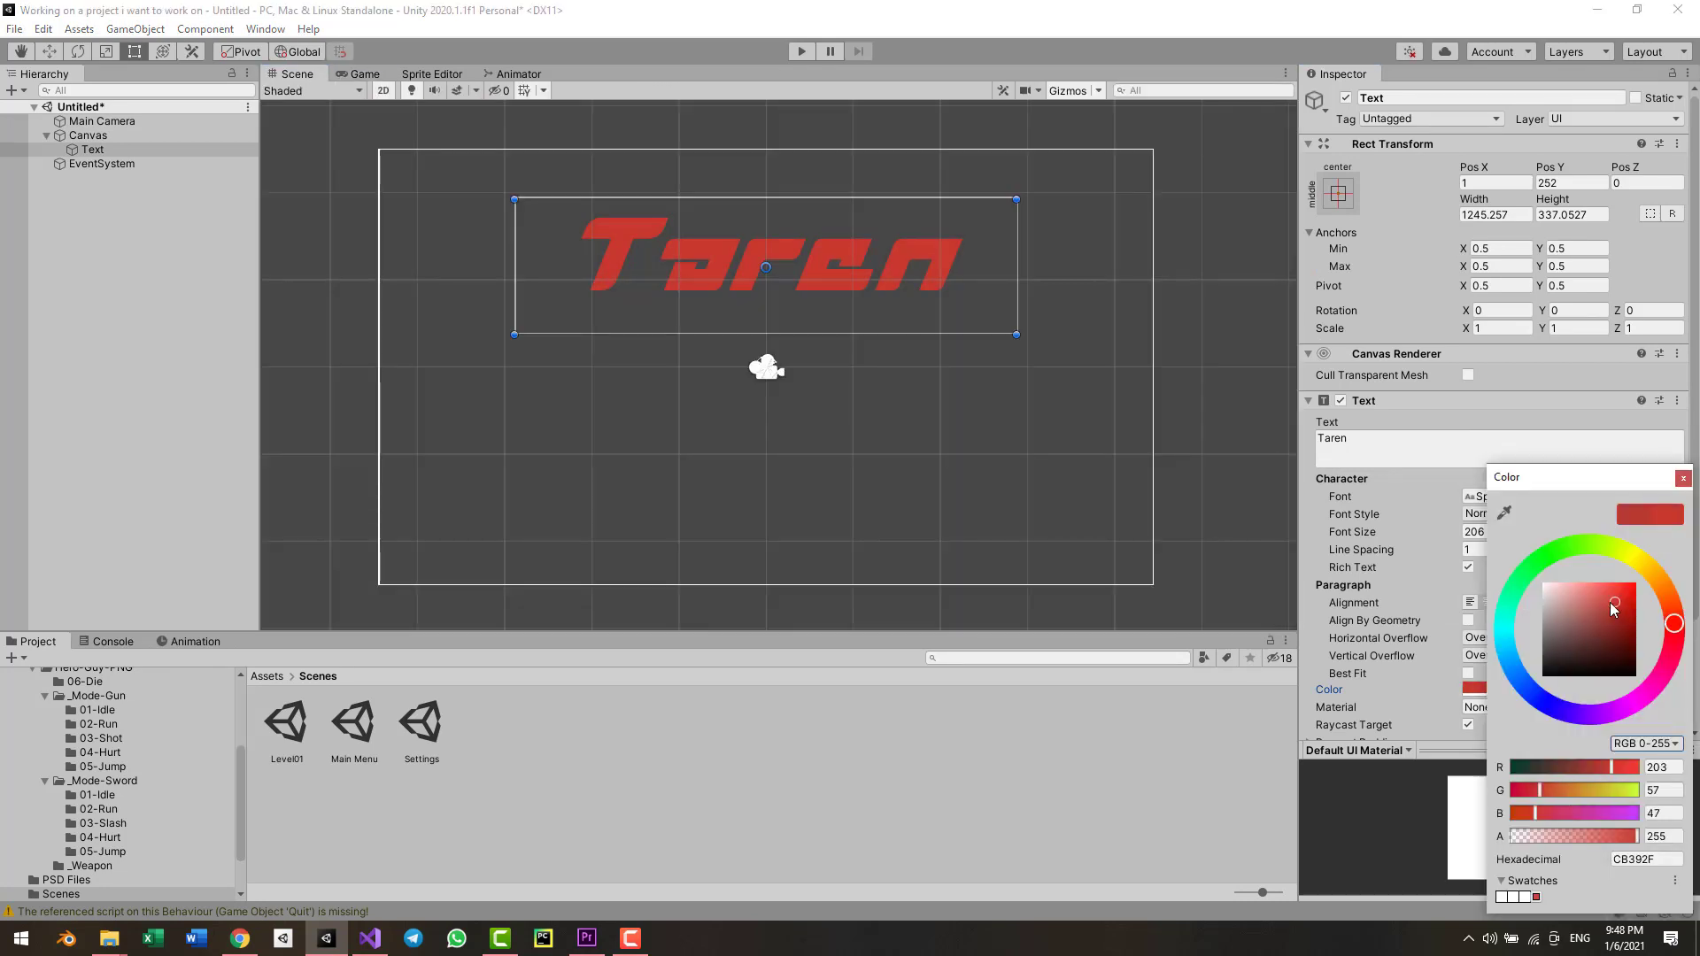
key("Escape")
left_click(370, 76)
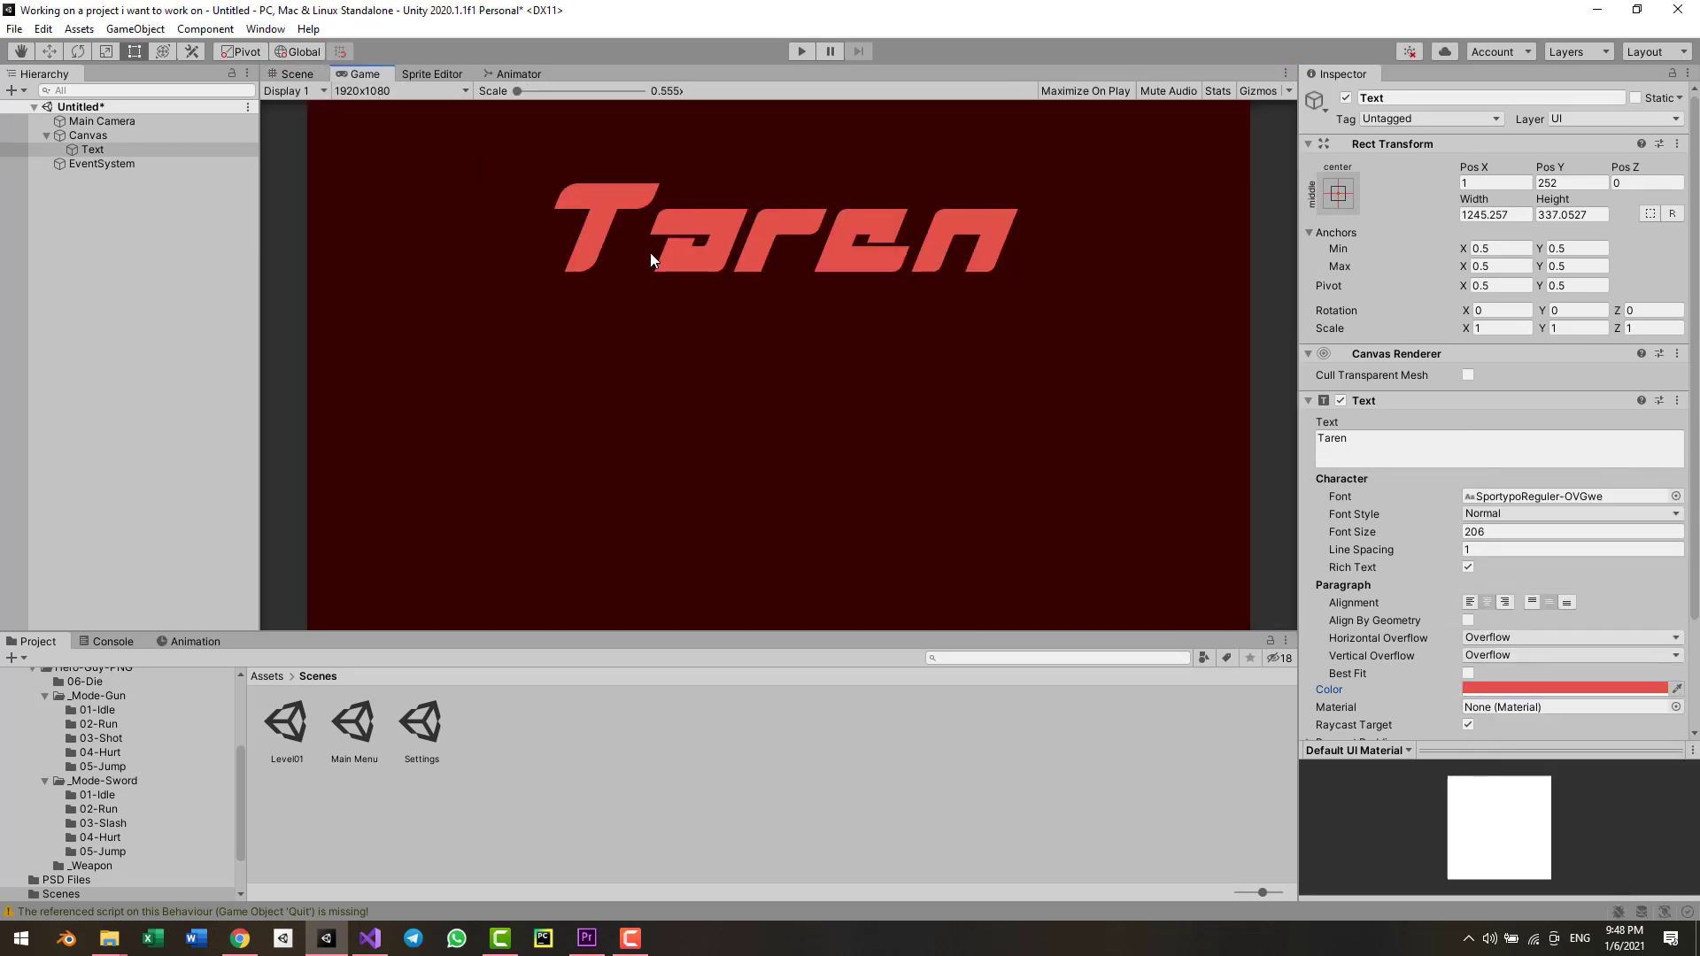
- Start creating an animation clip for the title's Text object and browse to the Assets > Animations folder as its save location
left_click(296, 73)
mouse_move(693, 317)
middle_mouse_down()
mouse_move(718, 343)
mouse_move(685, 318)
middle_mouse_up()
scroll(716, 341, "up", 4)
scroll(700, 329, "down", 3)
key("w")
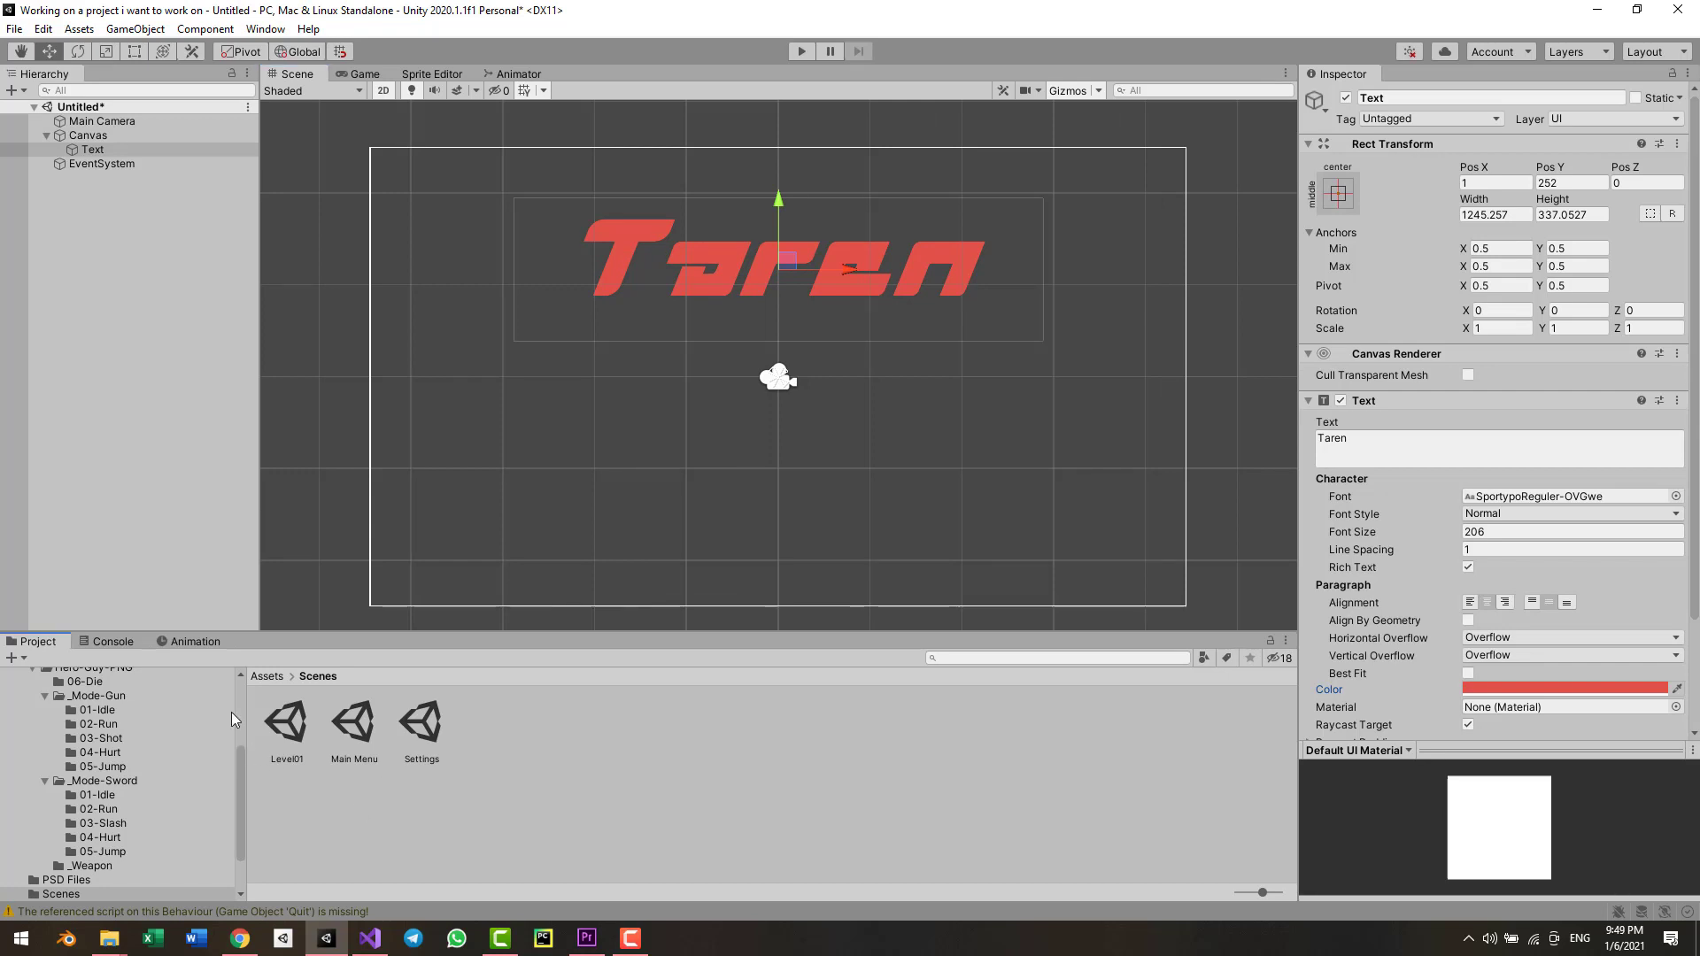
left_click(183, 641)
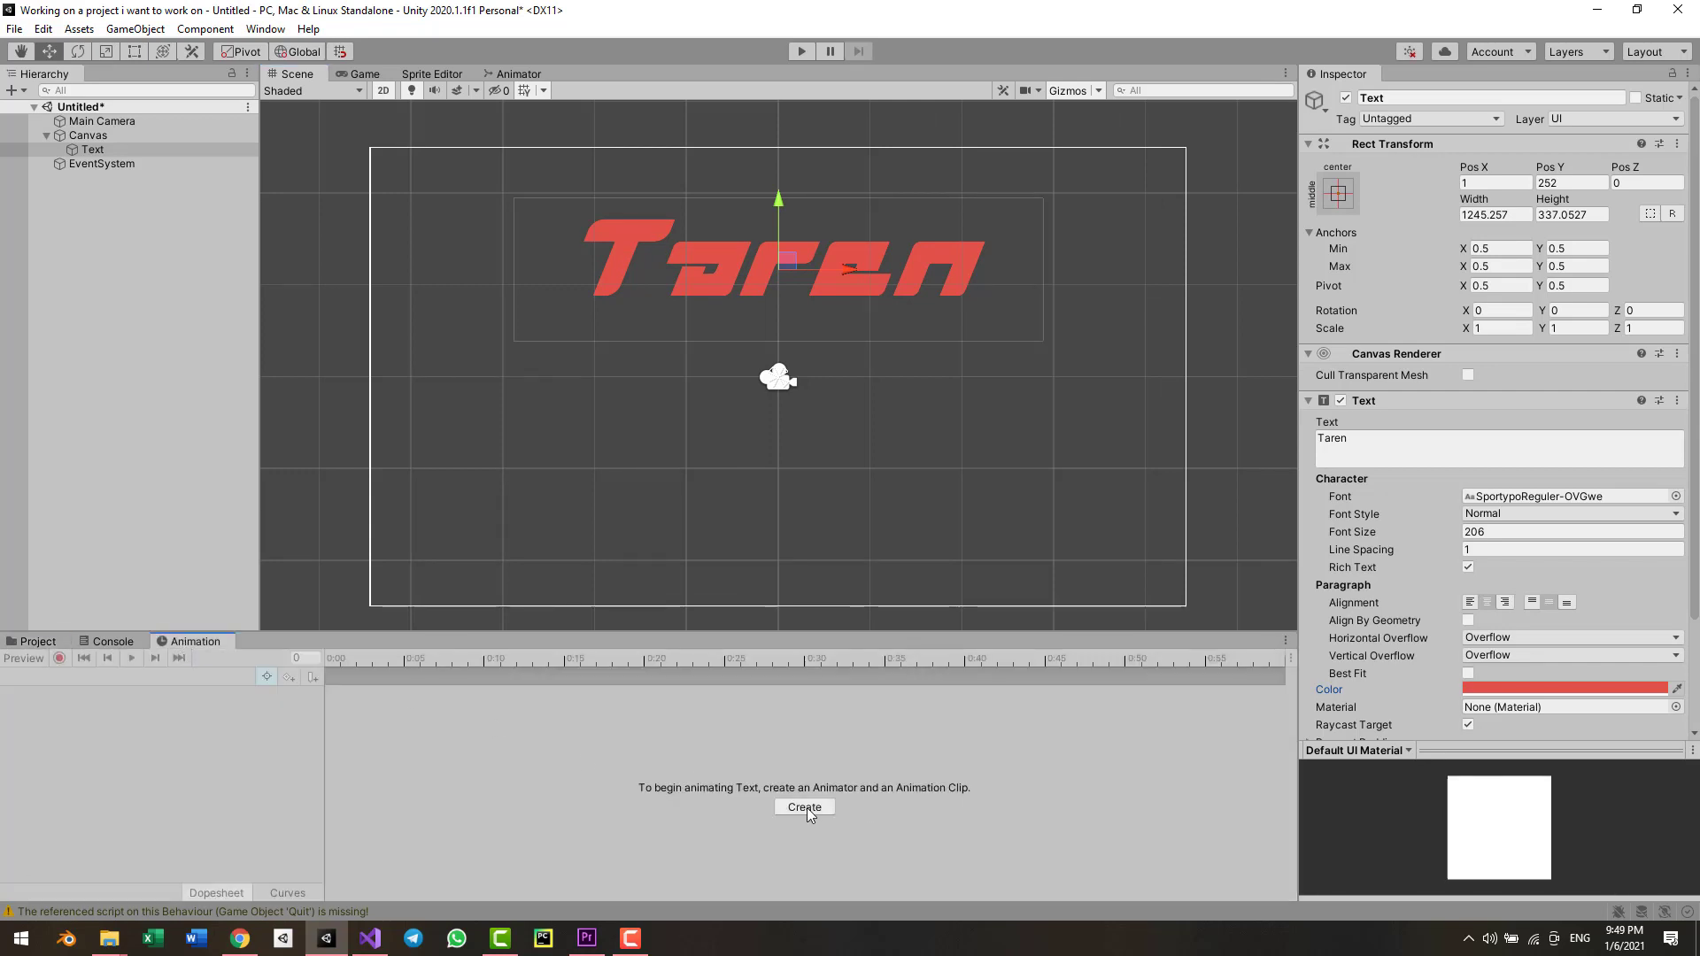
left_click(92, 149)
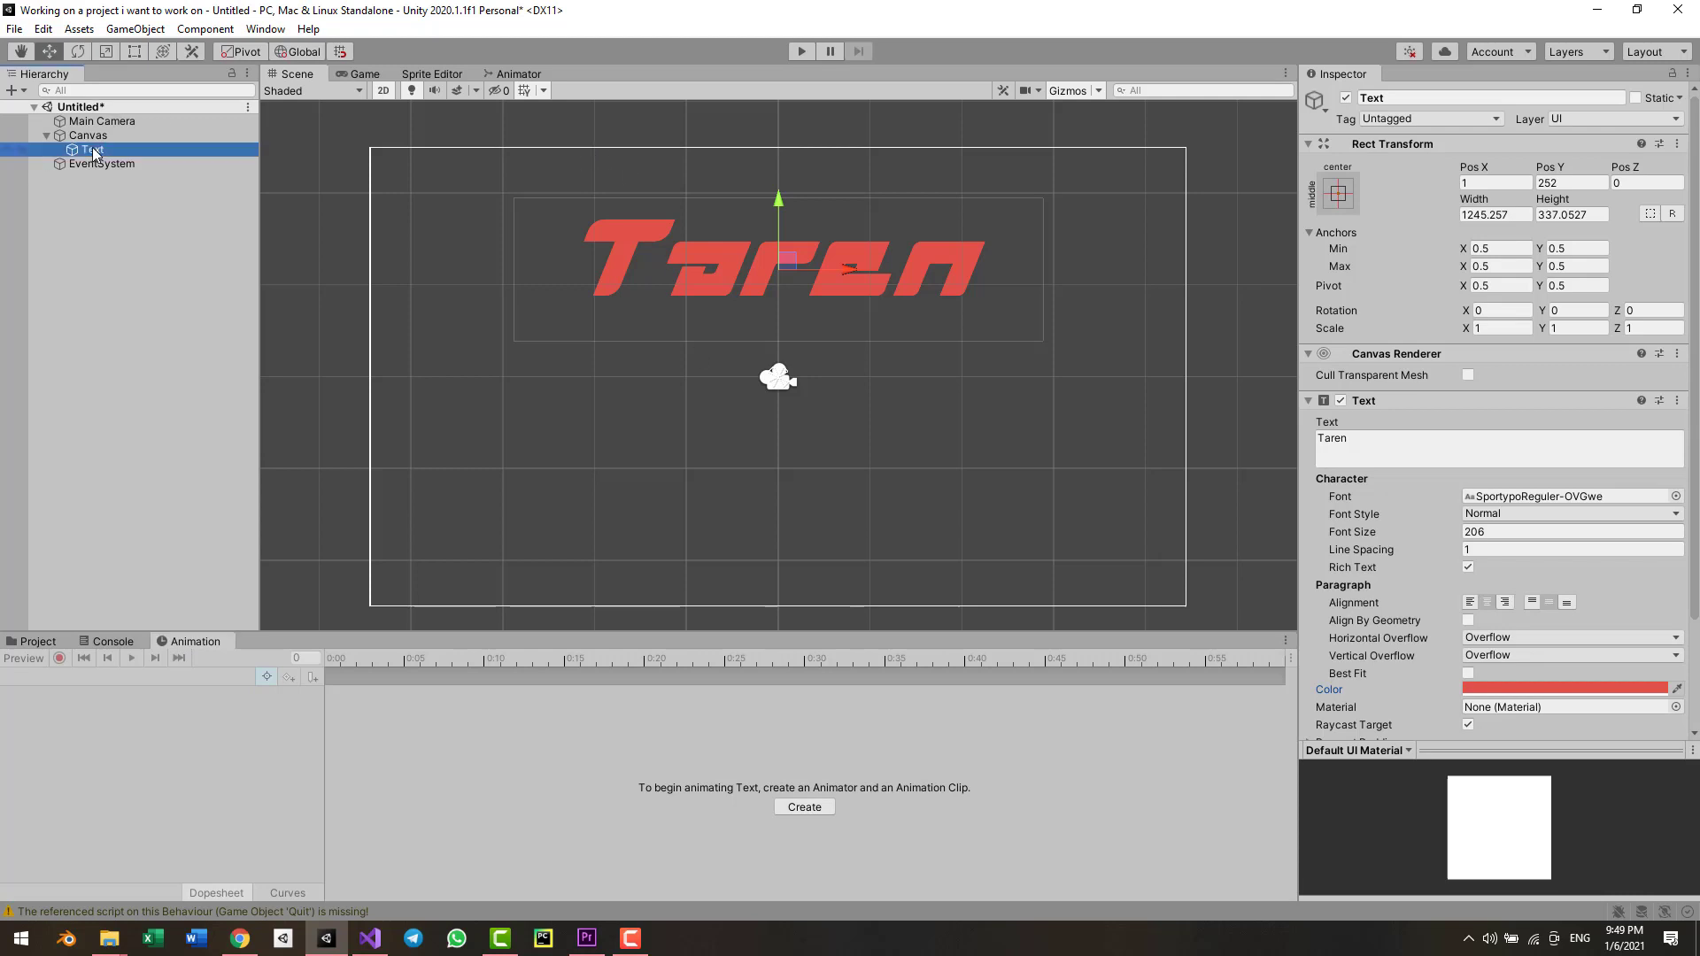
left_click(812, 813)
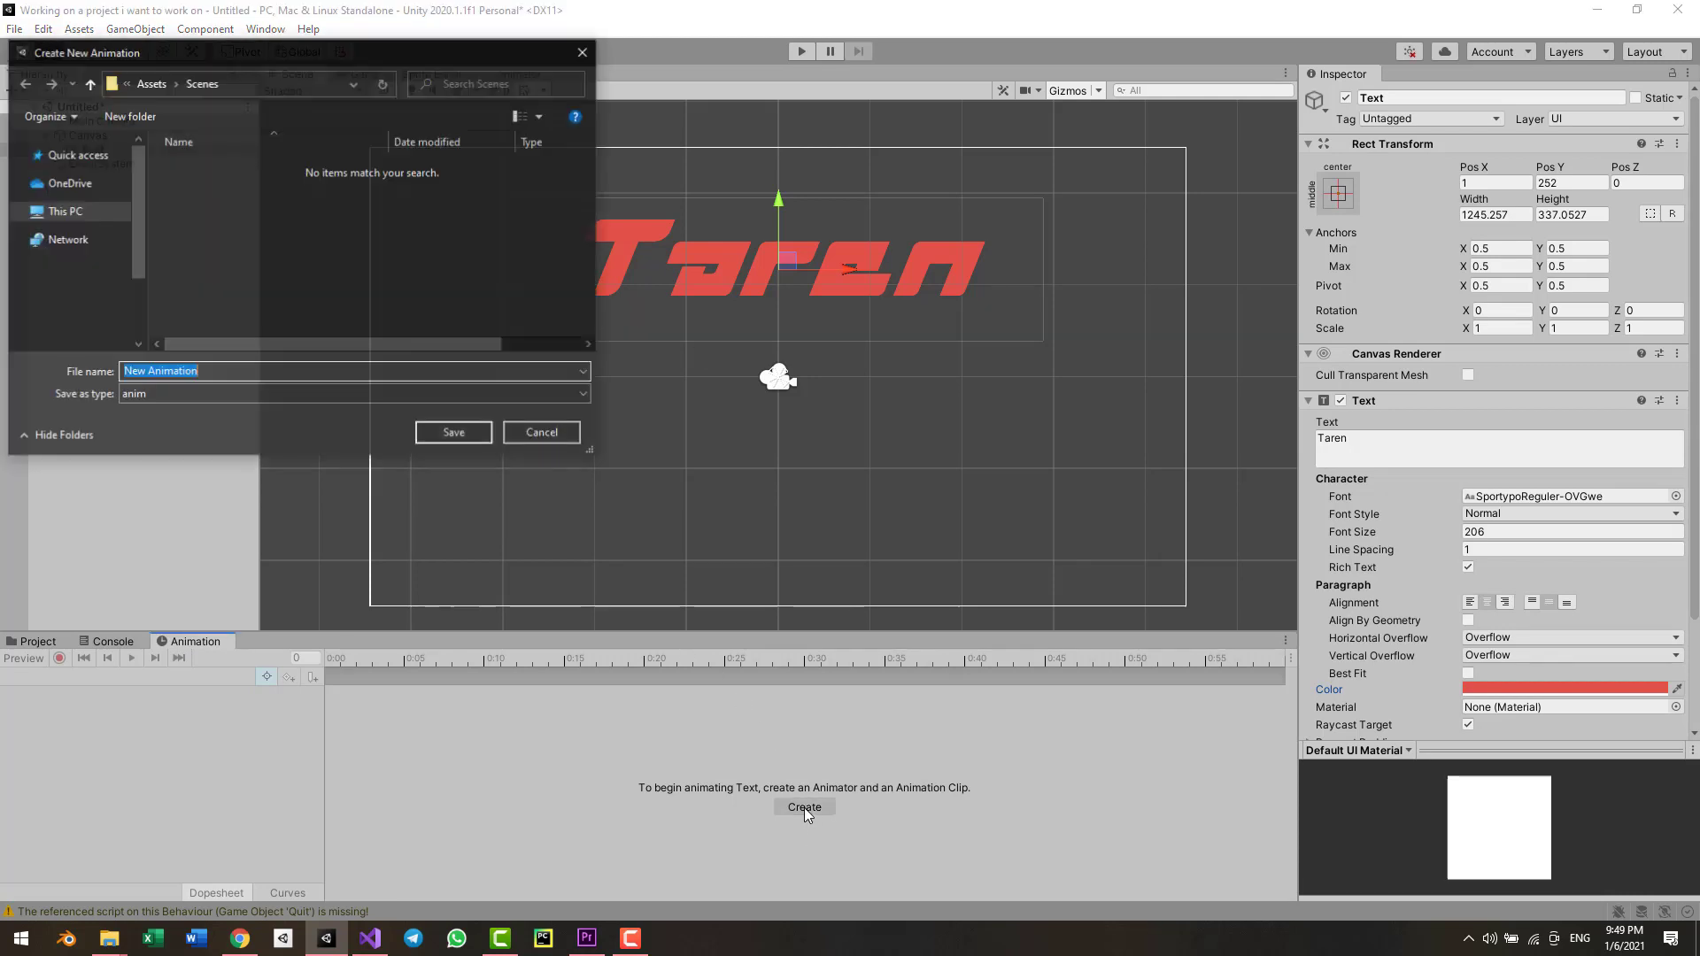
left_click(149, 83)
left_click(228, 202)
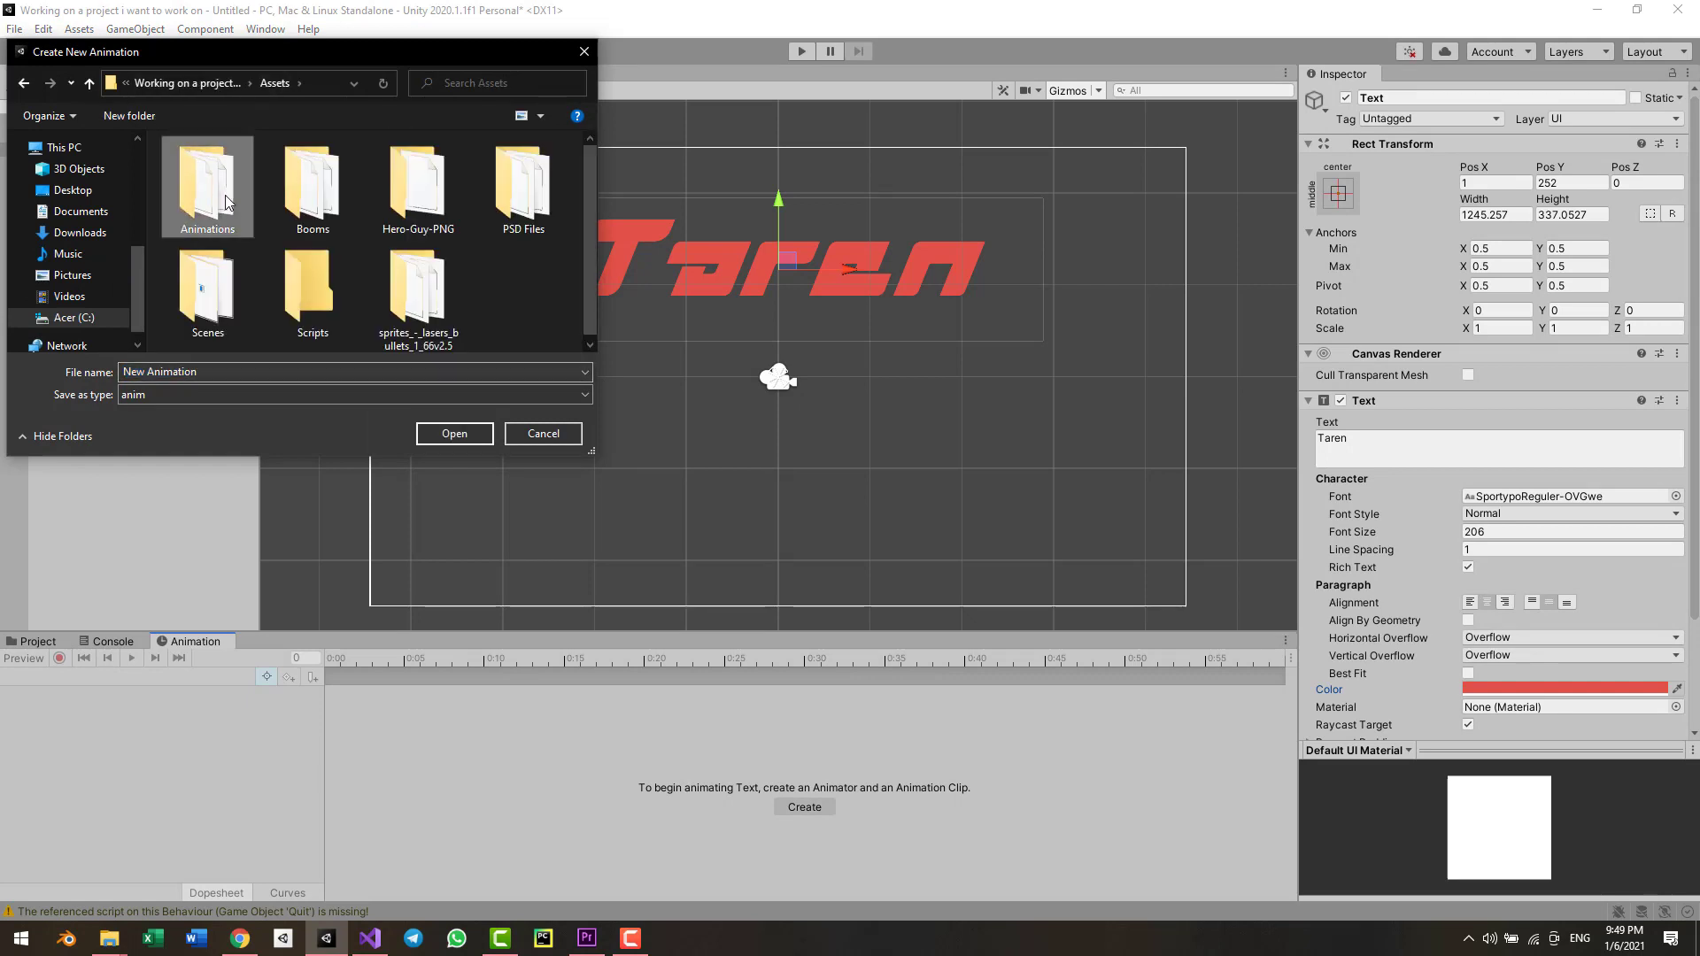
double_click(229, 202)
left_click(255, 243)
scroll(268, 246, "down", 1)
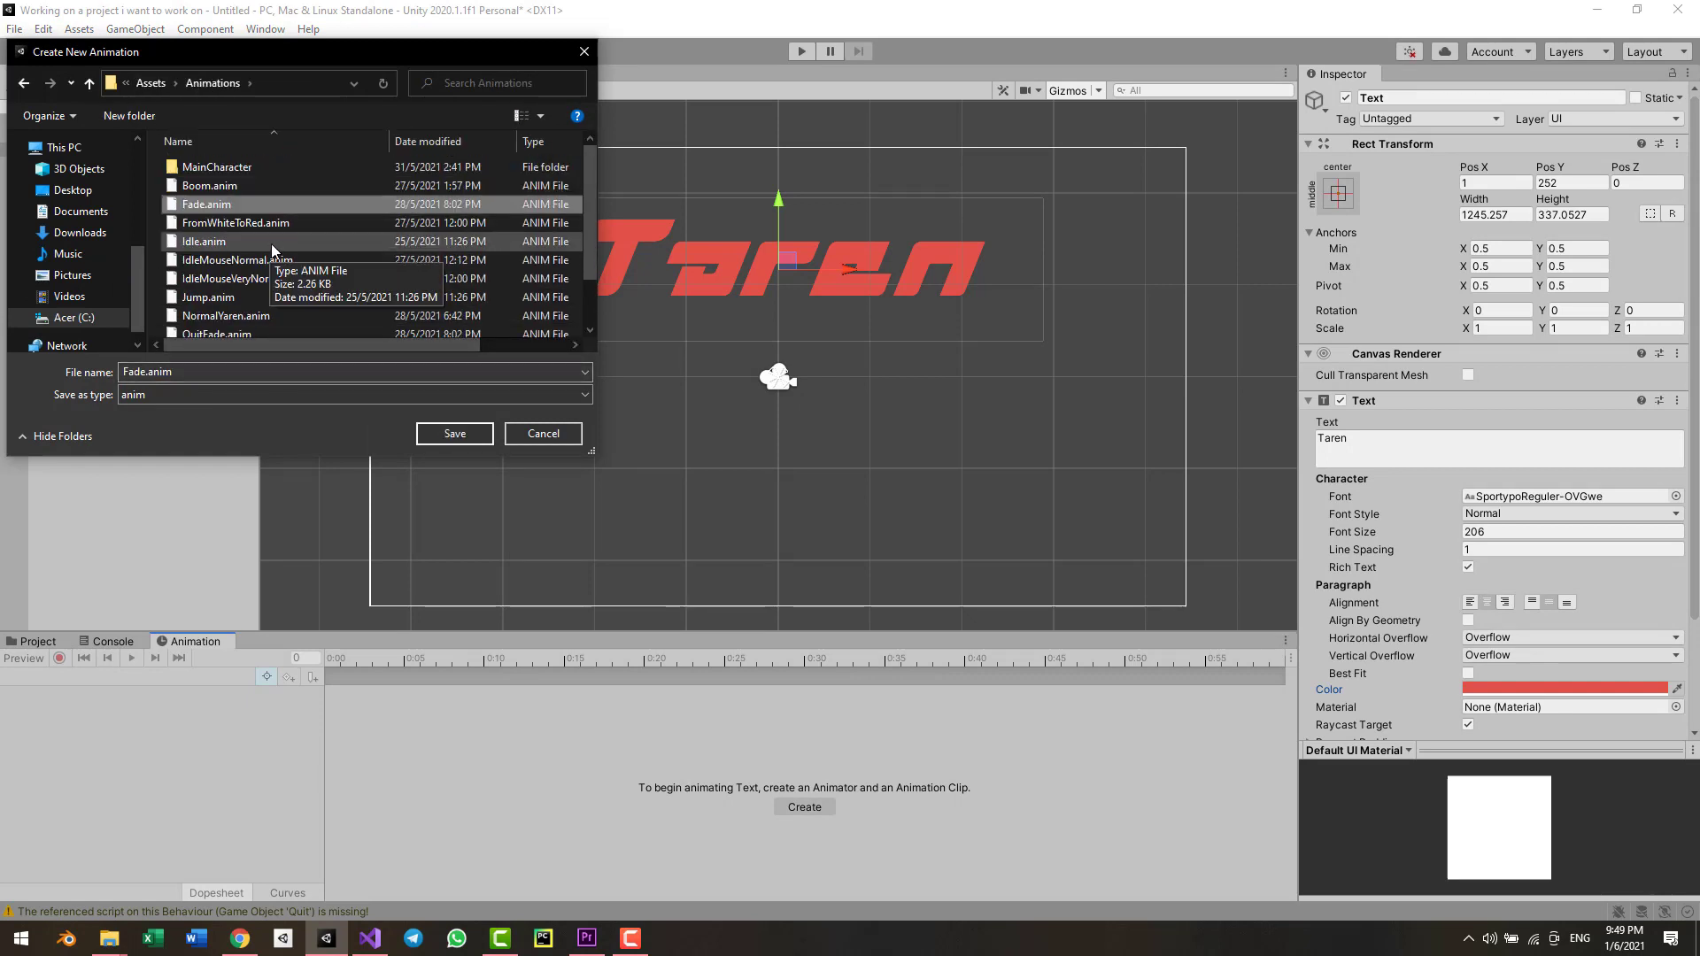
- Create a folder named MainMenu inside Animations and open it
right_click(247, 154)
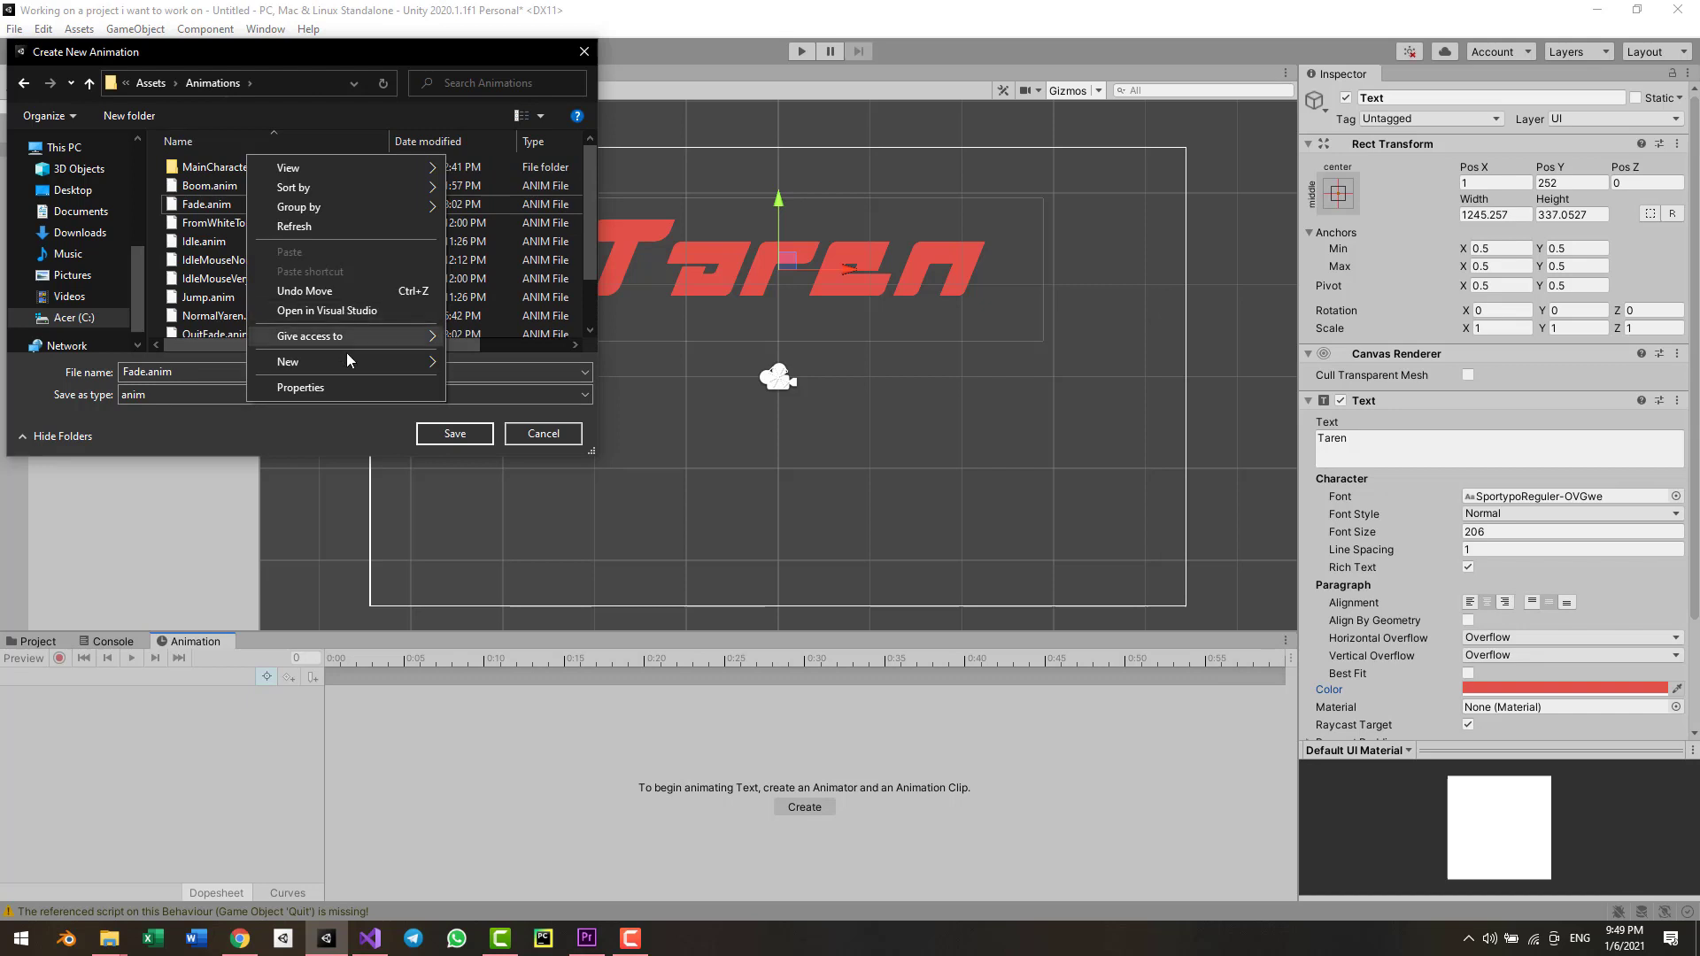
mouse_move(347, 358)
left_click(522, 363)
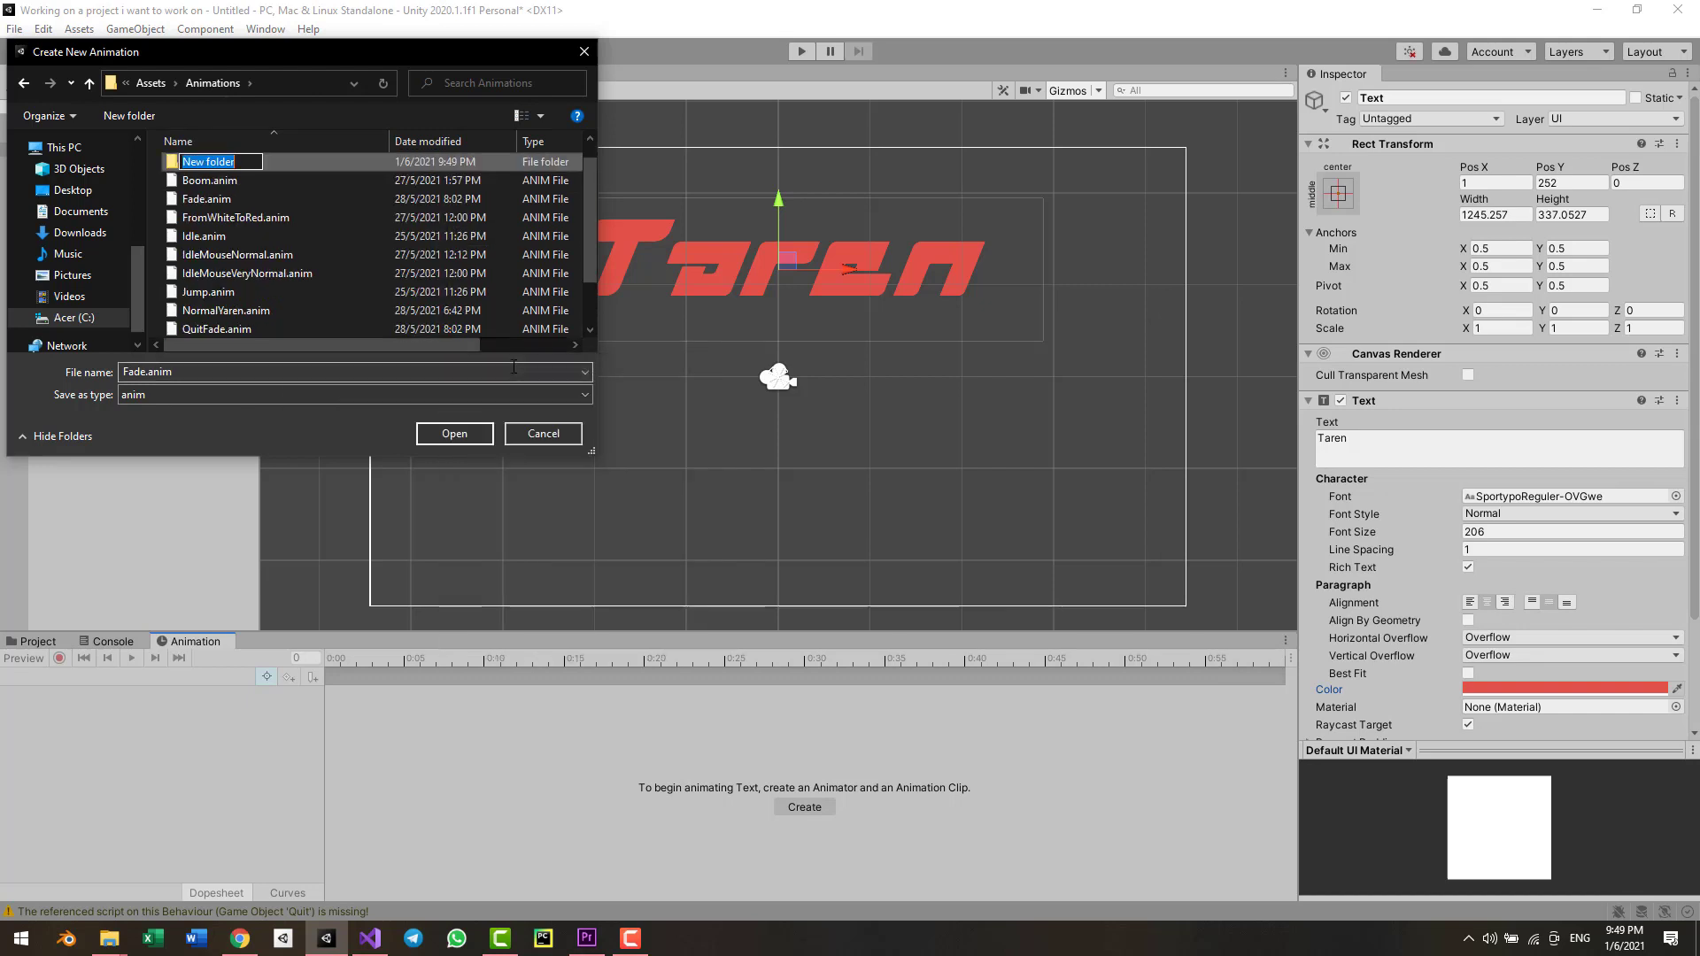
type("UI")
key("BackSpace")
key("BackSpace")
type("MainMenu")
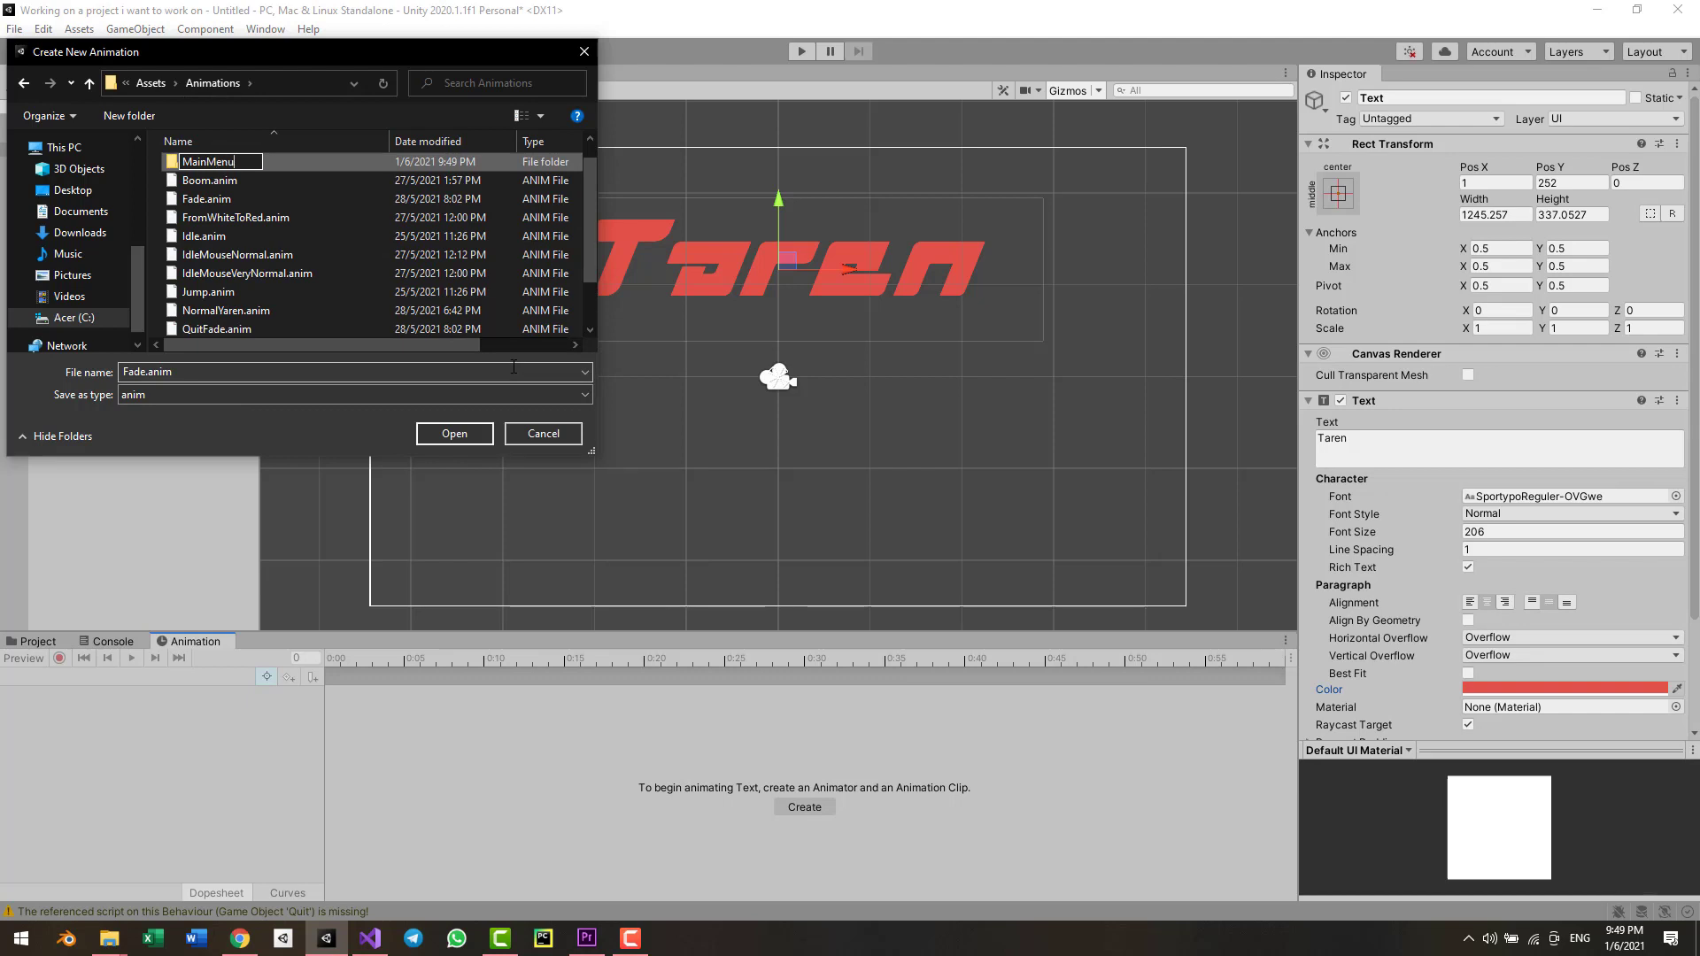
key("Return")
double_click(505, 163)
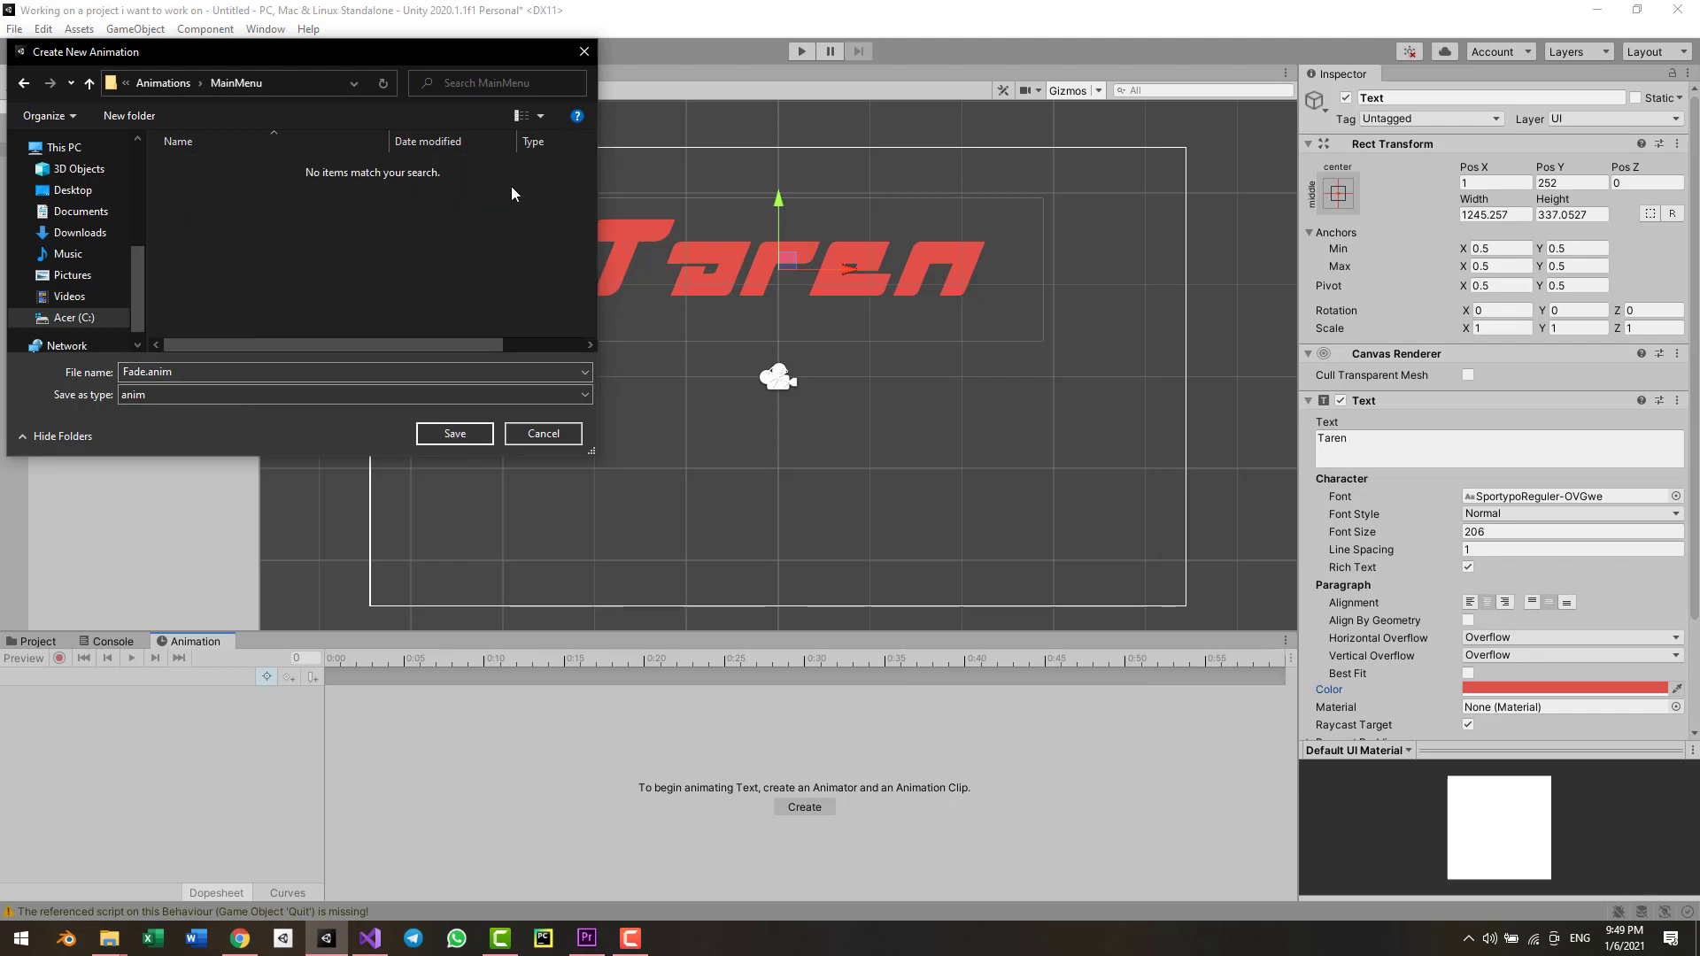
- Save the new animation clip as TarenText in the MainMenu folder
double_click(463, 368)
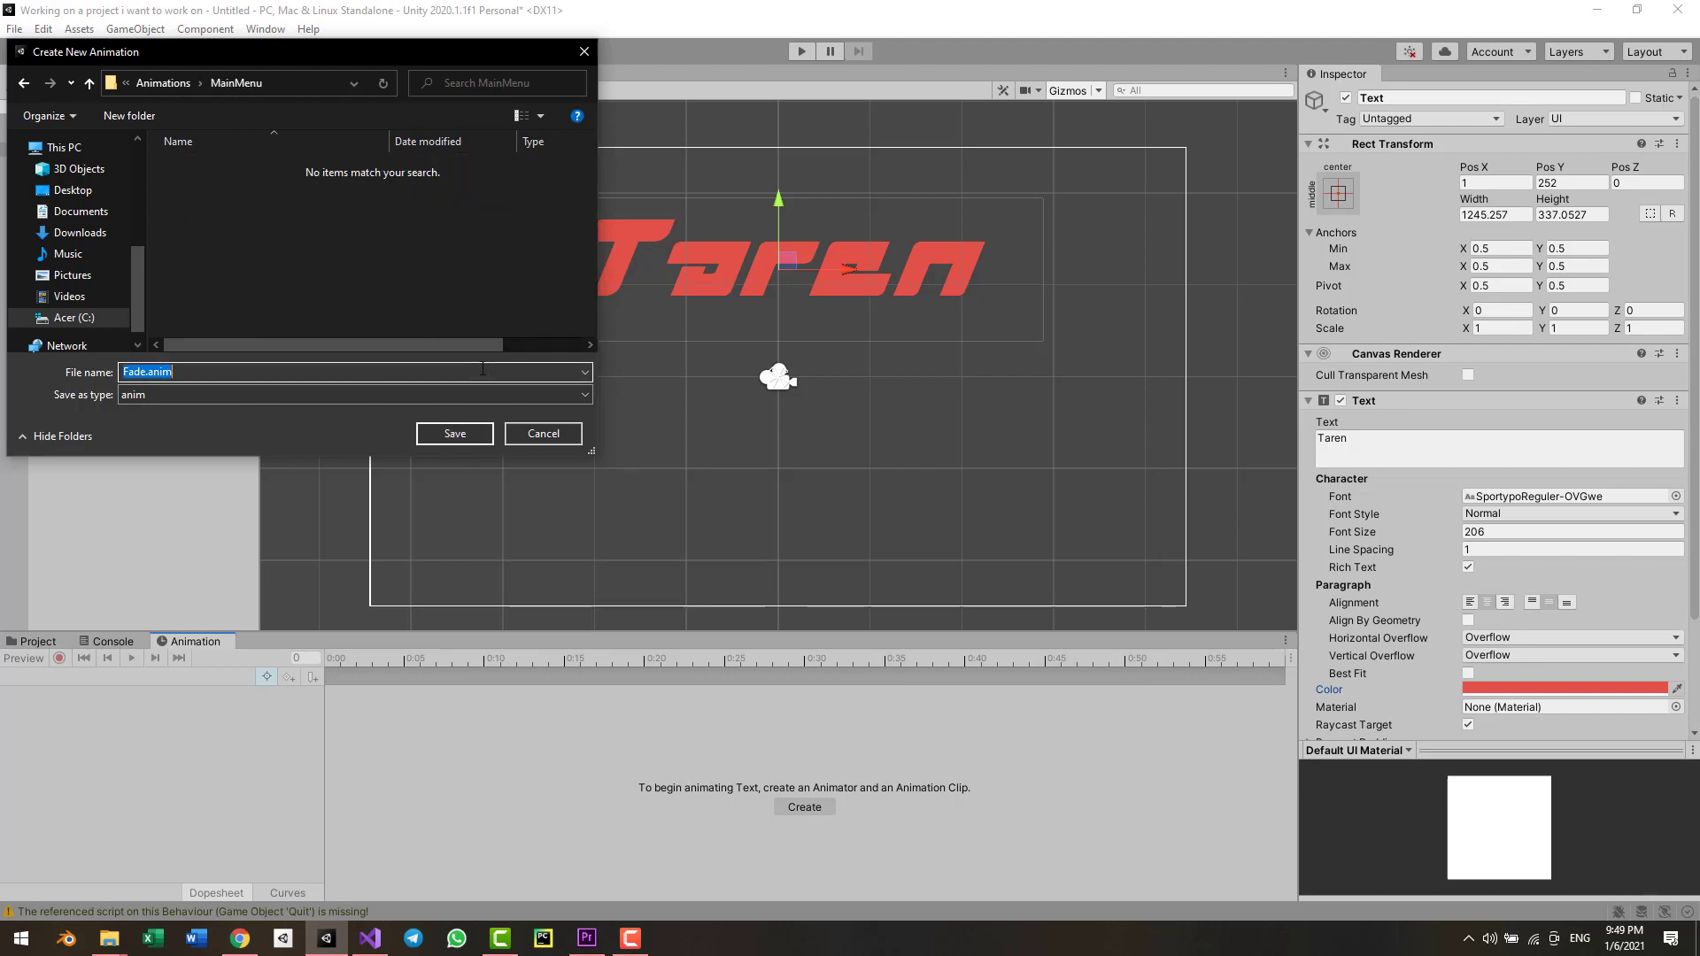
type("TarenText")
key("Return")
- Start recording TarenText, key the title's horizontal position at its original X of 1, and move that keyframe to 0:30
scroll(482, 368, "up", 1)
scroll(590, 359, "down", 1)
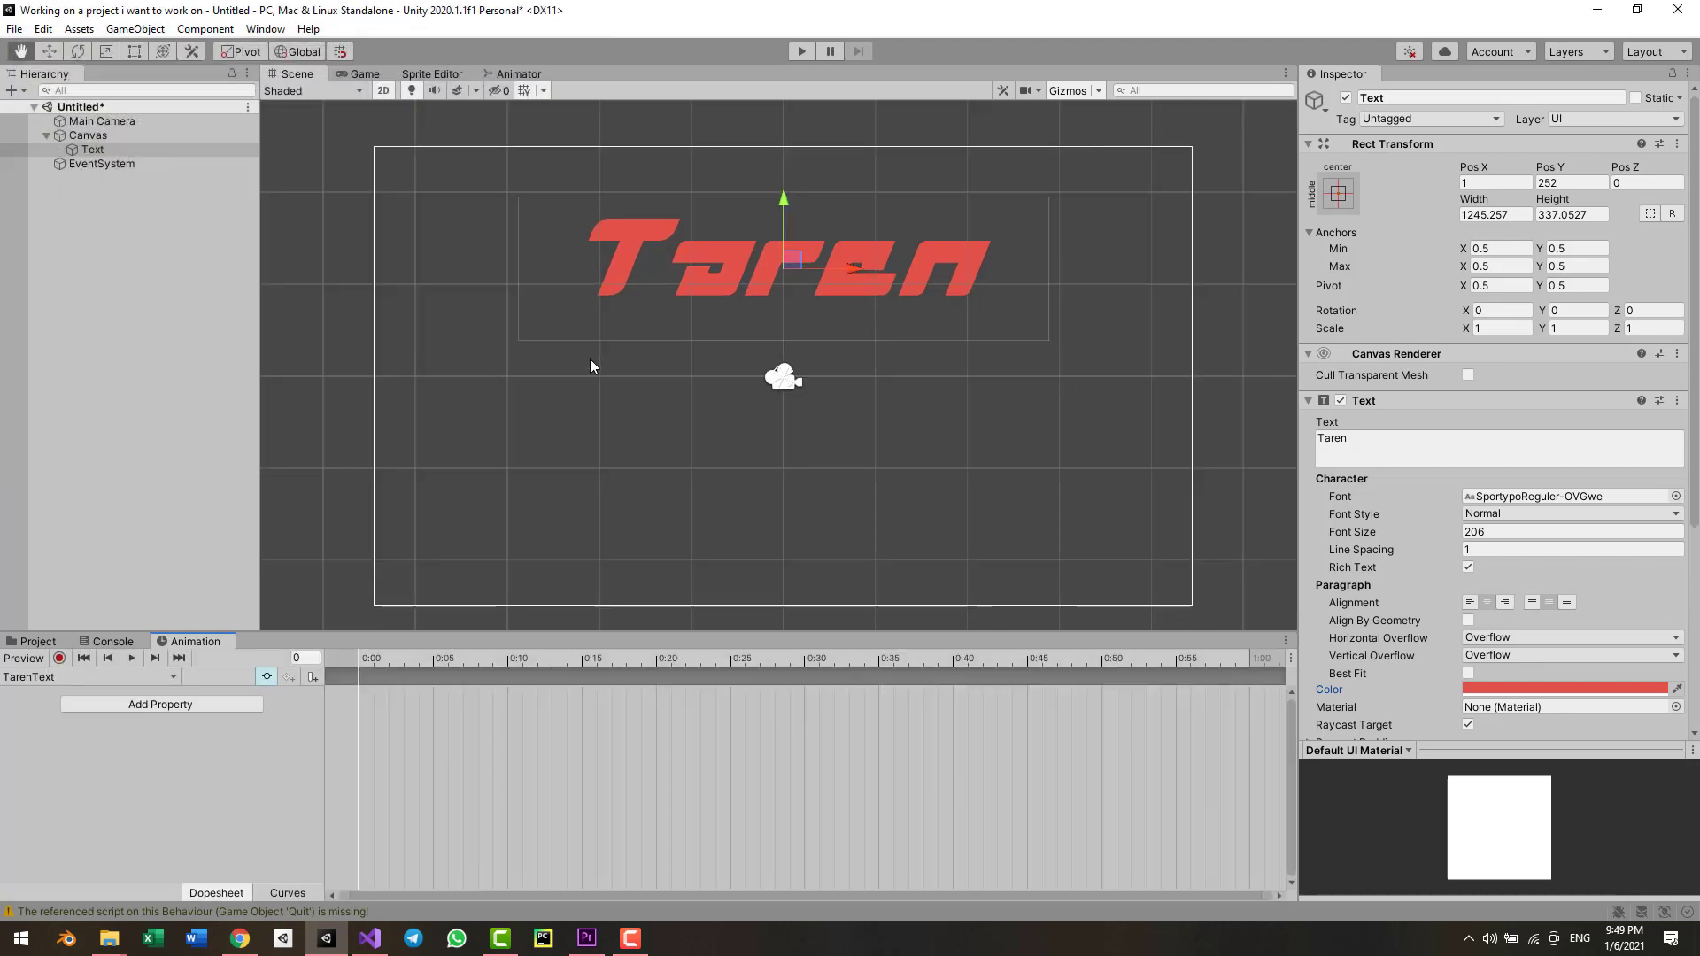
middle_click_drag(589, 359, 580, 364)
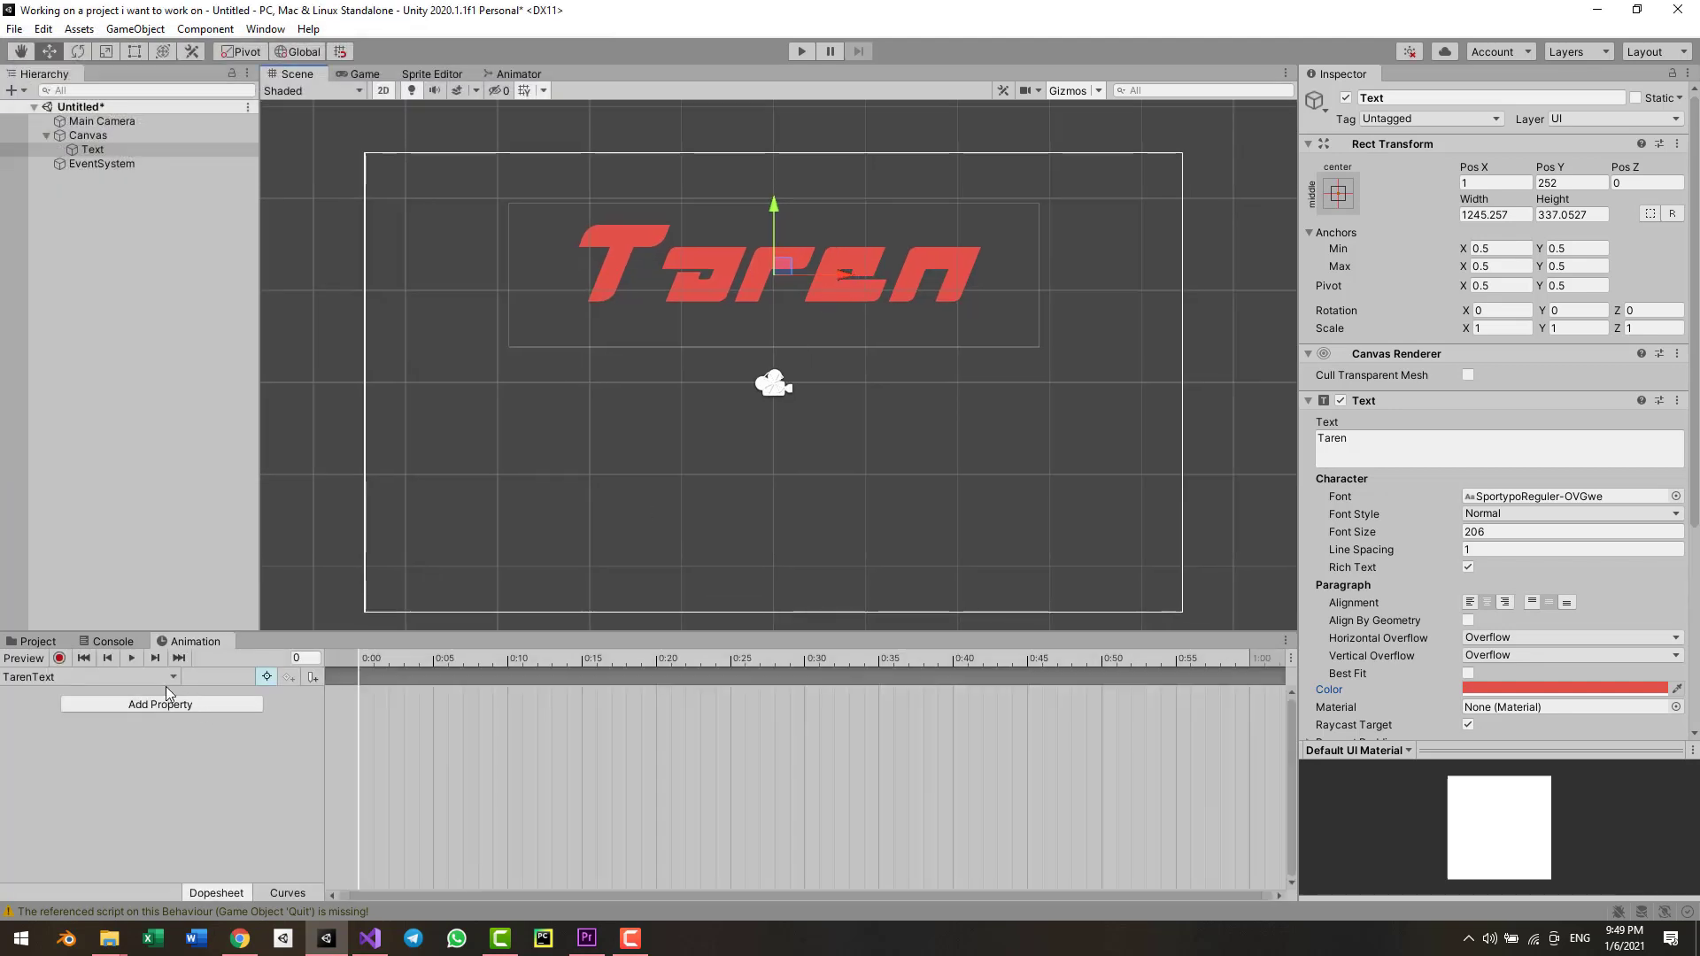
left_click(58, 659)
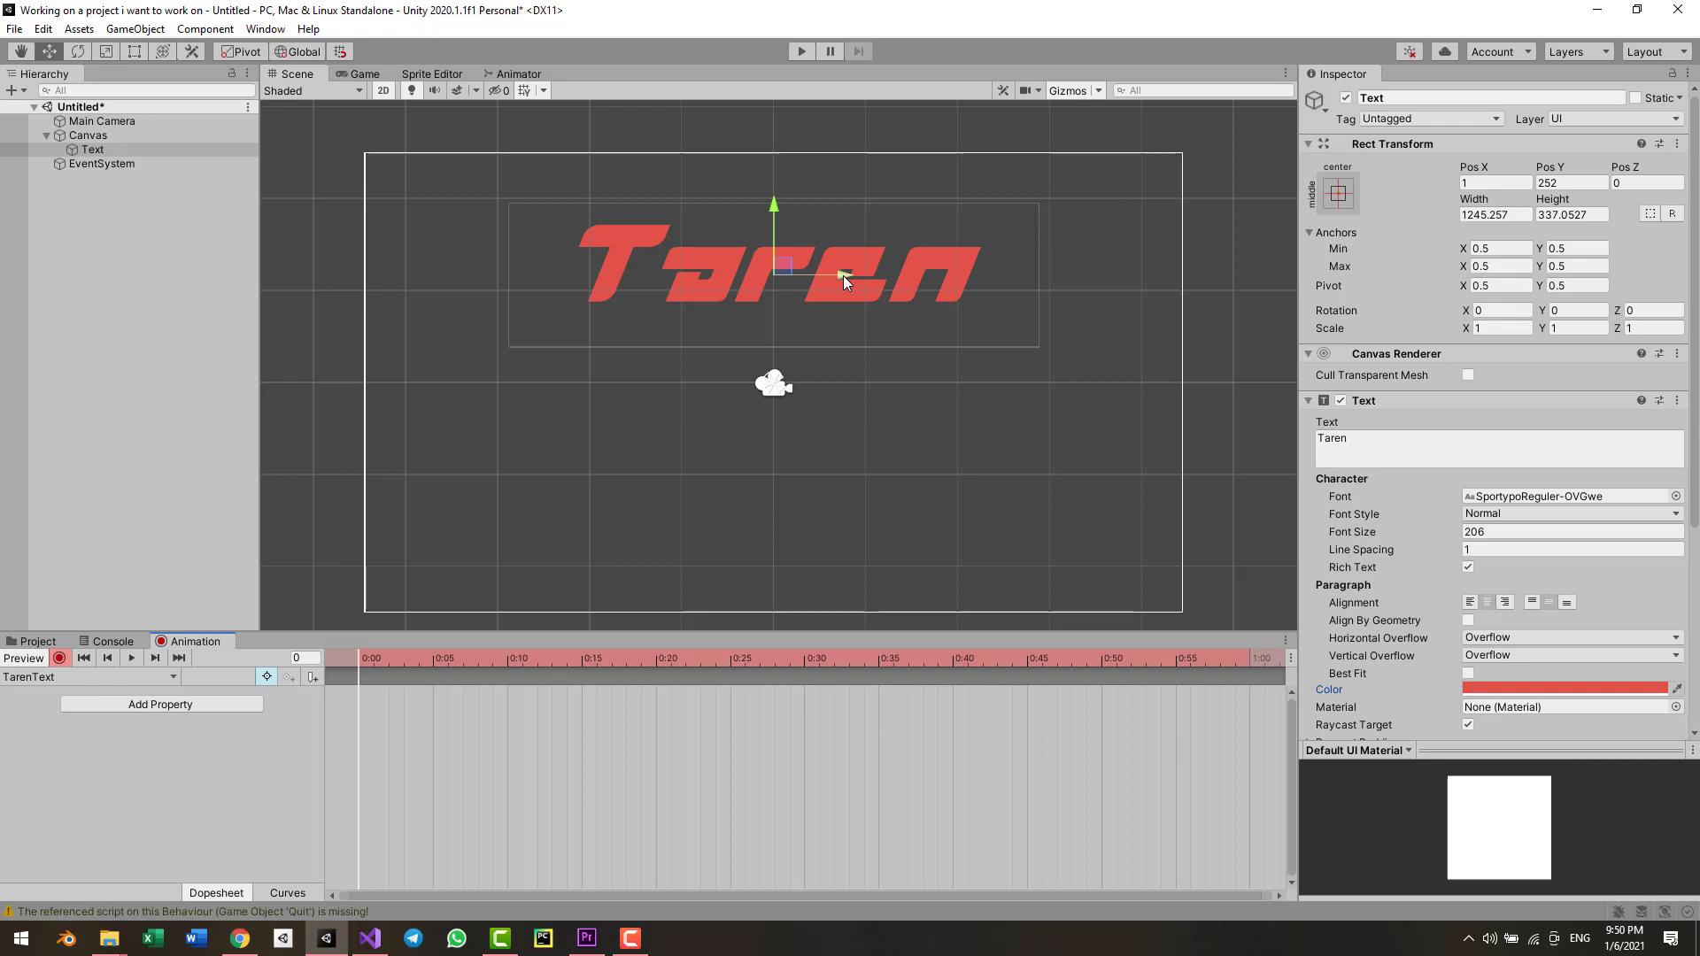
left_click_drag(844, 277, 852, 279)
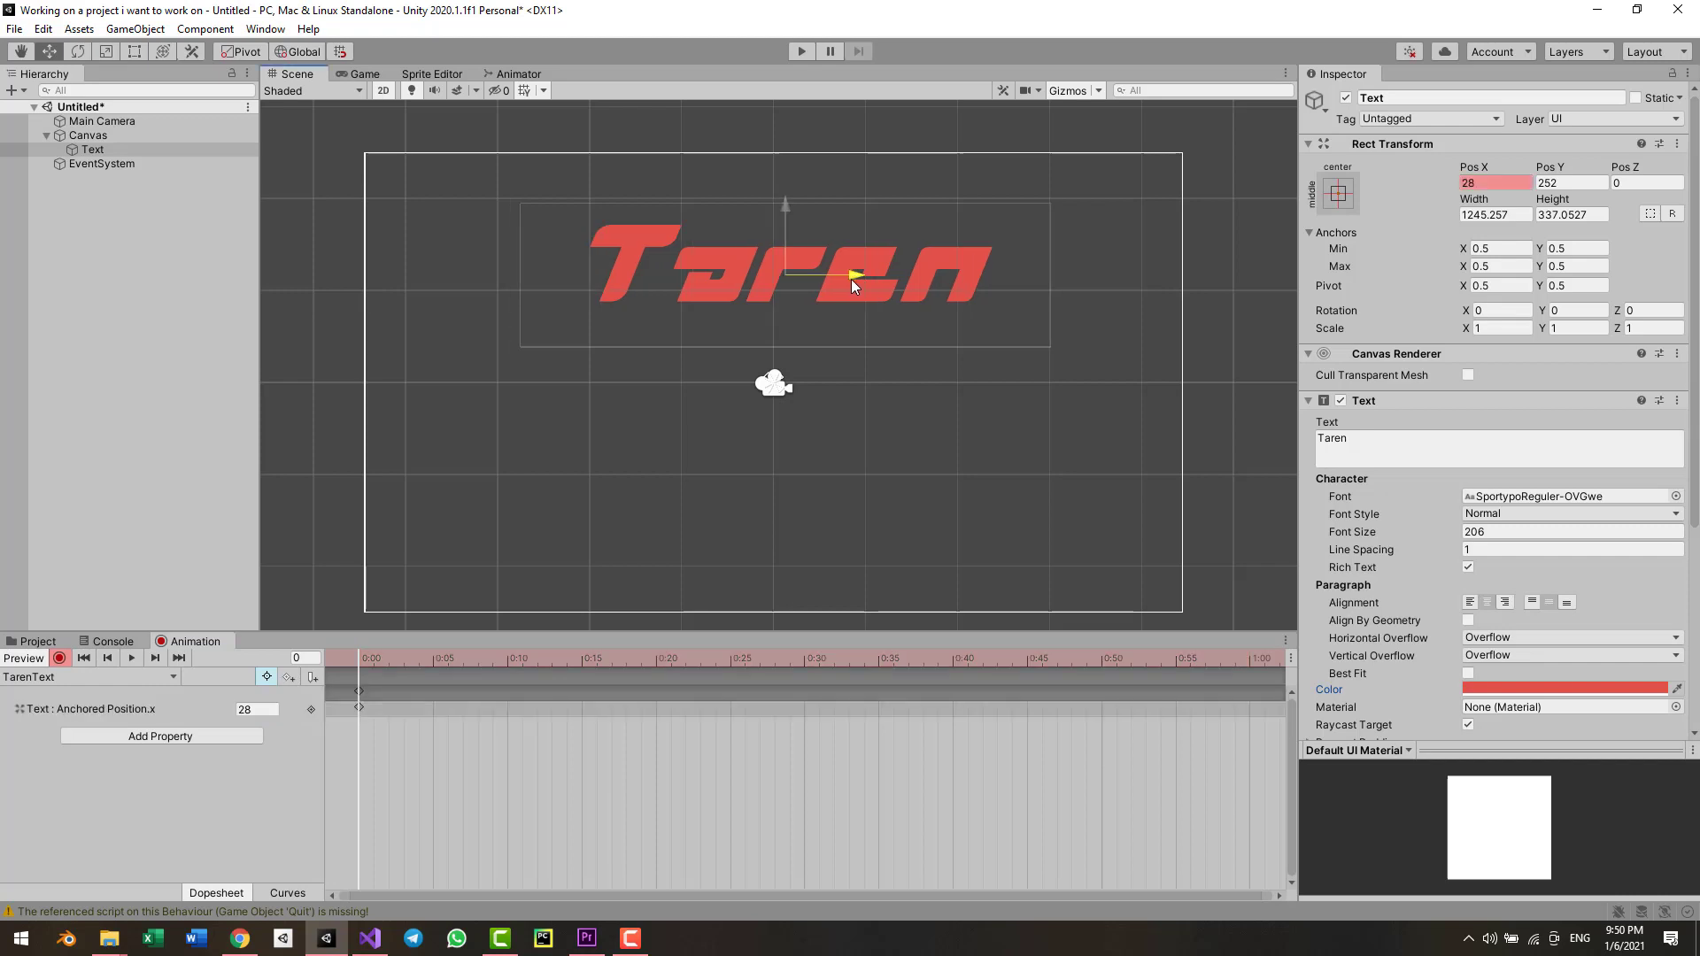
key("ctrl+z")
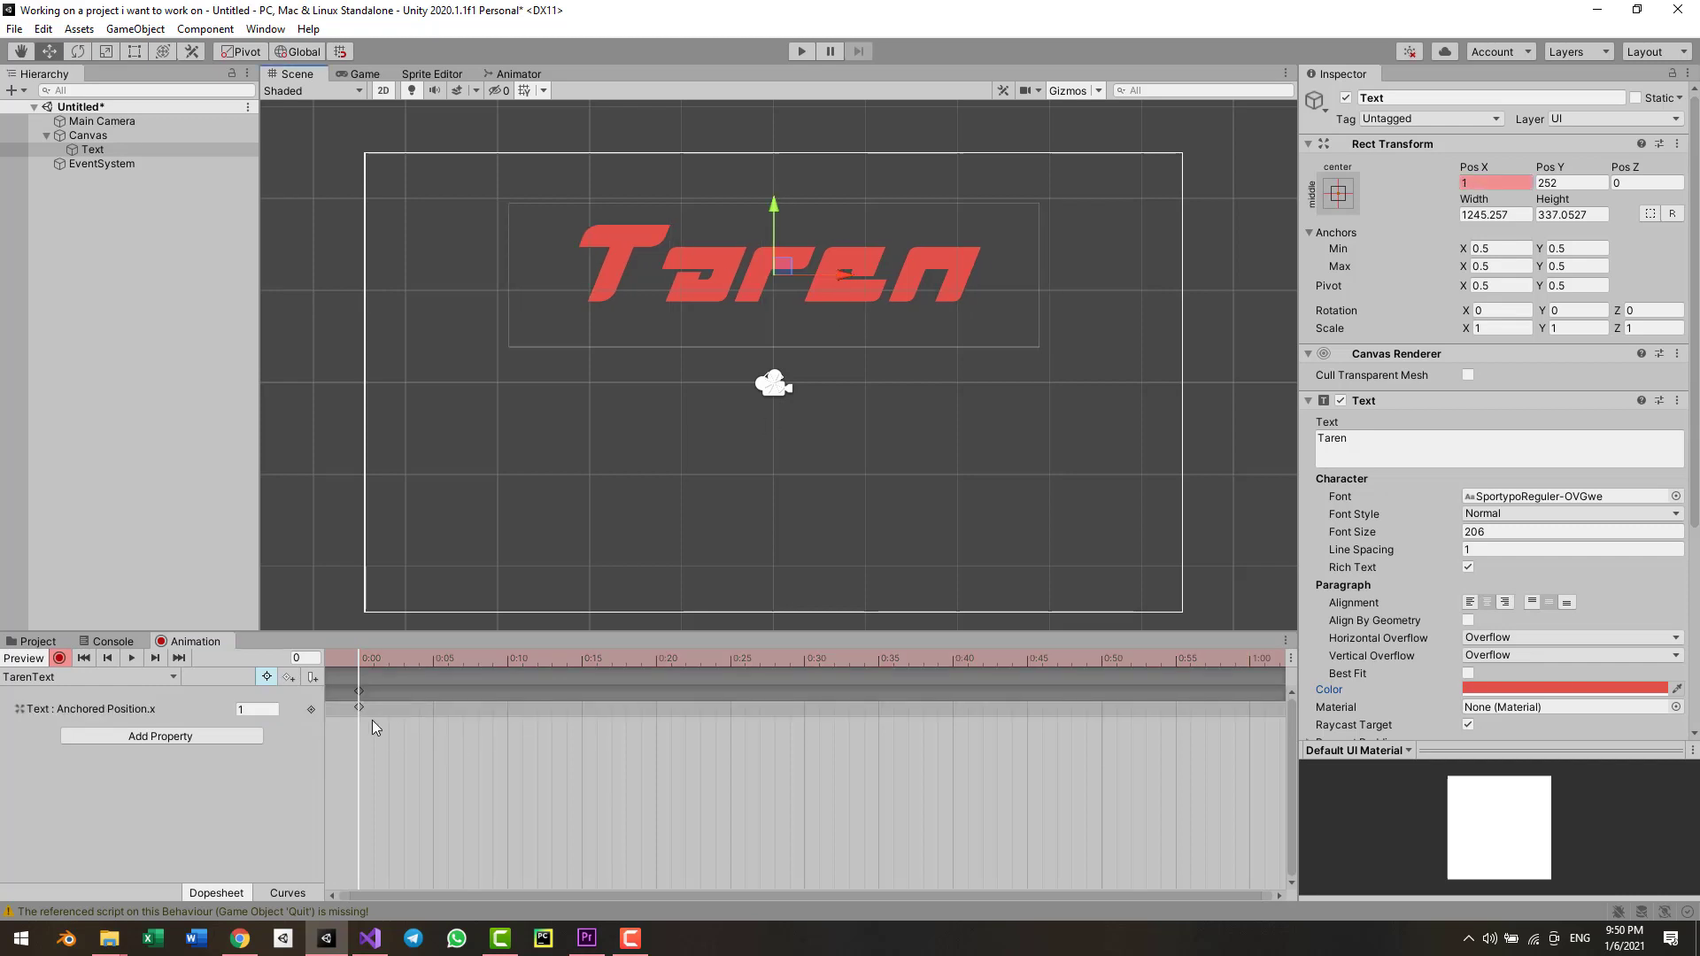
left_click_drag(359, 707, 433, 704)
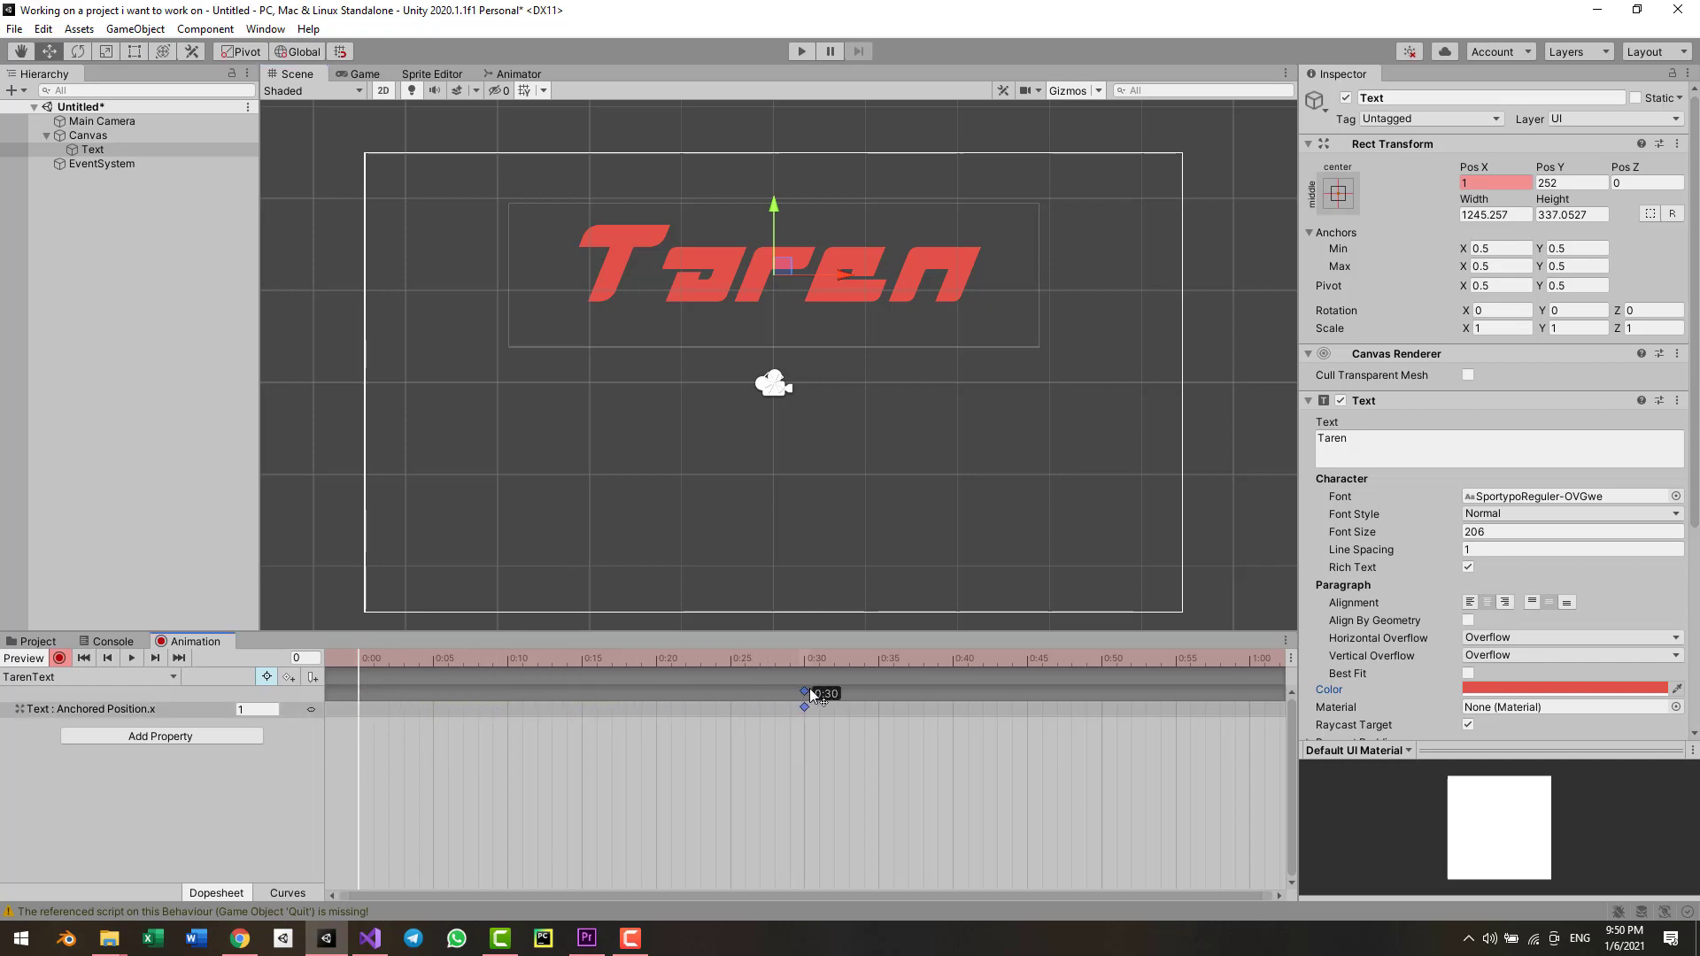
left_click_drag(810, 688, 811, 688)
- Record the title's starting position at frame 0 off the canvas's left side, at Pos X about -1592, and preview the animation
left_click_drag(843, 278, 171, 336)
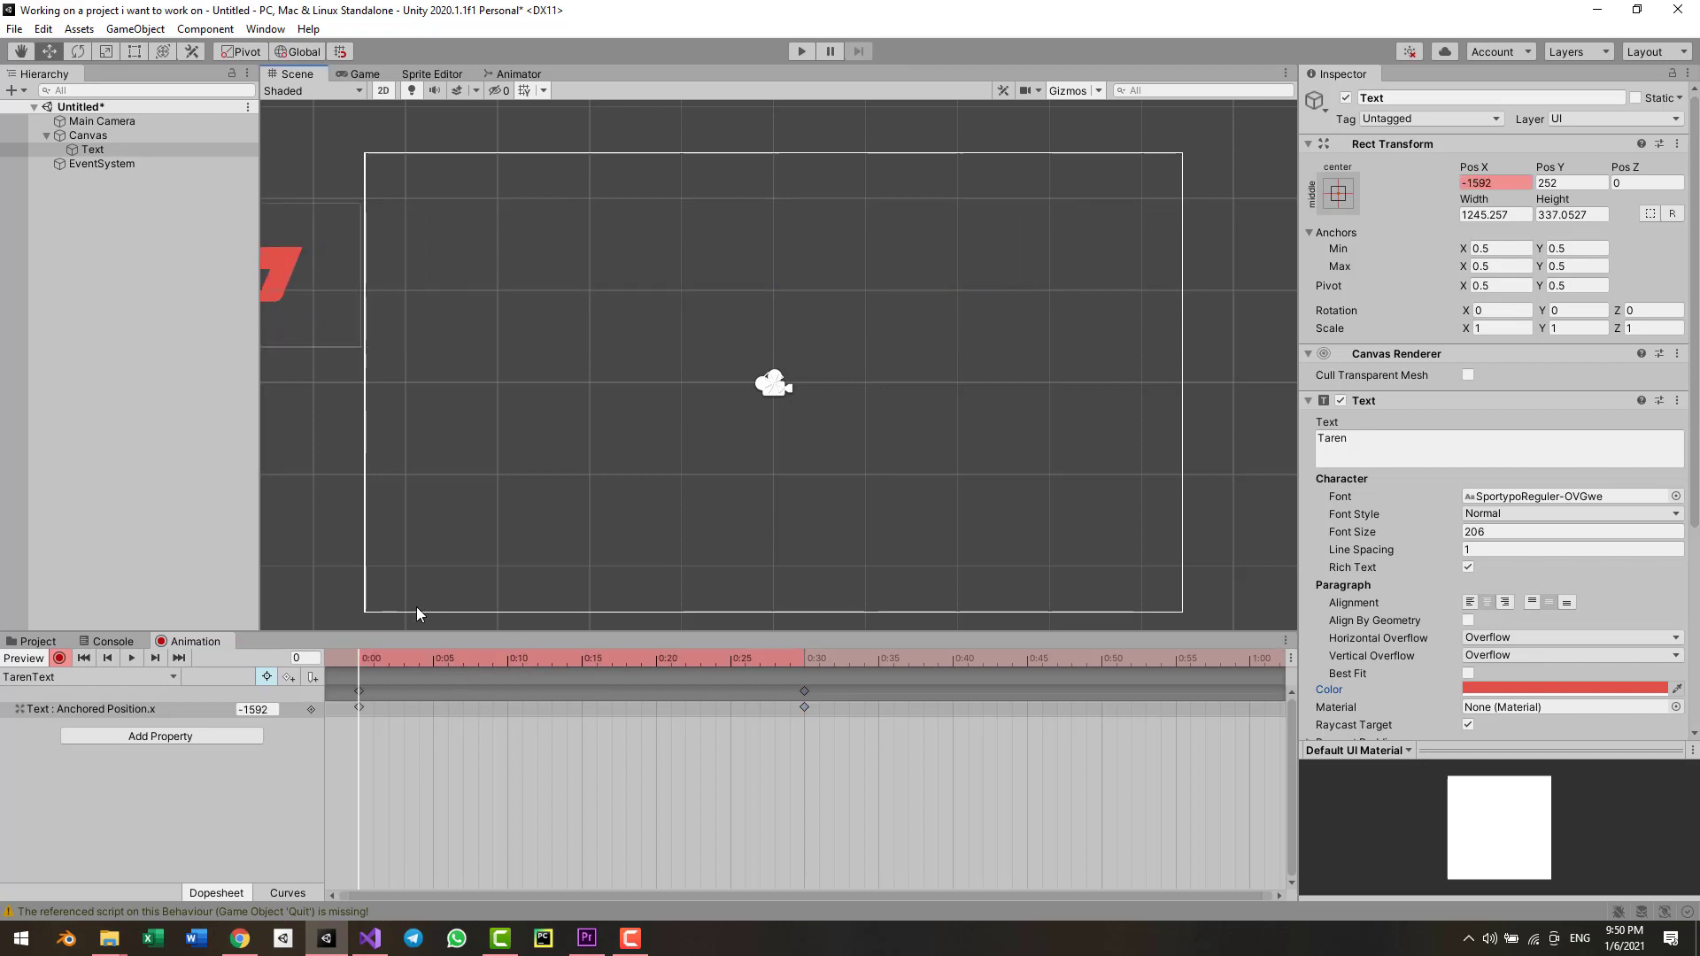
left_click(550, 754)
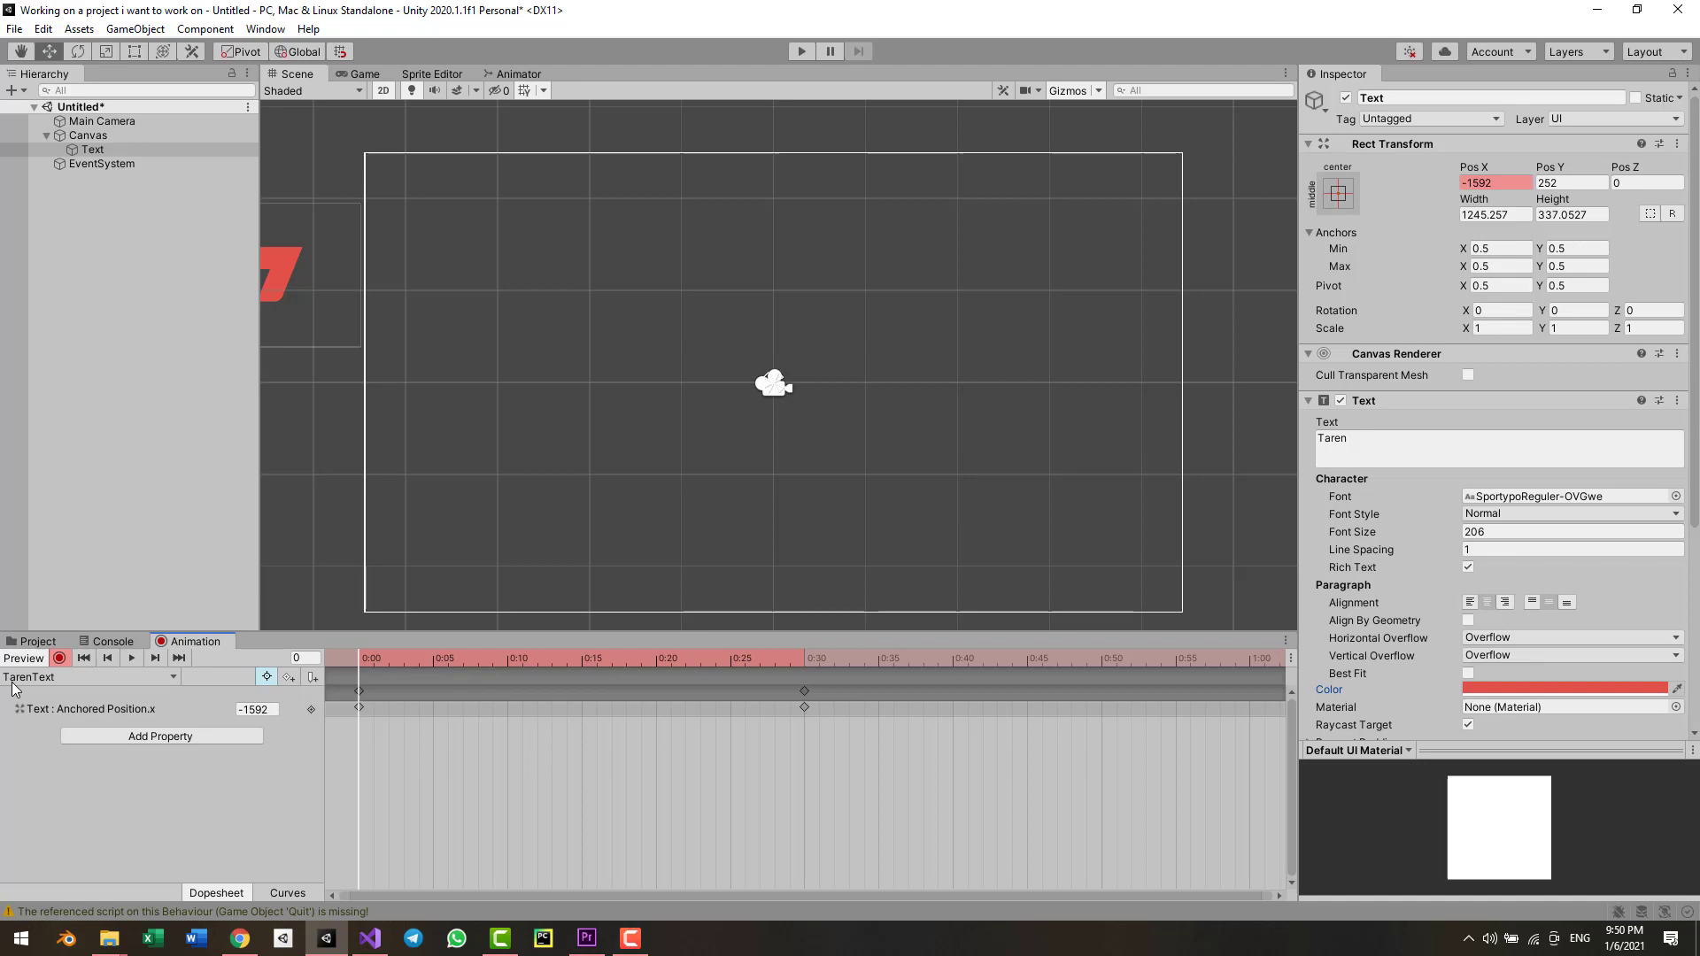
left_click(138, 657)
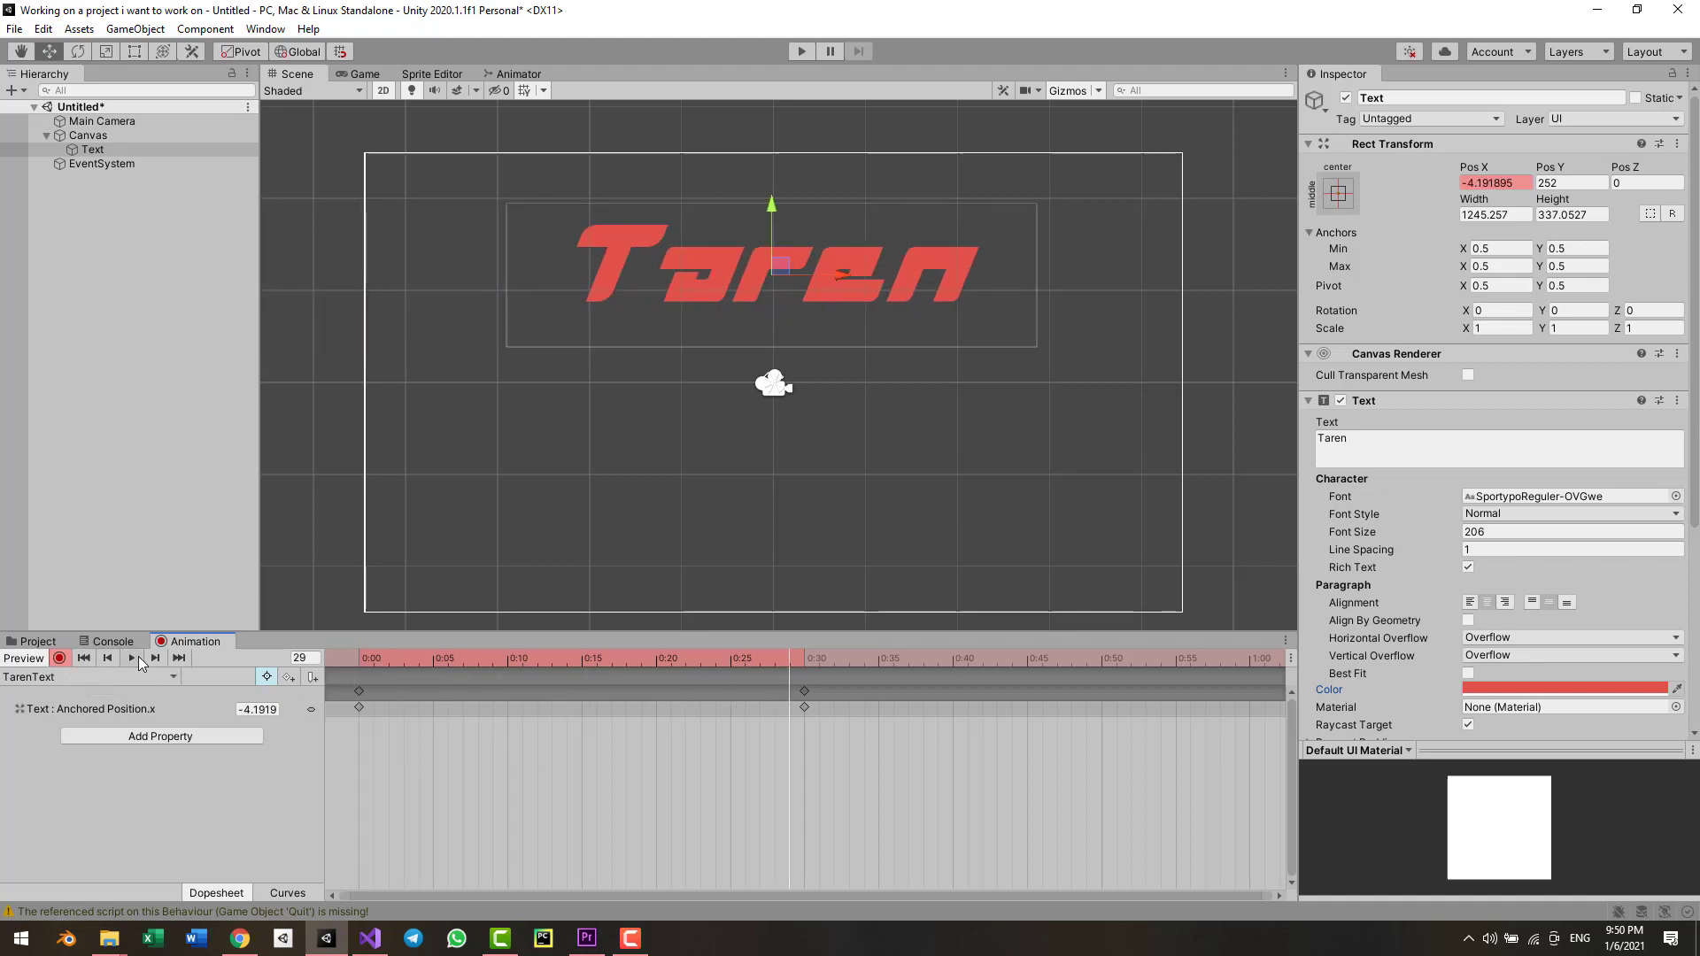
- Slow down the title's slide-in by trying its end keyframe at 0:45, previewing it, and placing the keyframe at 0:40
left_click(805, 691)
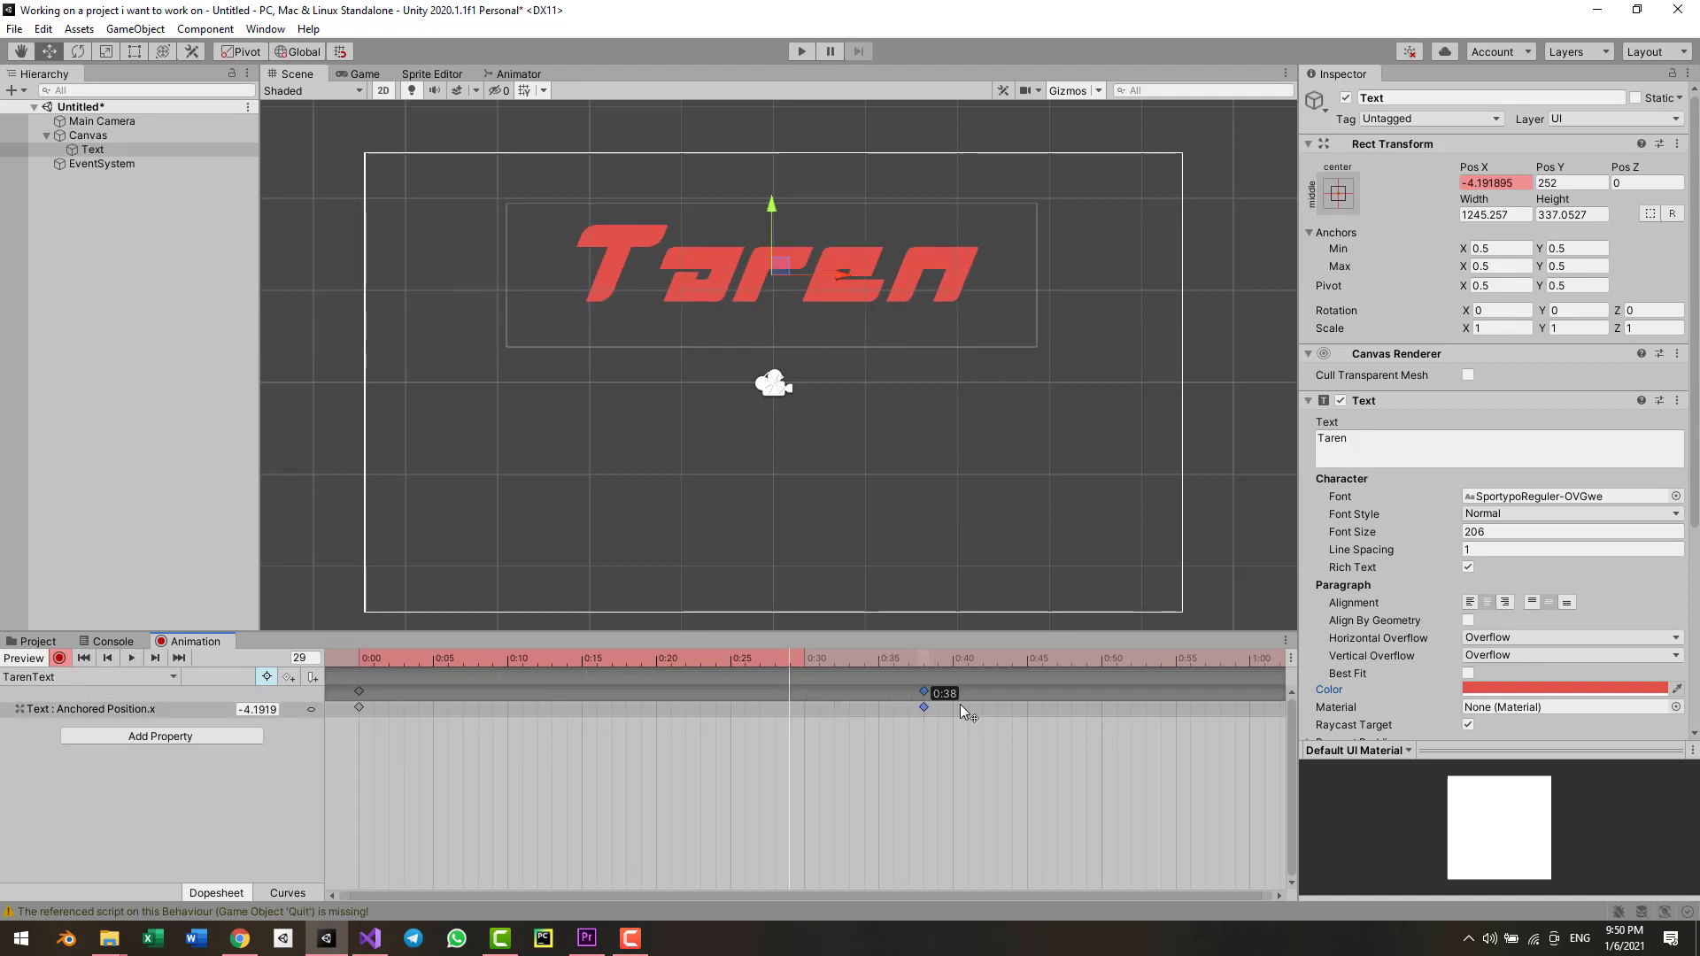
left_click_drag(1016, 702, 1028, 701)
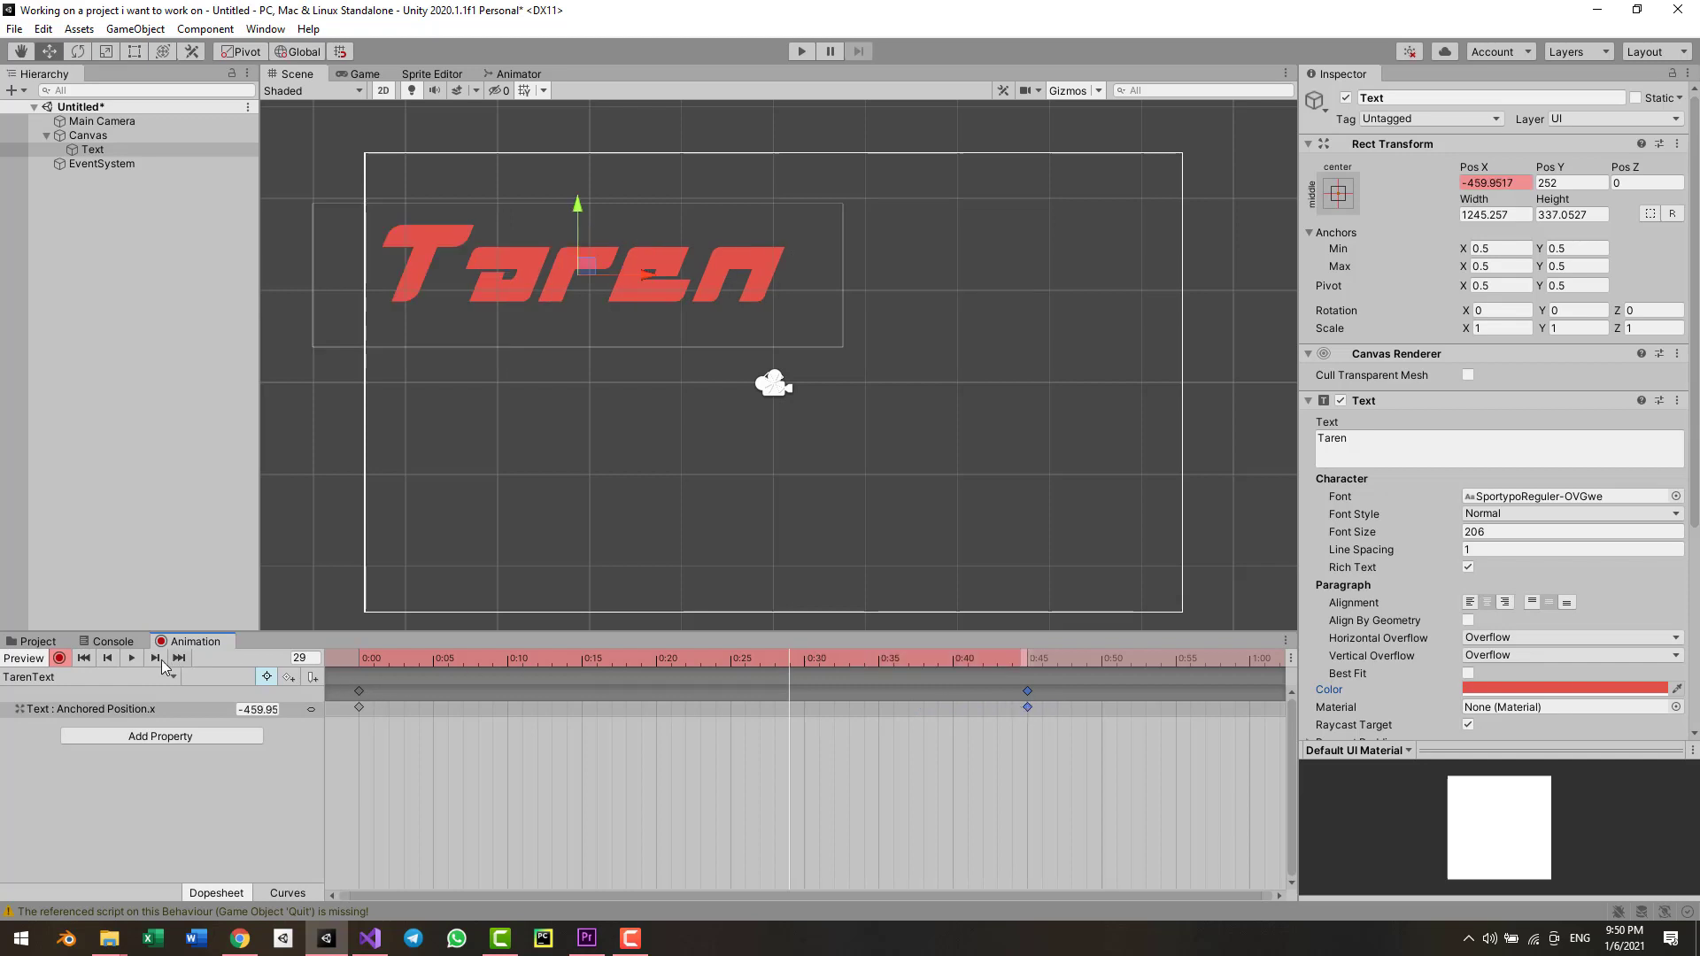
left_click(131, 659)
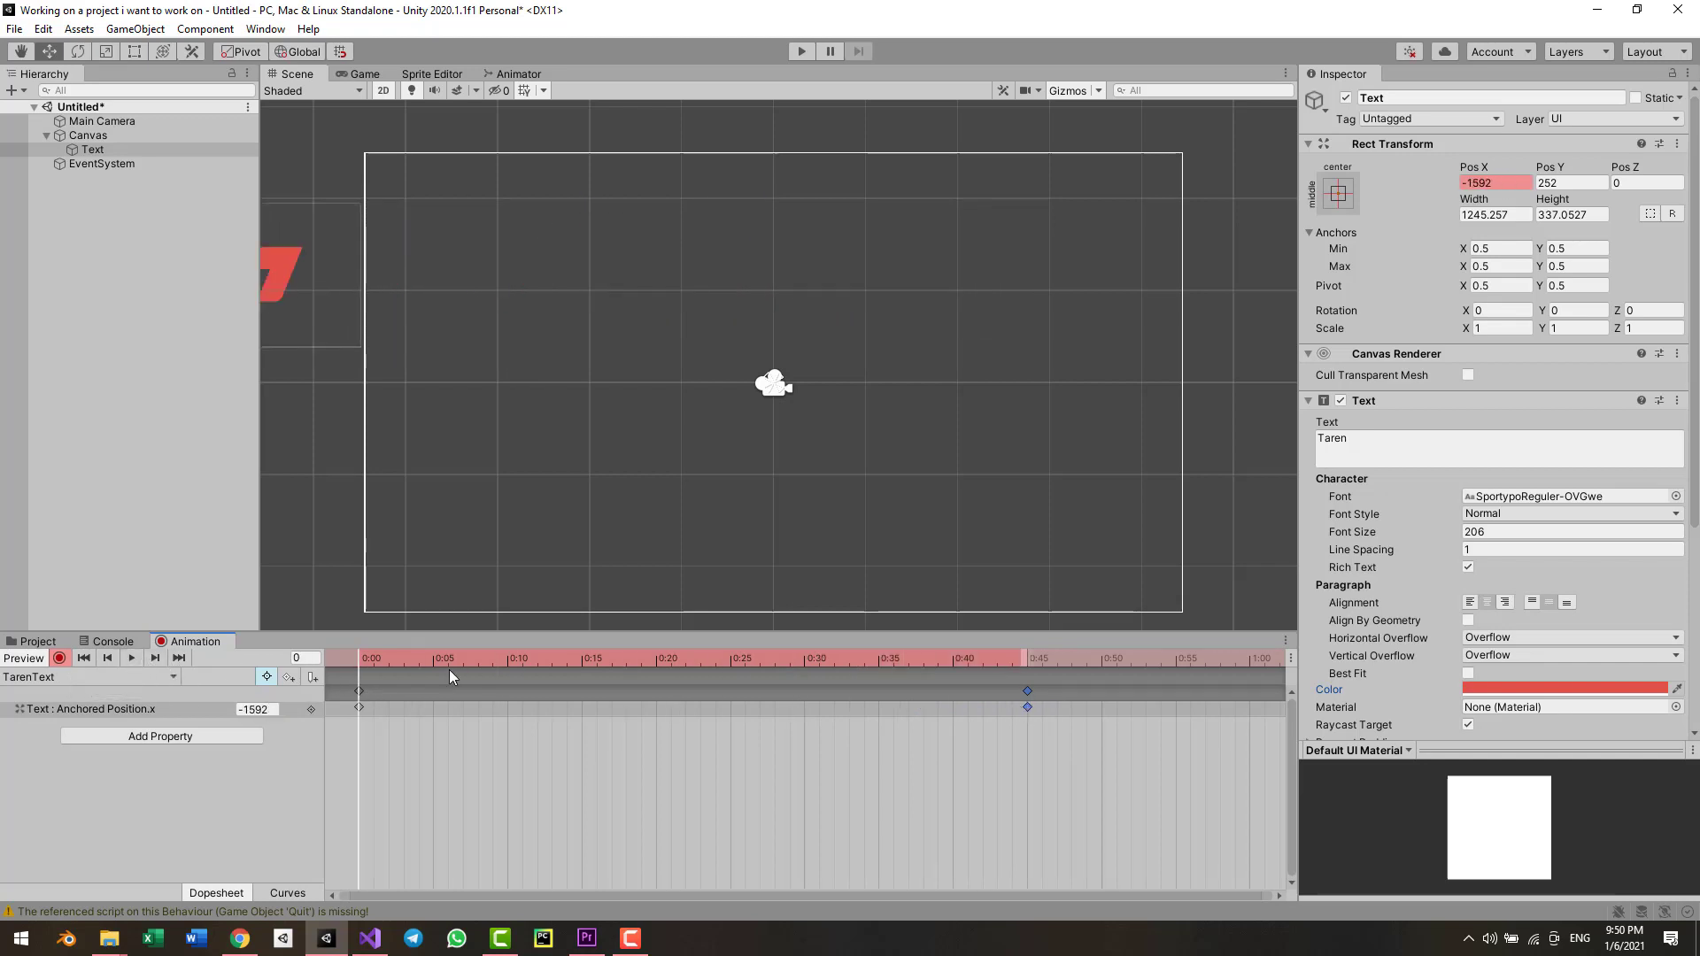
left_click_drag(1027, 708, 955, 708)
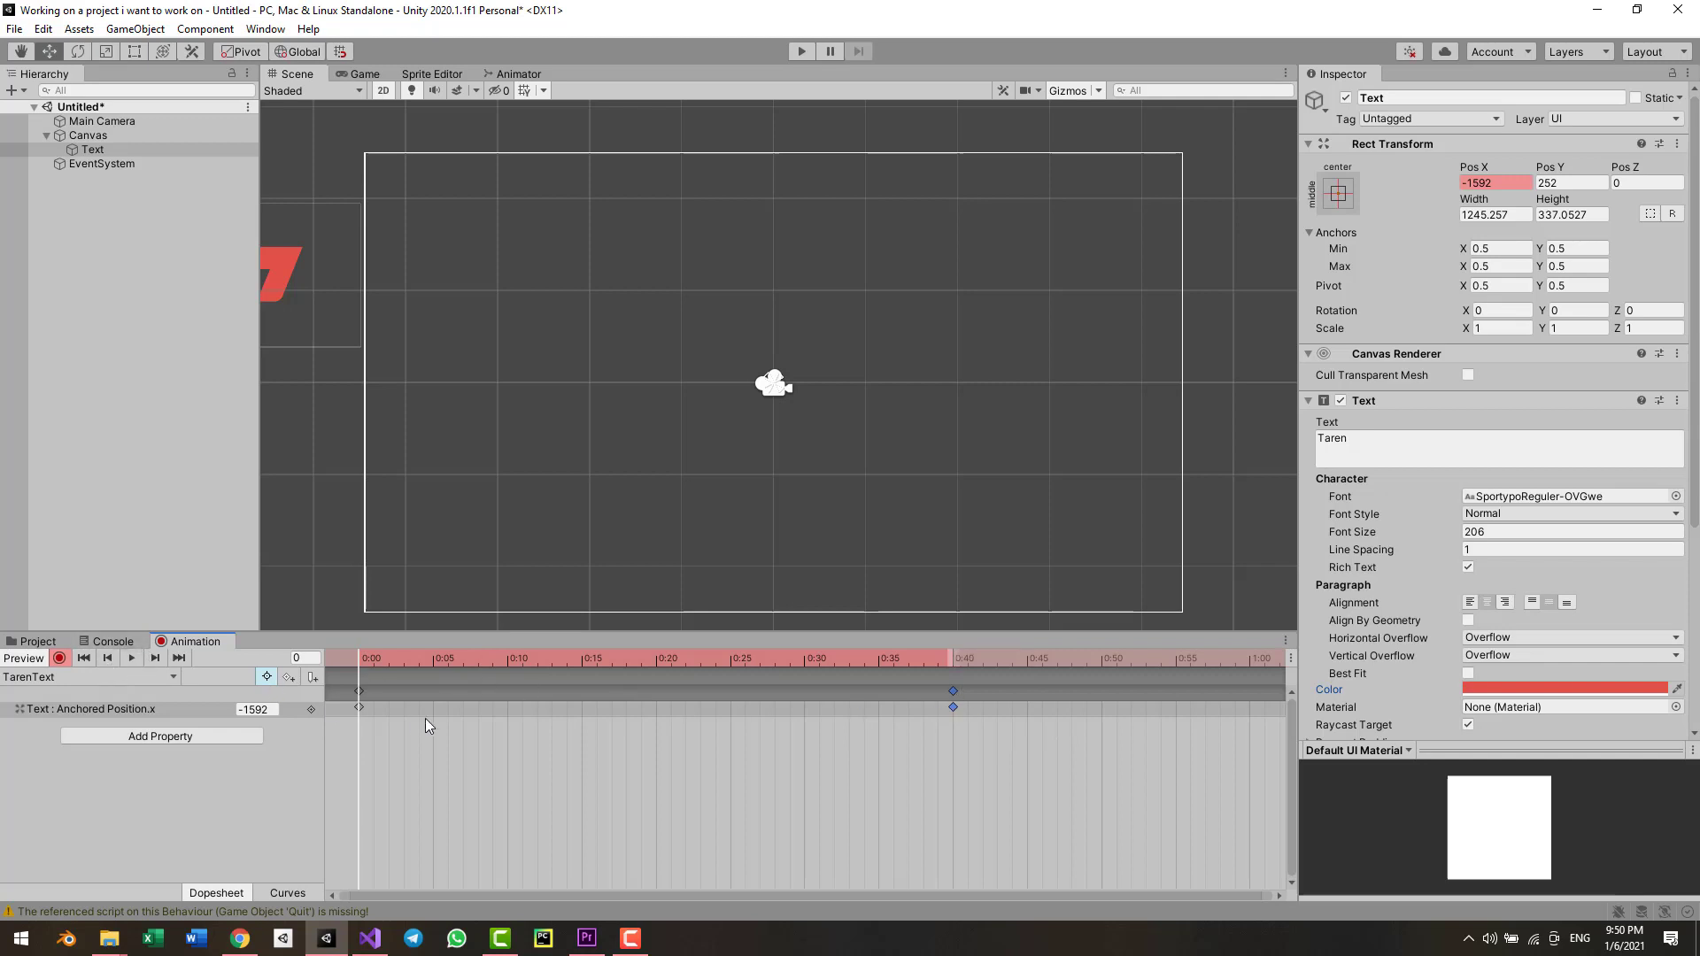
left_click(379, 715)
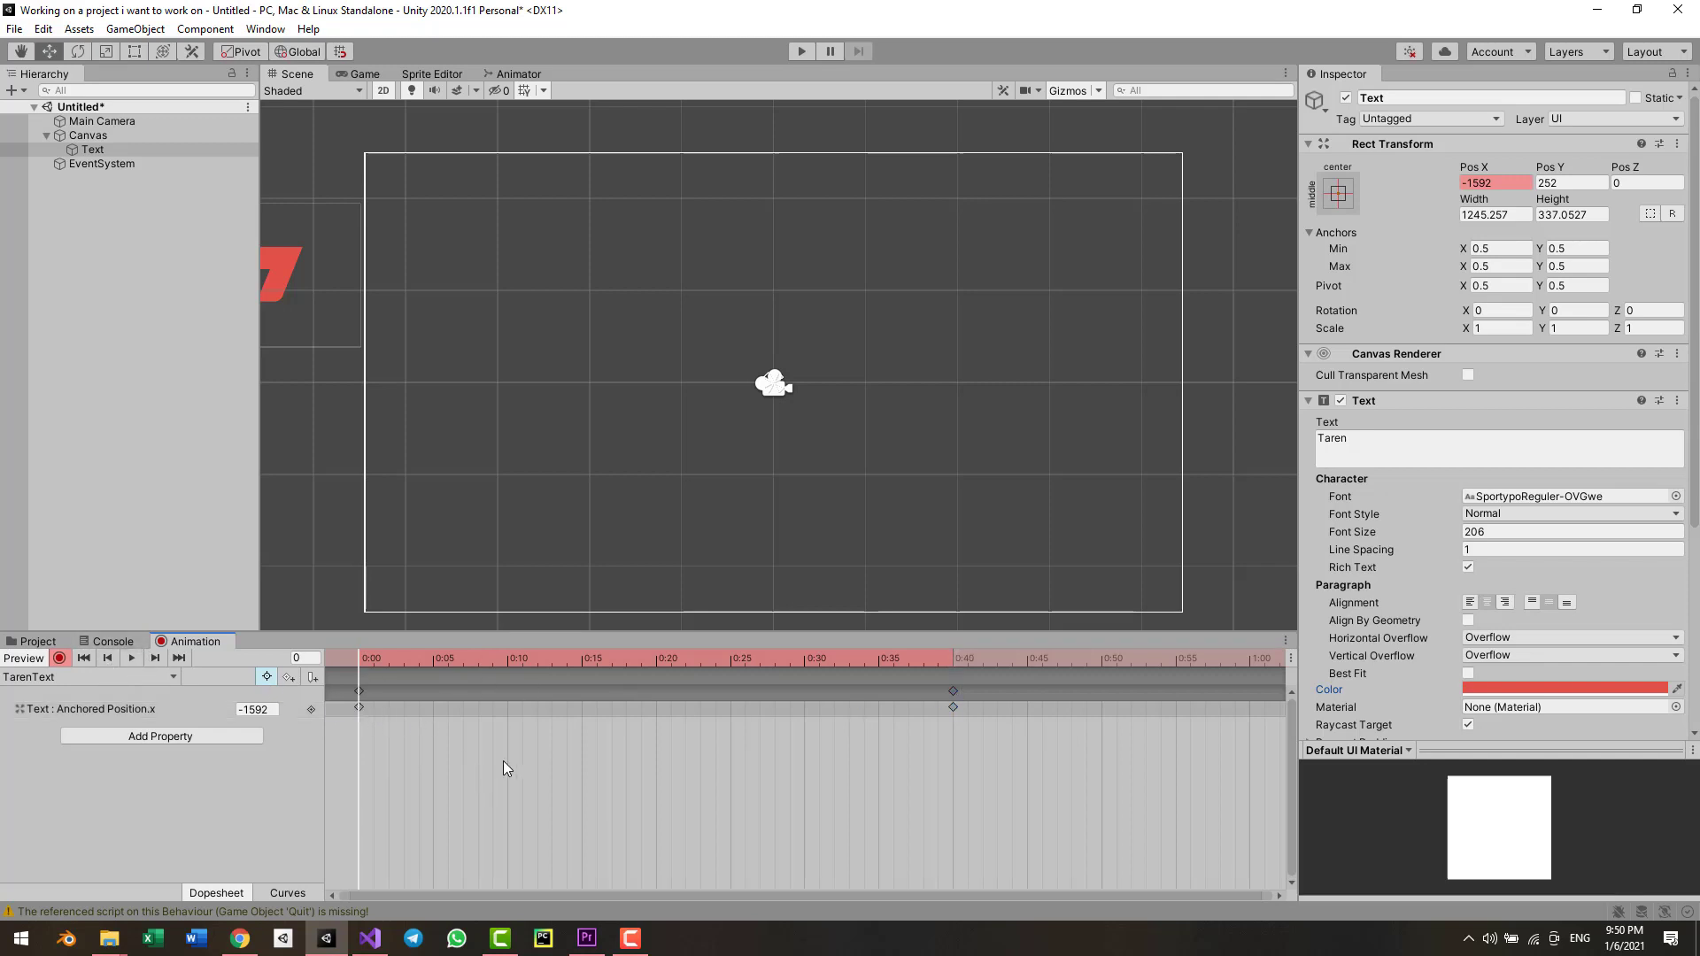
- Examine the title's slide-in across the canvas by scrubbing the timeline from the start keyframe to the 0:40 keyframe
left_click_drag(553, 765, 610, 847)
middle_click_drag(671, 519, 710, 483)
scroll(711, 483, "down", 1)
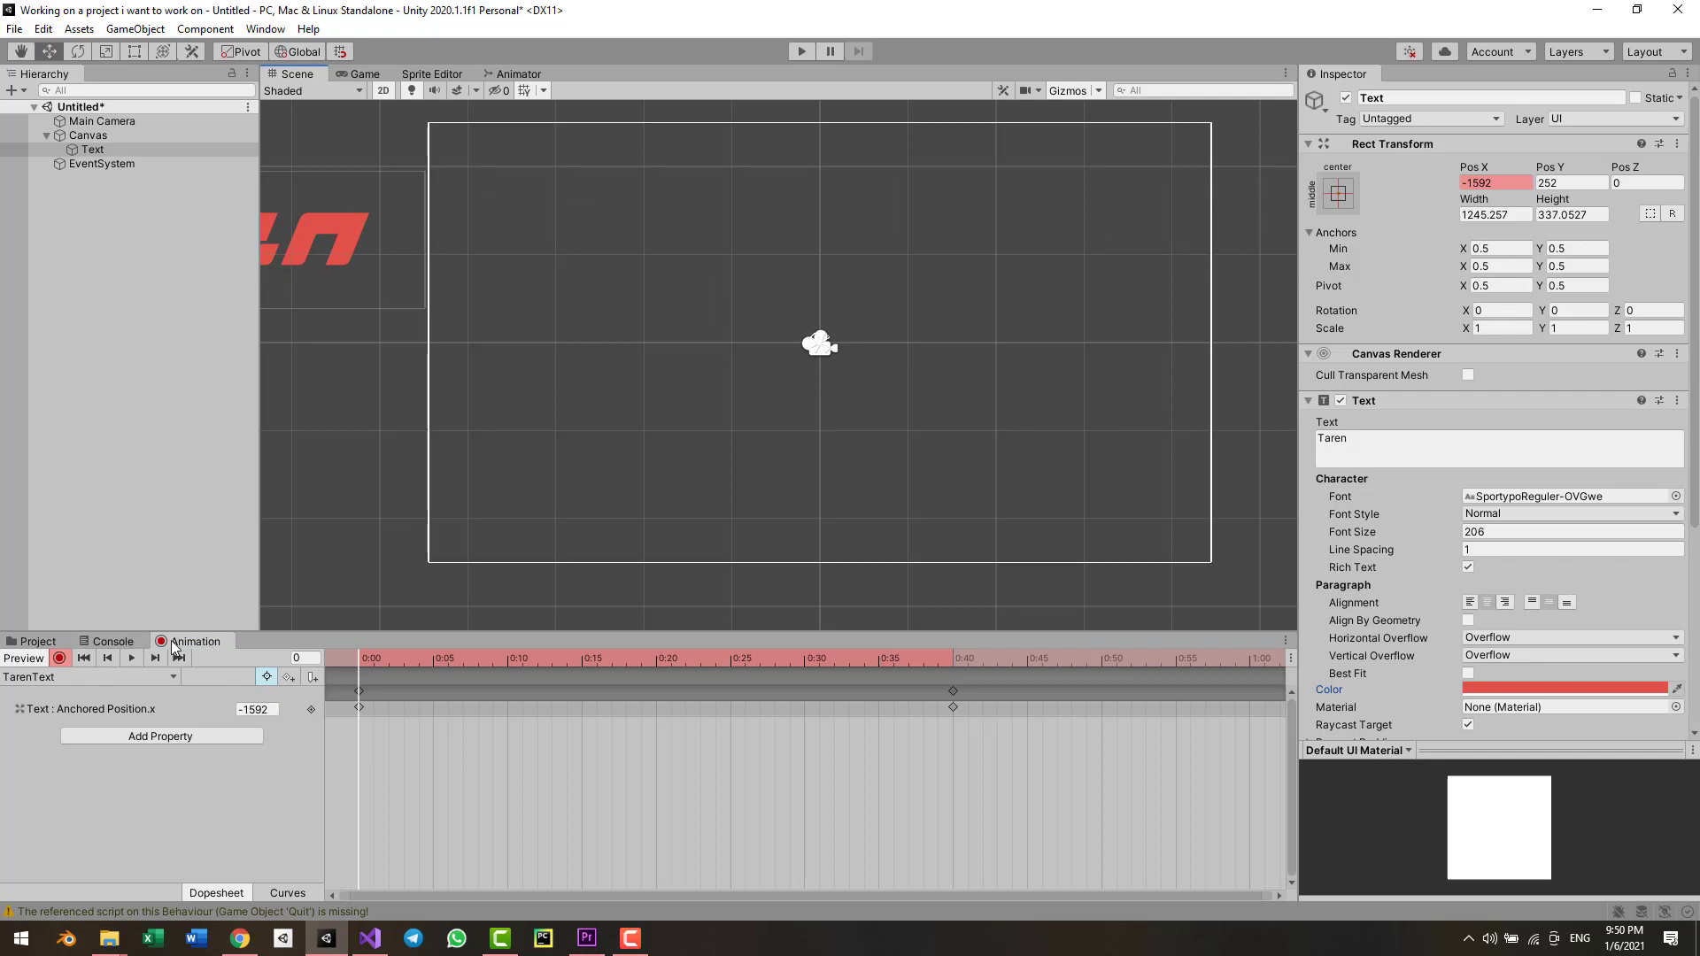
scroll(665, 423, "down", 4)
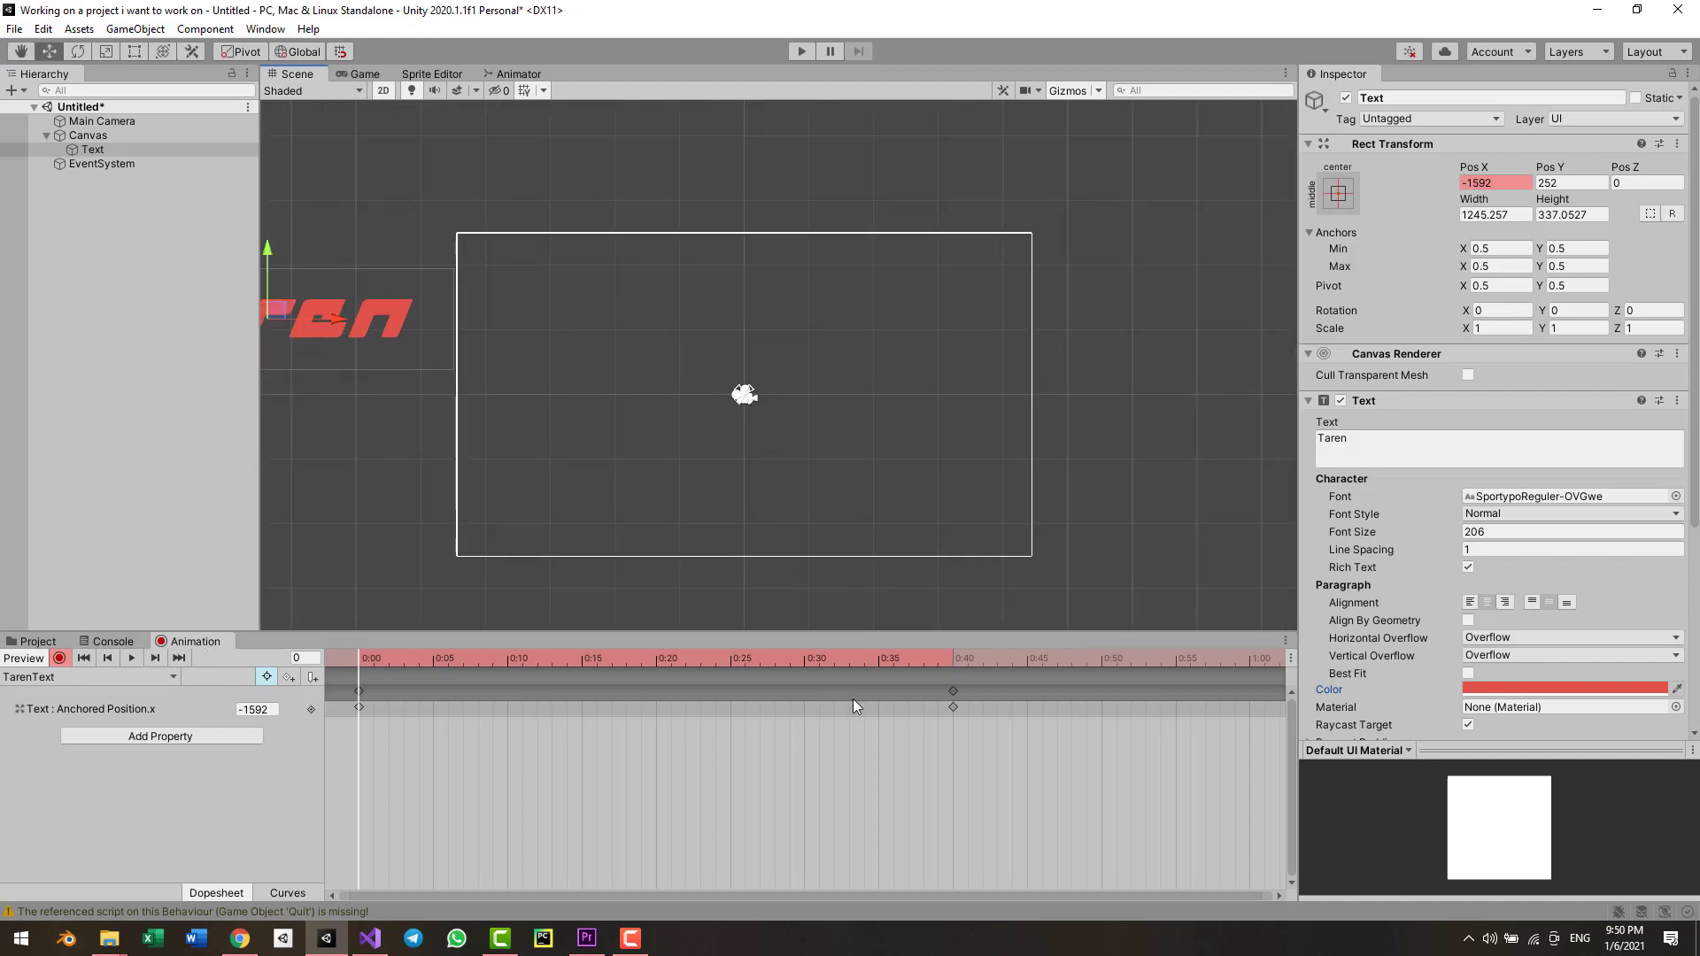
left_click(360, 706)
left_click(359, 708)
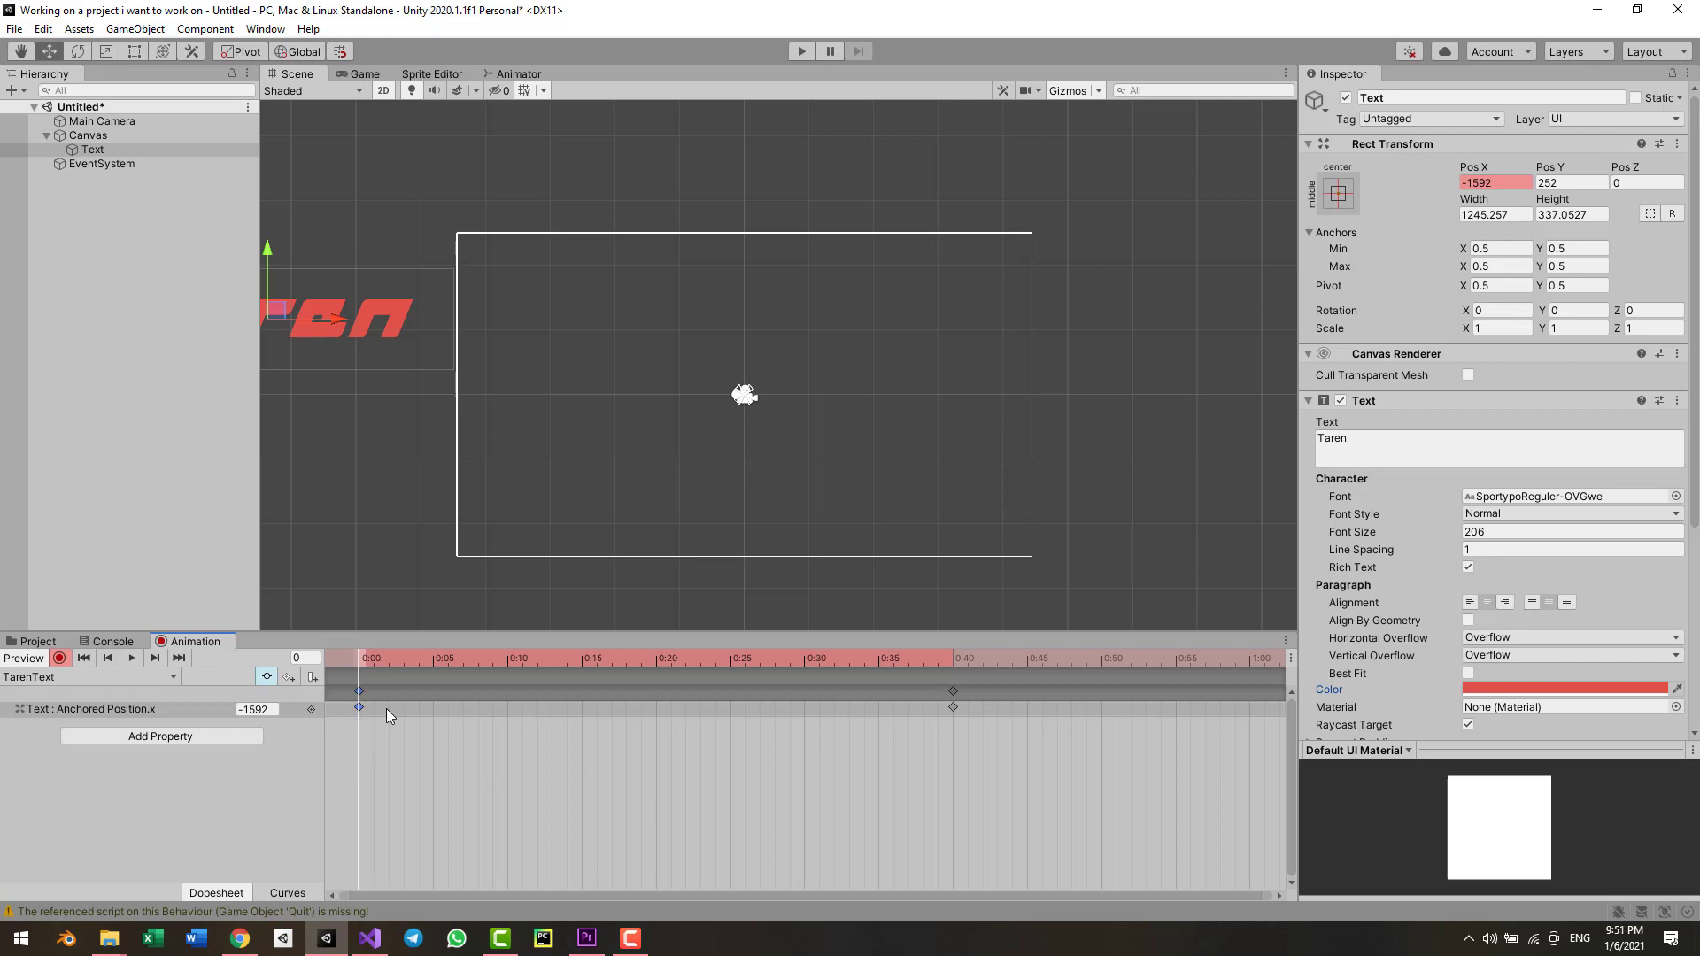
left_click_drag(404, 660, 354, 684)
left_click_drag(894, 657, 951, 720)
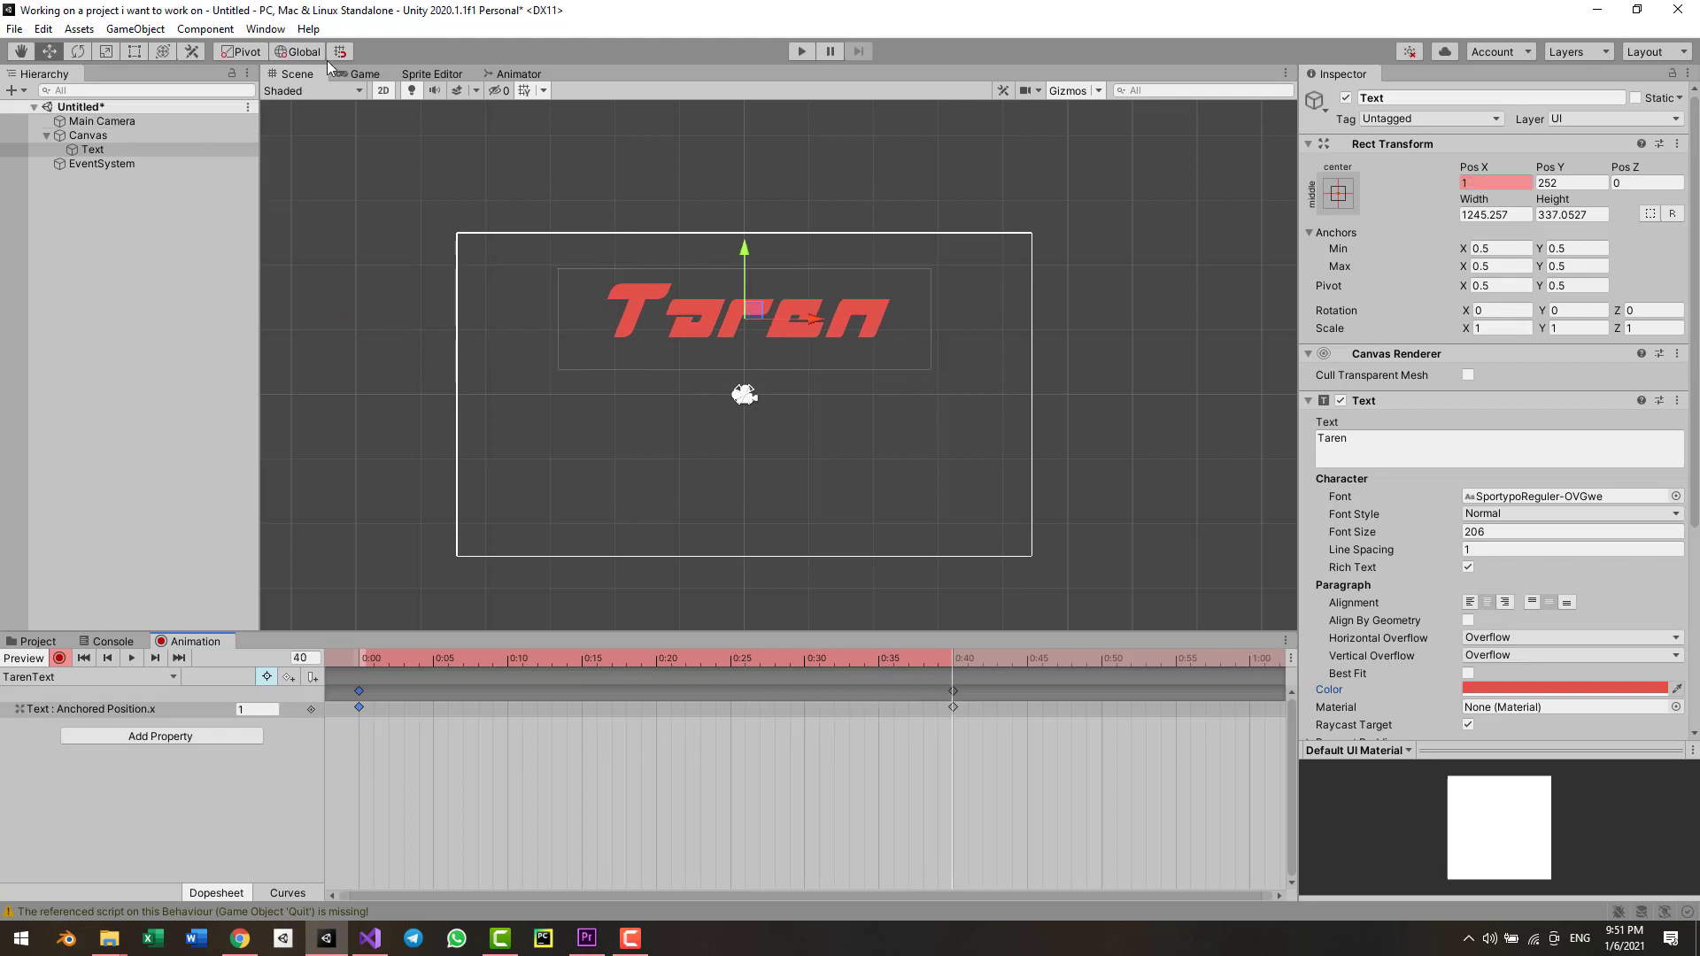
- Align the TarenText state beside Any State in the Animator graph and stop recording the animation
left_click(532, 72)
left_click(870, 232)
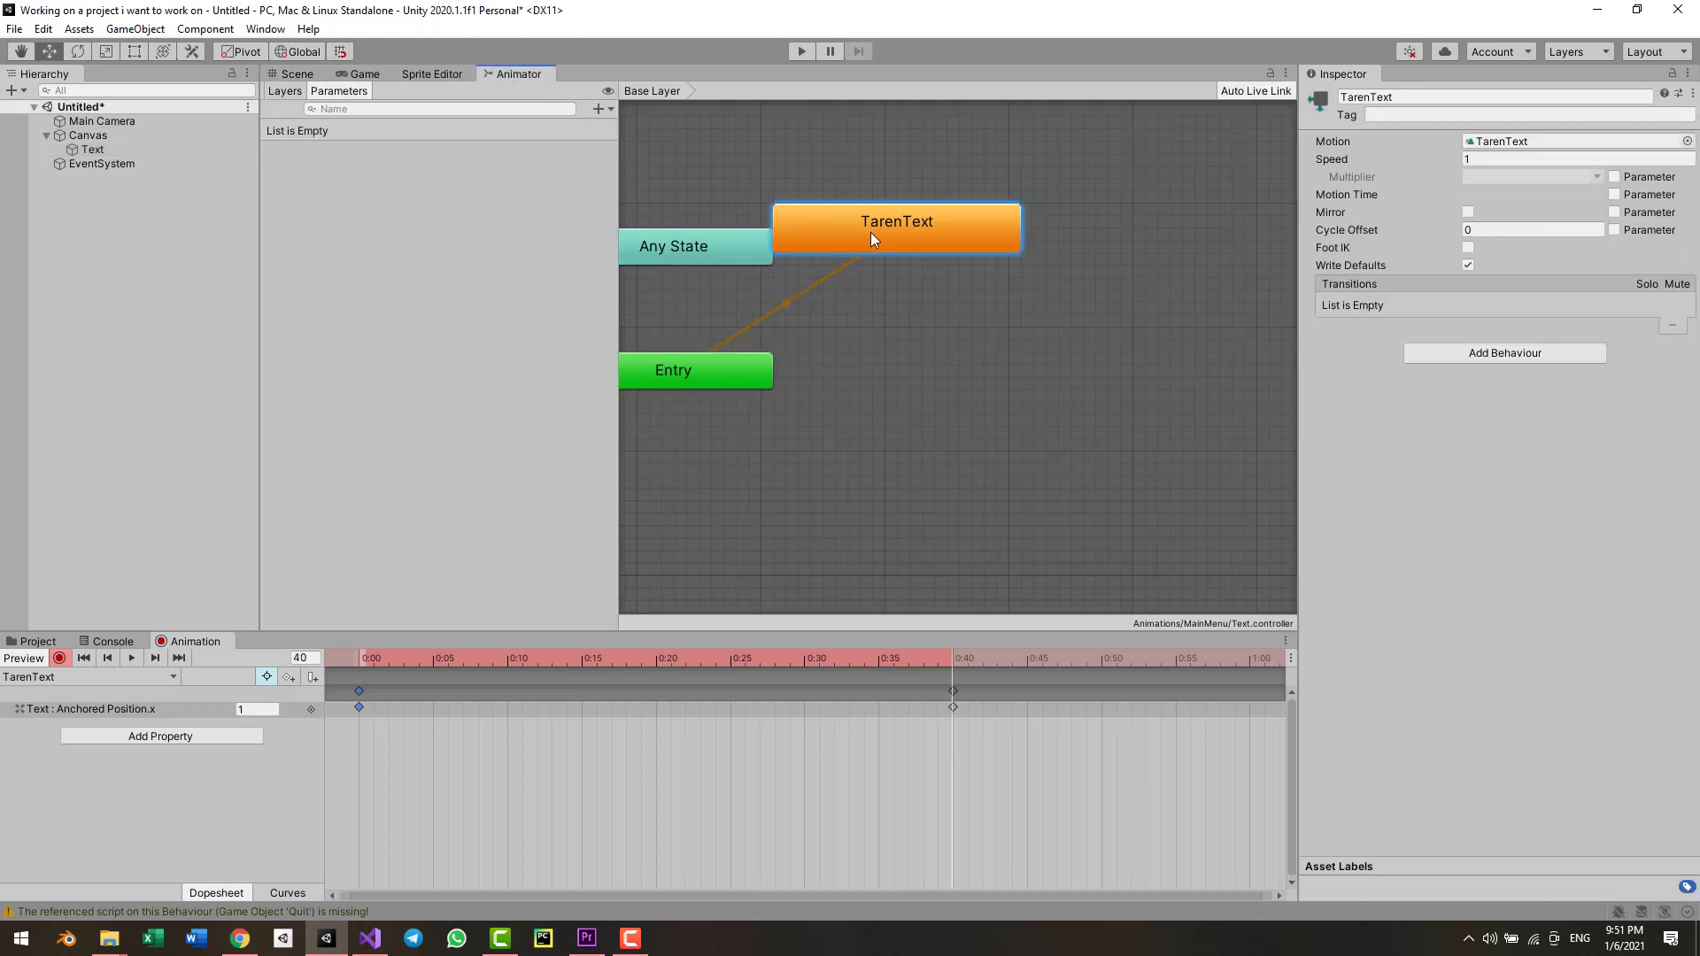
left_click_drag(869, 233, 907, 257)
left_click(296, 74)
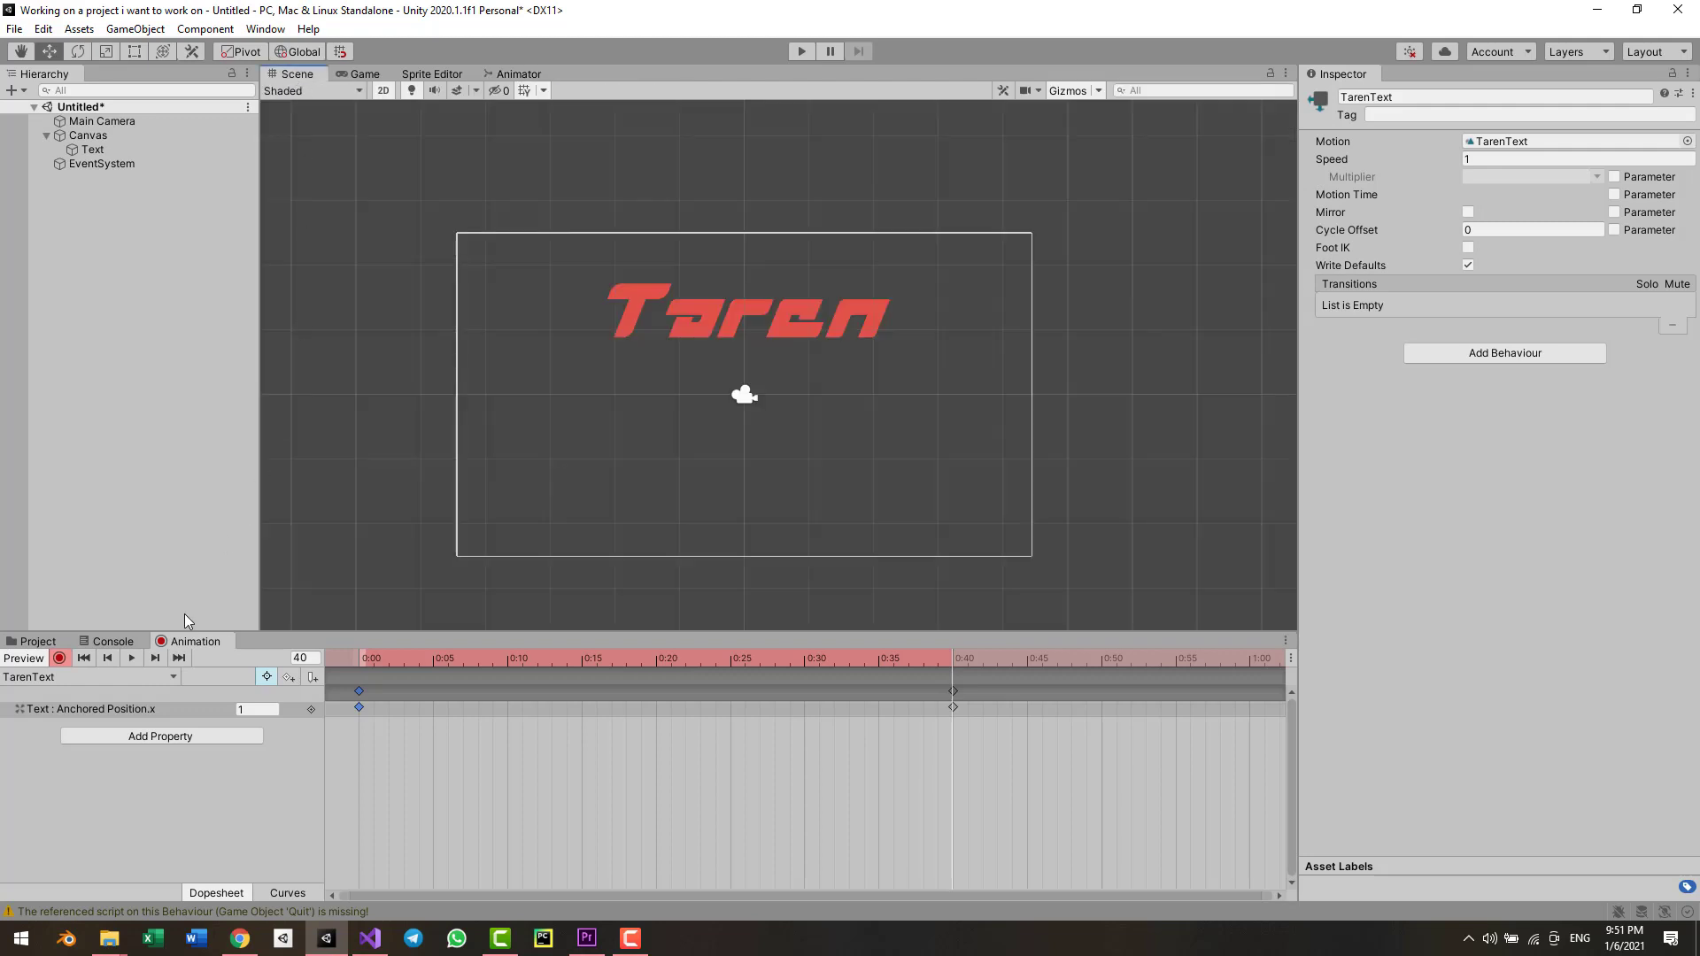
left_click(59, 658)
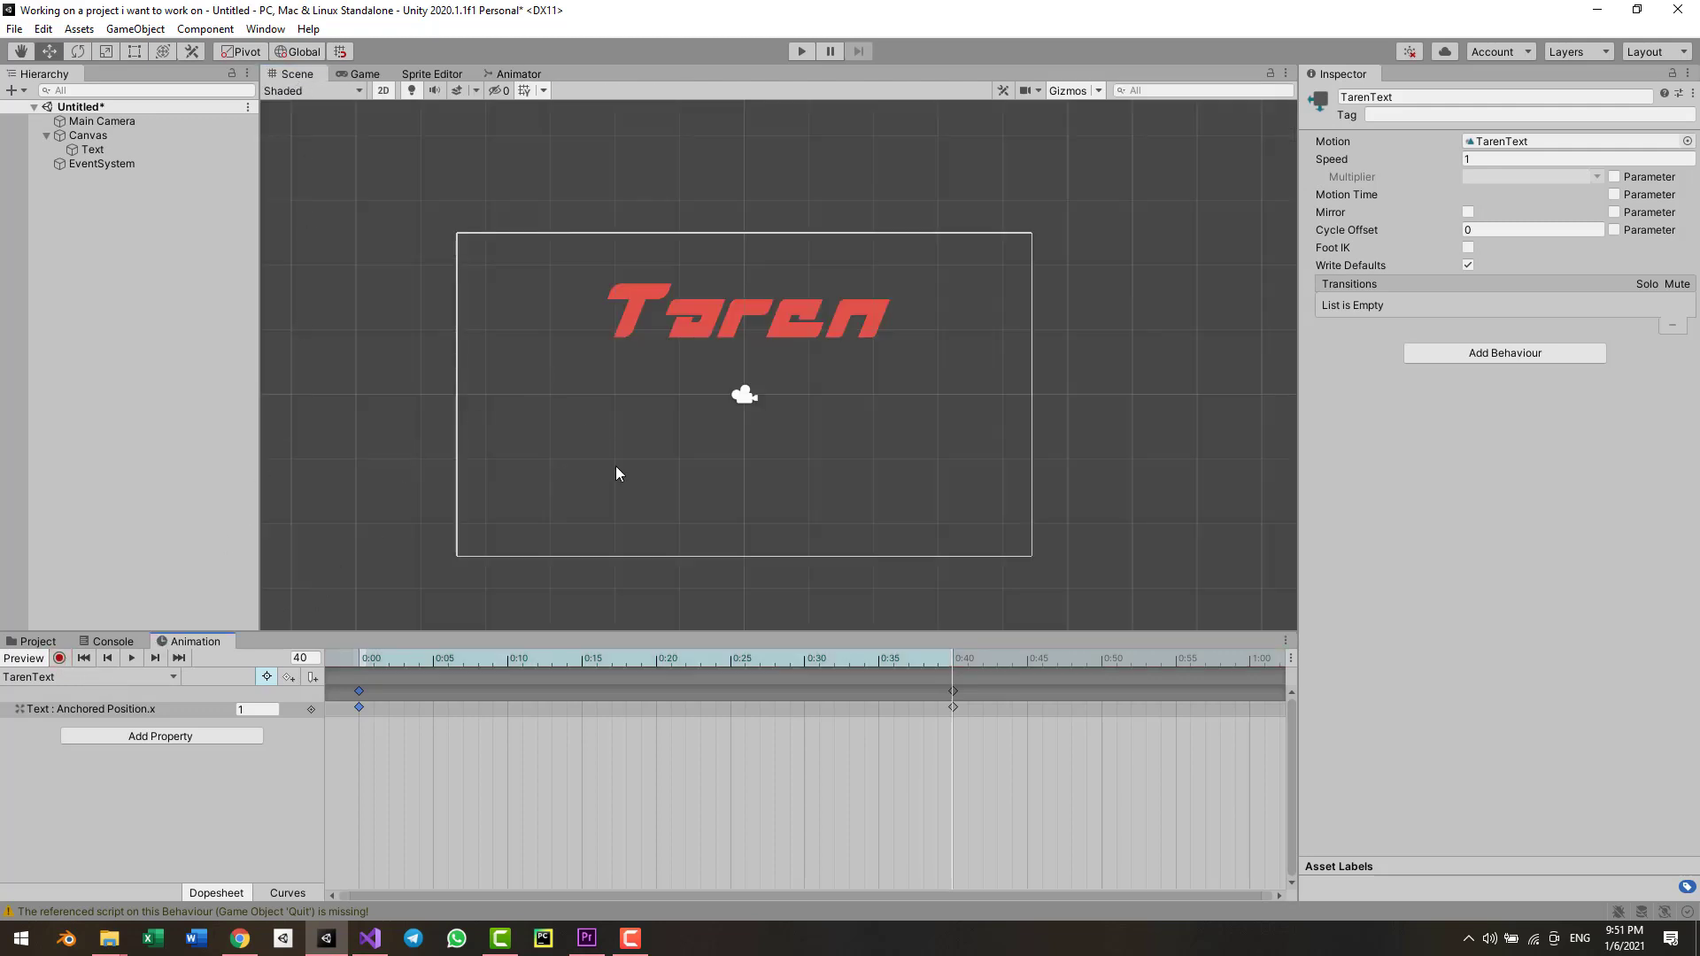
- Preview the title's slide-in in the Game view and test it by running the scene
left_click(363, 74)
left_click(127, 658)
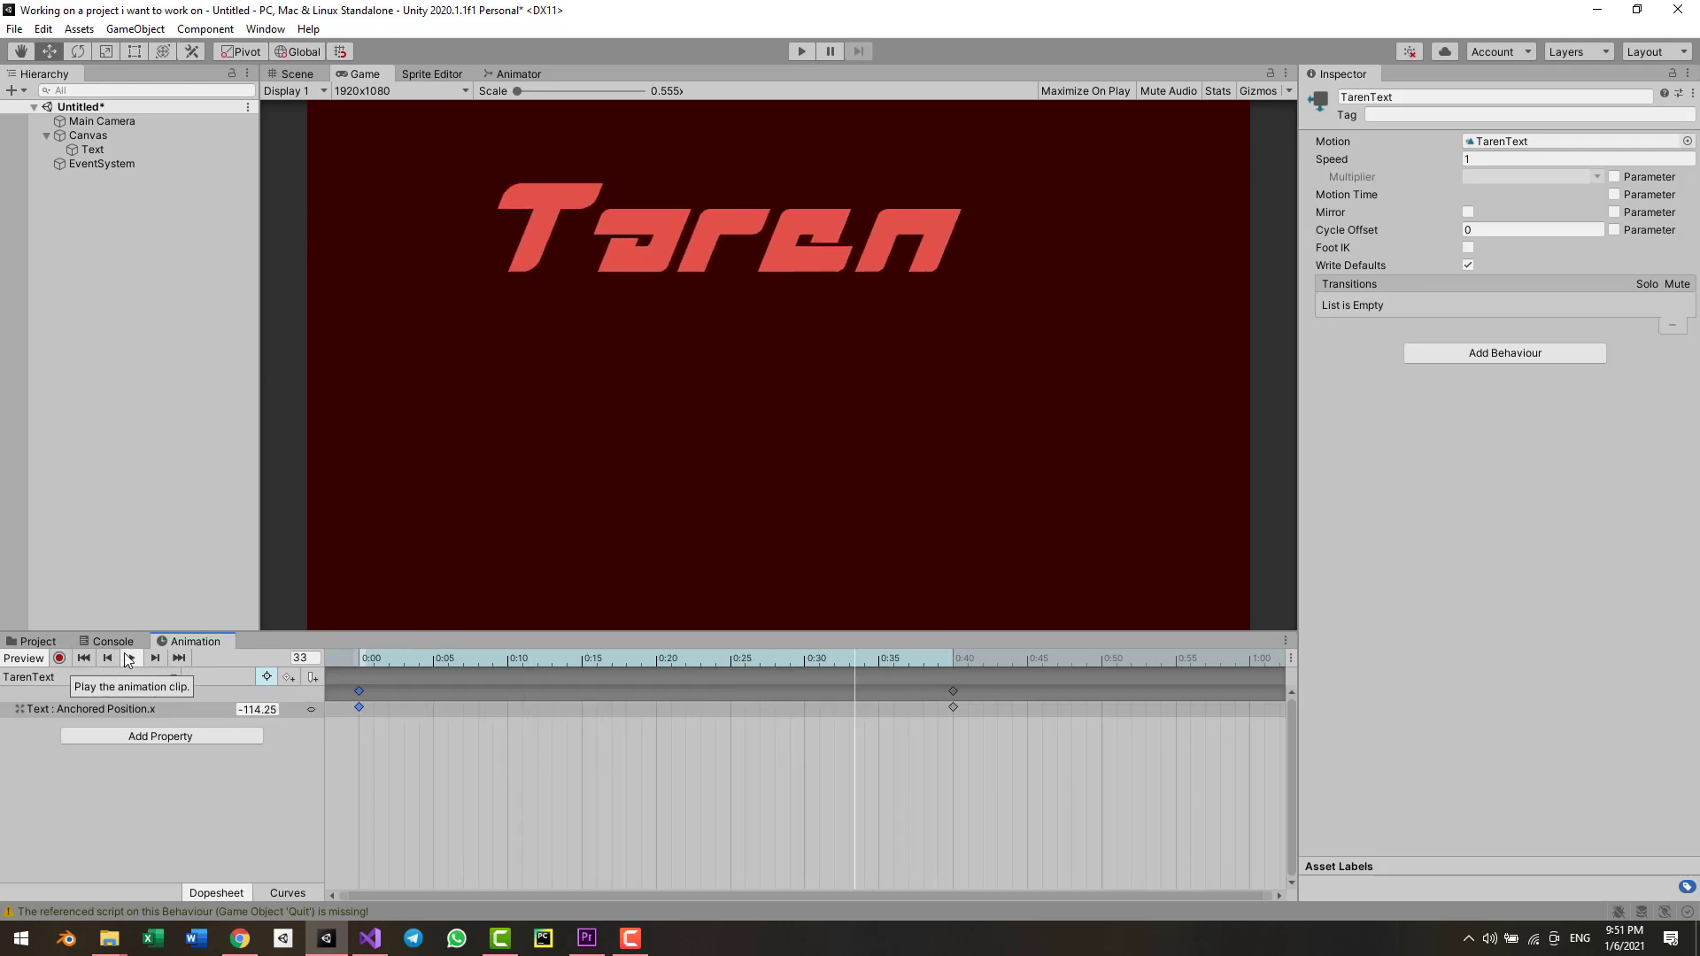
left_click(801, 50)
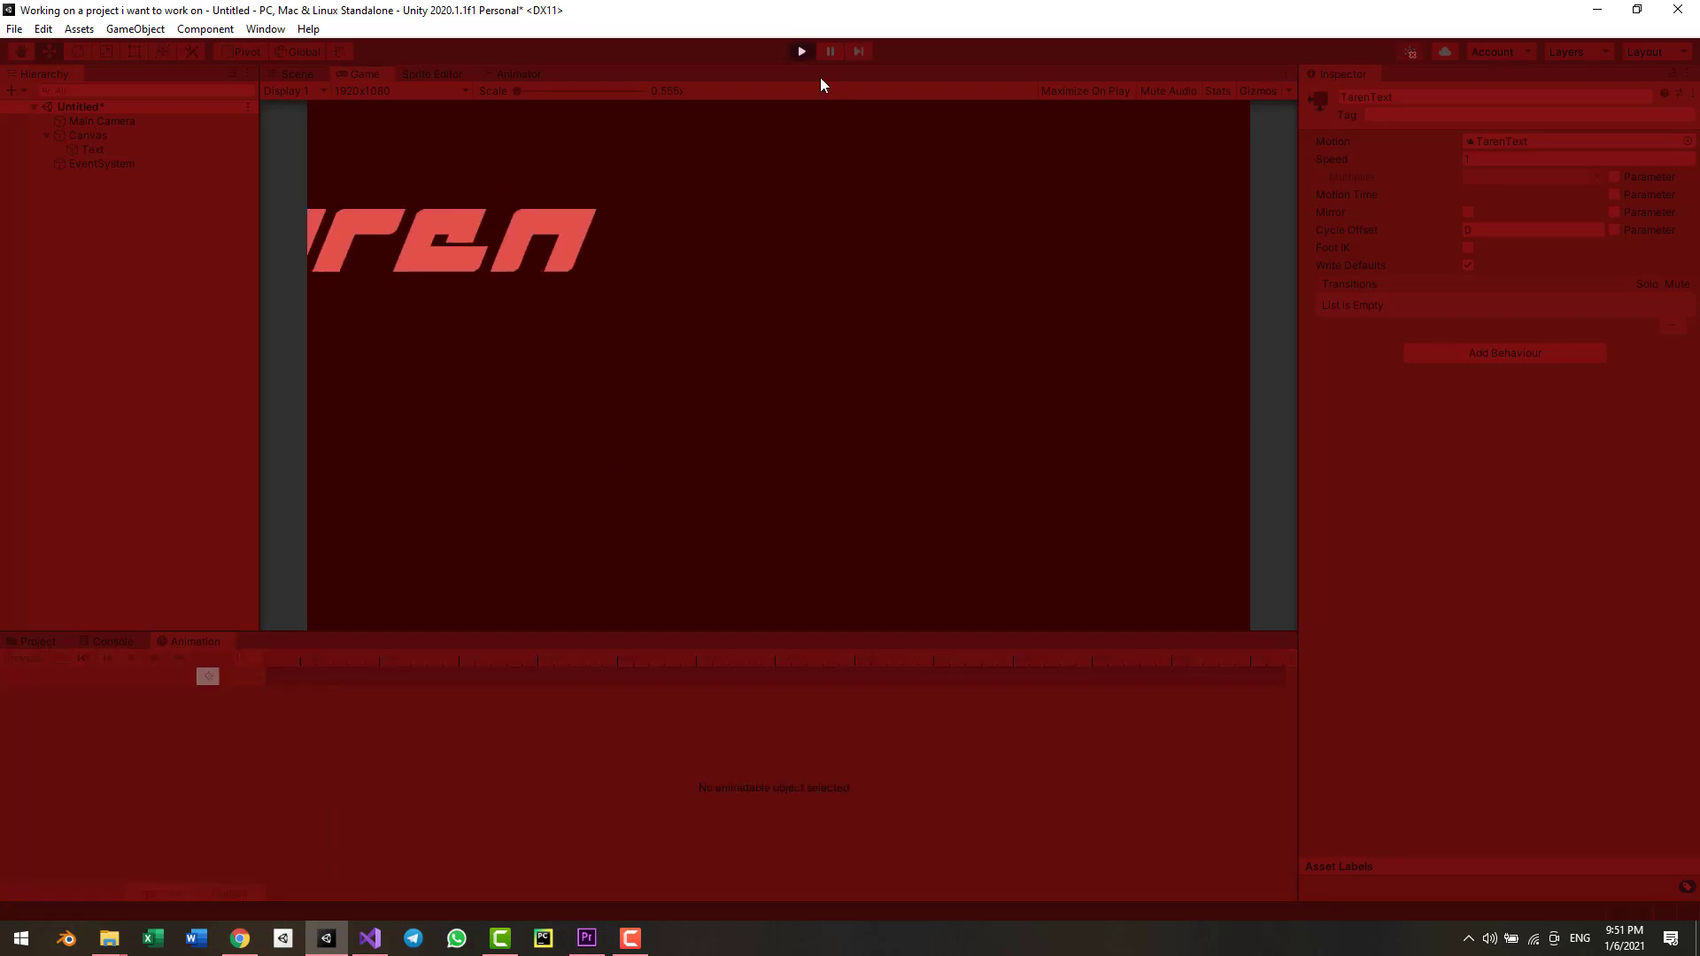
left_click(801, 51)
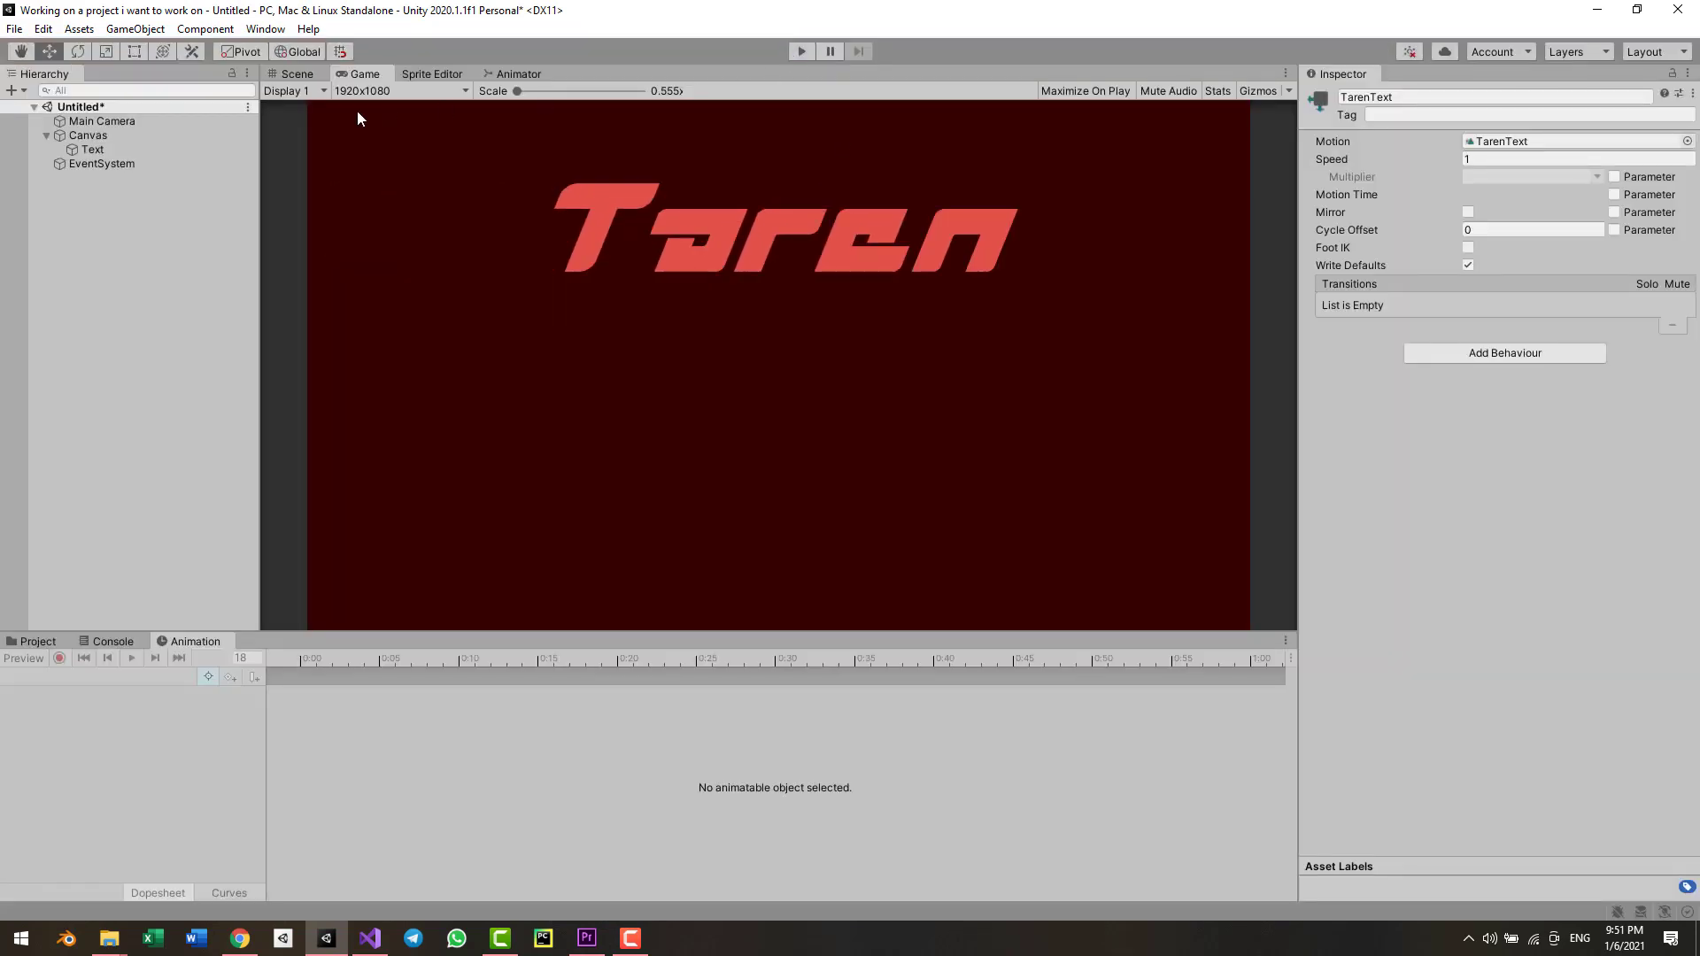
- Find the TarenText clip by searching the Animations folder for "taren" and turn off its Loop Time
left_click(510, 74)
left_click(965, 374)
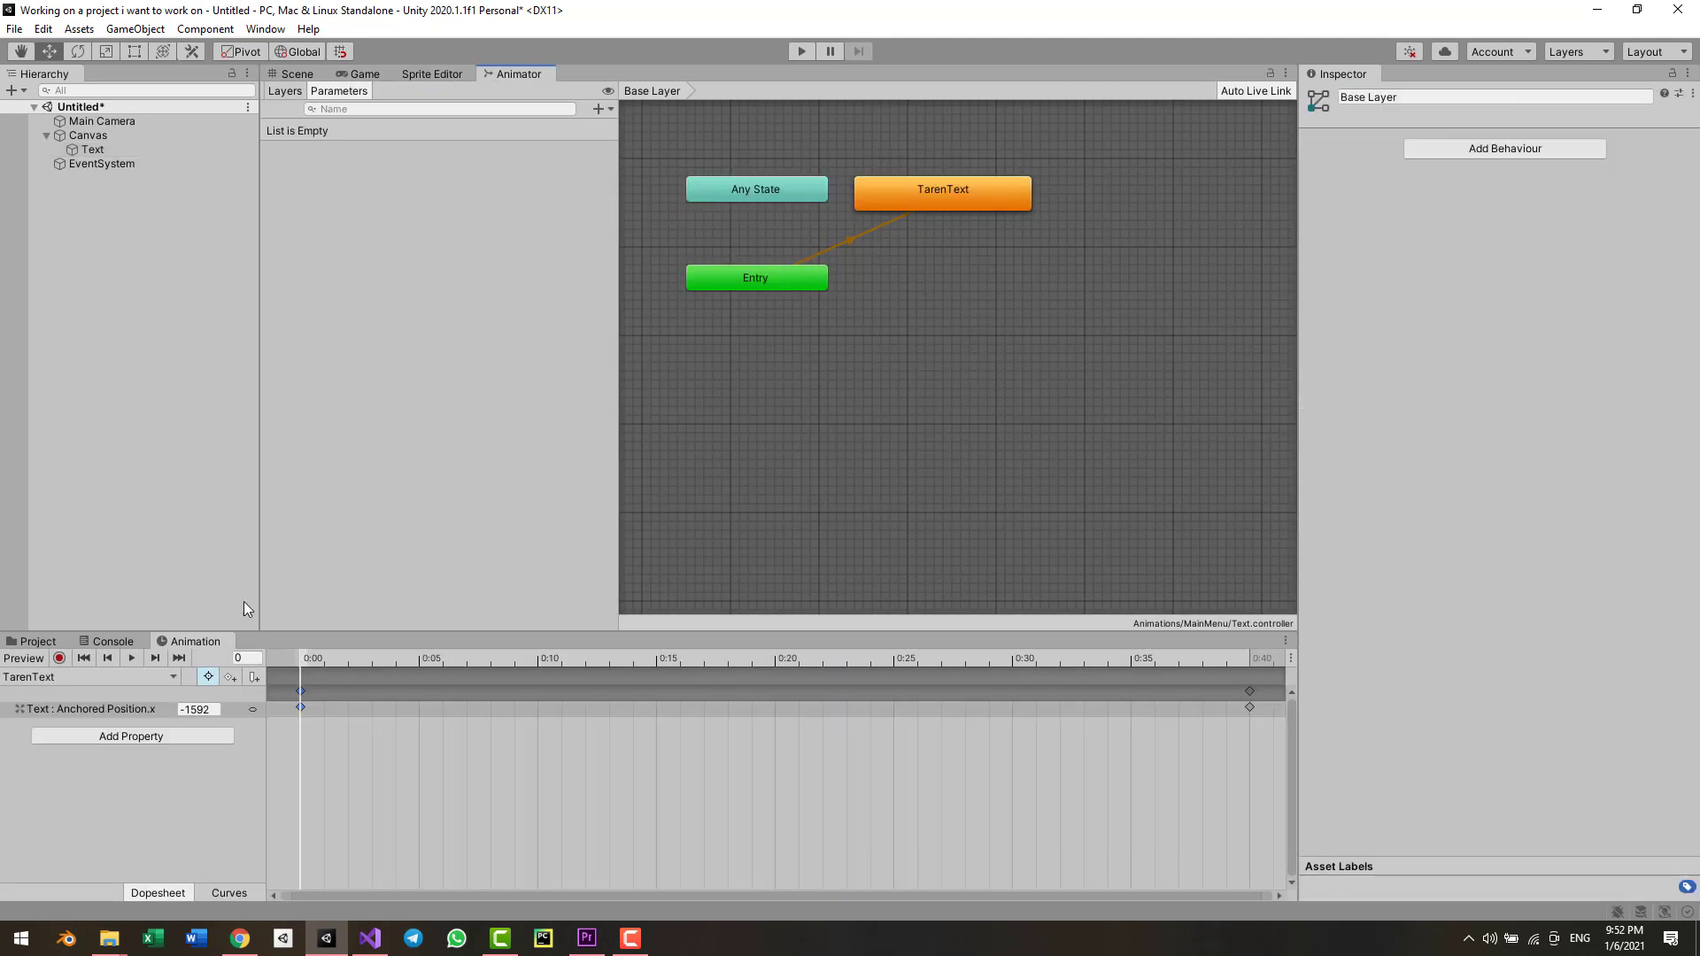
left_click(29, 642)
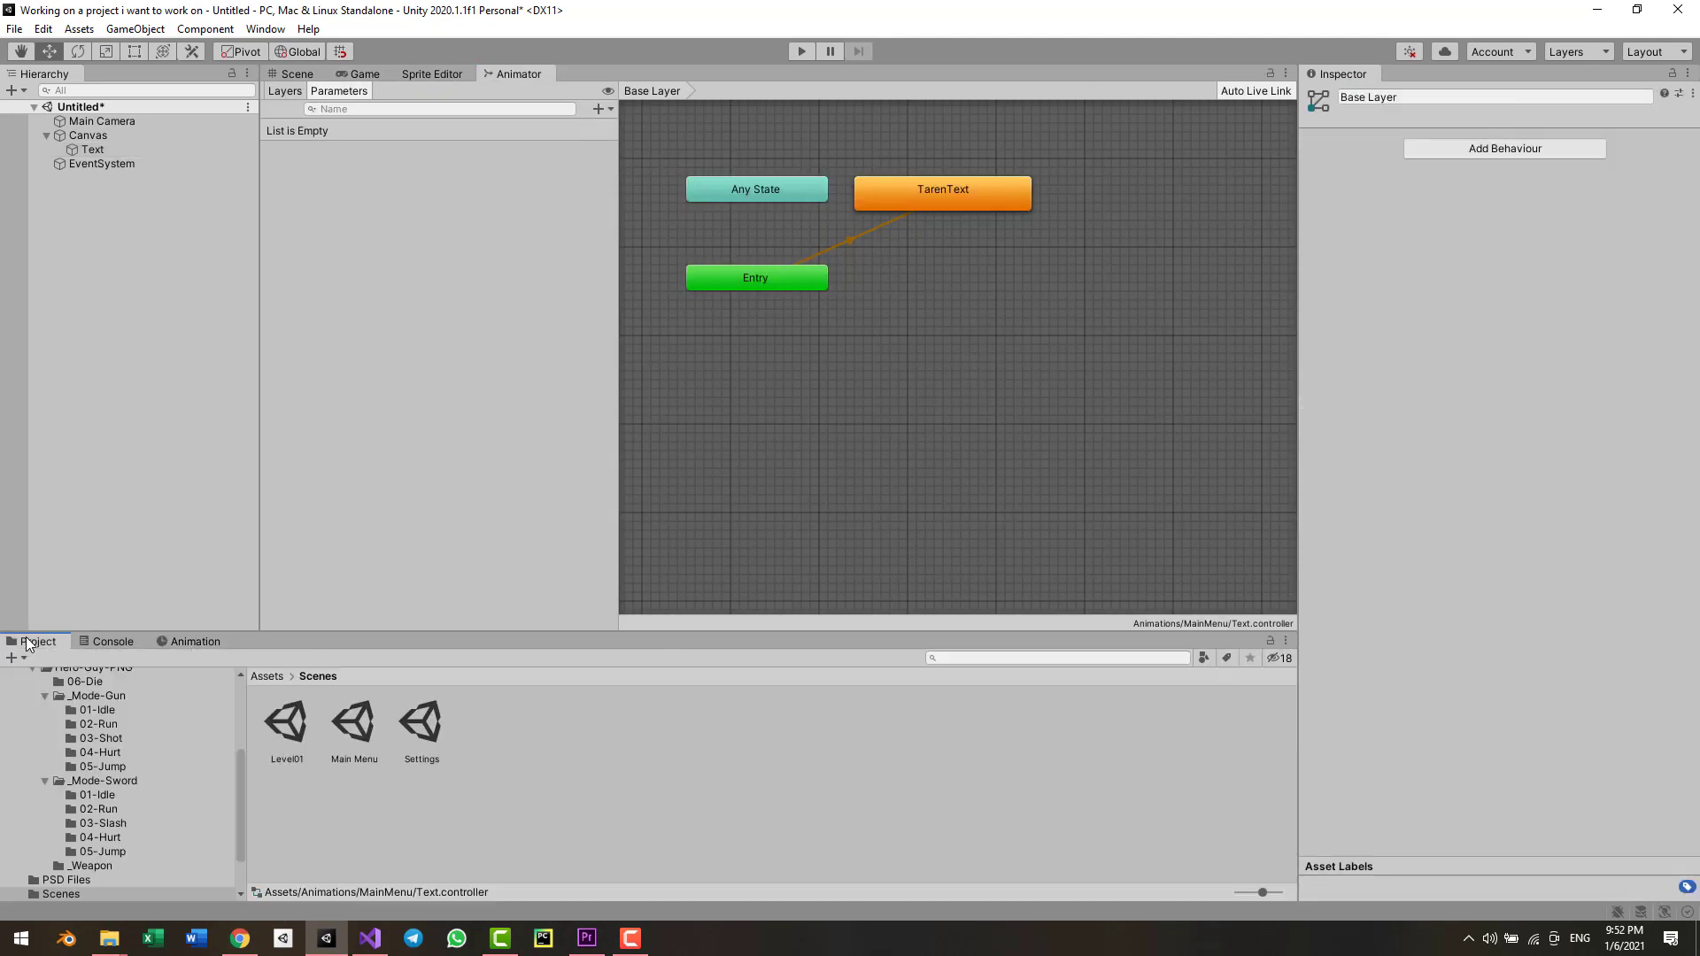
left_click(262, 676)
double_click(305, 727)
left_click(1050, 657)
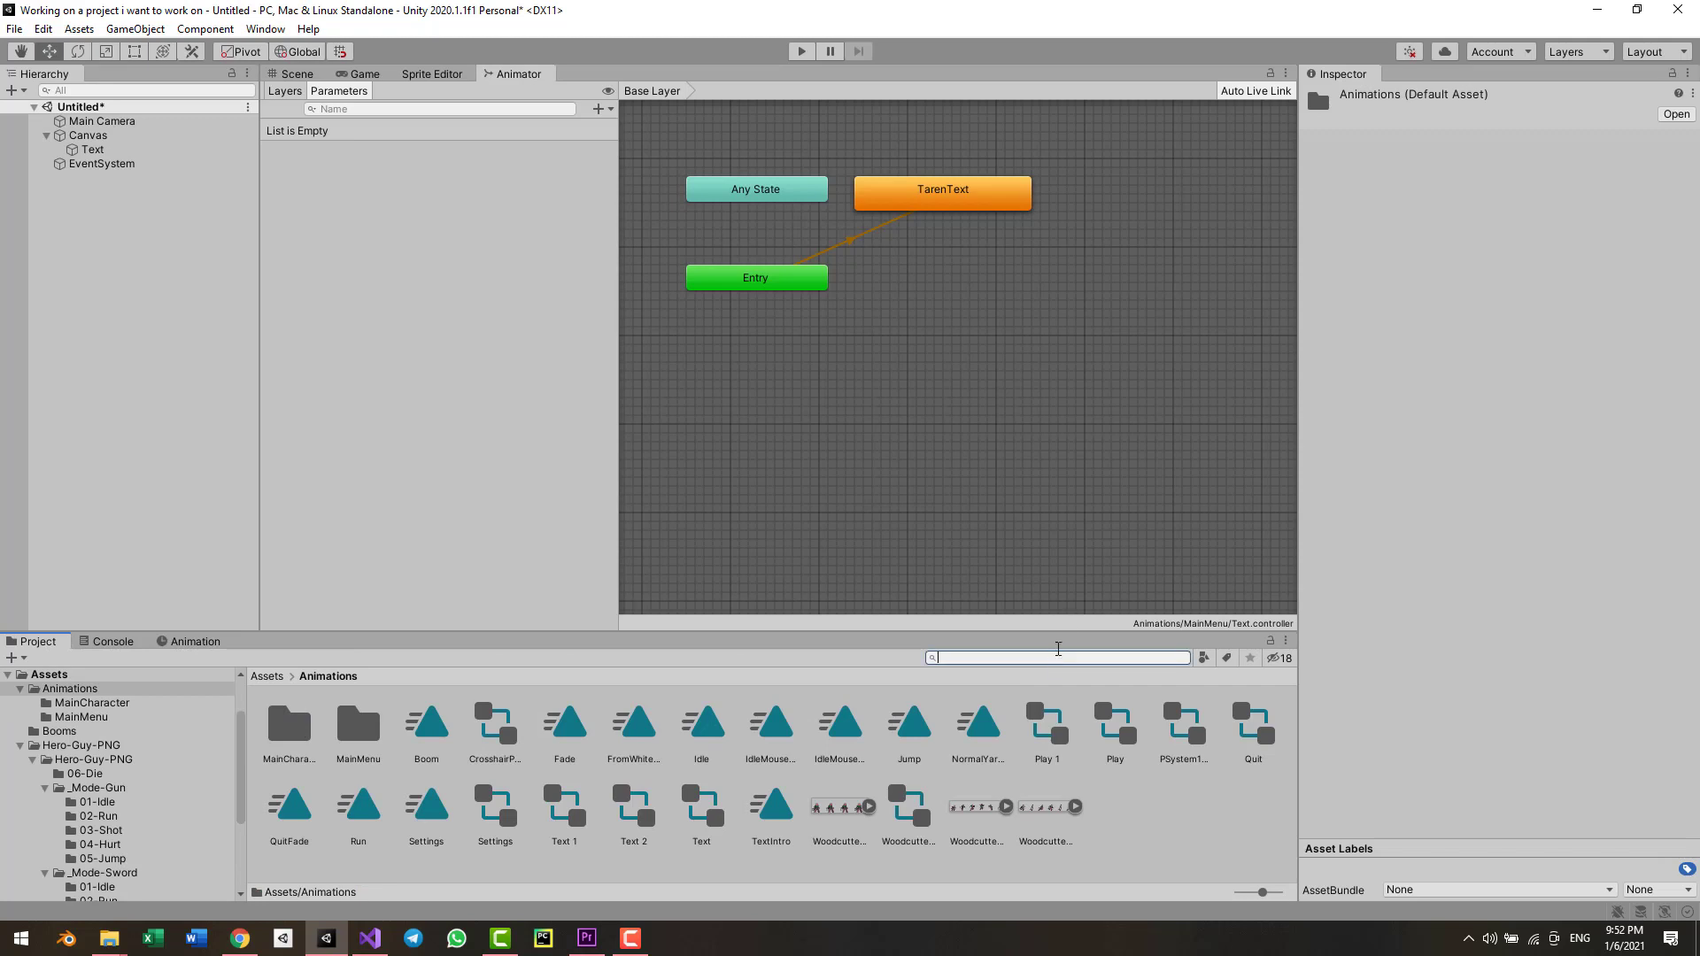
type("taren")
left_click(319, 751)
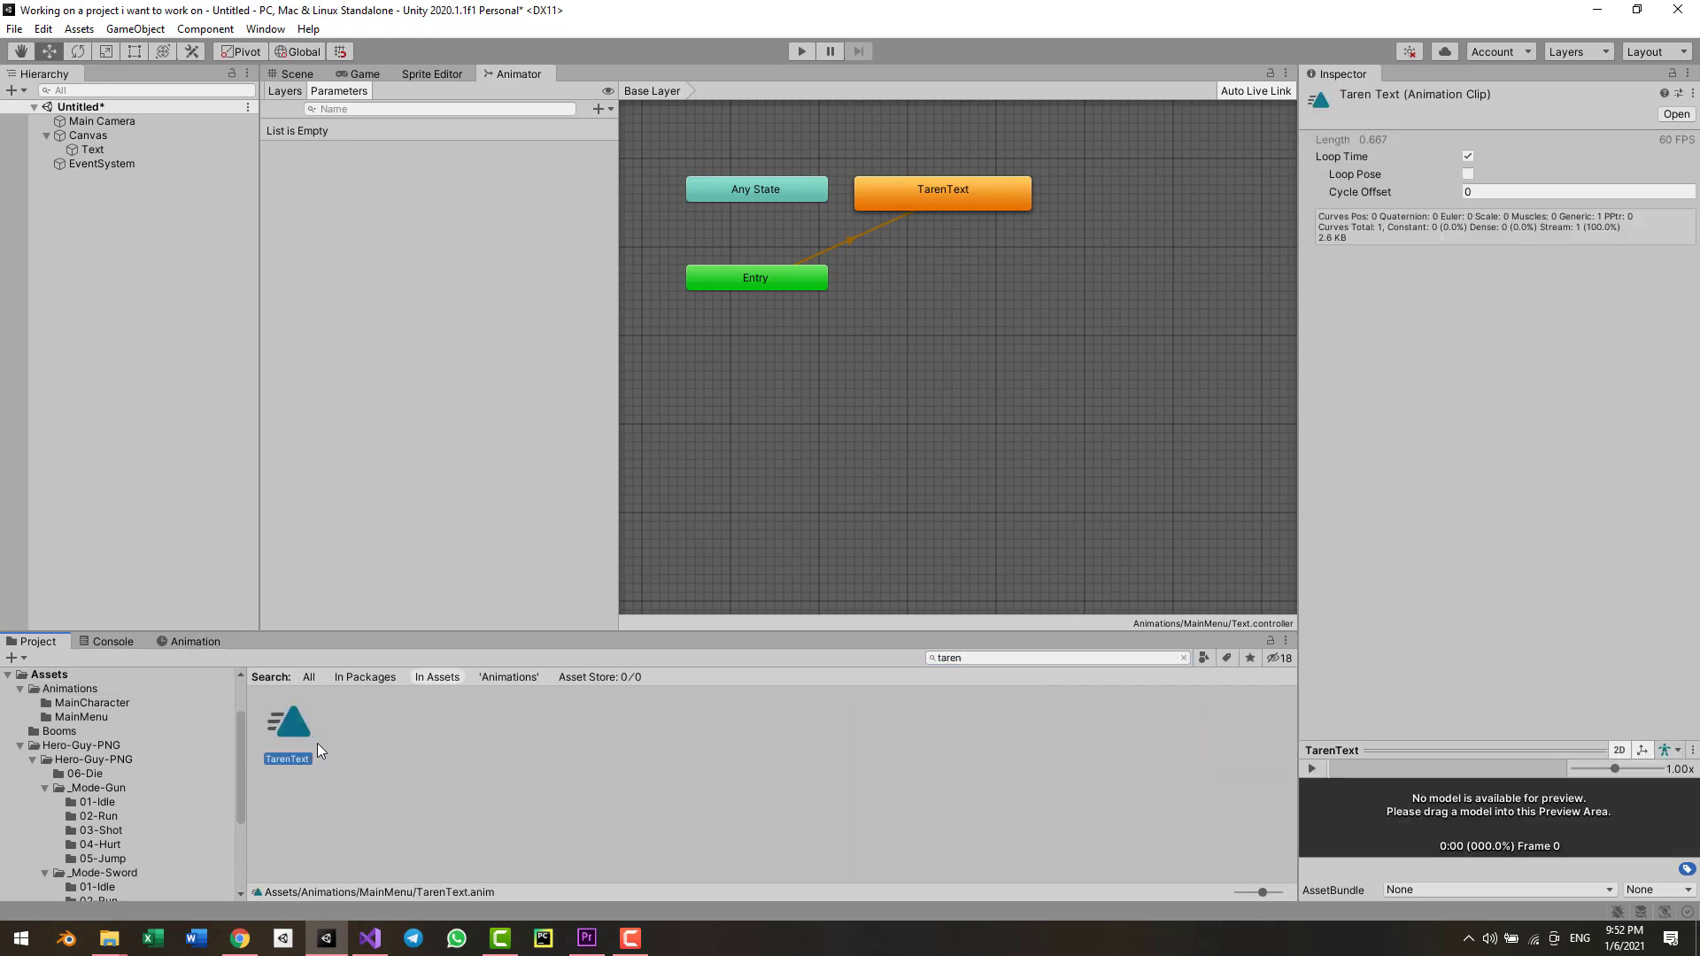
left_click(1467, 157)
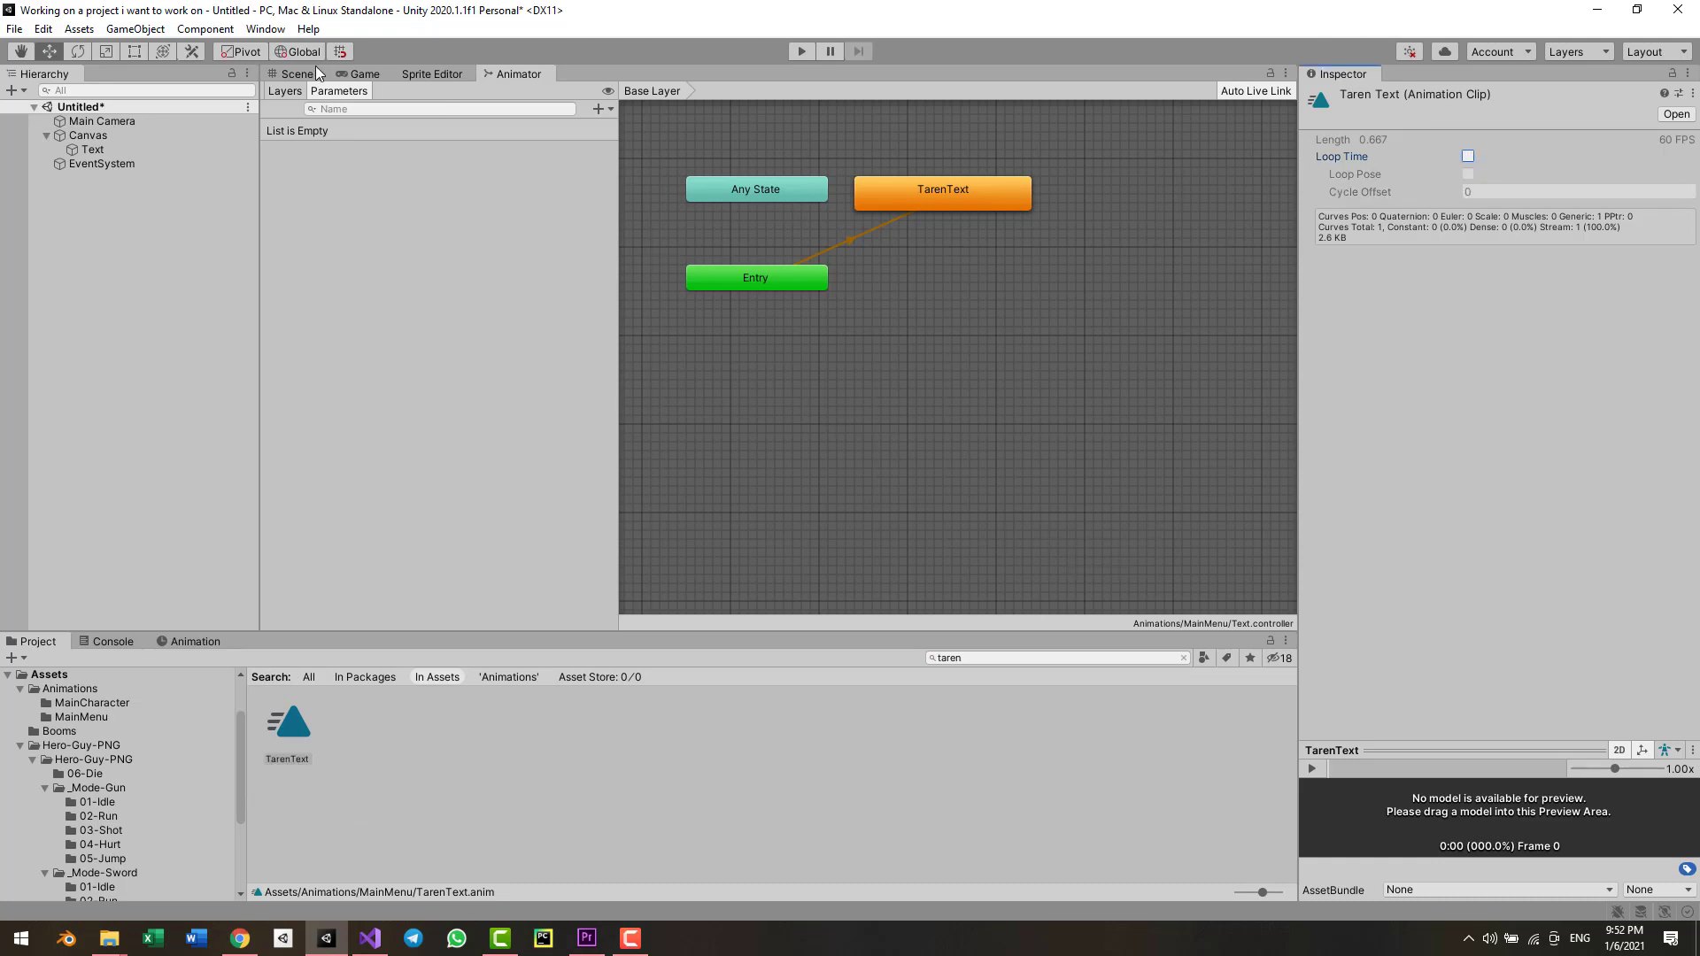
- Run the scene repeatedly in the Game view to check that the title's slide-in plays only once
left_click(359, 74)
left_click(800, 51)
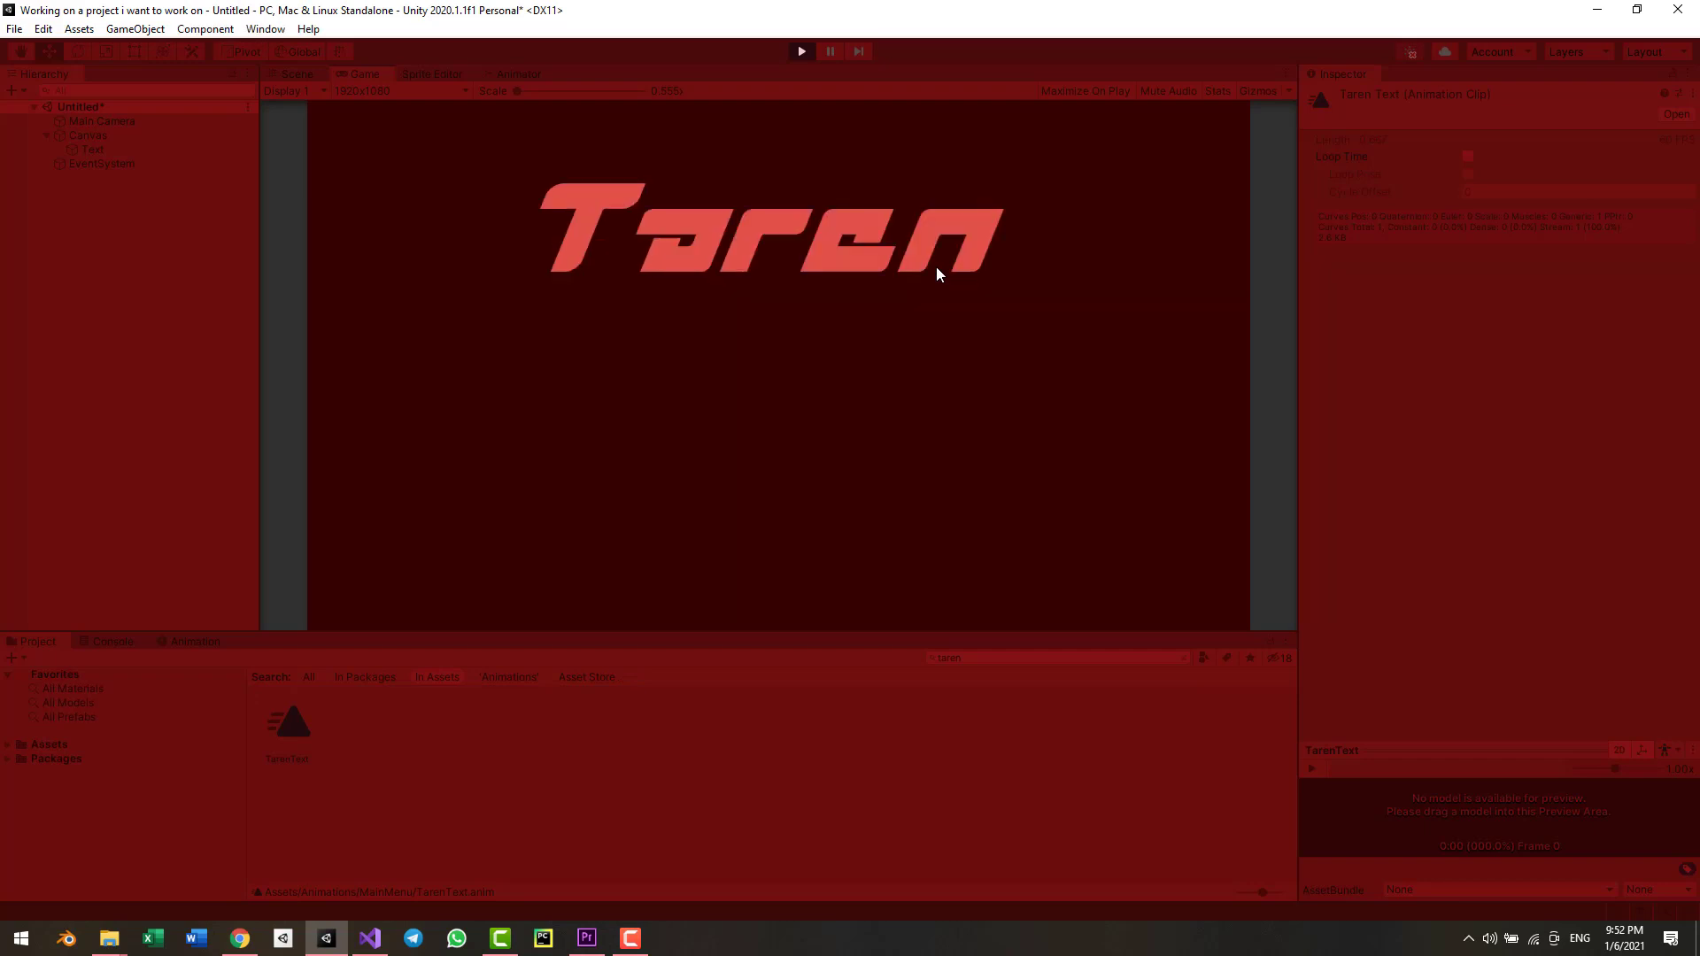
left_click(802, 52)
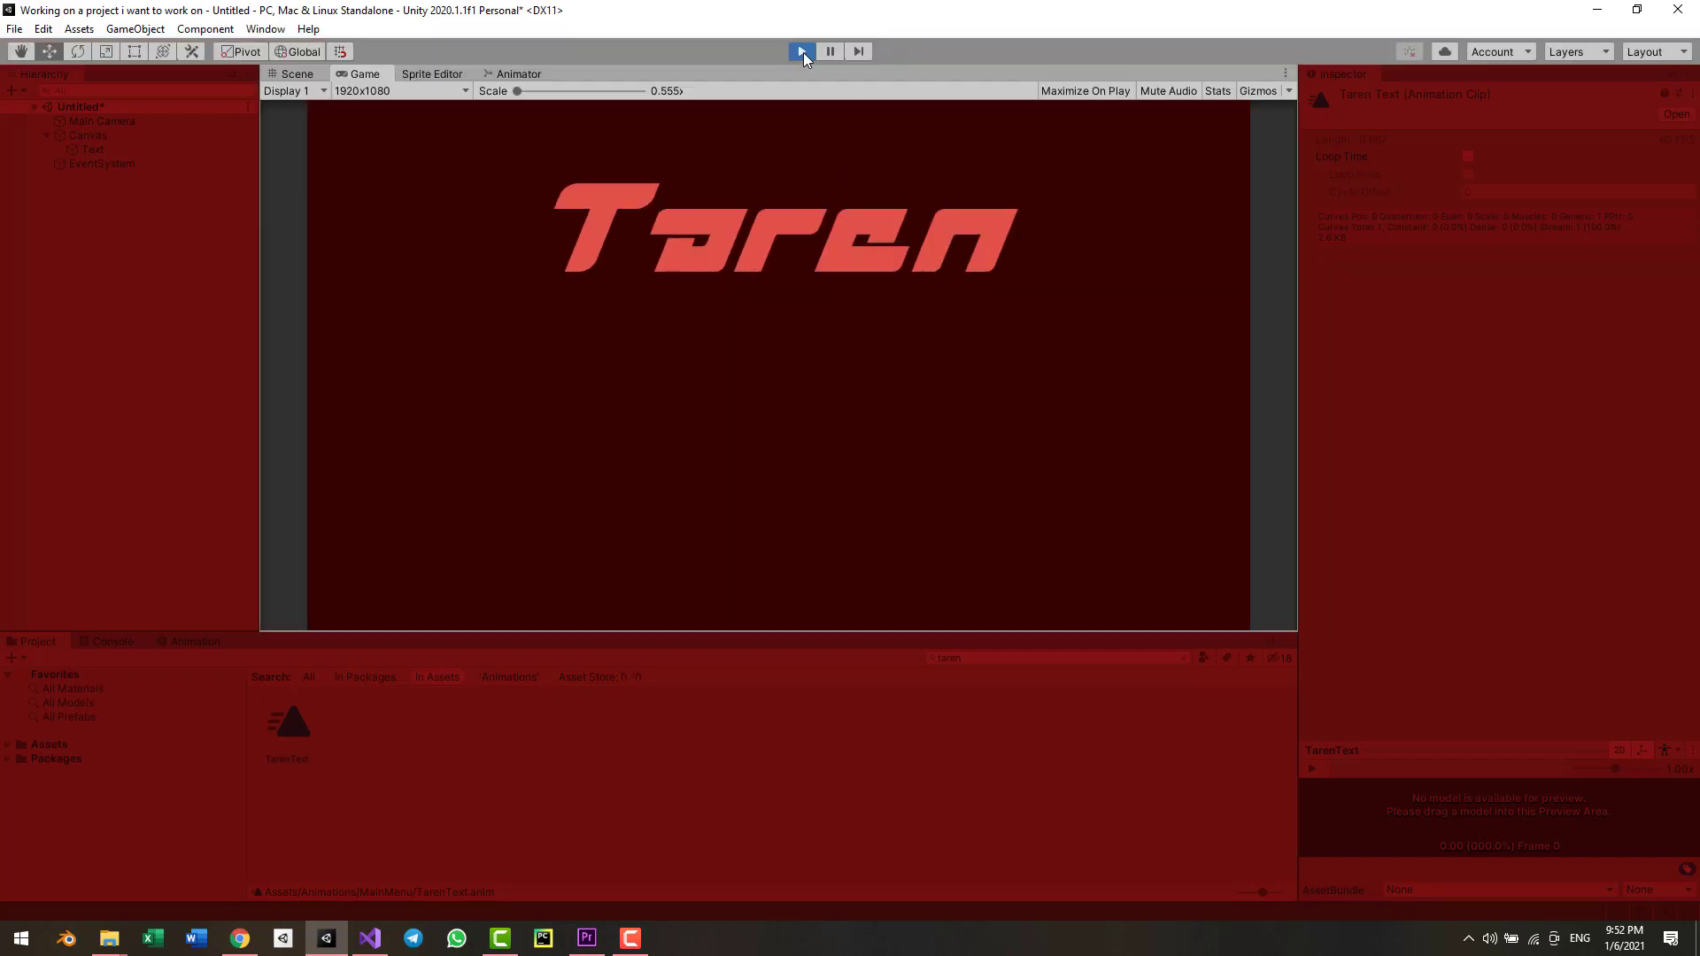
left_click(800, 52)
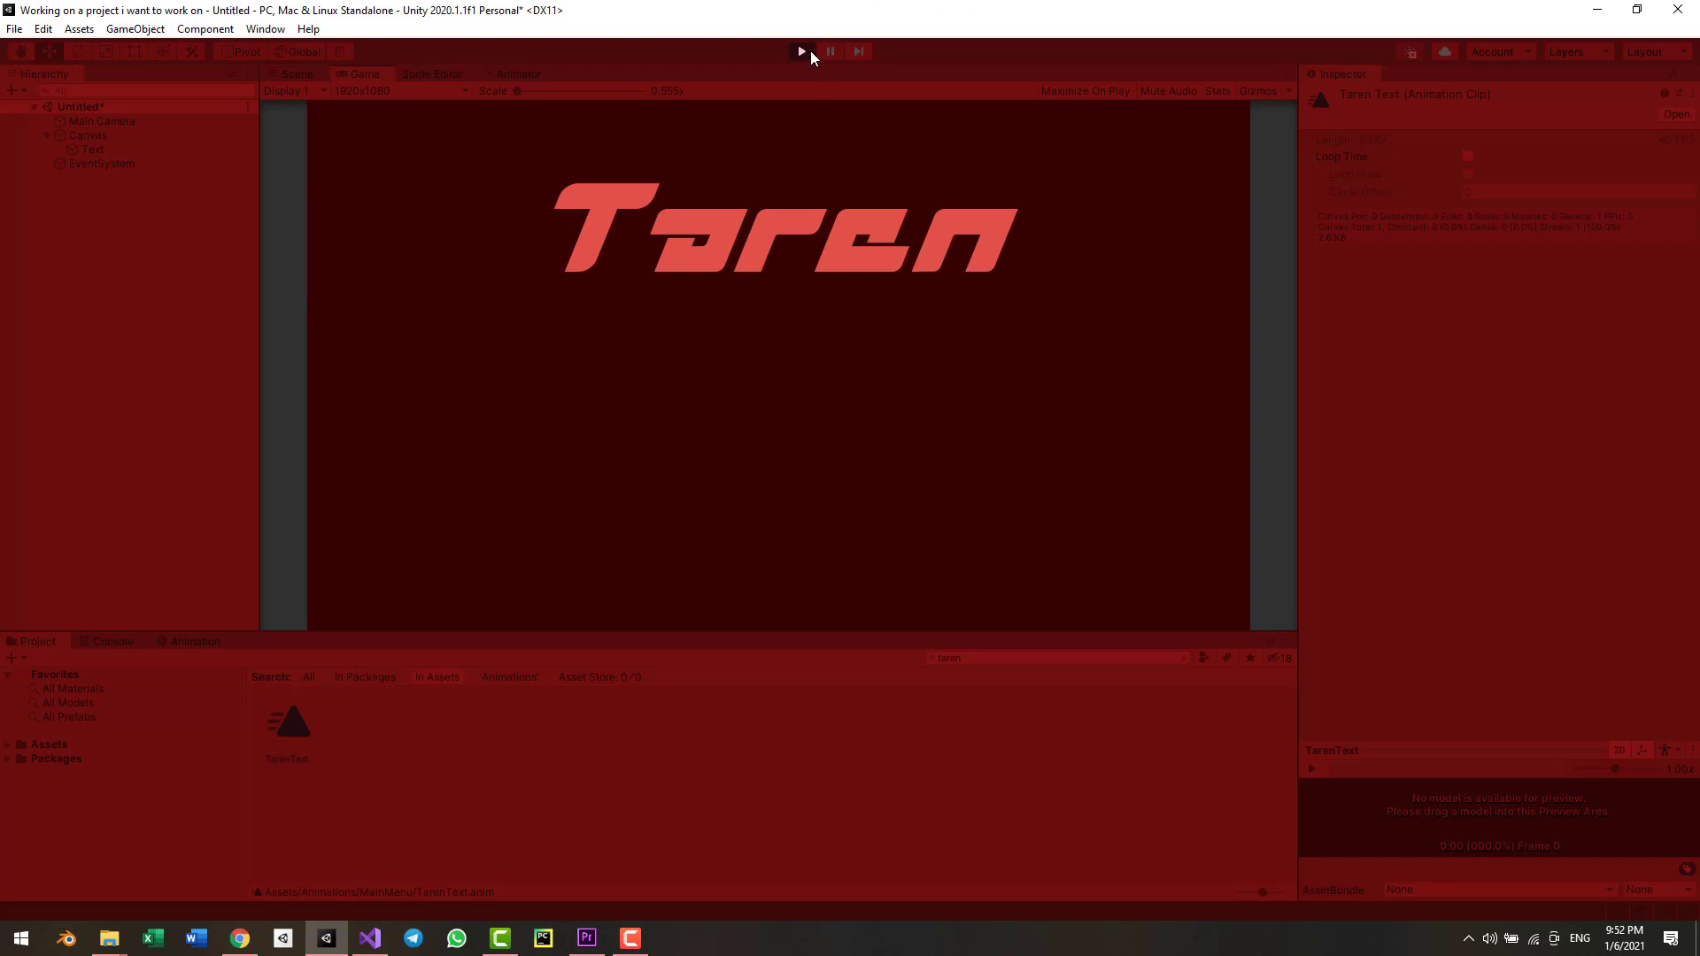
left_click(801, 52)
left_click(802, 52)
left_click(802, 52)
- Examine the Taren title's placement on the canvas in the Scene and Game views
left_click(296, 73)
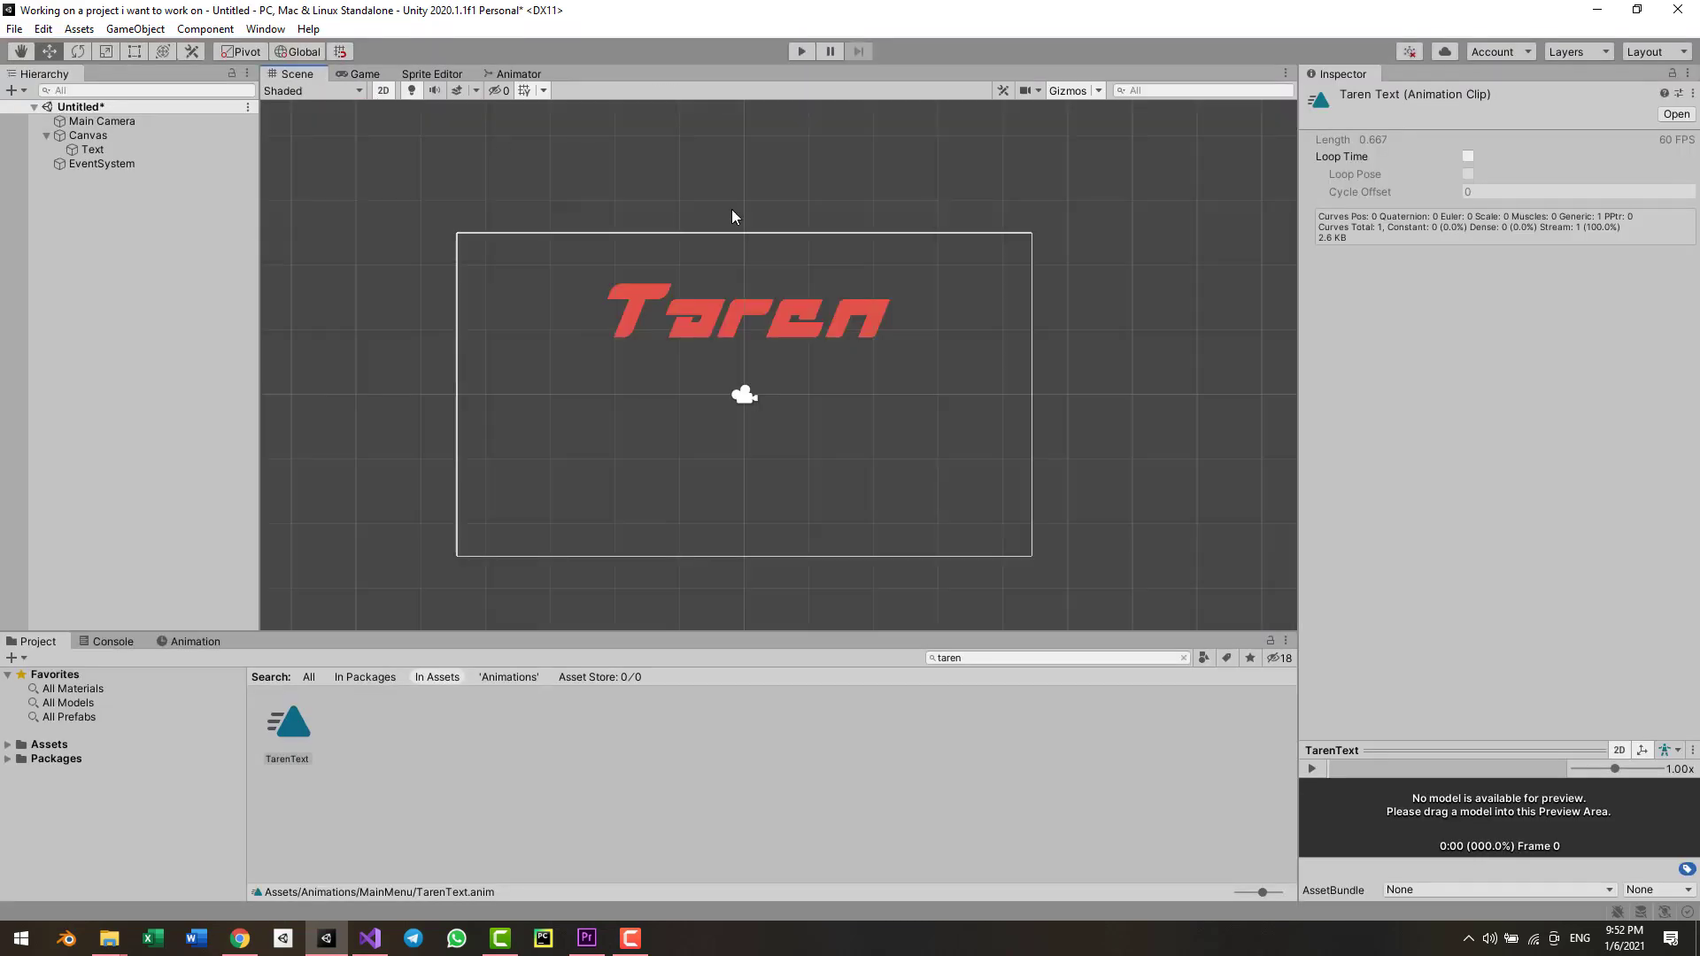
scroll(762, 310, "up", 2)
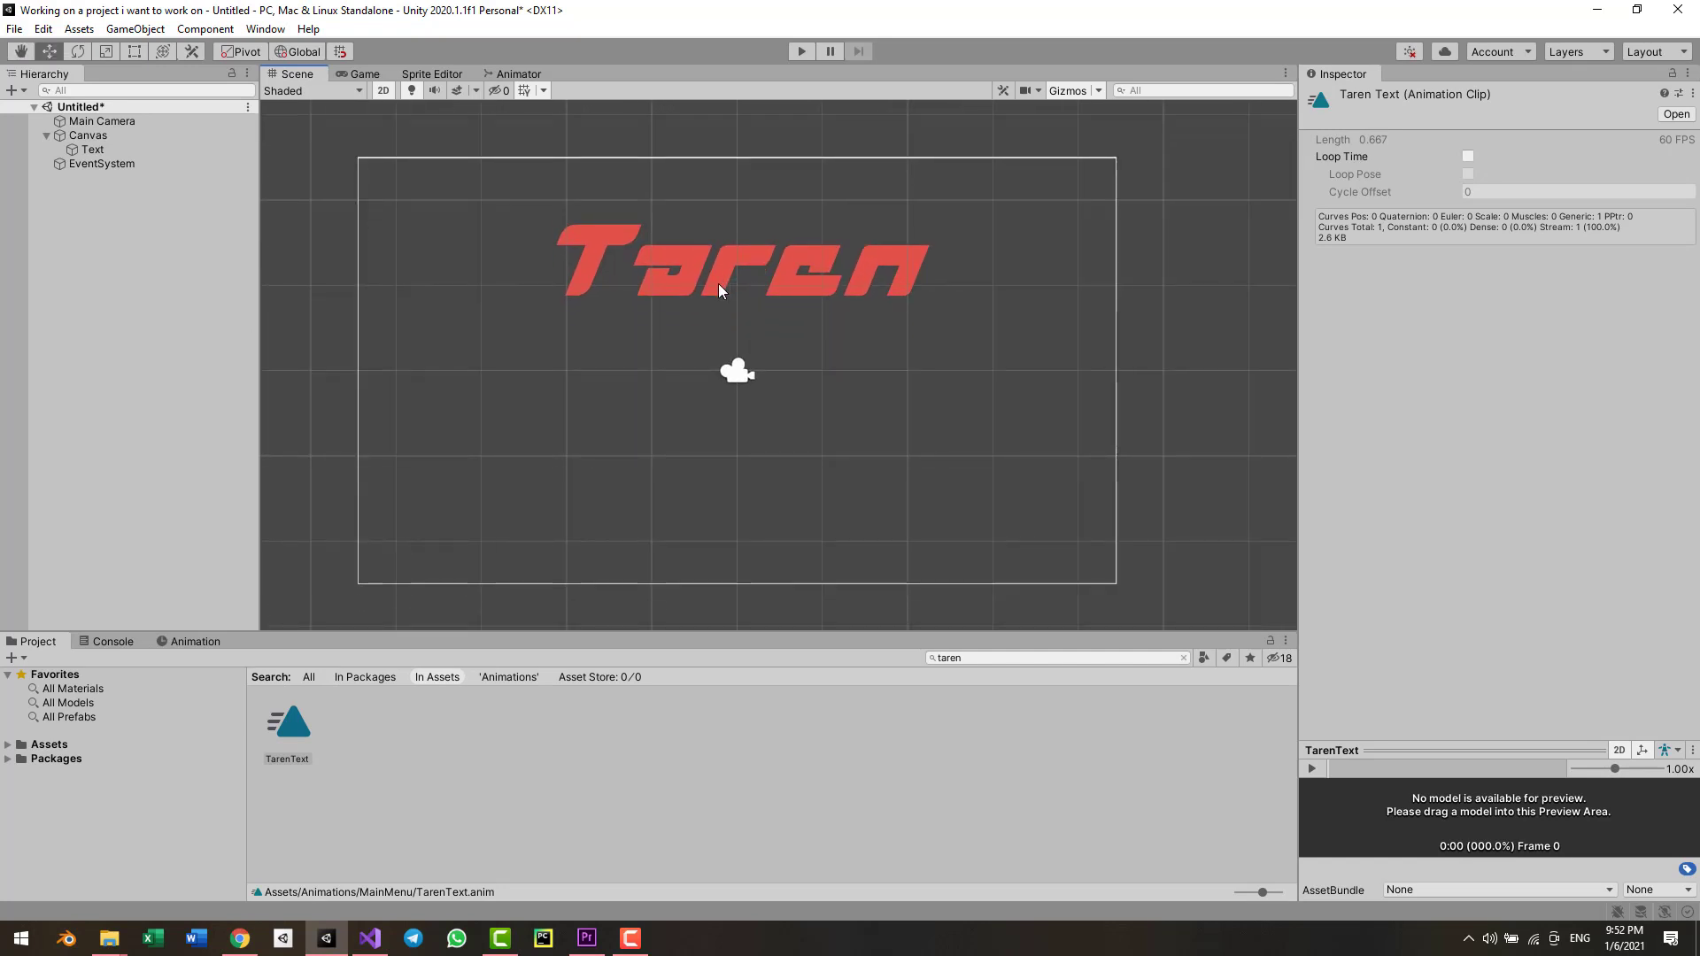
left_click(719, 283)
middle_click_drag(672, 327, 791, 302)
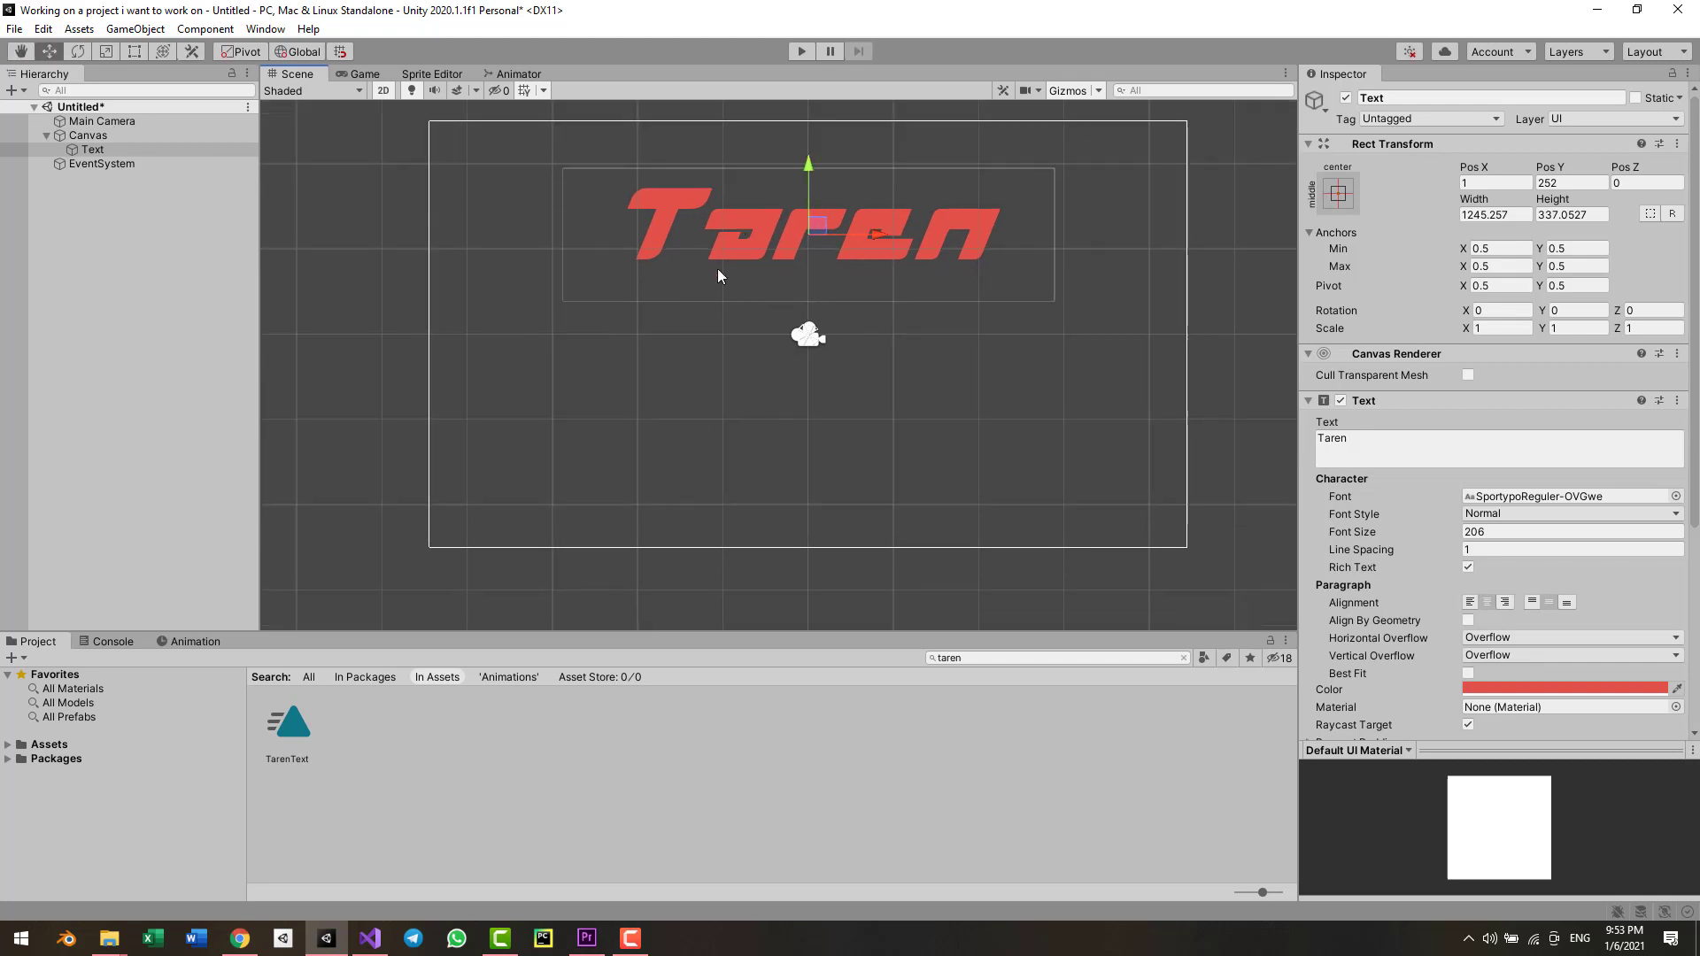
middle_click_drag(922, 273, 905, 308)
left_click(363, 74)
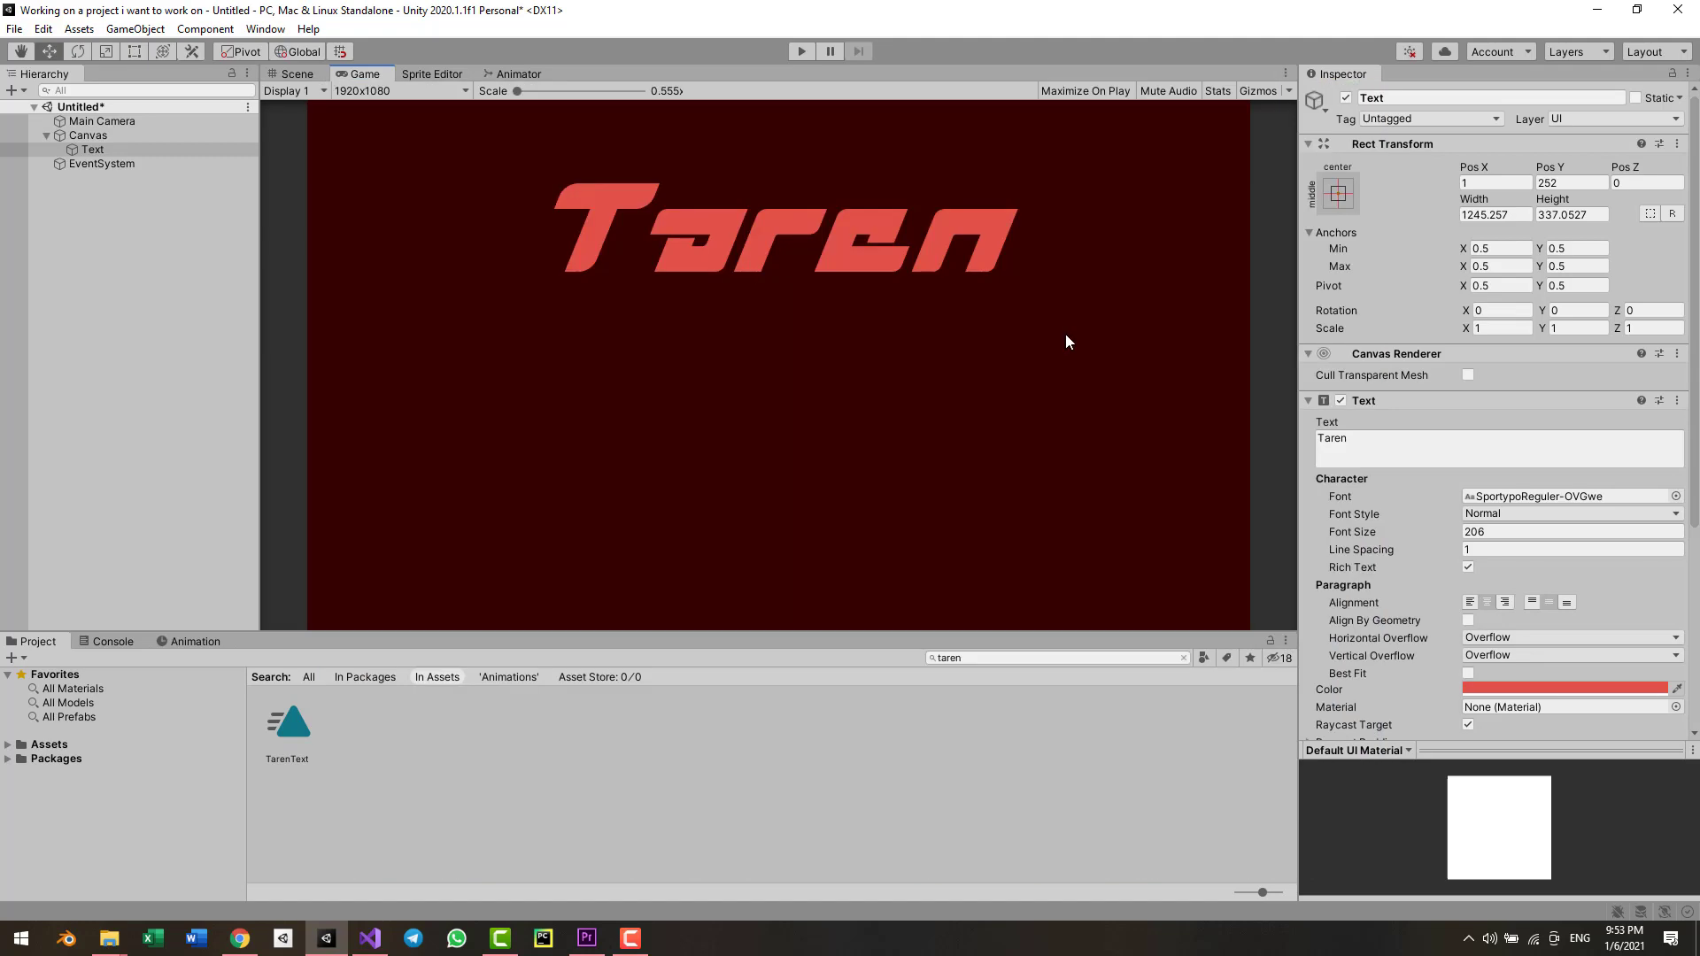
left_click(297, 74)
left_click(567, 400)
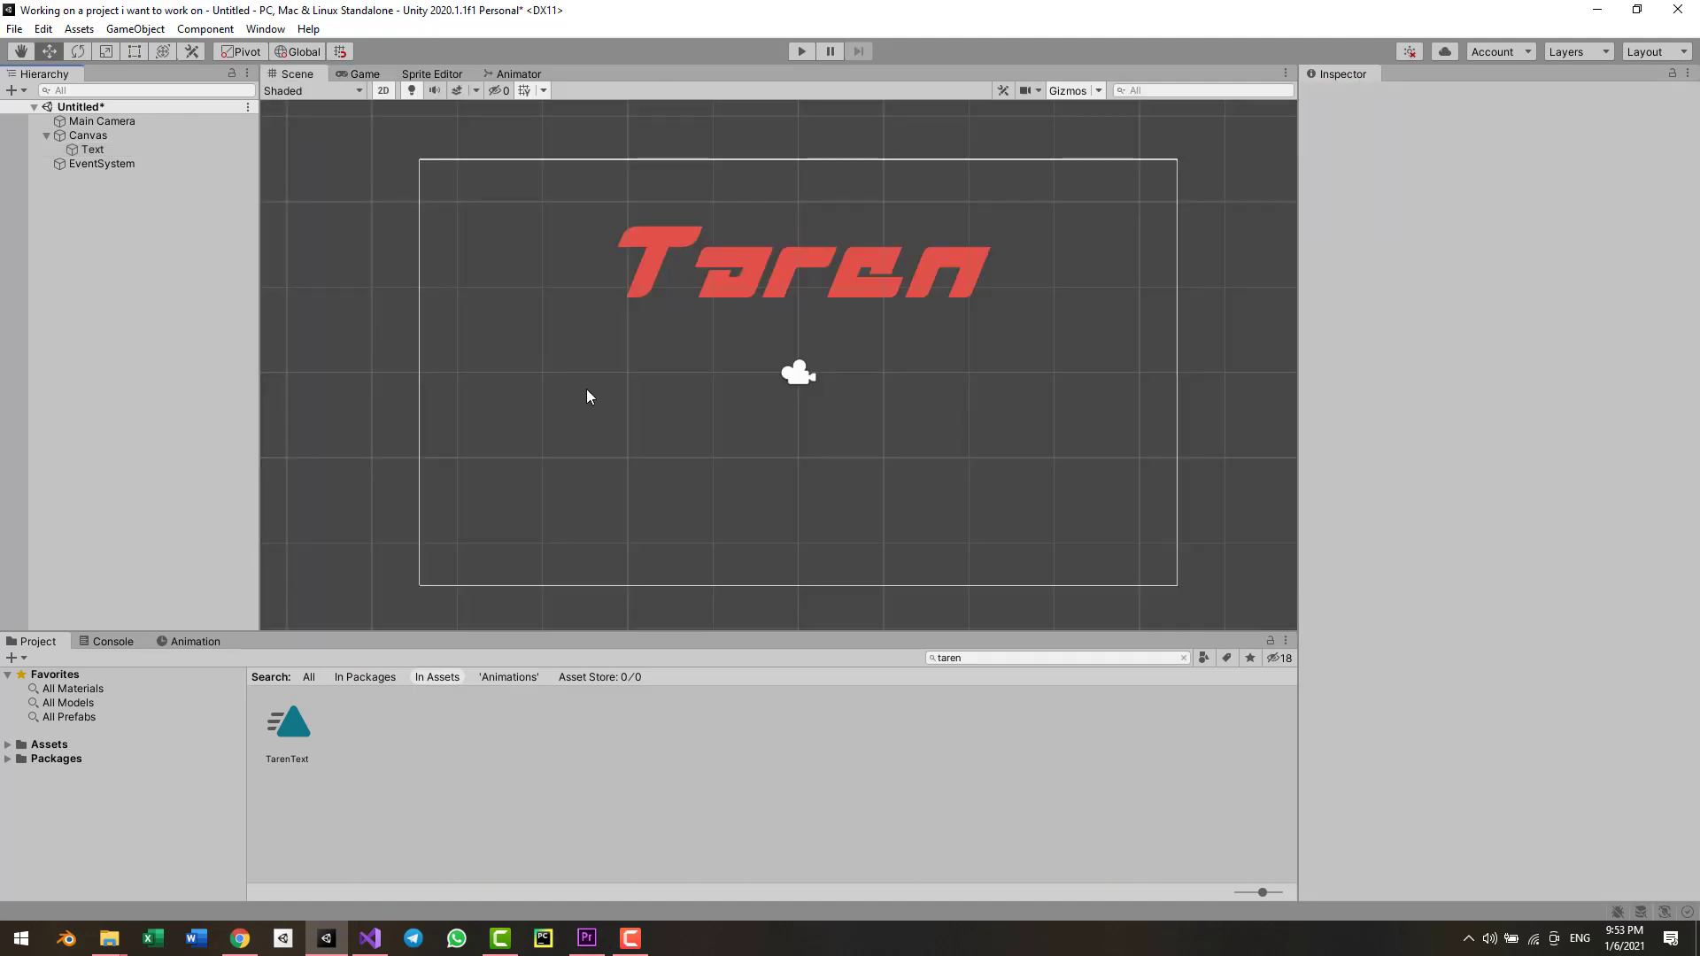
- Try out a standard UI Button under the Canvas, moved down to Pos Y -160, and delete it
right_click(147, 126)
left_click(109, 135)
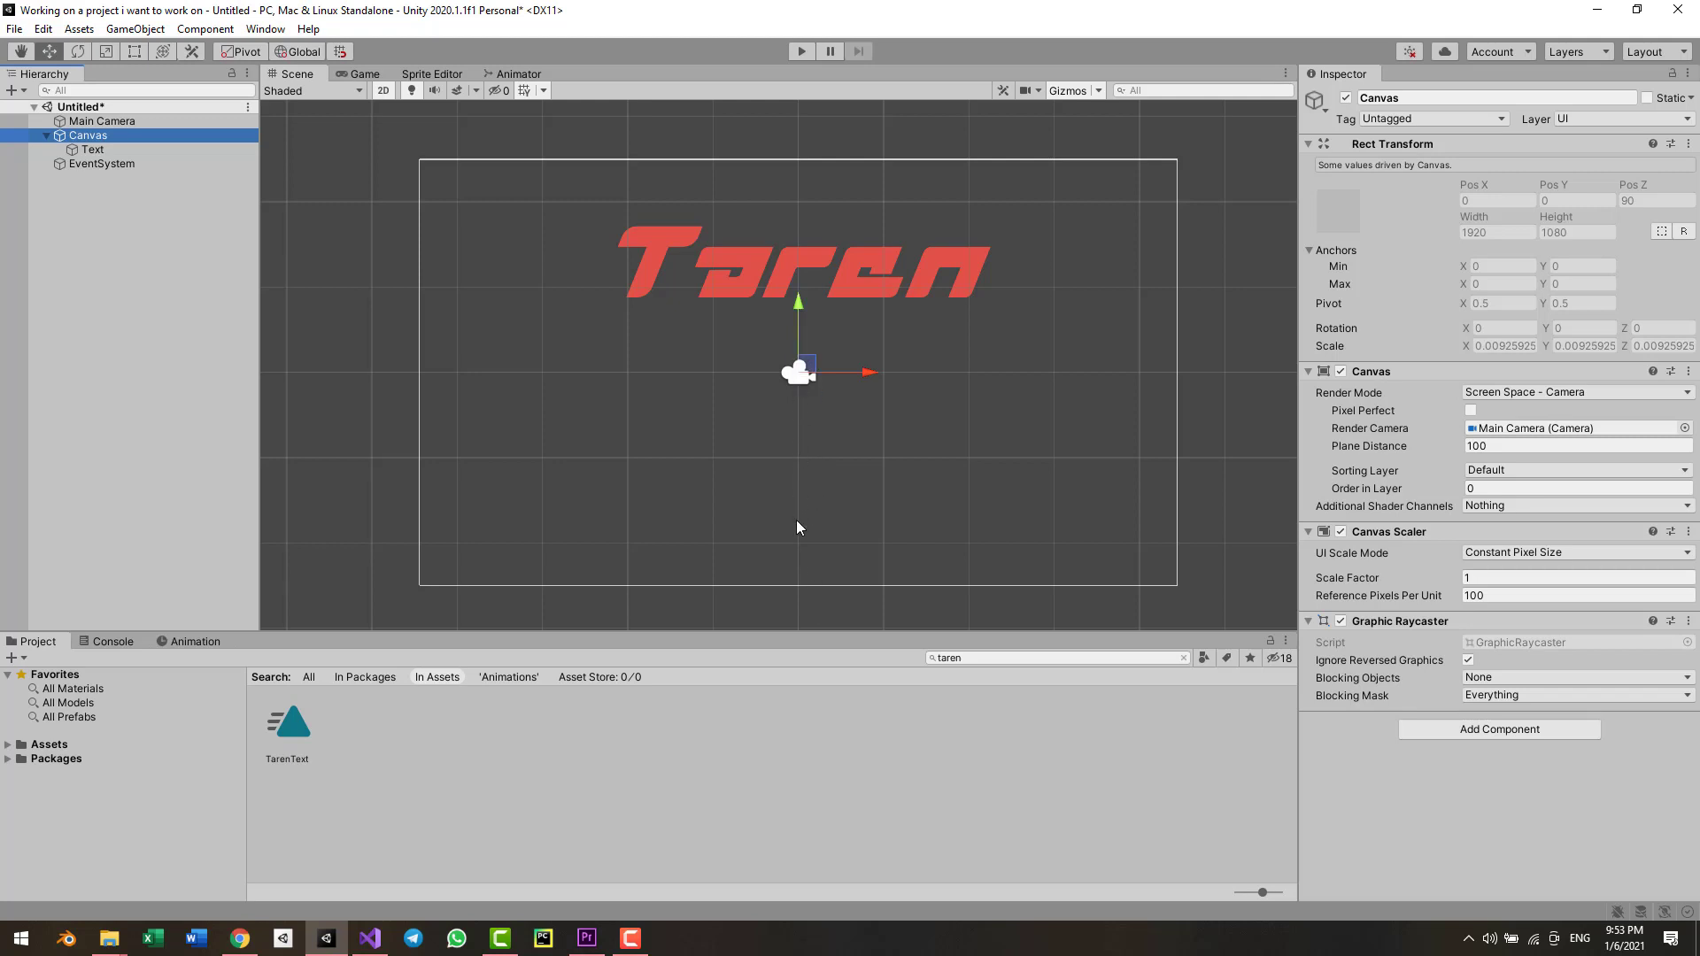
right_click(176, 139)
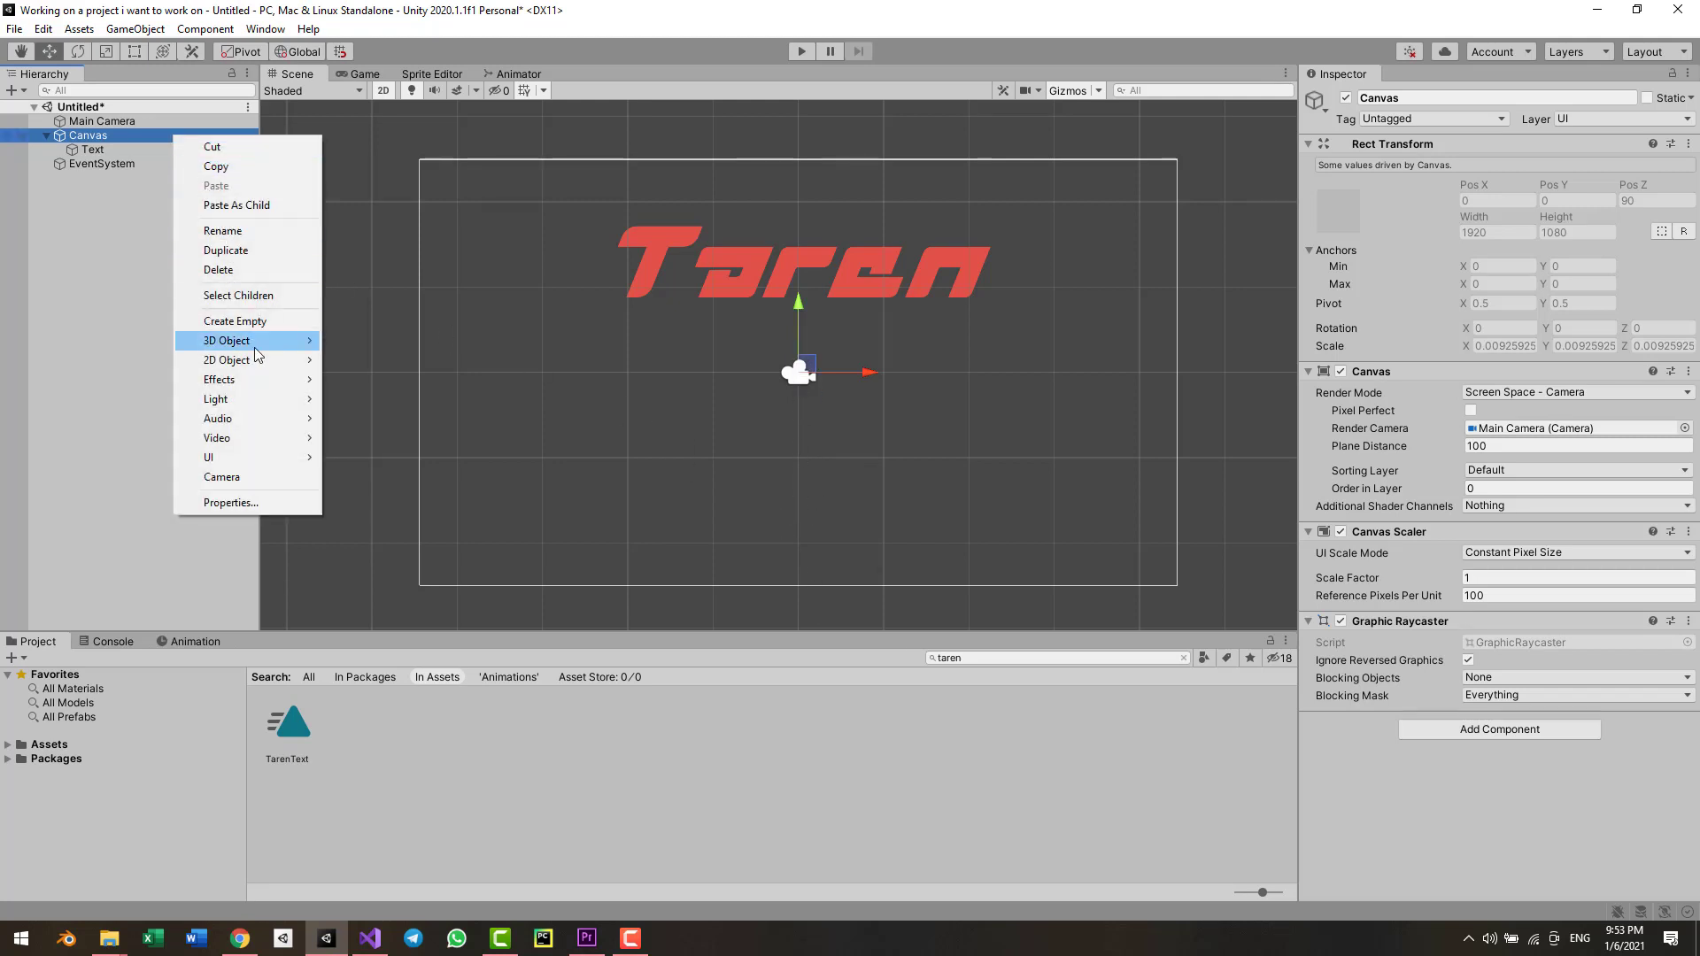
mouse_move(257, 345)
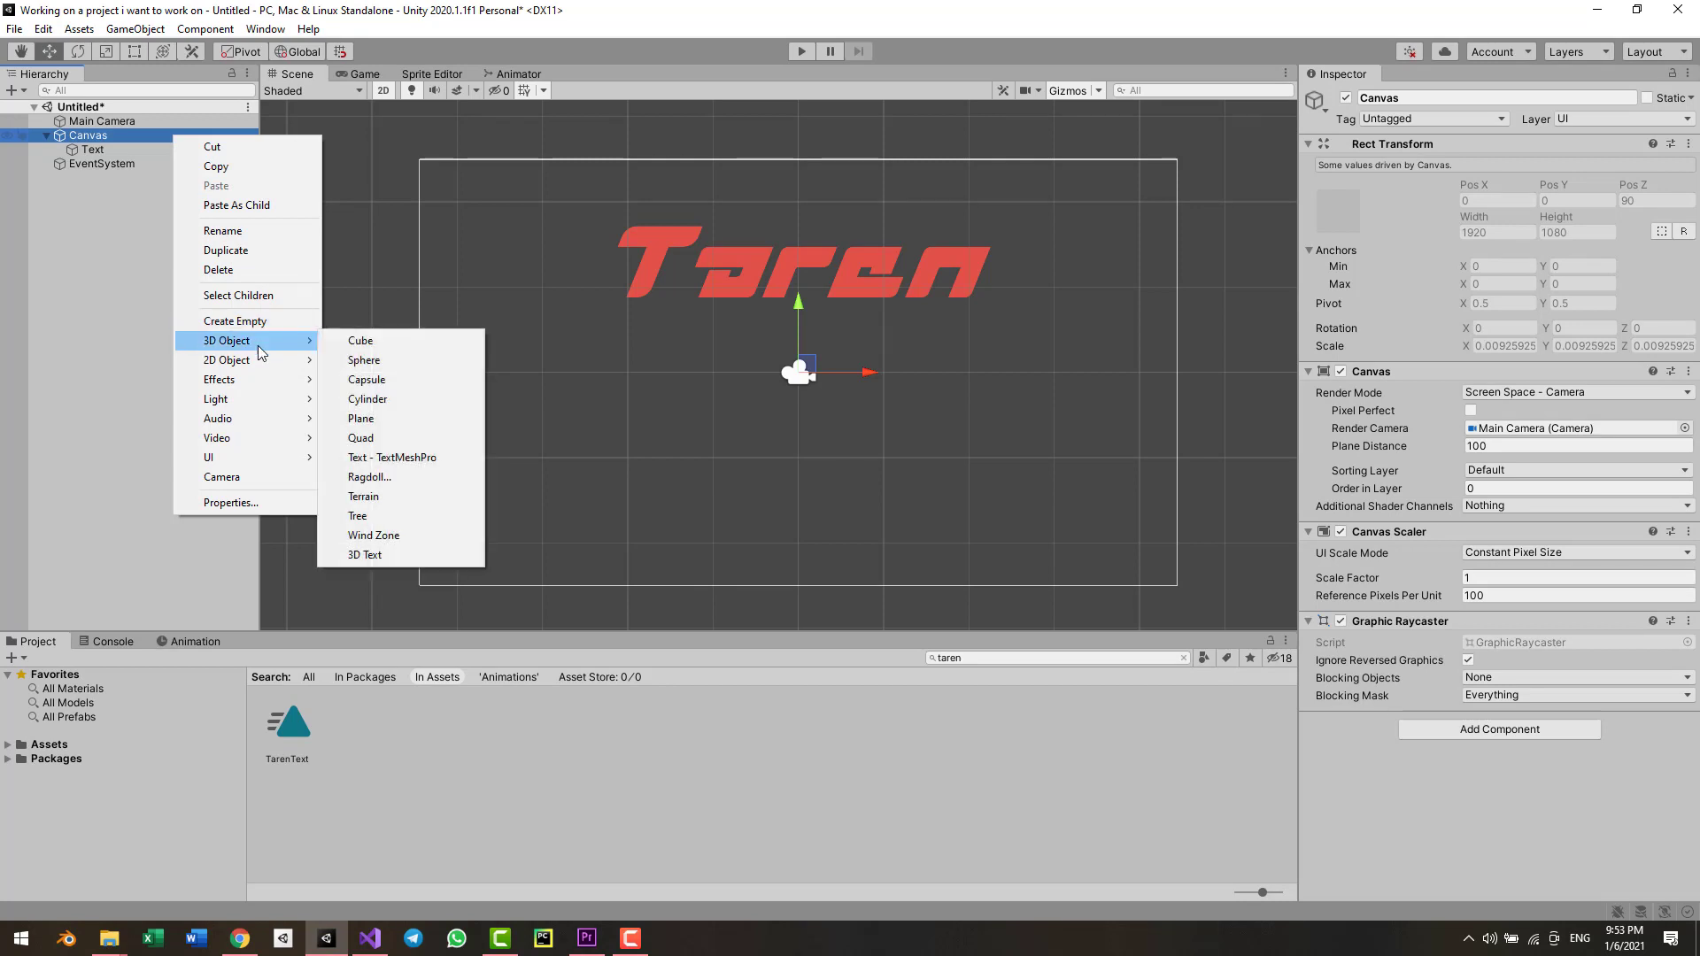
mouse_move(263, 459)
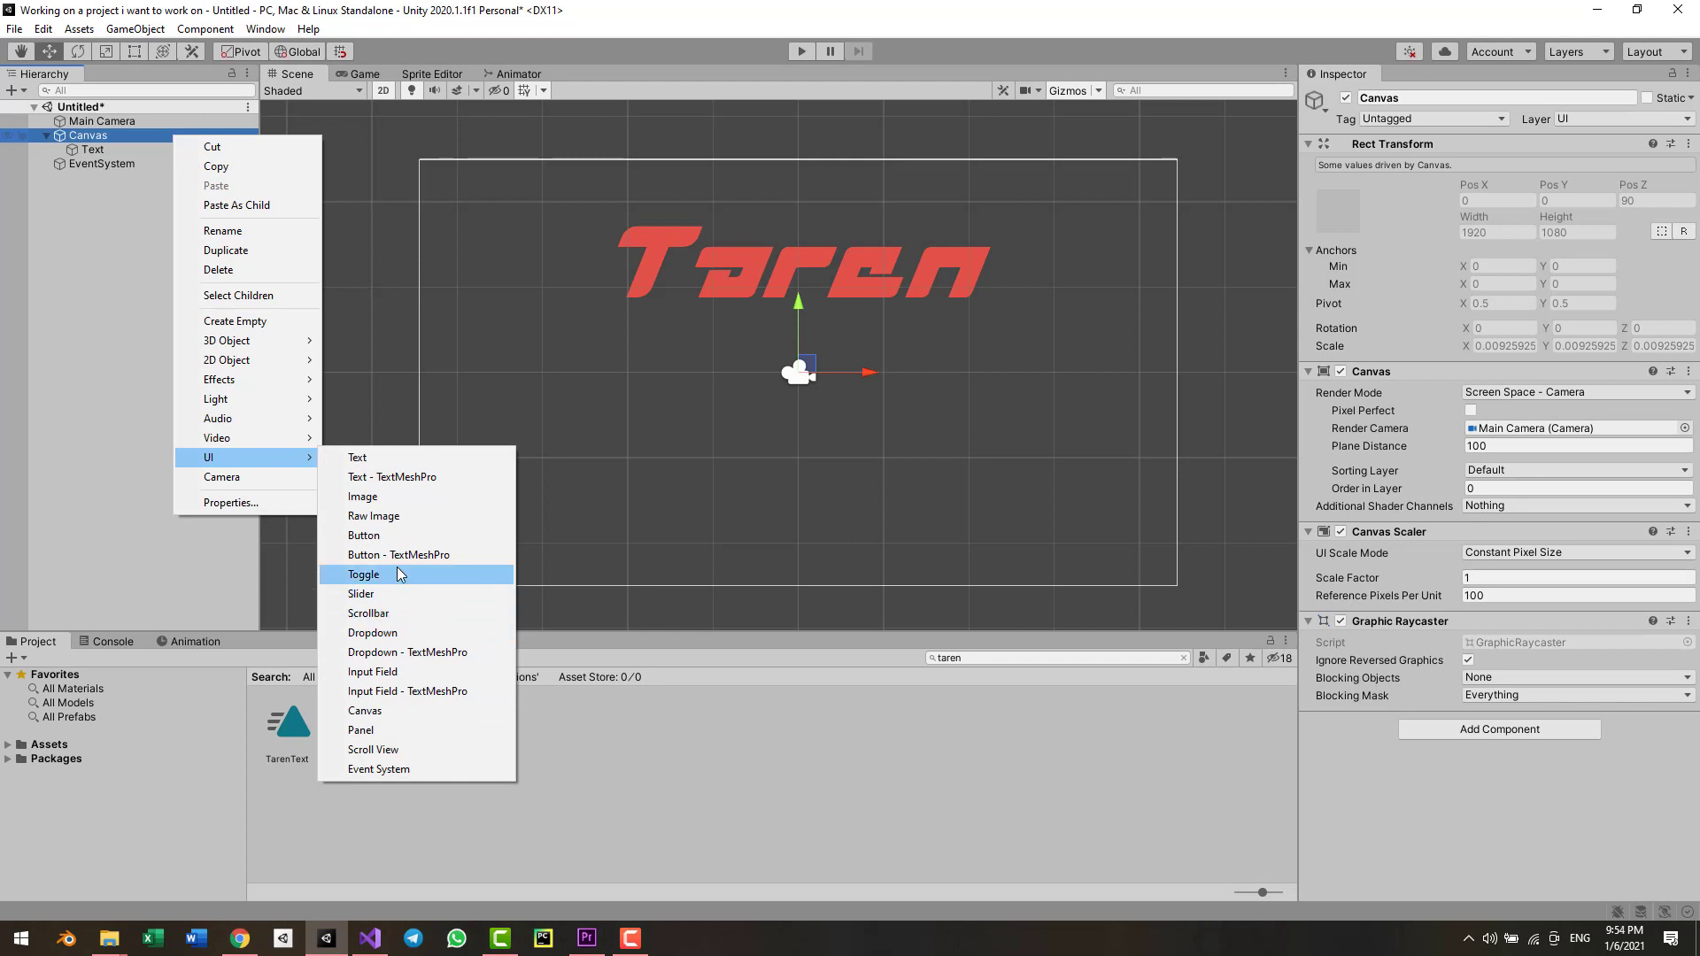
left_click(399, 537)
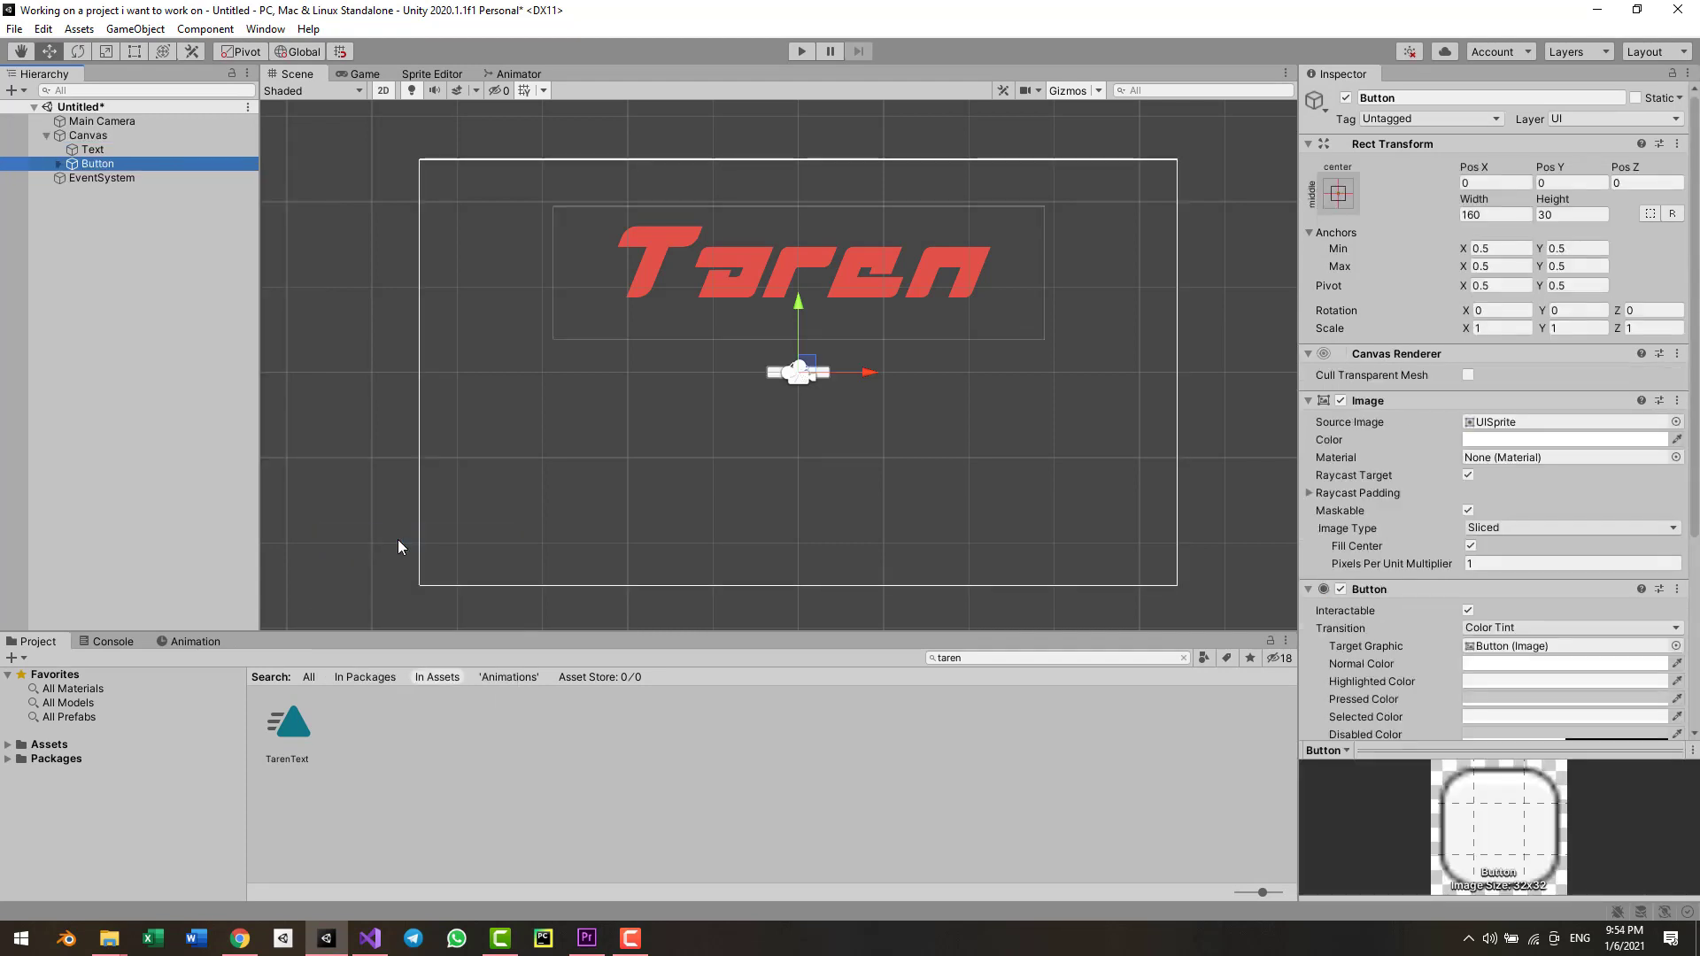
left_click_drag(799, 306, 808, 372)
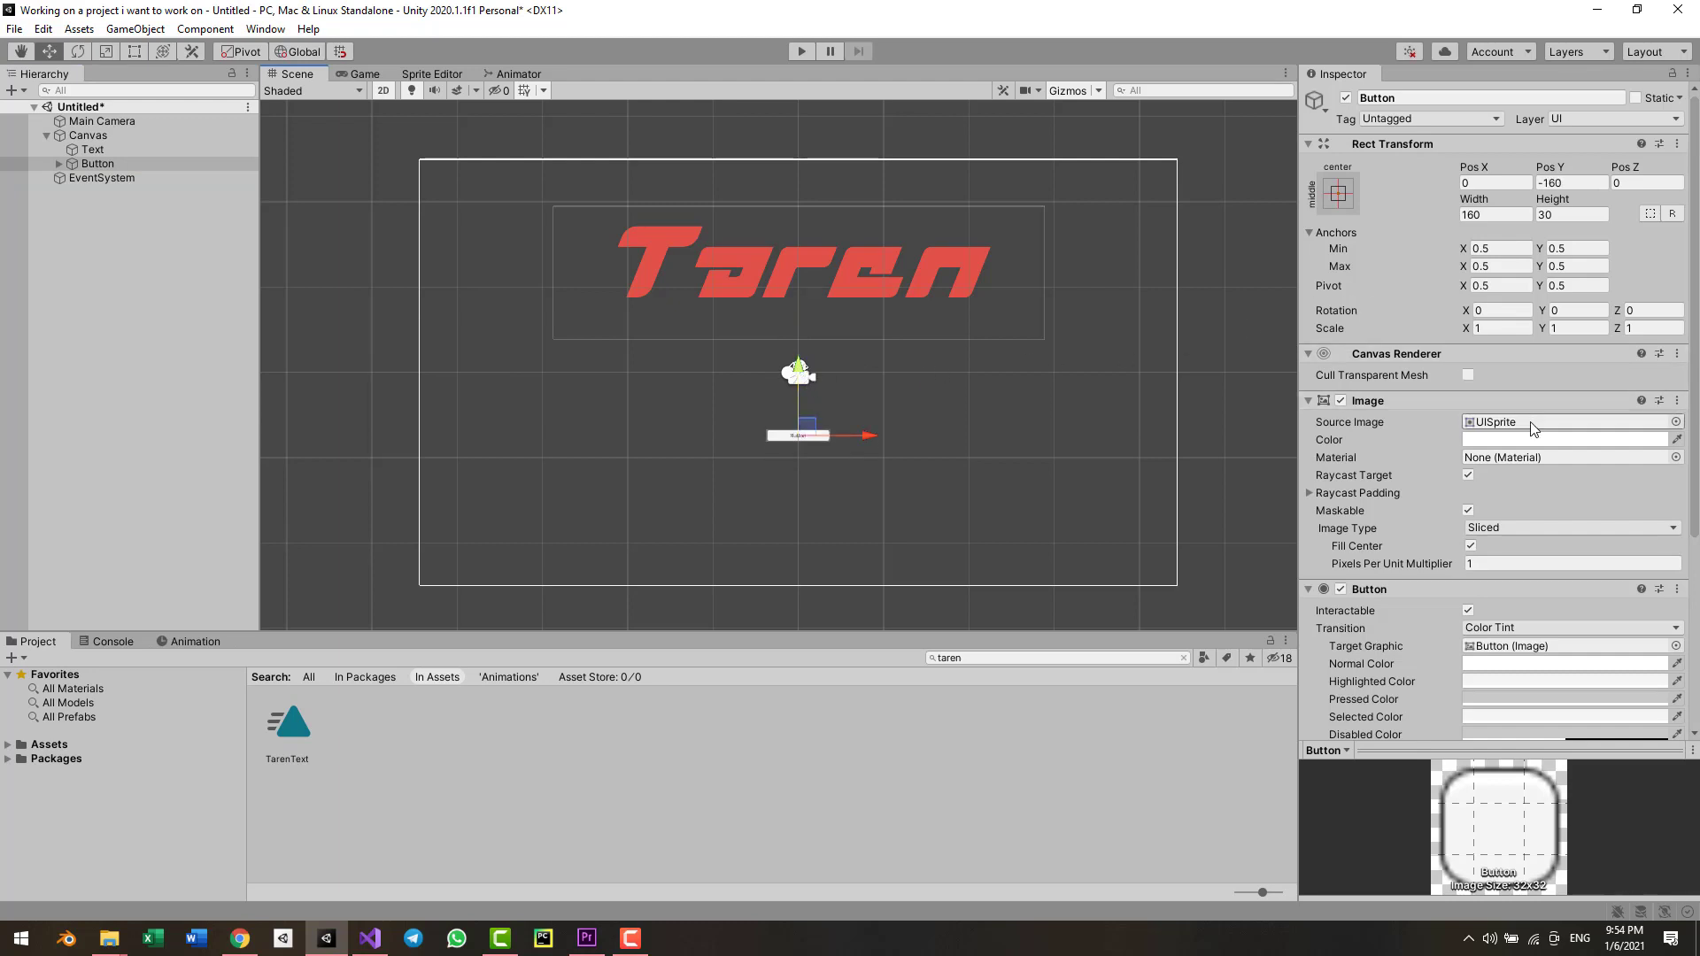
left_click(86, 165)
key("Delete")
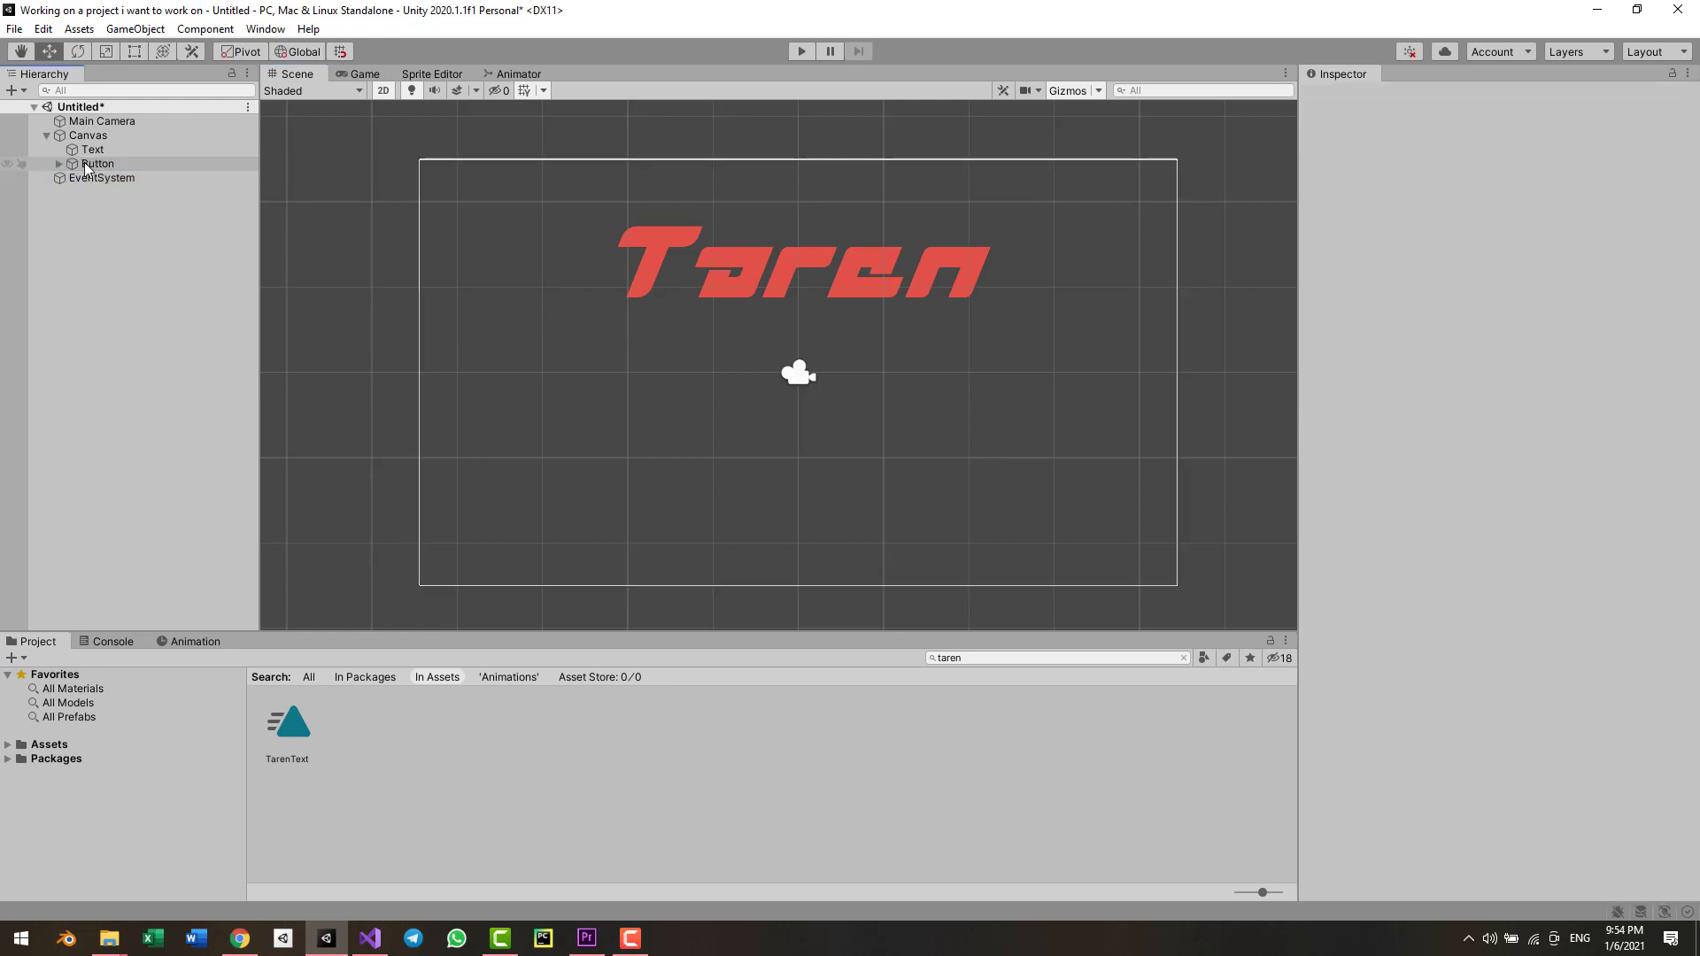
- Add a UI Image to the Canvas and attach a Button component to it
right_click(91, 136)
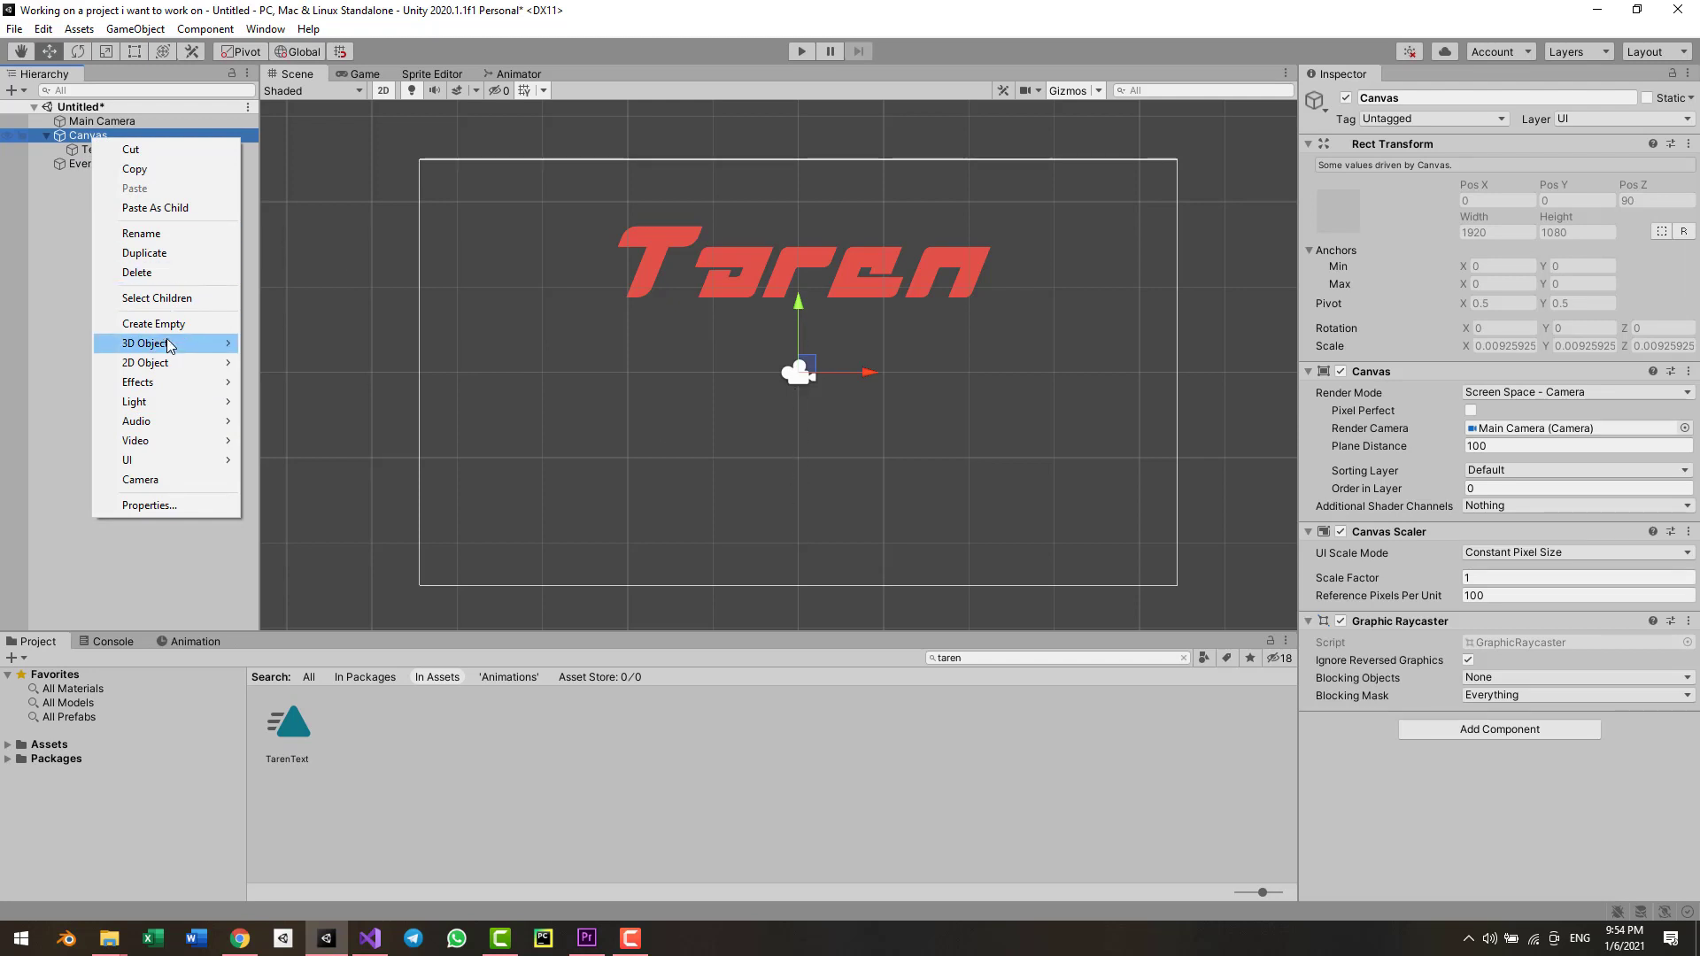
mouse_move(189, 465)
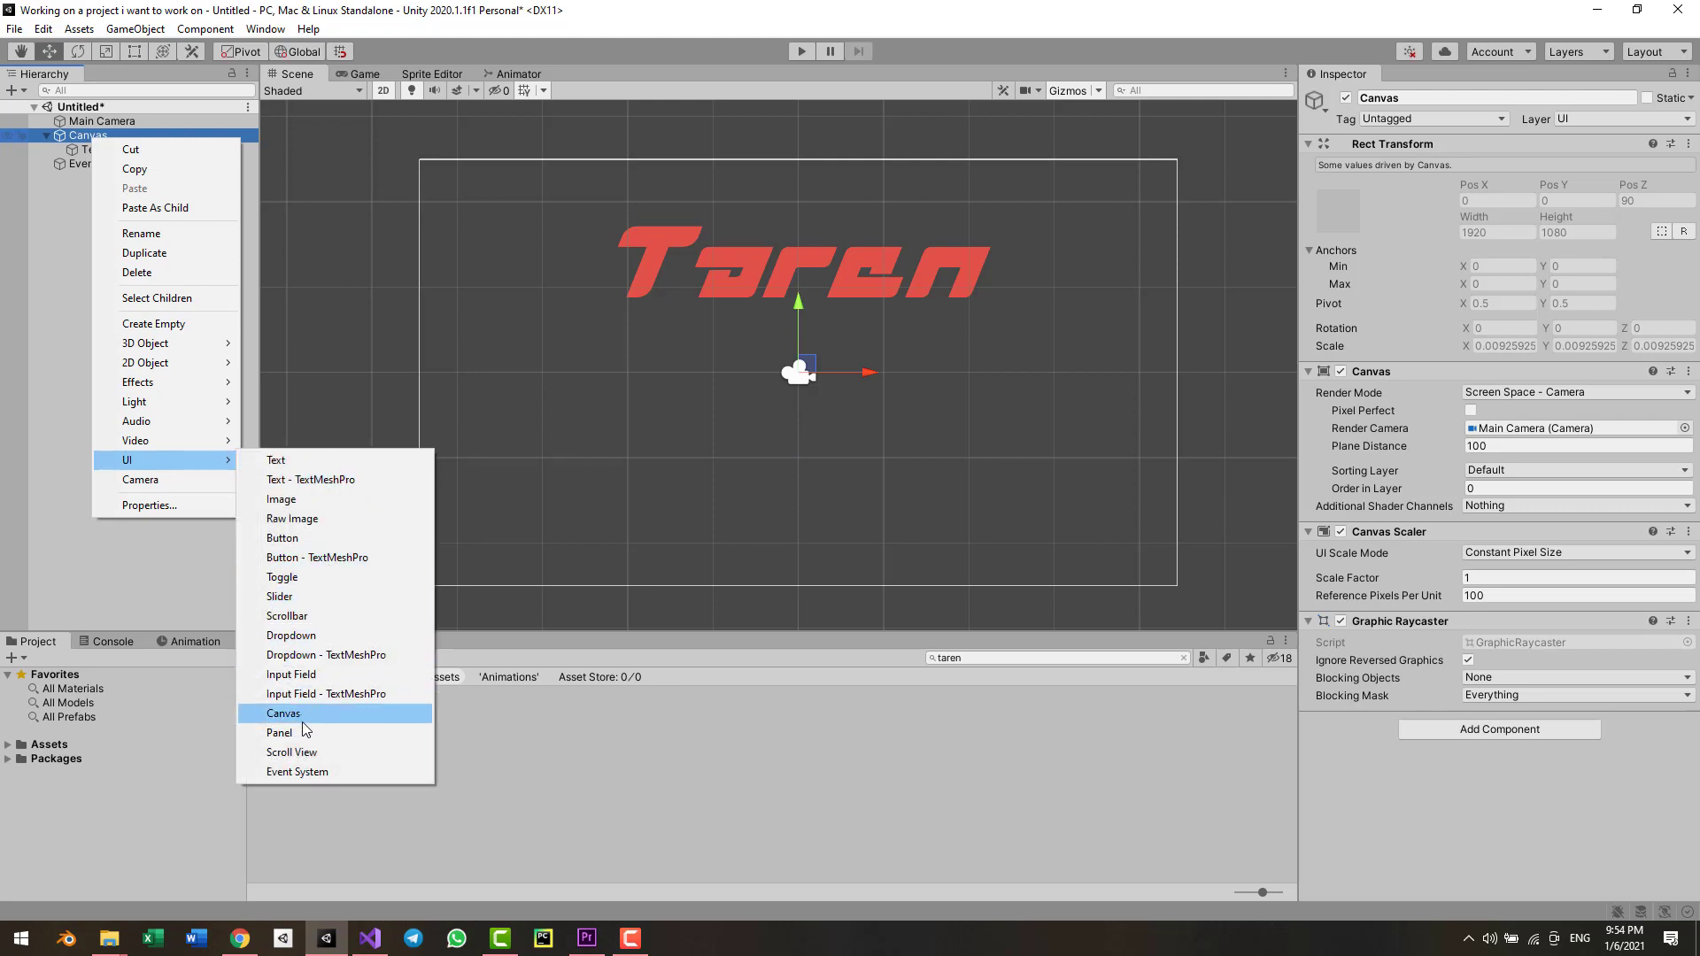
left_click(288, 500)
left_click(1503, 601)
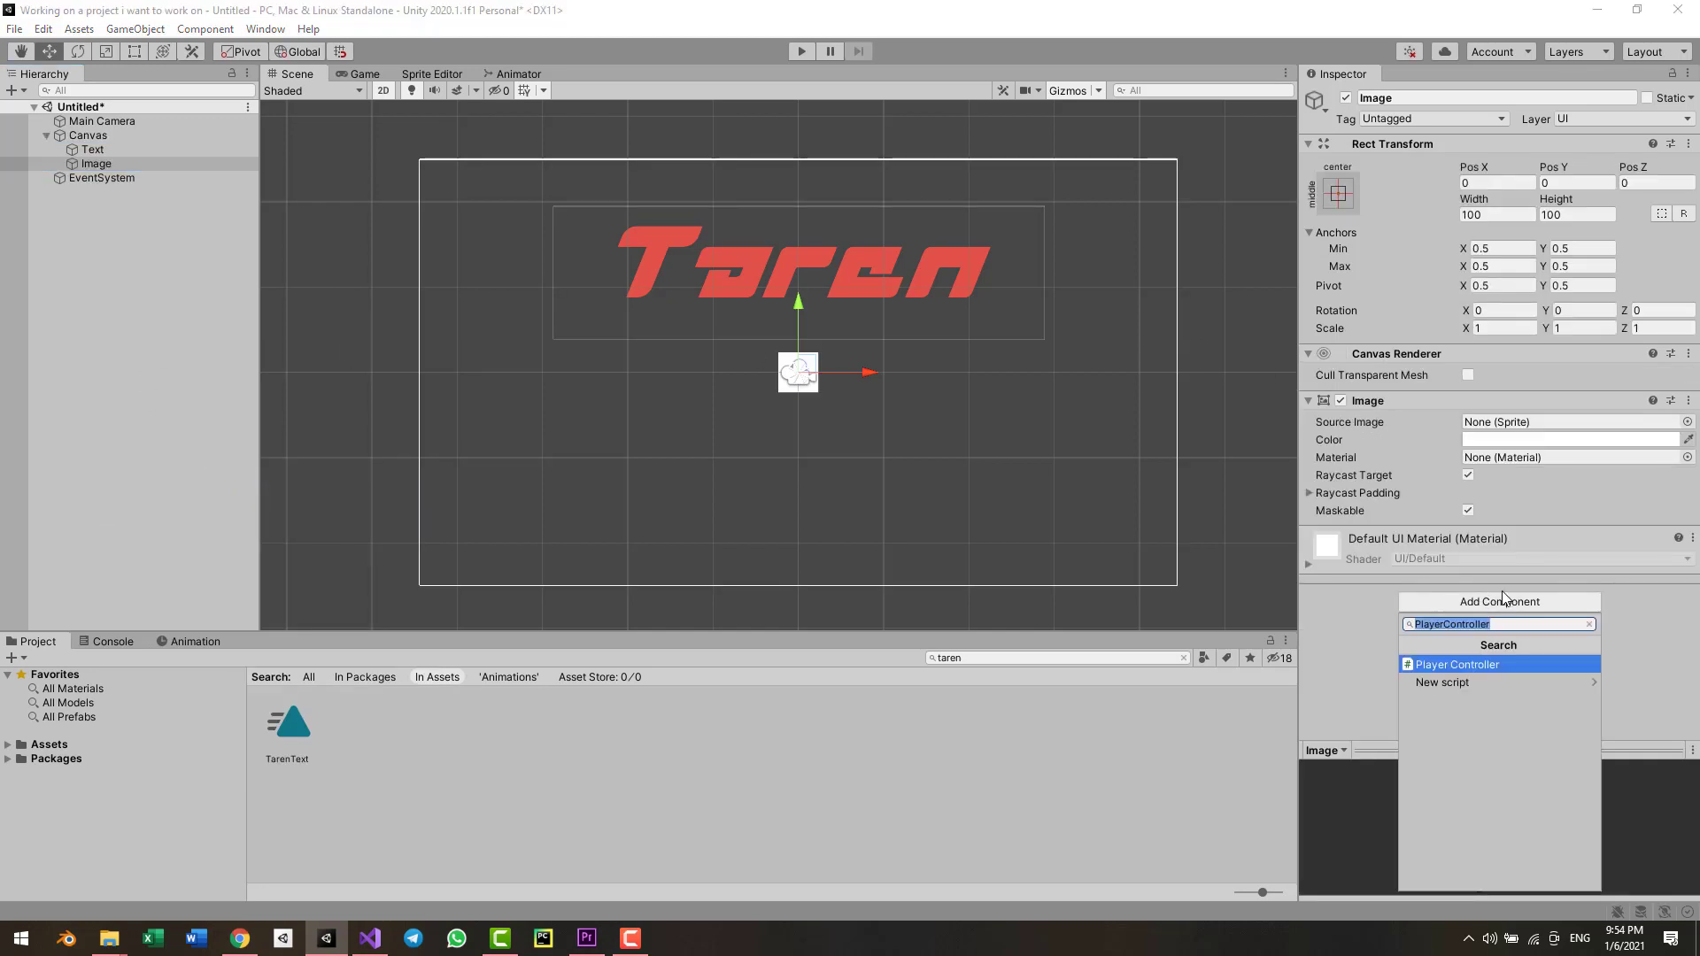
type("button")
key("Return")
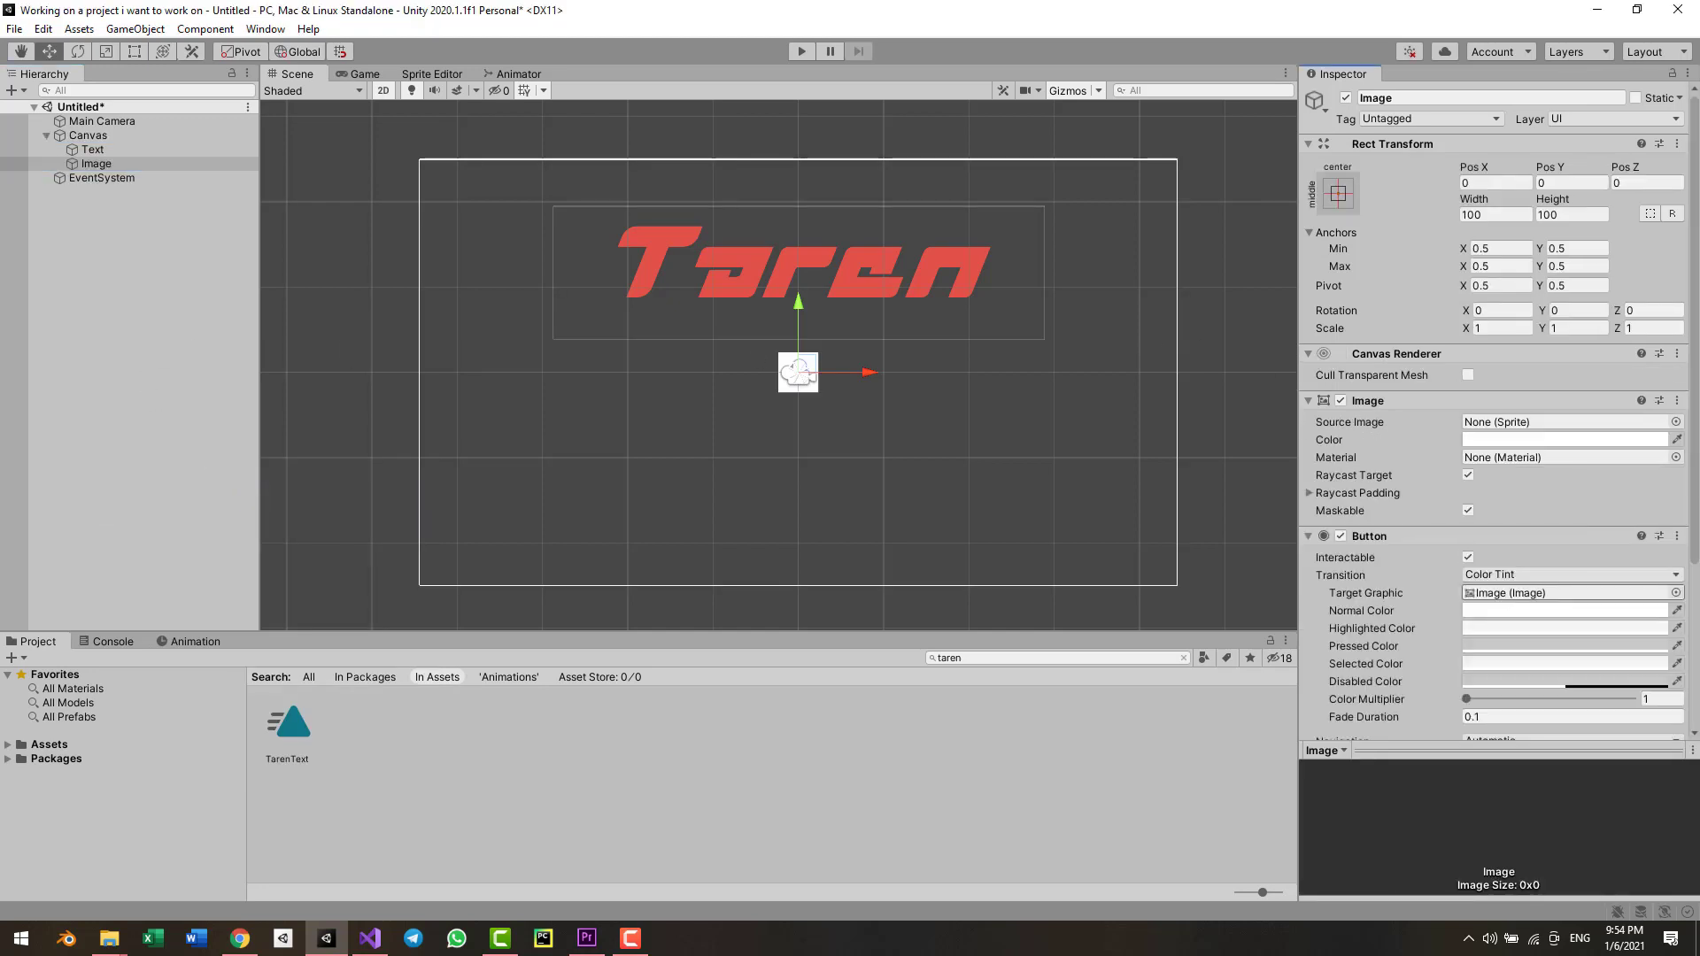
- Move the image below the canvas centre to about Pos Y -151 and set its Source Image to sprite 02
left_click_drag(797, 306, 798, 366)
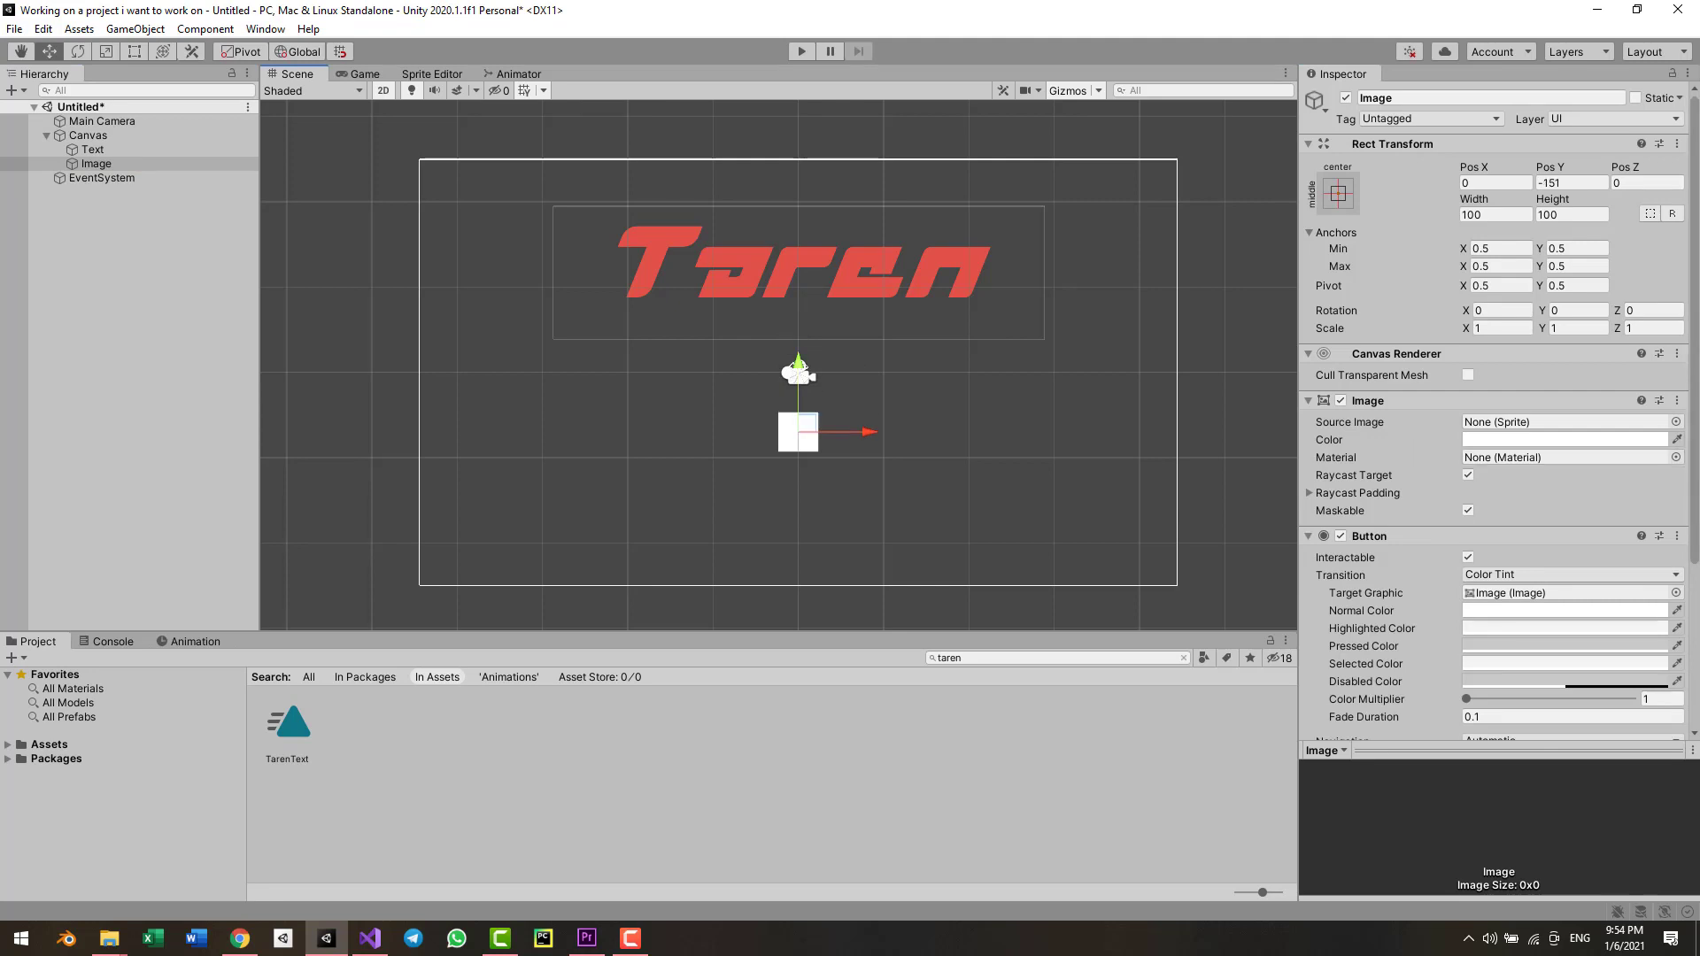
left_click(1676, 421)
double_click(1210, 487)
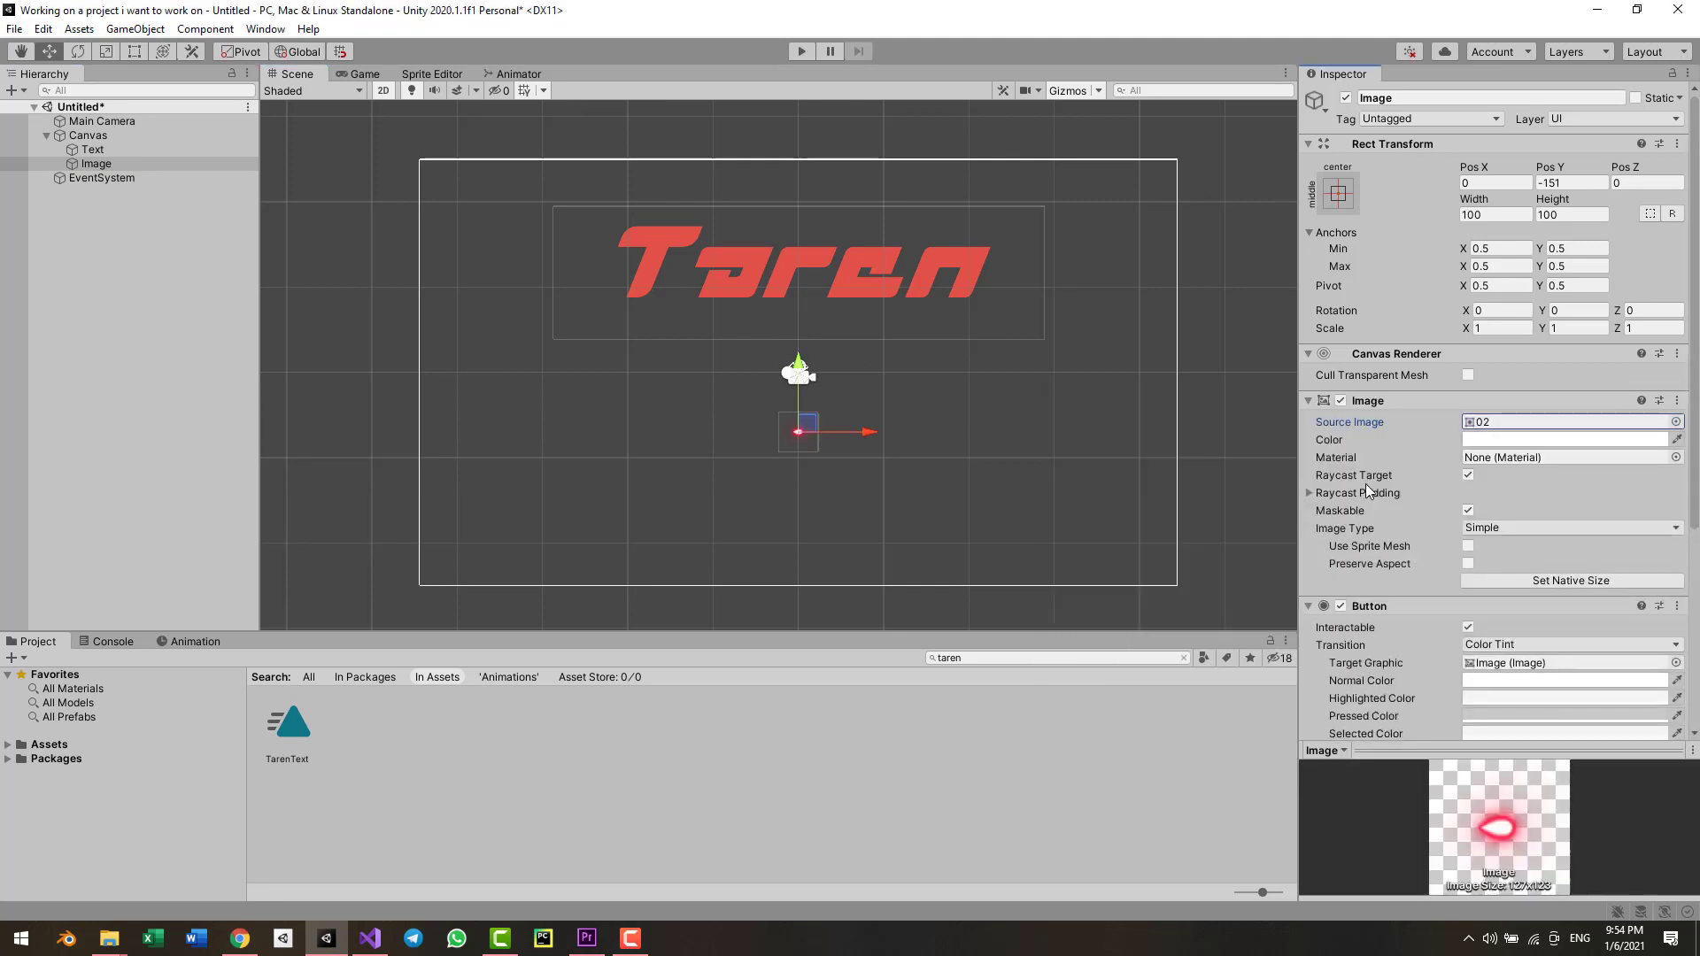
- Set the image button's Highlighted Color to black and run the scene to test the hover effect
scroll(1647, 620, "down", 3)
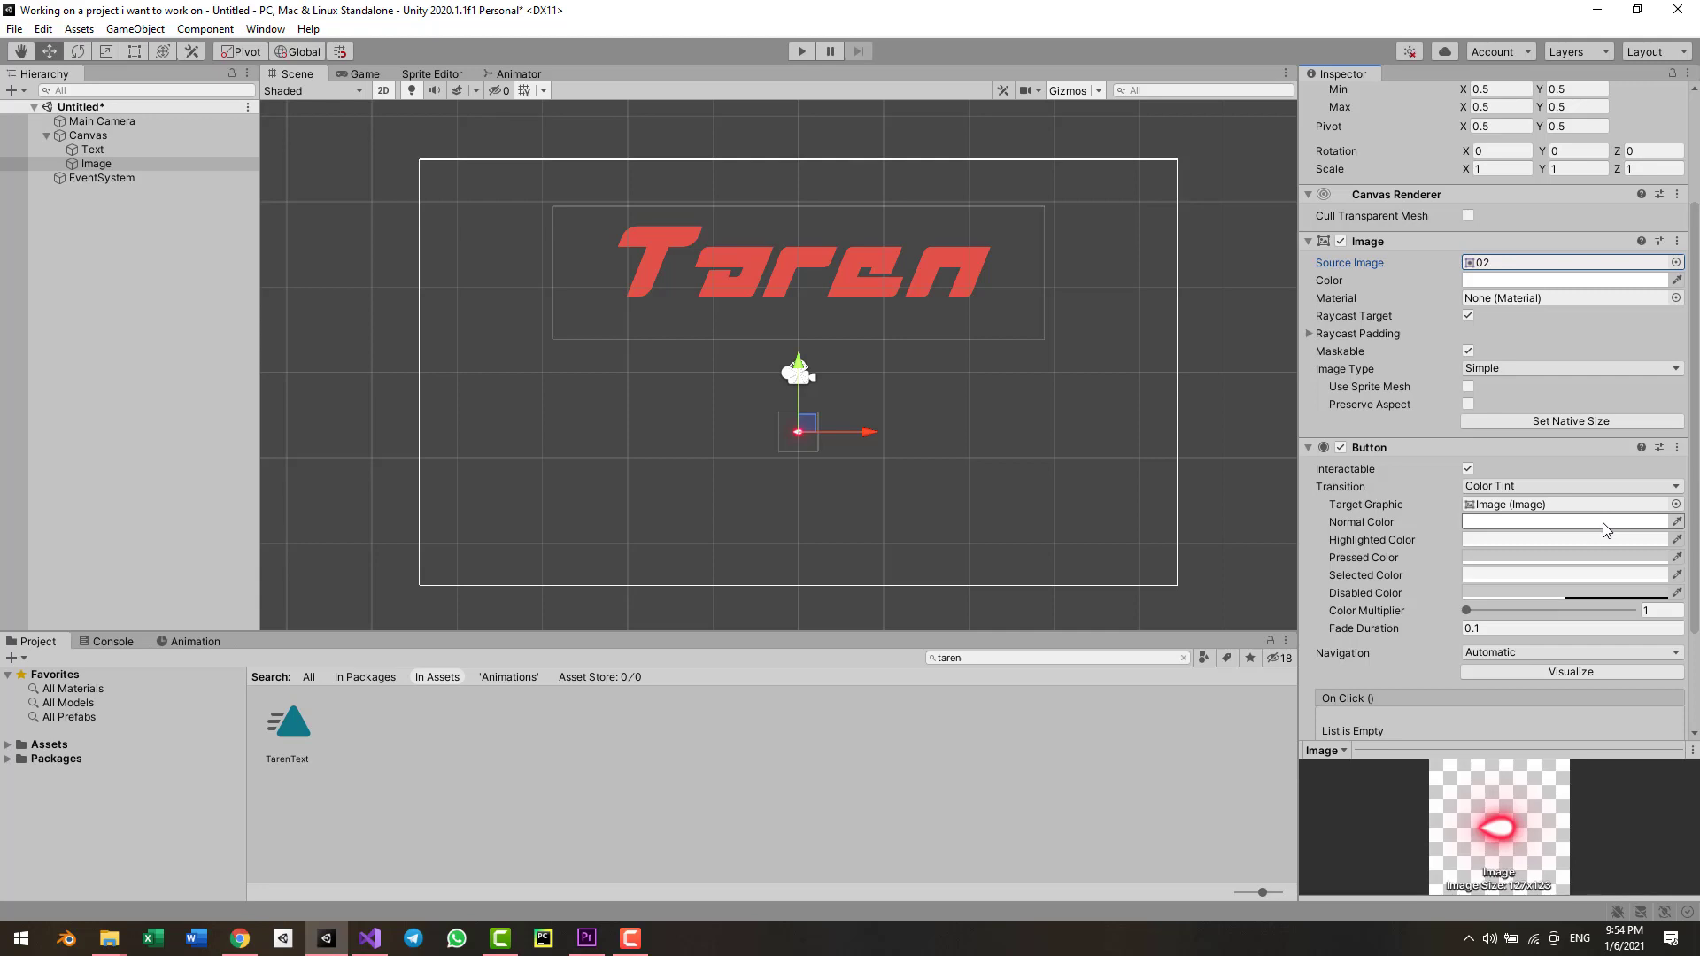
left_click(1601, 536)
left_click_drag(1585, 593, 1418, 747)
left_click(1681, 479)
left_click(1559, 542)
left_click(1684, 479)
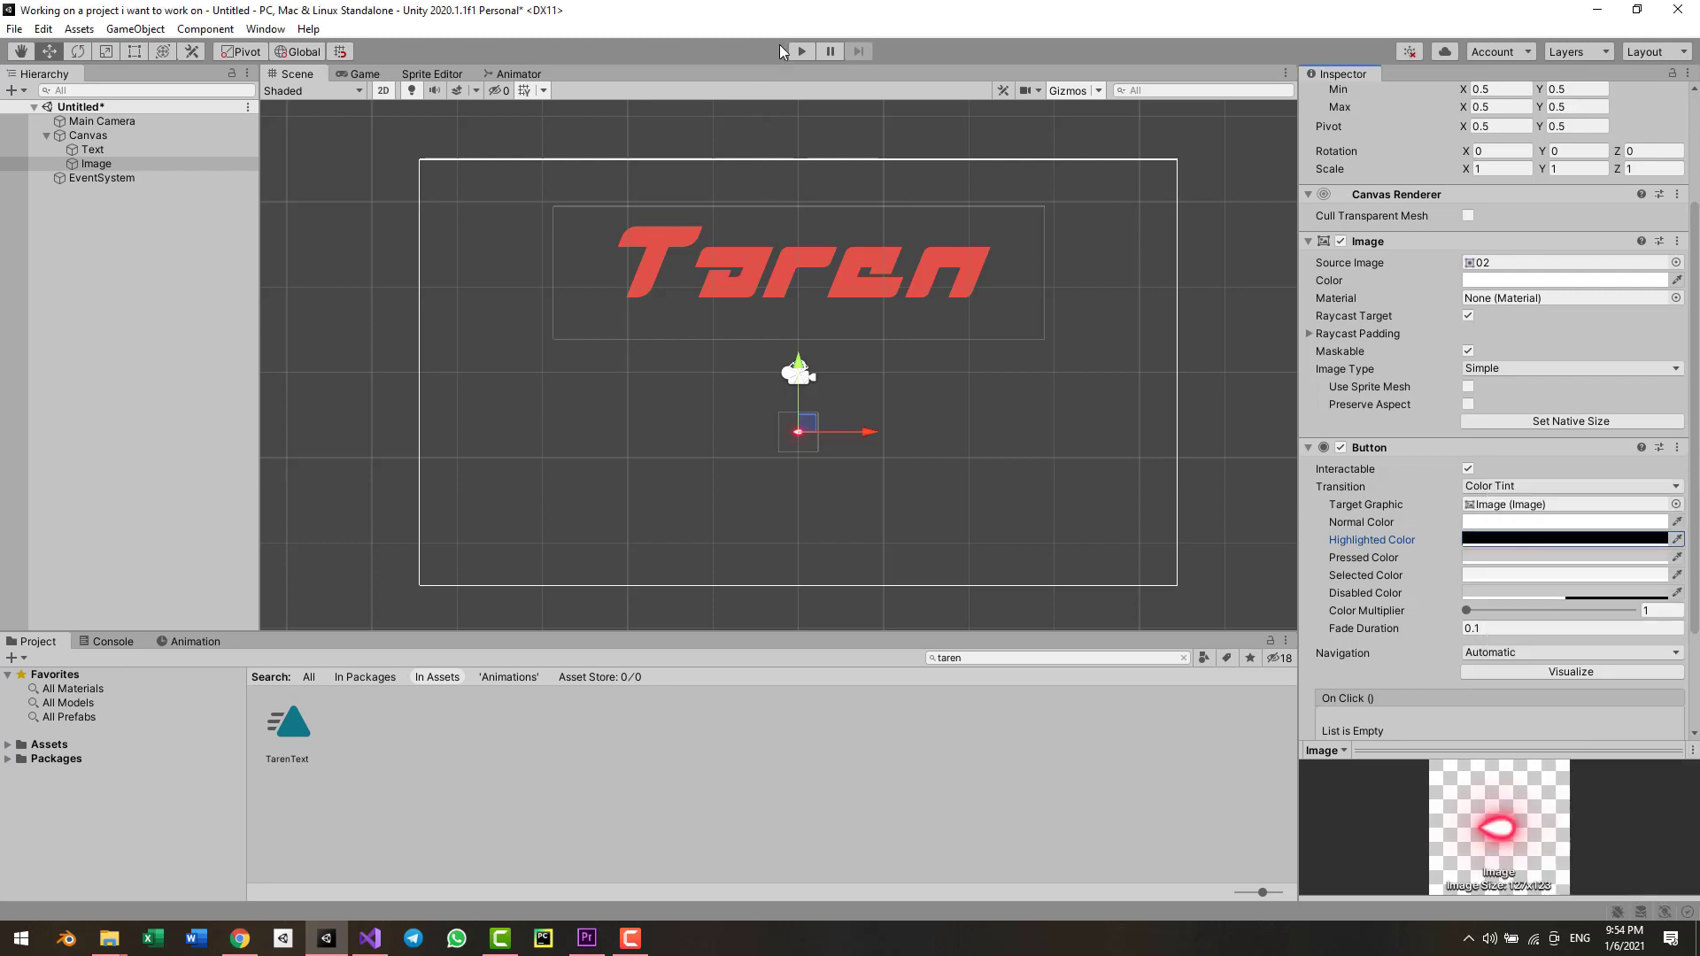
left_click(803, 52)
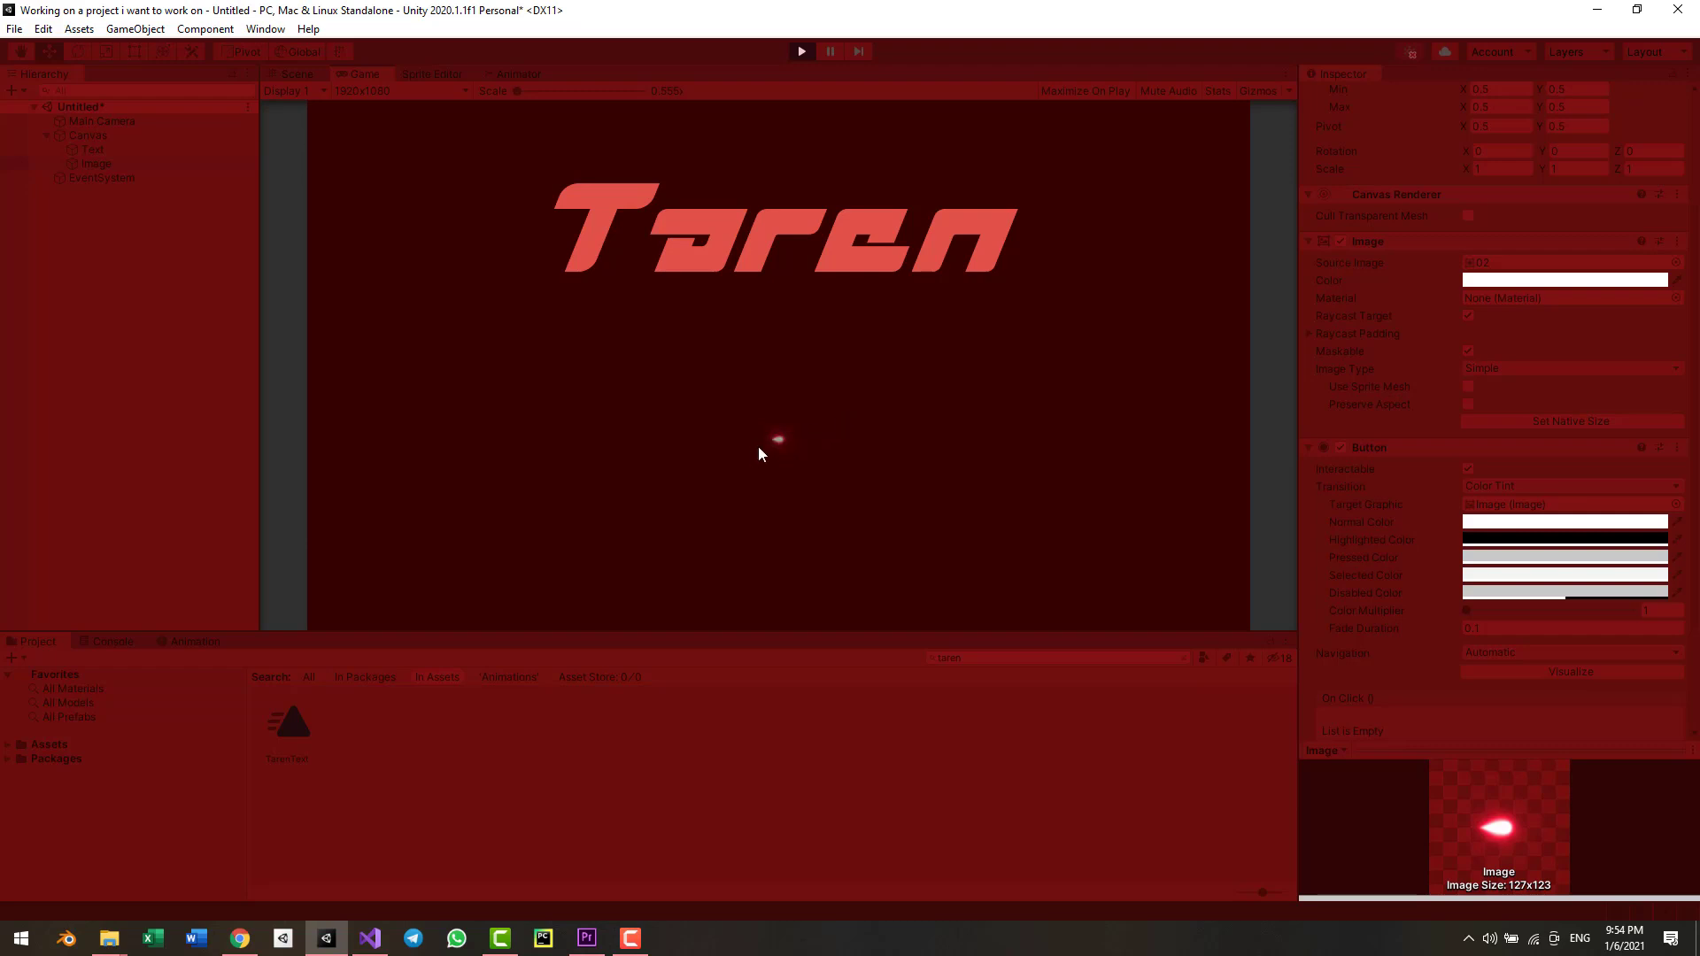
- Stop the test run, delete the image button and add a standard UI Button under the Canvas
left_click(803, 53)
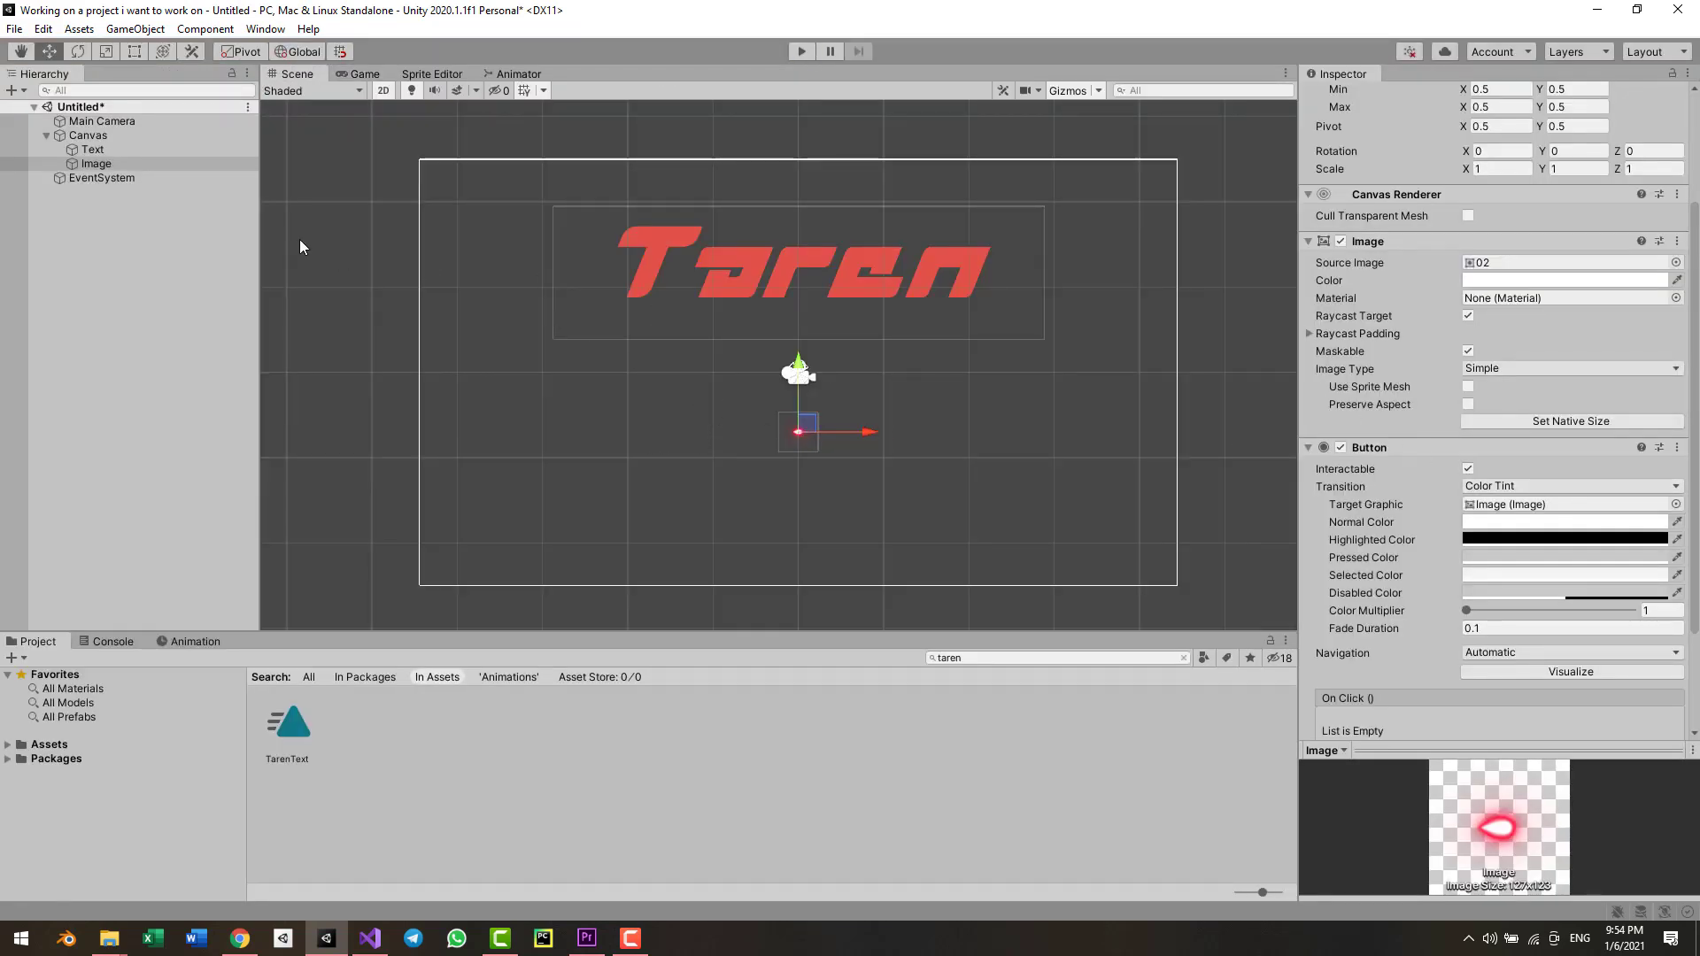
right_click(108, 140)
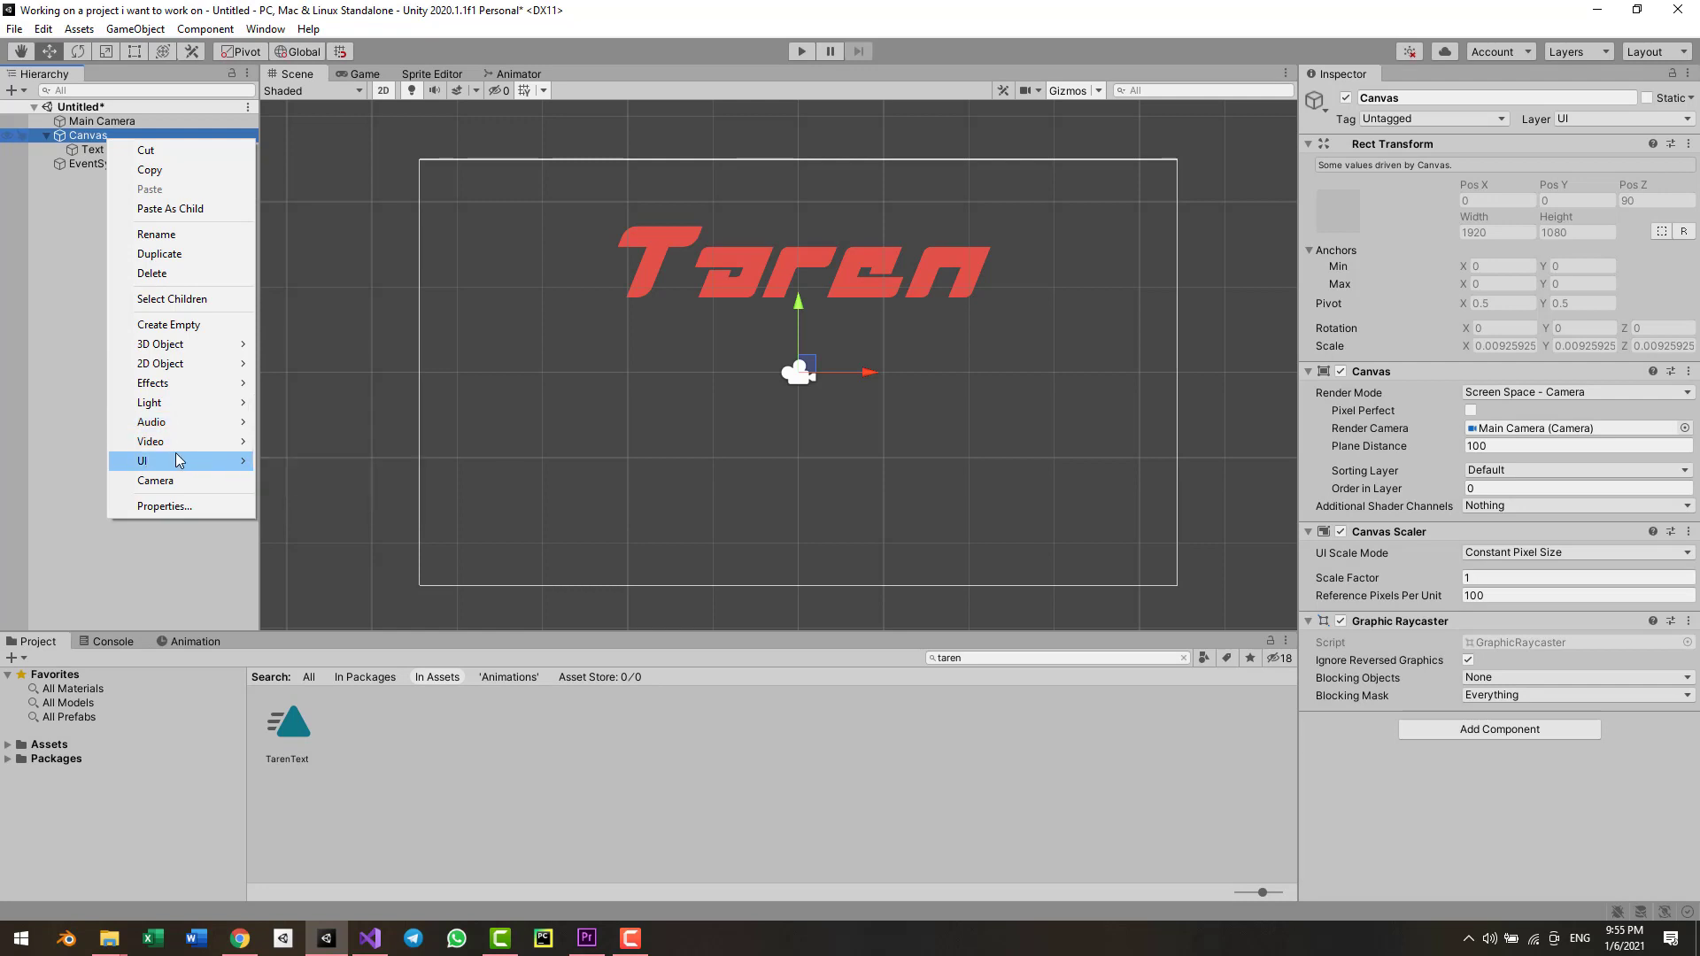
mouse_move(177, 461)
left_click(319, 540)
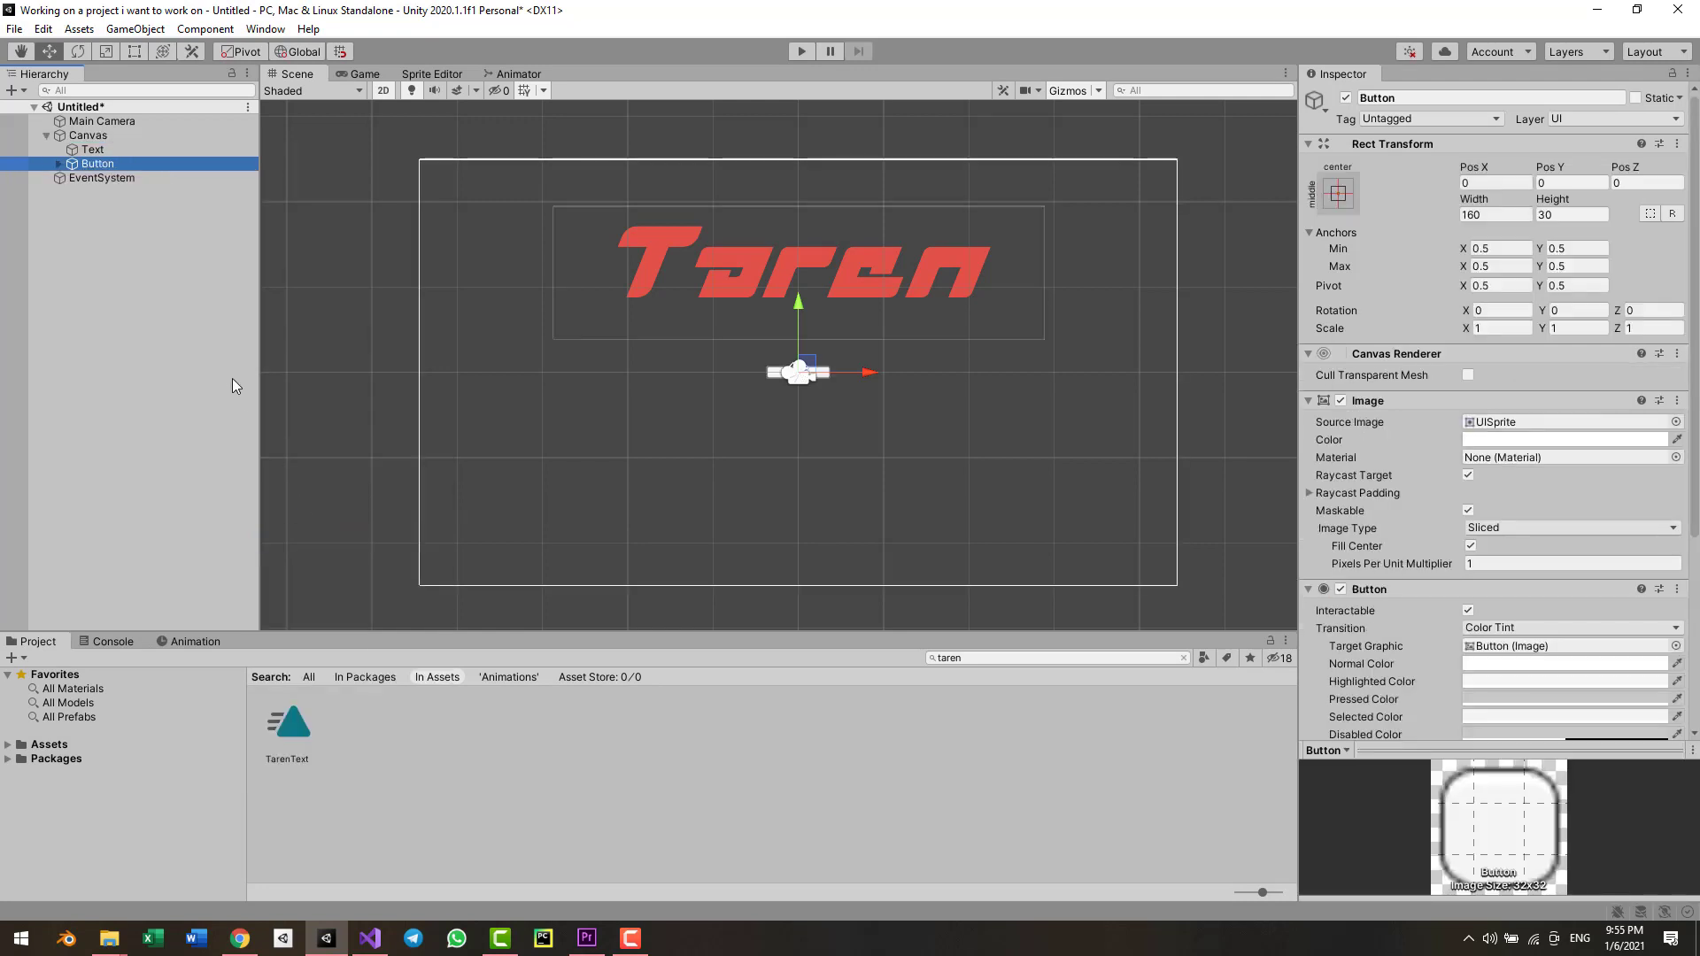
- Try adding a TextMeshPro button under the Canvas
right_click(86, 136)
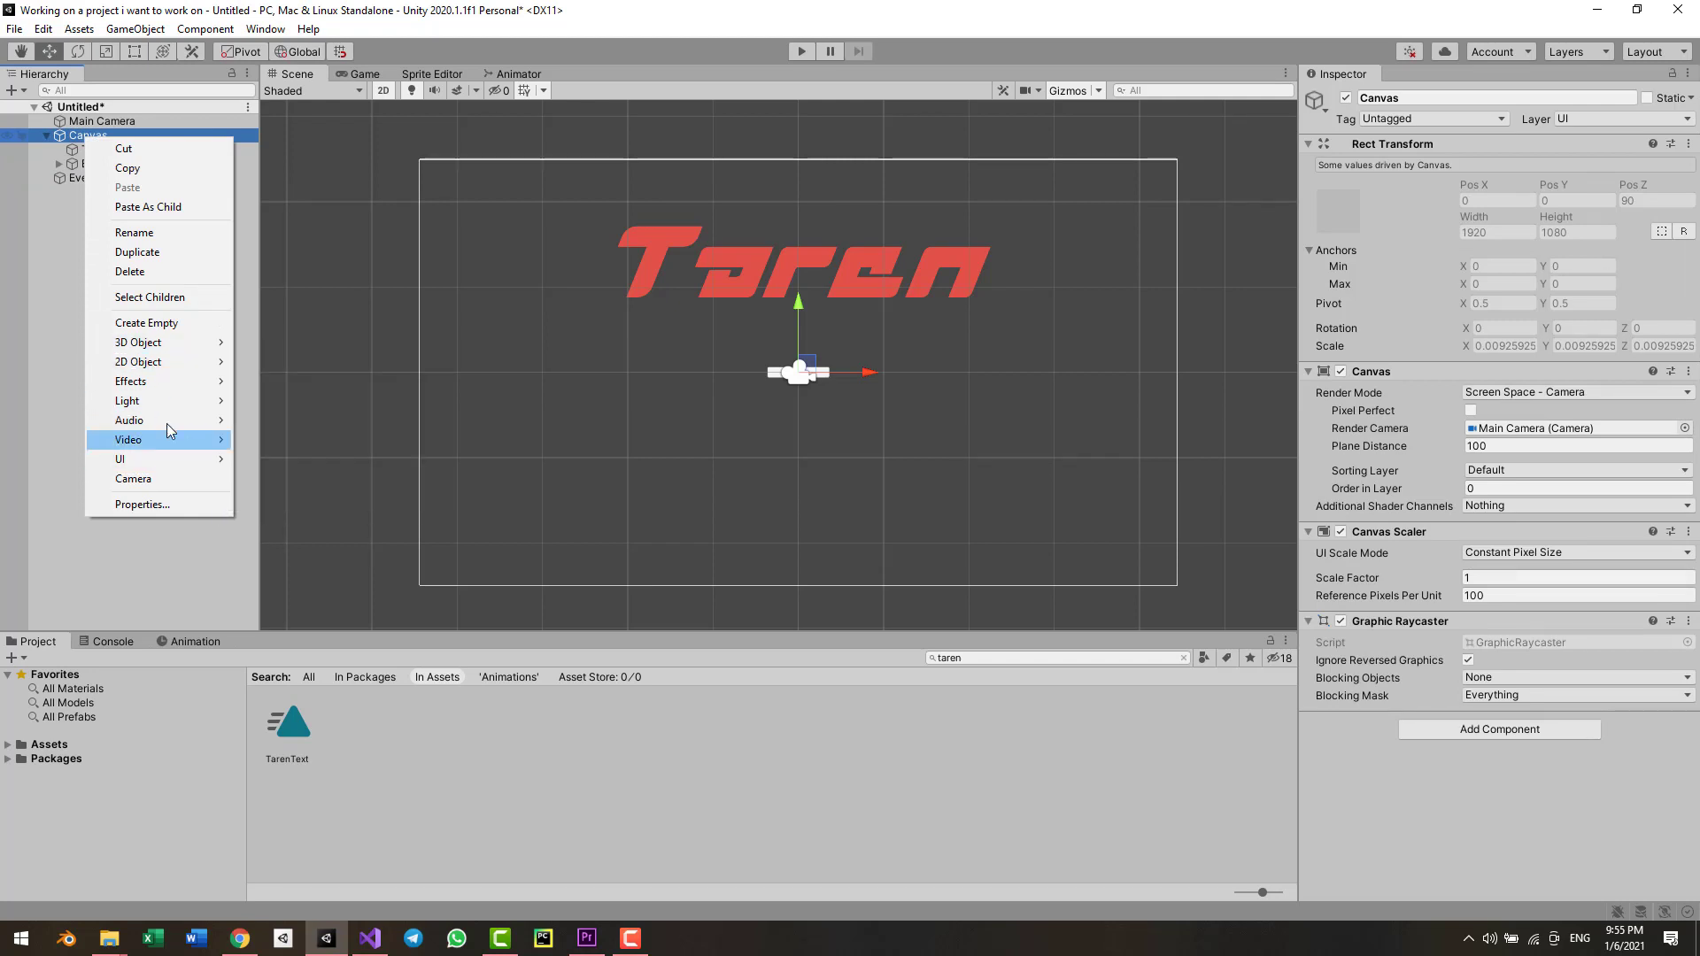
mouse_move(195, 460)
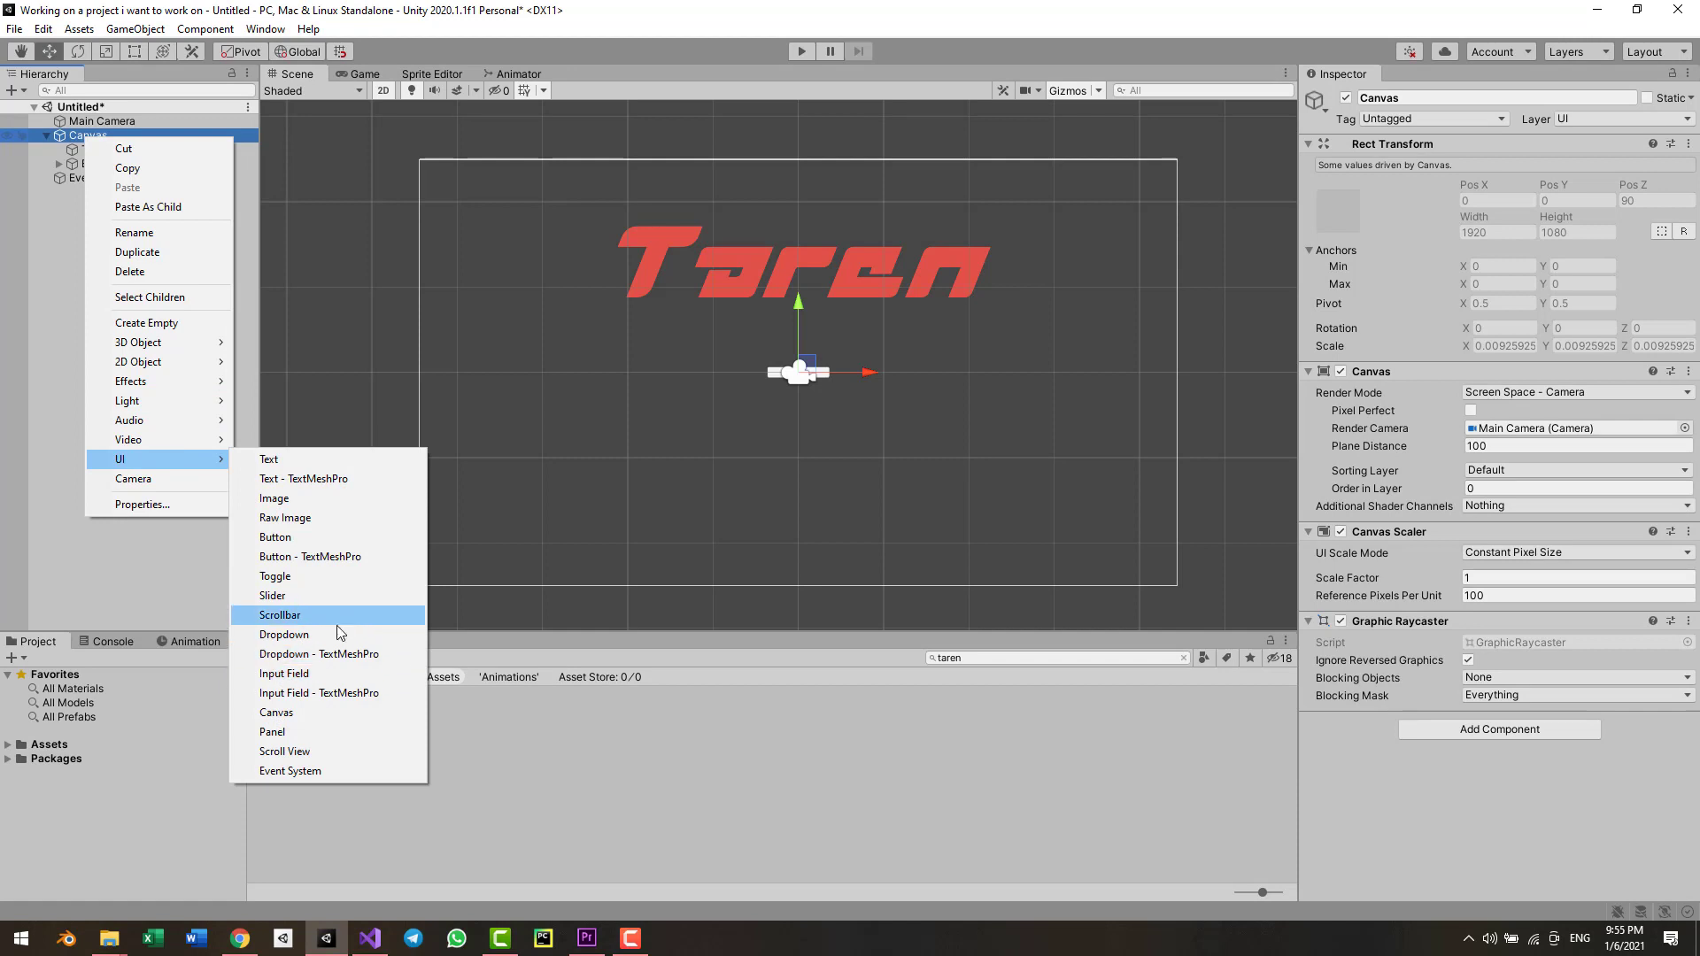
left_click(328, 558)
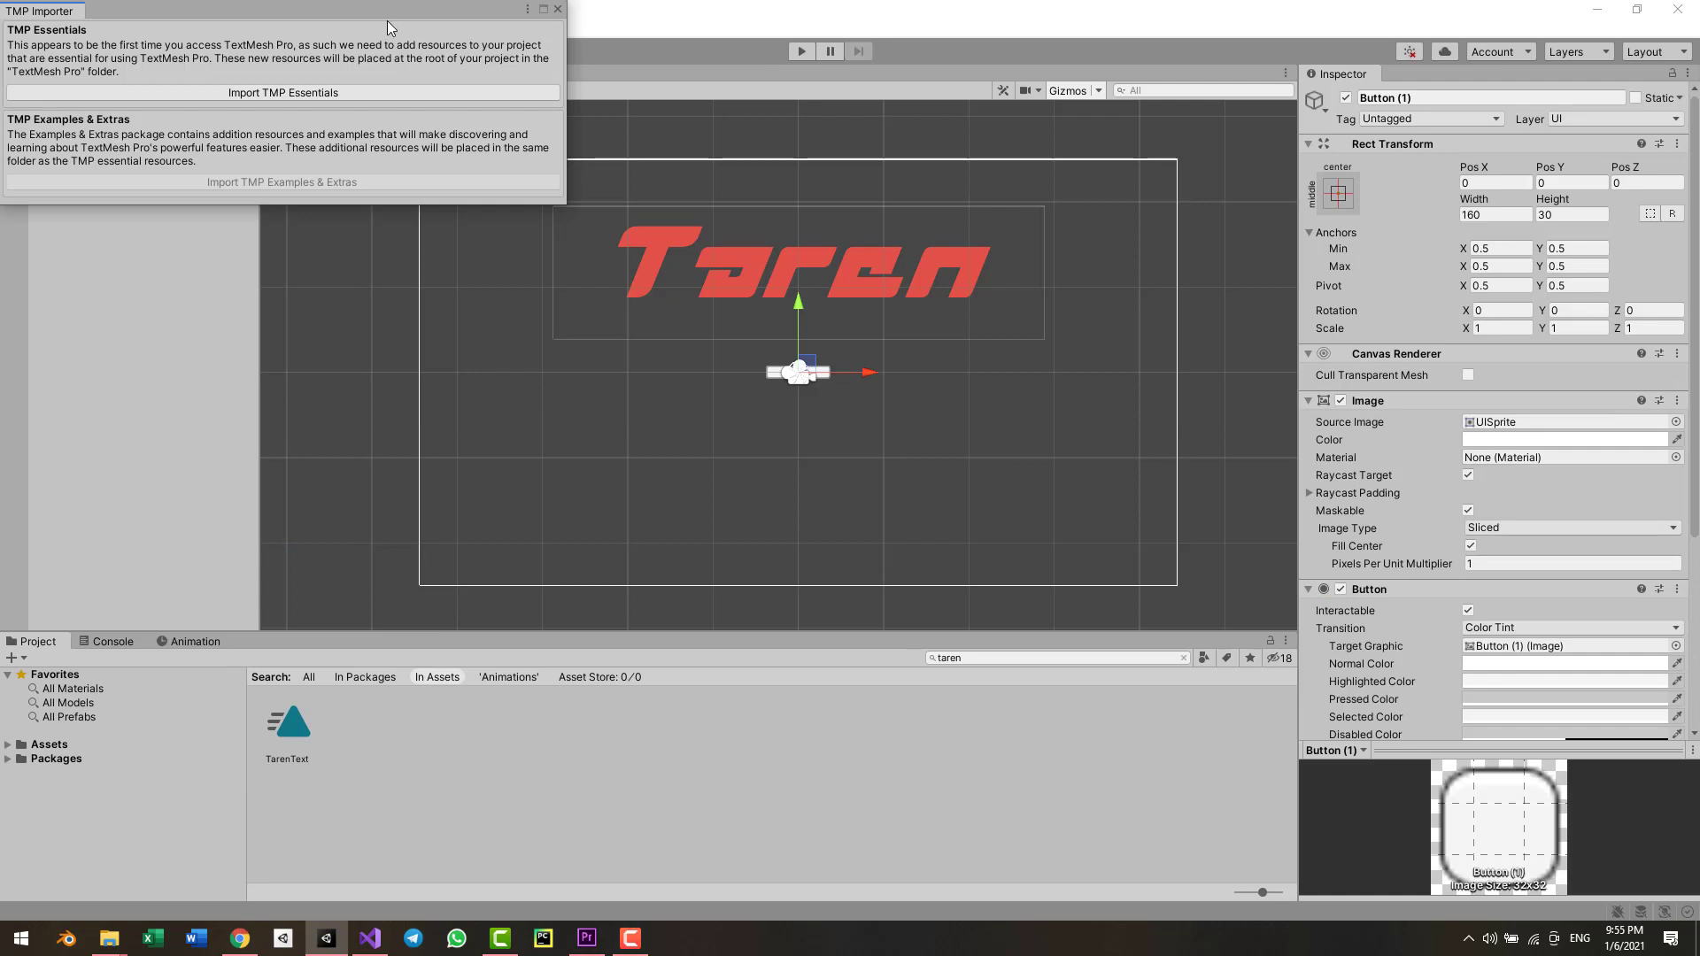
left_click_drag(387, 21, 762, 97)
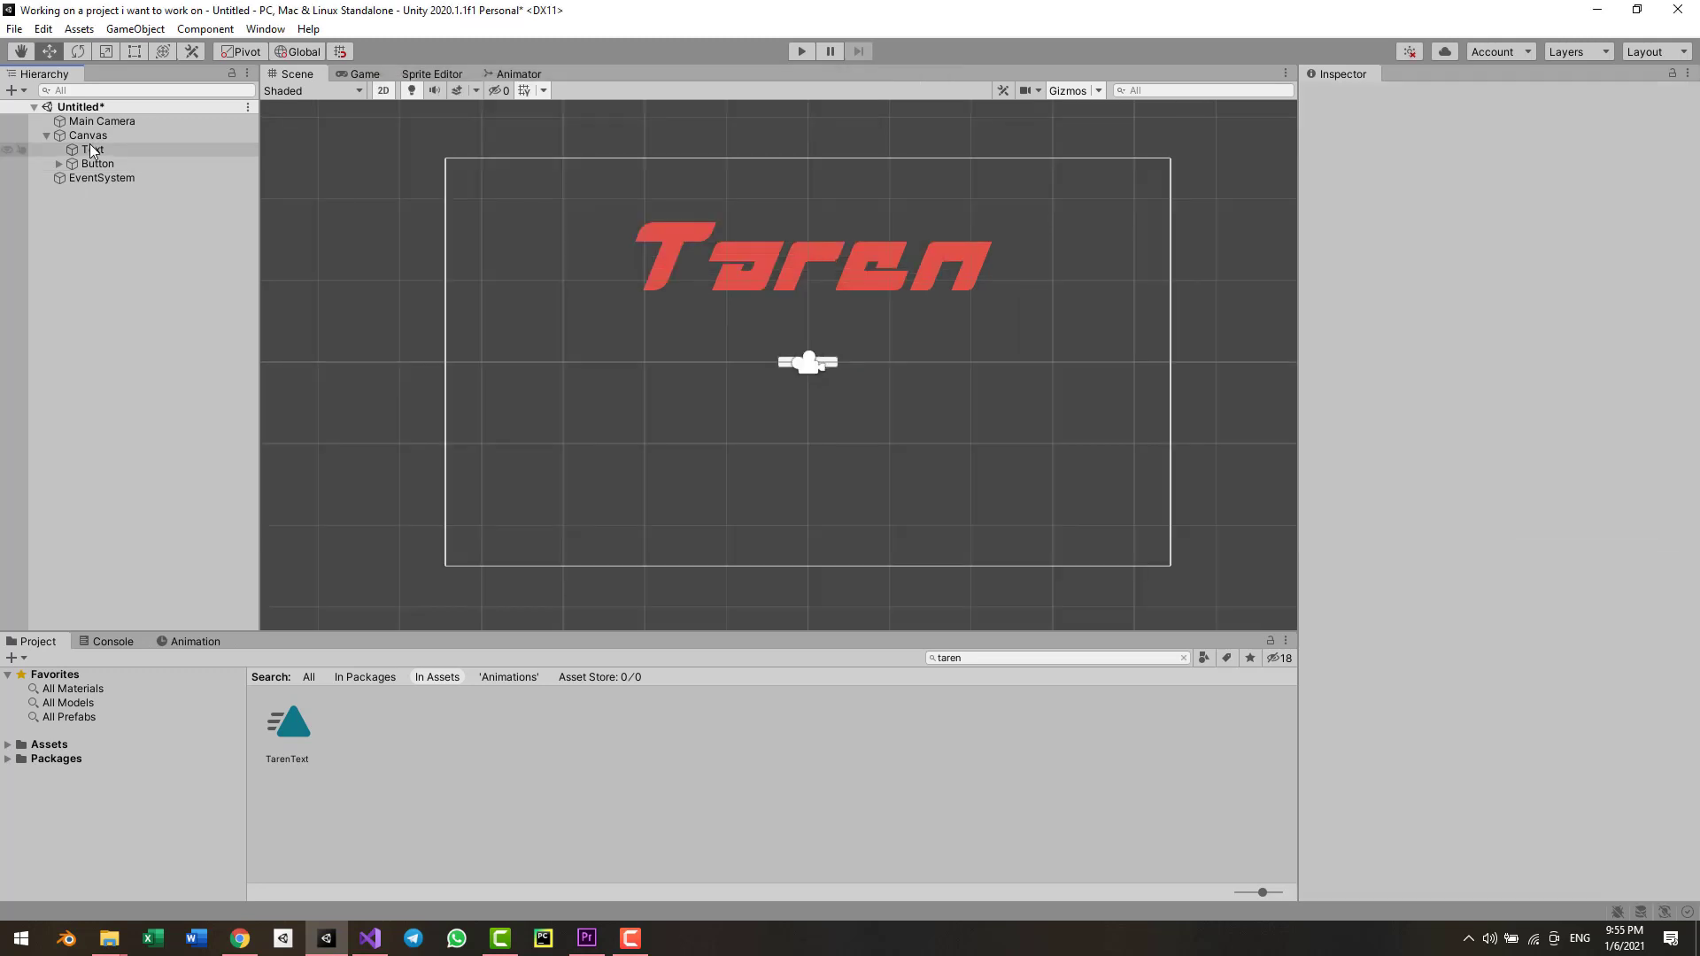
- Move the button down to Pos Y -120 and enlarge it to about 345 by 105
left_click(94, 164)
left_click_drag(814, 298, 815, 344)
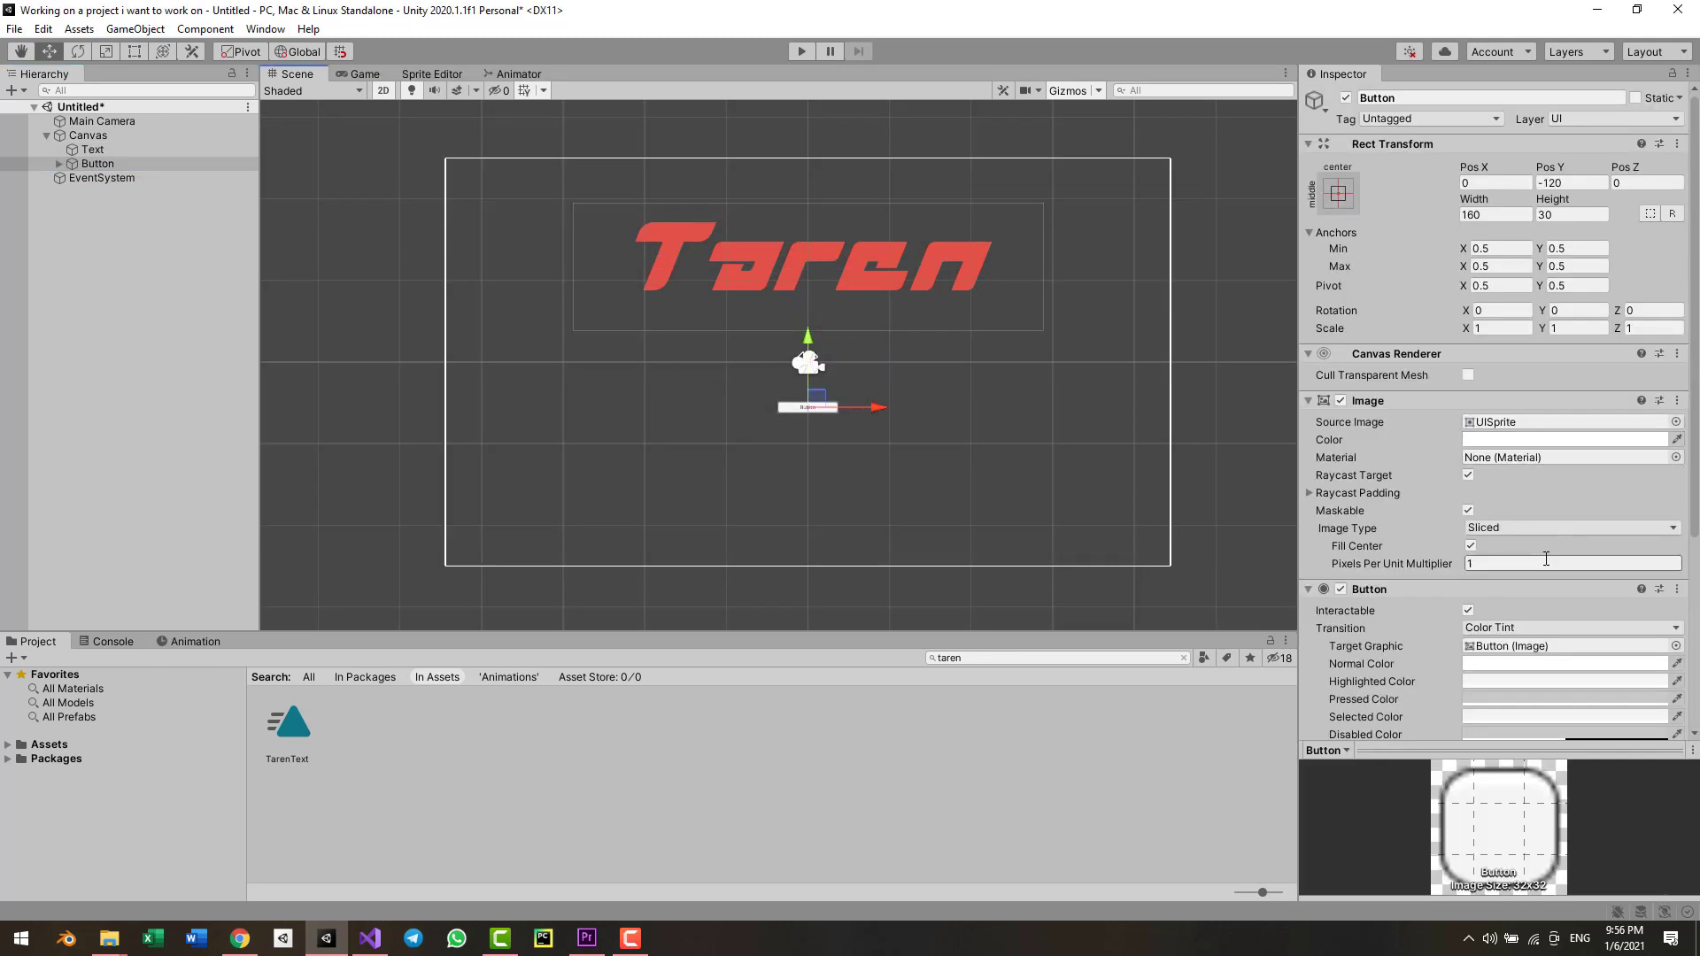
scroll(1488, 532, "down", 5)
scroll(1452, 506, "up", 5)
scroll(859, 440, "up", 4)
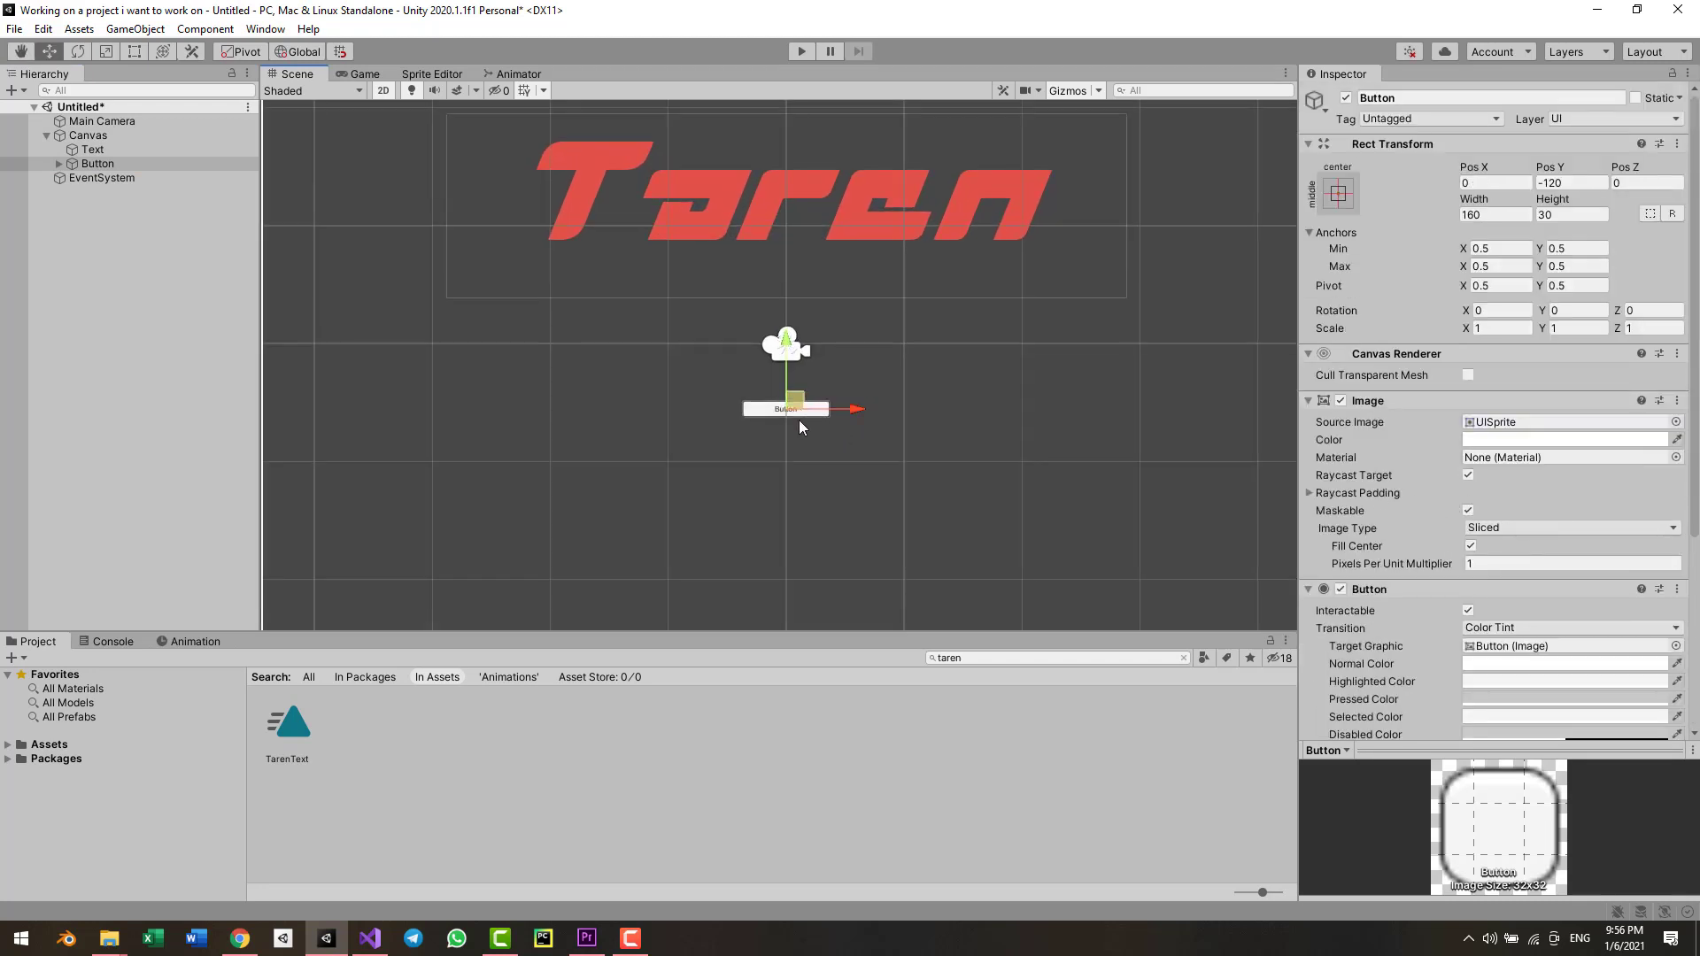
left_click(113, 163)
key("t")
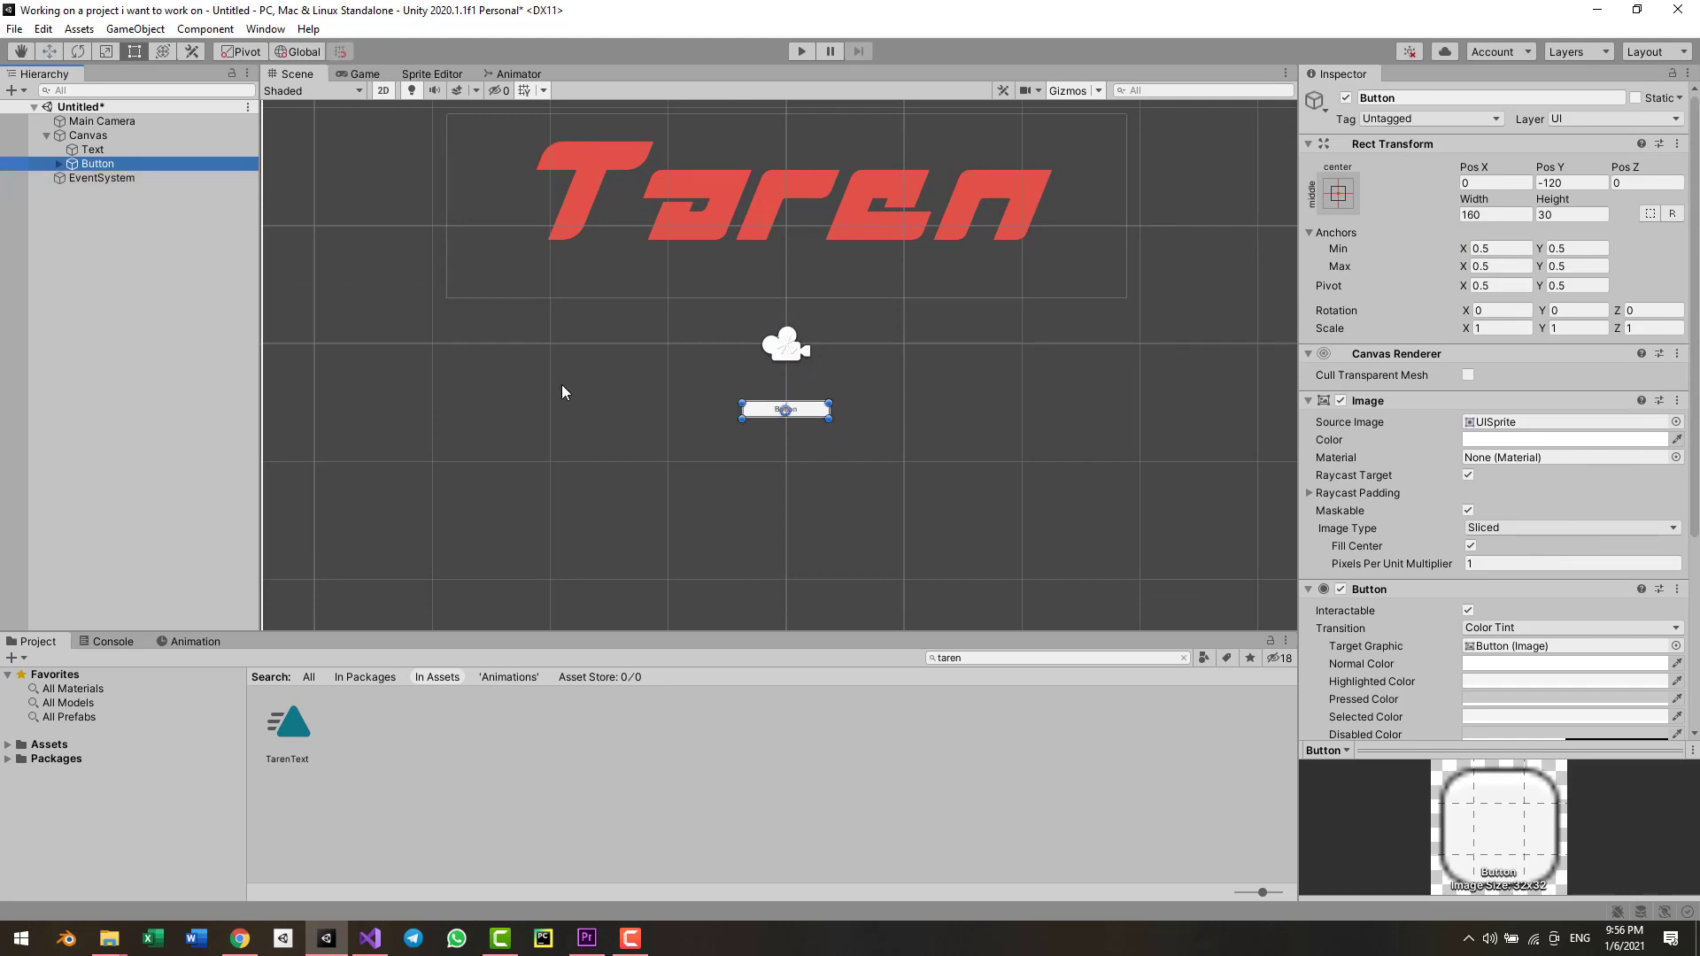
left_click_drag(829, 418, 882, 438)
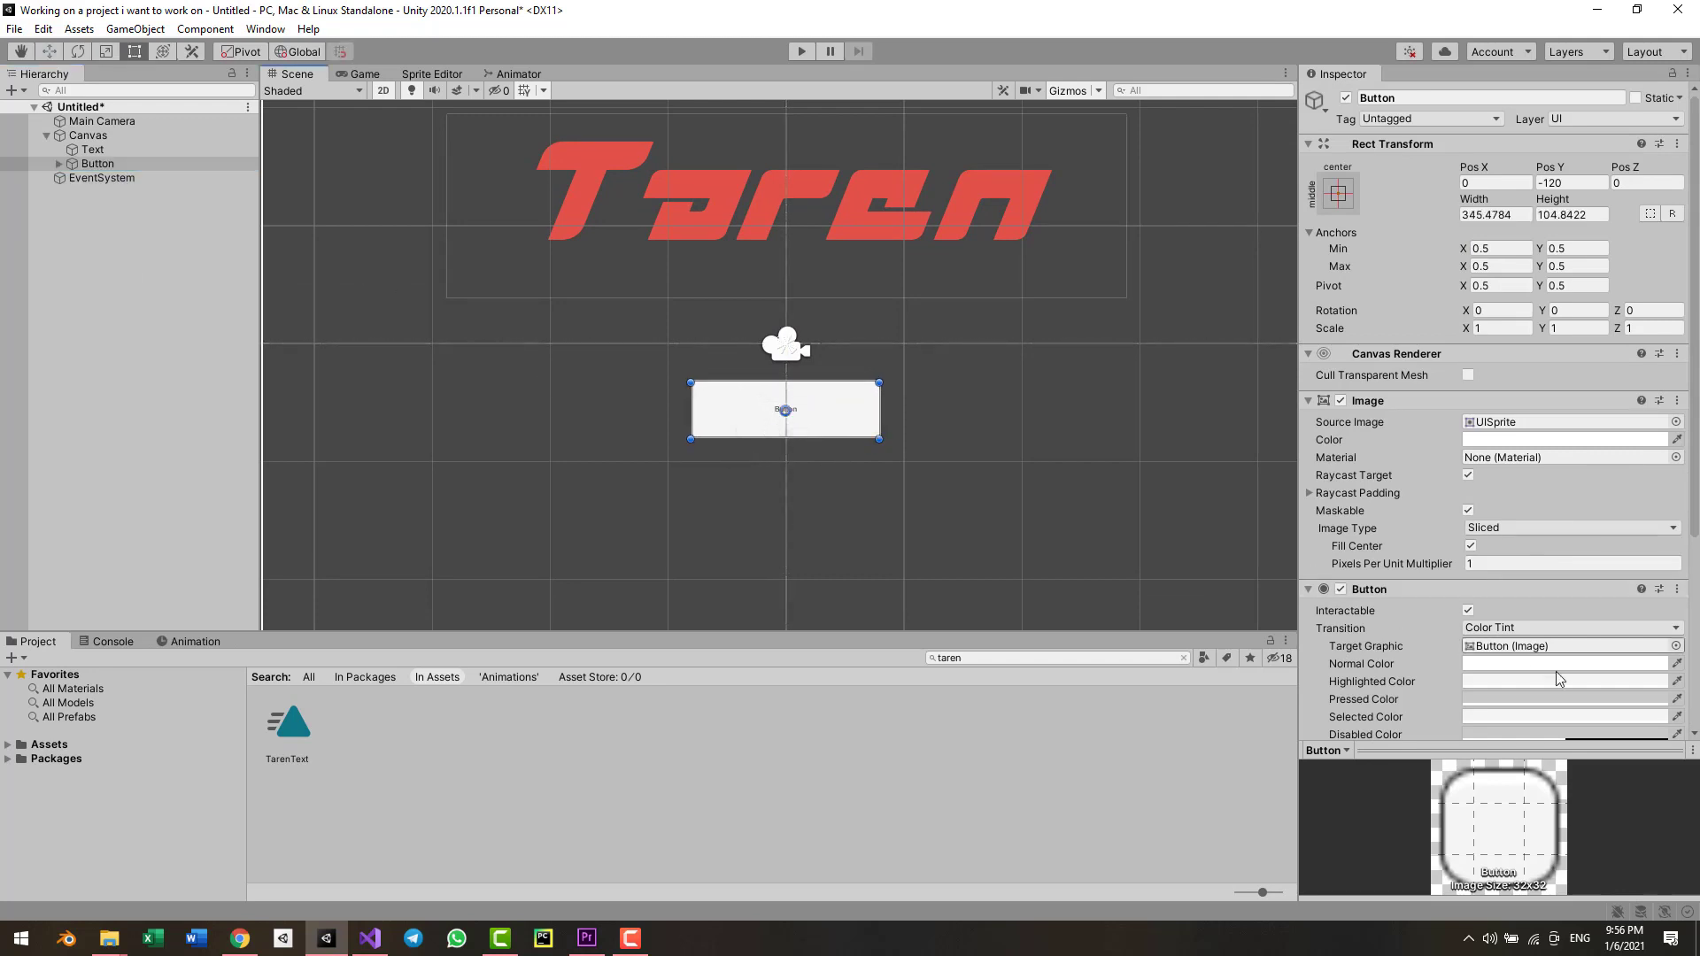
- Make the button's Normal Color fully transparent
left_click(1561, 664)
left_click_drag(1605, 836, 1657, 779)
left_click_drag(1565, 630, 1304, 454)
left_click_drag(1594, 836, 1511, 836)
left_click(1683, 479)
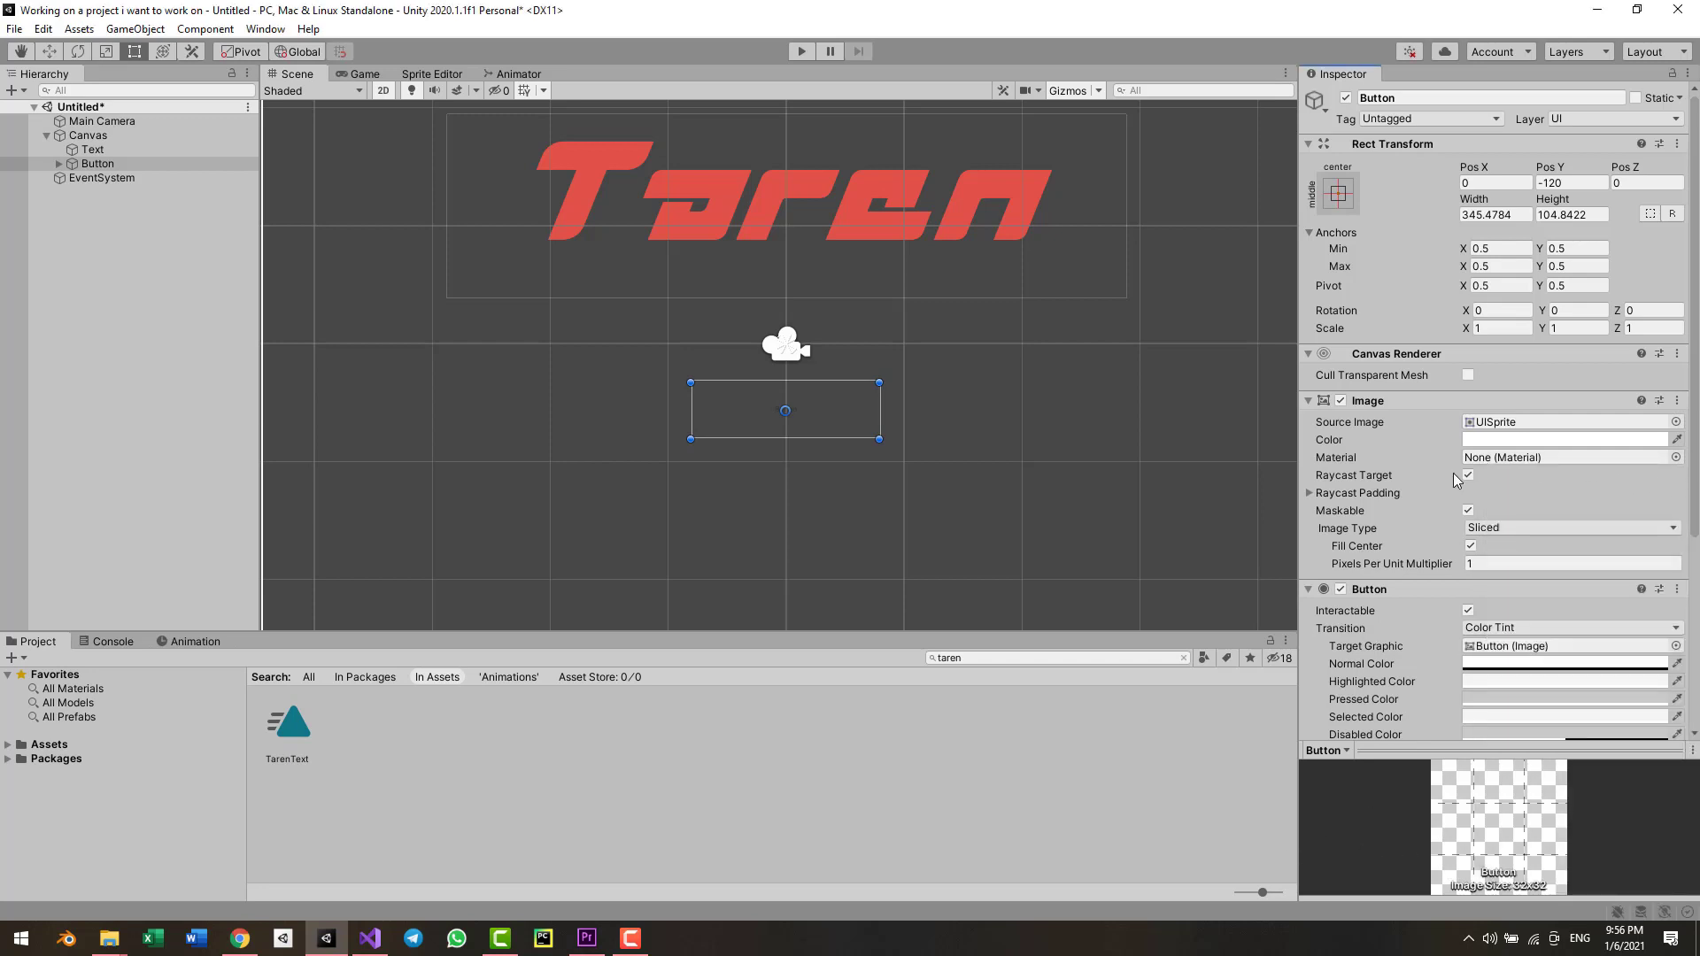
scroll(1171, 488, "up", 2)
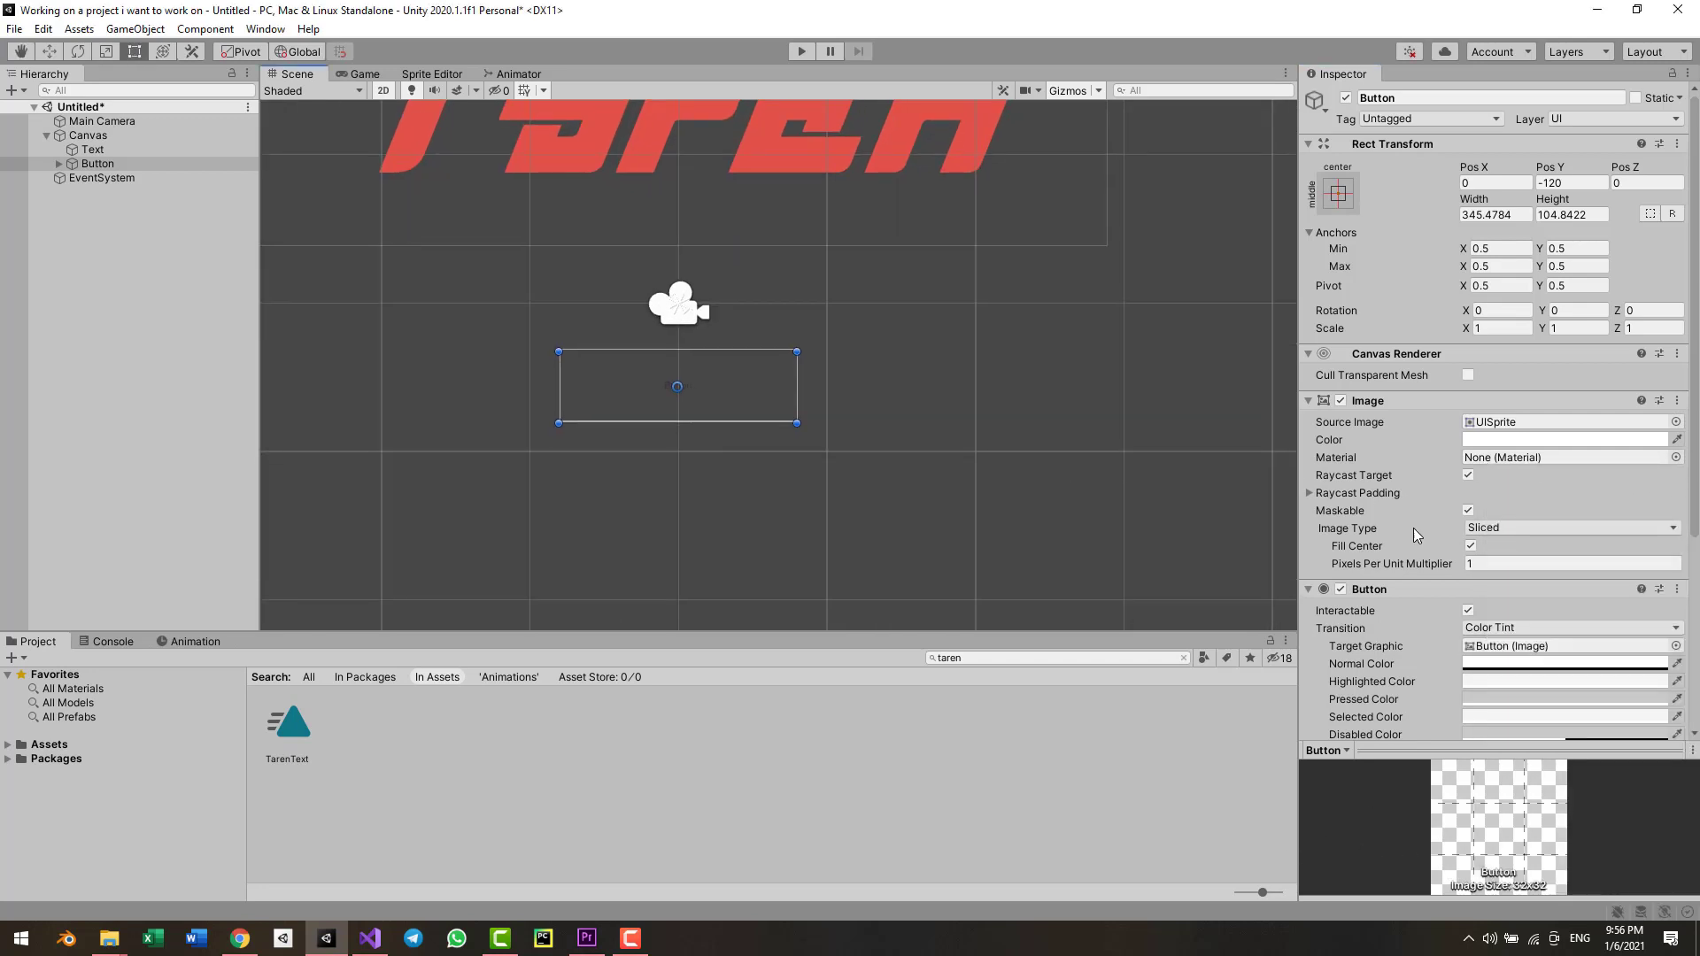
scroll(1567, 580, "down", 5)
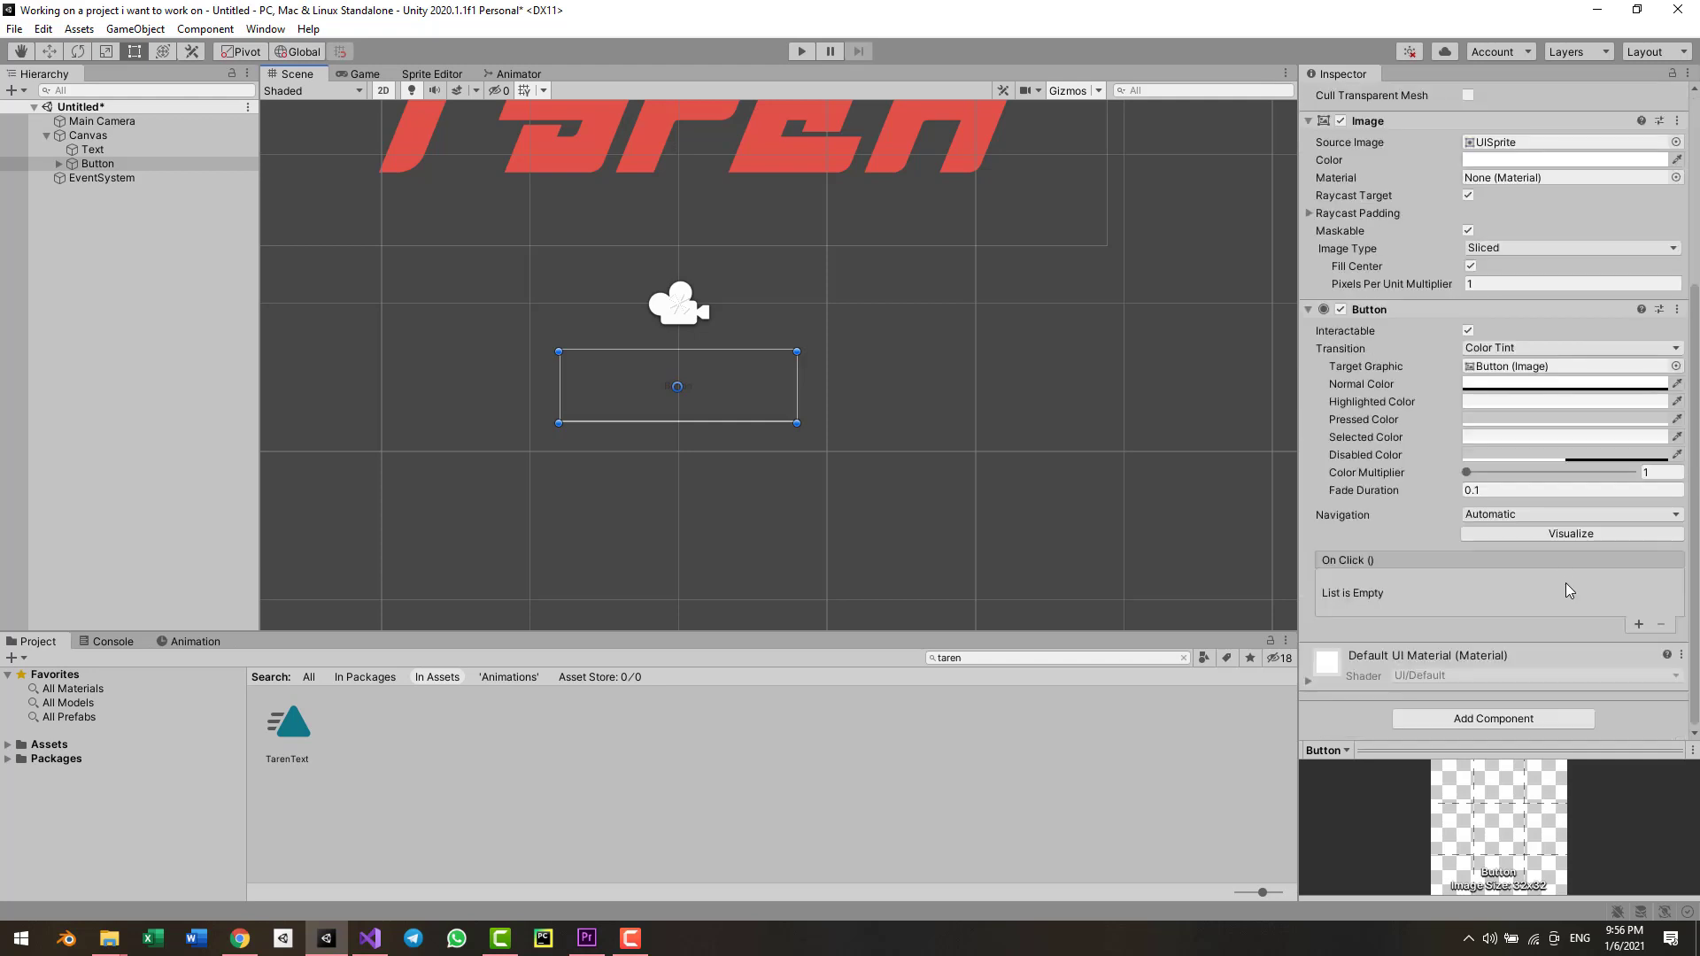
scroll(1548, 560, "up", 3)
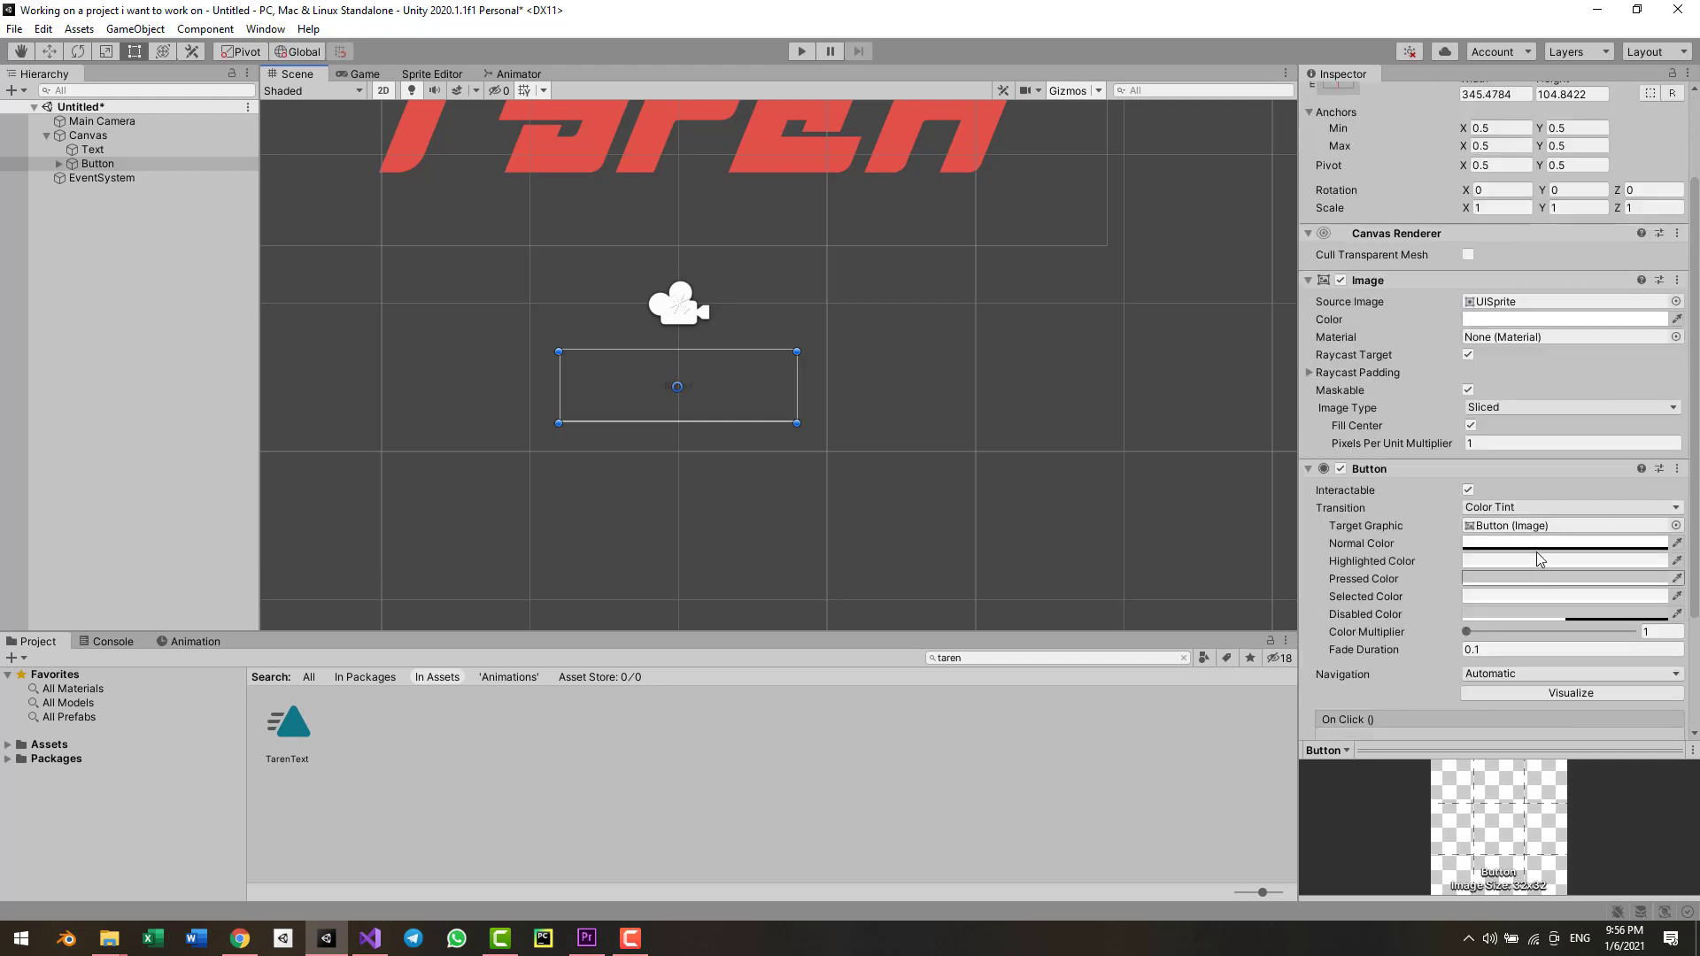
- Give the button's child Text the red sampled from the Taren title and the font TarrgetExpandedItalic-3EjZ
left_click(59, 165)
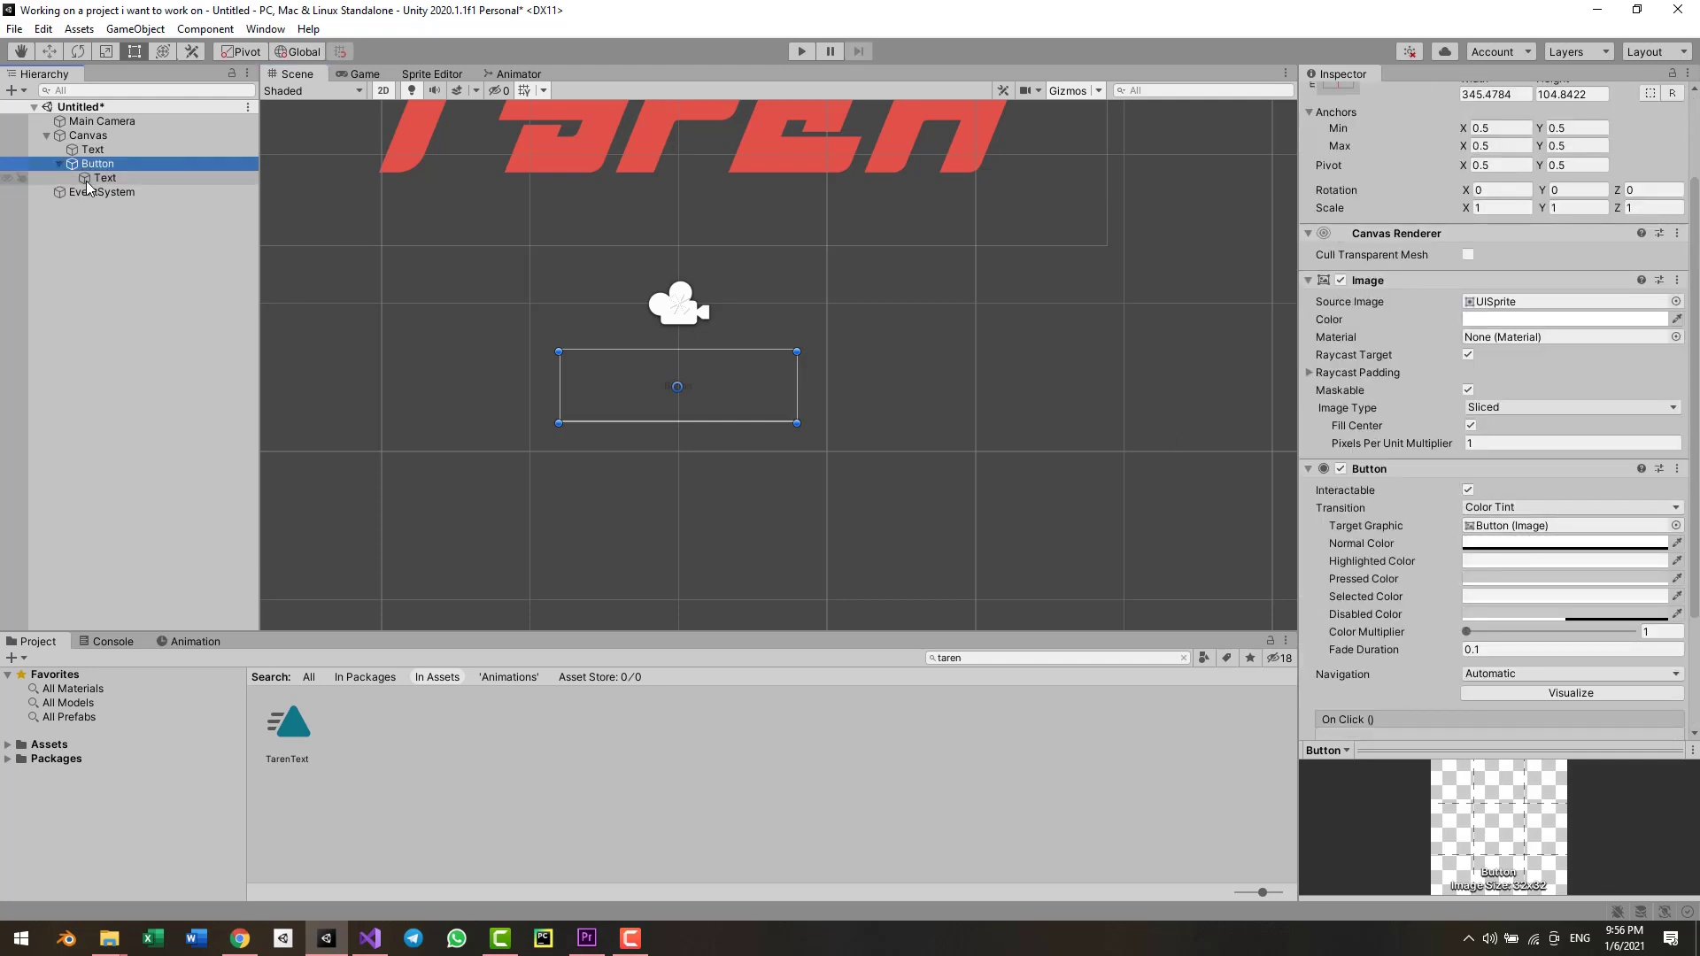
double_click(105, 177)
left_click(1677, 568)
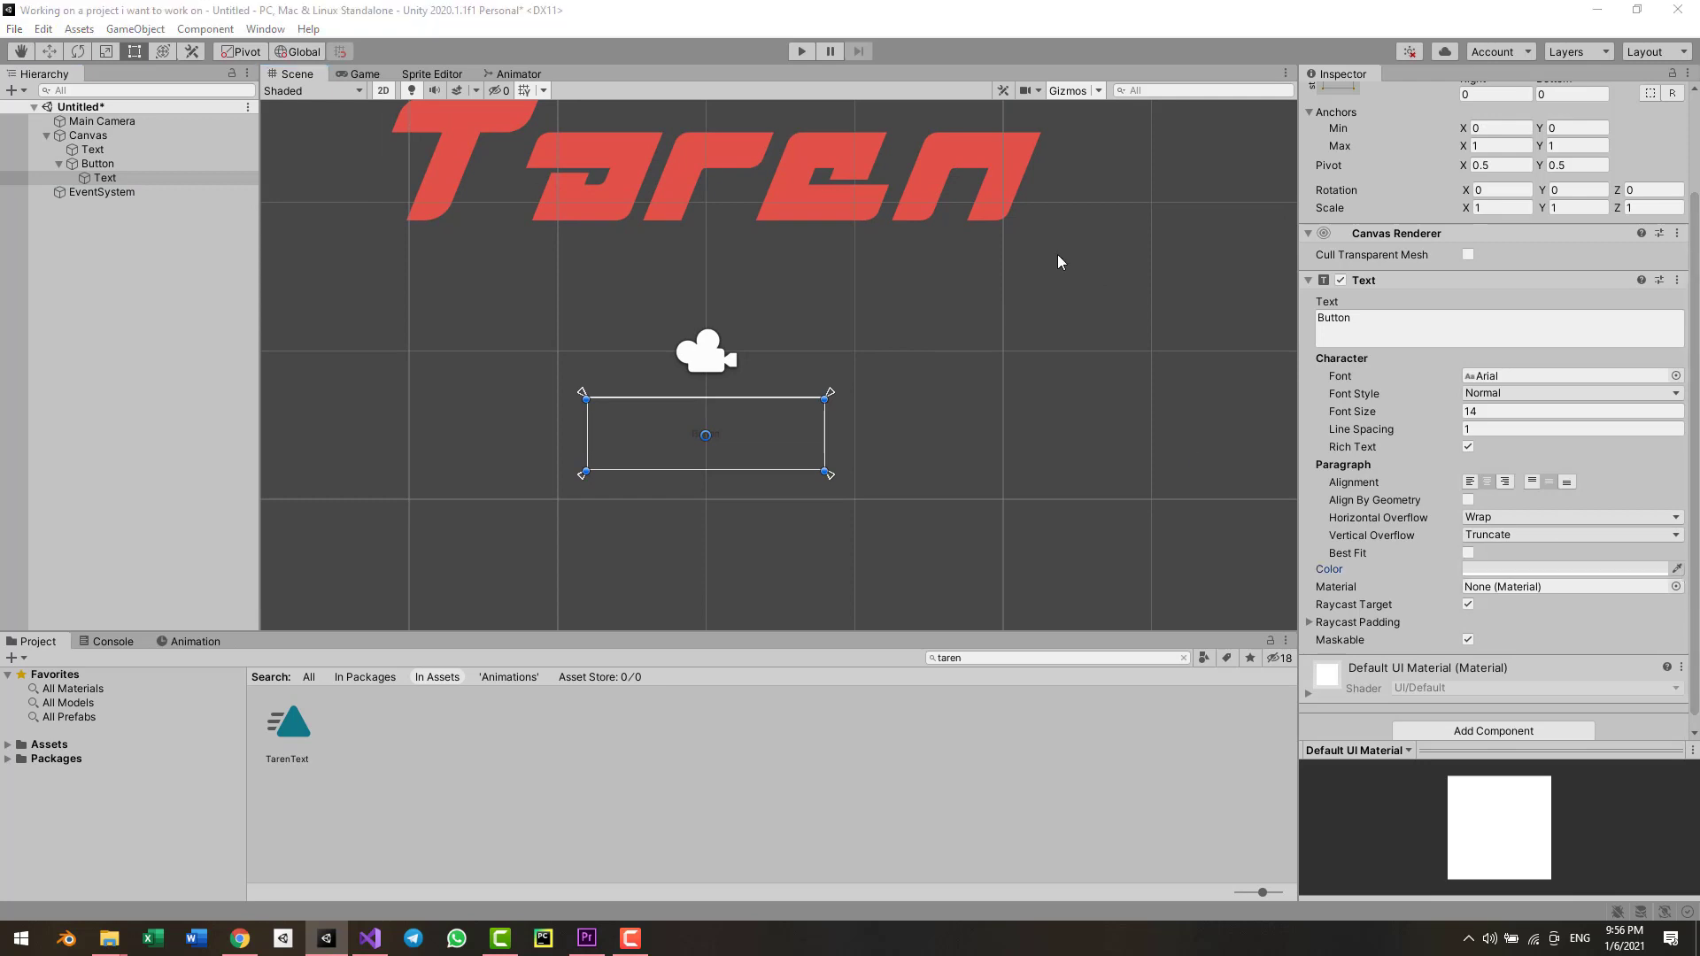
left_click(790, 213)
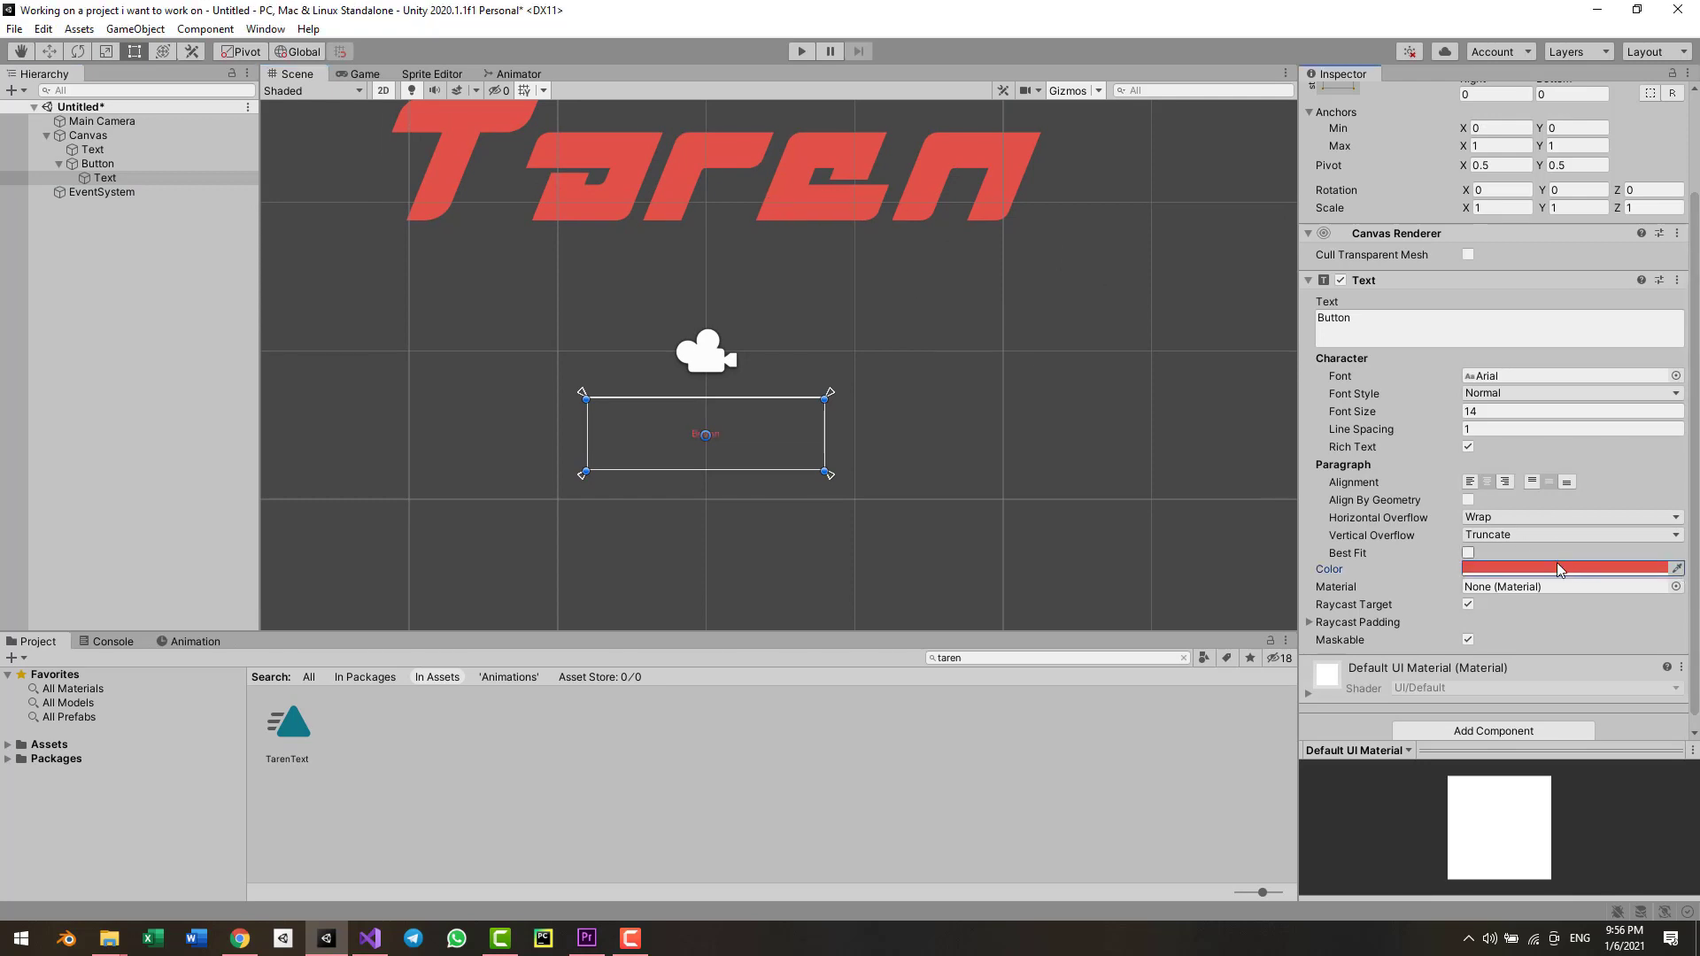
left_click(1677, 375)
double_click(1264, 460)
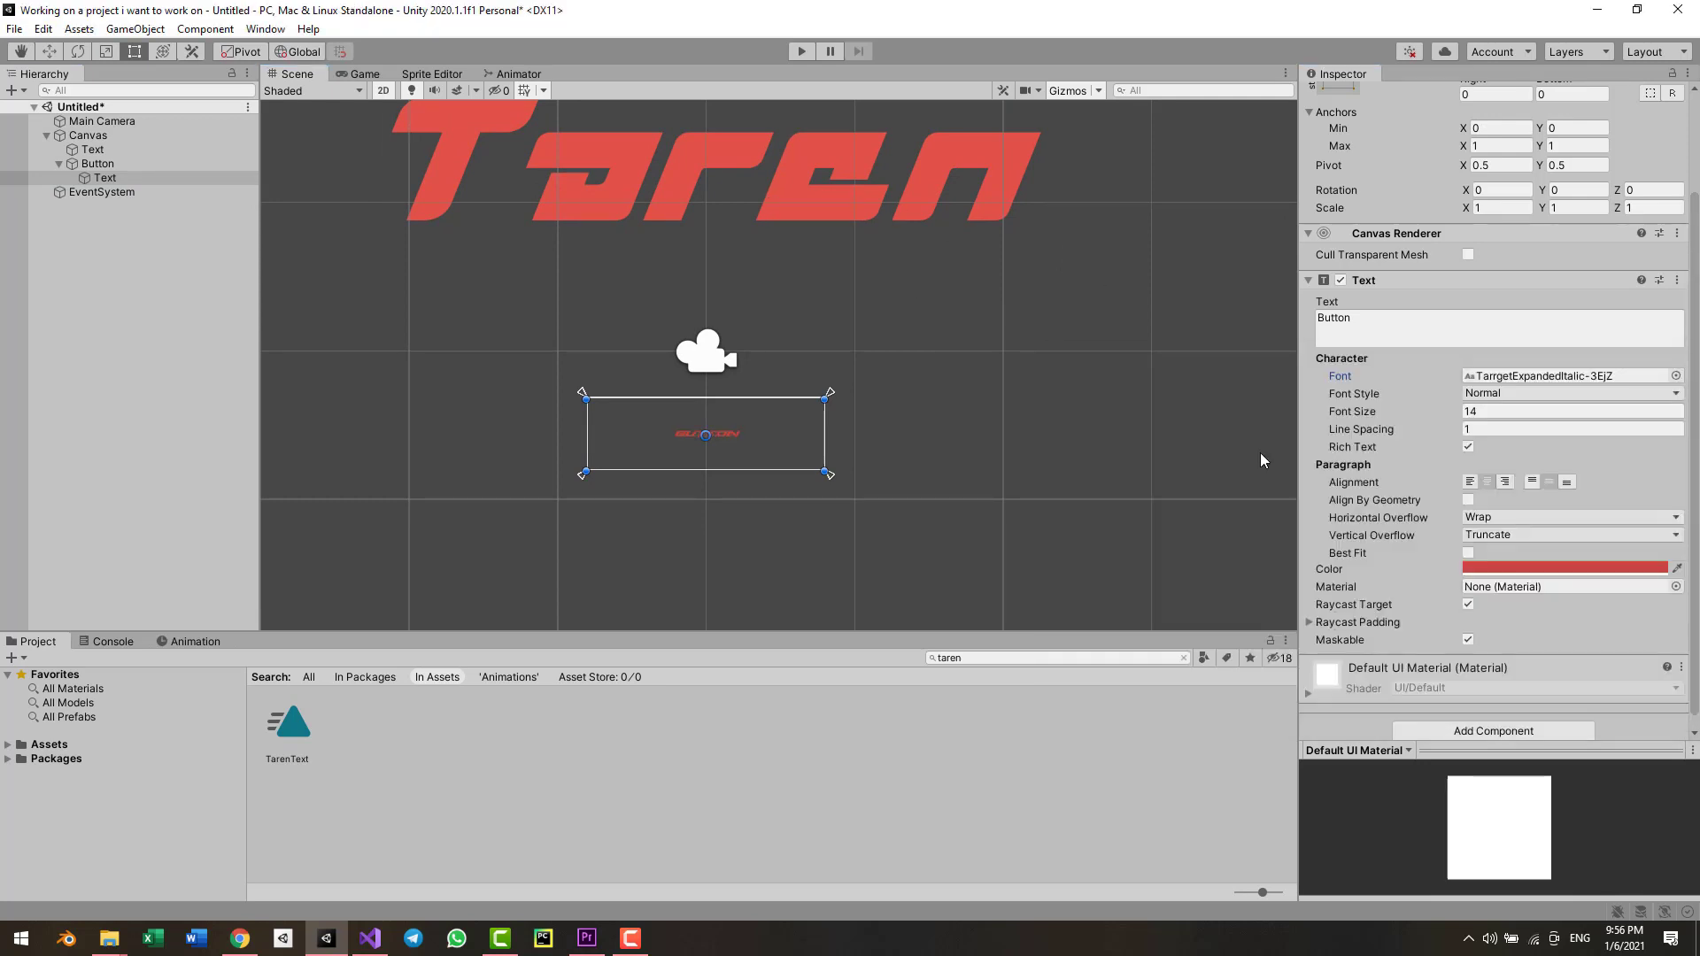
- Change the button label to "Play" at font size 53 and test-run the scene
left_click(1360, 312)
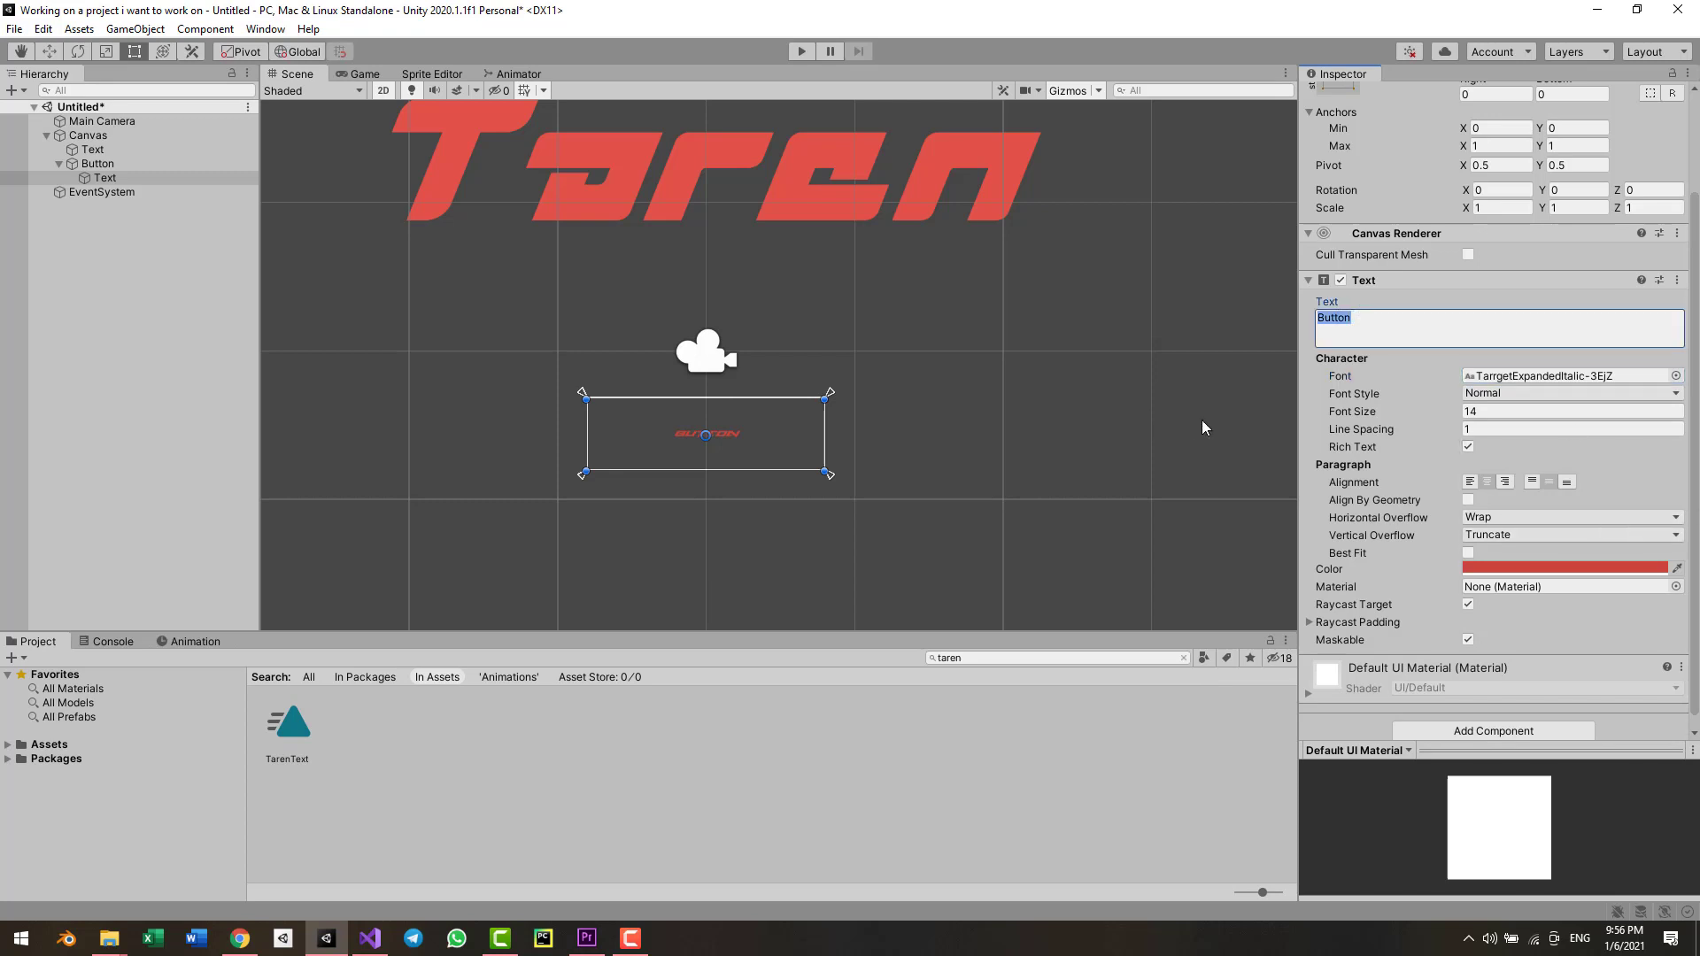
type("Play")
left_click(1499, 412)
type("53")
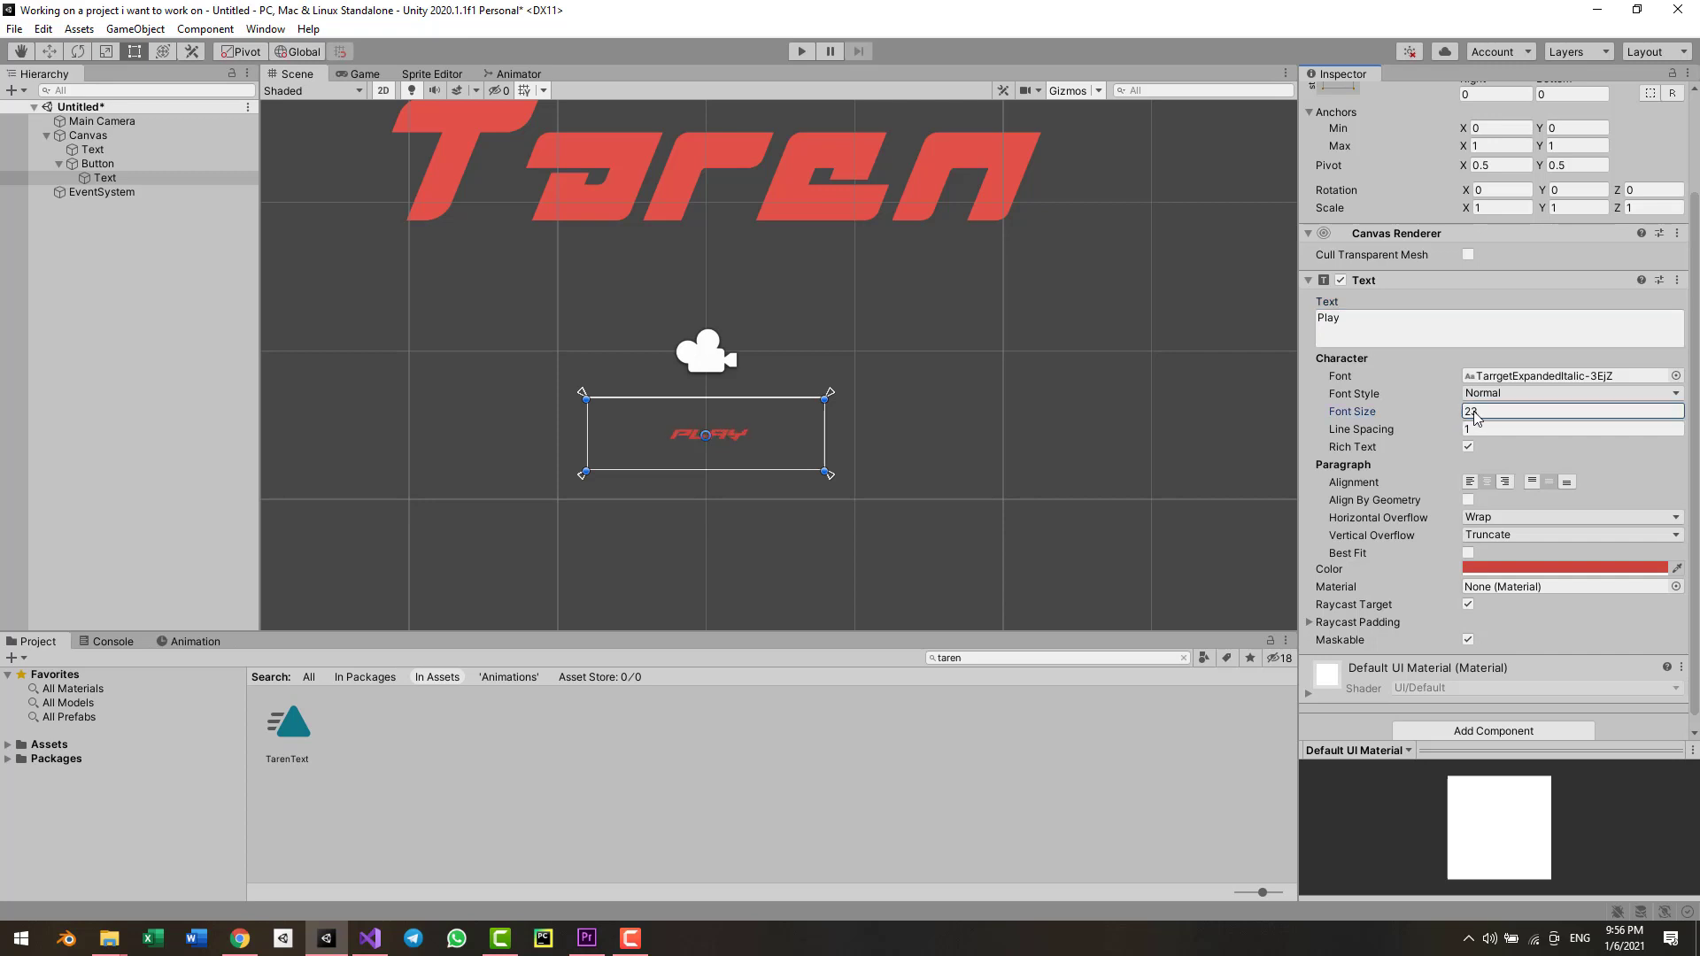
key("ctrl+p")
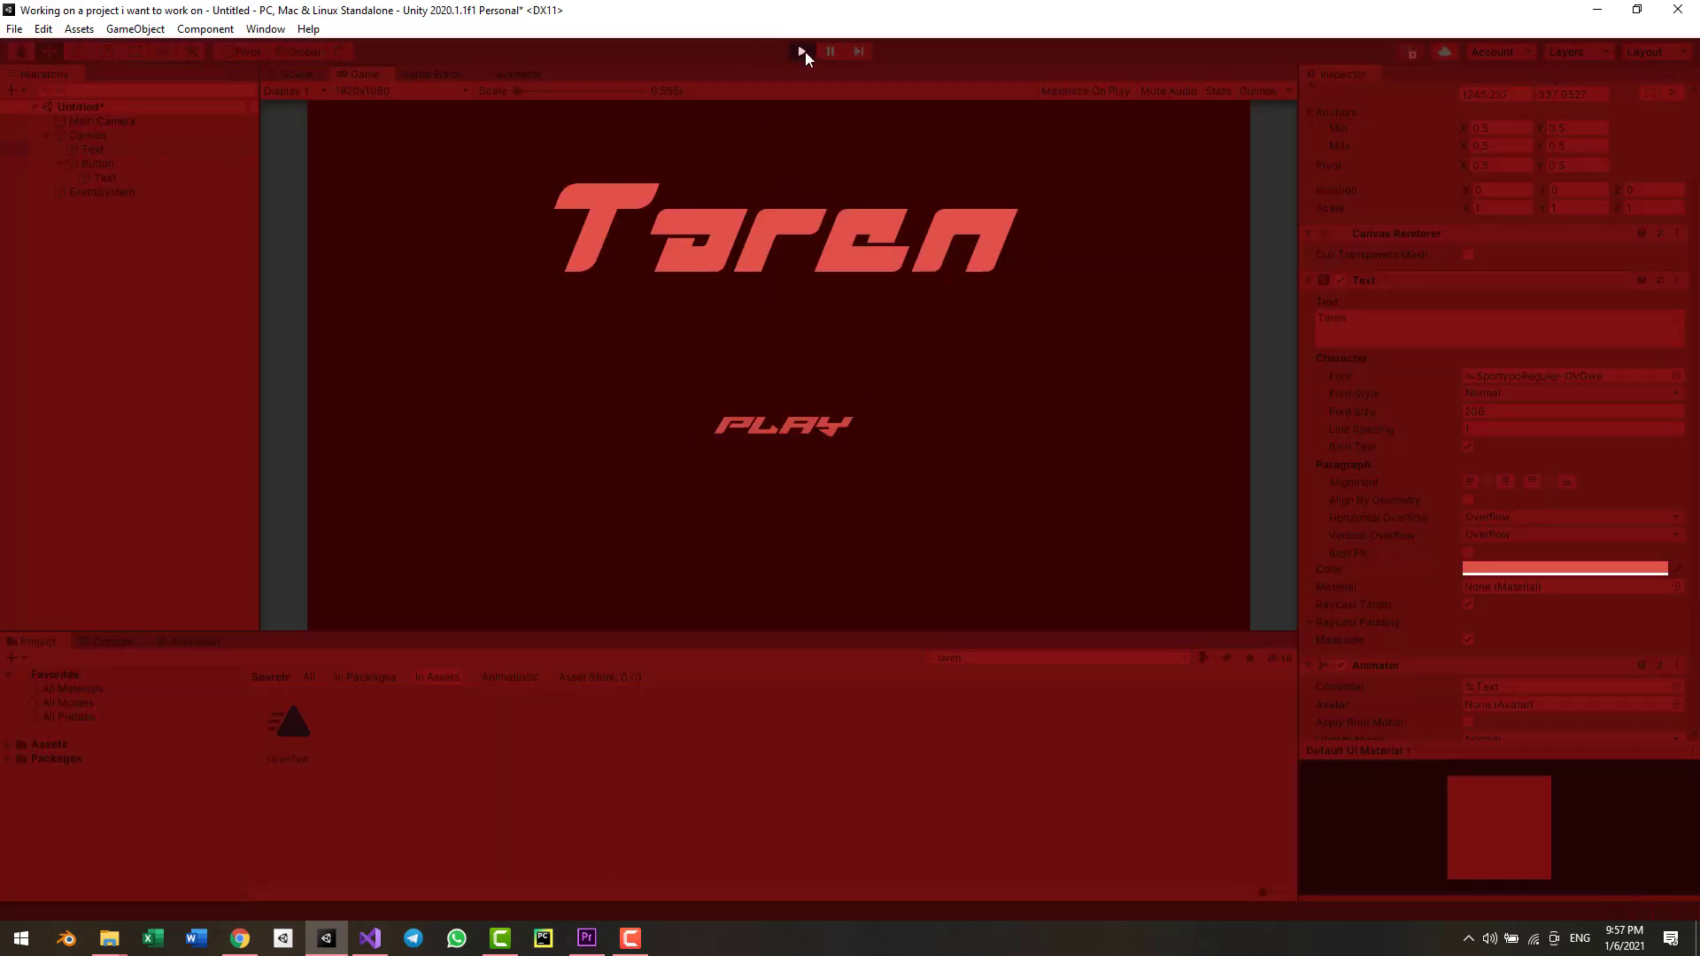
left_click(803, 51)
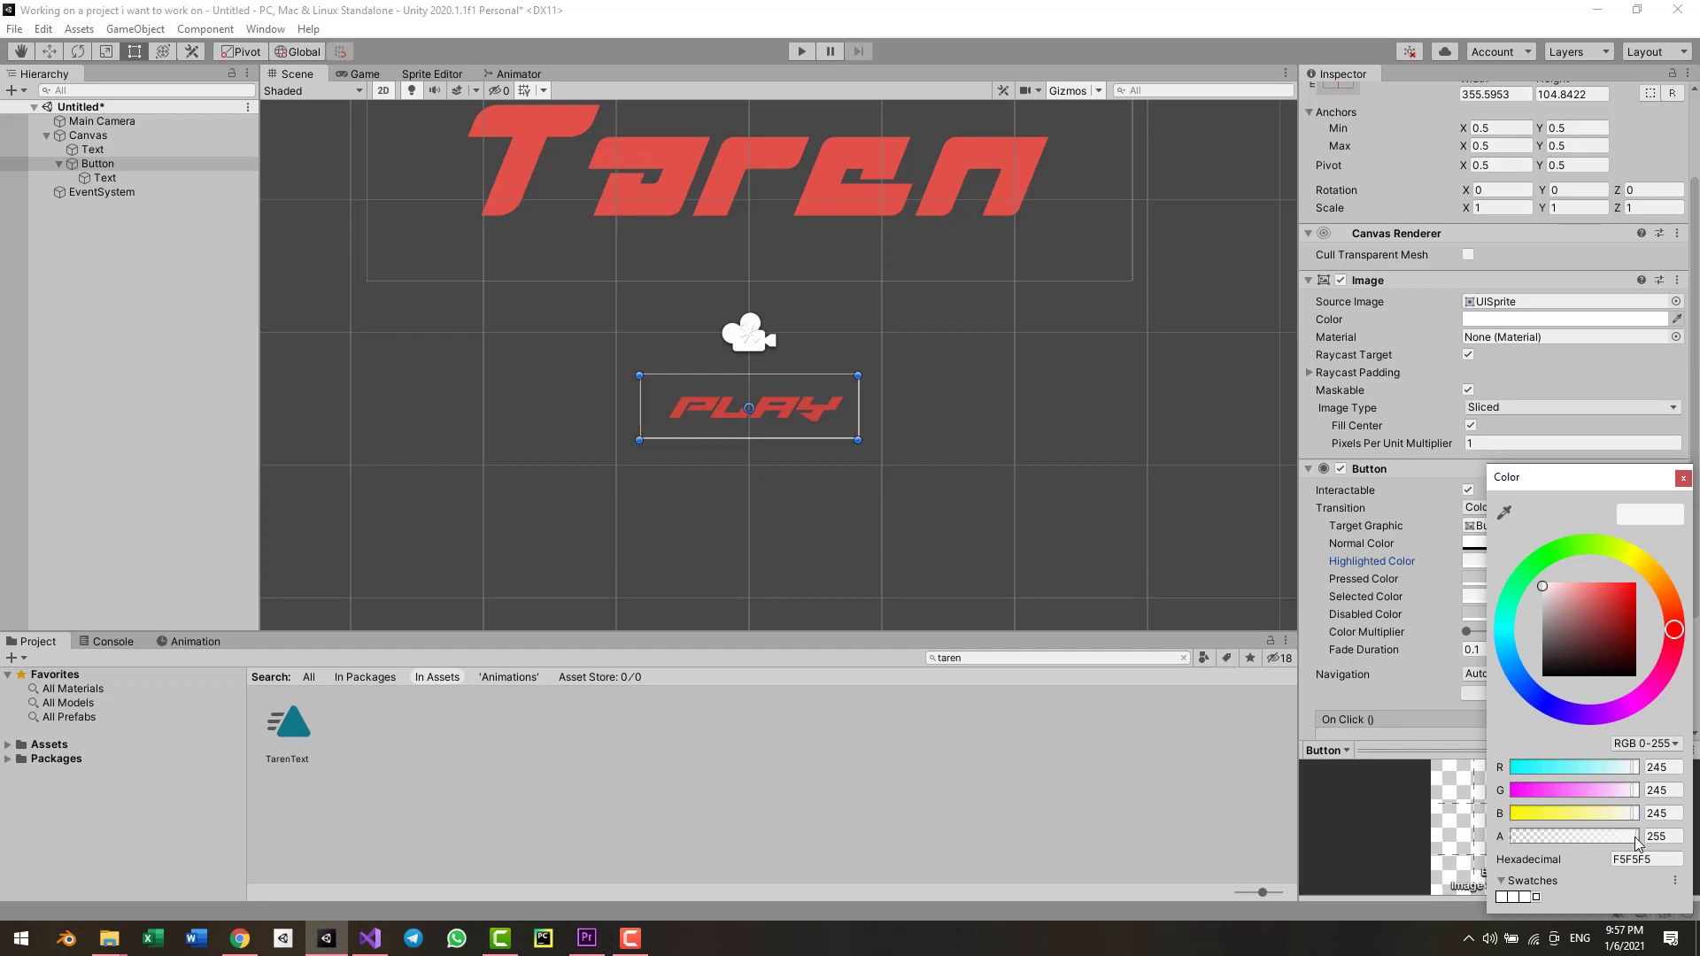
- Set the Play button's Highlighted Color to semi-transparent black with alpha 130
left_click_drag(1637, 841, 1588, 840)
mouse_move(1590, 837)
left_mouse_down()
mouse_move(1395, 837)
mouse_move(1575, 836)
left_mouse_up()
left_click_drag(1562, 641, 1425, 815)
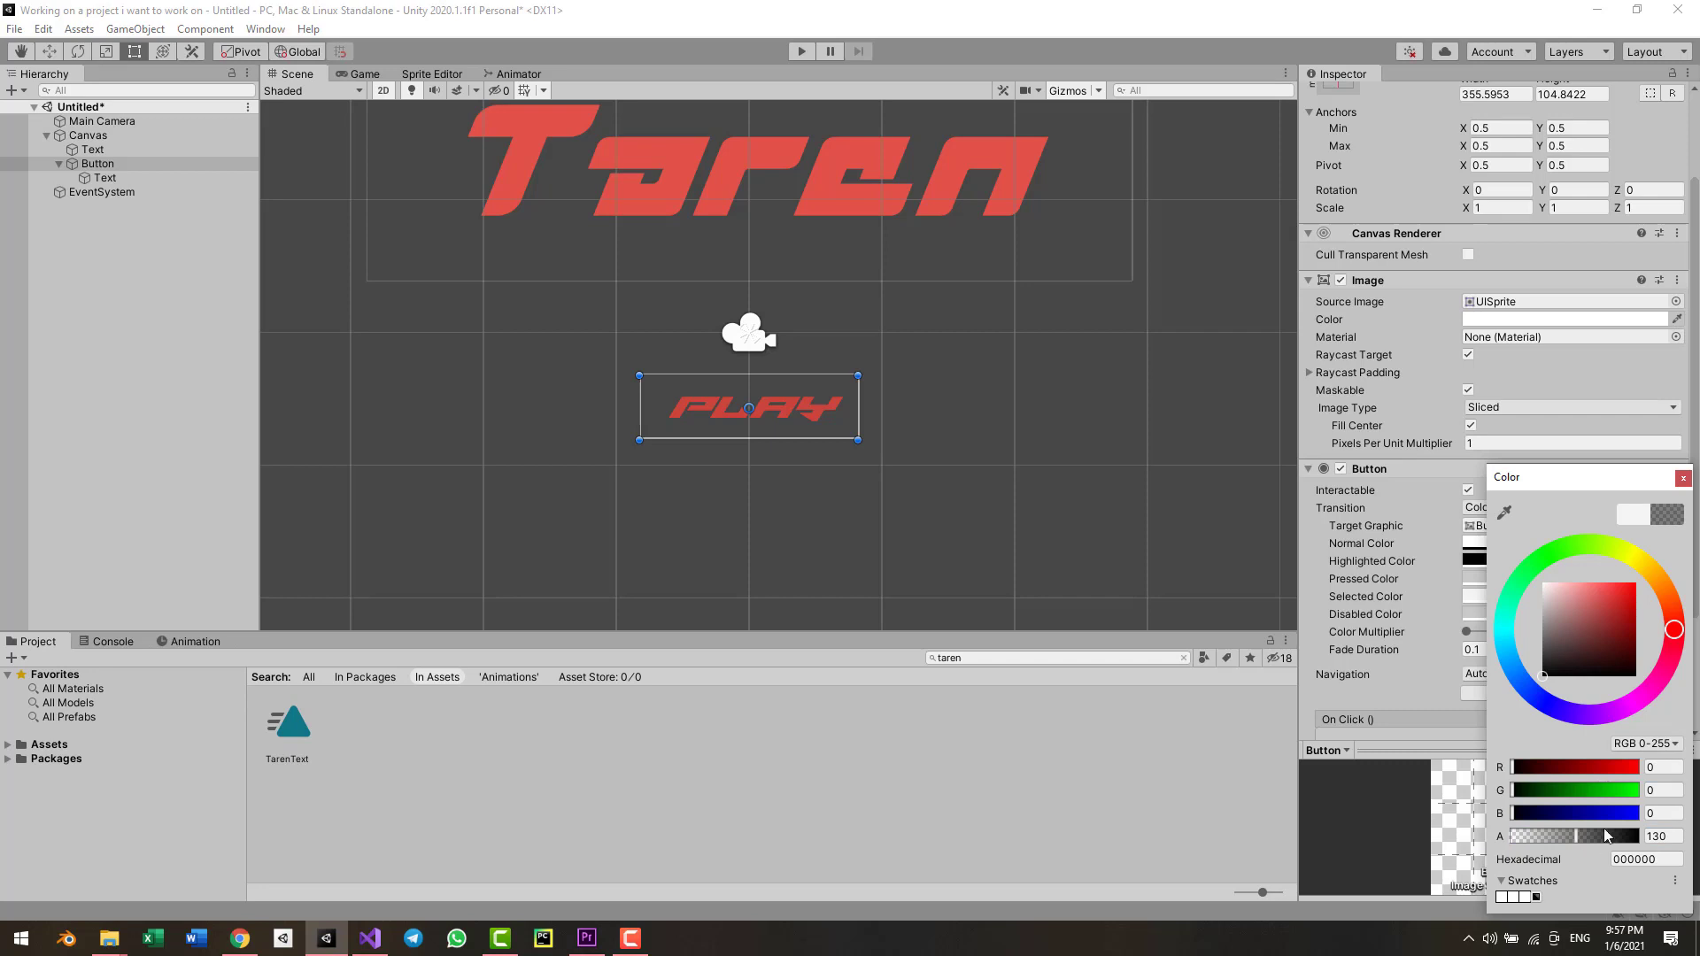
left_click(1684, 478)
- Set the Play button's Pressed Color to black with alpha 212, sampling the black from the Highlighted Color
left_click(1509, 579)
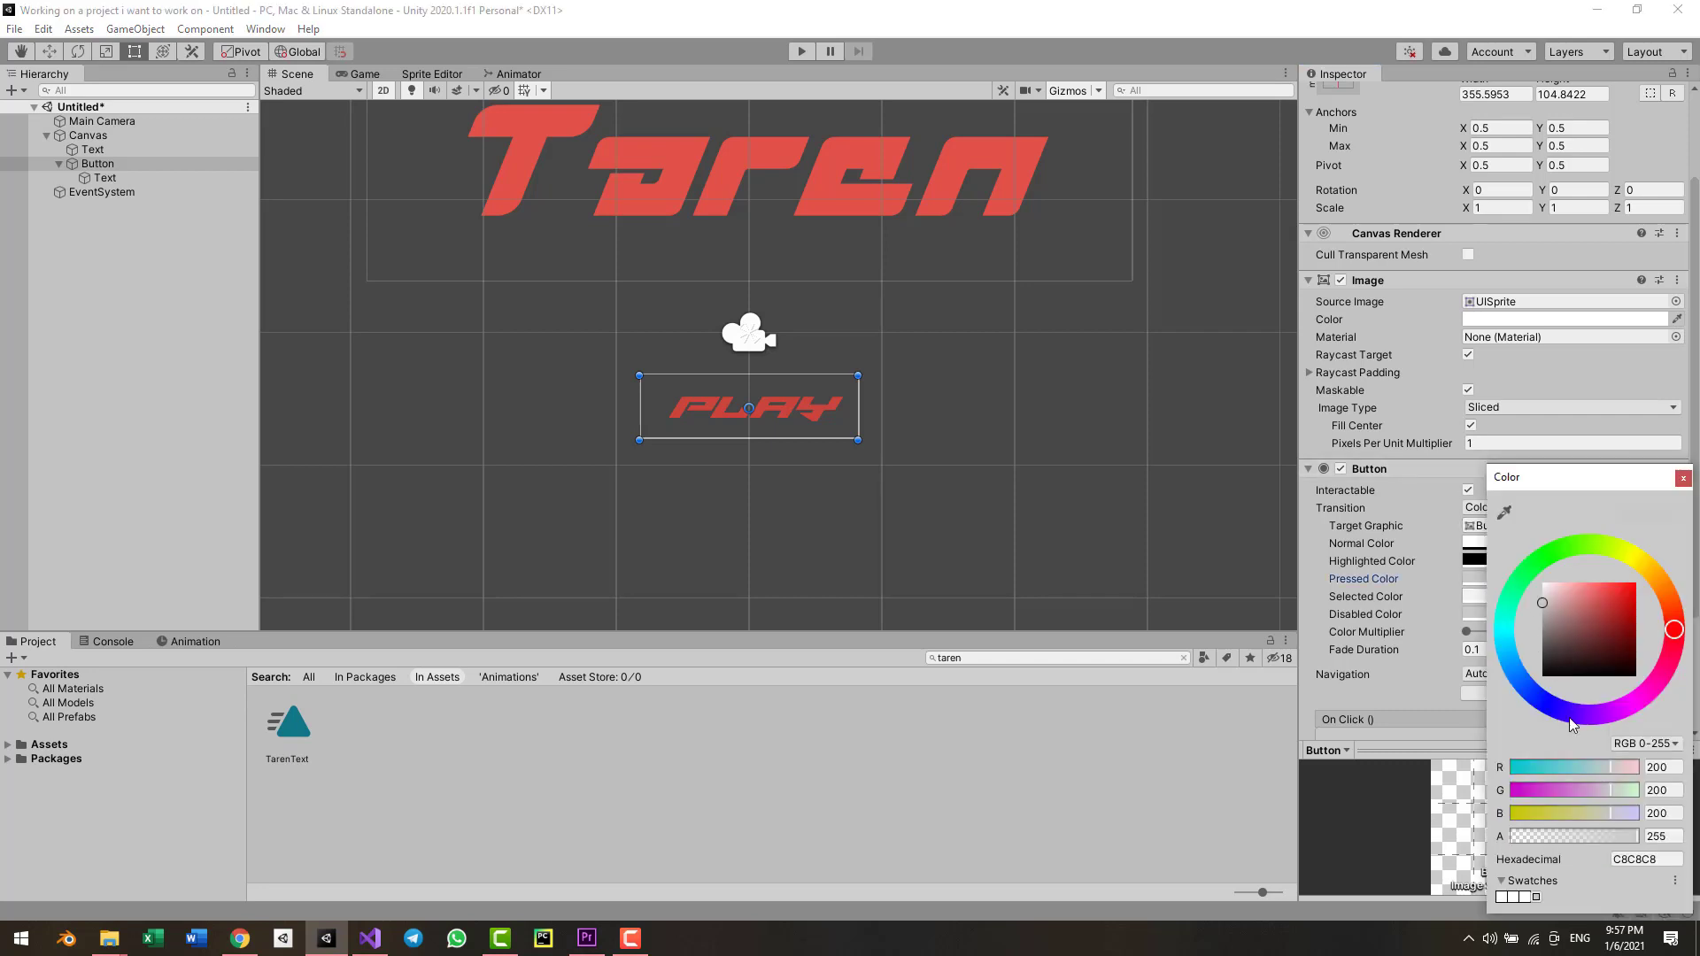
left_click(1503, 512)
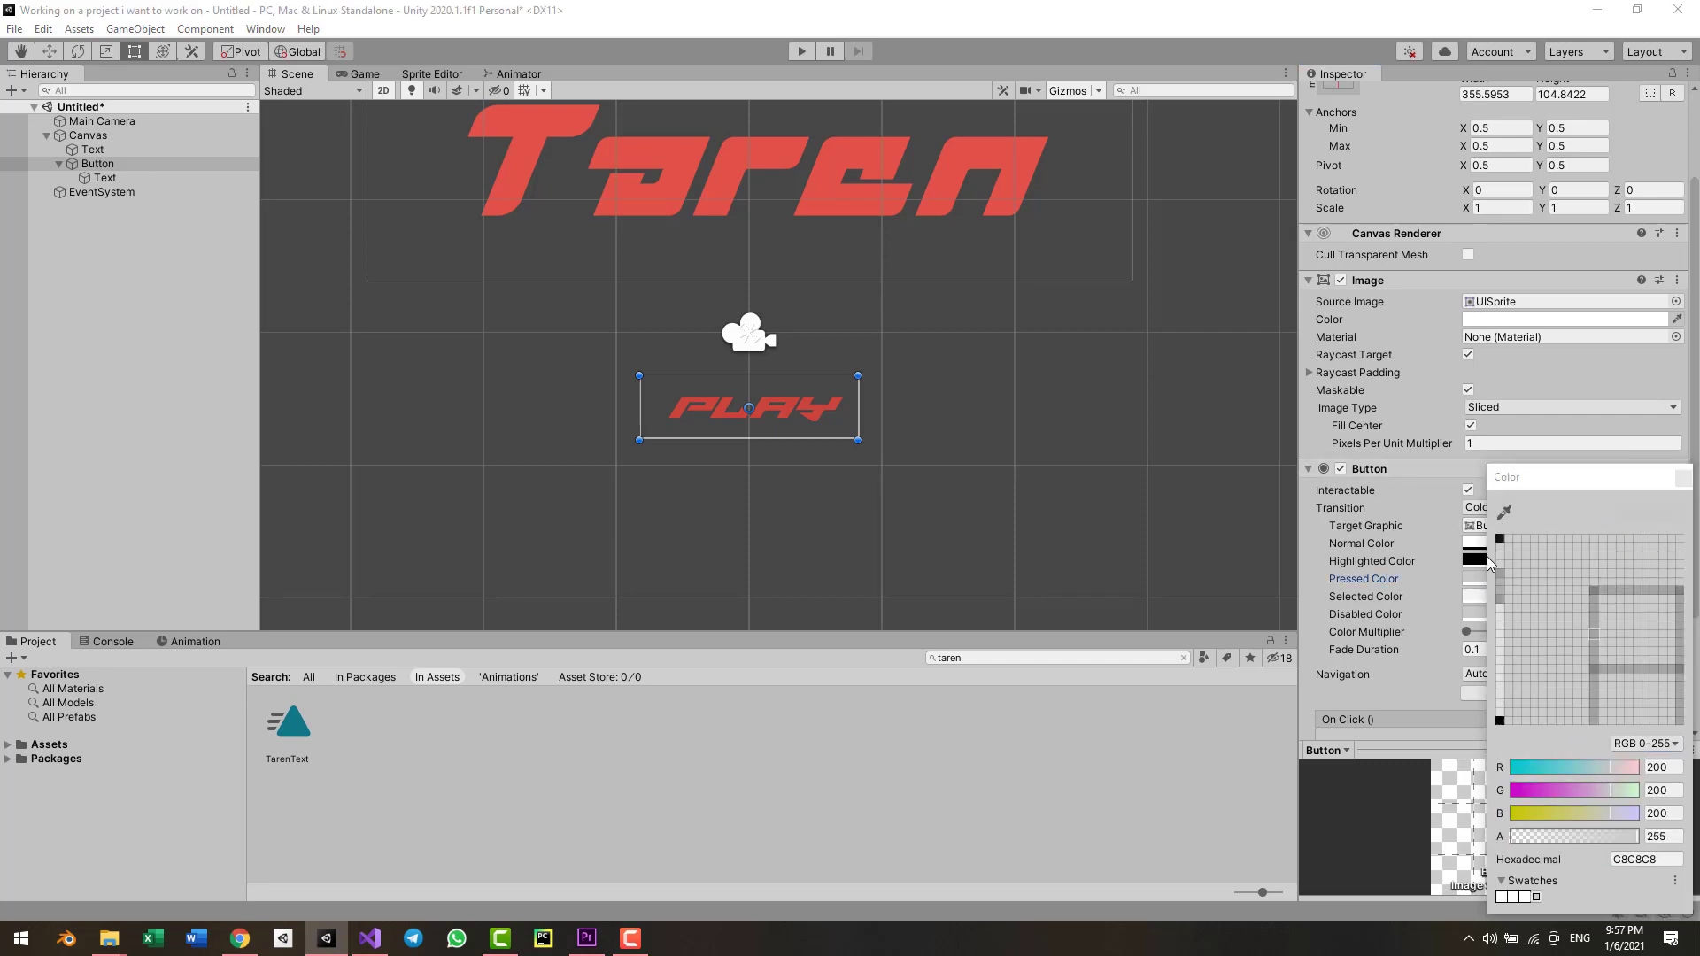
left_click(1472, 560)
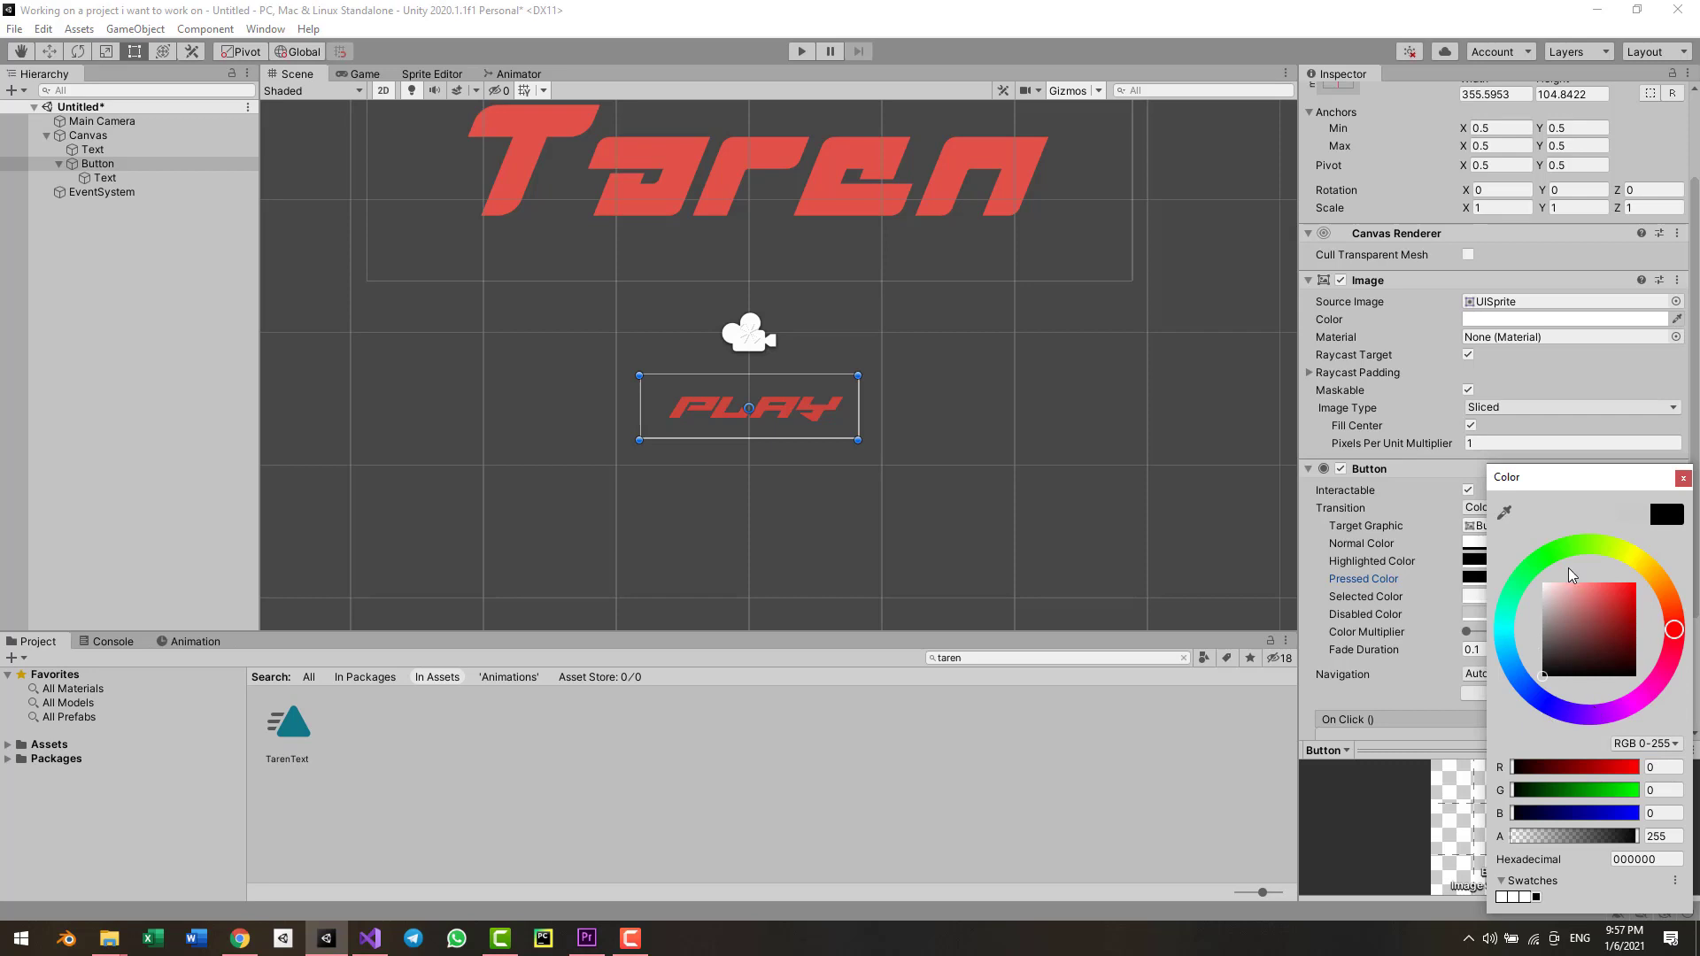
mouse_move(1603, 837)
left_mouse_down()
mouse_move(1582, 829)
mouse_move(1612, 833)
left_mouse_up()
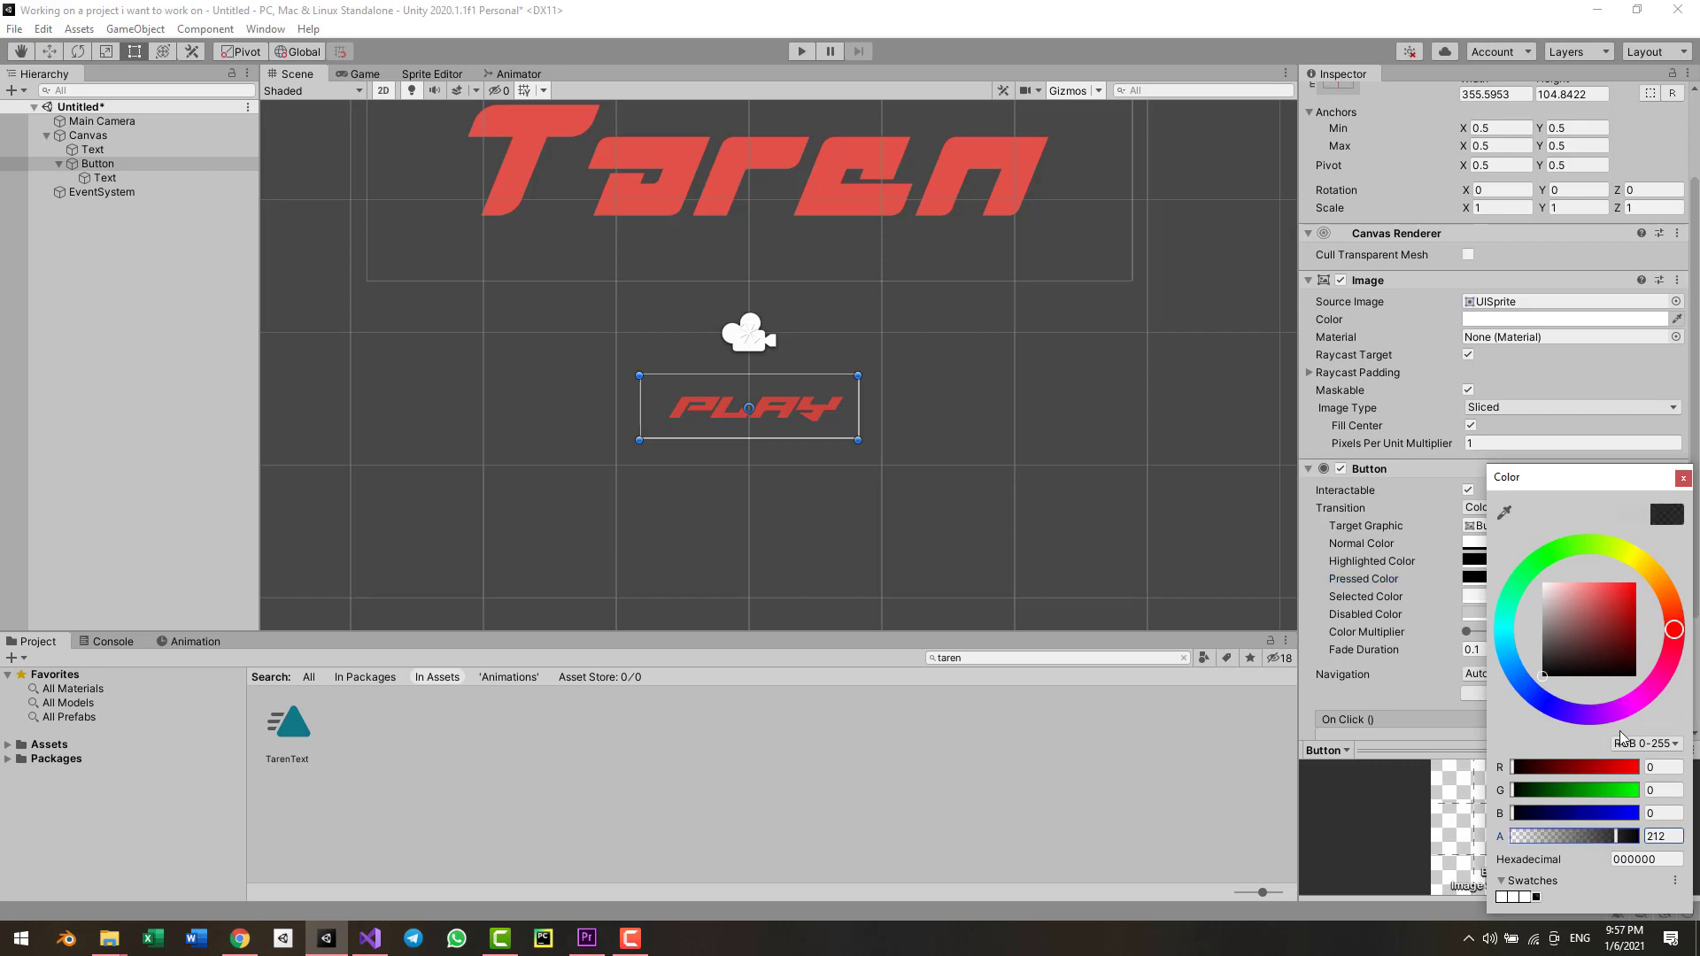
left_click(1683, 478)
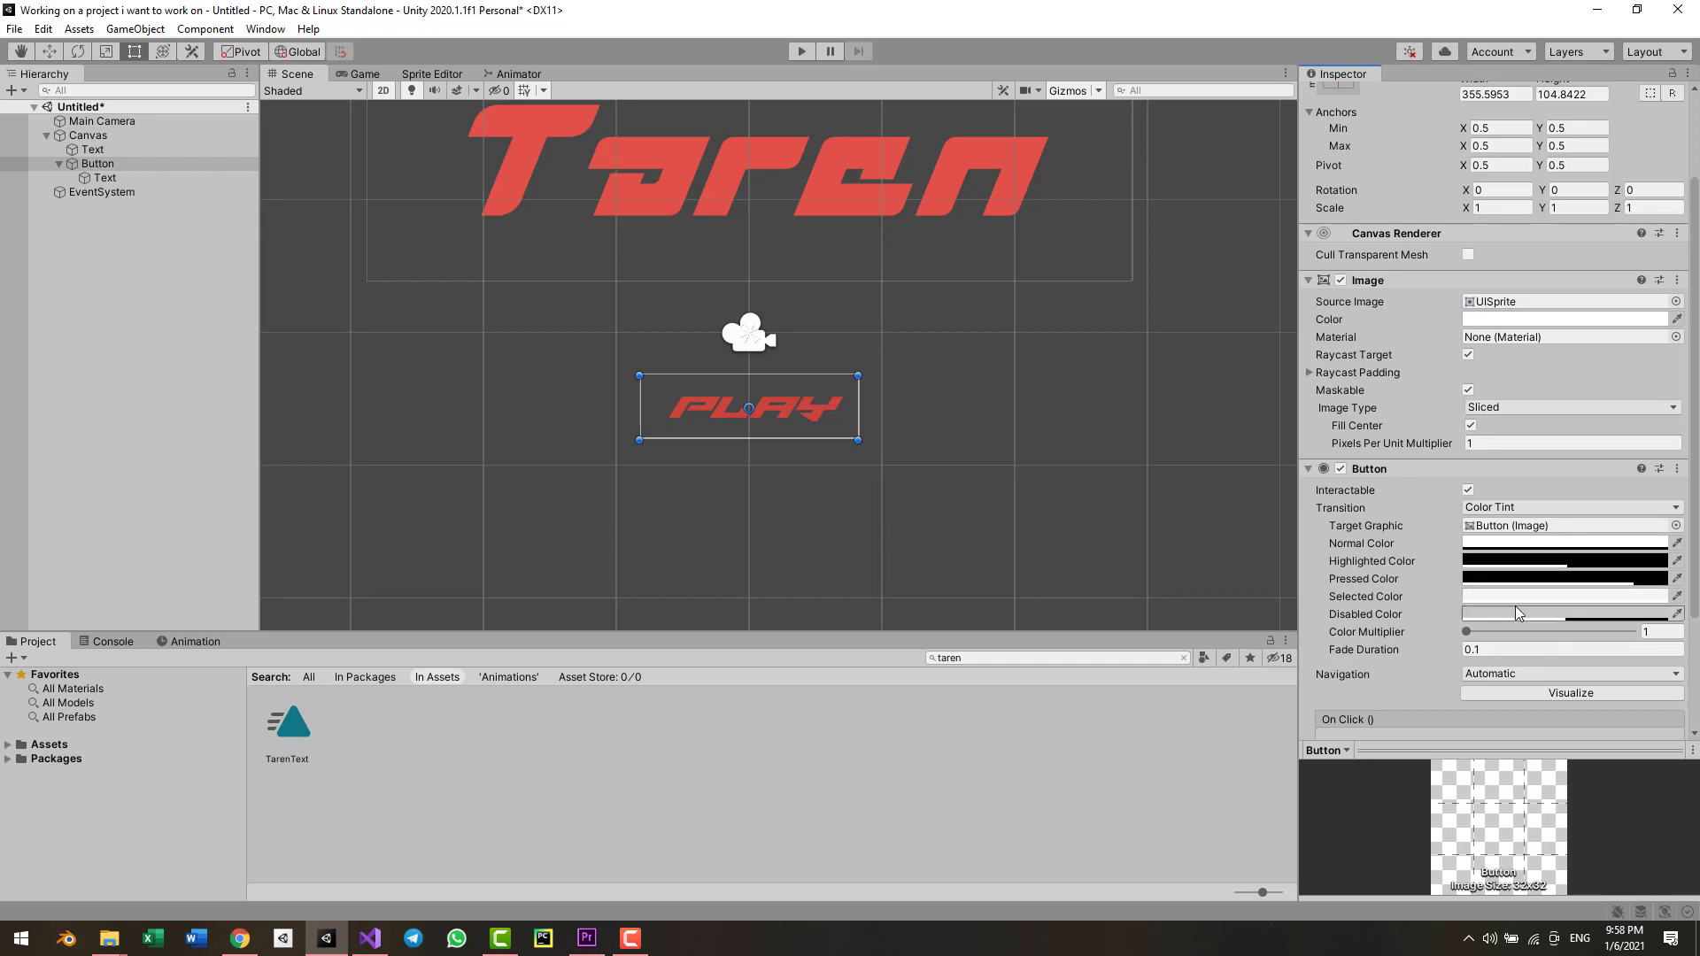
- Run the scene to test the Play button's hover and pressed colours, and stop it
key("ctrl+p")
left_click_drag(1466, 632, 1415, 646)
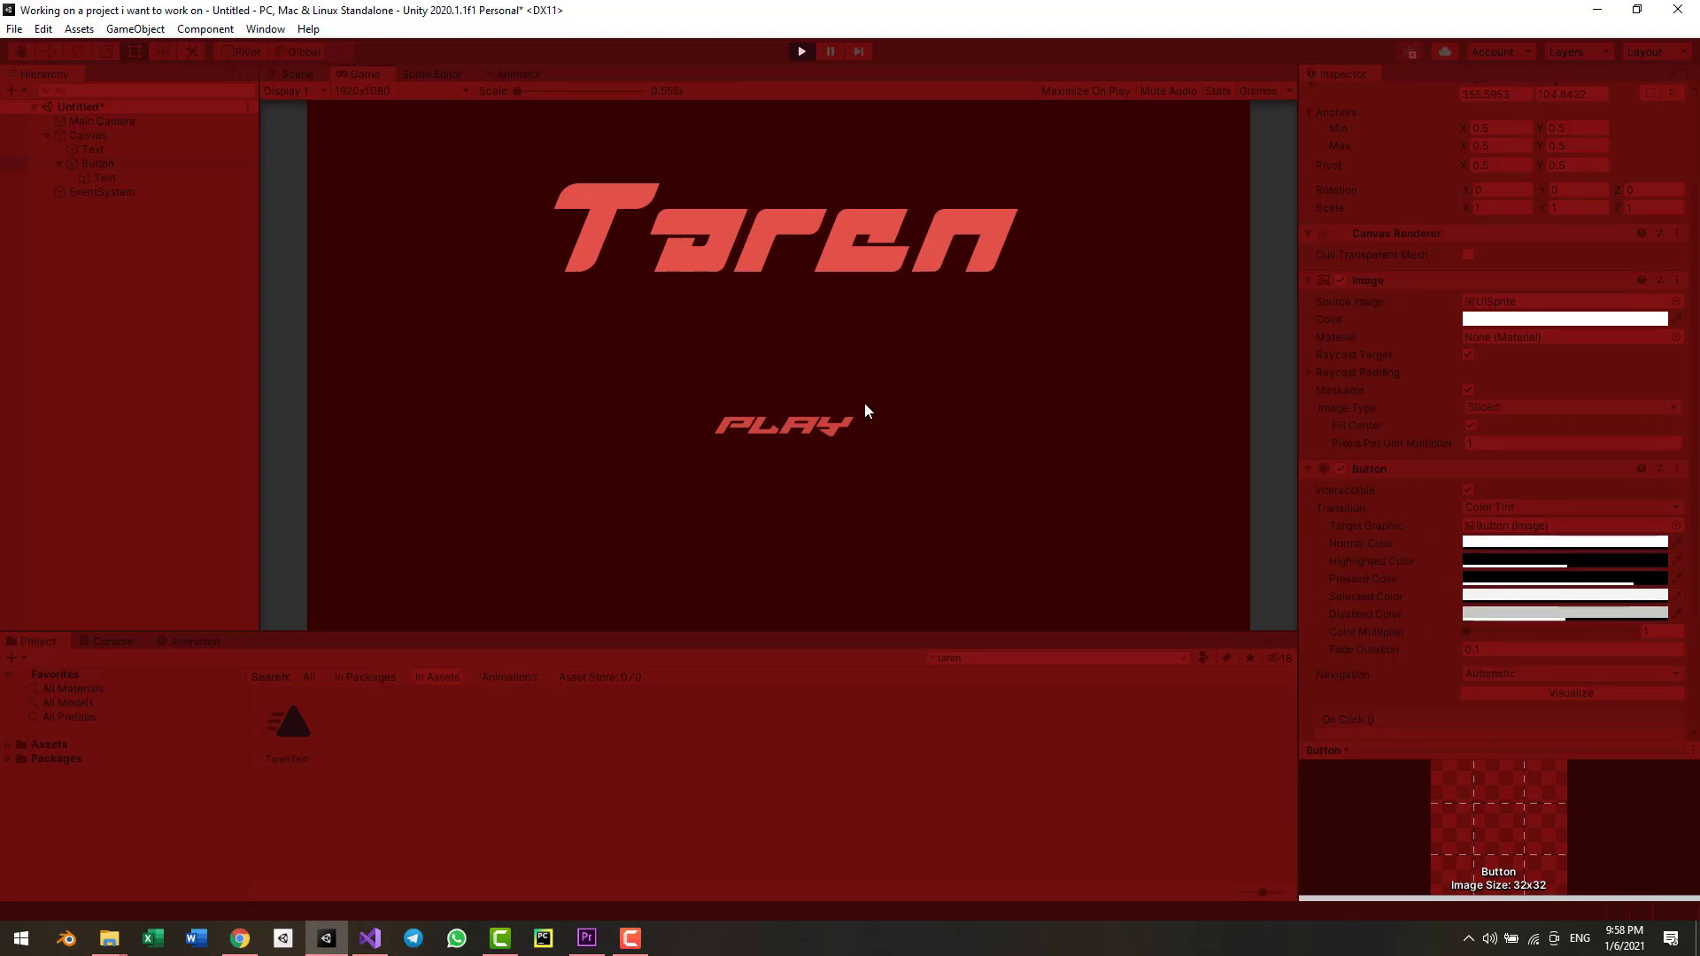
key("ctrl+p")
- Duplicate the Play button twice and arrange the three buttons in an evenly spaced vertical column below the title
key("ctrl+d")
left_click_drag(758, 481, 757, 338)
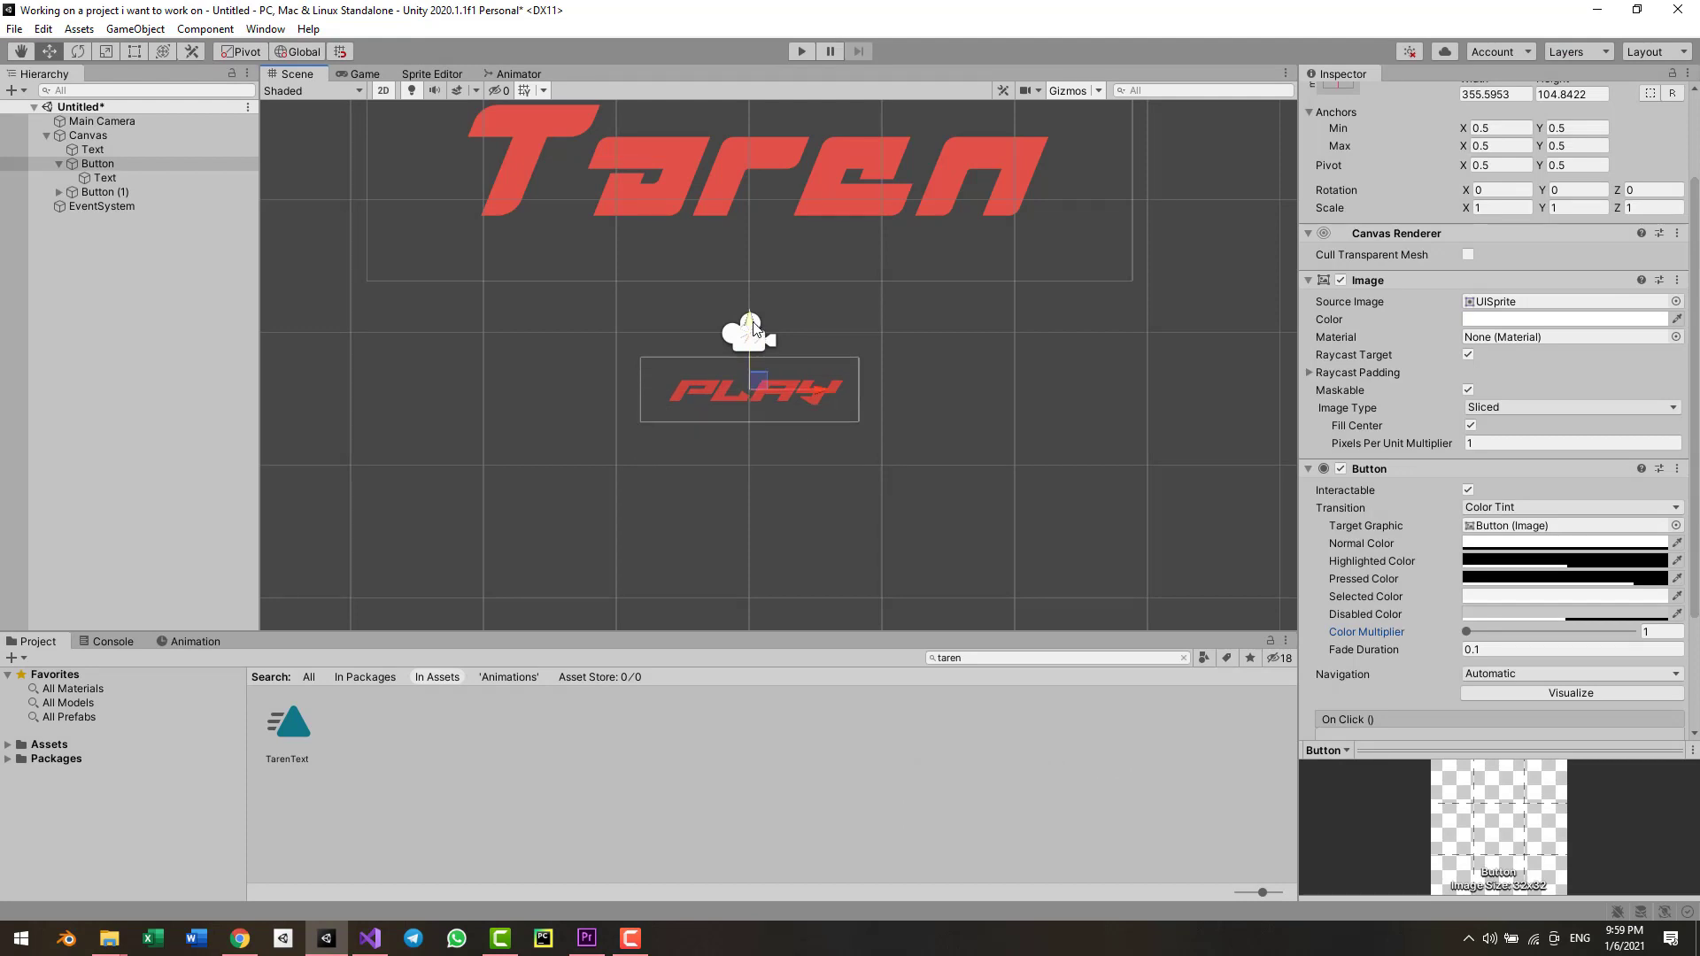
key("ctrl+d")
left_click_drag(753, 328, 752, 412)
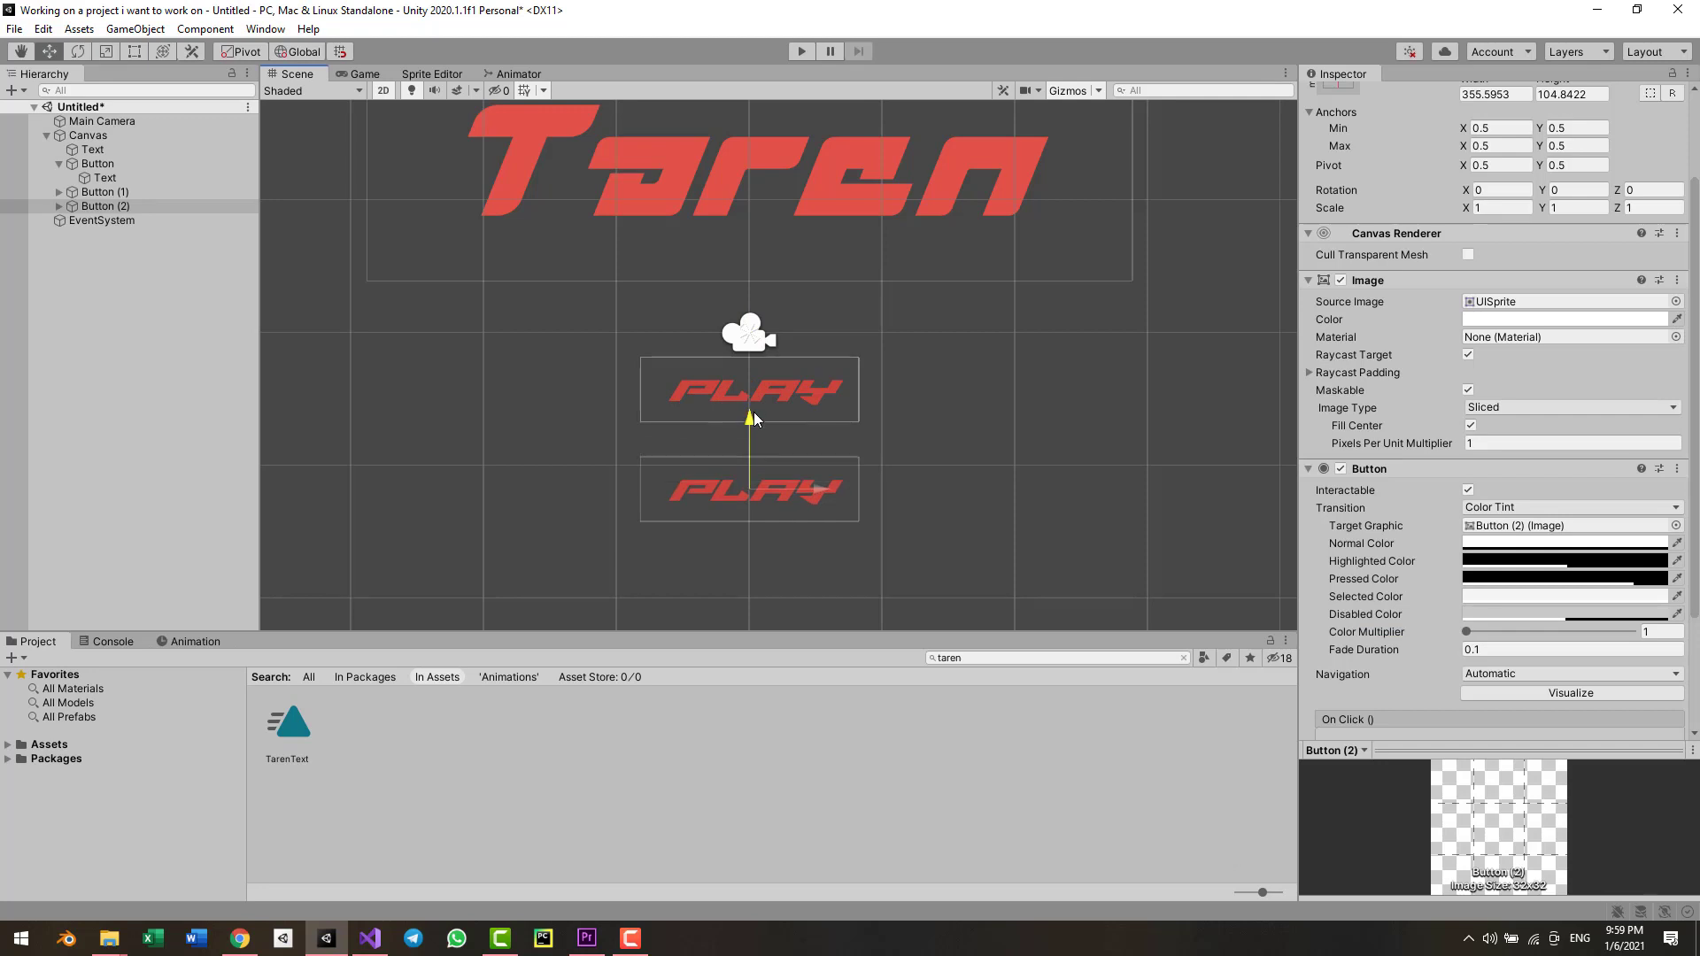
left_click(752, 383, "ctrl")
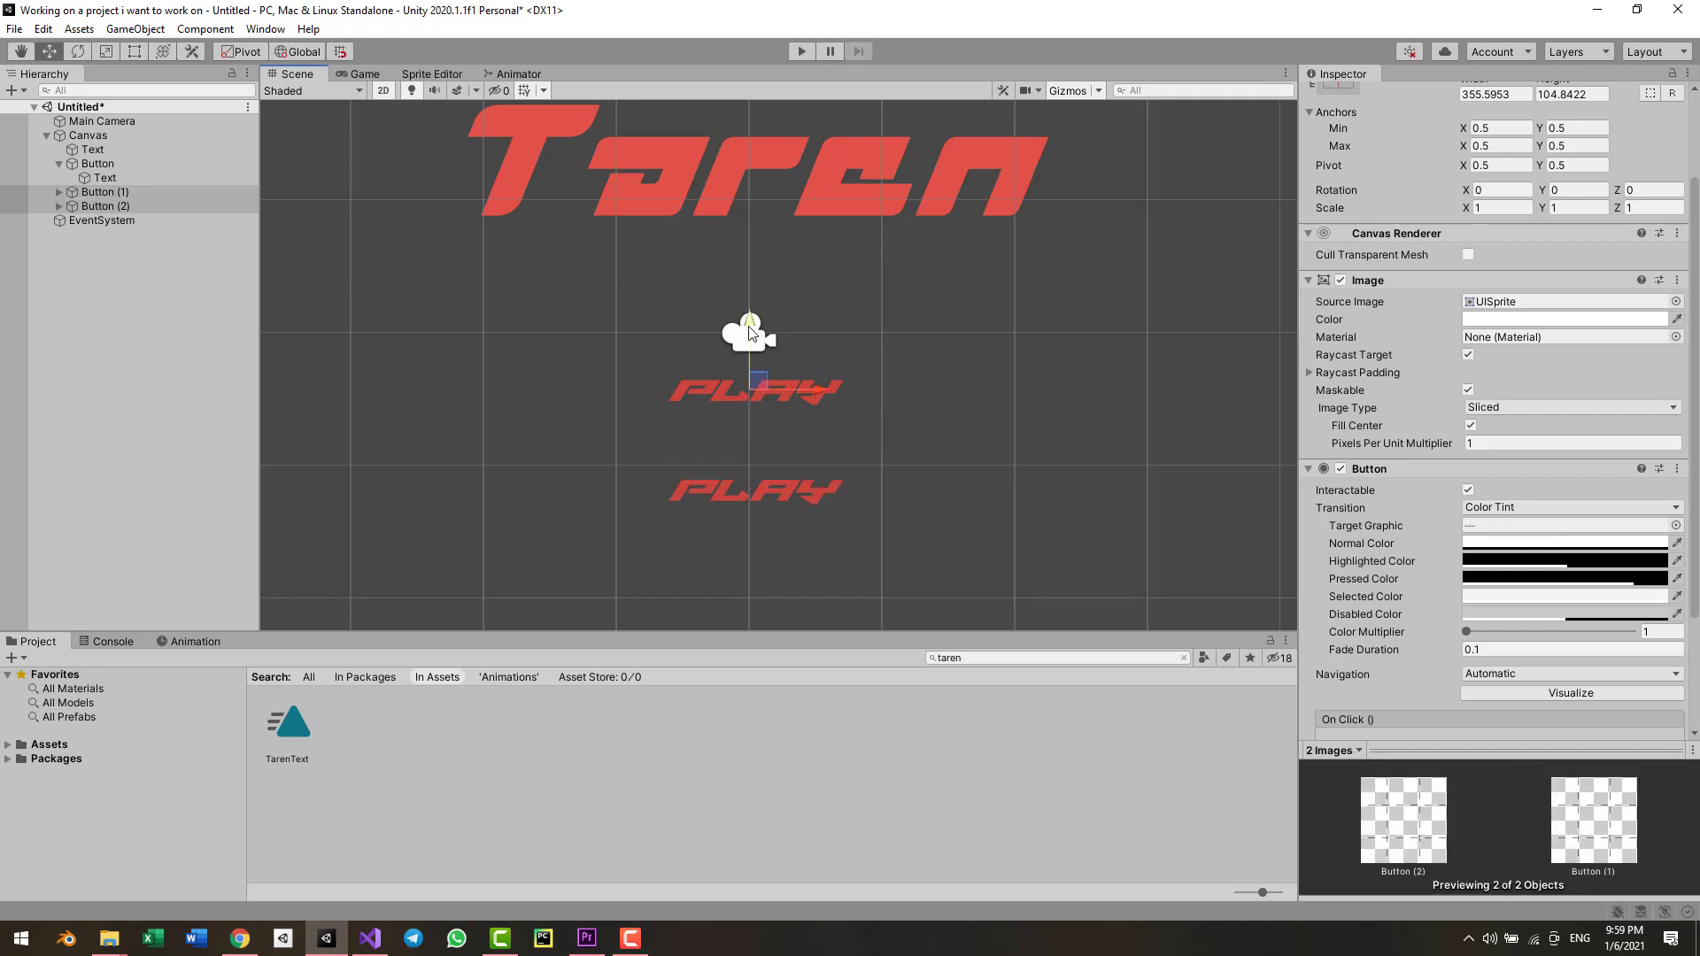
left_click_drag(751, 321, 756, 425)
middle_click_drag(937, 421, 879, 405)
scroll(912, 376, "down", 4)
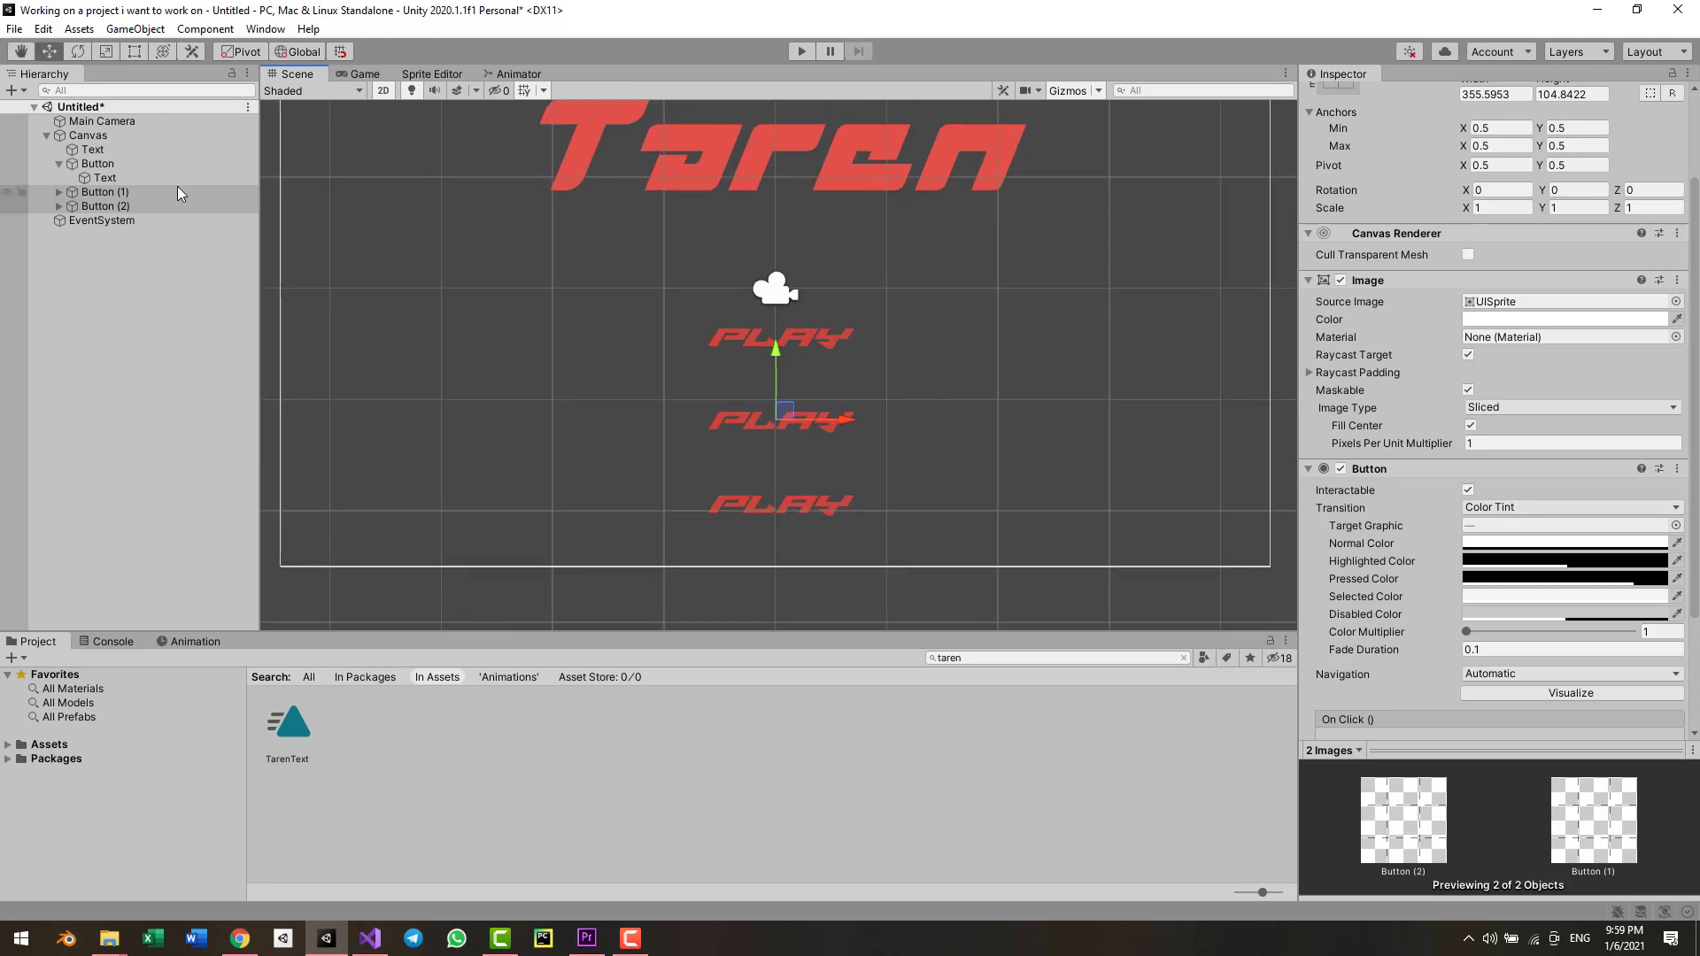
- Rename the middle button object as Settings and the bottom one as Quit
left_click(144, 193)
key("F2")
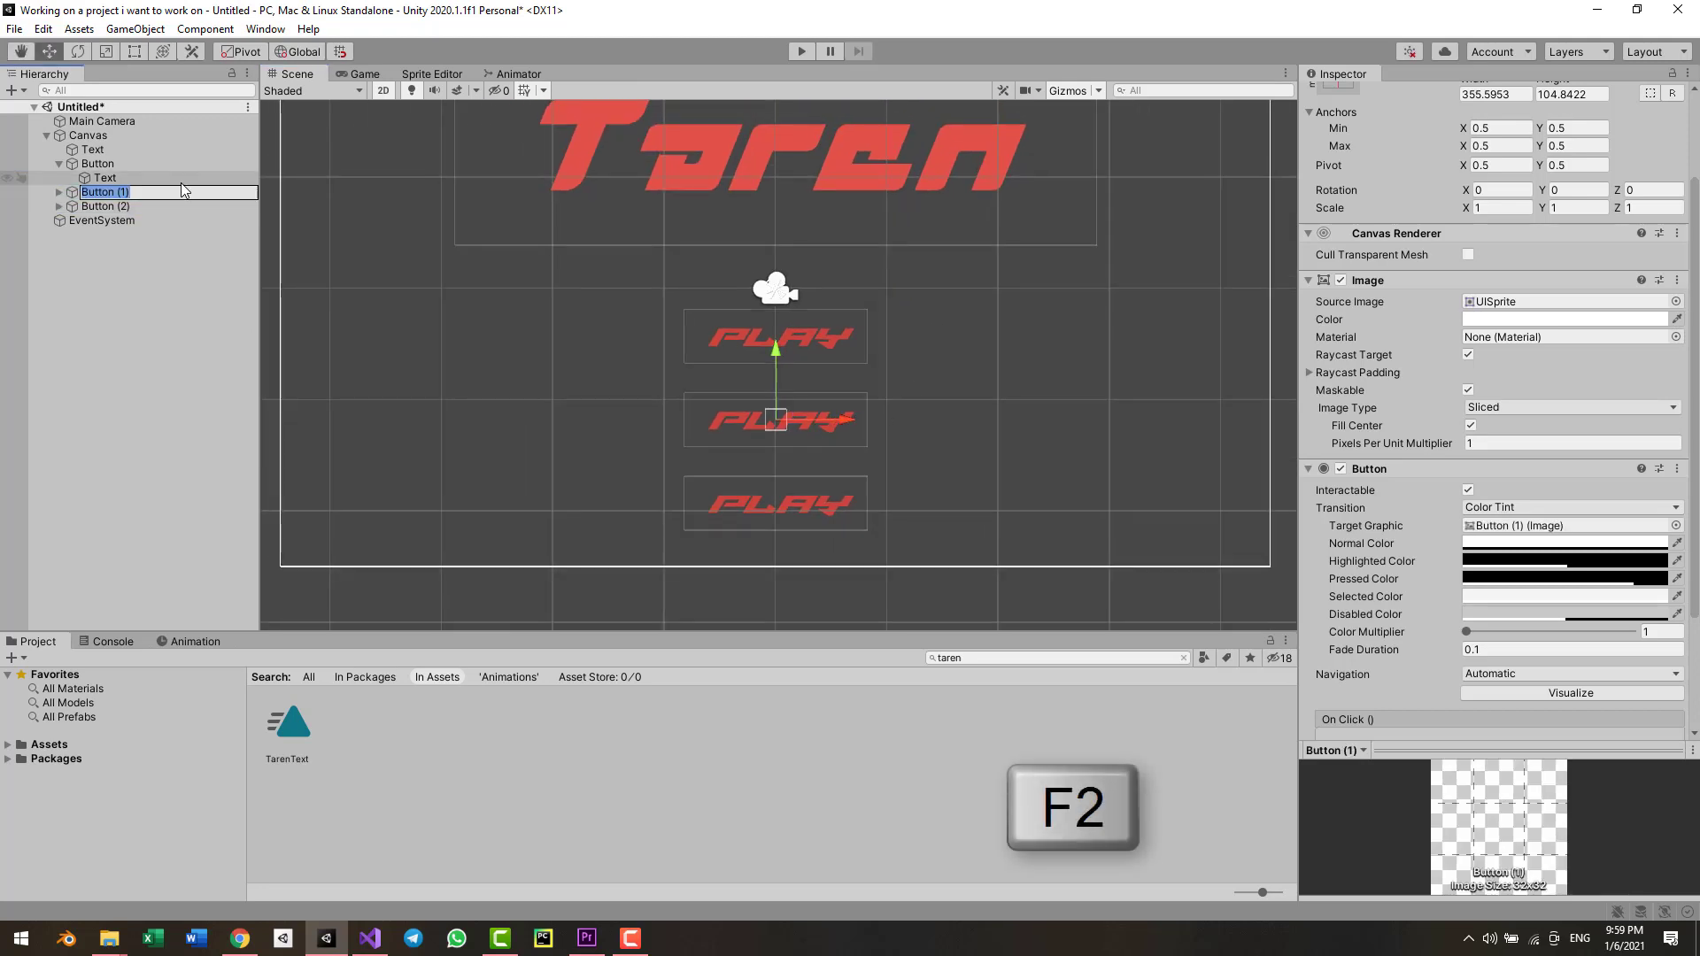
type("Settings")
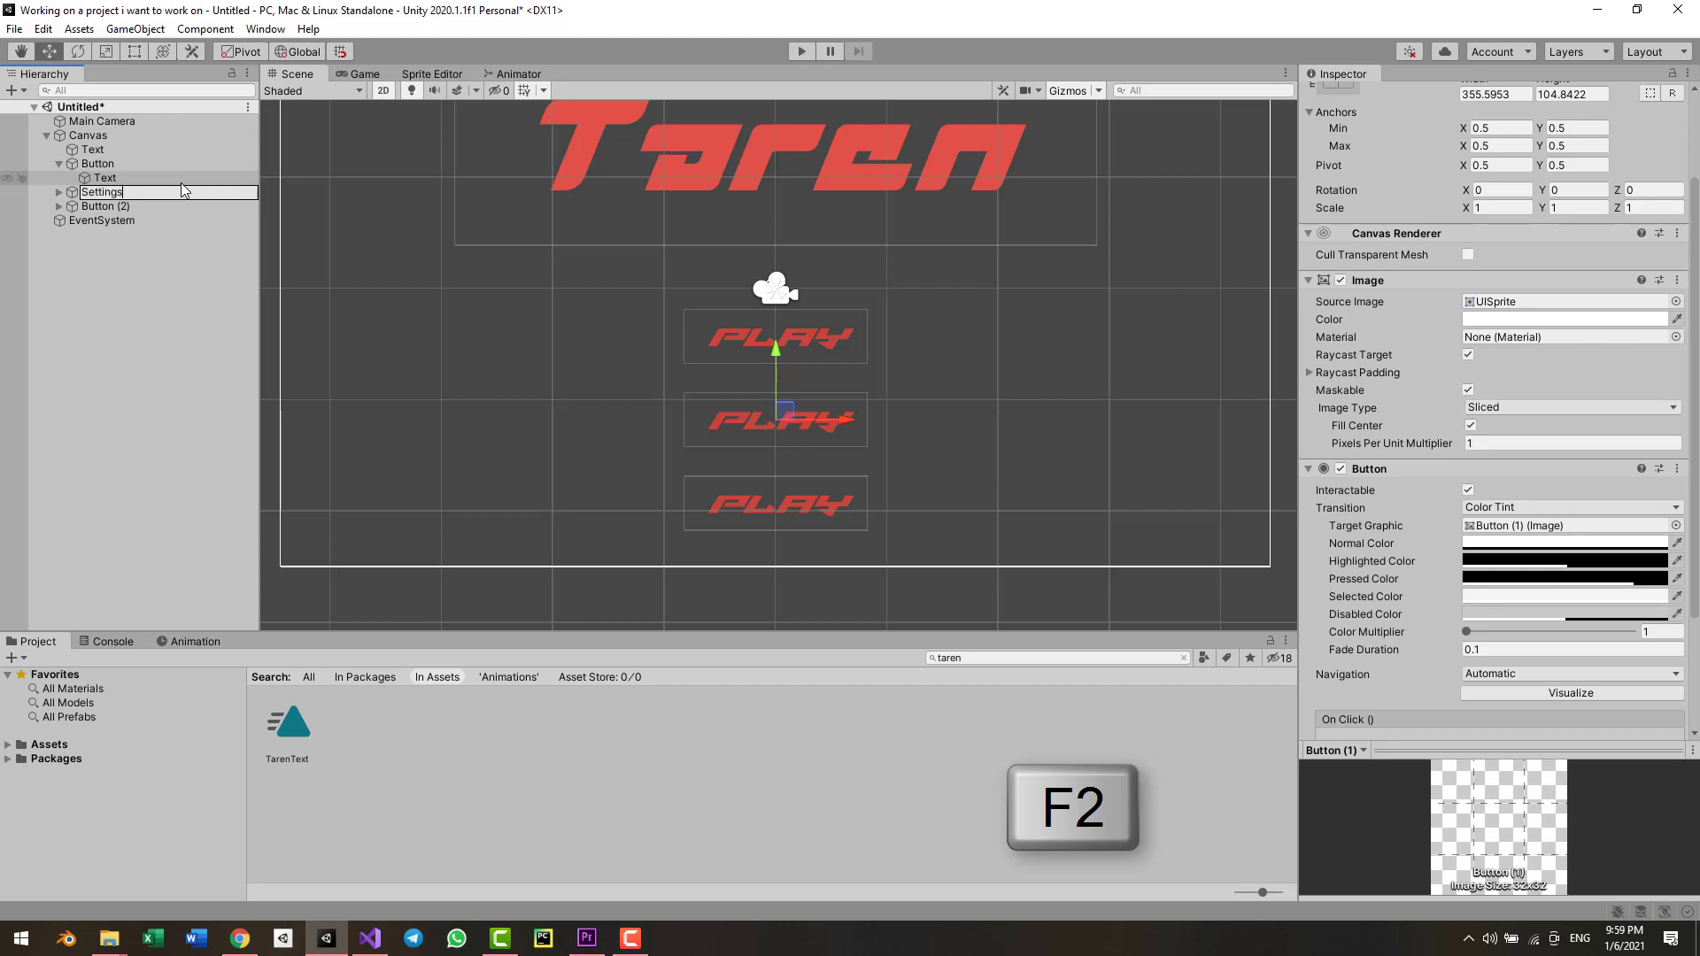
key("Return")
left_click(168, 205)
key("F2")
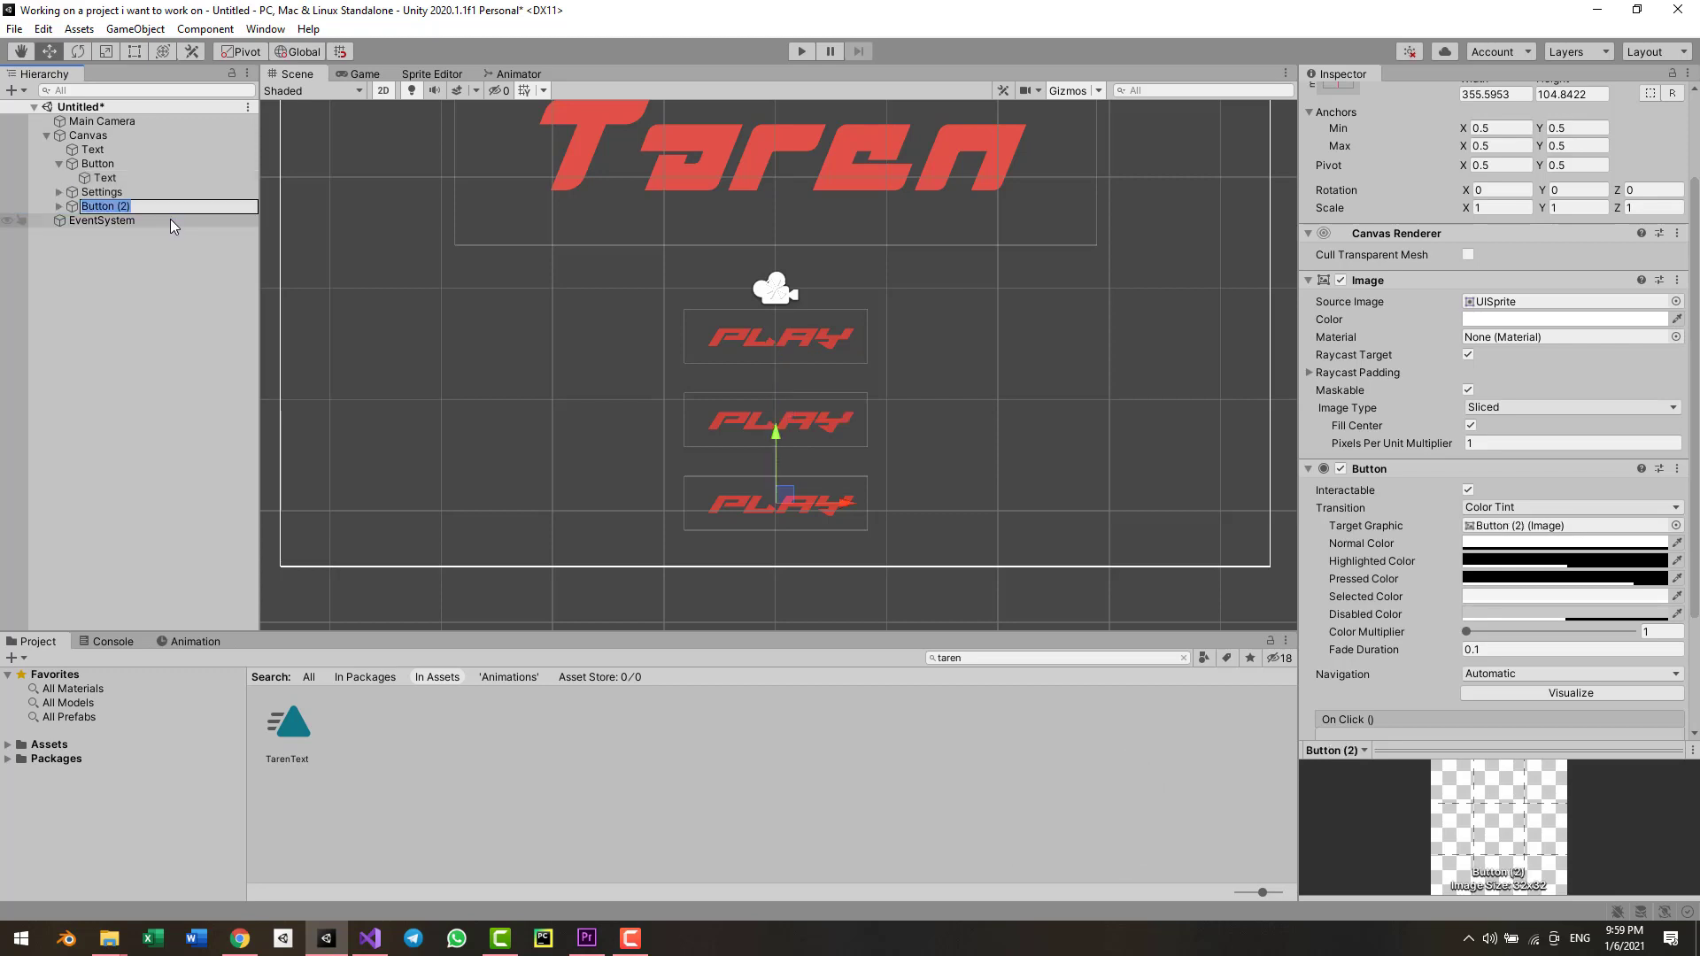
type("Quit")
key("Return")
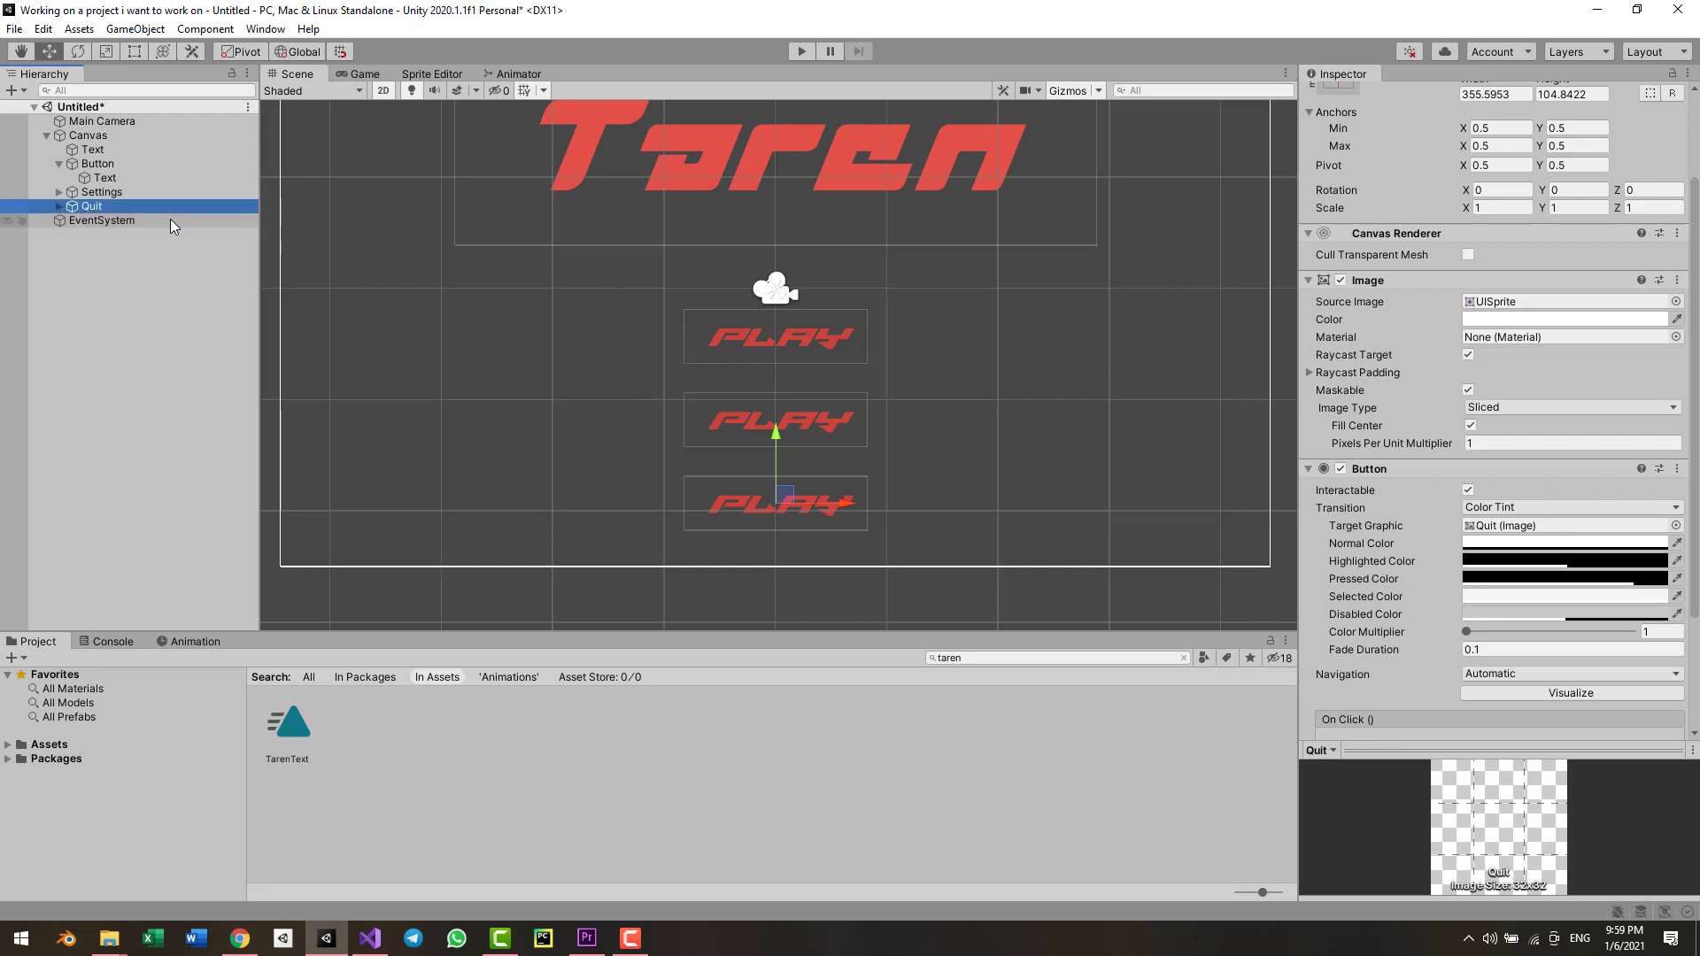
- Rename the first button object as Play and collapse it in the hierarchy
left_click(151, 168)
key("F2")
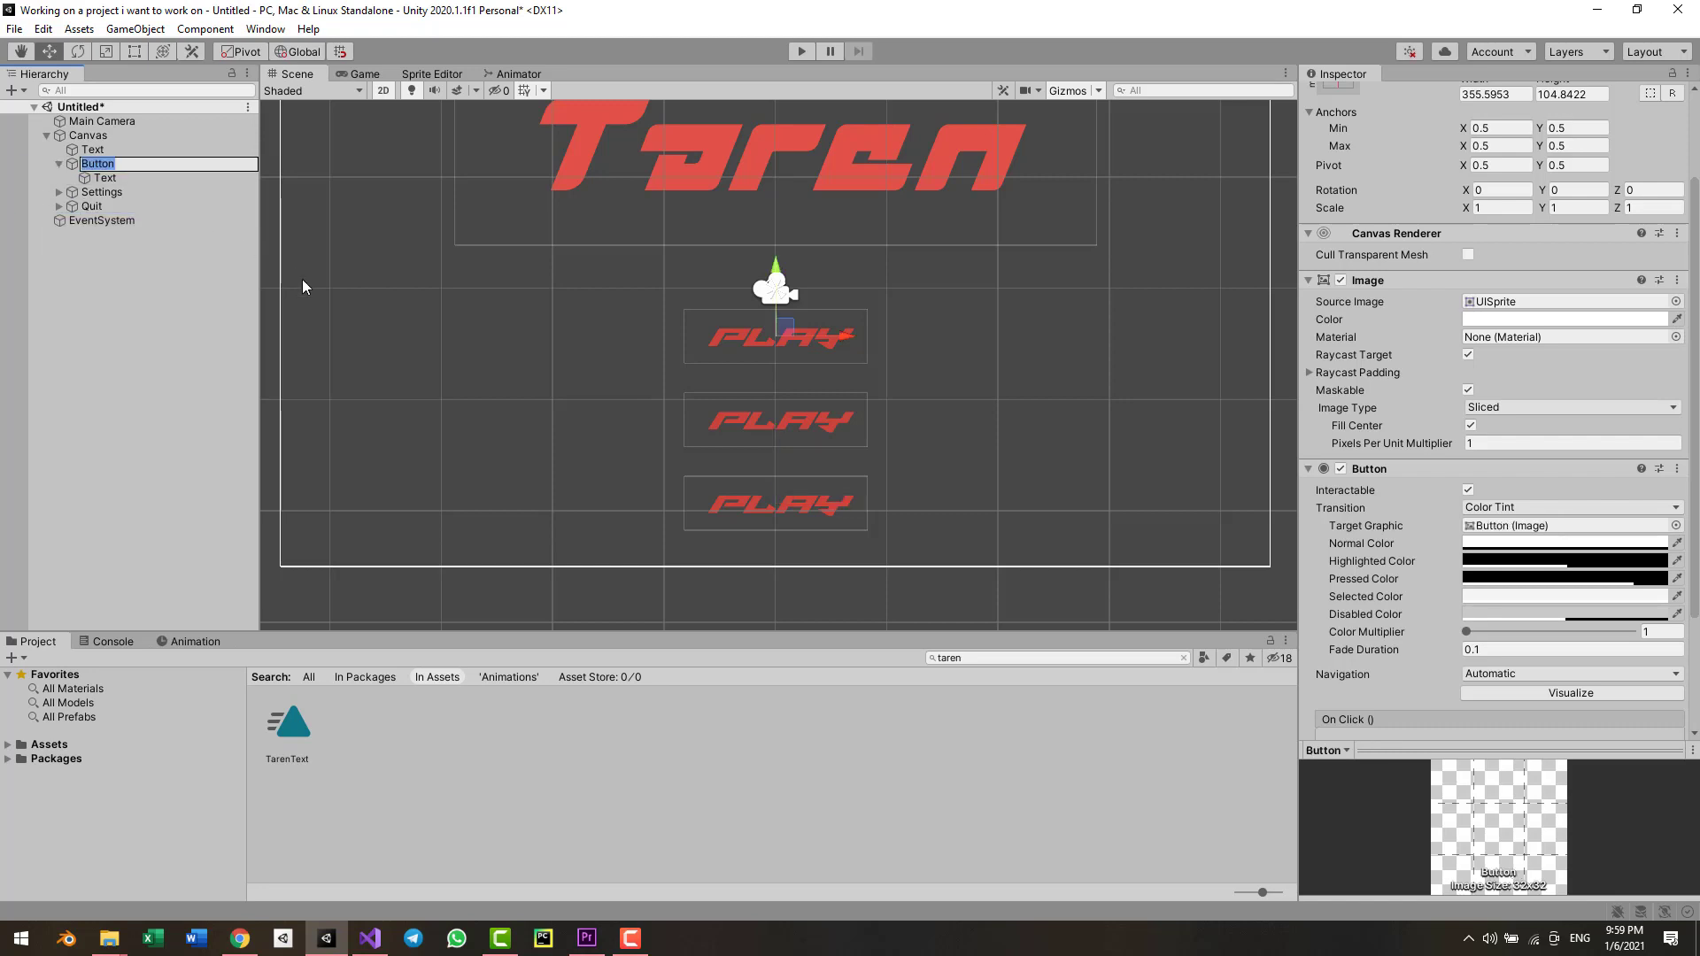
type("Play")
key("Return")
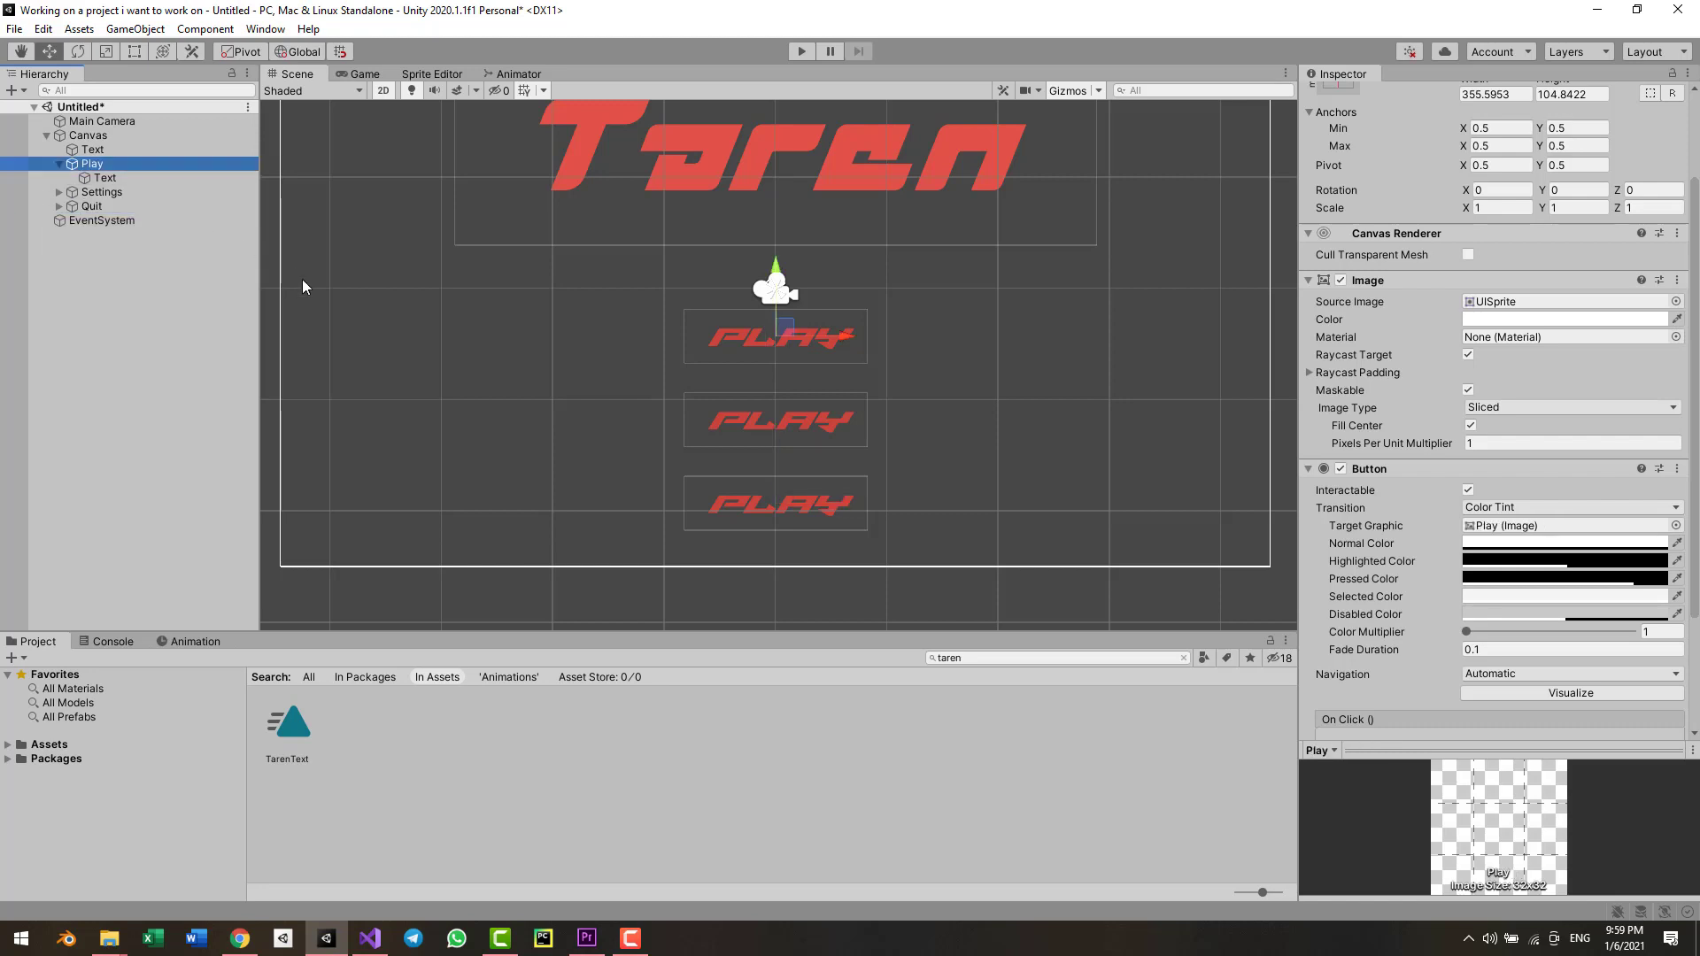
left_click(58, 164)
- Change the Settings button's label text to "Settings" and set its Horizontal Overflow to Overflow
left_click(108, 182)
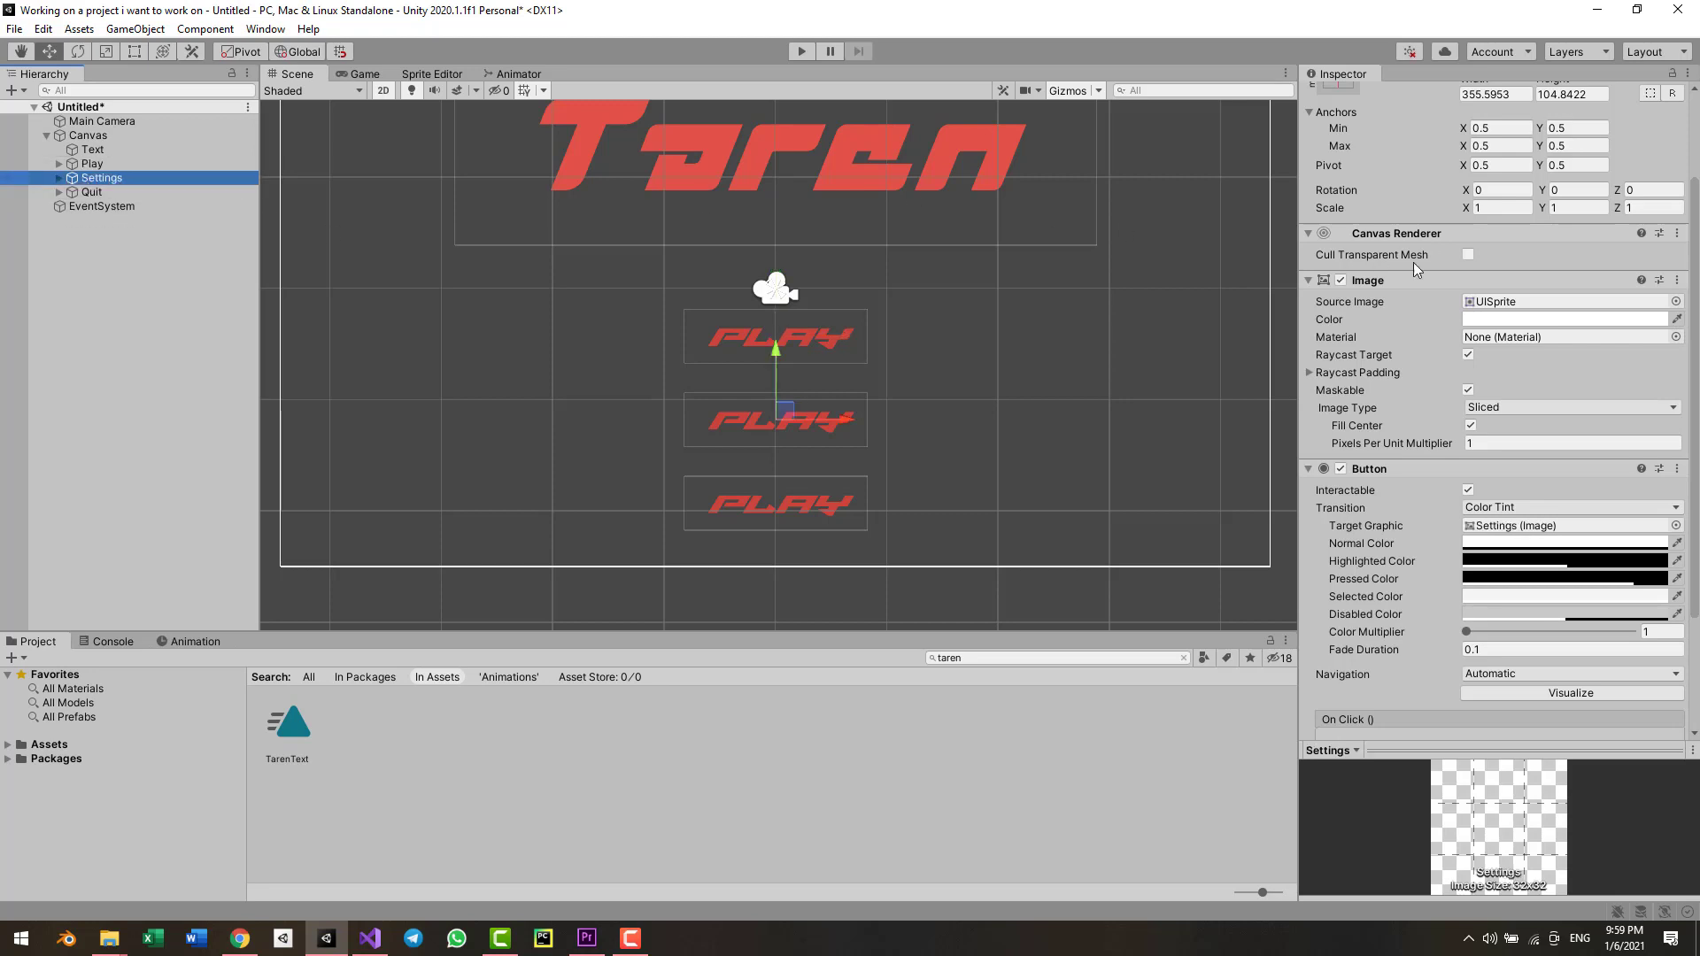
left_click(58, 178)
left_click(102, 192)
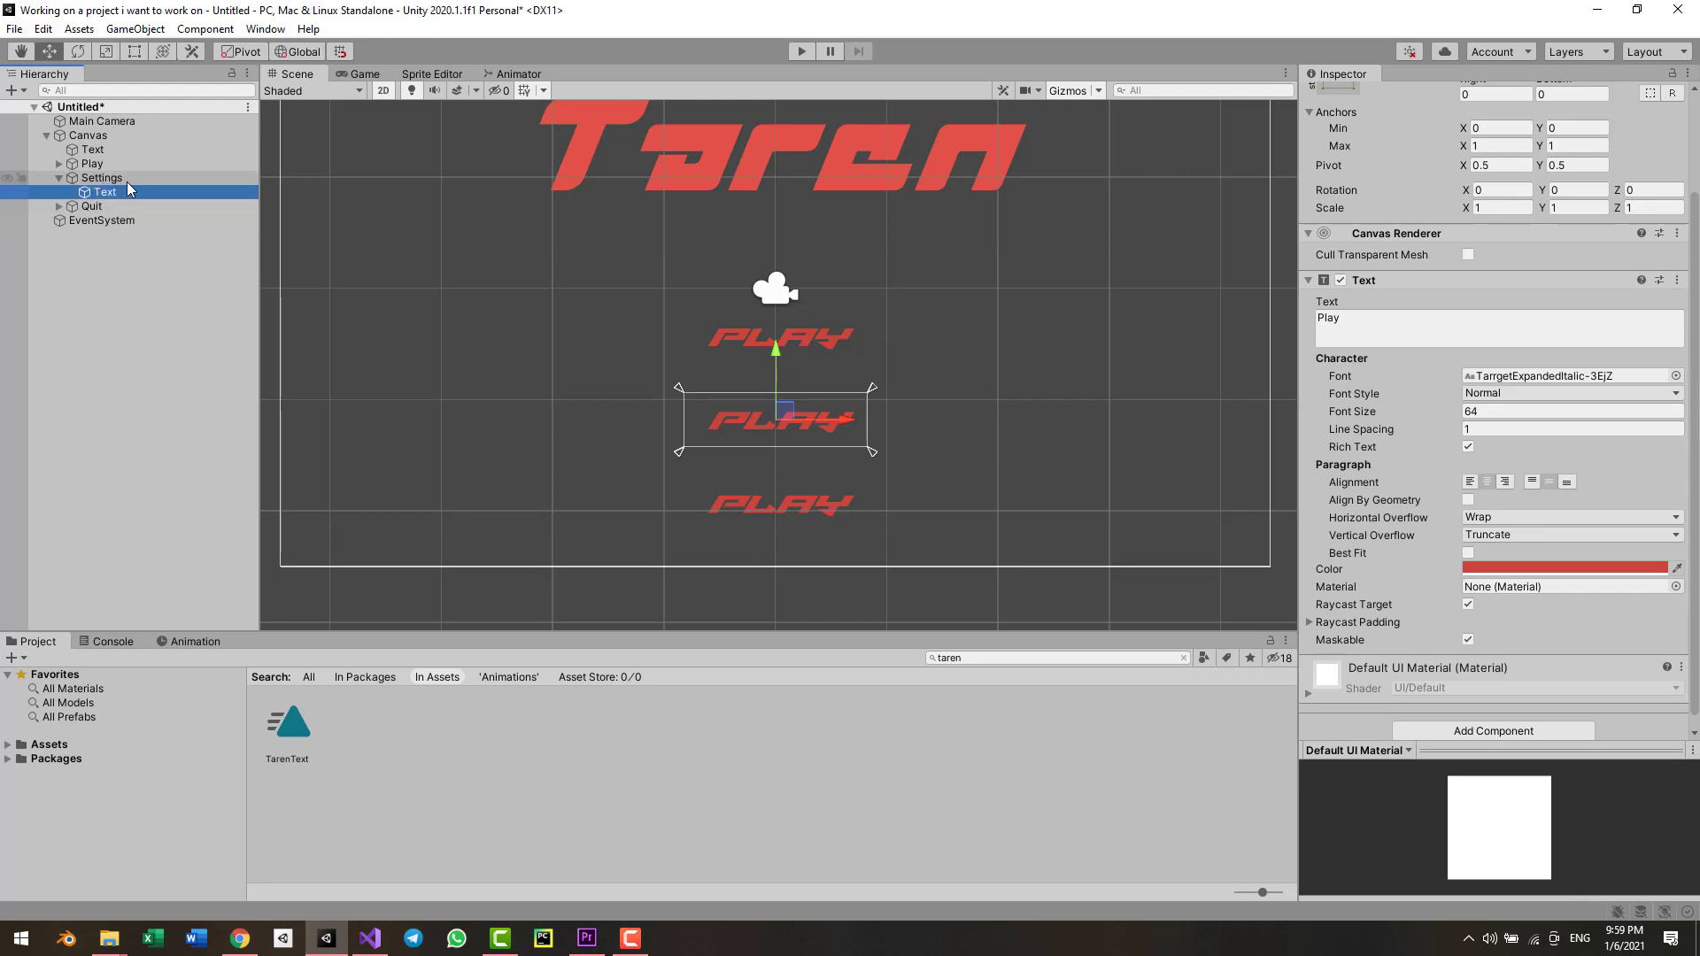
left_click(1436, 335)
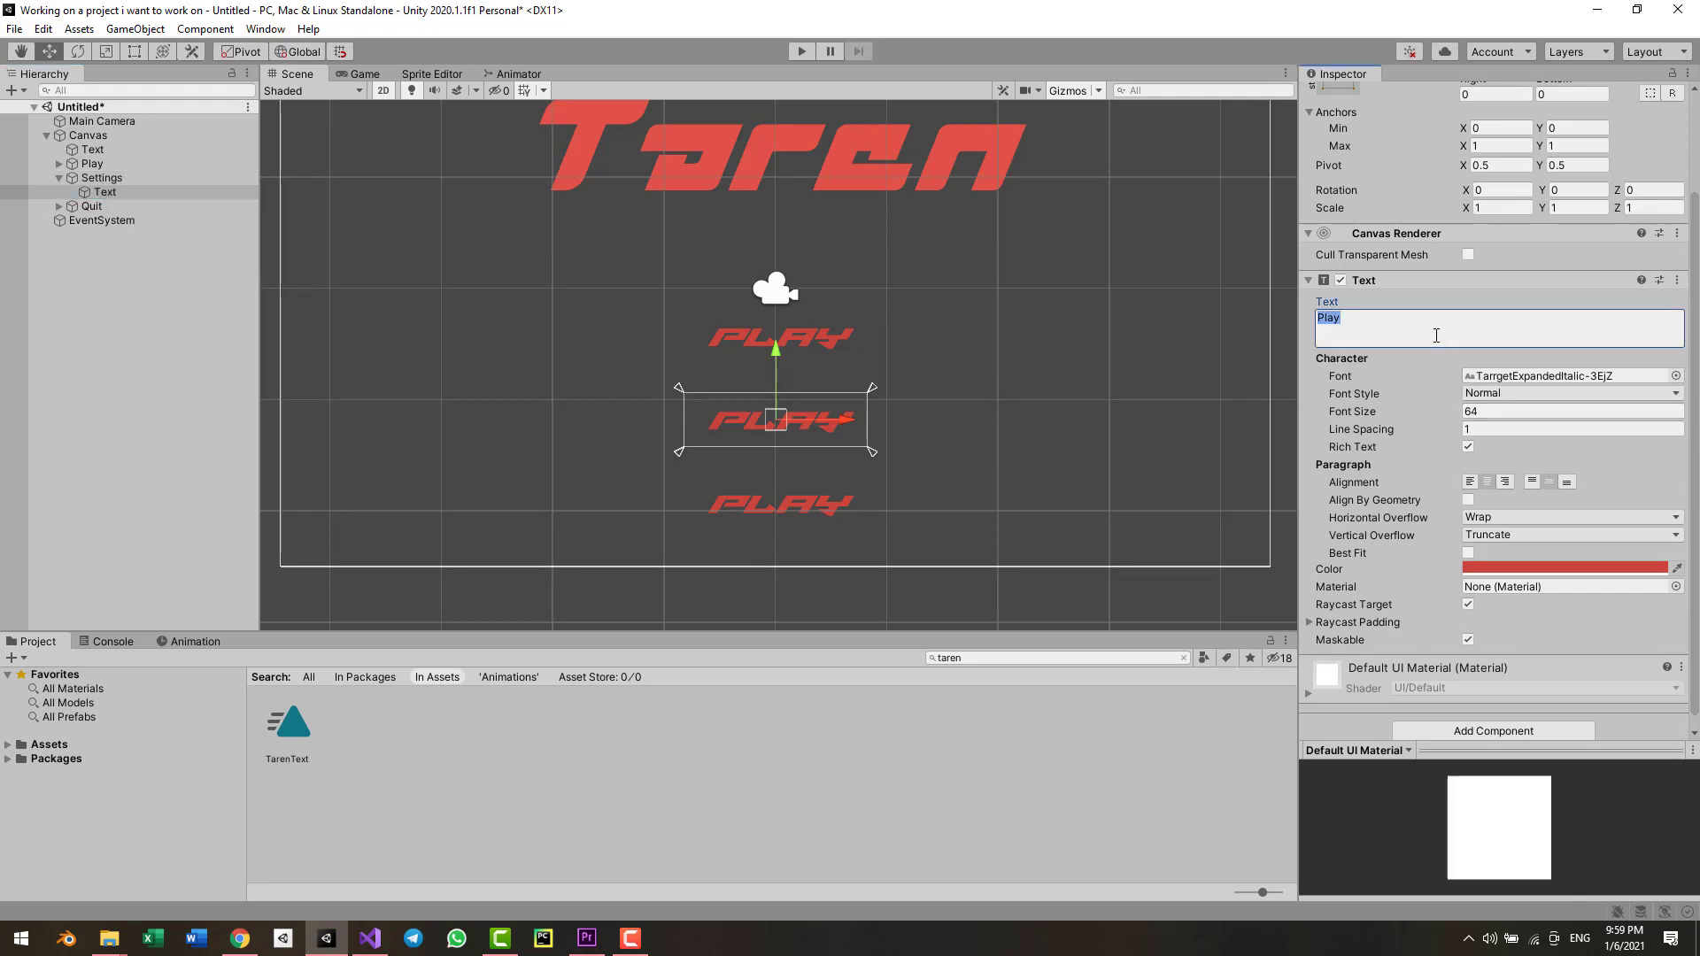
type("Se")
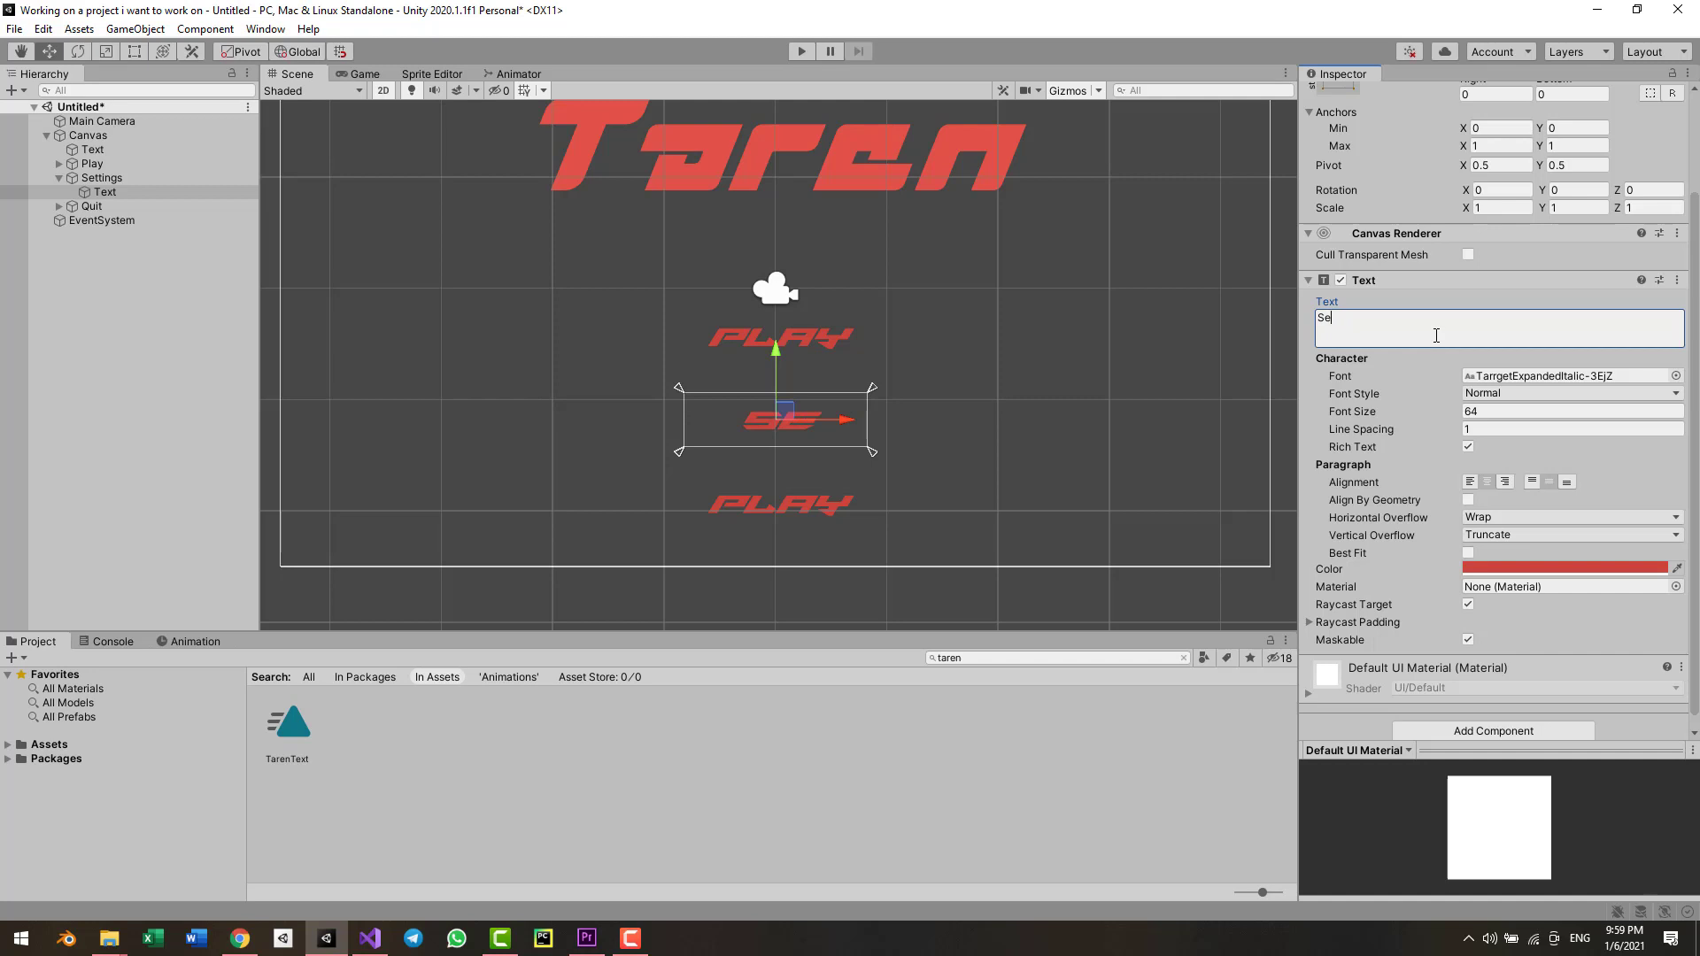
type("ttings")
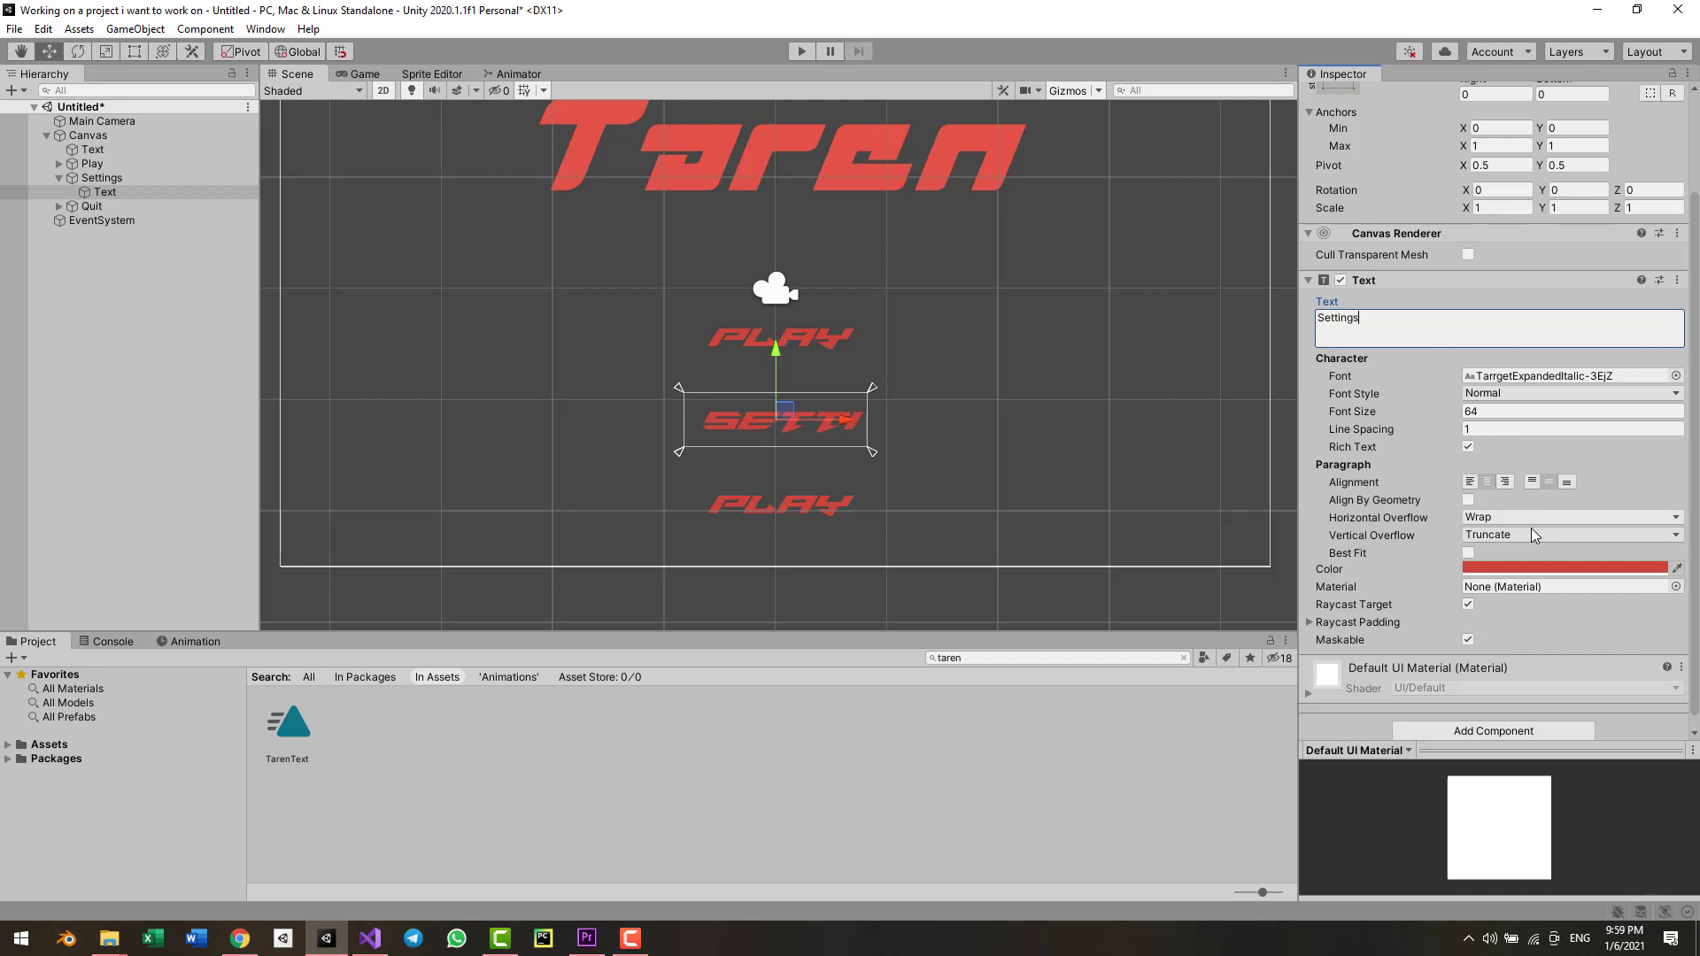
left_click(1533, 520)
left_click(1536, 563)
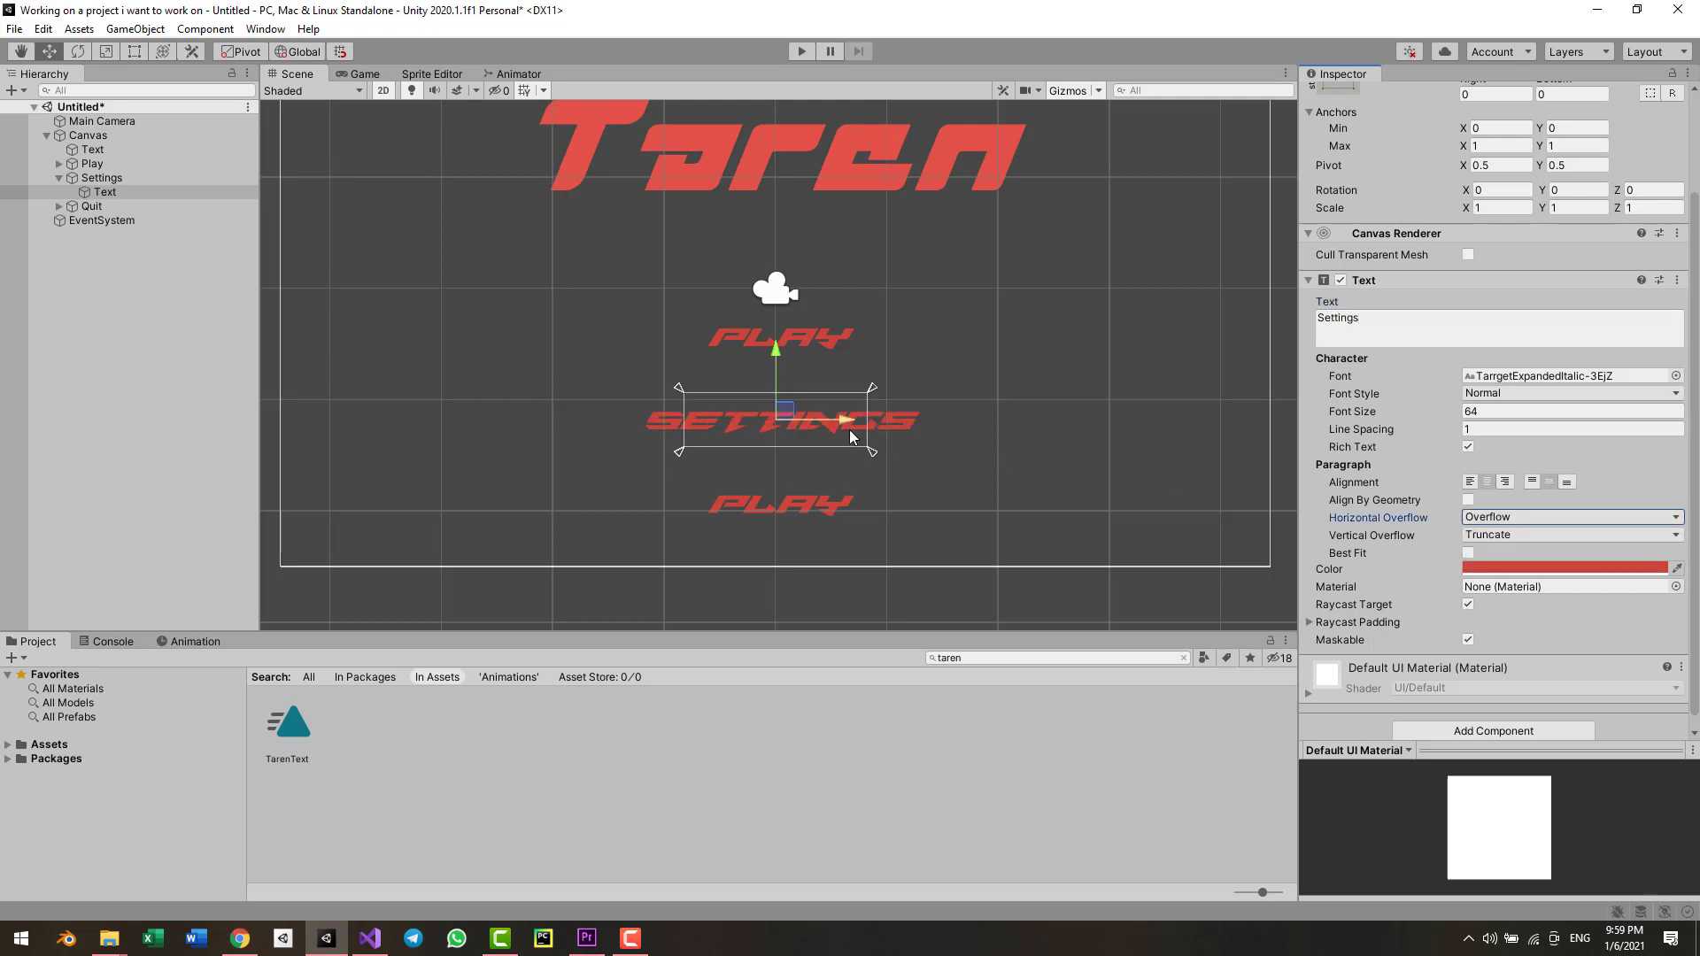
- Widen the Settings button symmetrically about its centre to about 580 so it encloses its label
left_click(105, 178)
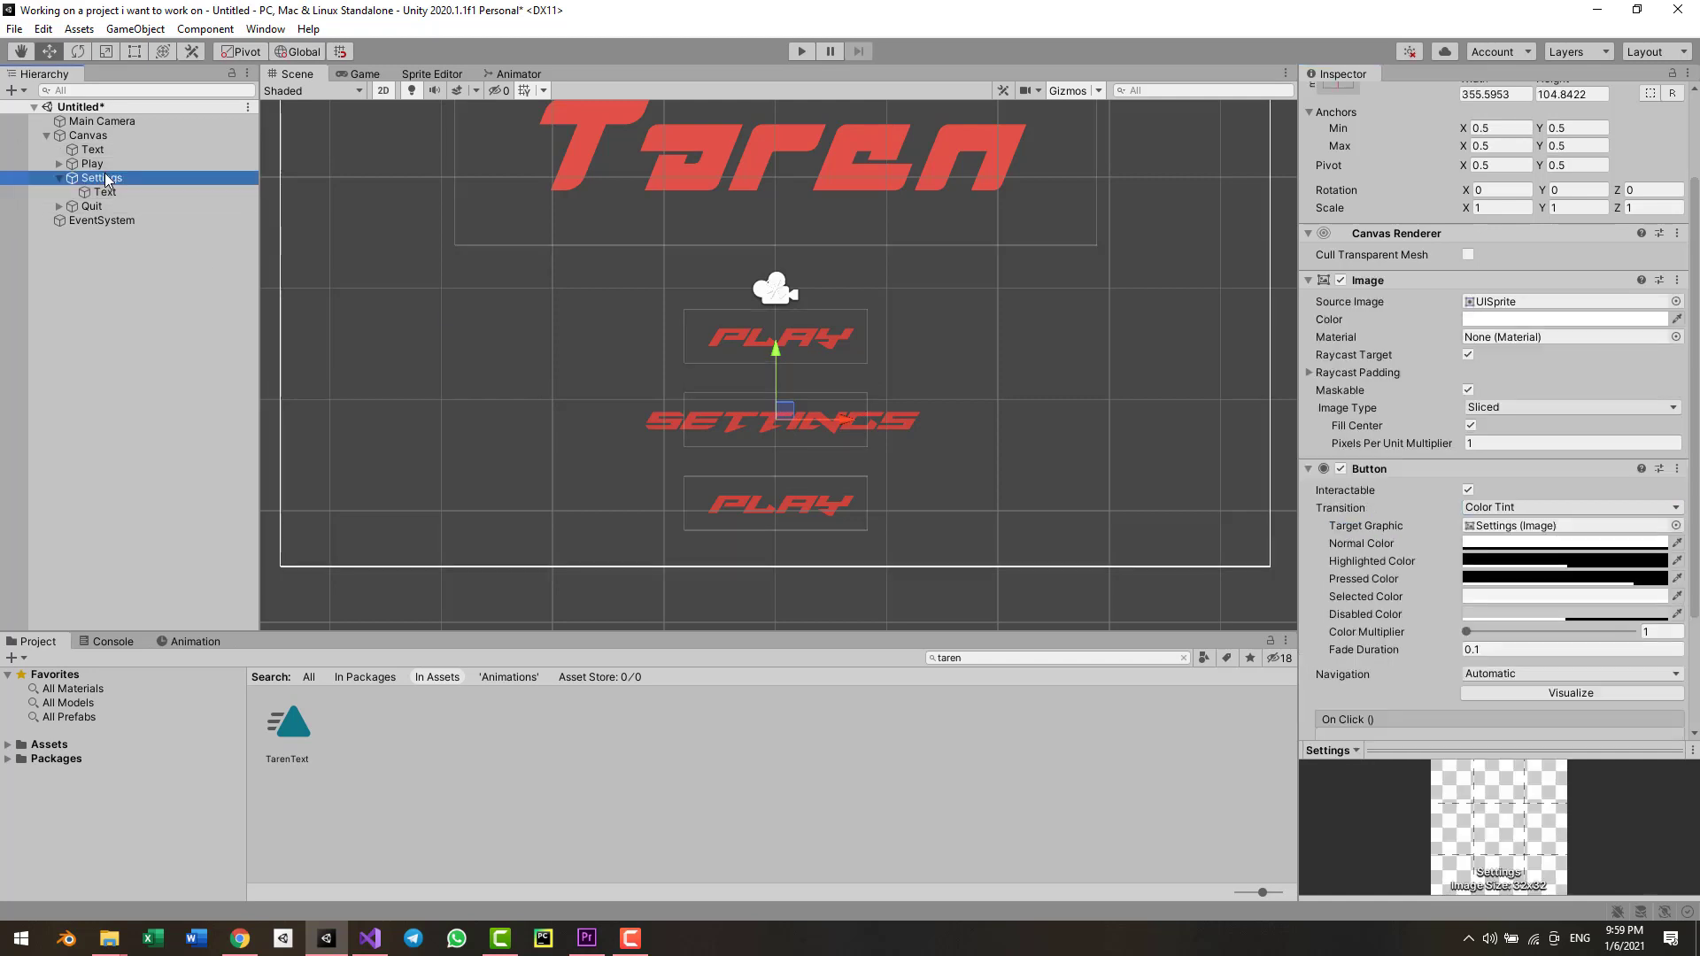
key("t")
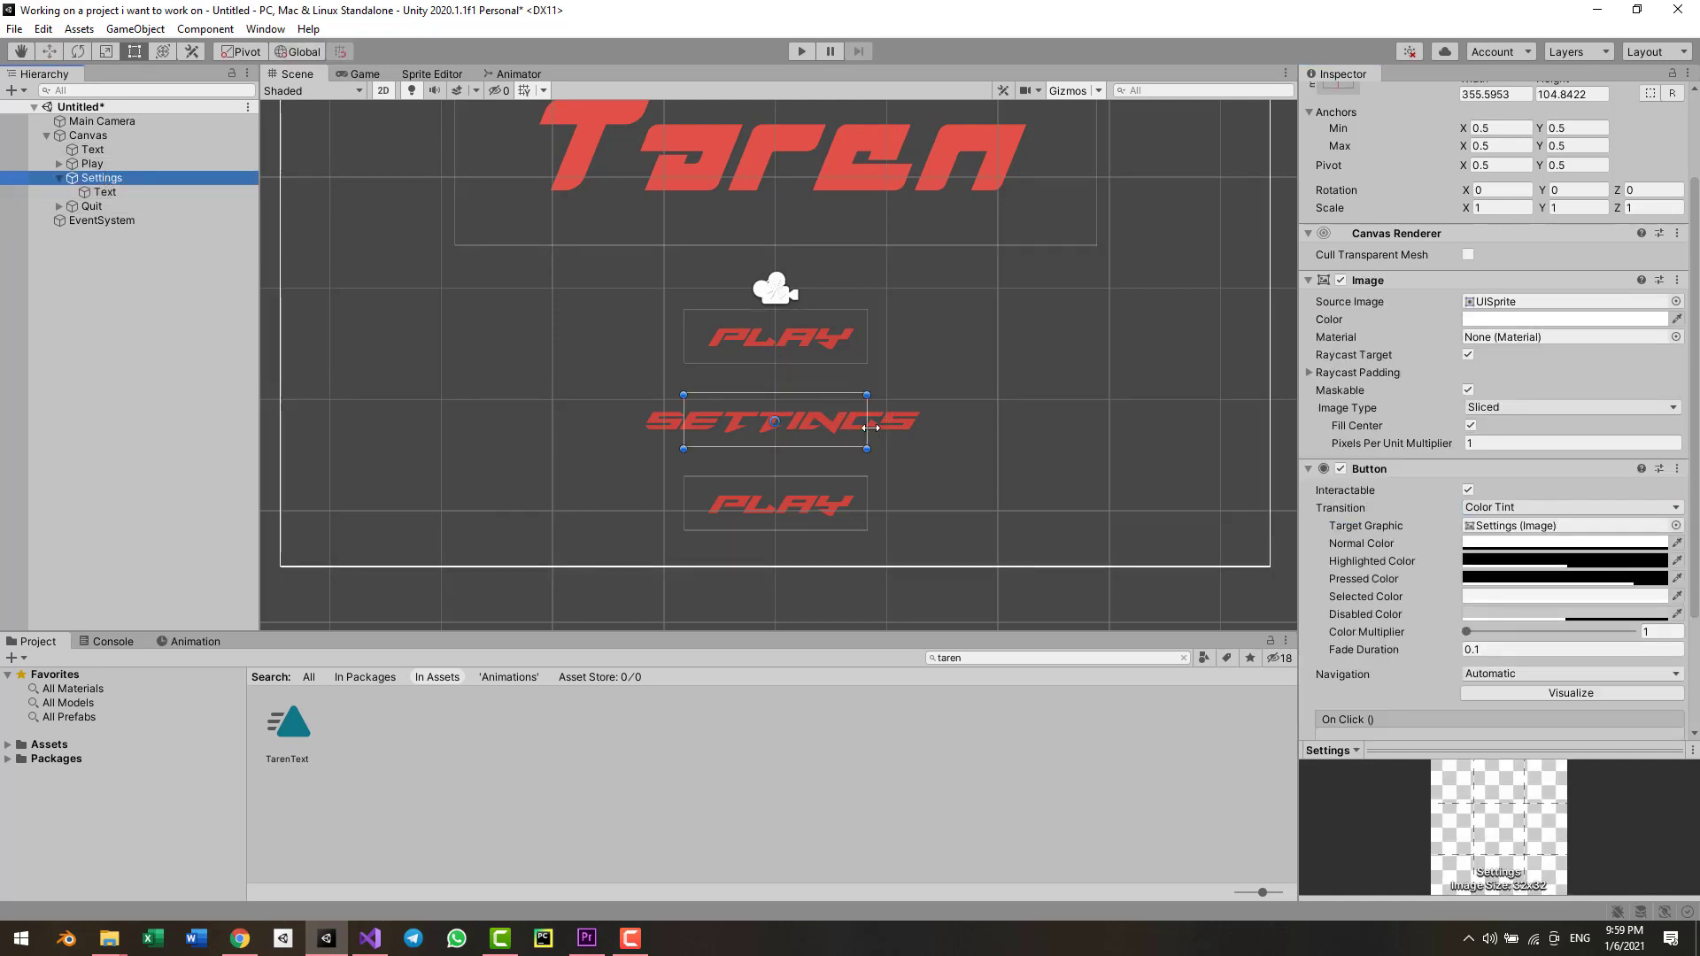
left_click(871, 427)
left_click_drag(871, 427, 928, 431)
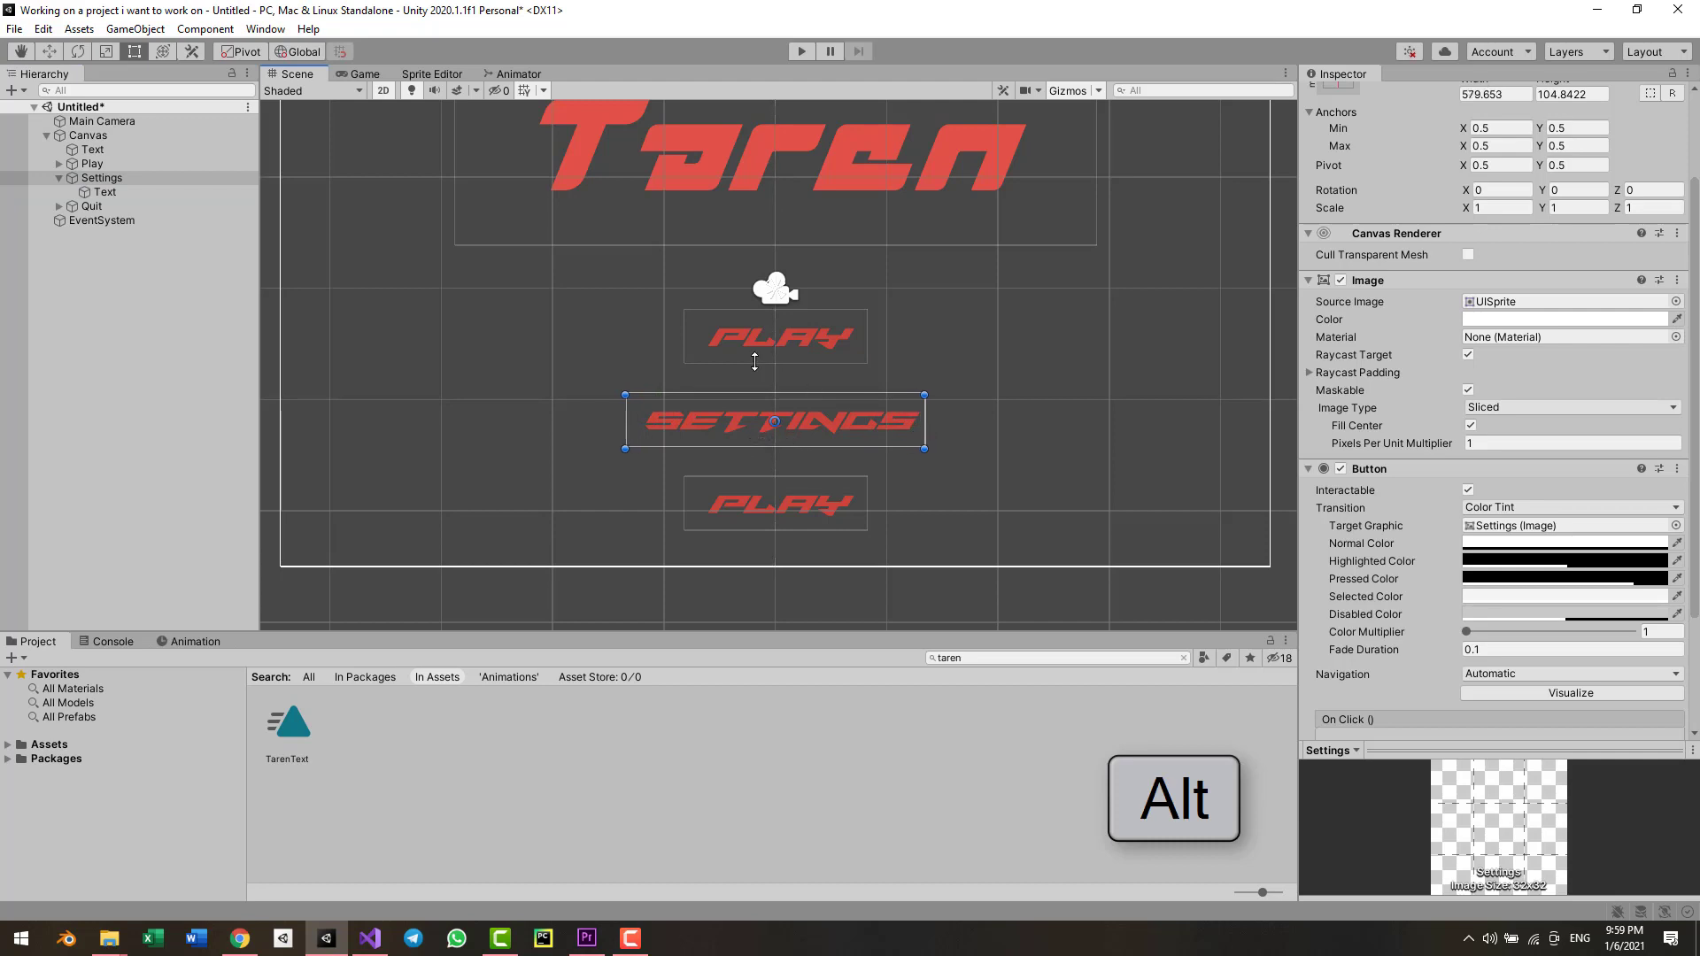
- Change the Quit button's label text to "quit"
left_click(131, 207)
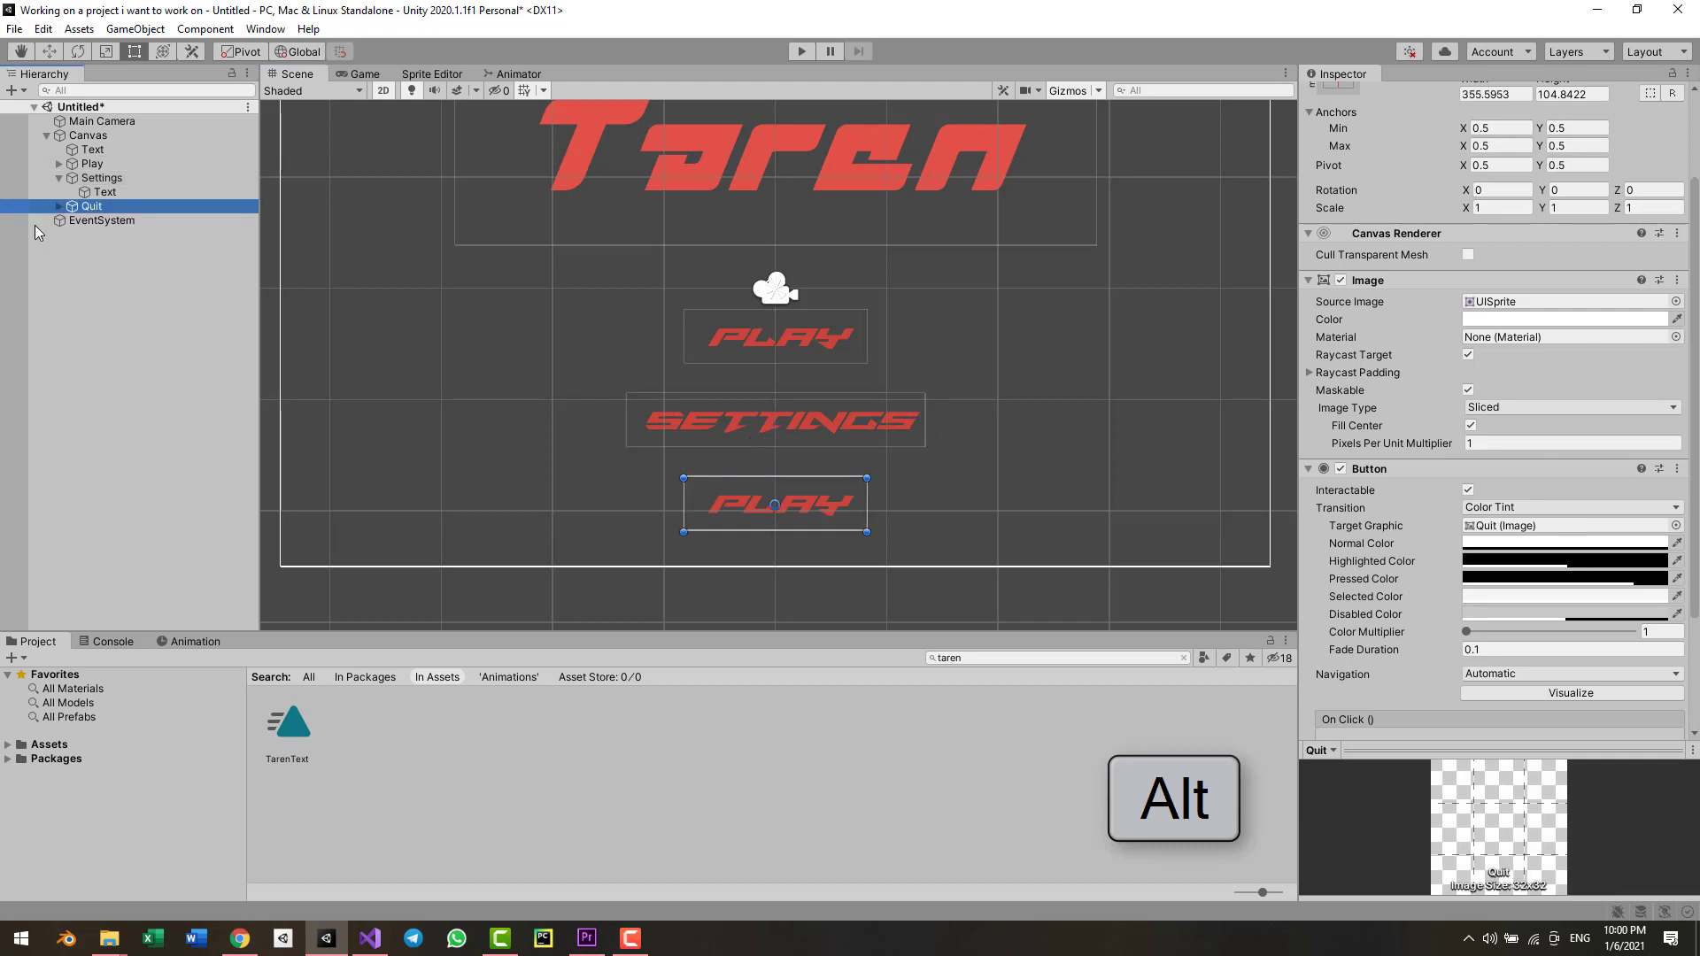
left_click(60, 206)
left_click(104, 235)
left_click(104, 220)
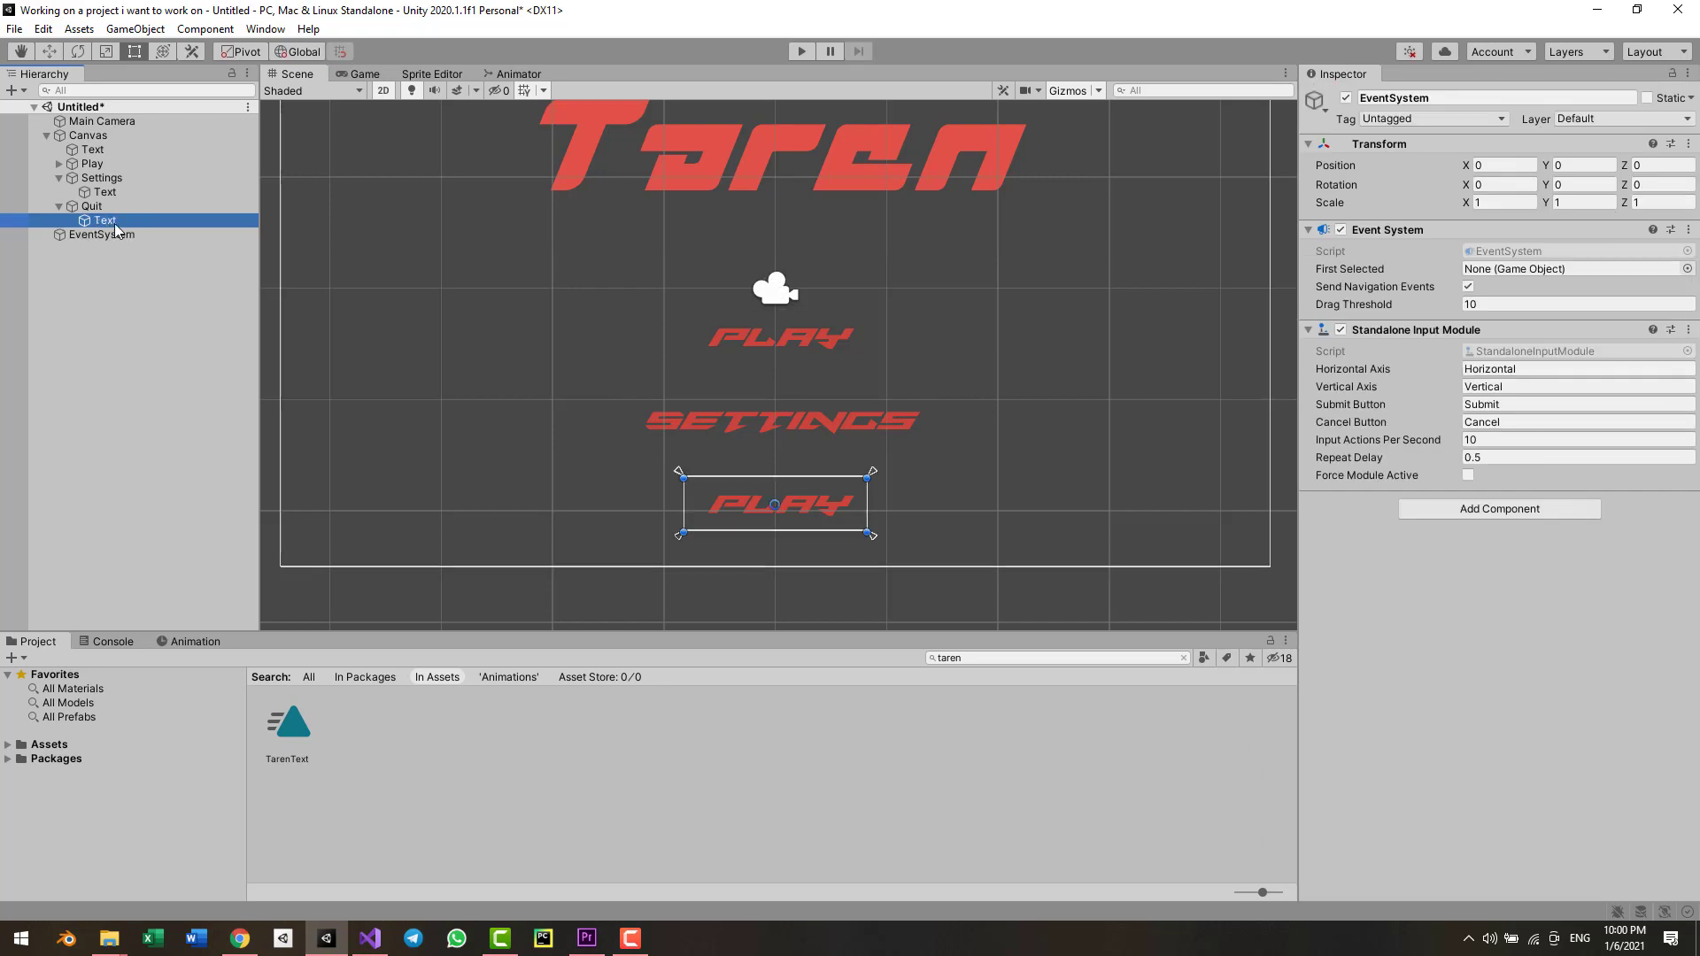
left_click(1416, 439)
key("alt+shift")
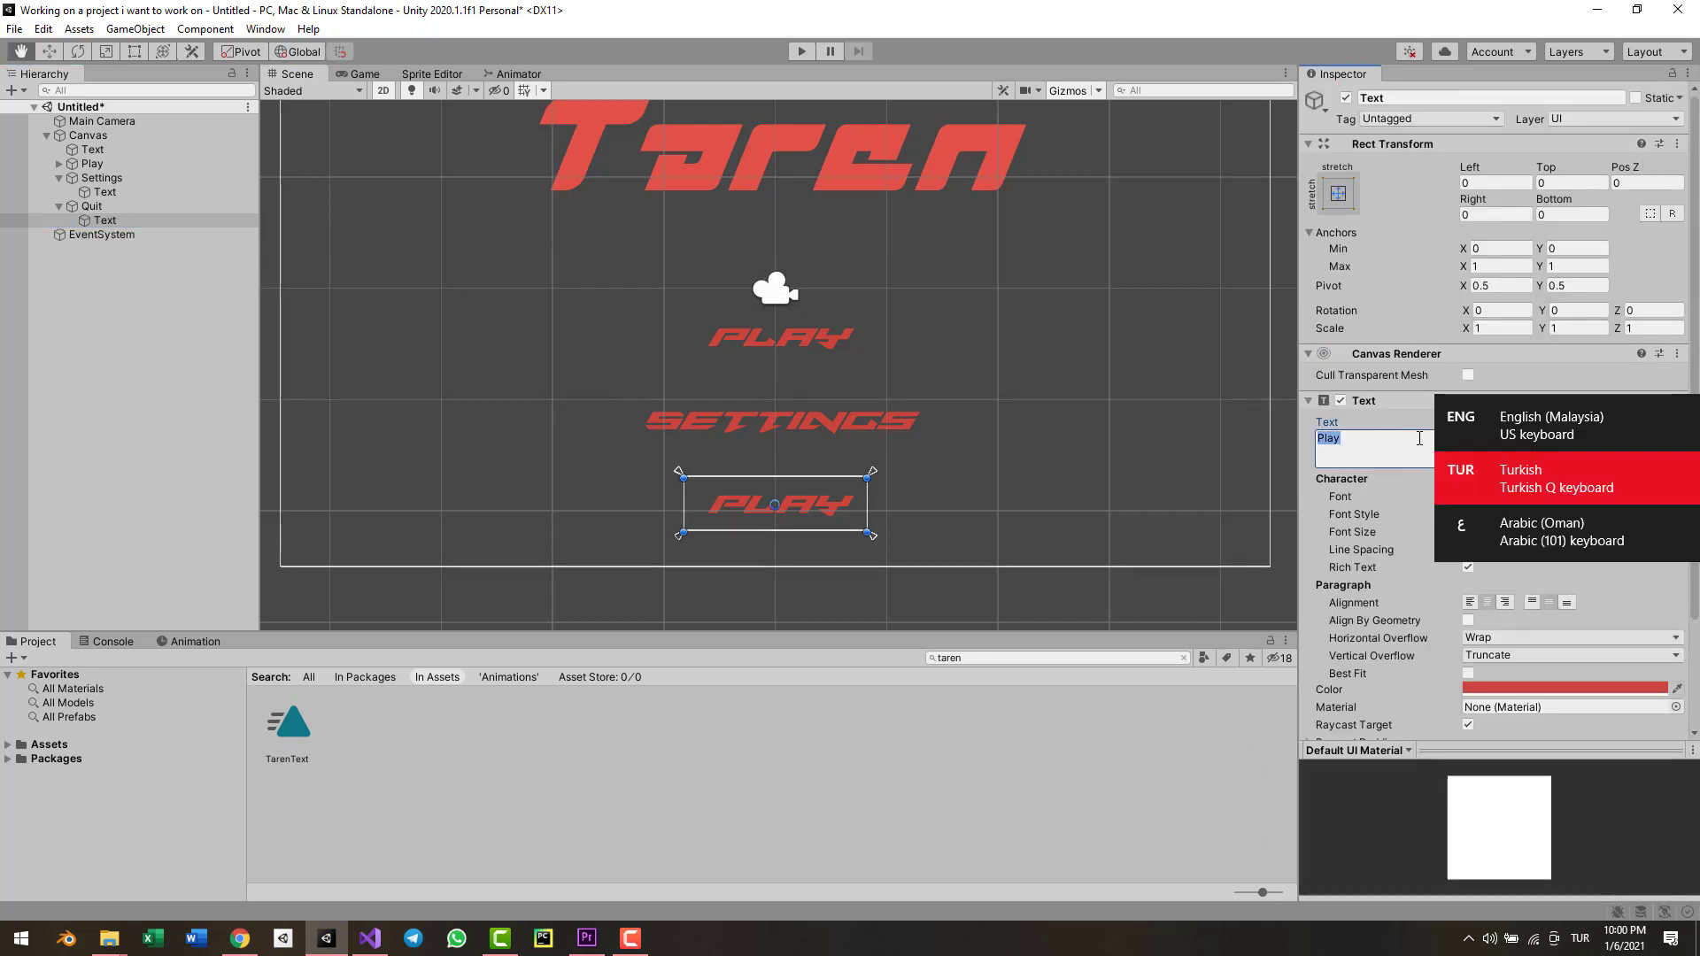
key("alt+shift")
key("alt+shift")
type("qu")
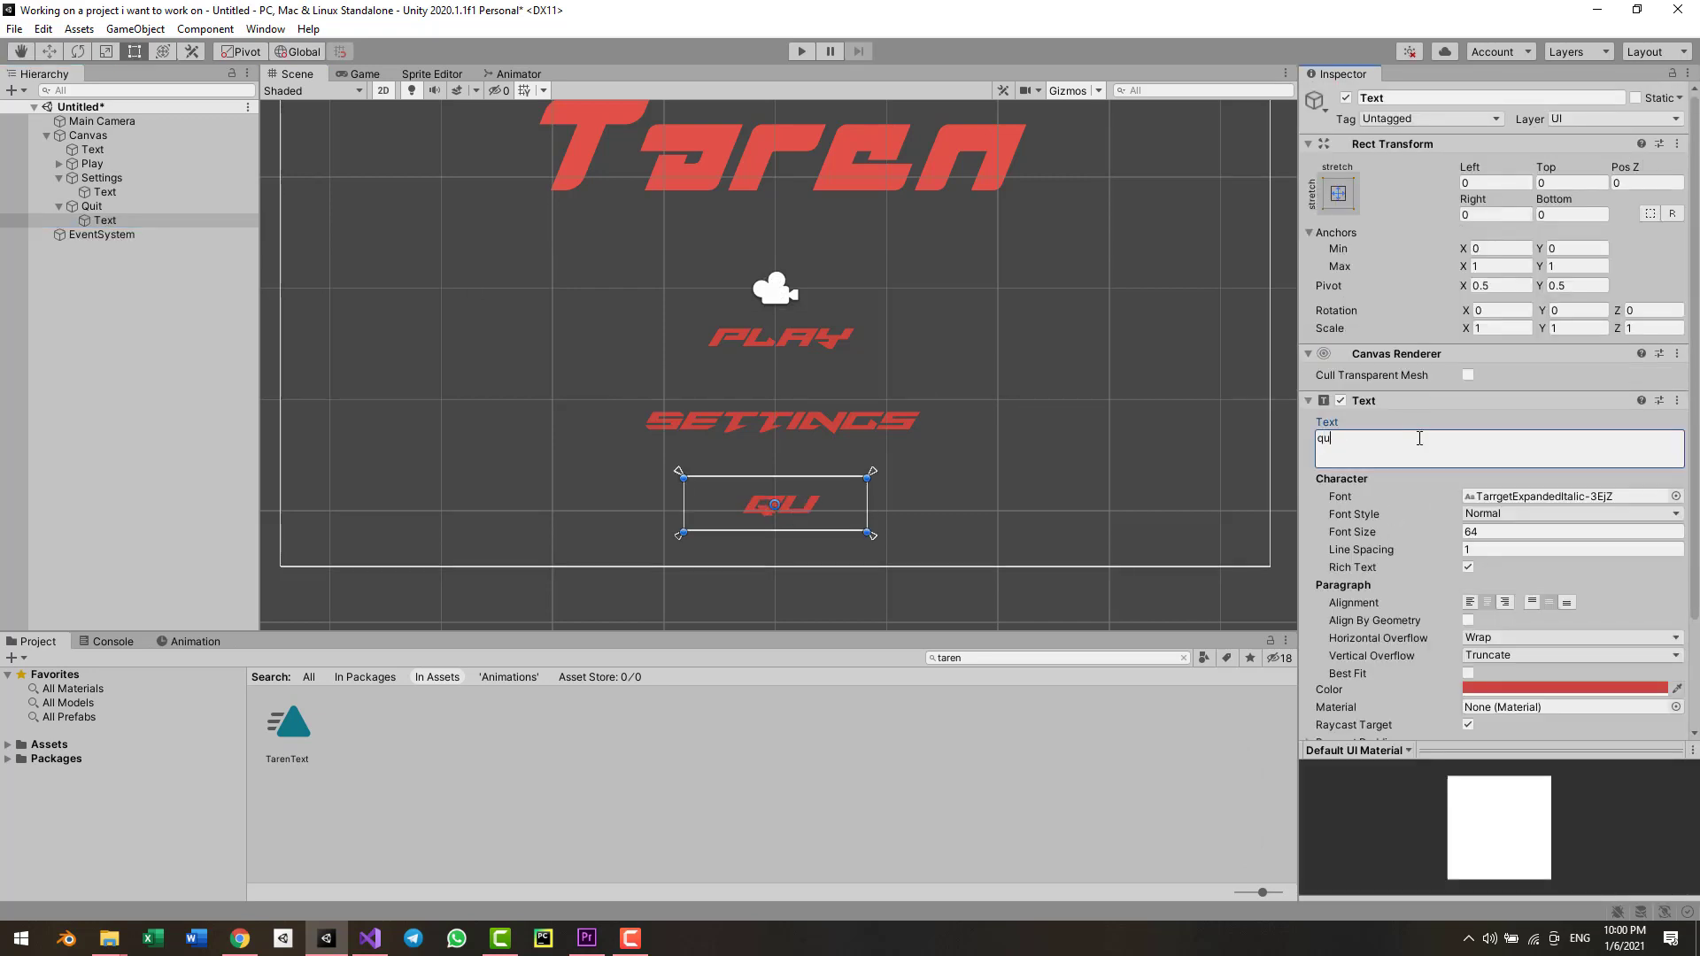
type("it")
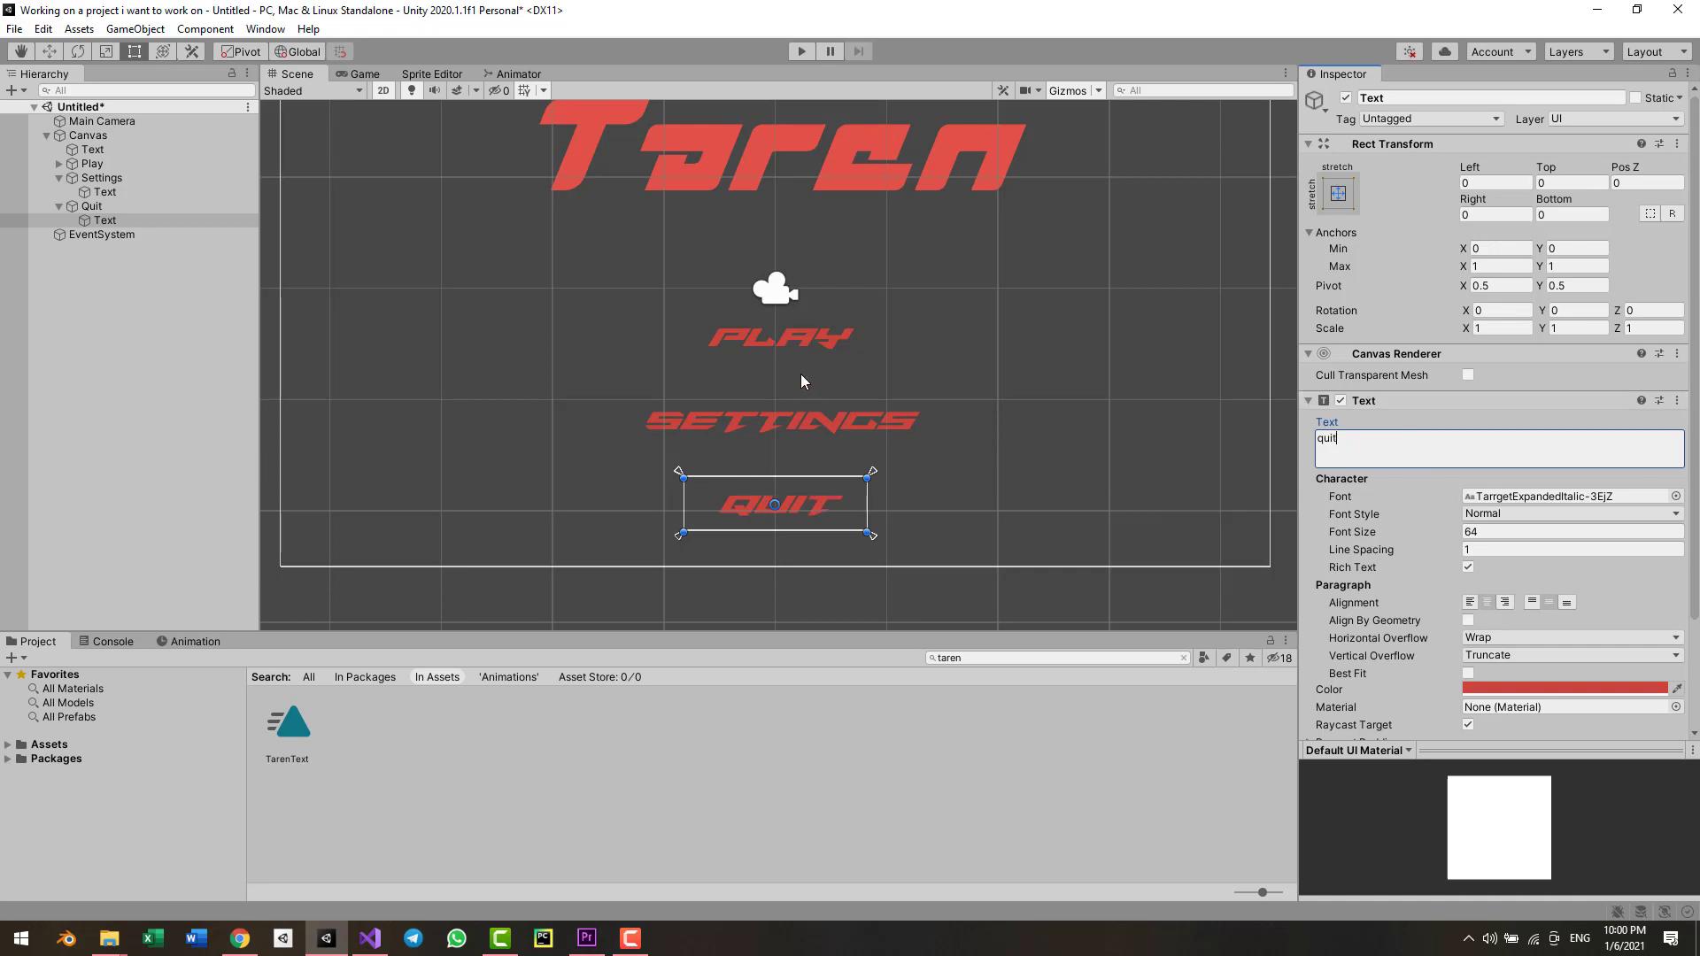
- Set the Settings label's font size to 55 and check the menu in the Game view
left_click(813, 441)
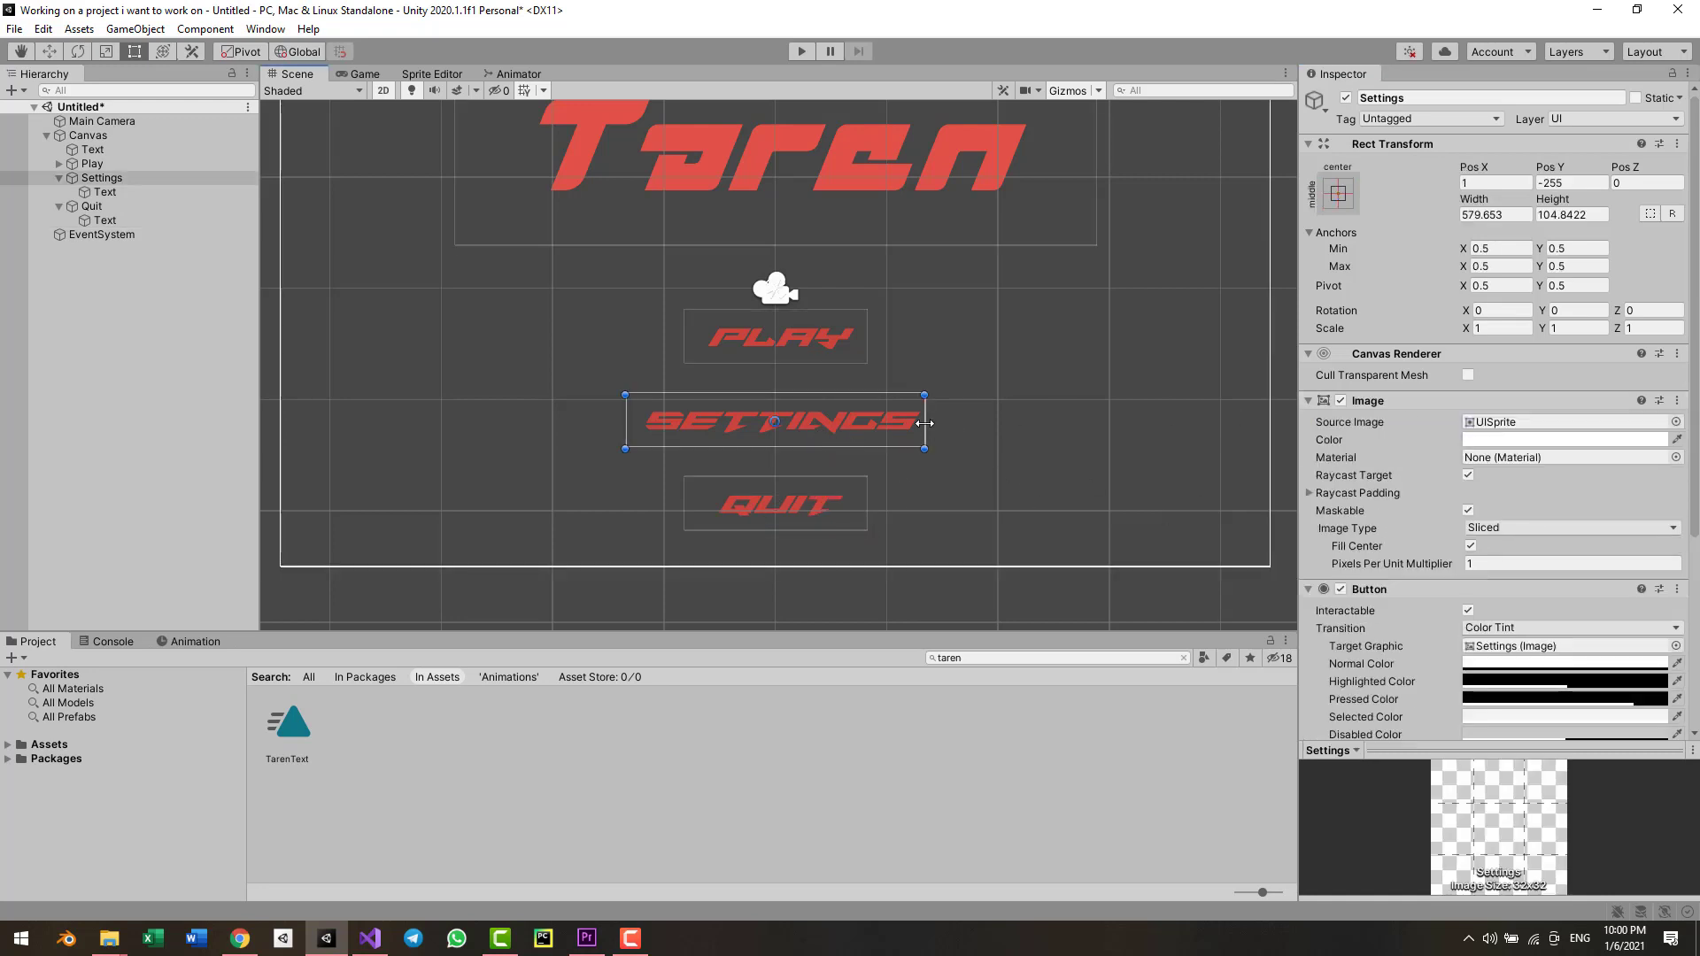
left_click(124, 191)
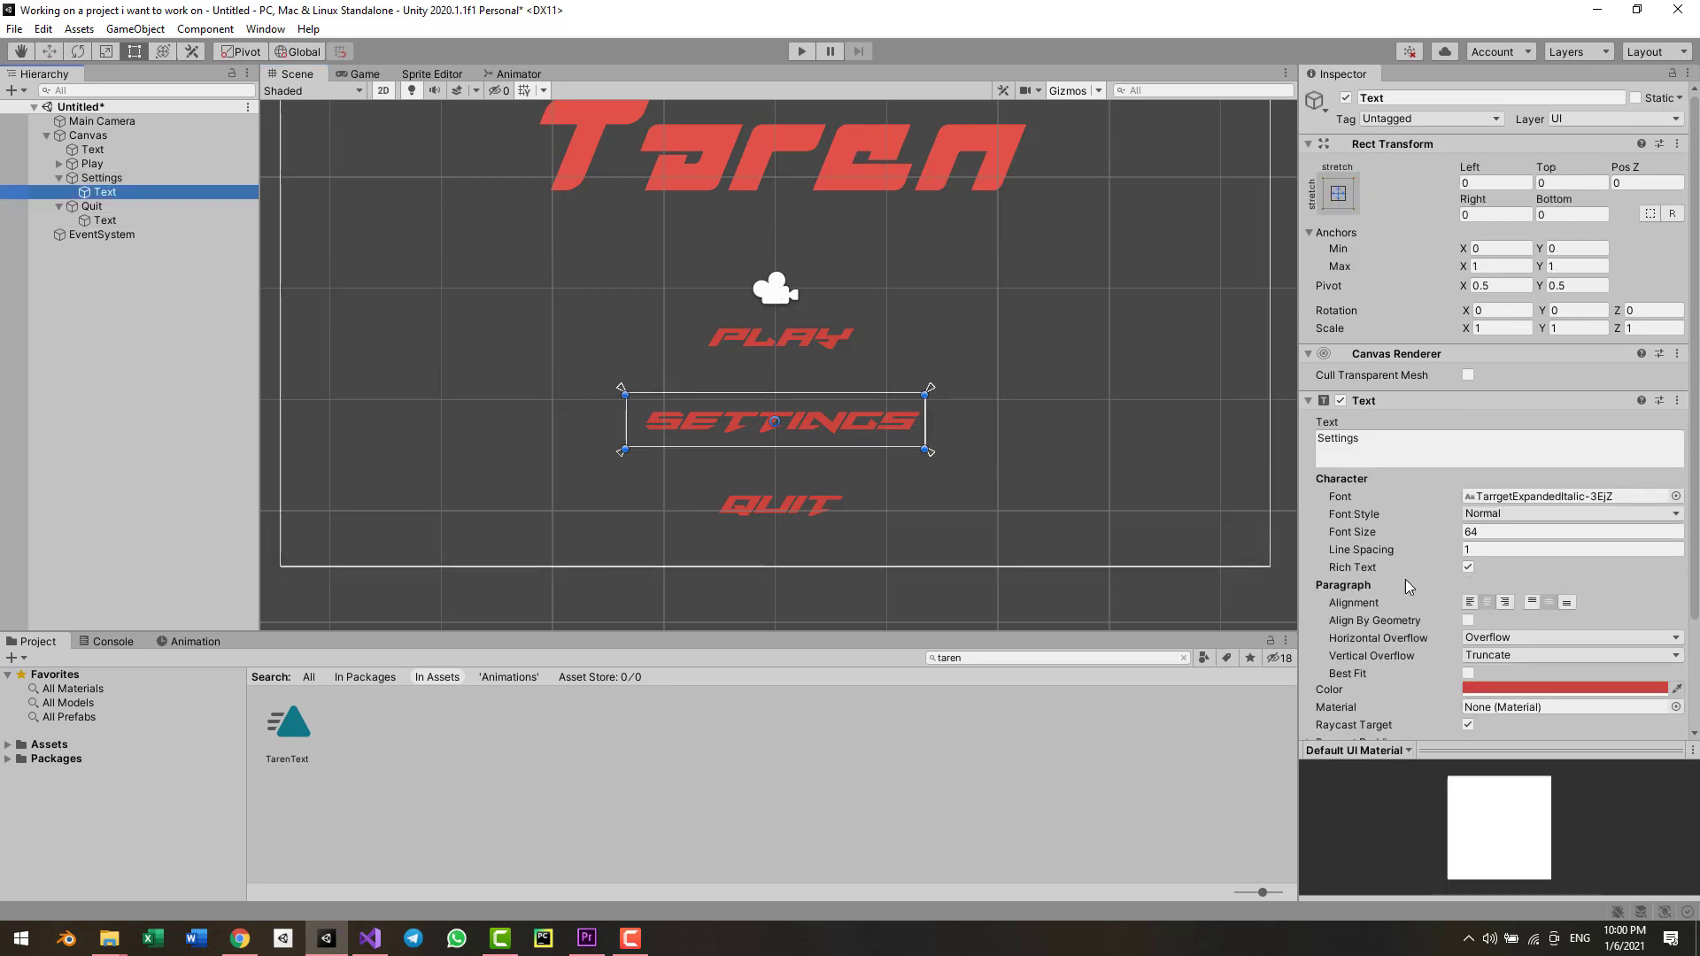
left_click_drag(1457, 536, 1437, 536)
left_click(364, 75)
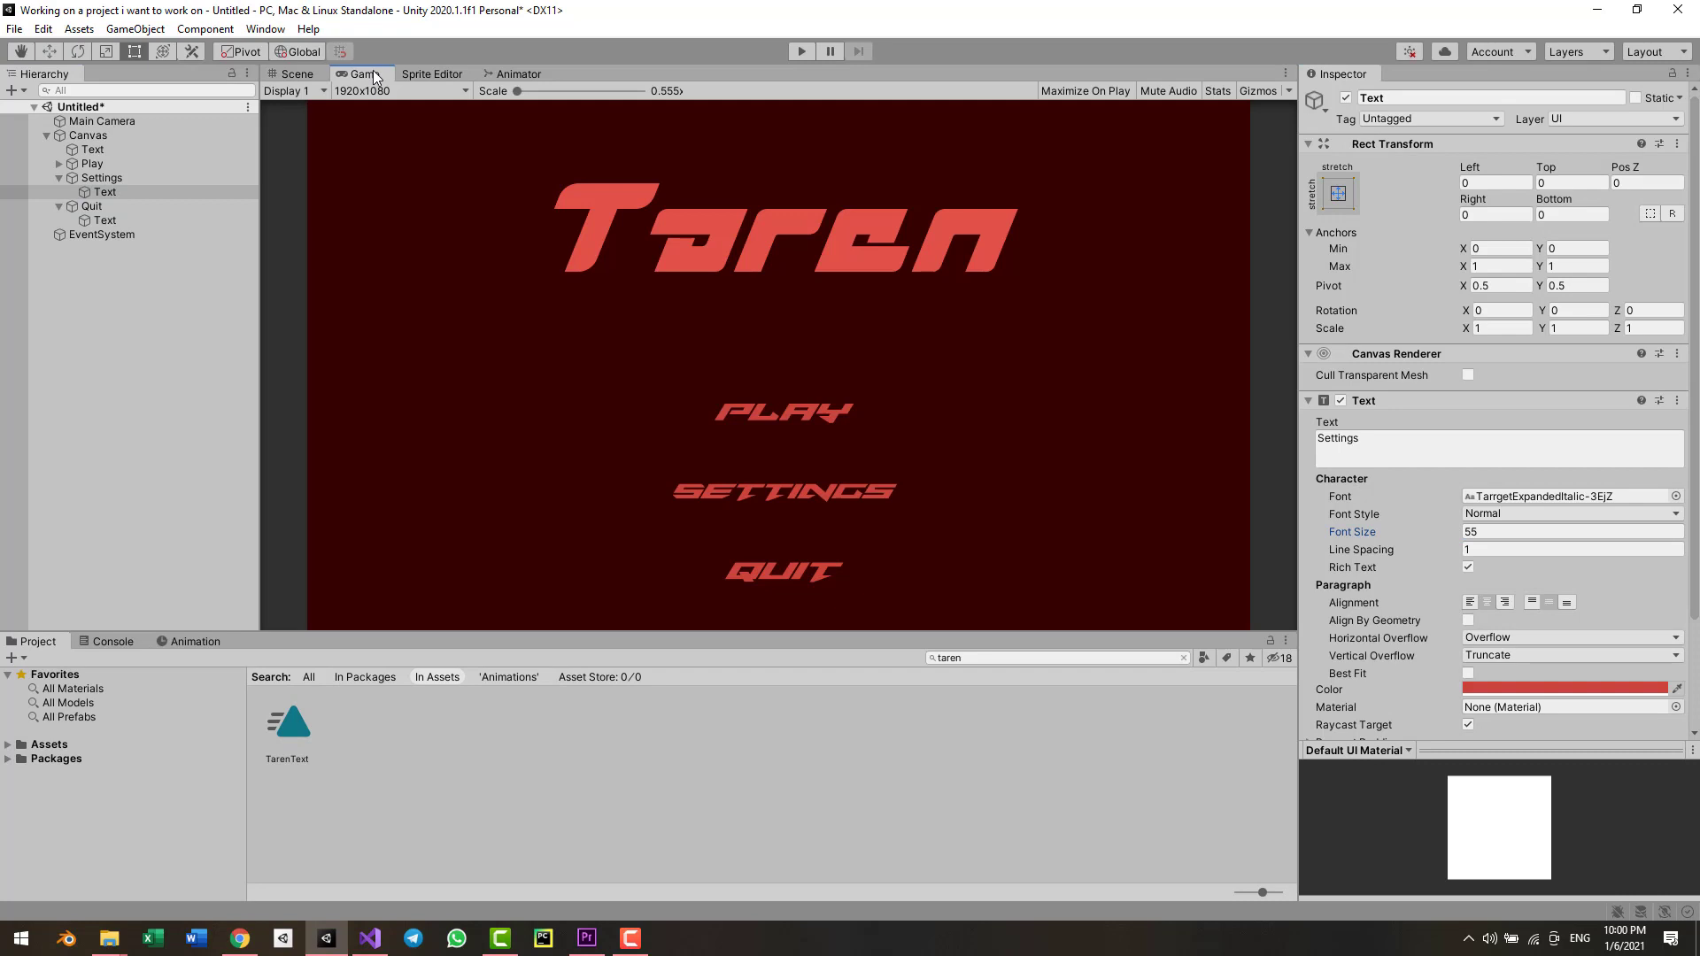
left_click(292, 74)
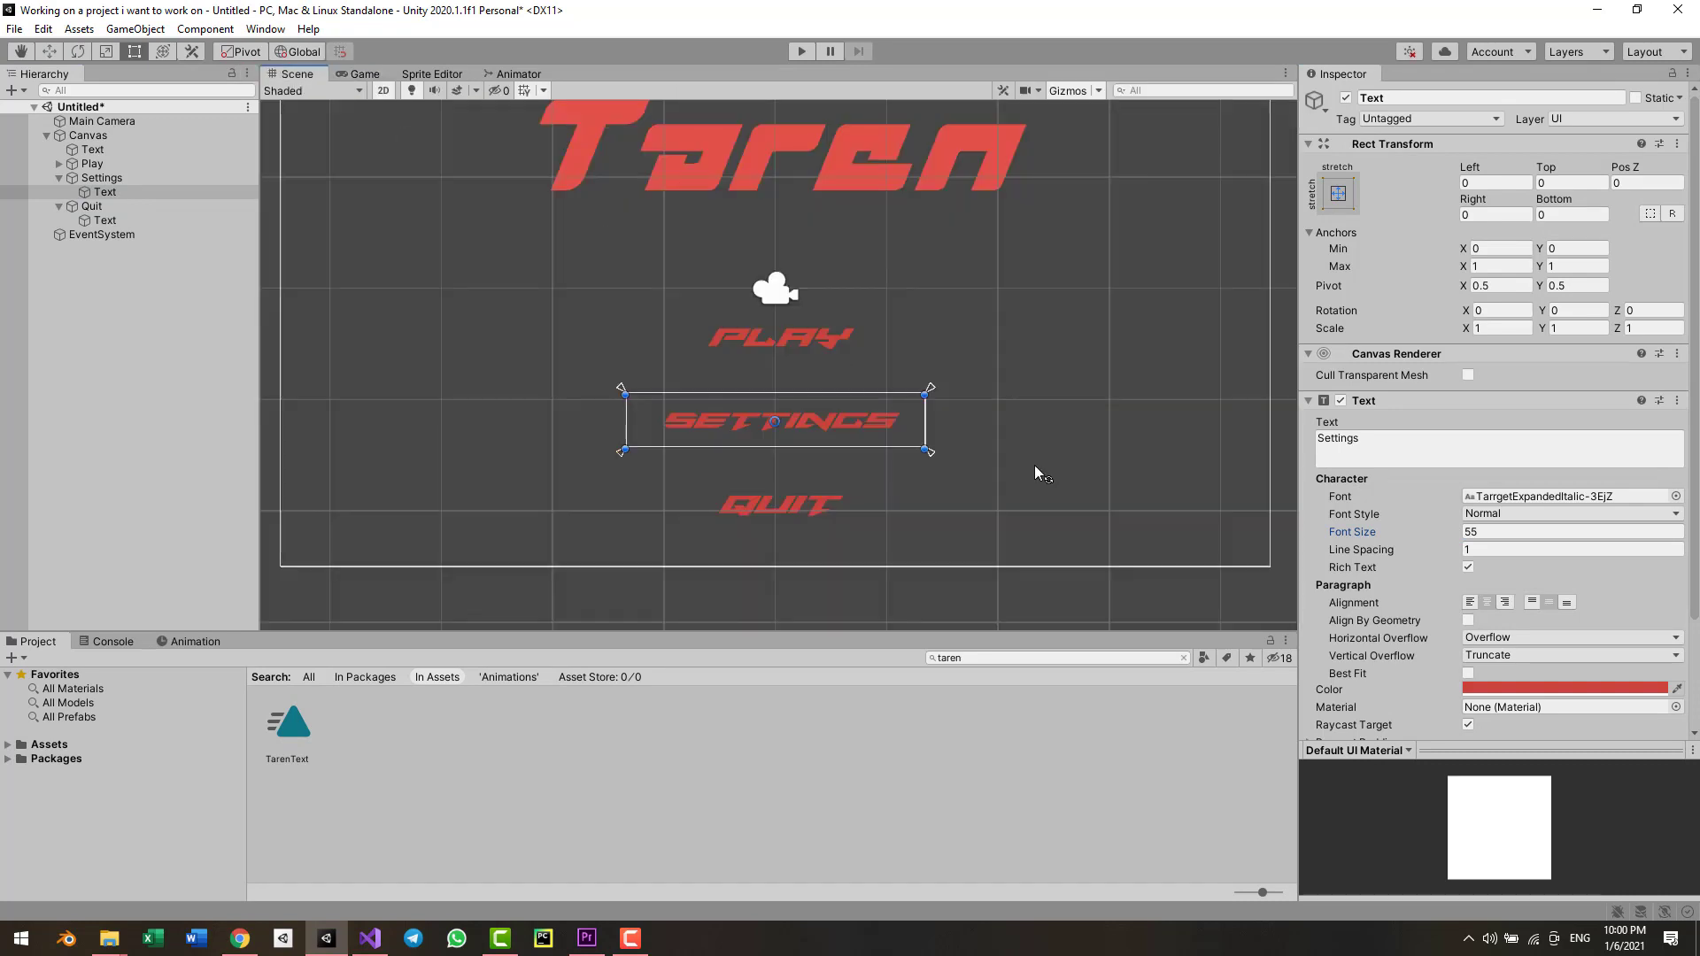
- Select the label Text objects of the Play, Settings and Quit buttons together
left_click(787, 341)
left_click(810, 425, "shift")
left_click(811, 496, "shift")
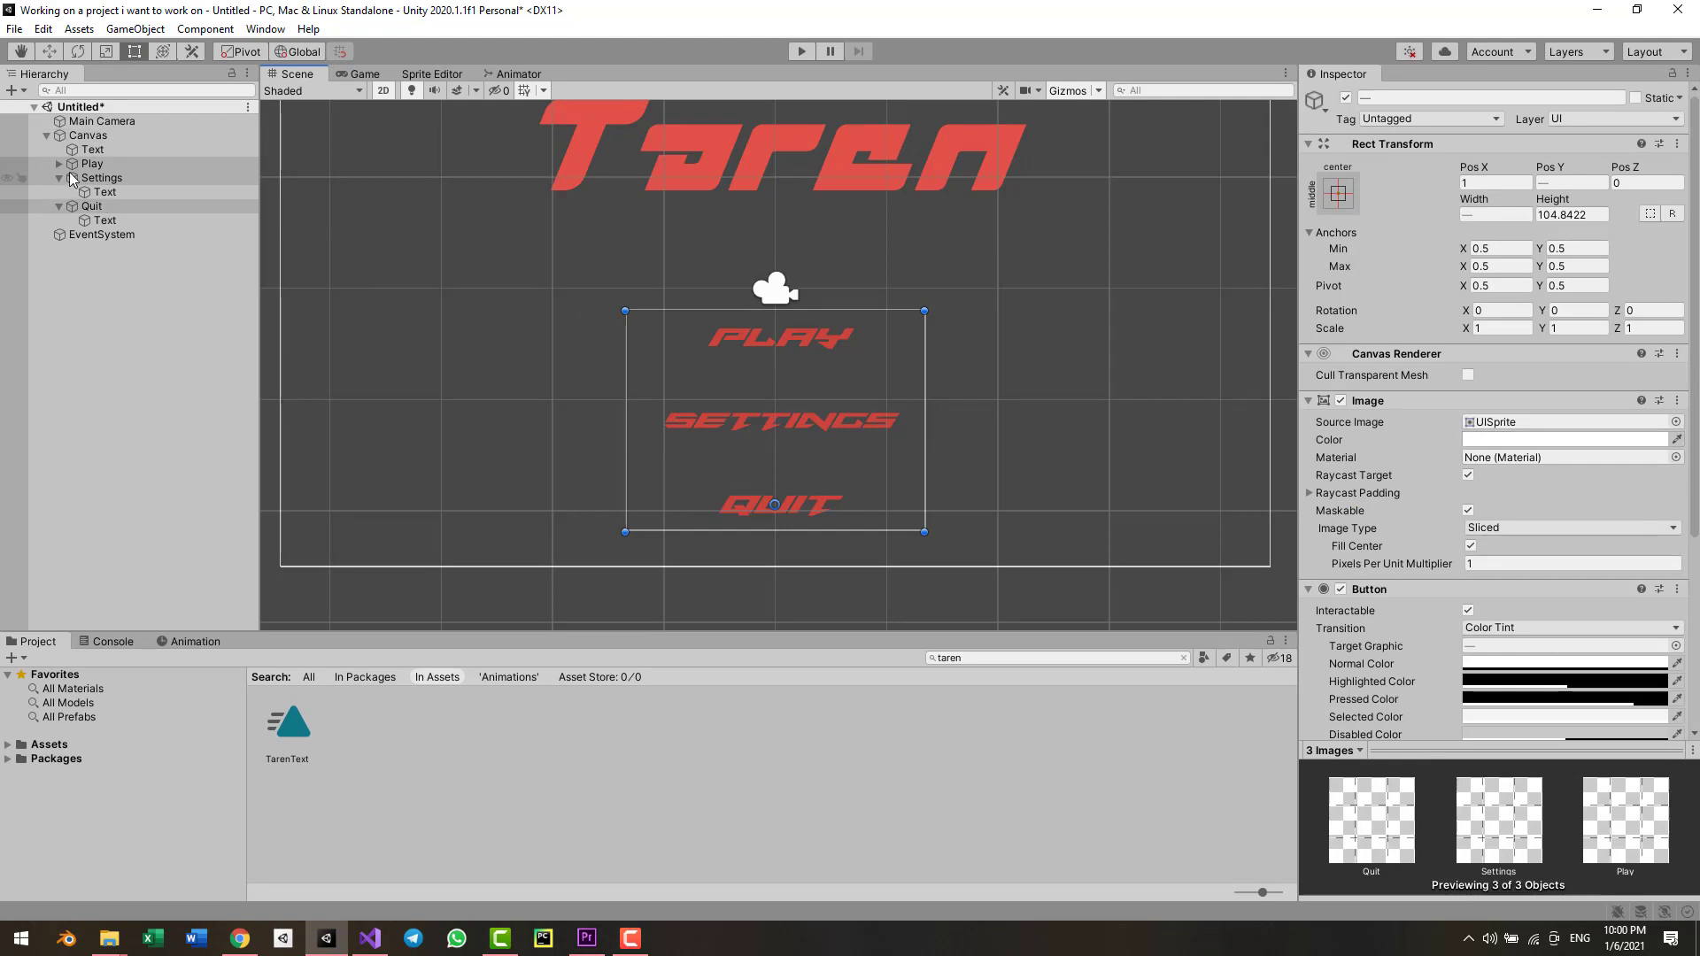
left_click(60, 164)
left_click(105, 177)
left_click(104, 205, "ctrl")
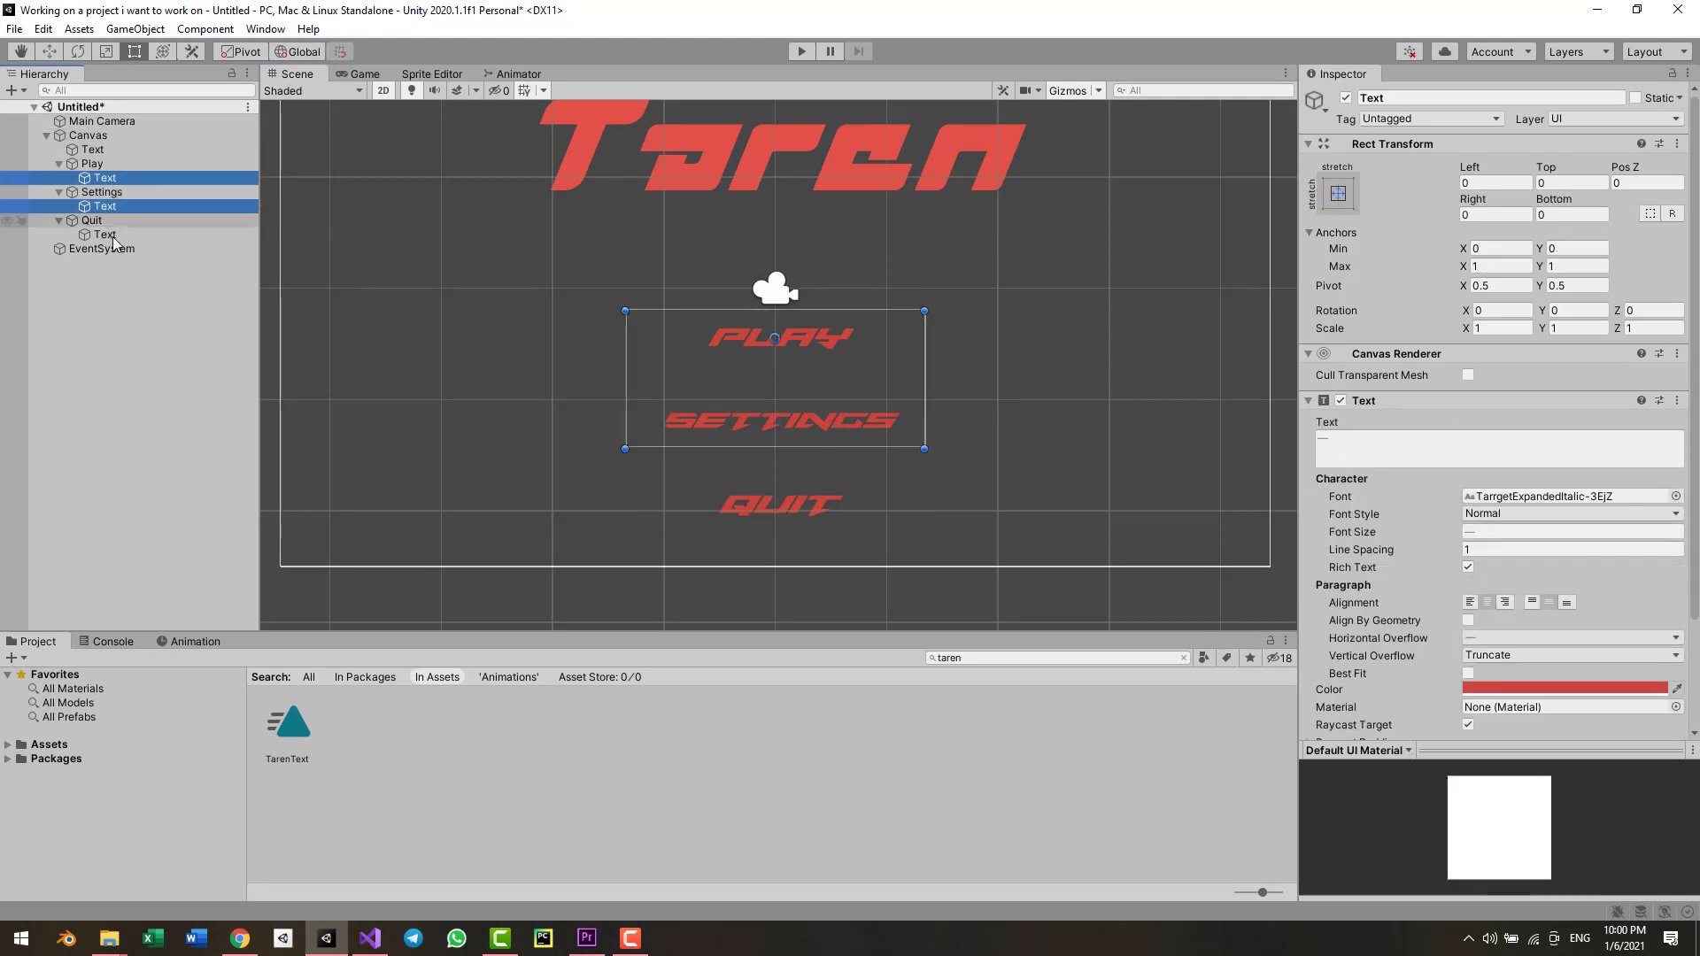
- Try the available fonts on the Play, Settings and Quit button texts together, ending with TarrgetExpandedItalic-3EjZ
left_click(105, 234, "ctrl")
left_click(1676, 497)
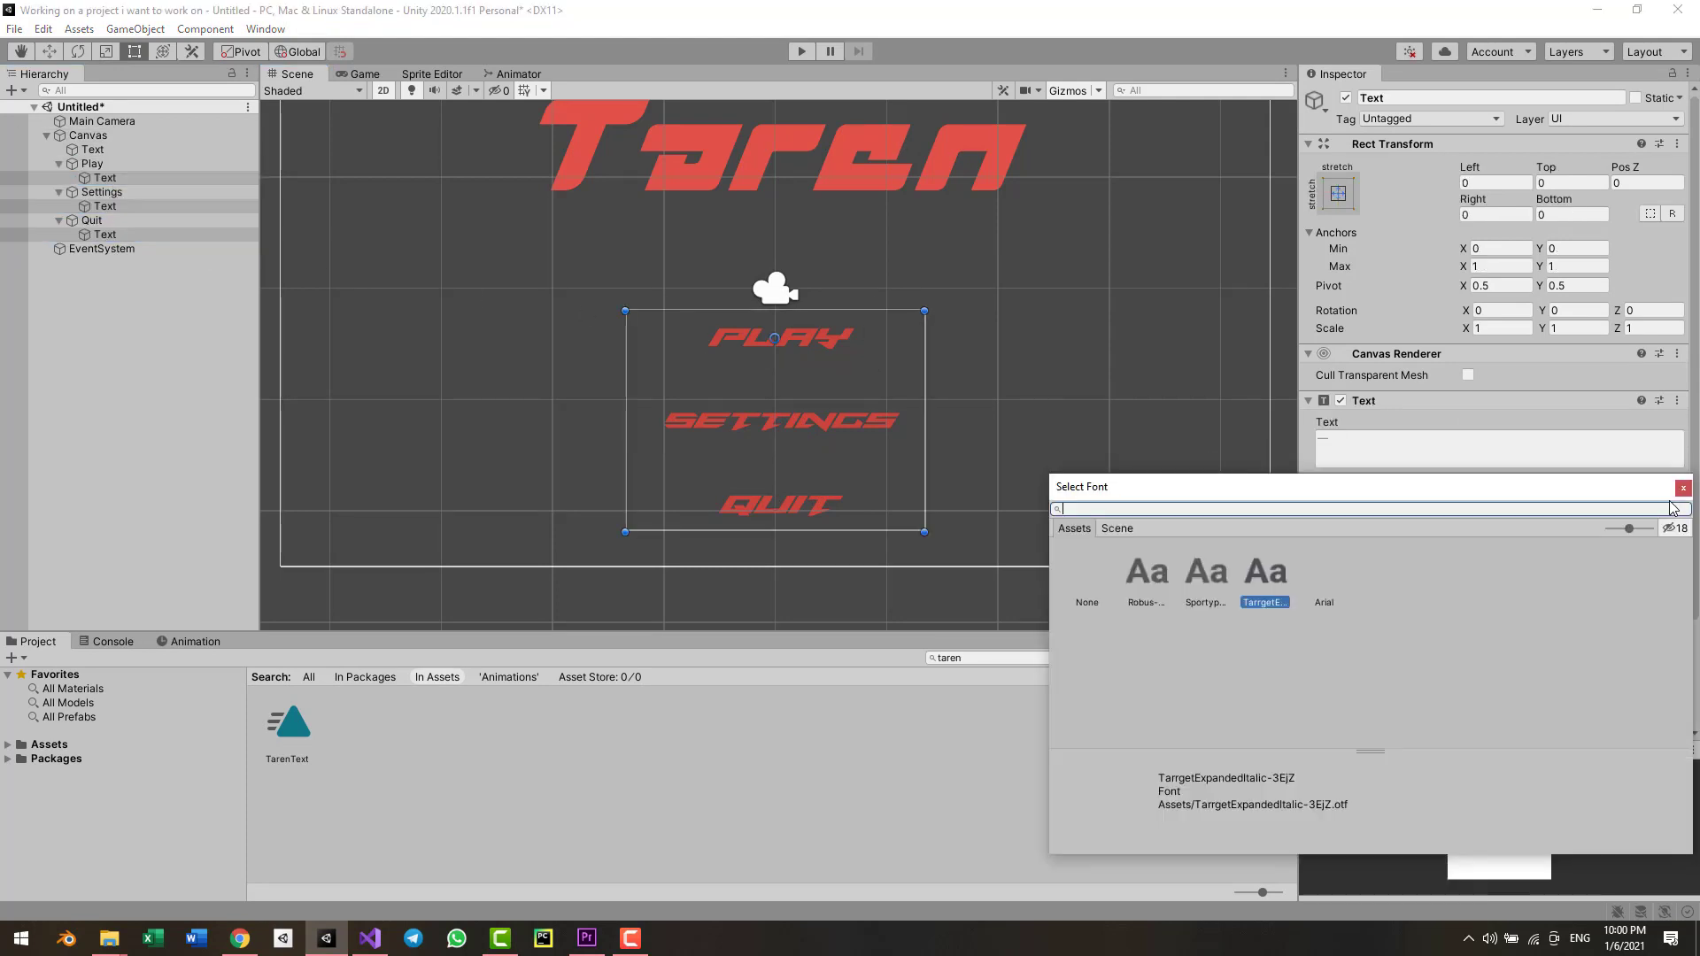
left_click(1318, 577)
left_click(1277, 583)
left_click(1224, 586)
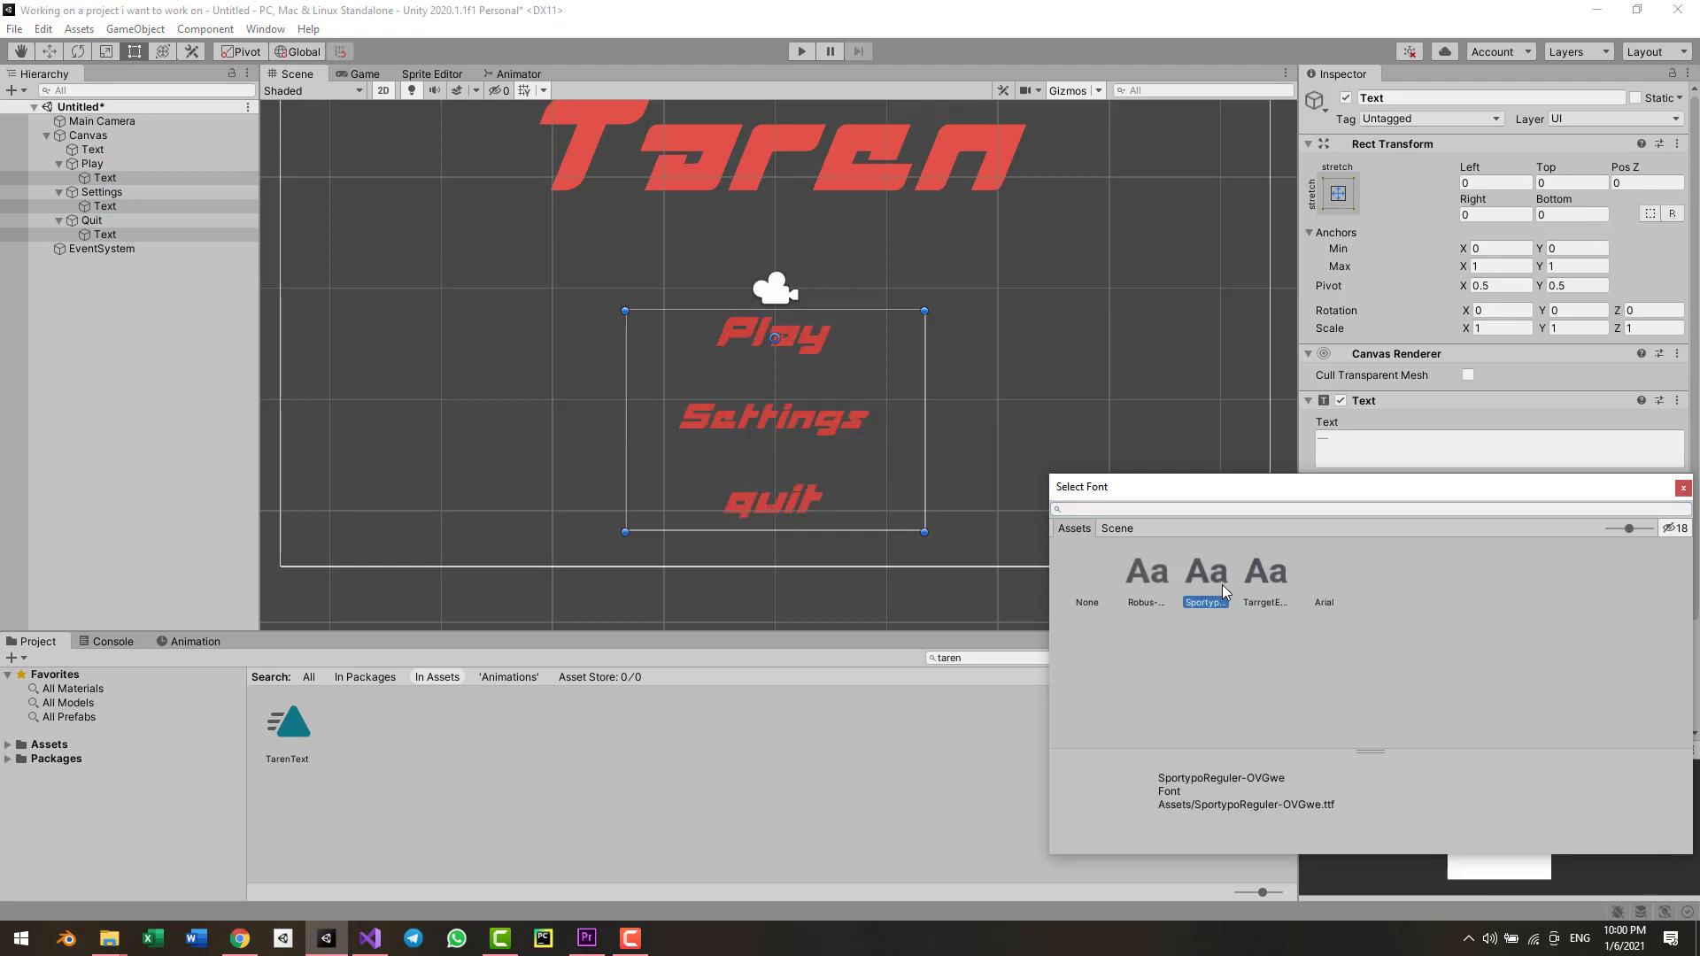
left_click(1142, 578)
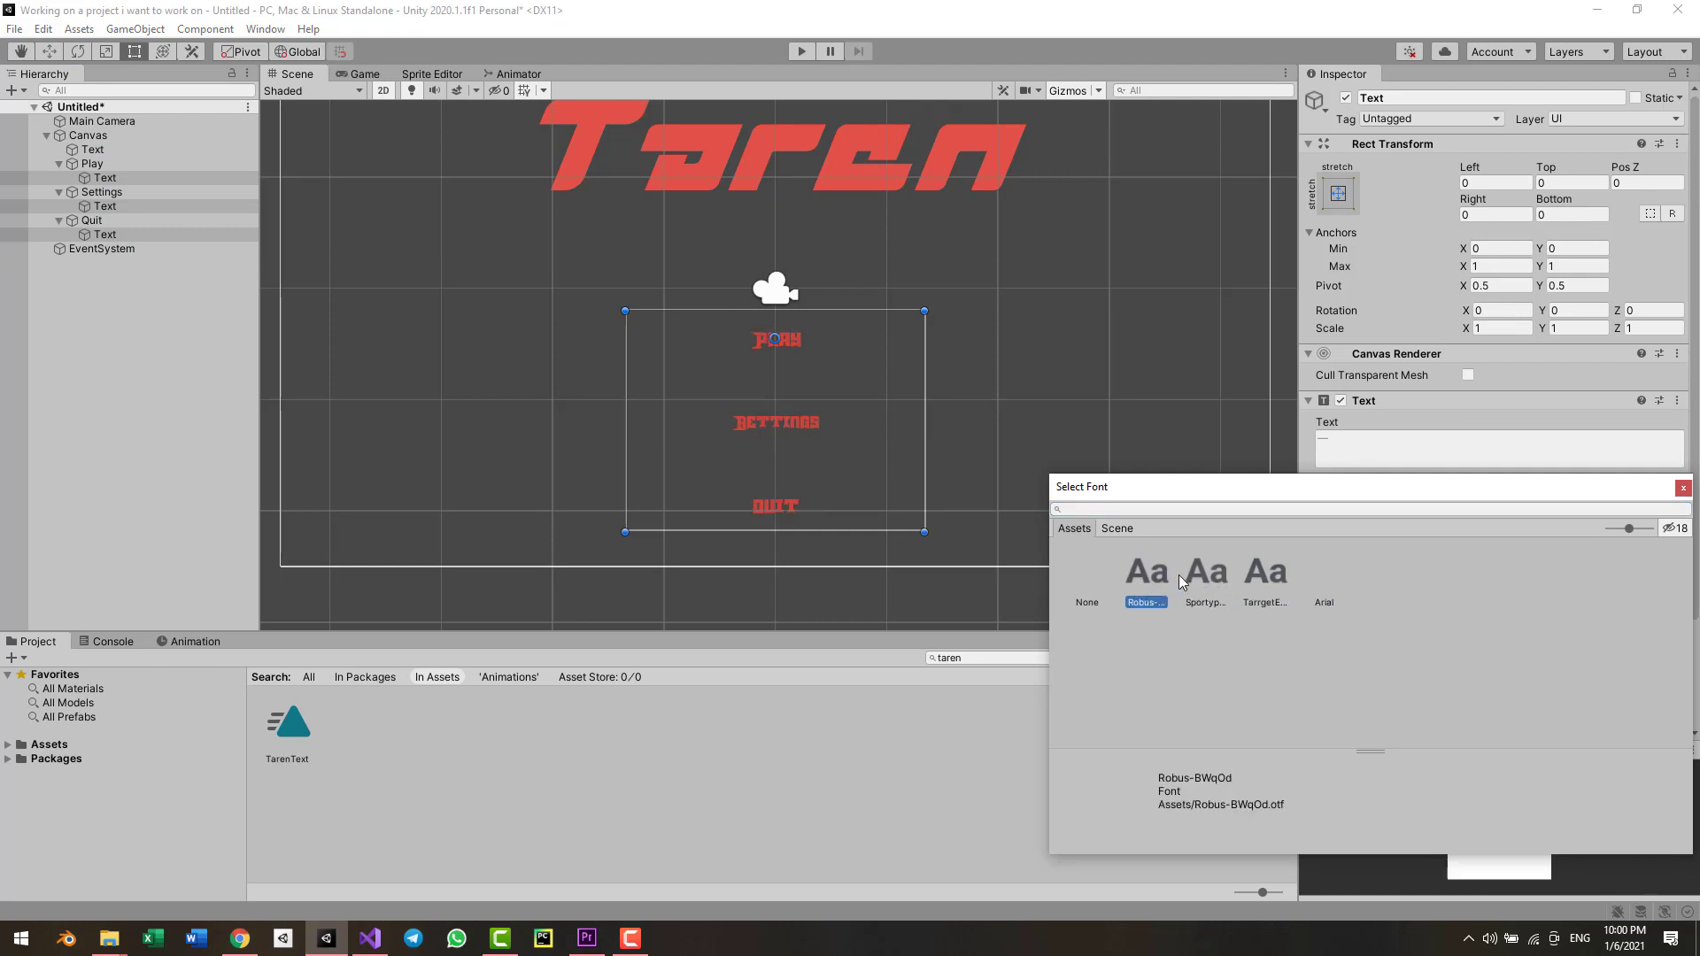
left_click(1184, 574)
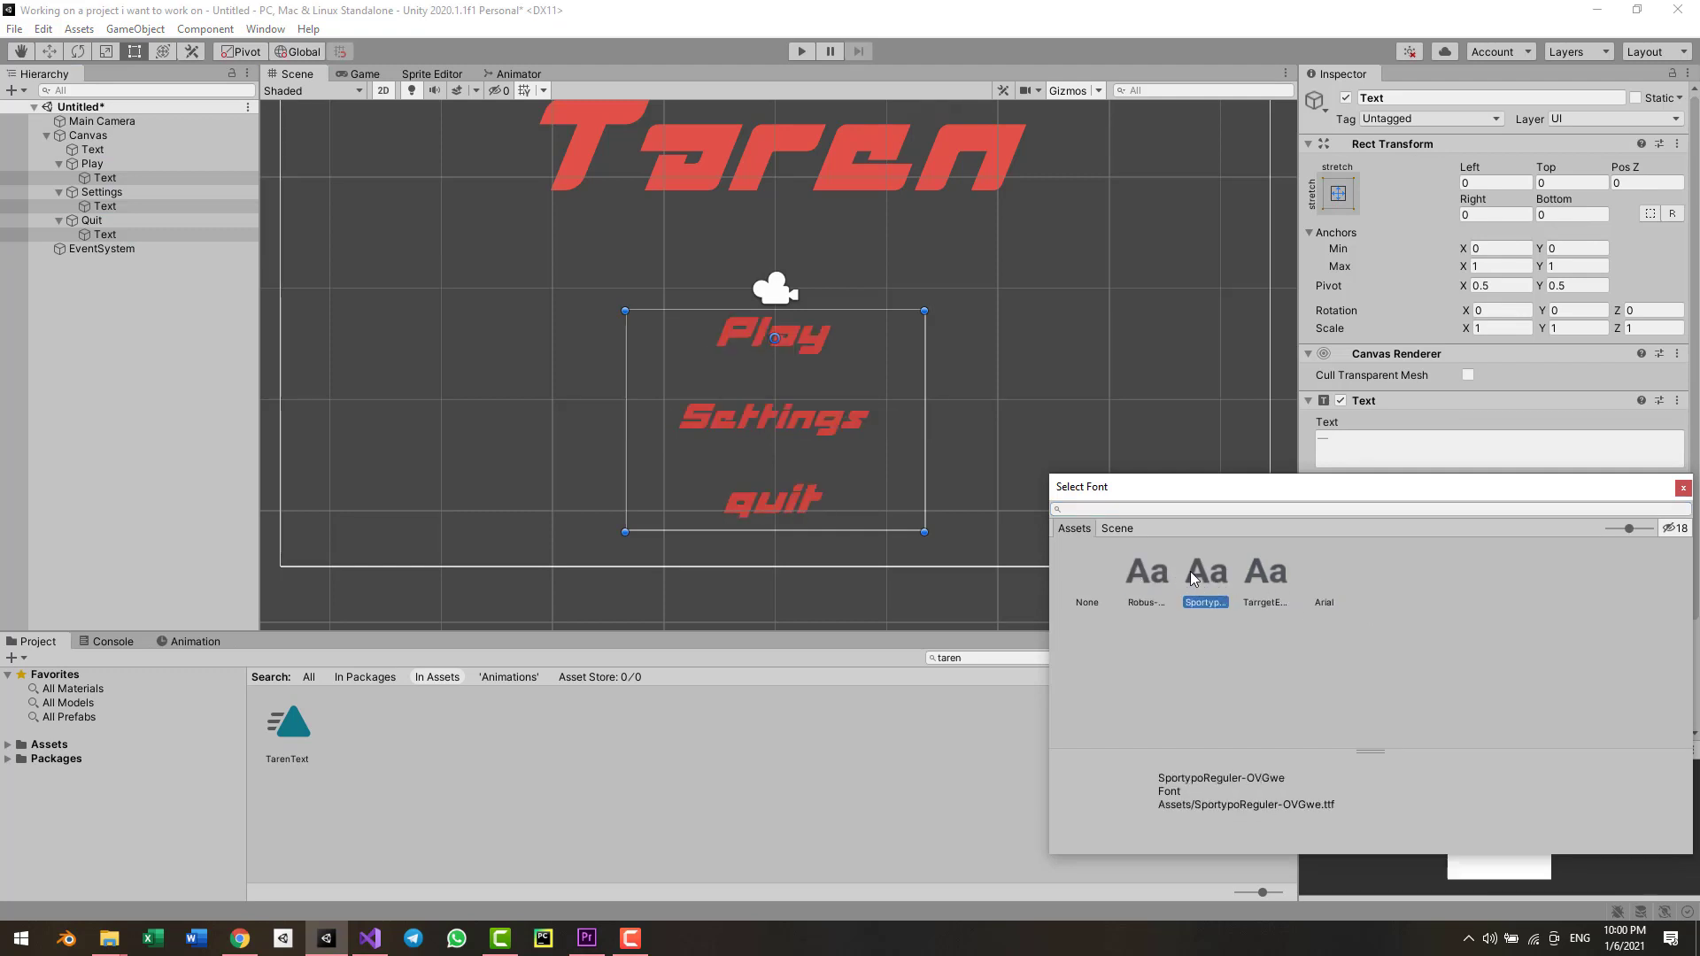
left_click(1245, 571)
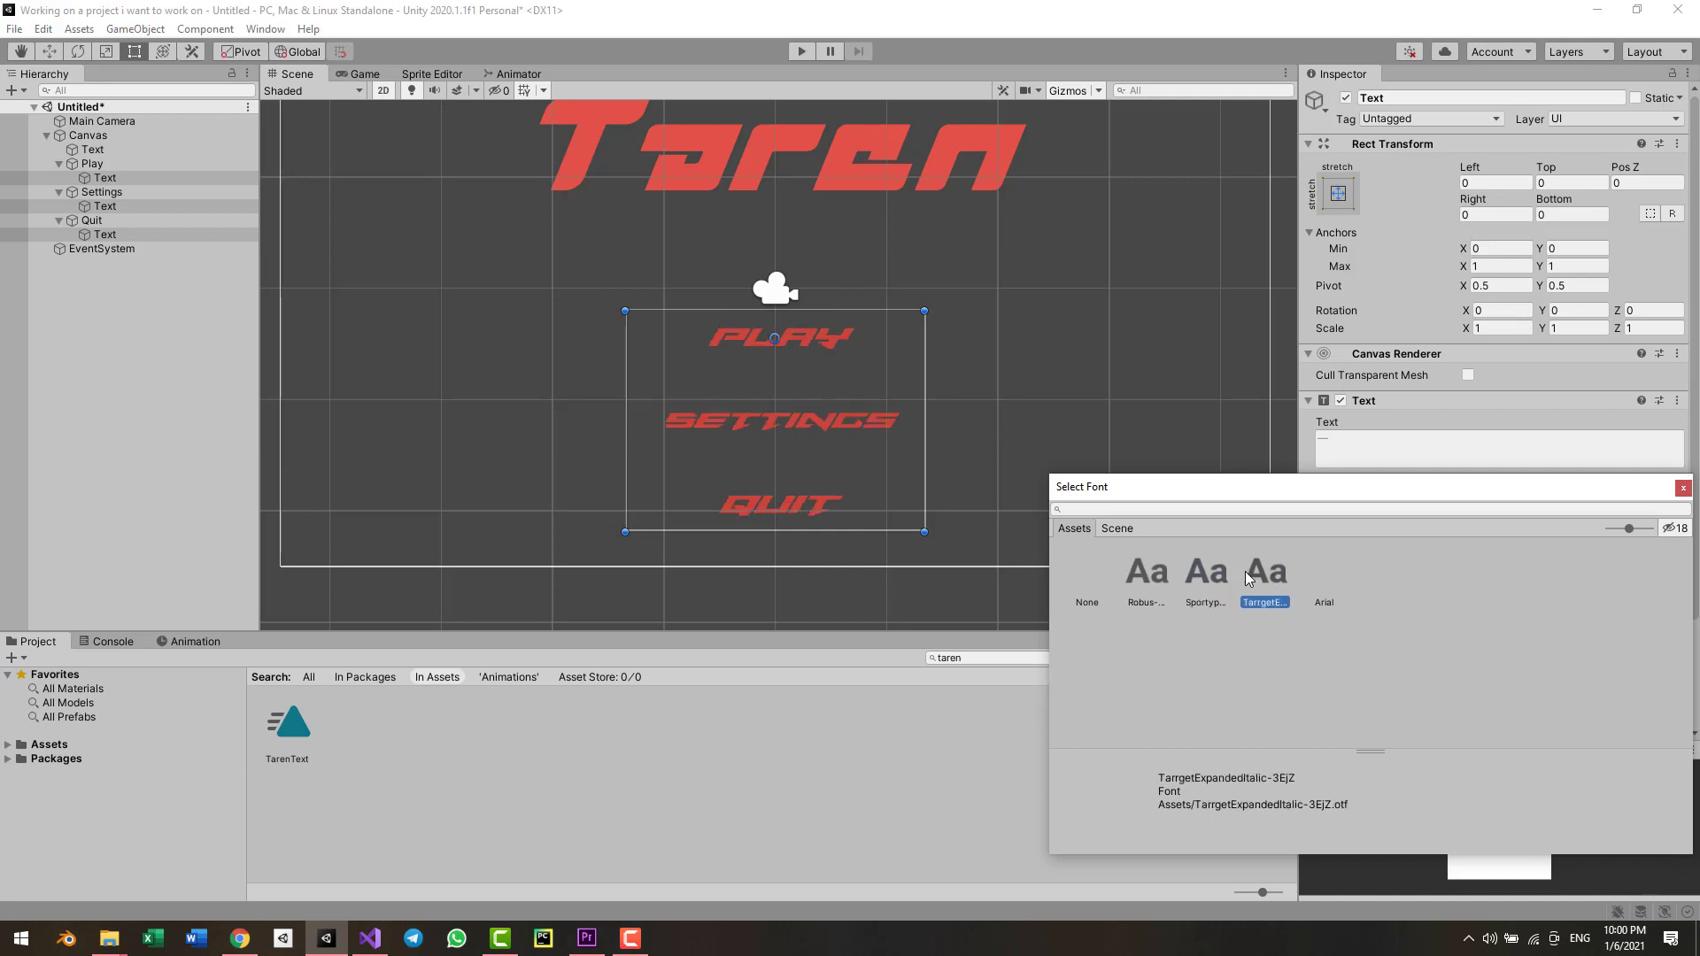
left_click(1681, 491)
- Set the font style of the three button texts to Bold and slightly darken their red colour
left_click(1608, 514)
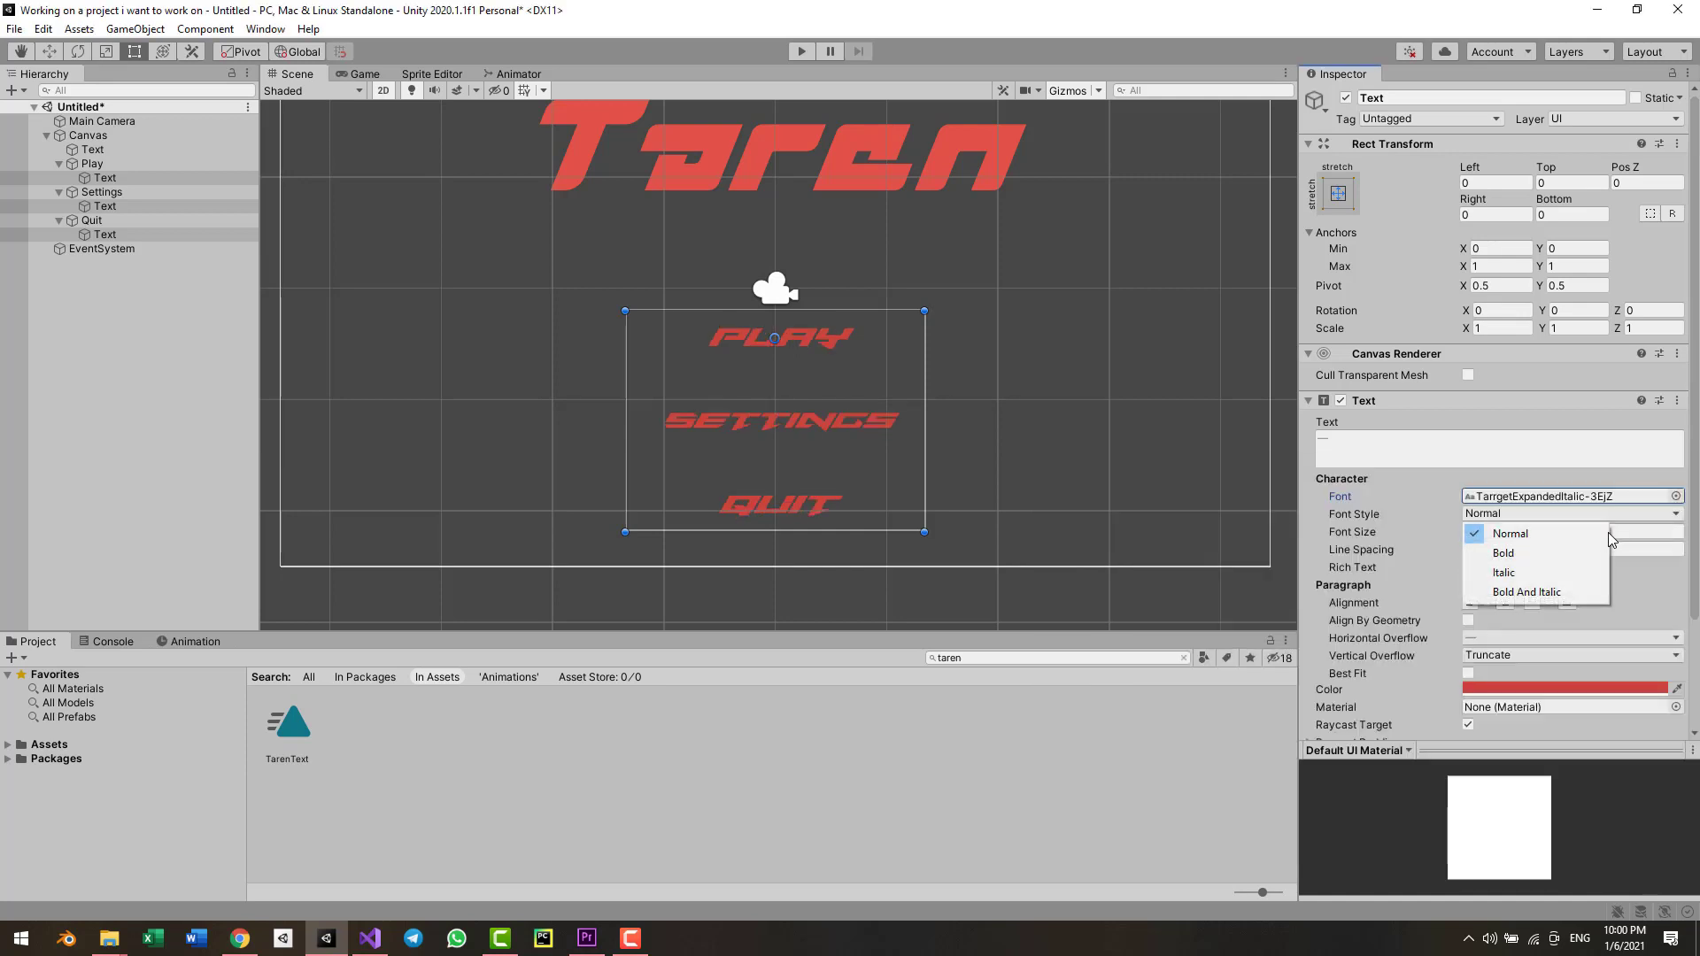
left_click(1548, 555)
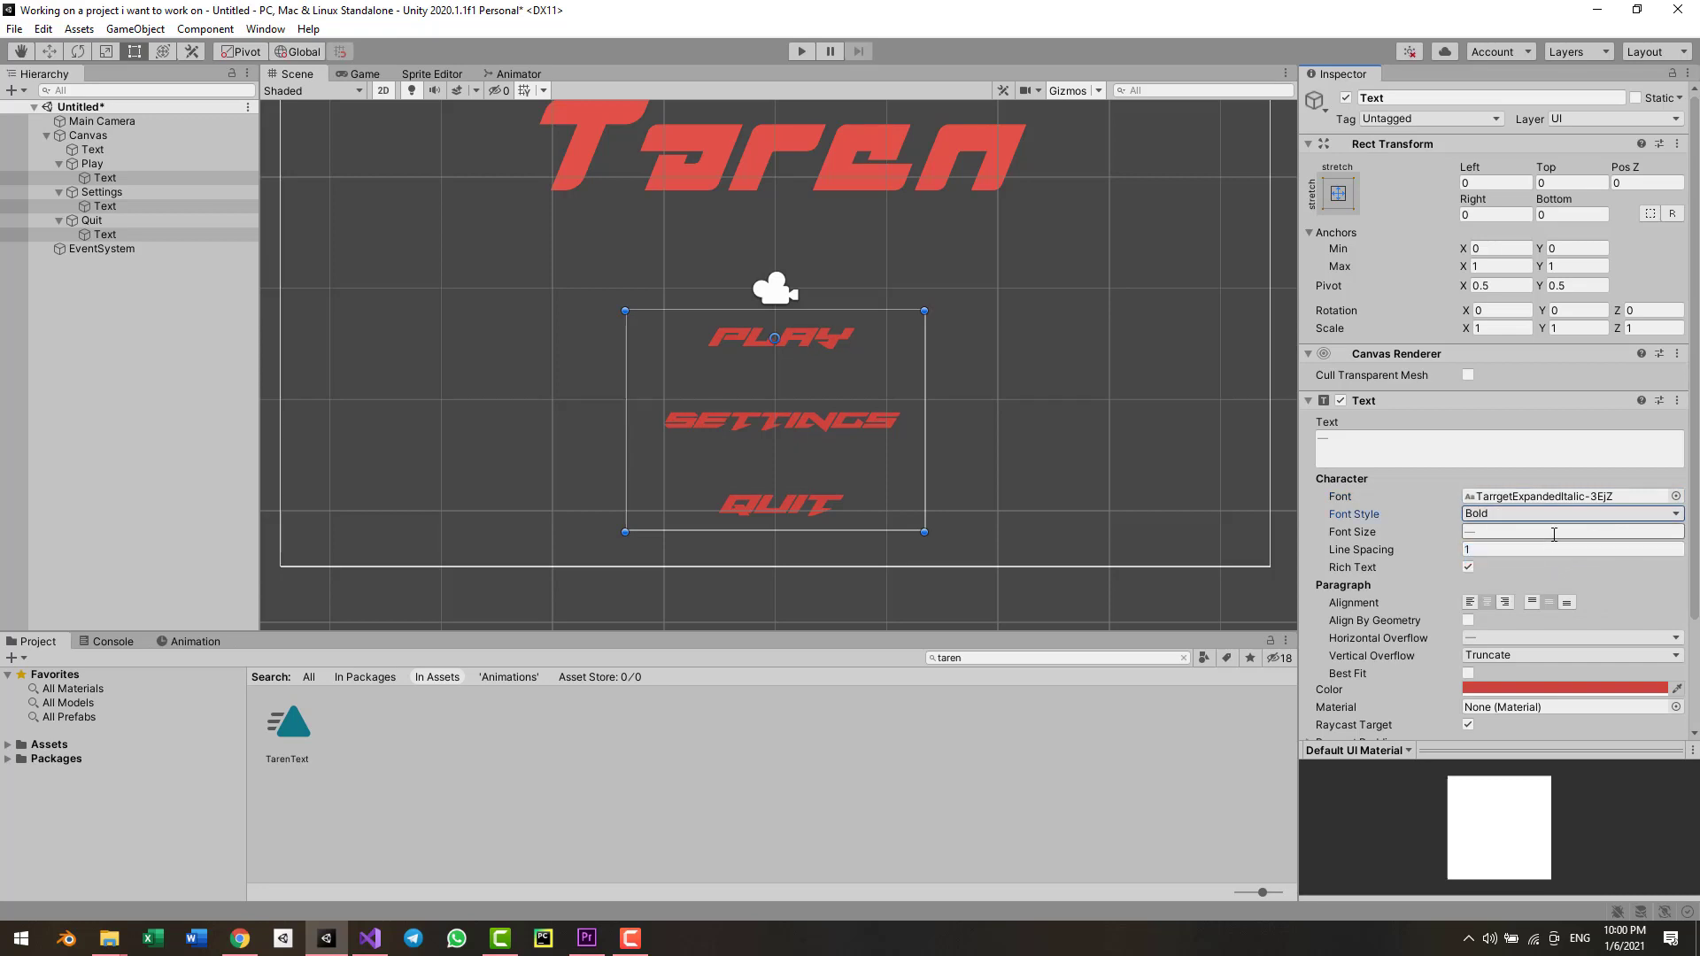
left_click(1537, 689)
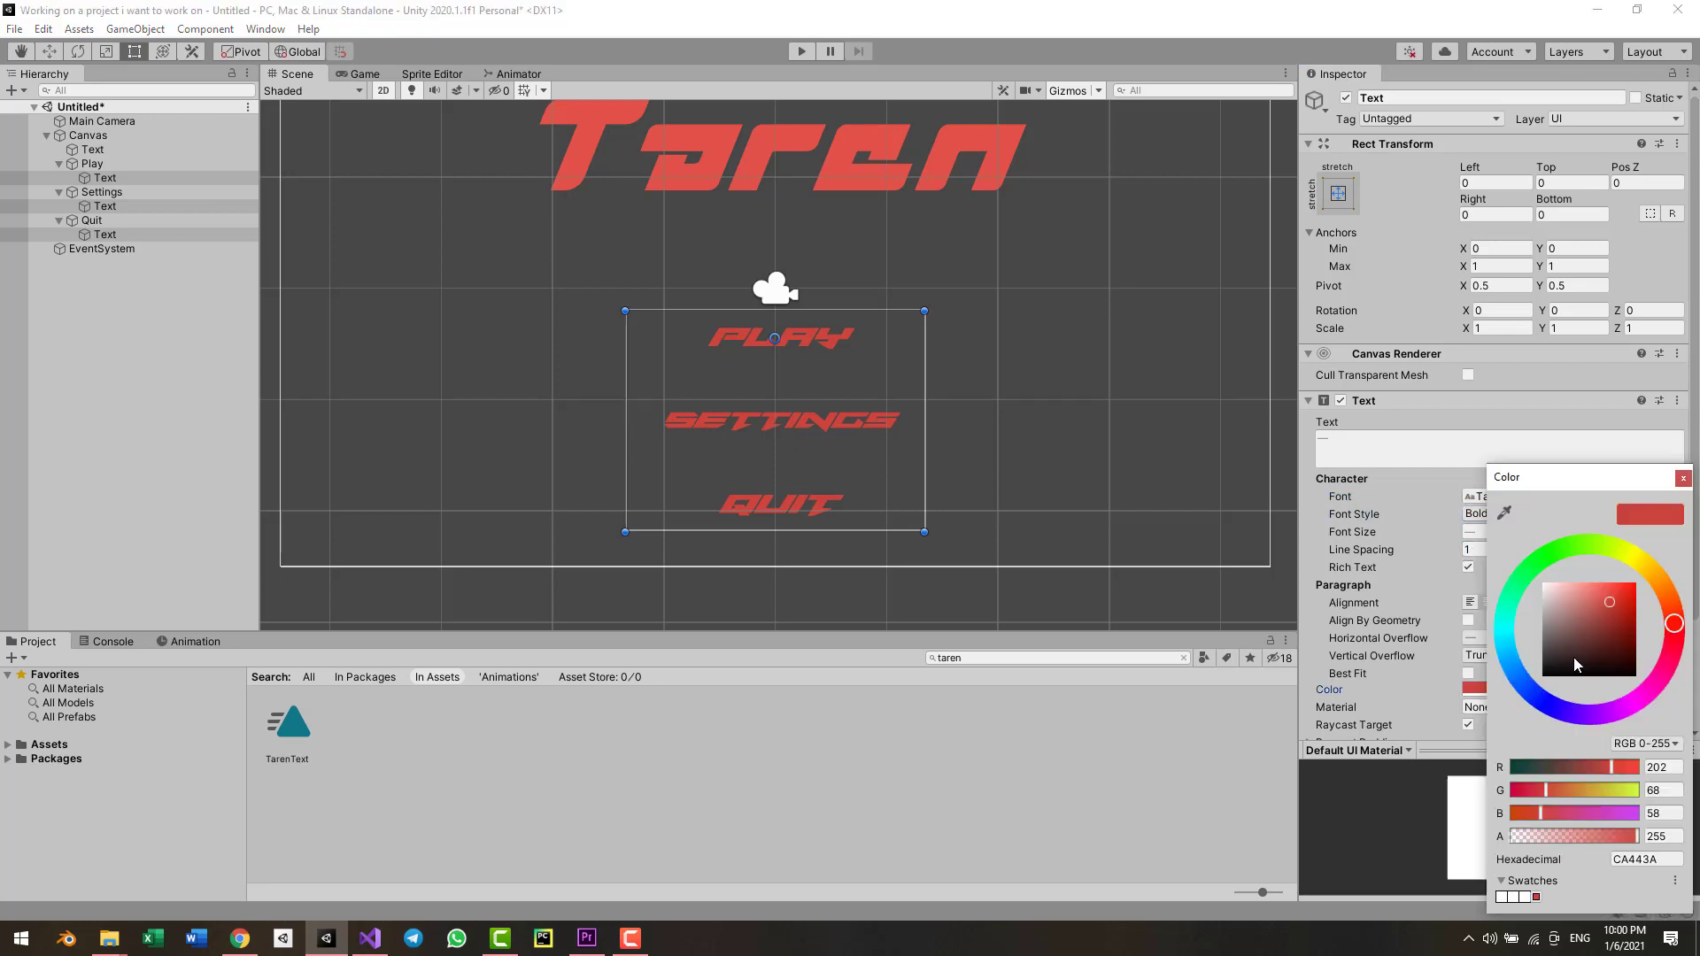
left_click_drag(1610, 606, 1610, 611)
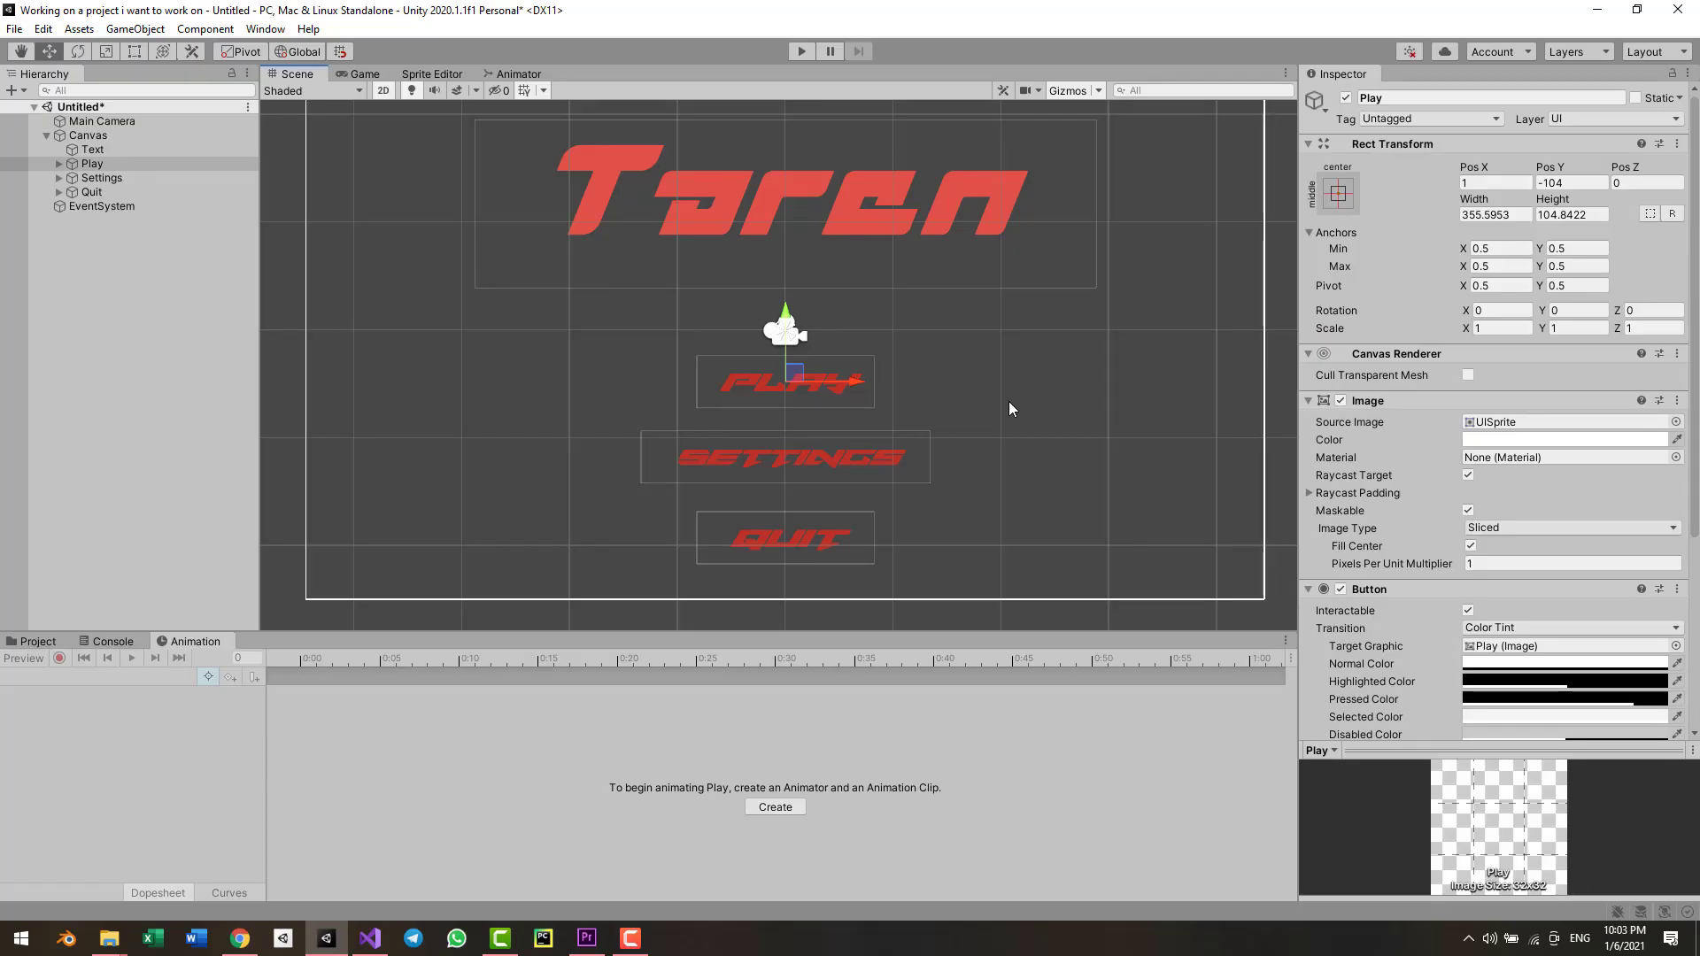
- Start a new animation clip for the Play button's Text object and delete BUTTONS.anim from the MainMenu animations folder
left_click(1007, 401)
left_click(839, 395)
left_click(59, 164)
left_click(106, 178)
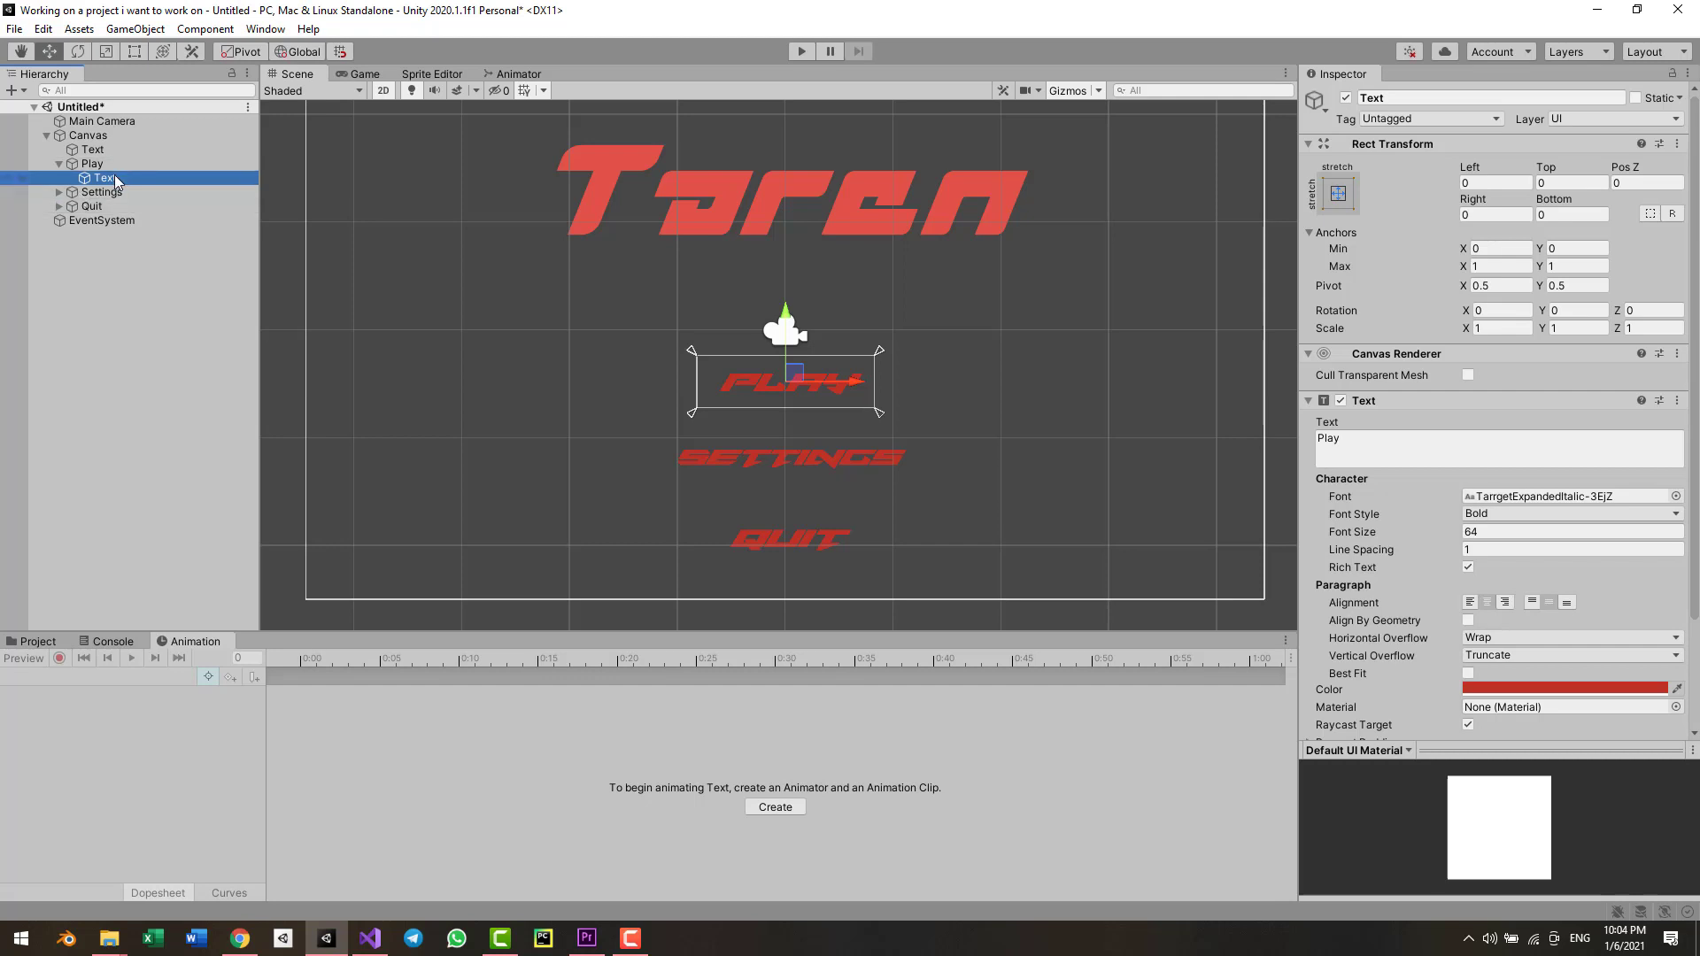
left_click(770, 809)
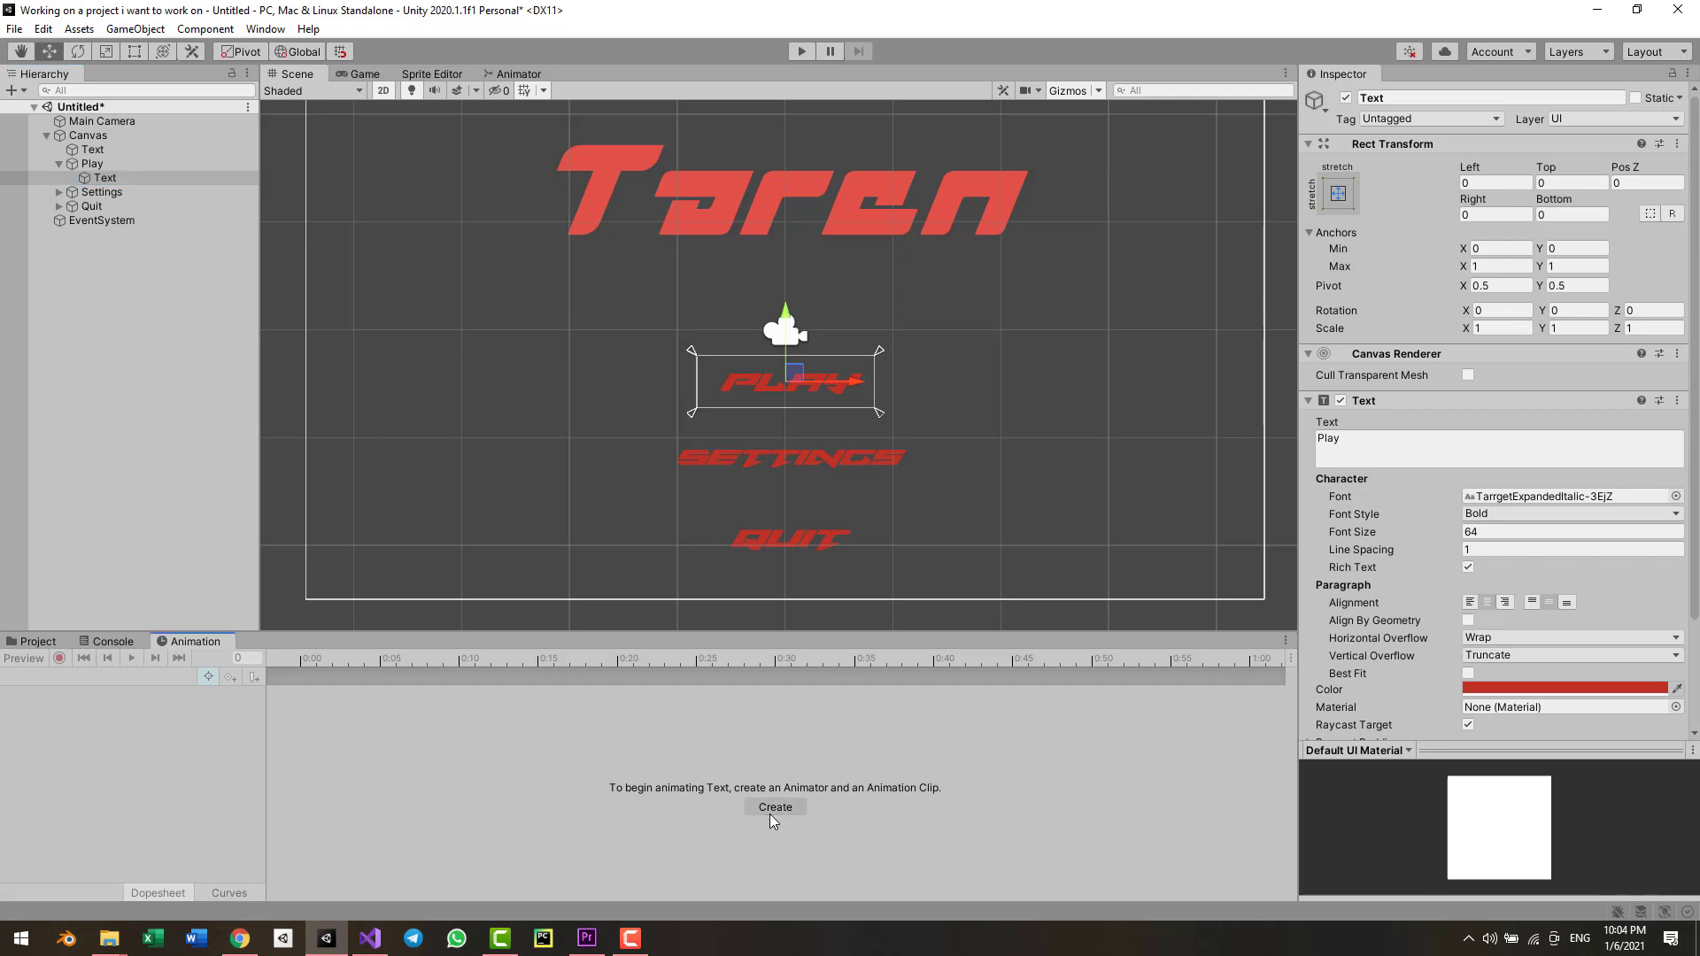
left_click_drag(407, 62, 784, 244)
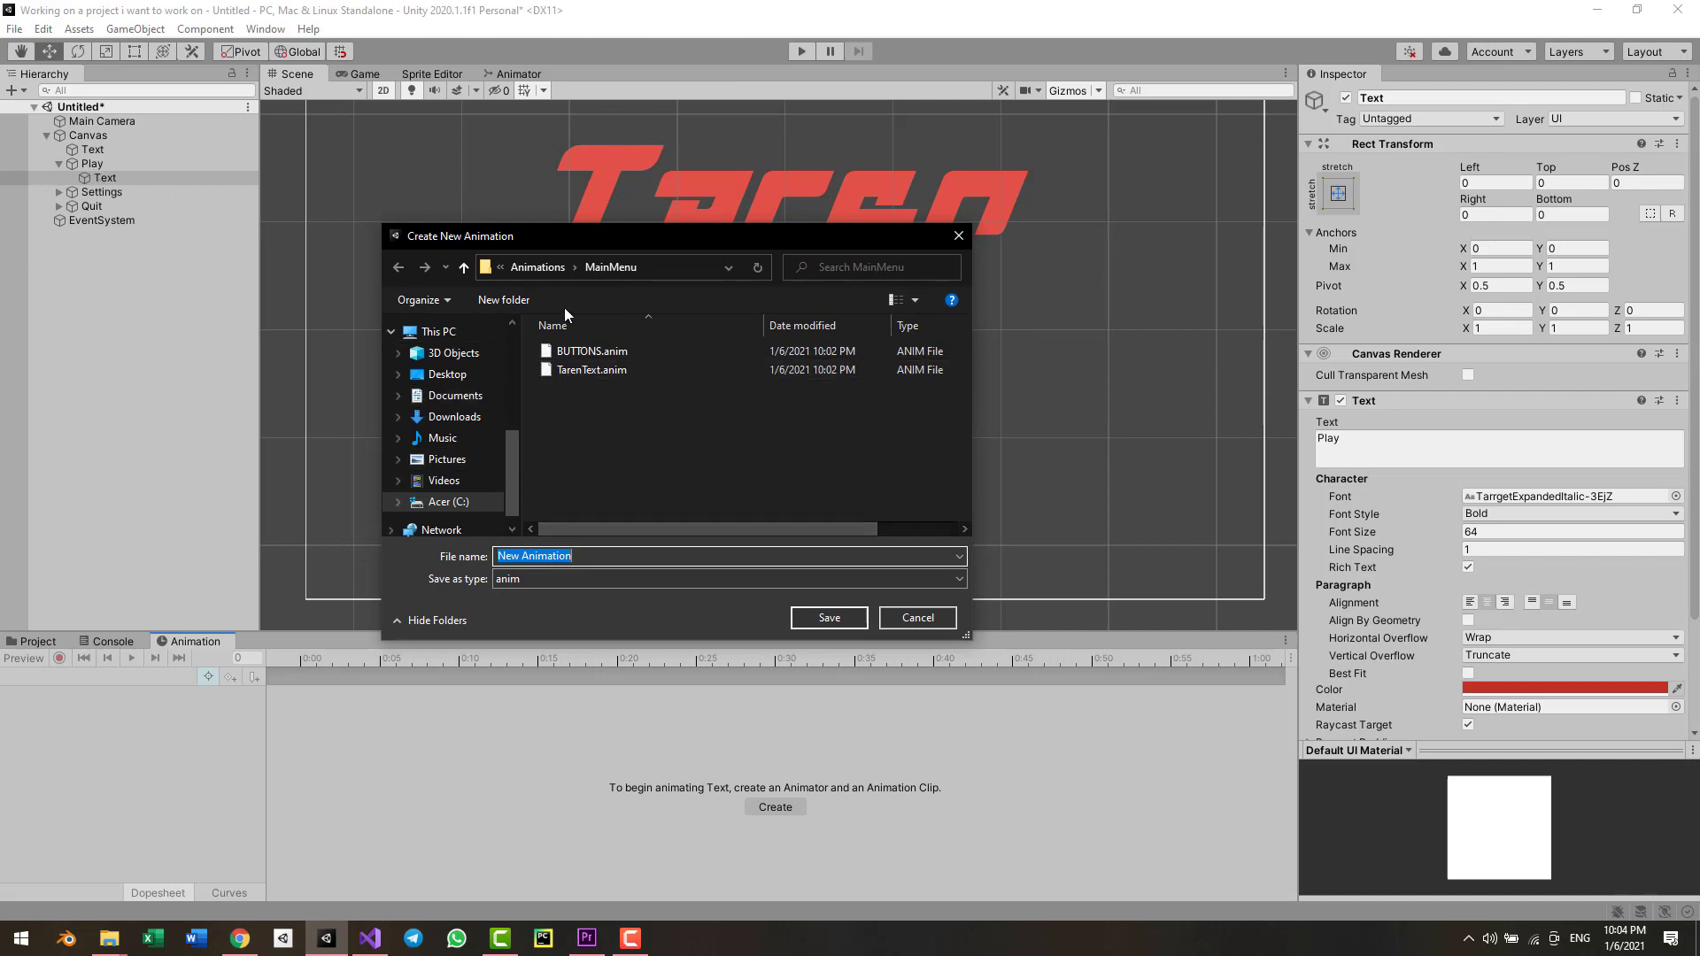
left_click(614, 351)
key("Delete")
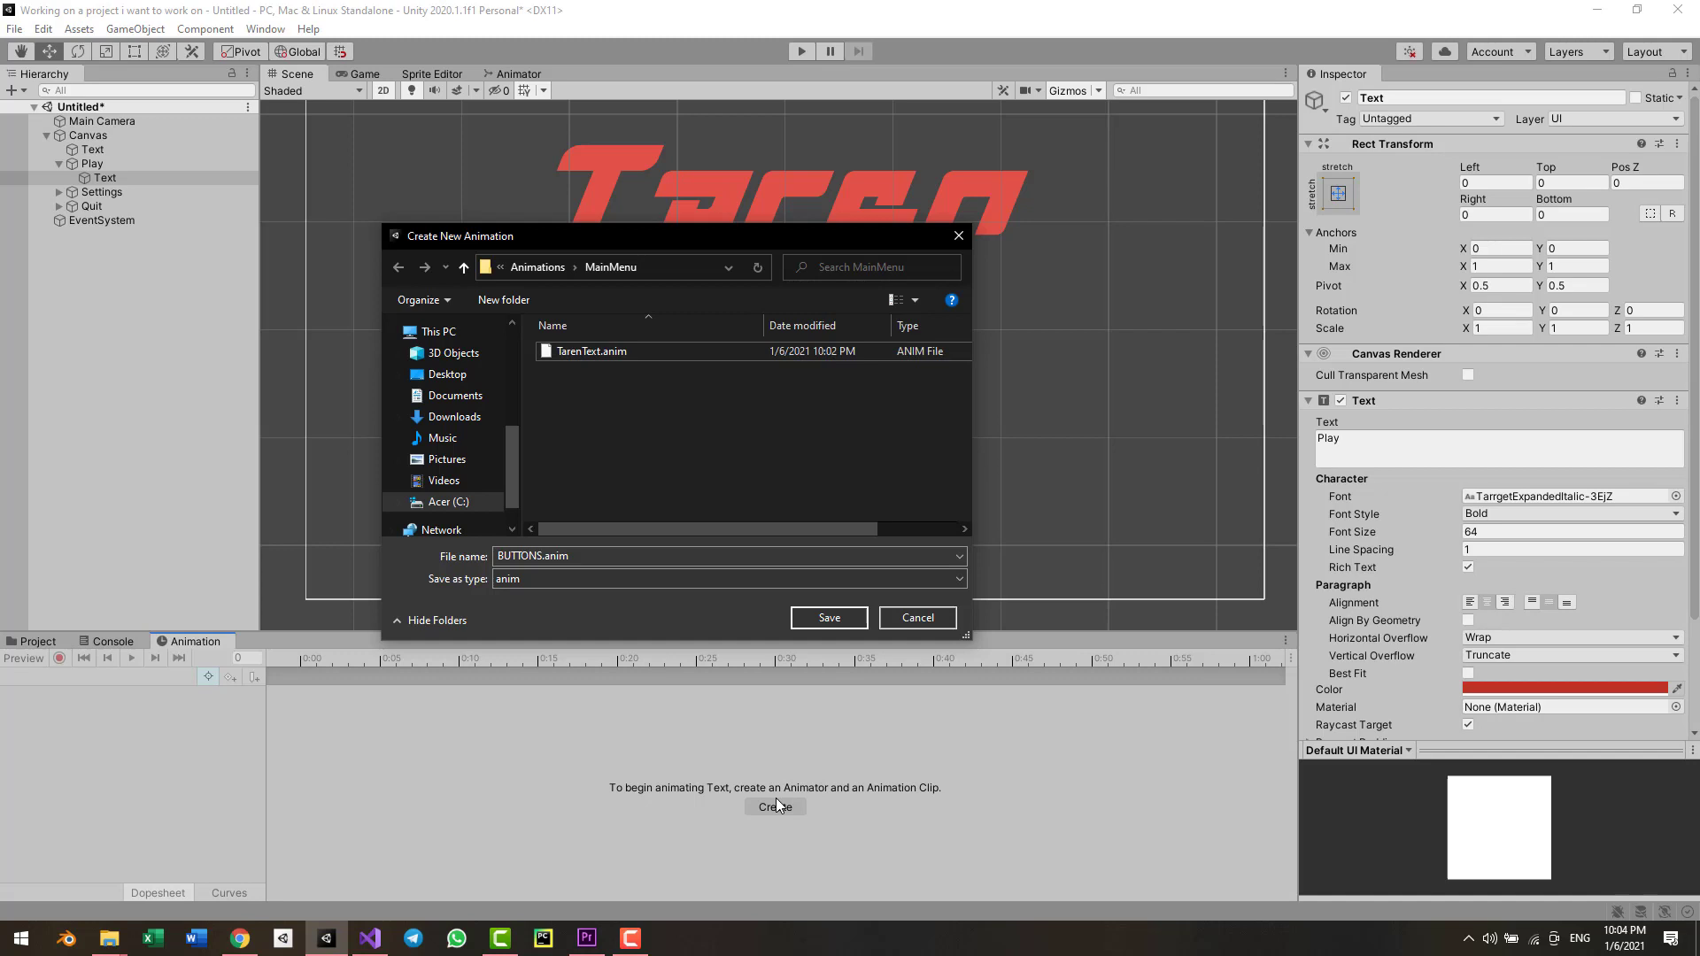
- Save the new animation clip as PlayButton in the MainMenu folder
double_click(614, 555)
type("Pla")
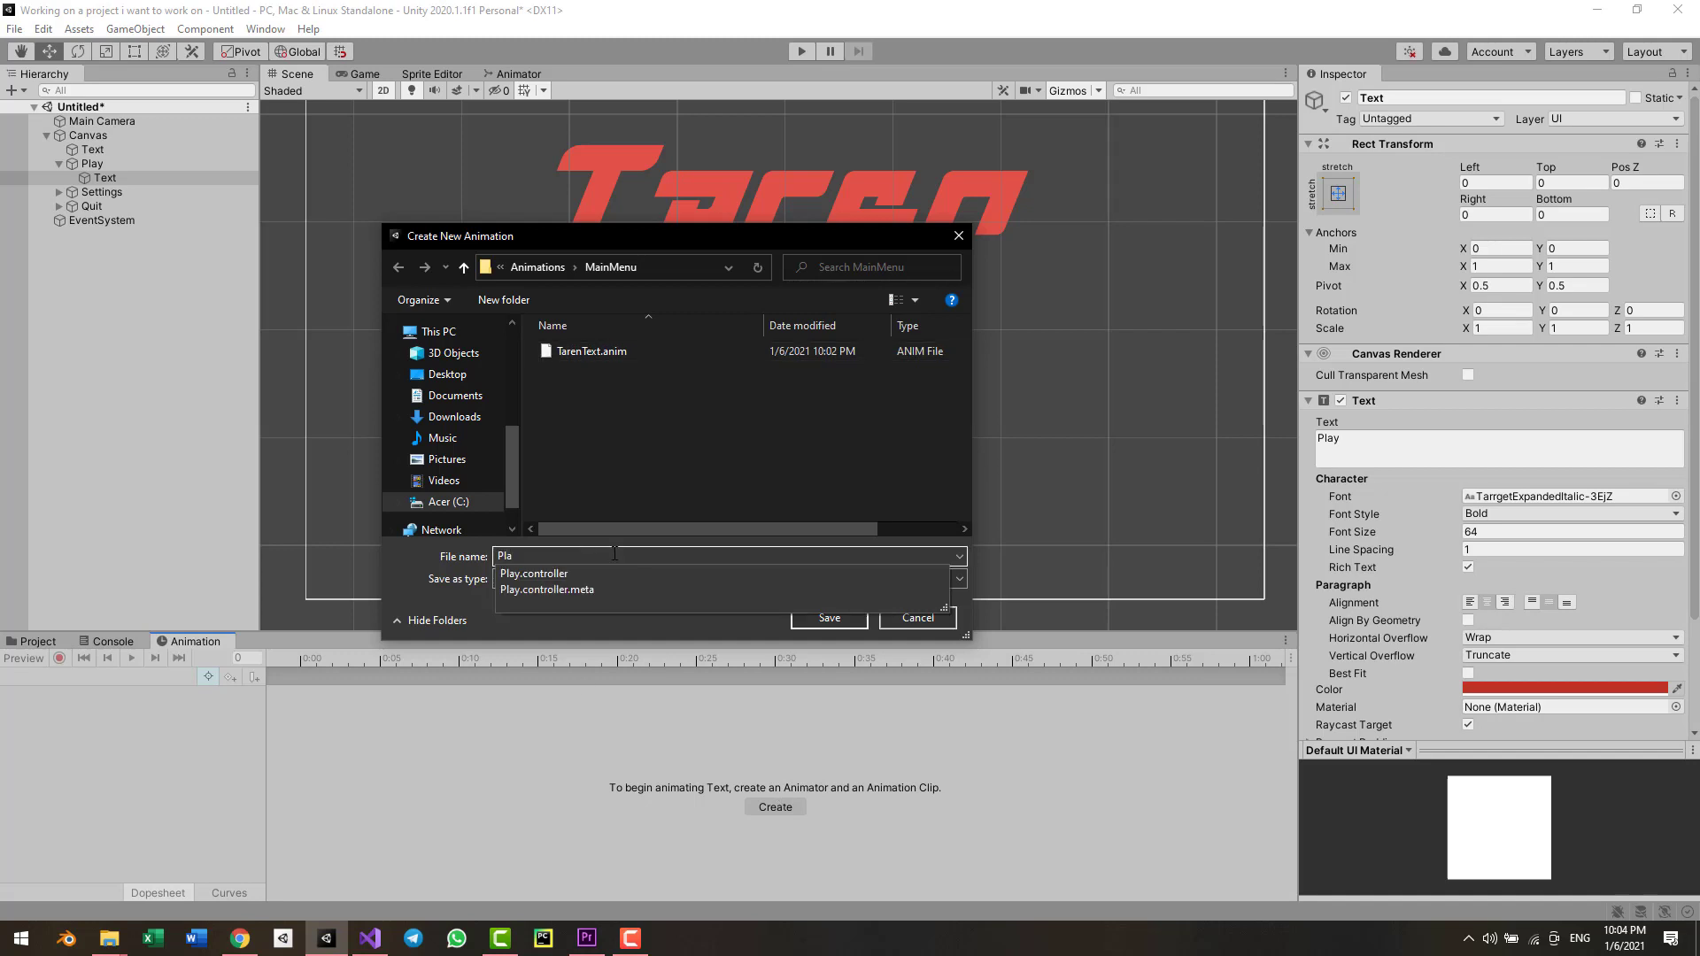
type("yButton")
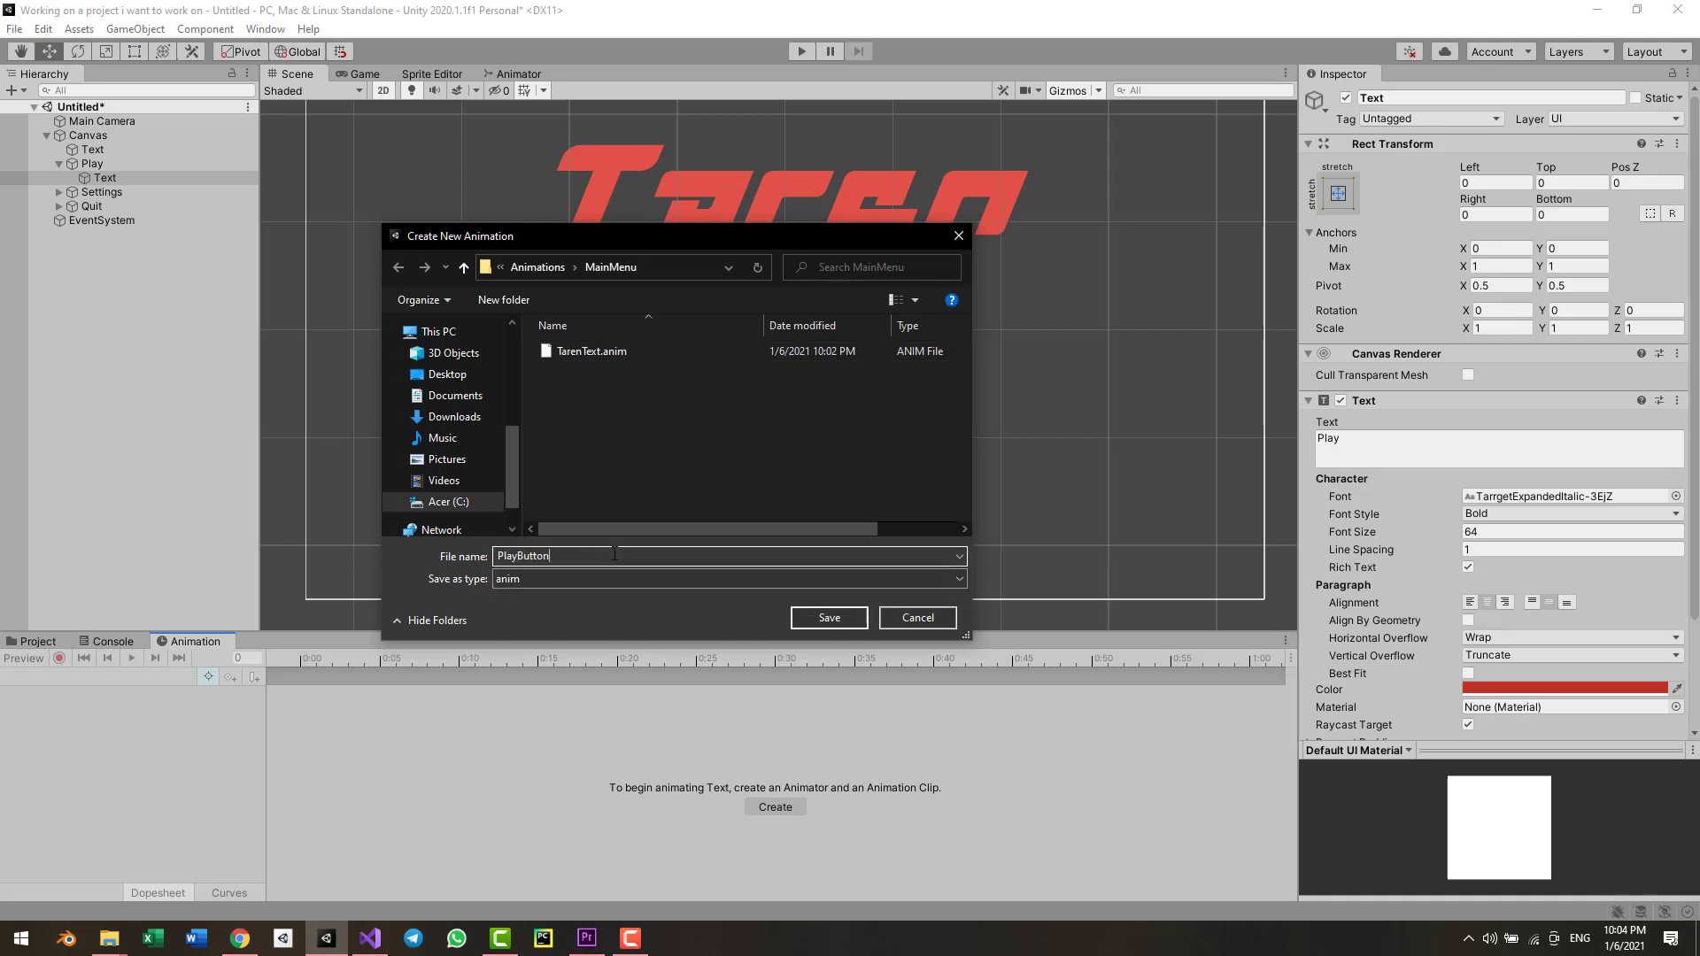
key("Return")
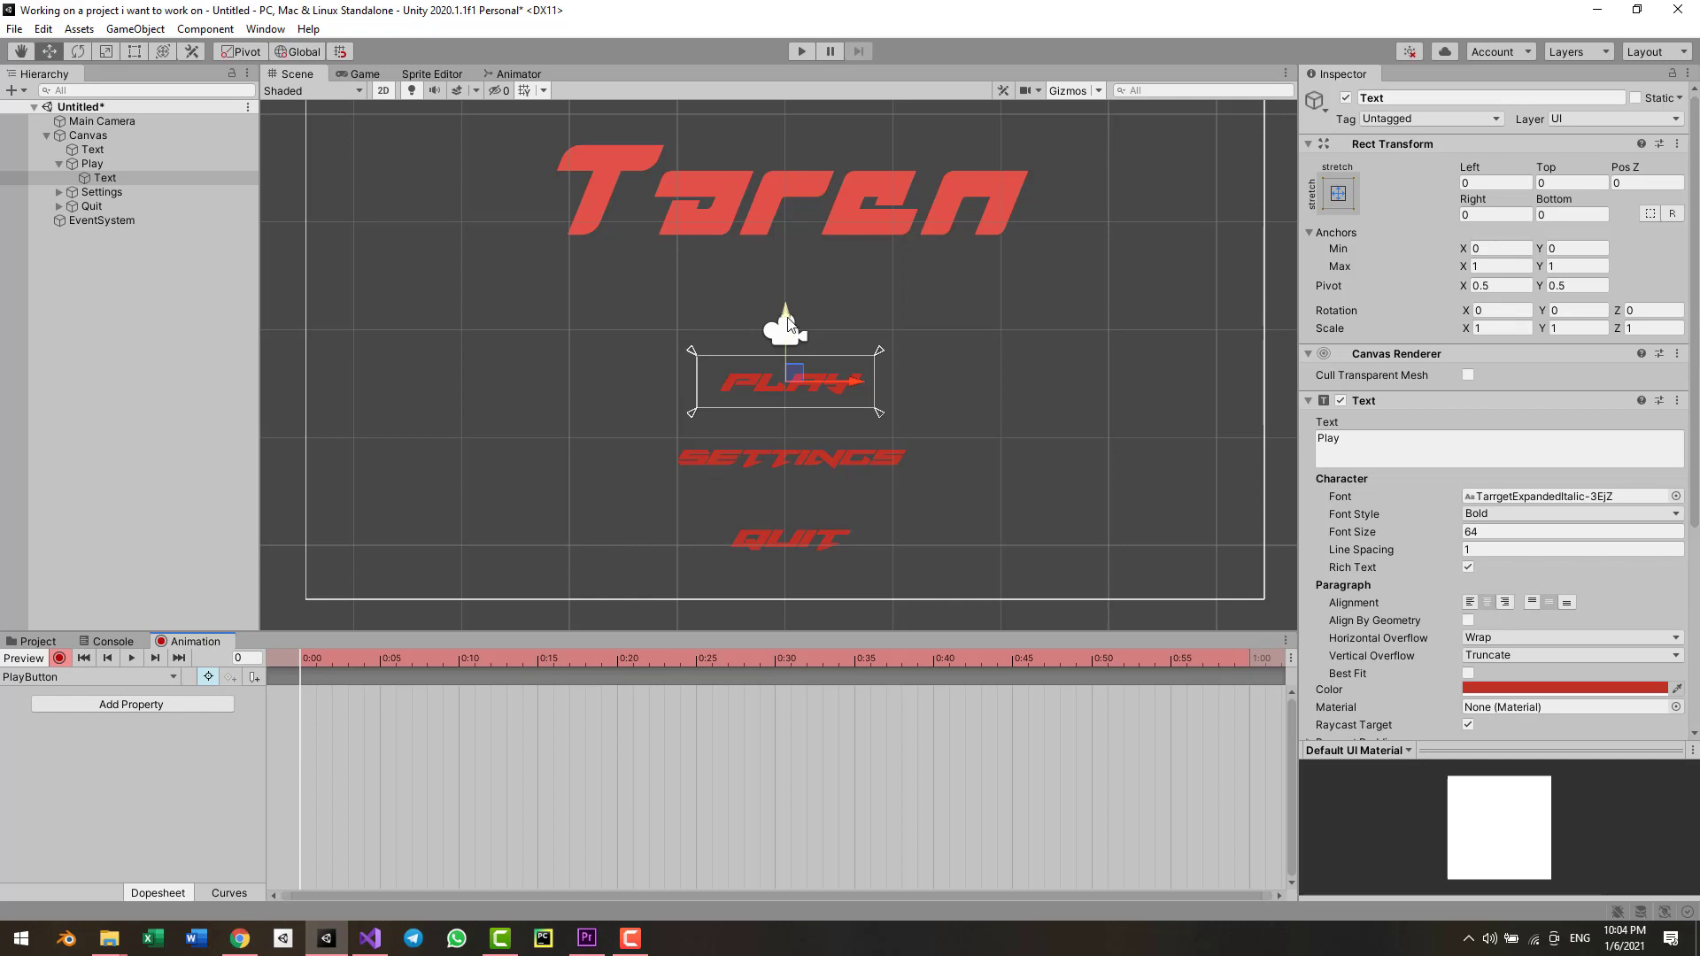
- Keyframe the Play text's vertical position at 54 on frame 0 and at 0 on frame 30
left_click_drag(788, 325, 789, 325)
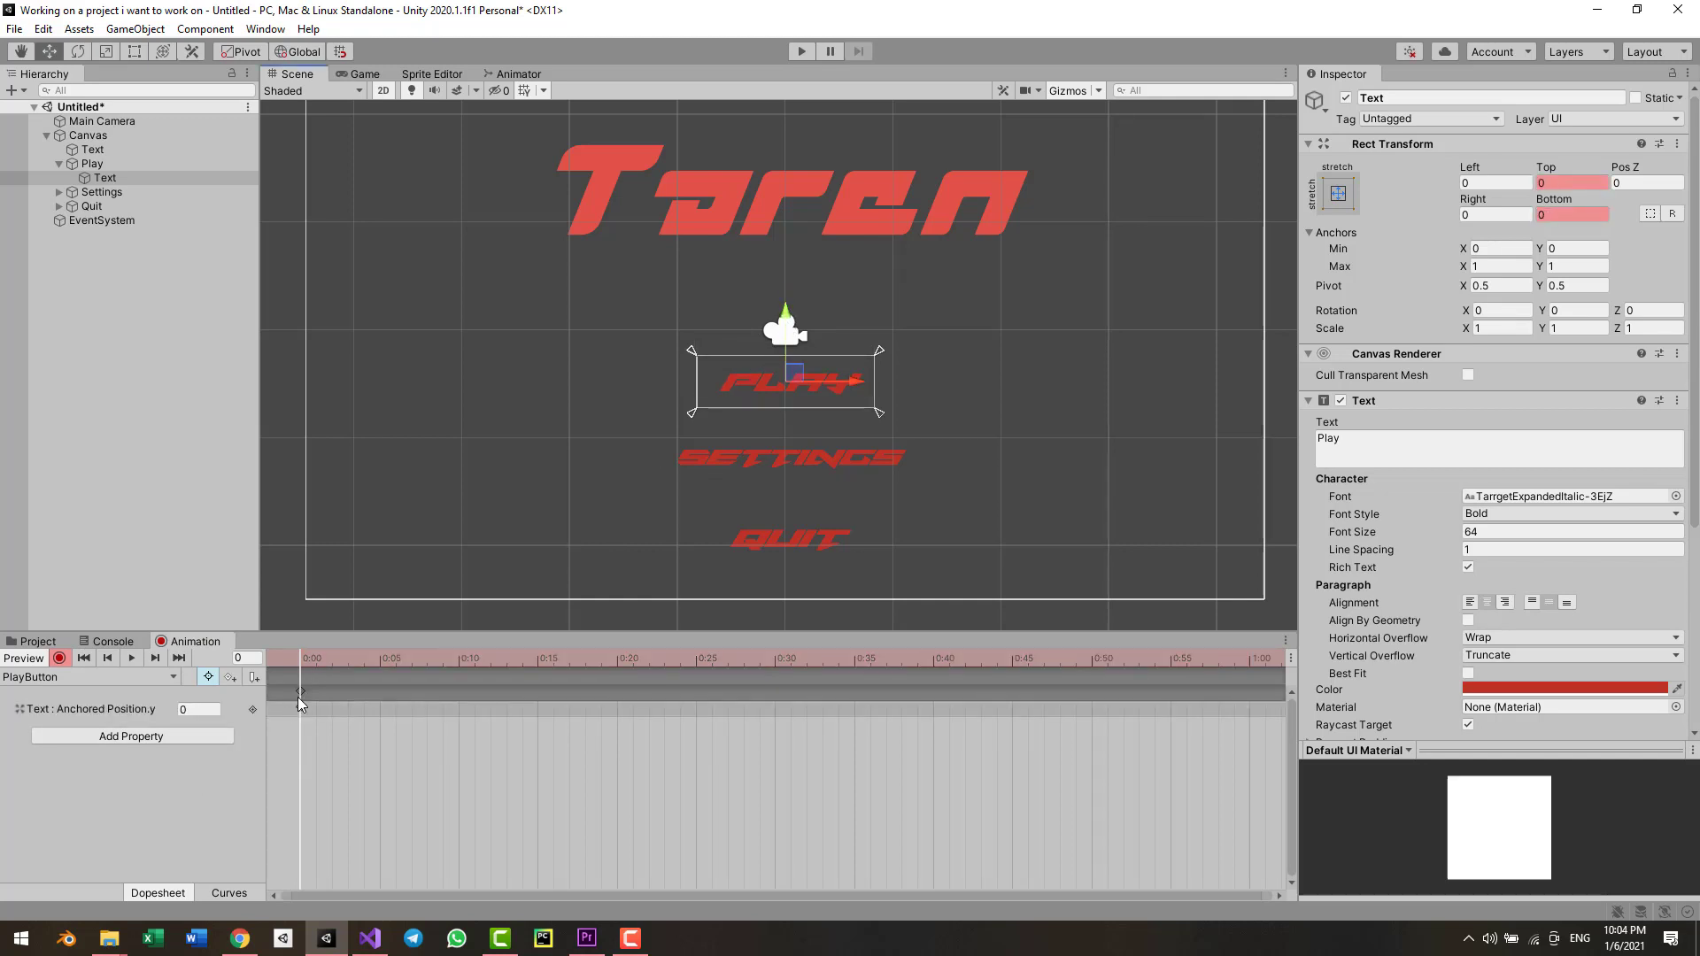
left_click(775, 661)
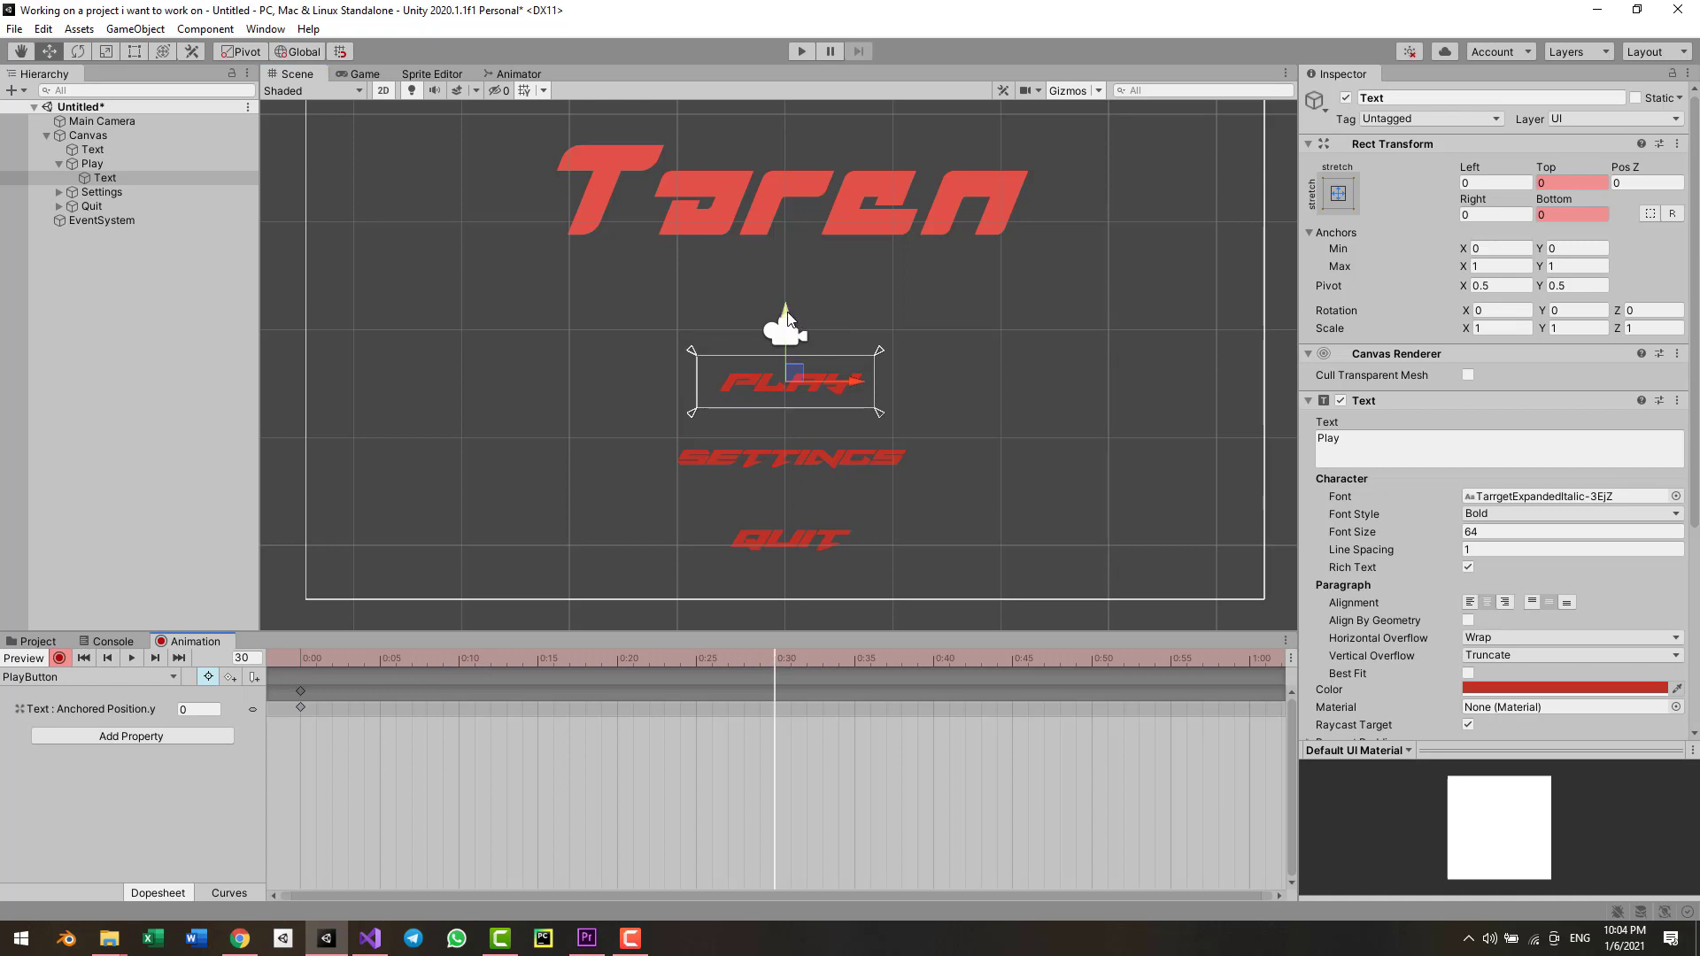
left_click_drag(301, 706, 760, 722)
left_click_drag(726, 655, 241, 575)
left_click_drag(793, 313, 791, 290)
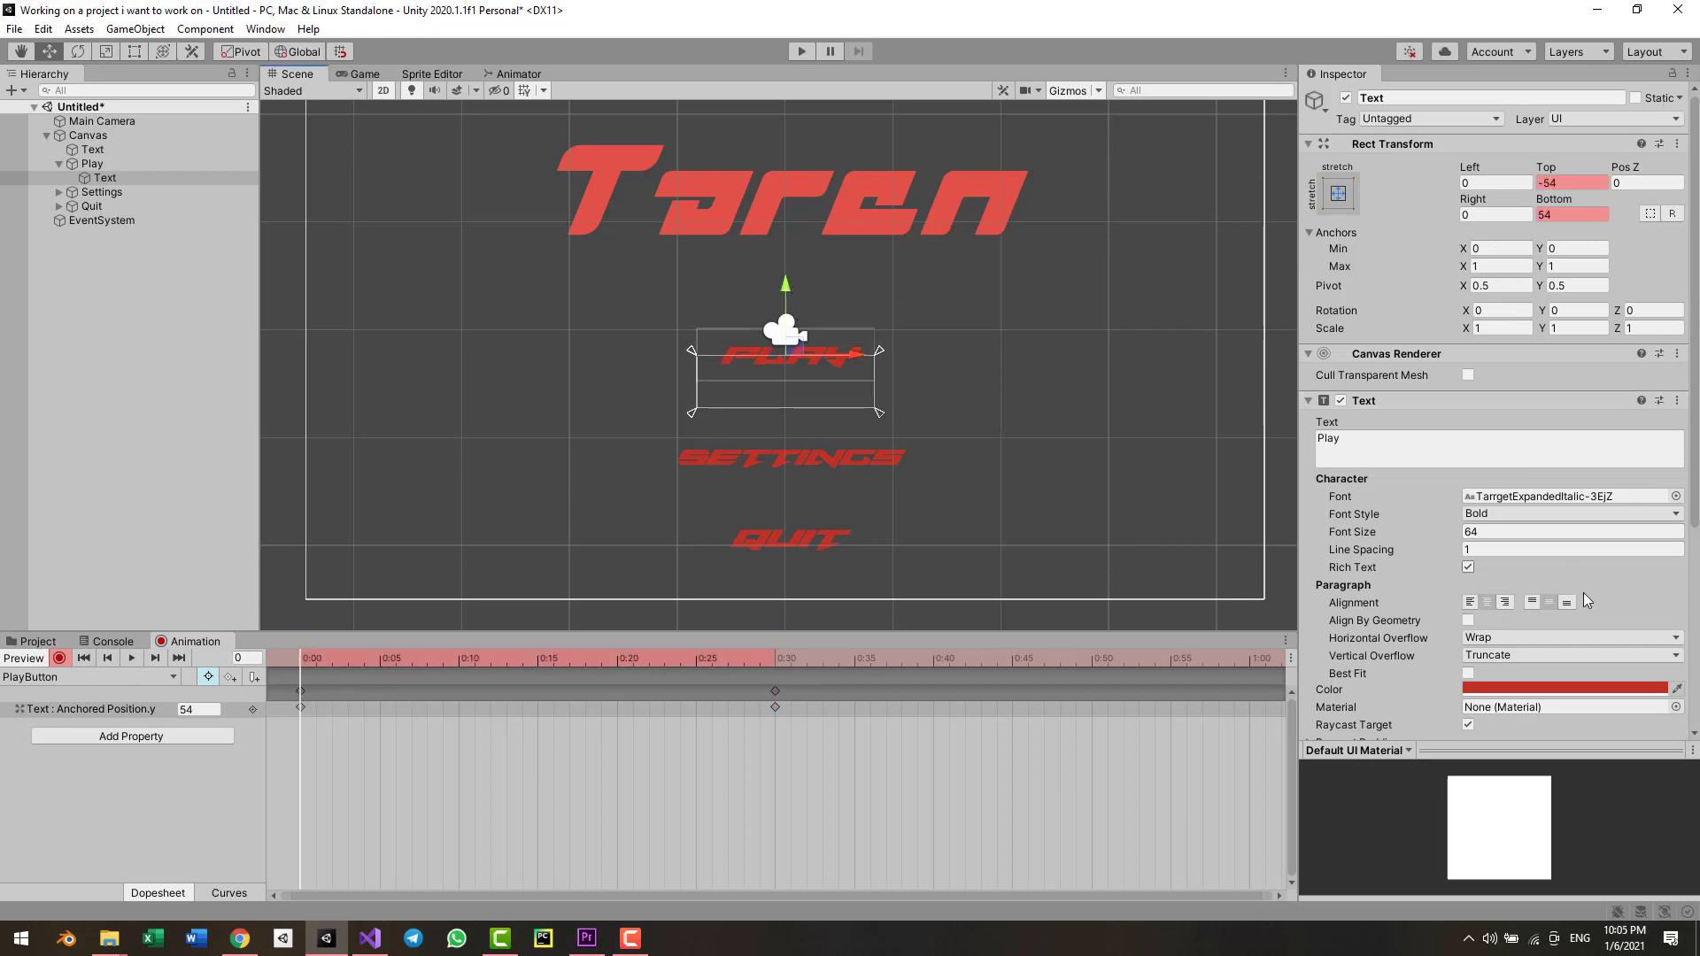
- Keyframe the Play text's colour alpha as fully transparent on frame 0 and fully opaque on frame 30
left_click(1573, 688)
left_click_drag(1591, 832, 965, 859)
left_click(771, 660)
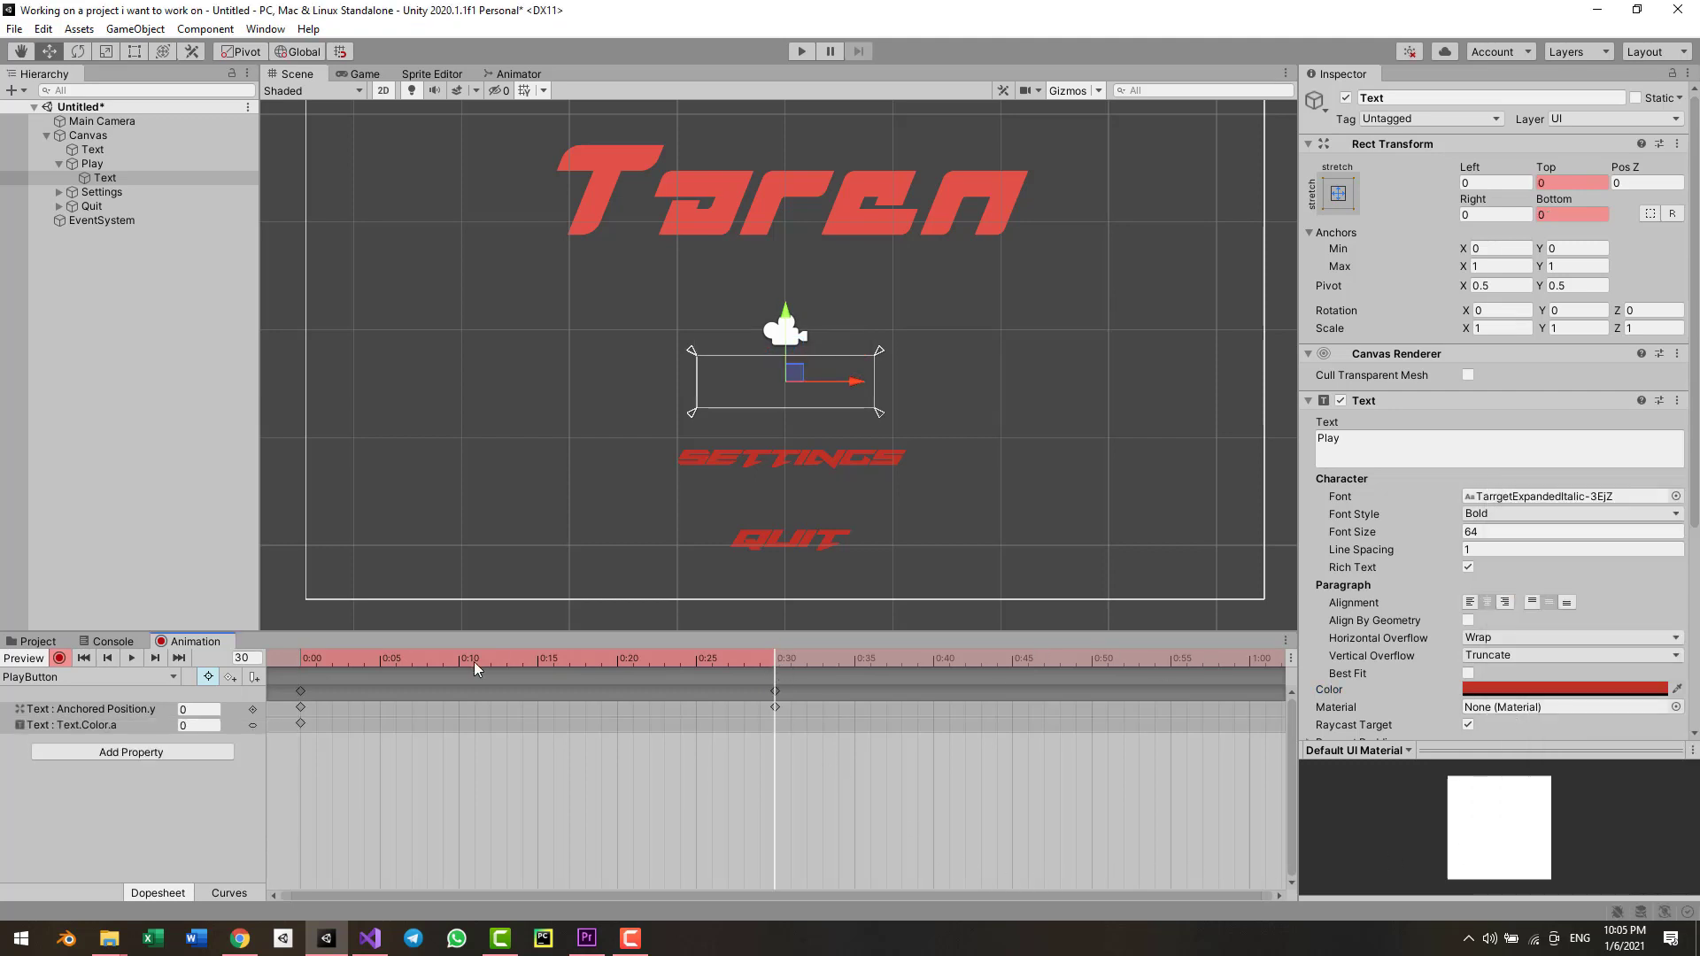
left_click(1568, 688)
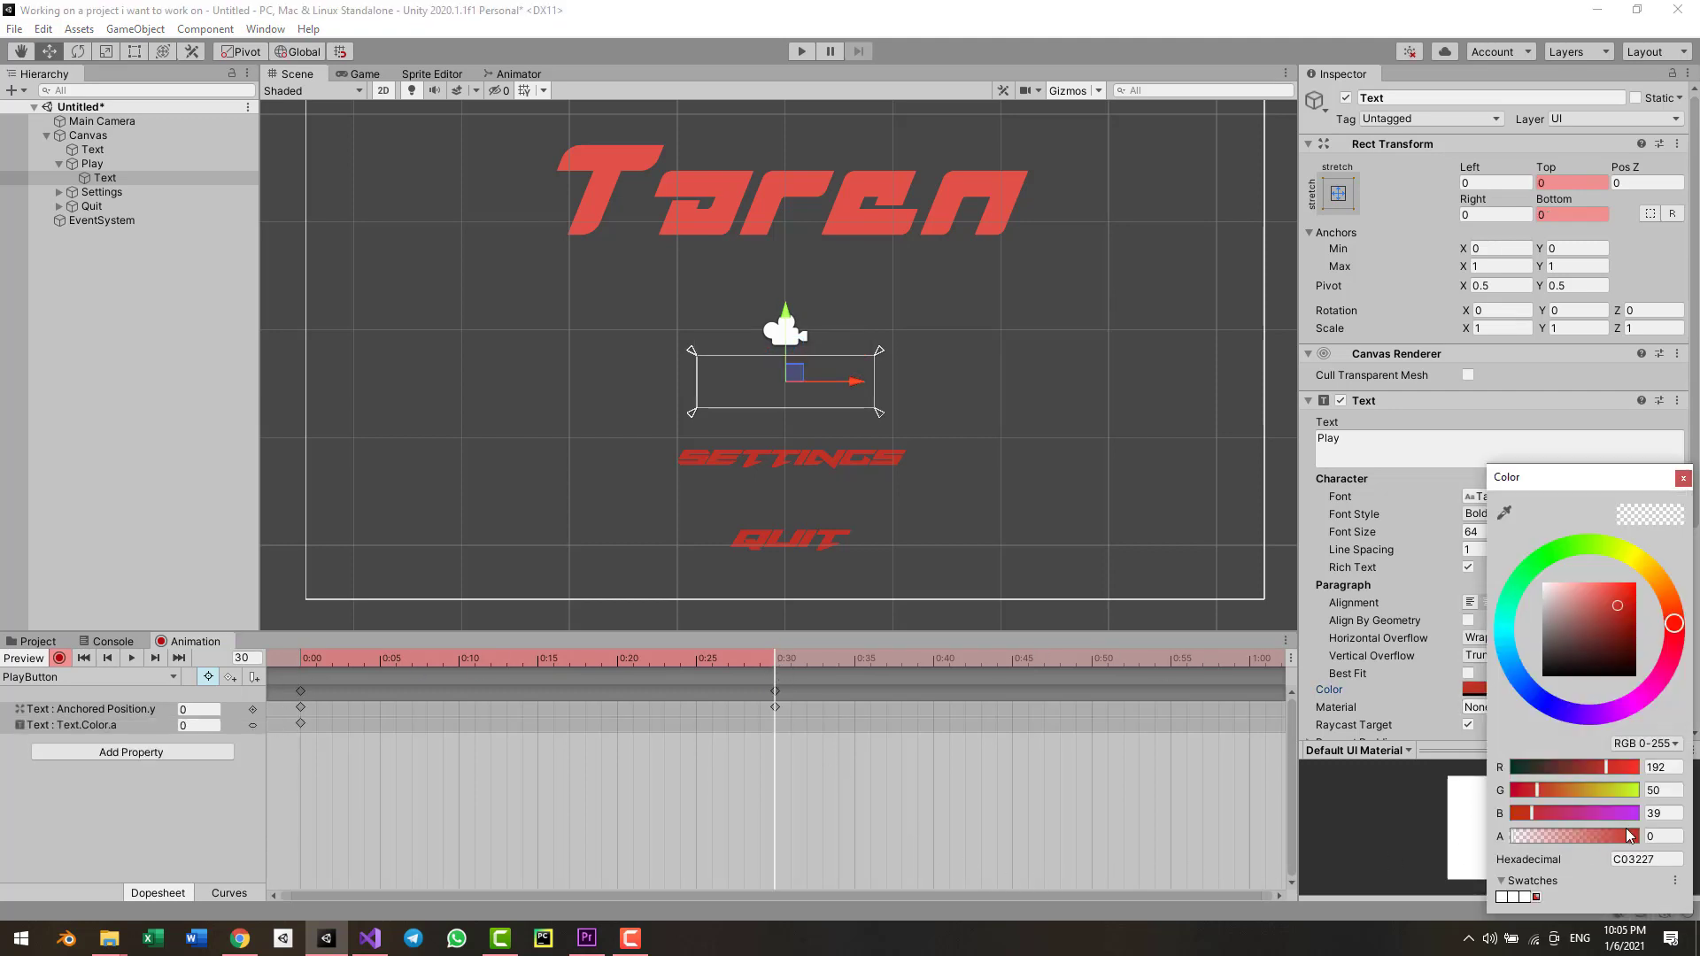
left_click_drag(1628, 834, 1649, 837)
left_click(868, 768)
left_click_drag(770, 660, 776, 725)
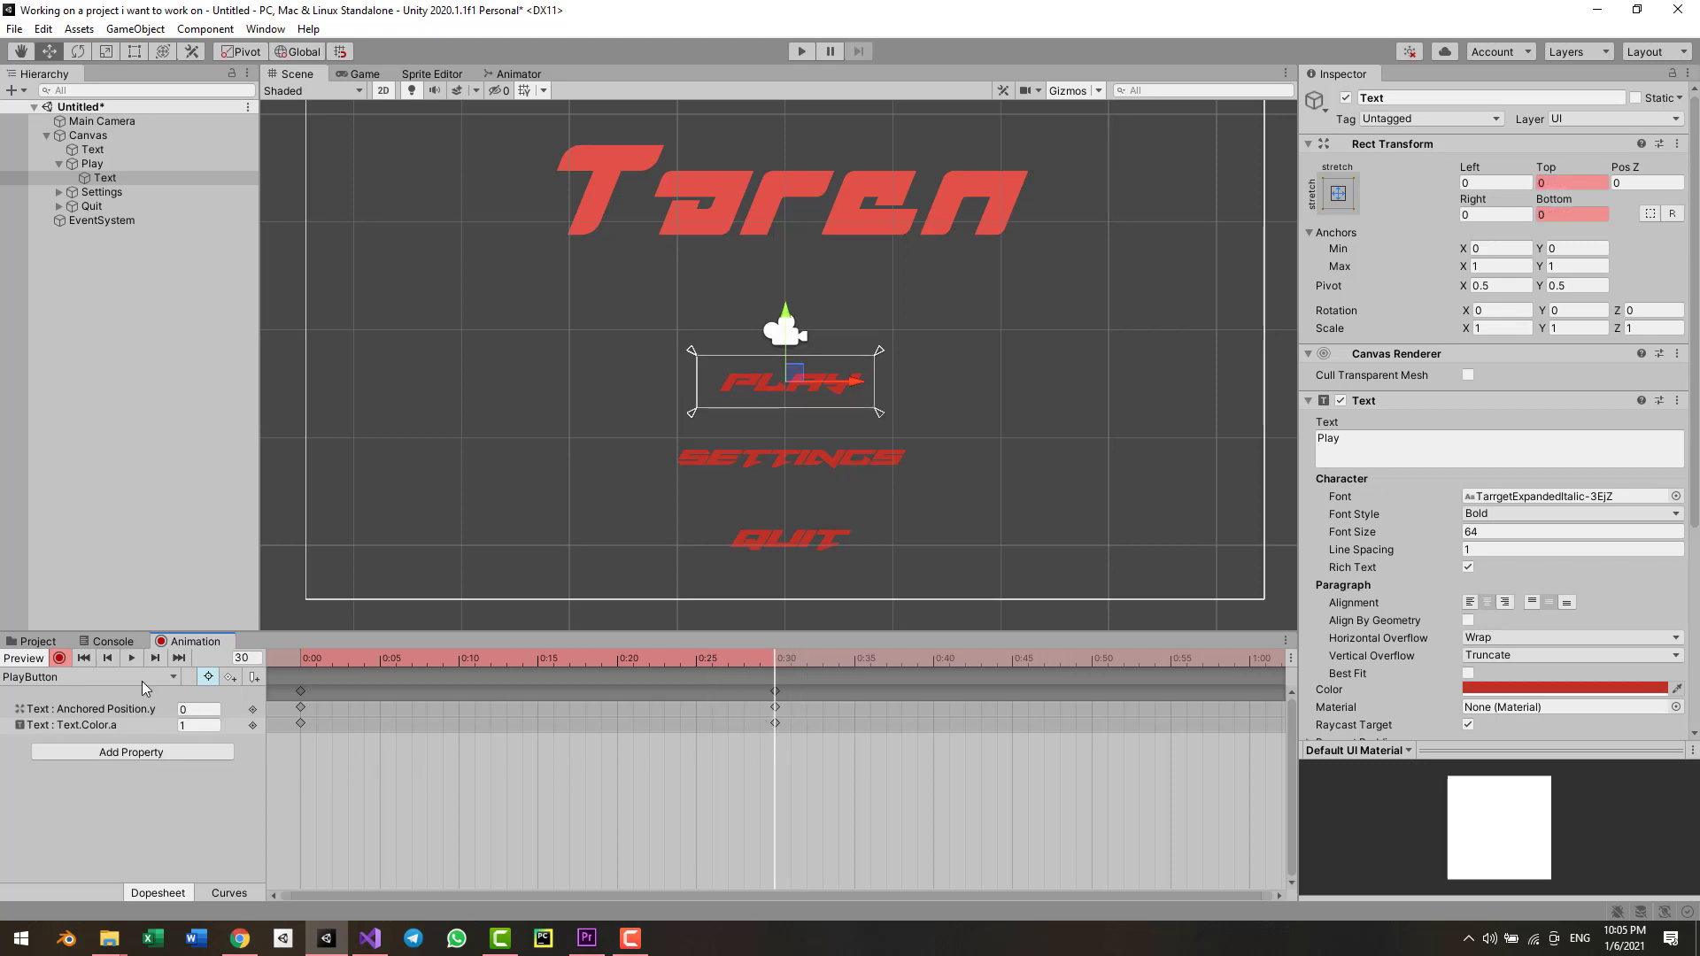
- Turn off keyframe recording and preview the PlayButton animation
left_click(59, 659)
left_click_drag(294, 794, 911, 629)
left_click(411, 745)
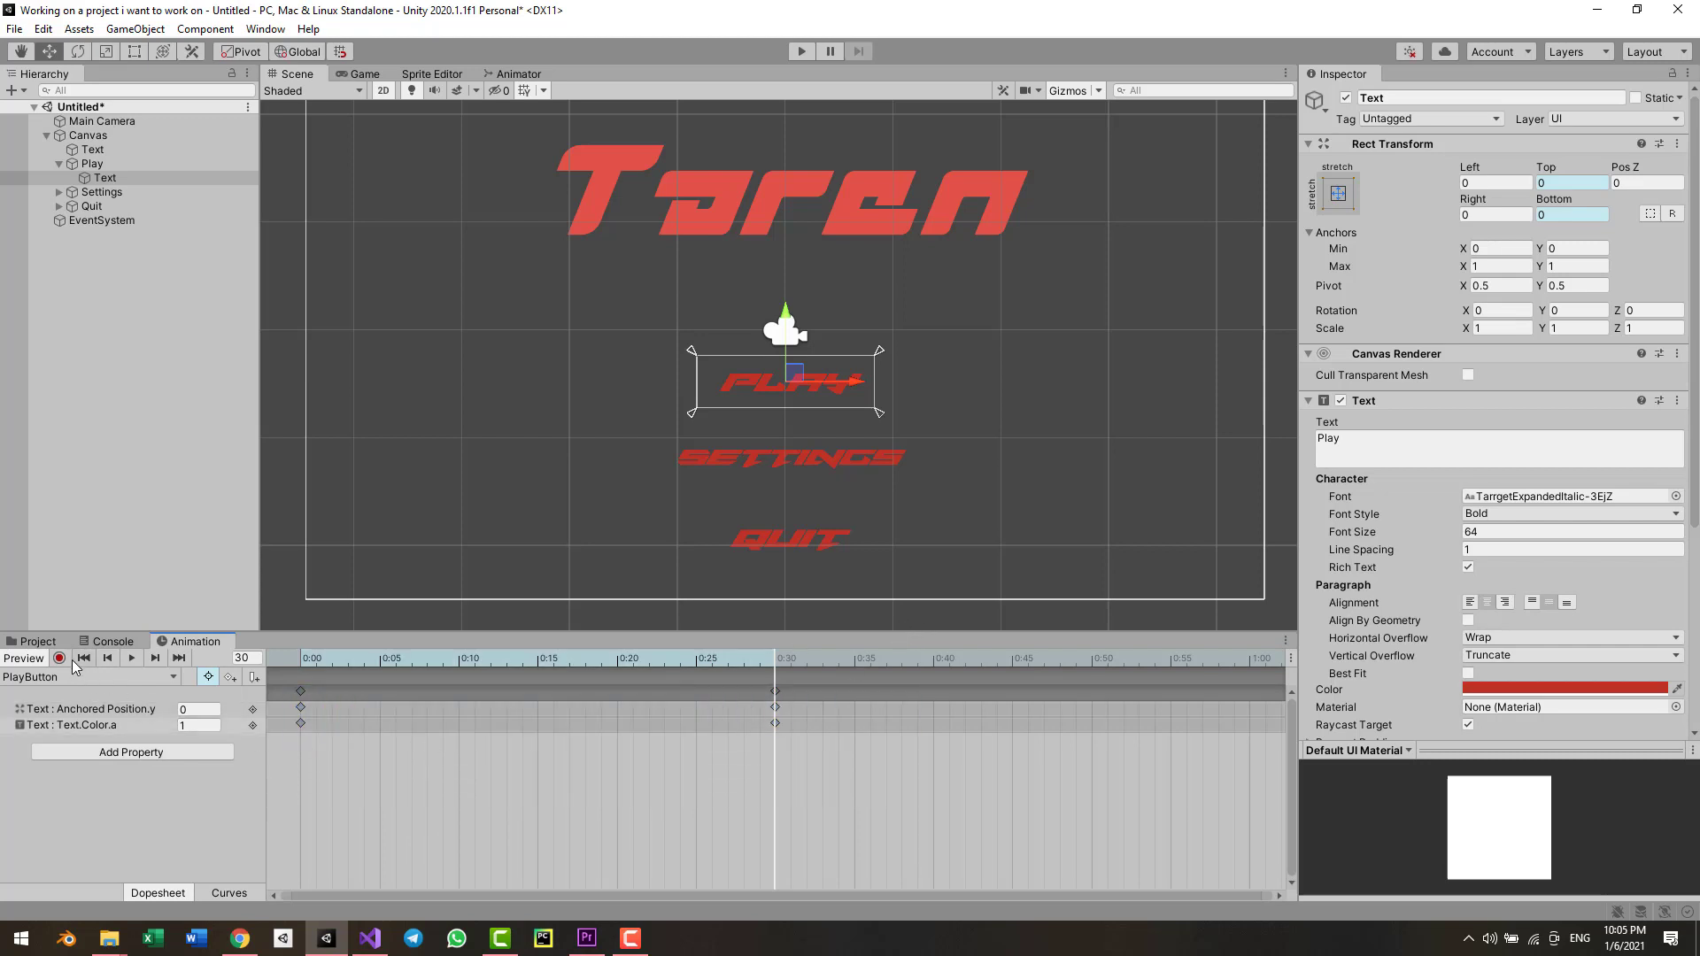
left_click(133, 659)
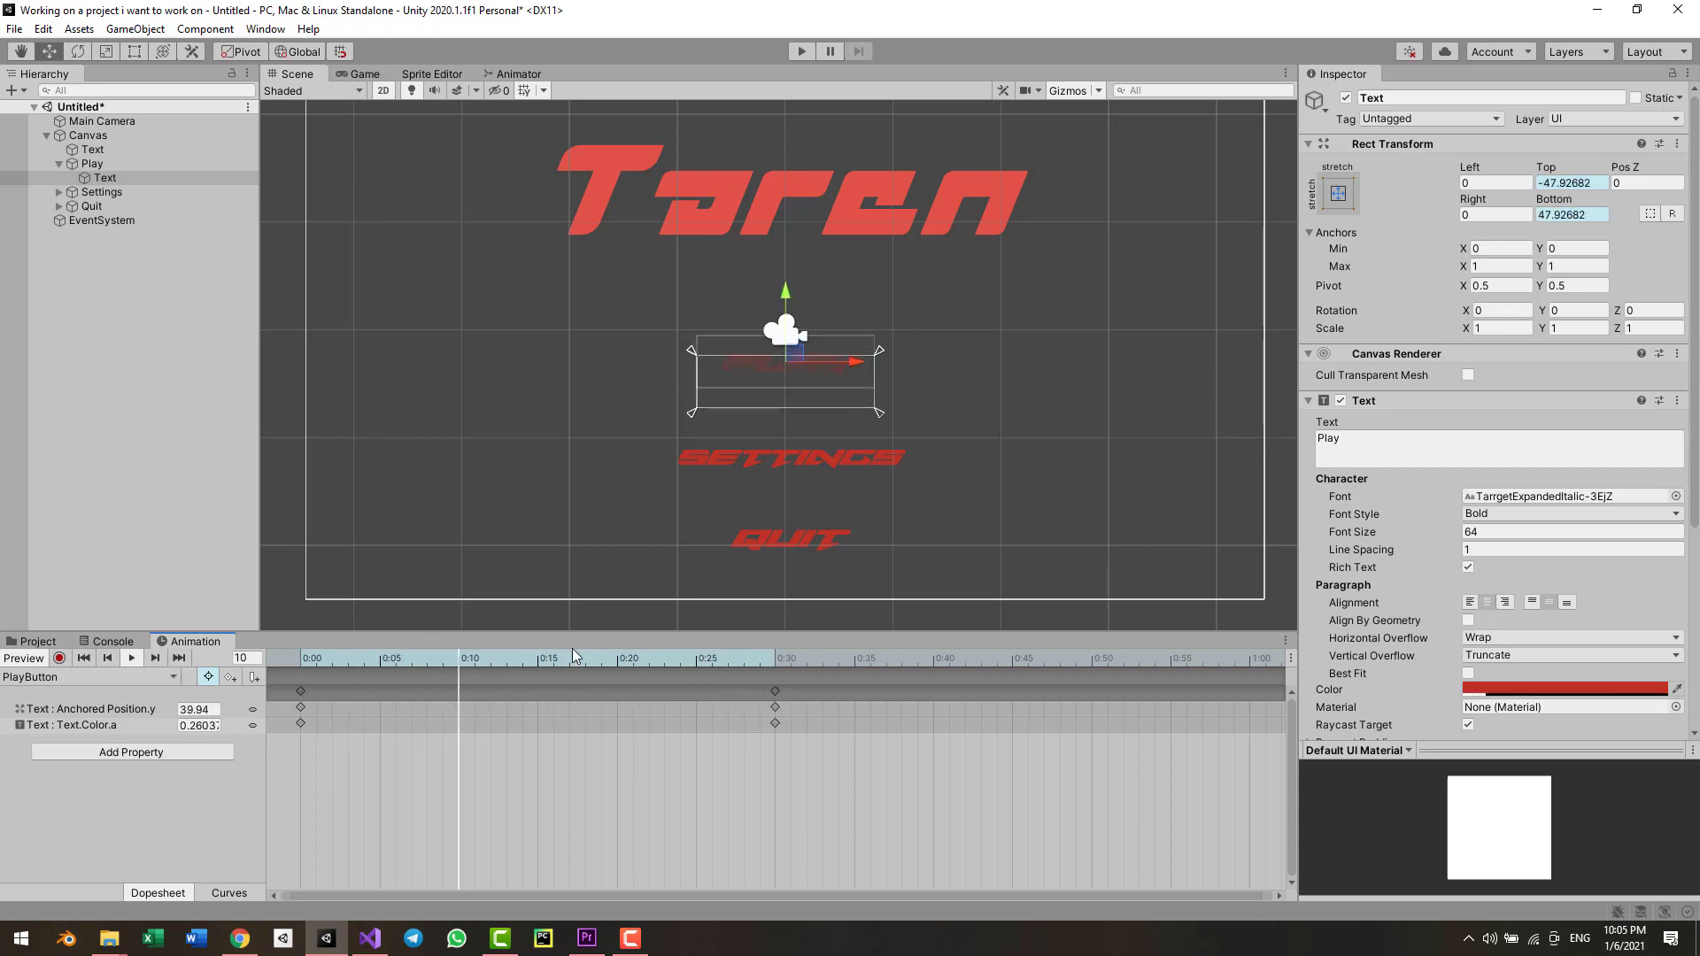
key("space")
- Shift the PlayButton keyframes so the animation starts at 0:35 and ends at 1:05
left_click_drag(285, 748, 841, 662)
left_click(336, 725)
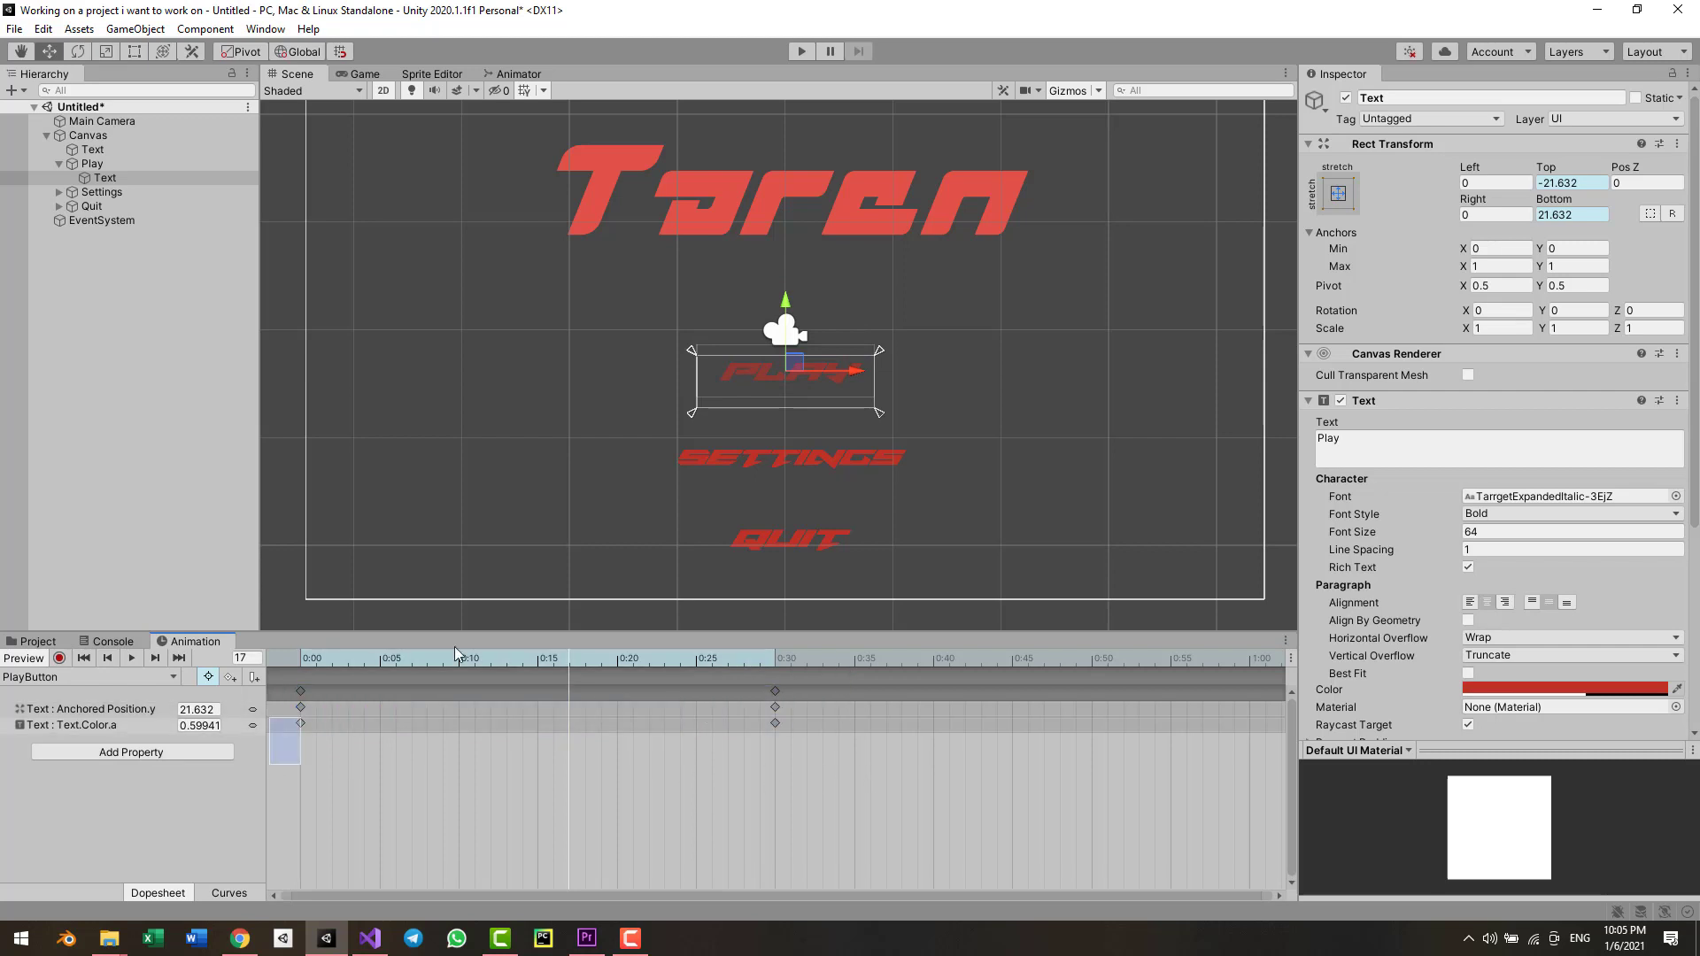
left_click_drag(454, 656, 820, 624)
left_click_drag(776, 725, 1258, 753)
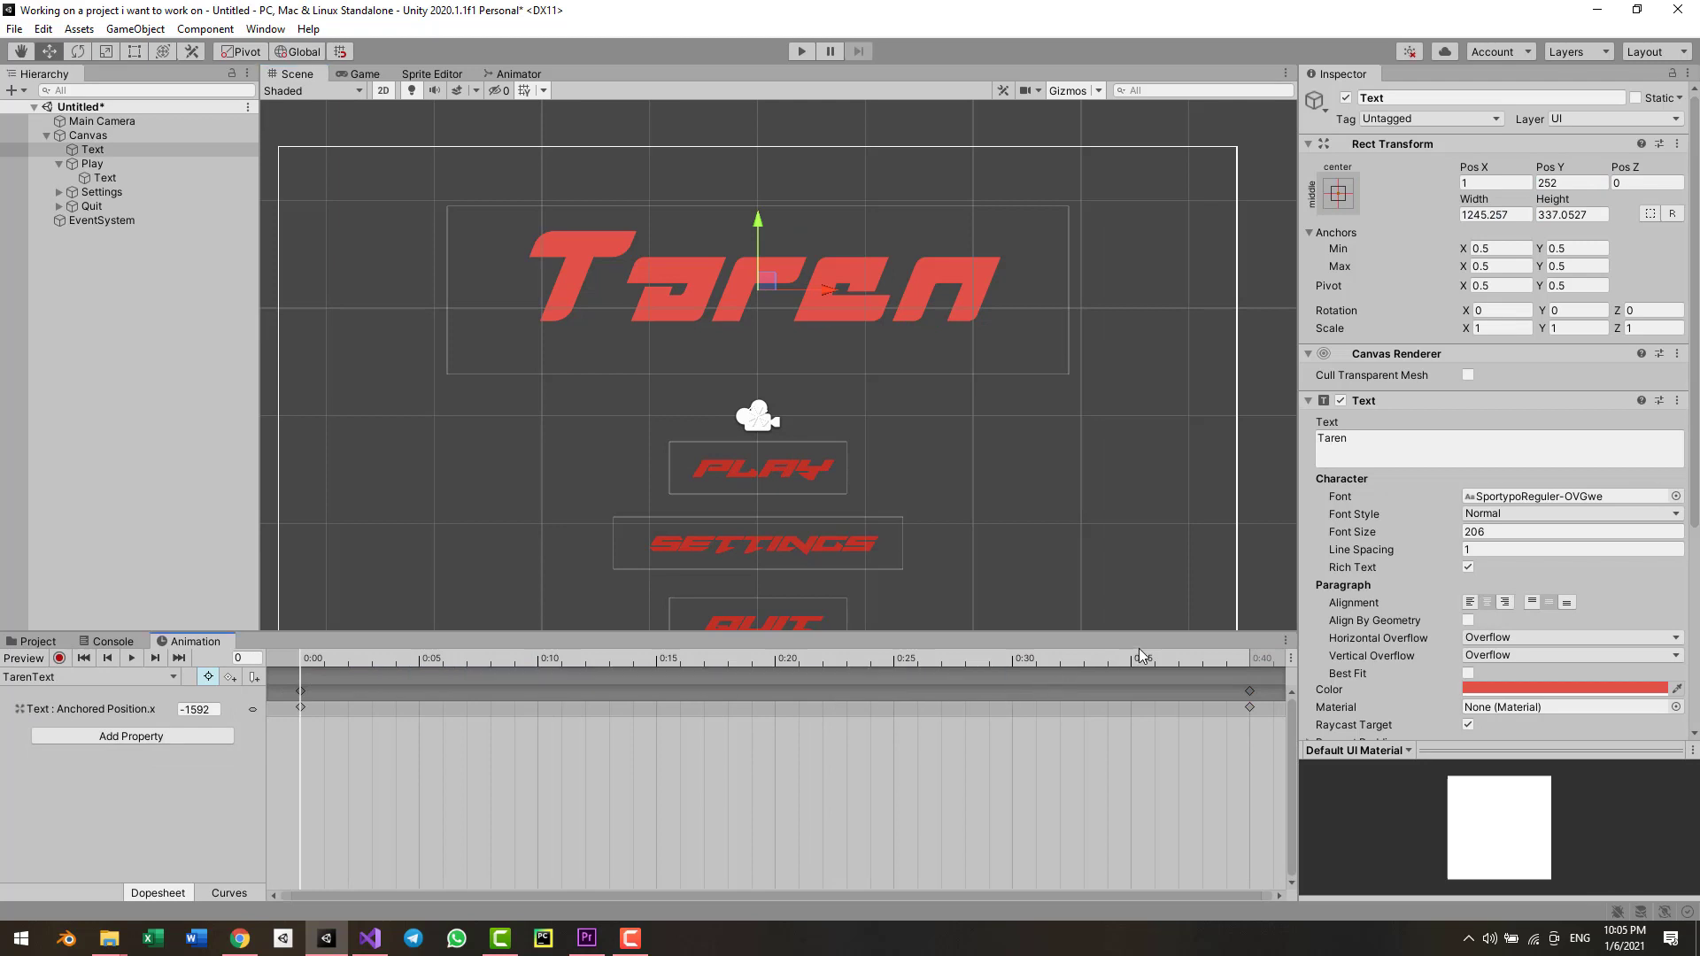
- Check the title's TarenText animation timing and move PlayButton's starting keyframes to 0:38
left_click_drag(1231, 657, 114, 691)
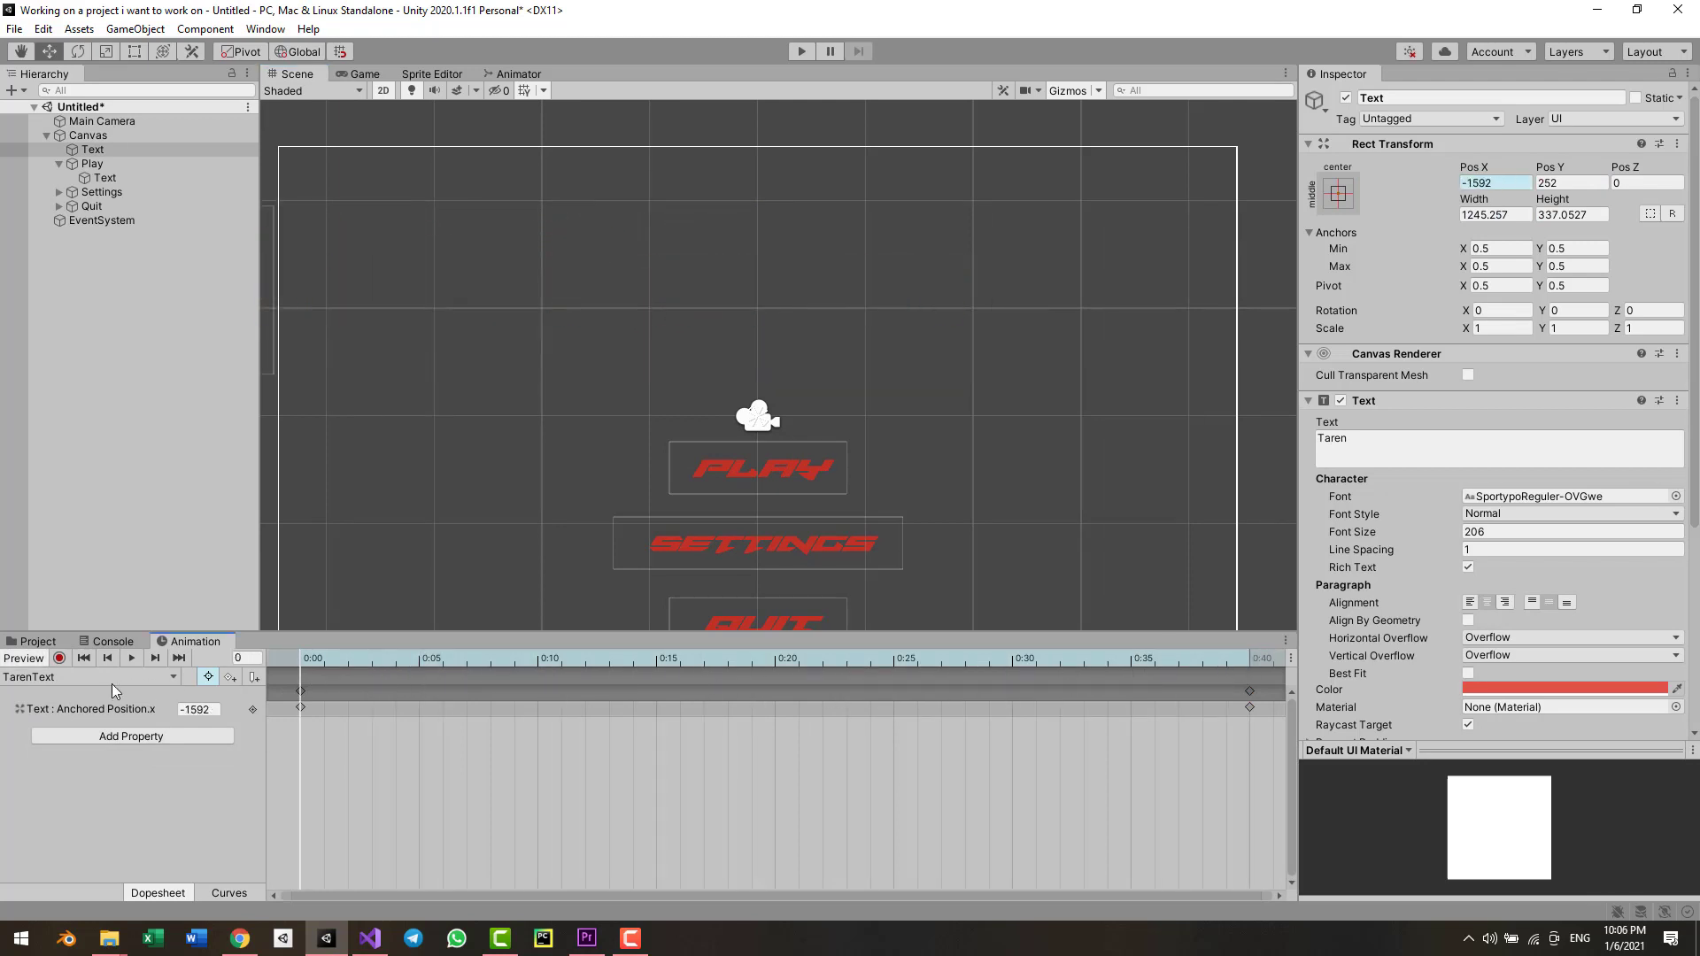
left_click(763, 480)
left_click(105, 178)
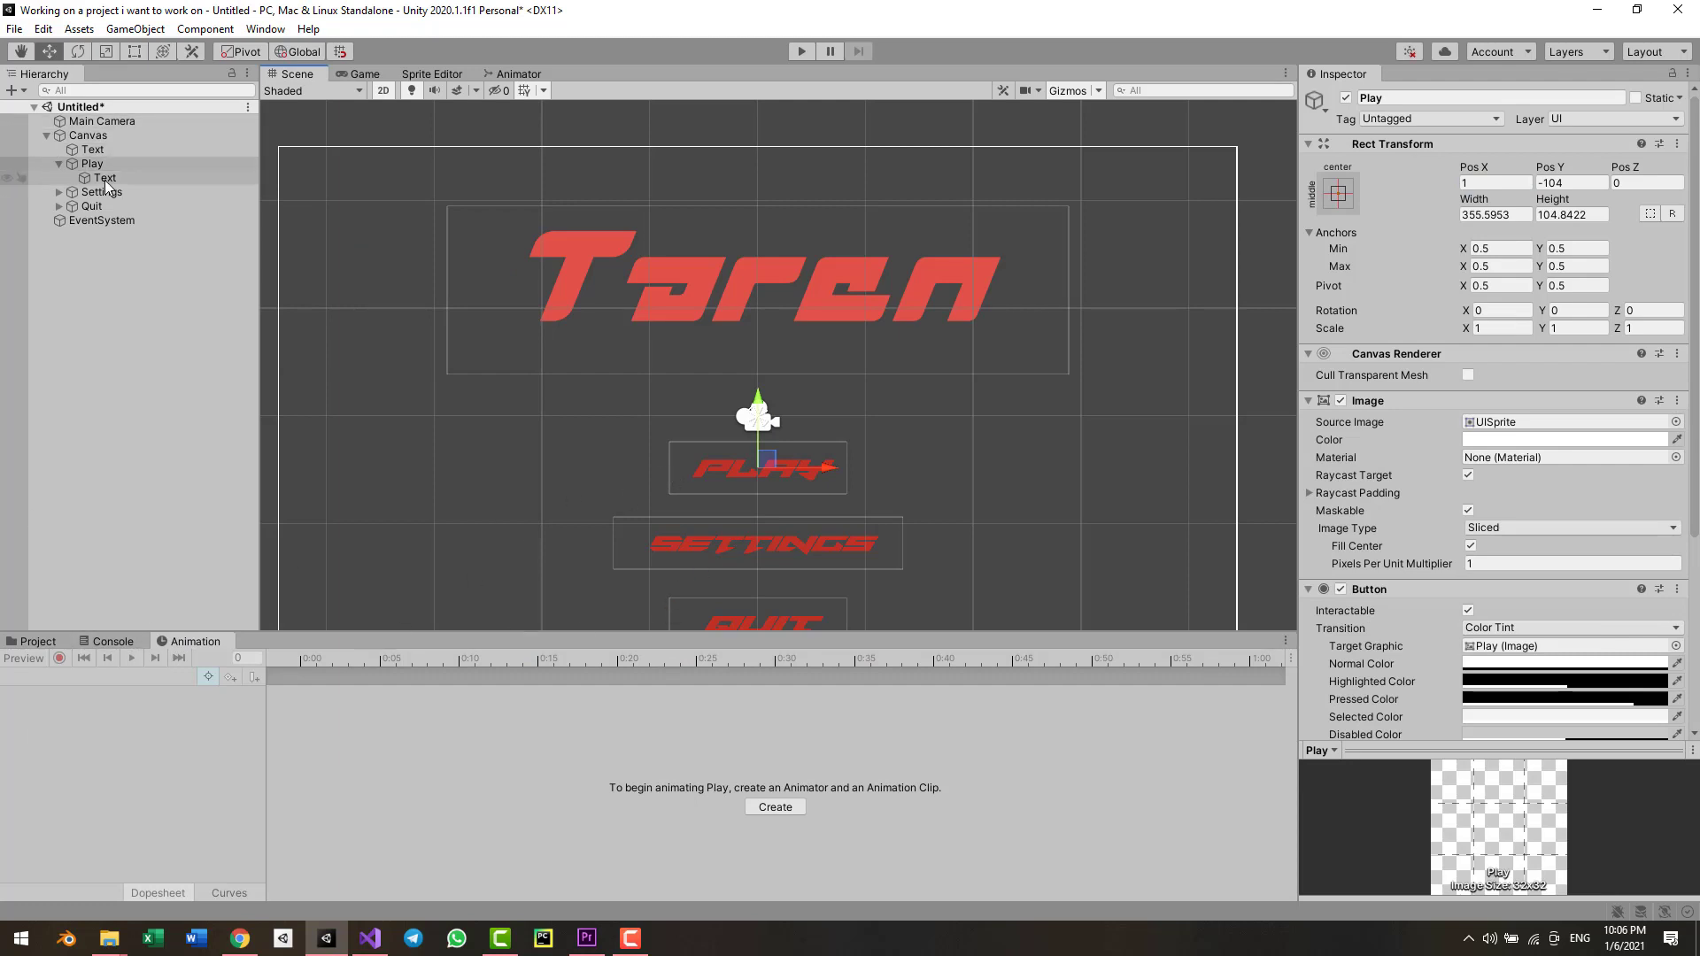
left_click(529, 901)
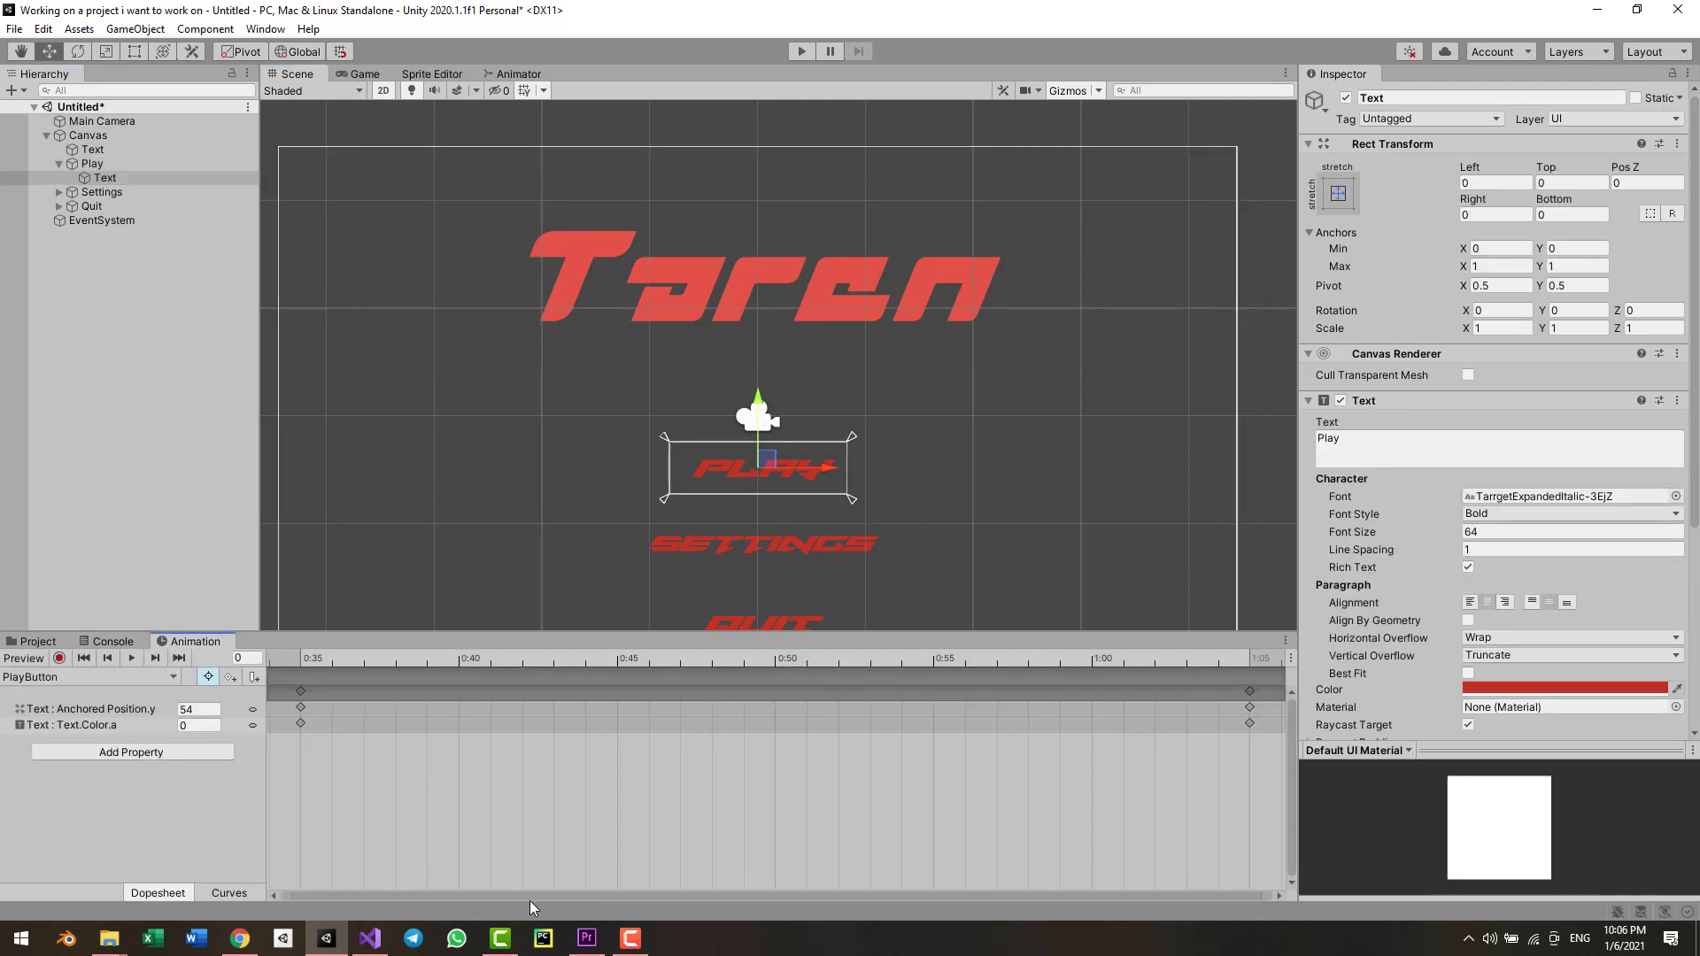
left_click_drag(301, 714, 395, 722)
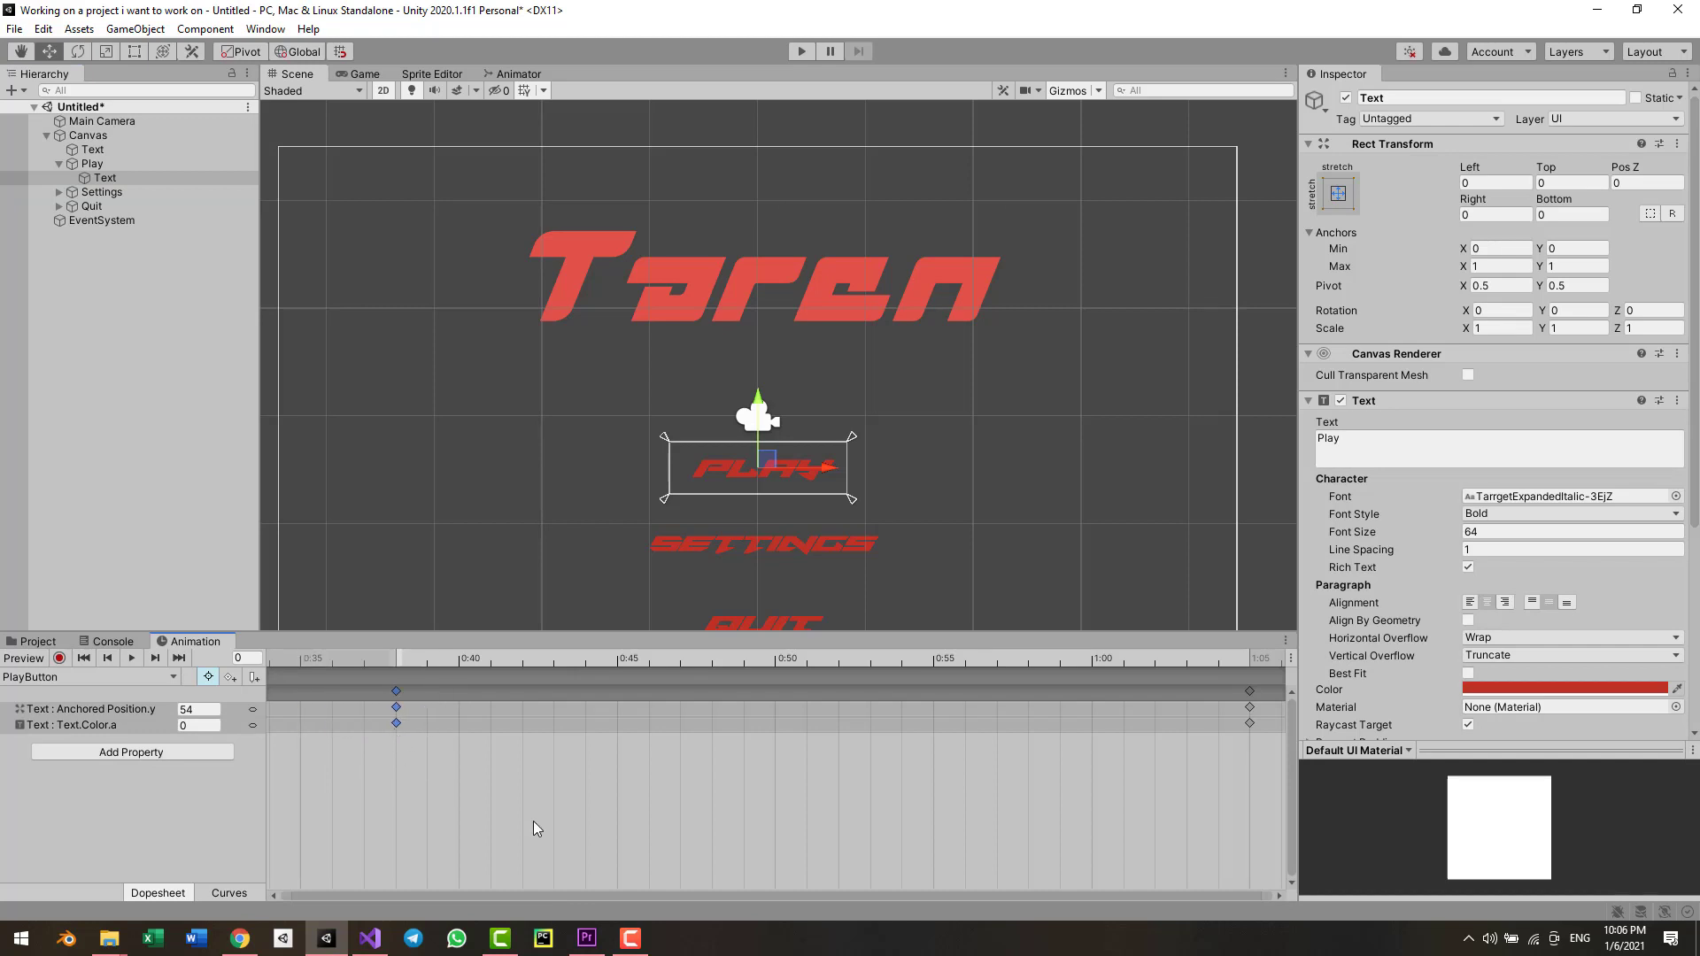
- Scrub through the PlayButton animation from its starting keyframes at 0:38 to inspect the fade and movement
left_click(533, 821)
left_click_drag(404, 658, 396, 697)
left_click(398, 698)
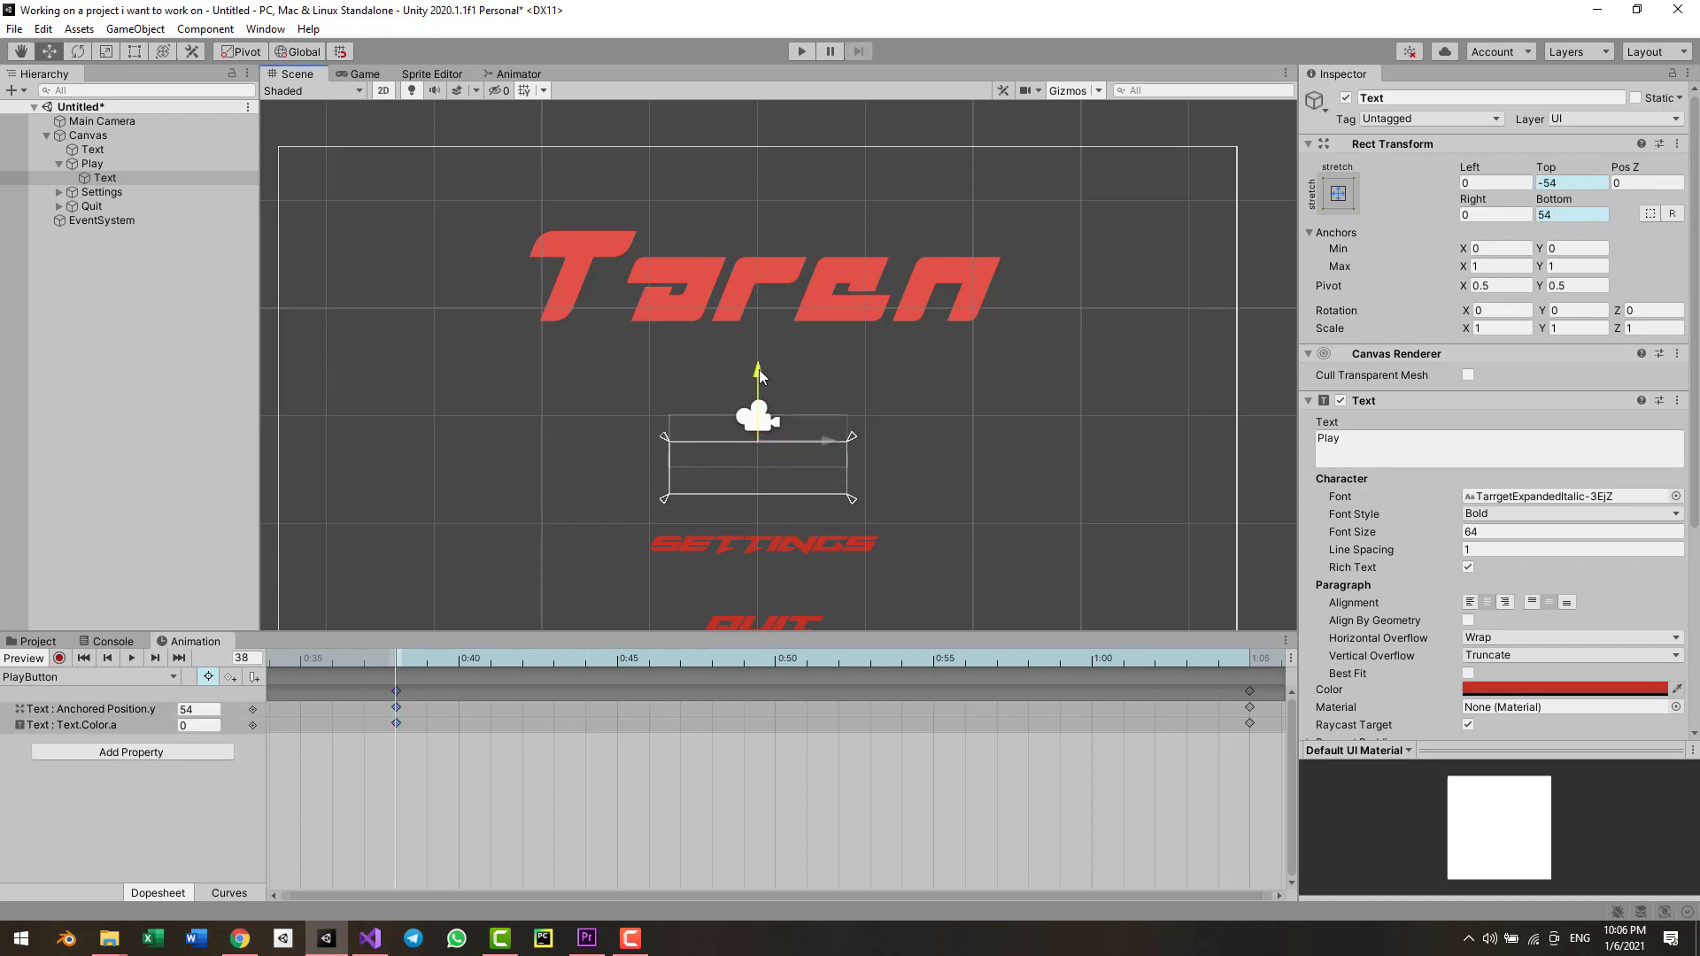
left_click_drag(763, 374, 760, 361)
mouse_move(489, 662)
left_mouse_down()
mouse_move(996, 655)
mouse_move(459, 660)
left_mouse_up()
left_click_drag(886, 655, 1218, 657)
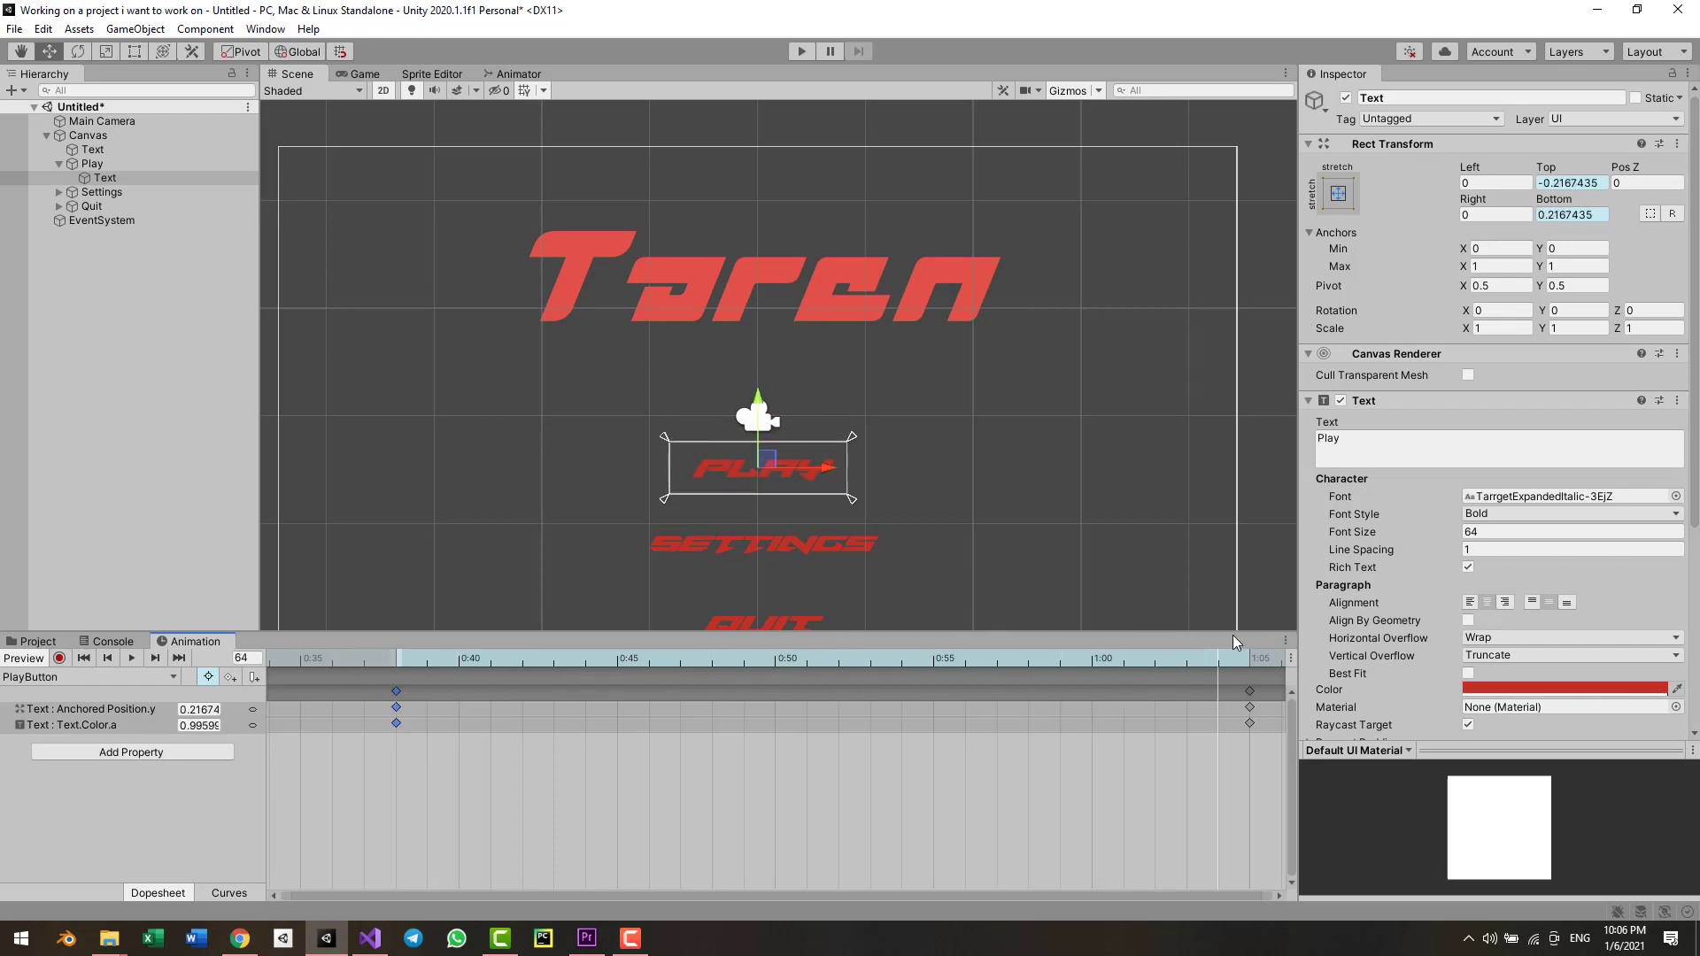
- Try retiming PlayButton's ending keyframes, leave them at 1:05, and play back the animation
left_click_drag(1272, 757, 963, 742)
left_click_drag(930, 659, 1253, 728)
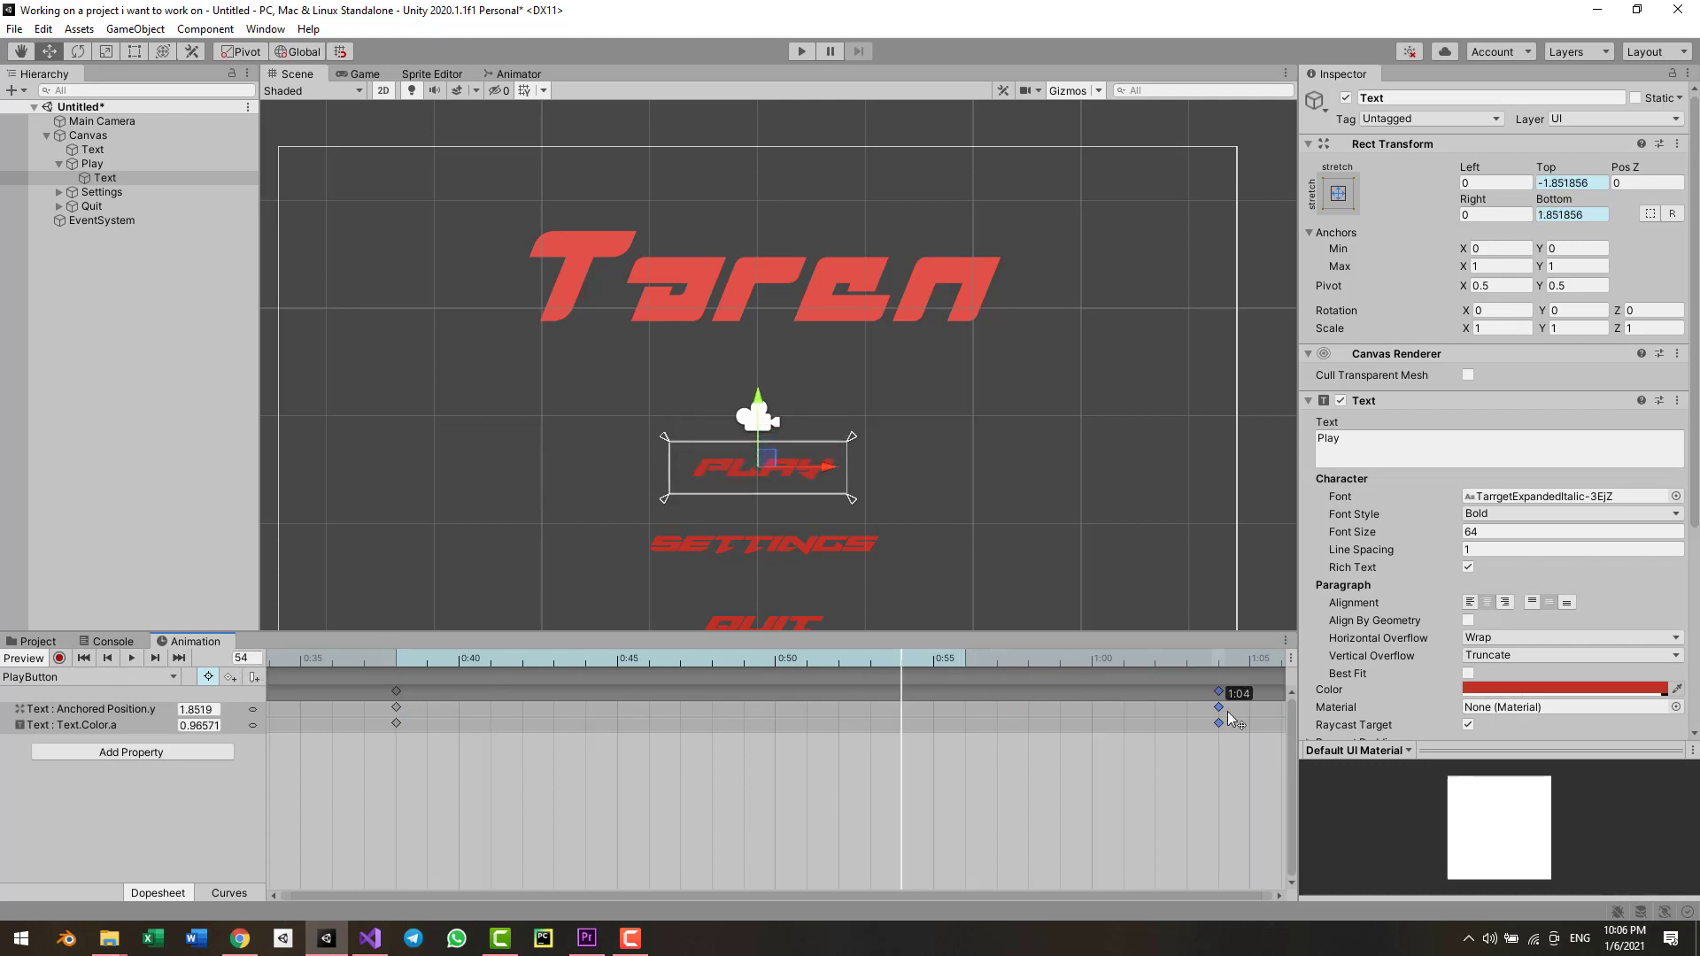
key("space")
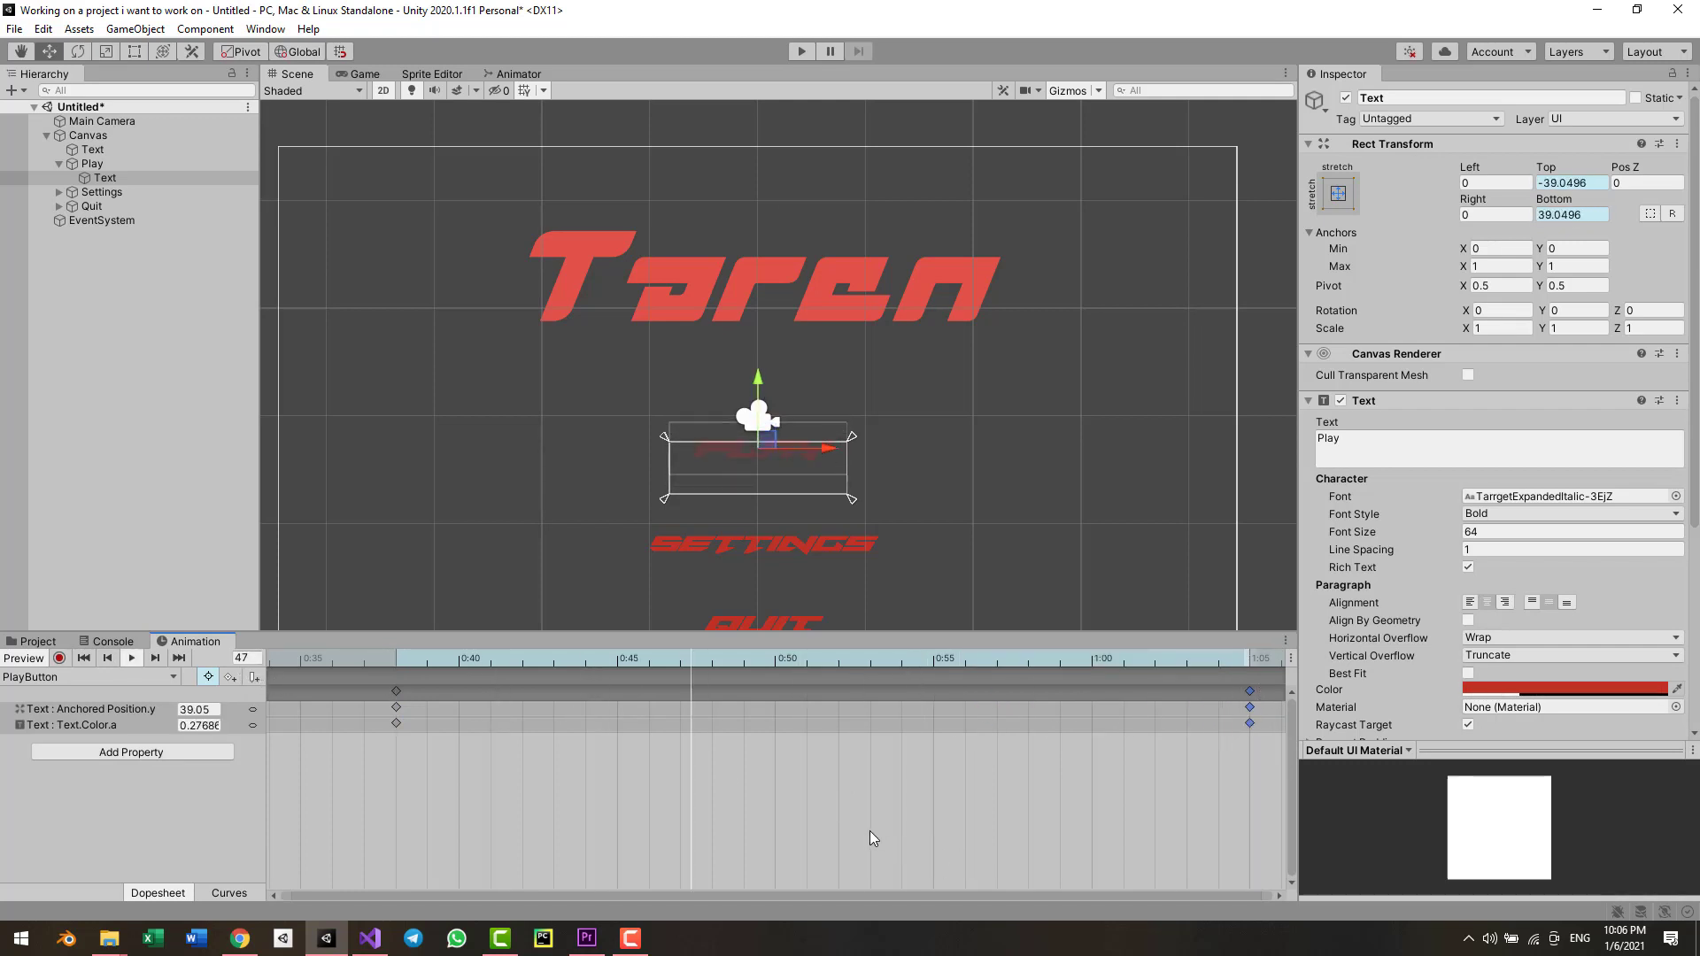
left_click_drag(527, 665, 364, 700)
left_click(369, 773)
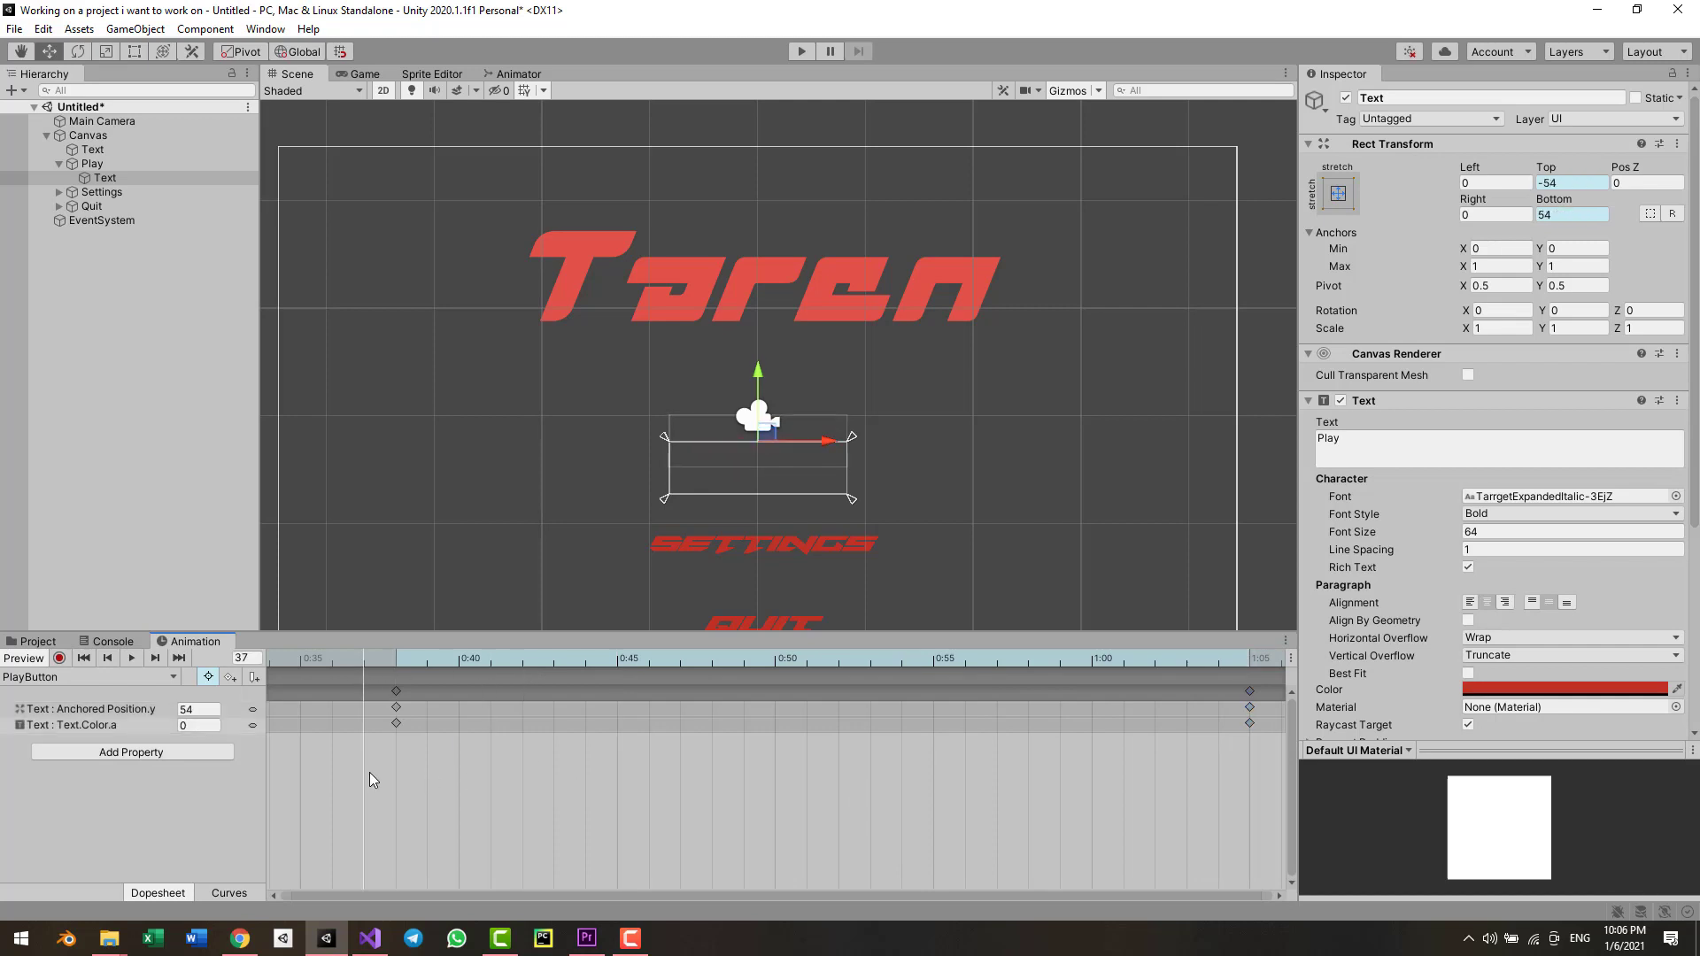
- Copy all PlayButton keyframes and create an animation clip named SettingsButton for the Settings button's text
left_click_drag(368, 765, 1284, 686)
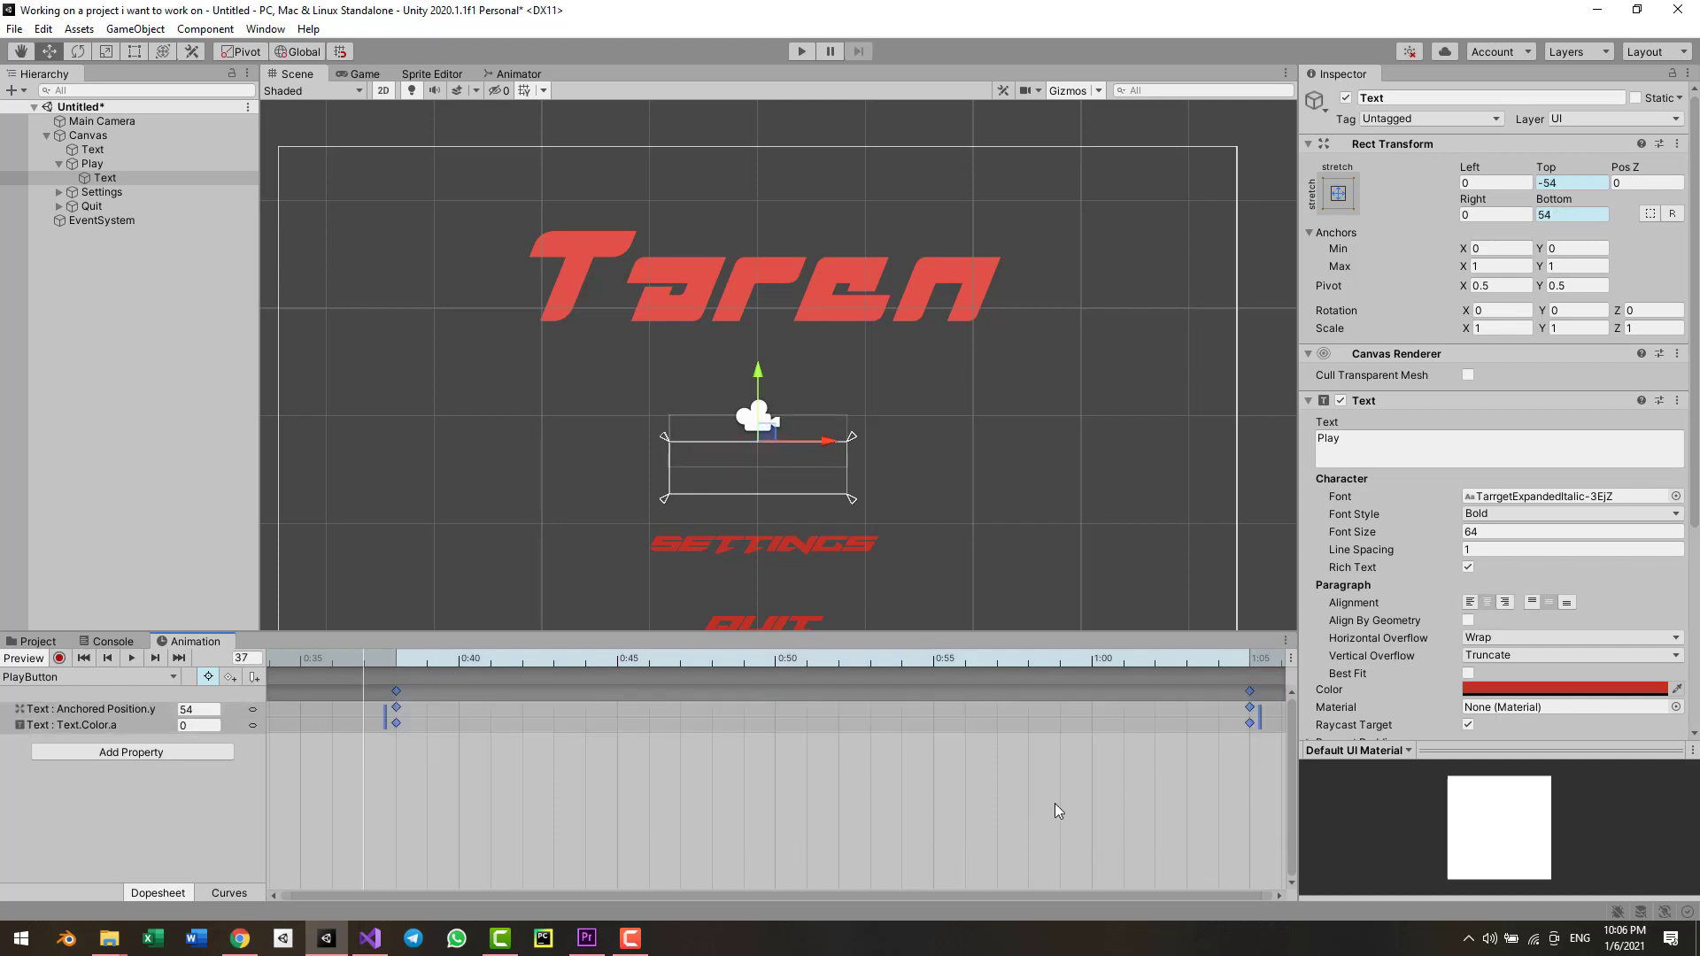
left_click(58, 191)
left_click(104, 206)
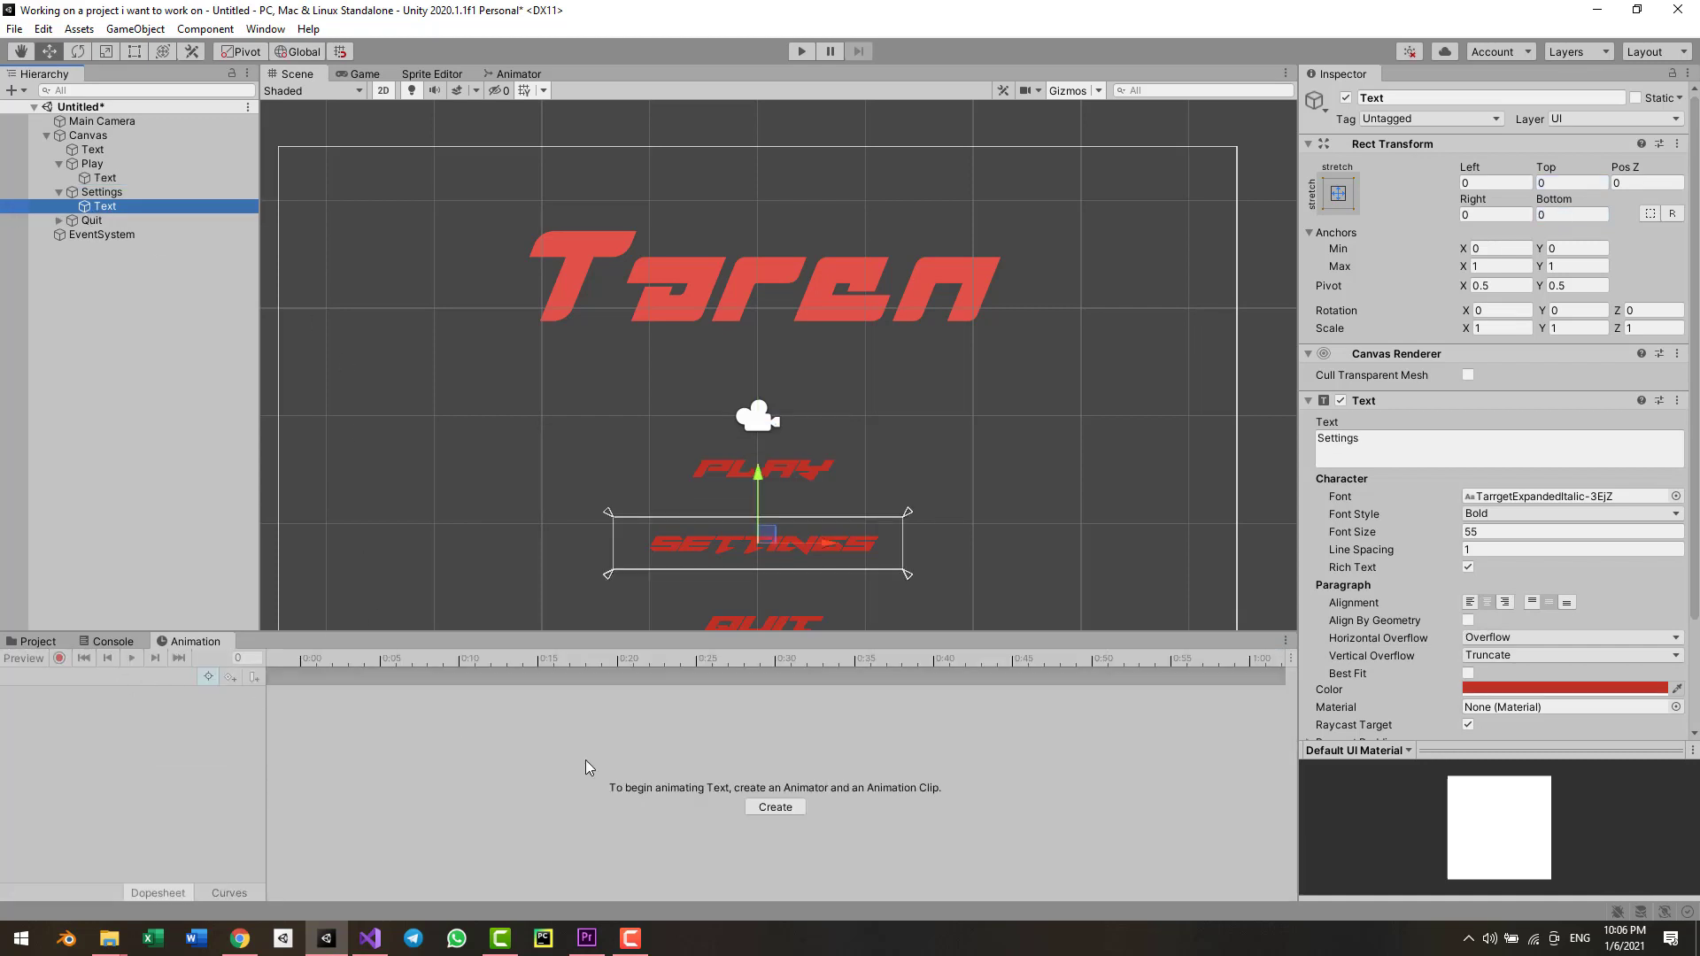
left_click(776, 807)
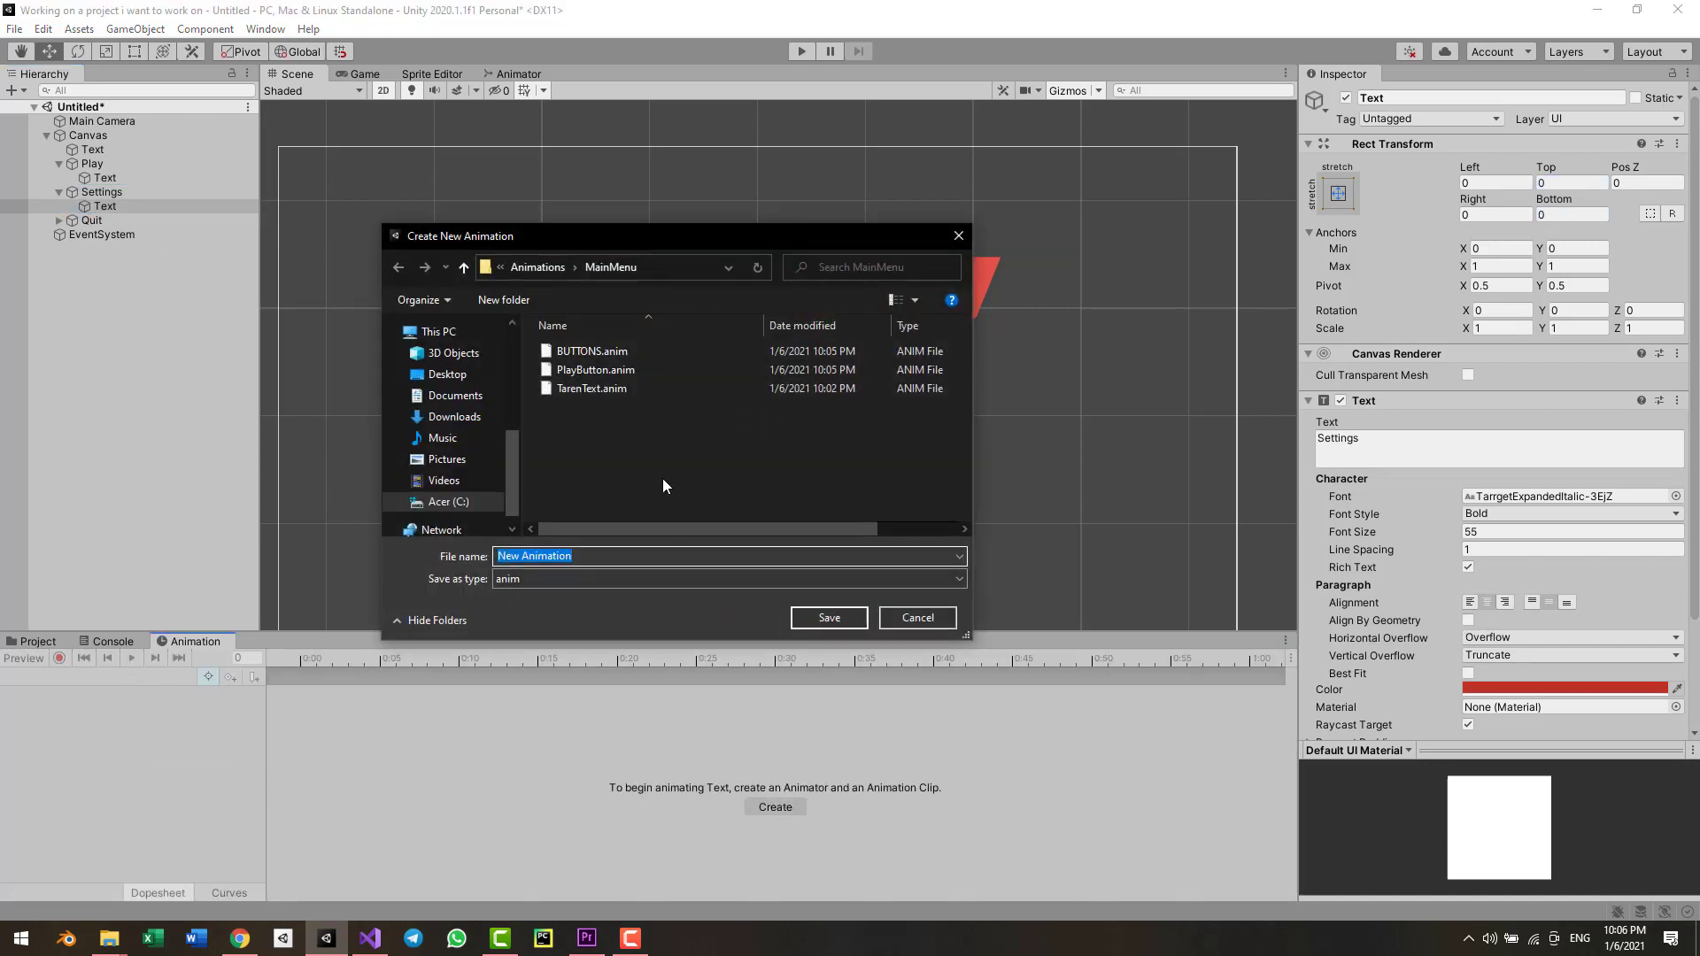
type("SettingsButton")
key("Return")
- Paste the copied keyframes into SettingsButton so the animation starts at about 0:45
left_click(1045, 664)
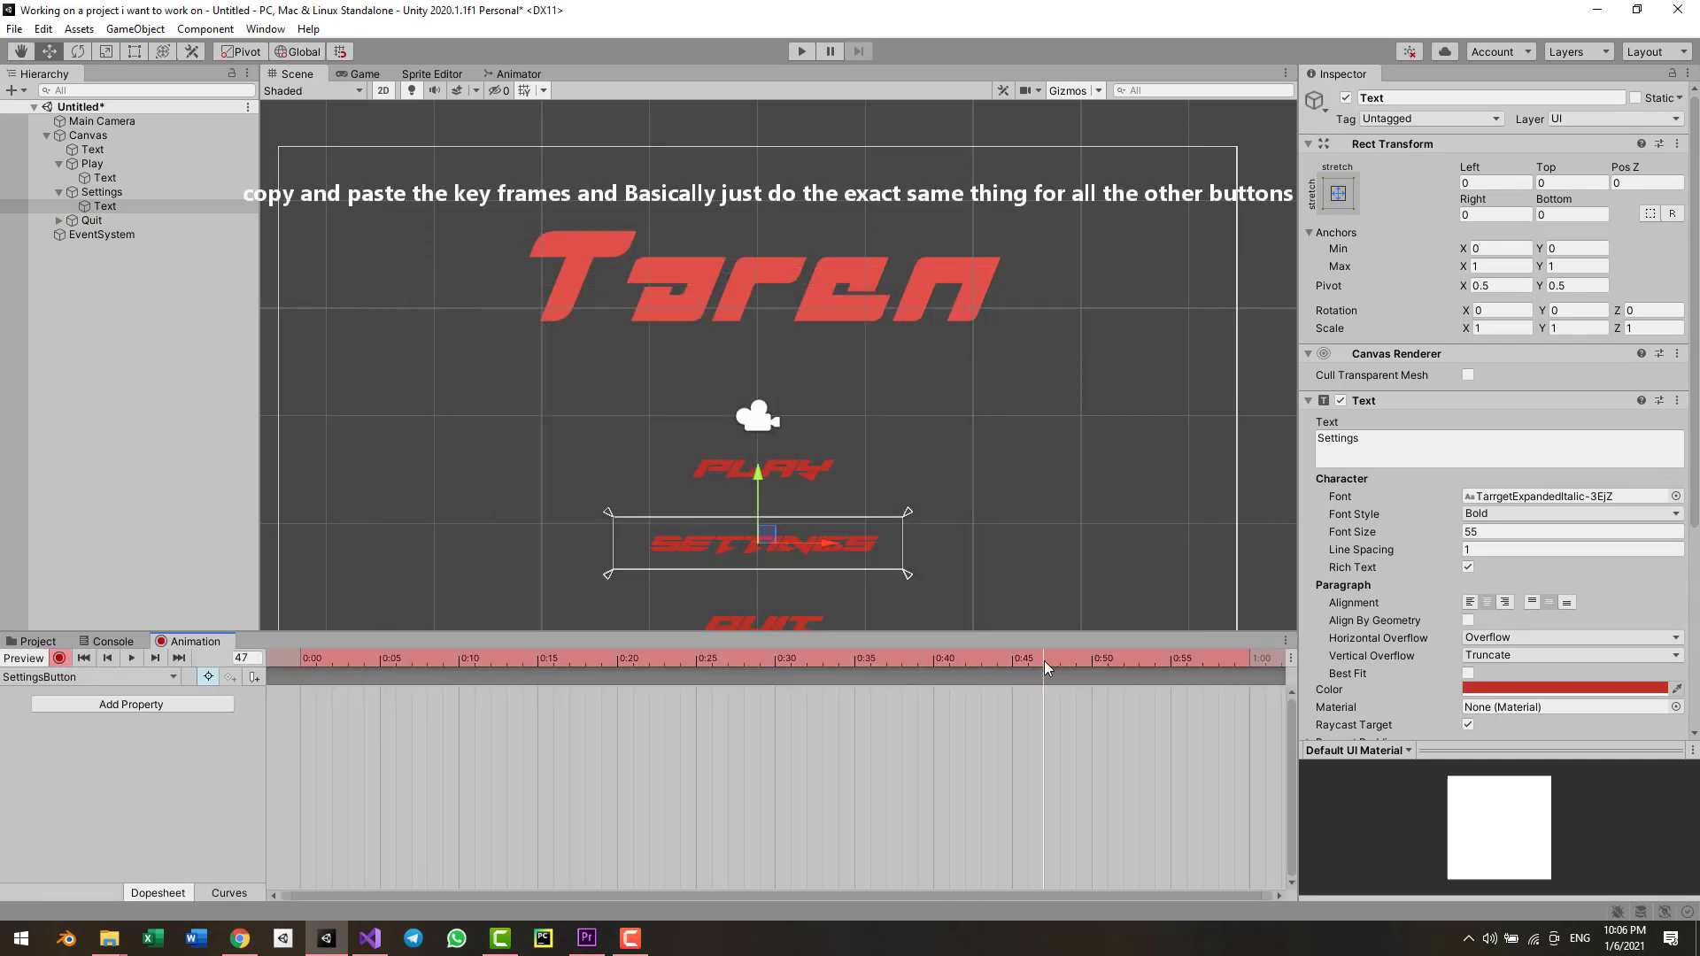
key("ctrl+v")
left_click_drag(1006, 699, 820, 700)
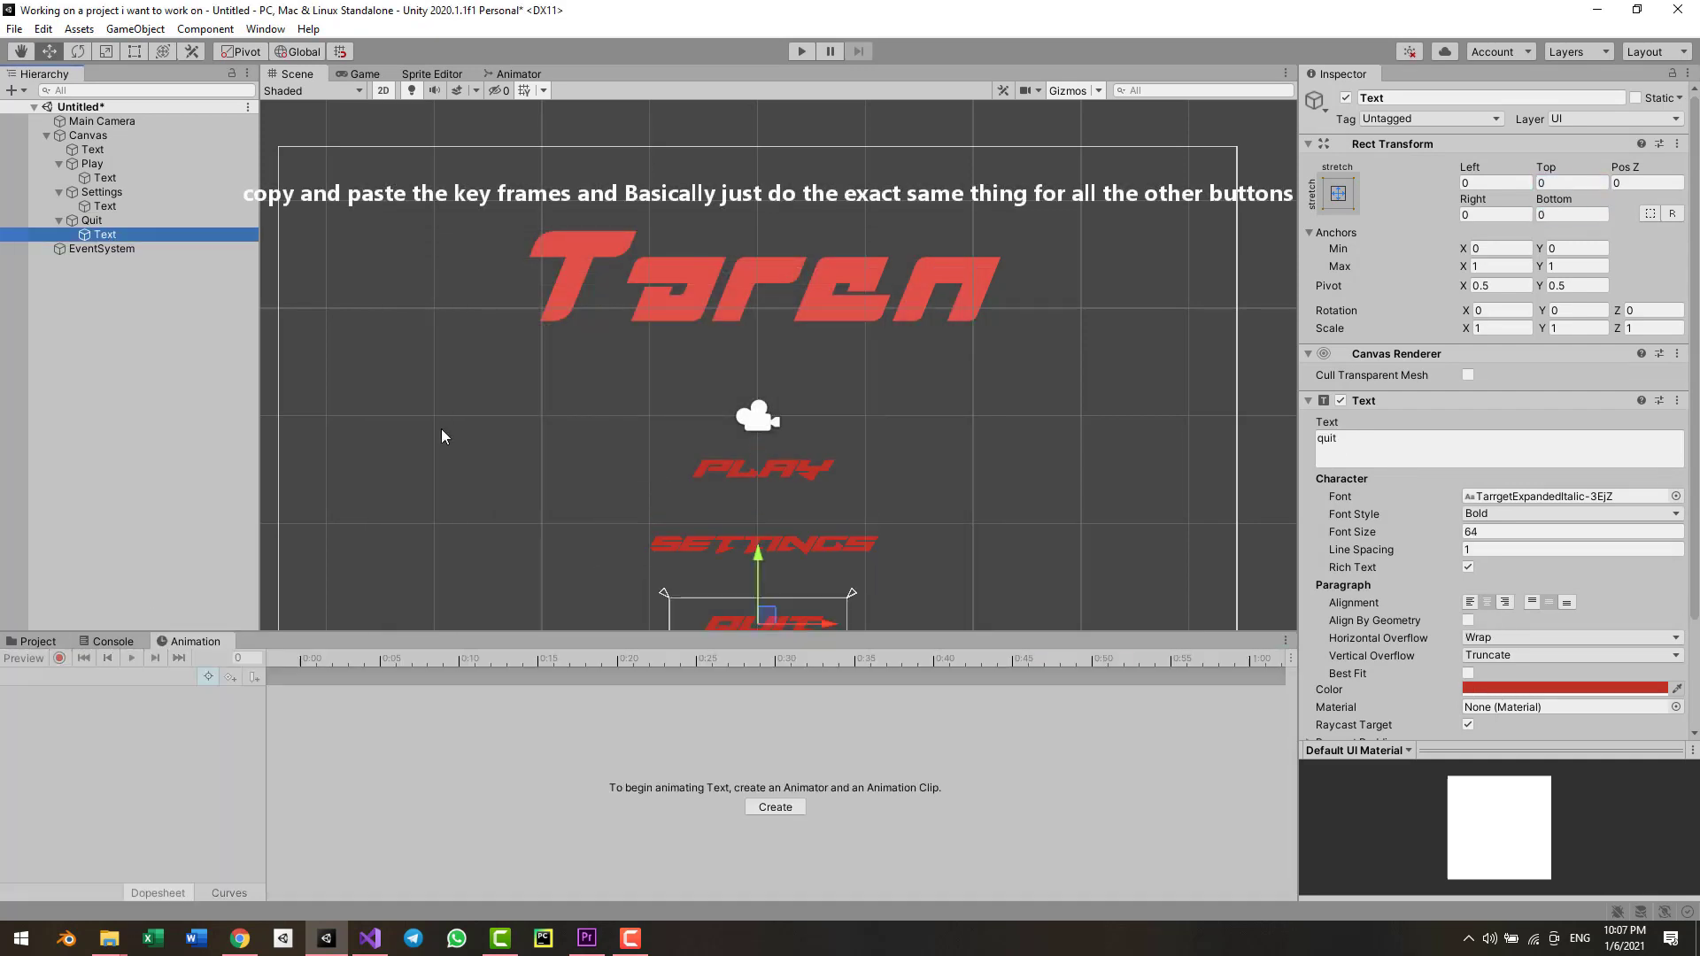
- Create an animation clip named QuitButton for the Quit button's text
left_click(775, 807)
type("QuitButton")
key("Return")
- Paste the copied keyframes into QuitButton at 0:50 and play-test the menu
left_click(1096, 660)
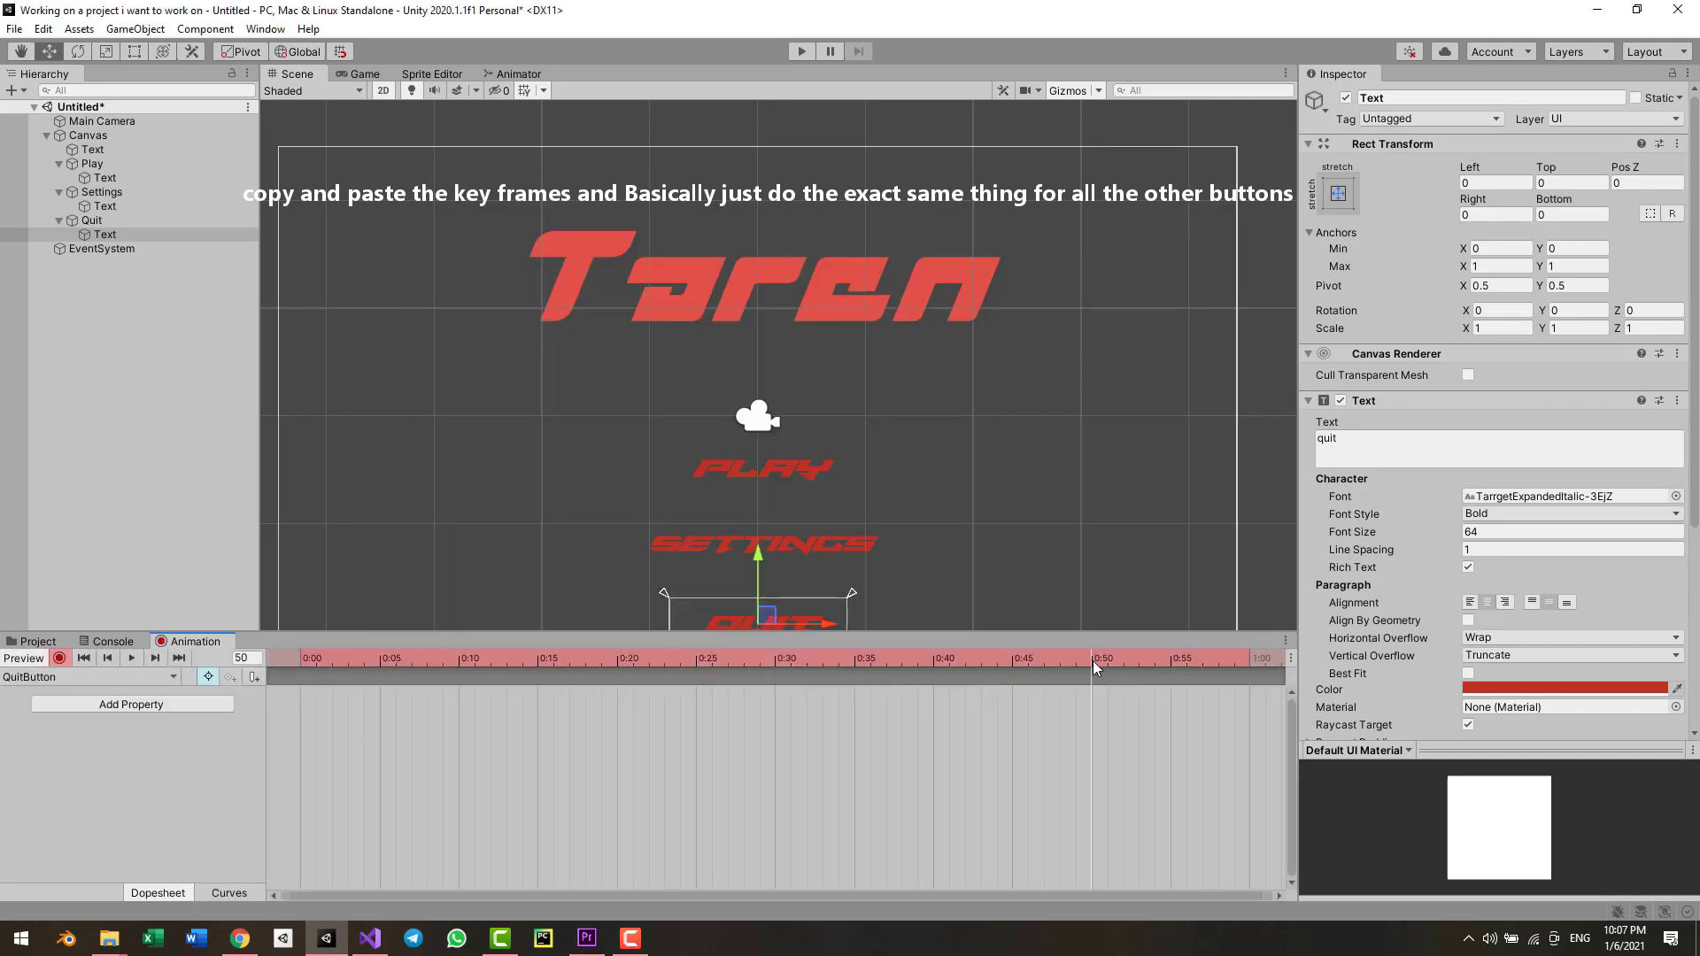
key("ctrl+v")
left_click(802, 51)
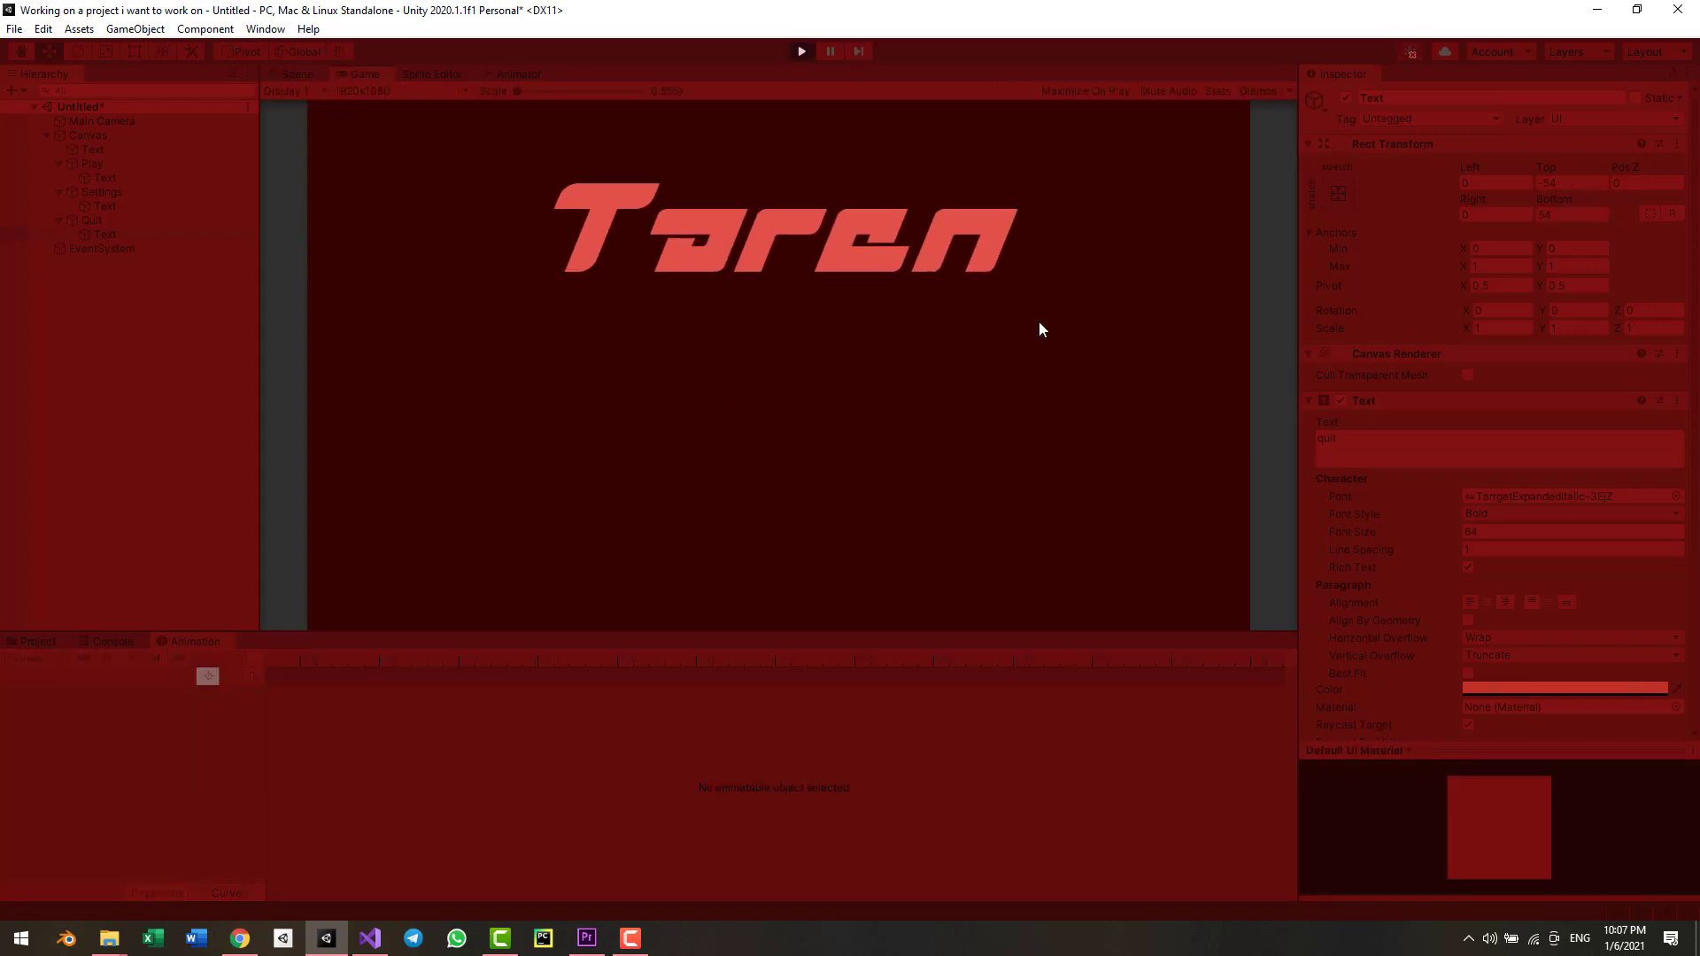
key("ctrl+p")
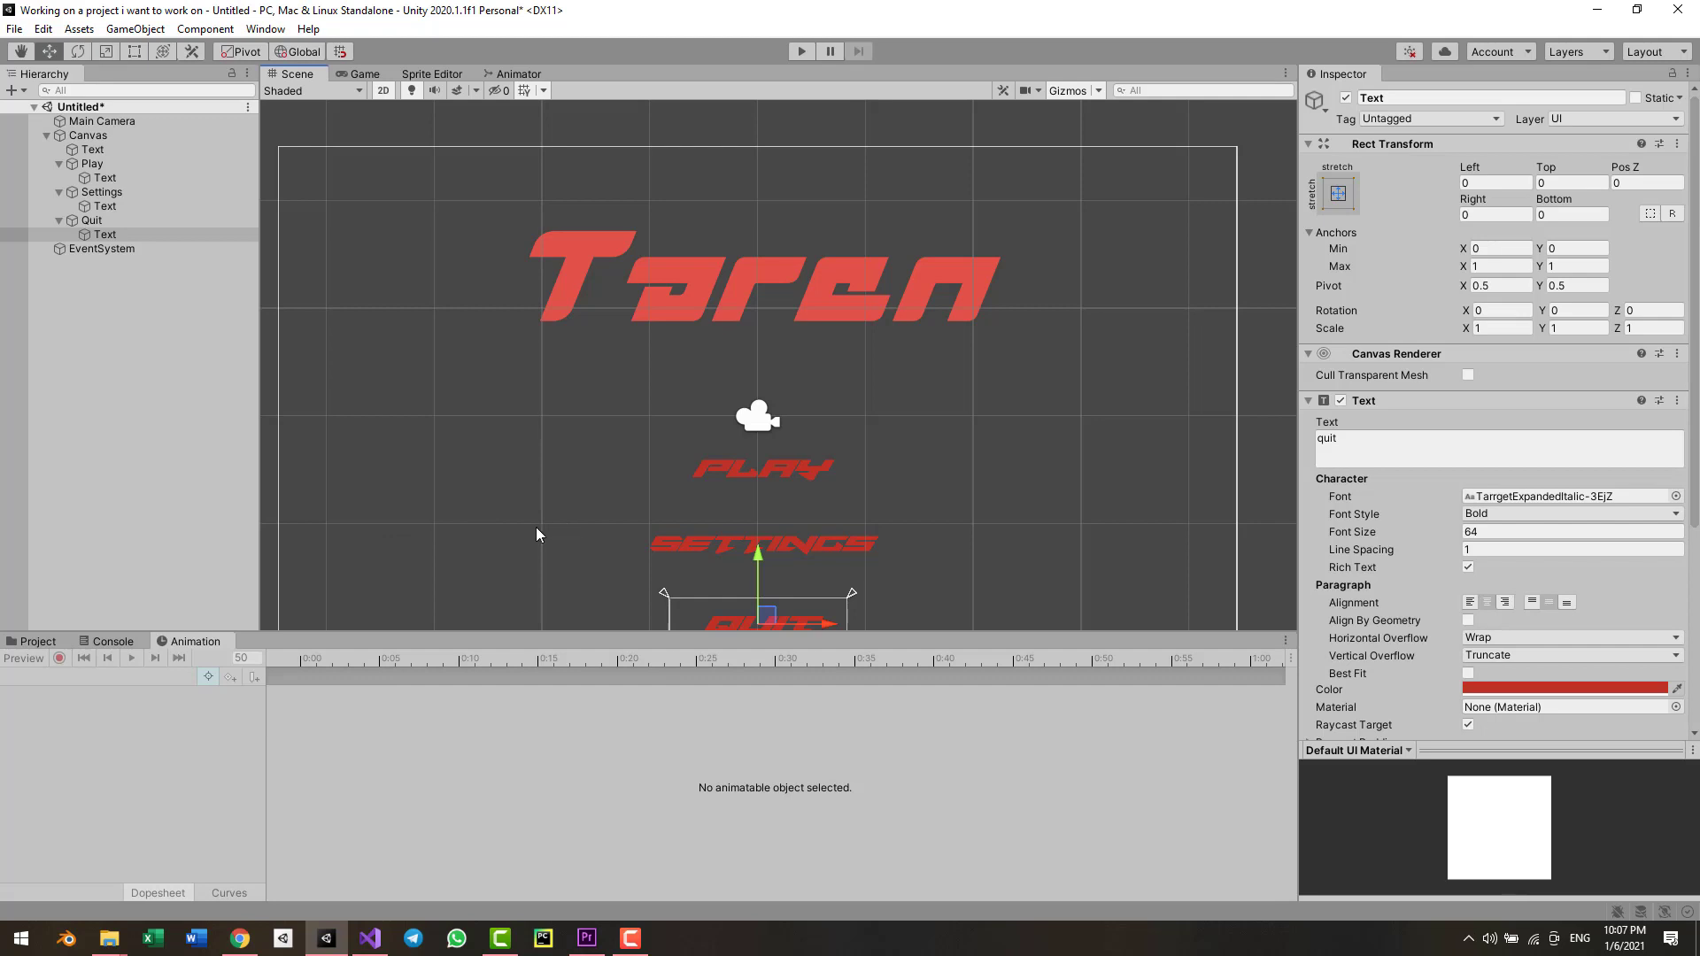
- Search the project assets for "play" and turn off Loop Time on the PlayButton animation clip
left_click(35, 623)
left_click(36, 641)
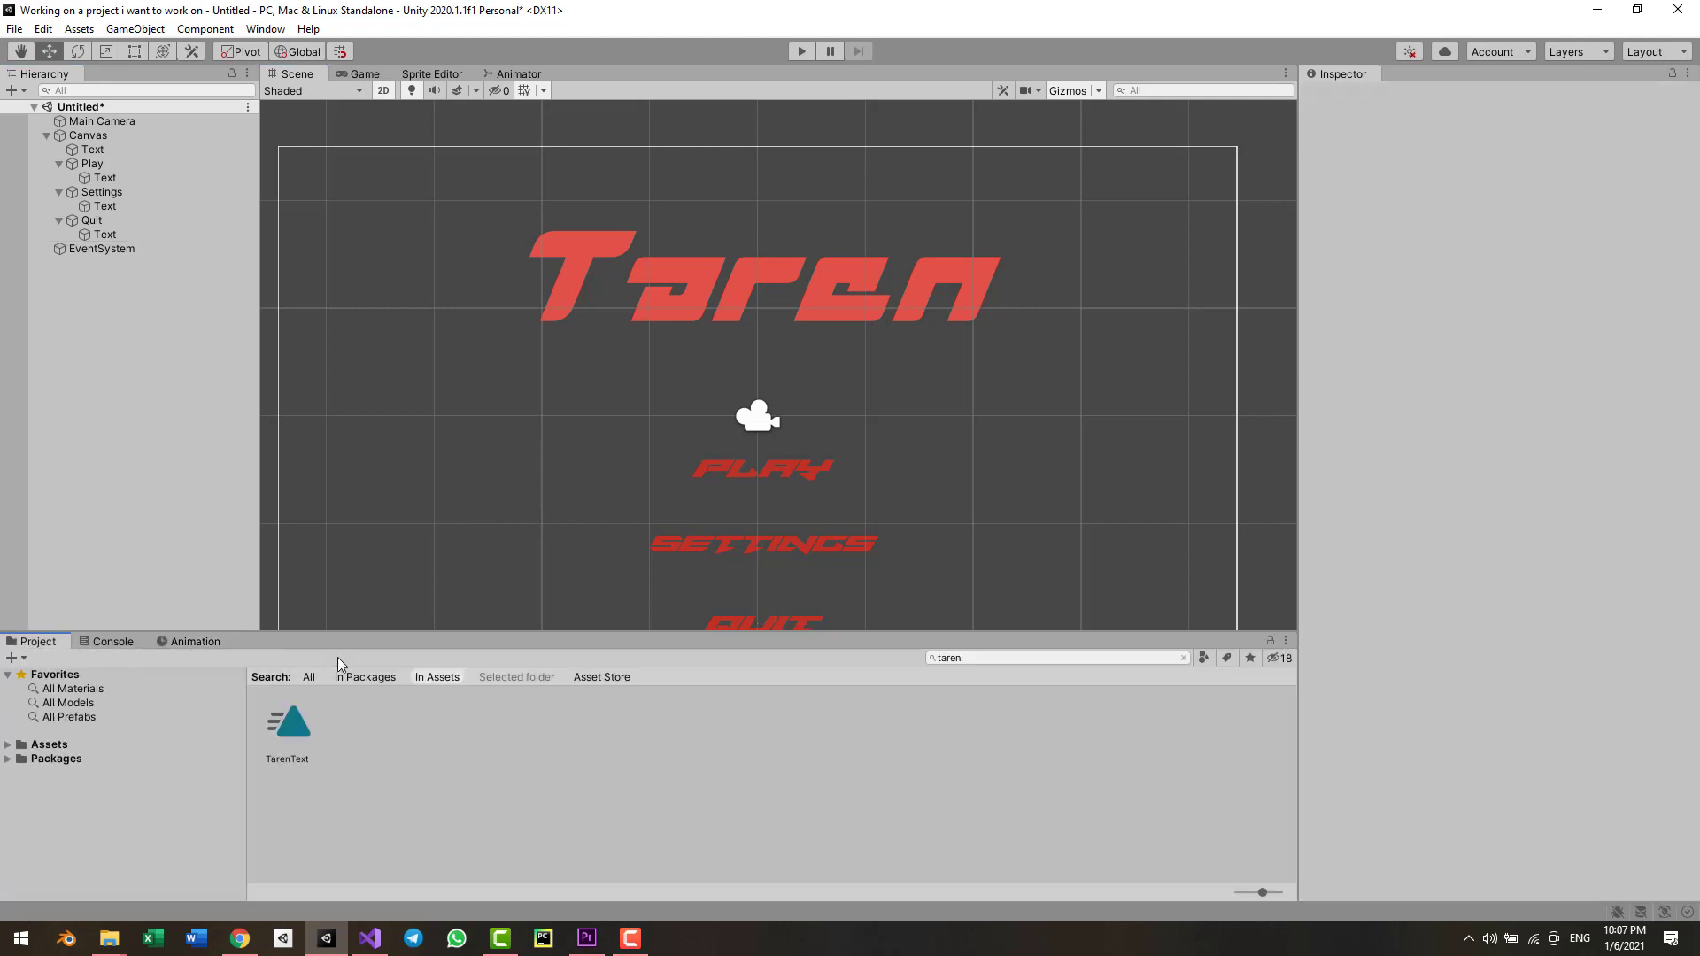
left_click(1040, 661)
left_click(1031, 658)
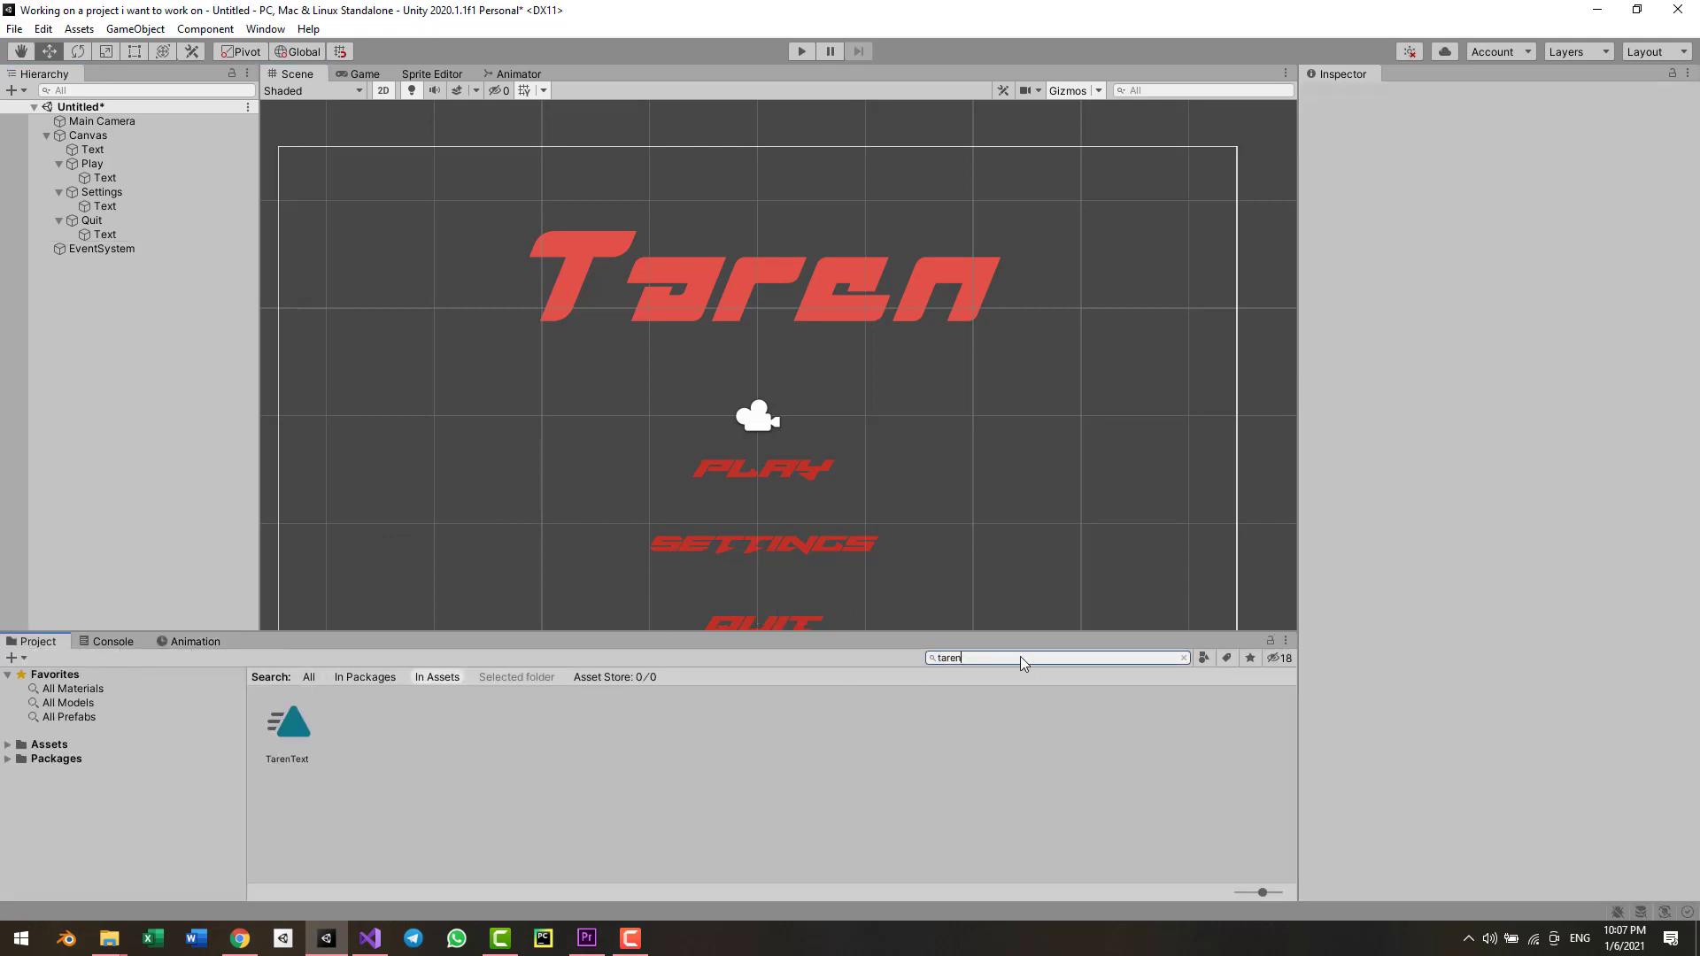
double_click(1022, 658)
type("play")
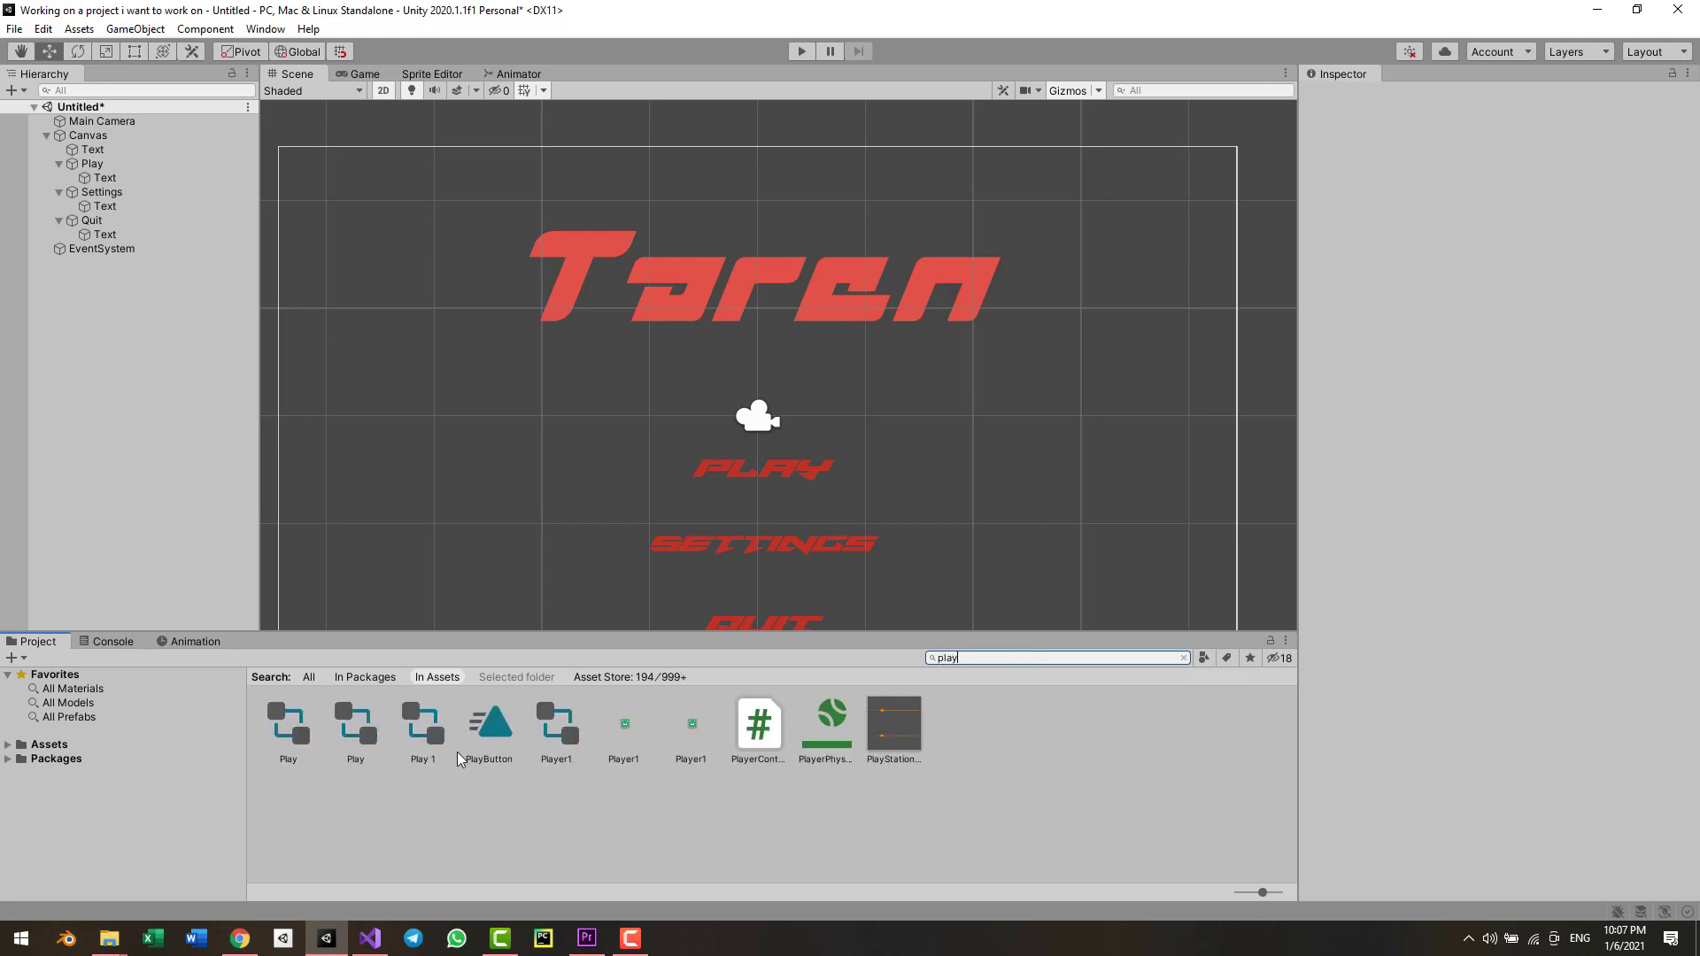
left_click(481, 743)
left_click(1468, 156)
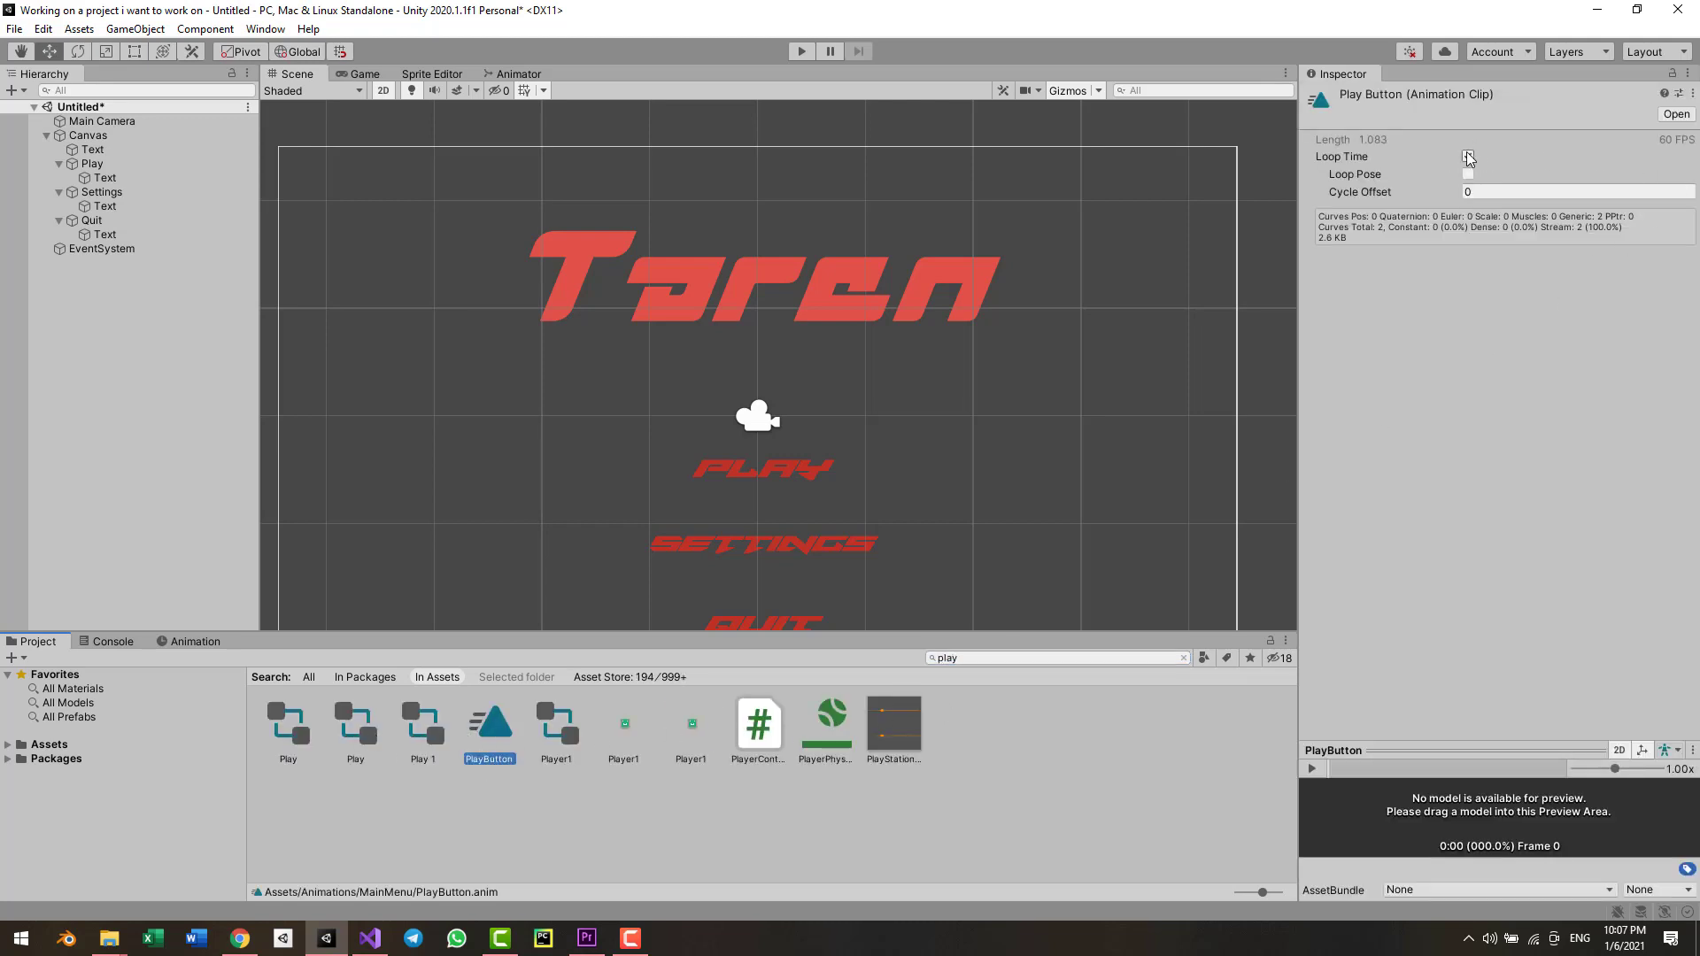
- Search the assets for "settings" and turn off Loop Time on the SettingsButton animation clip
left_click(1101, 658)
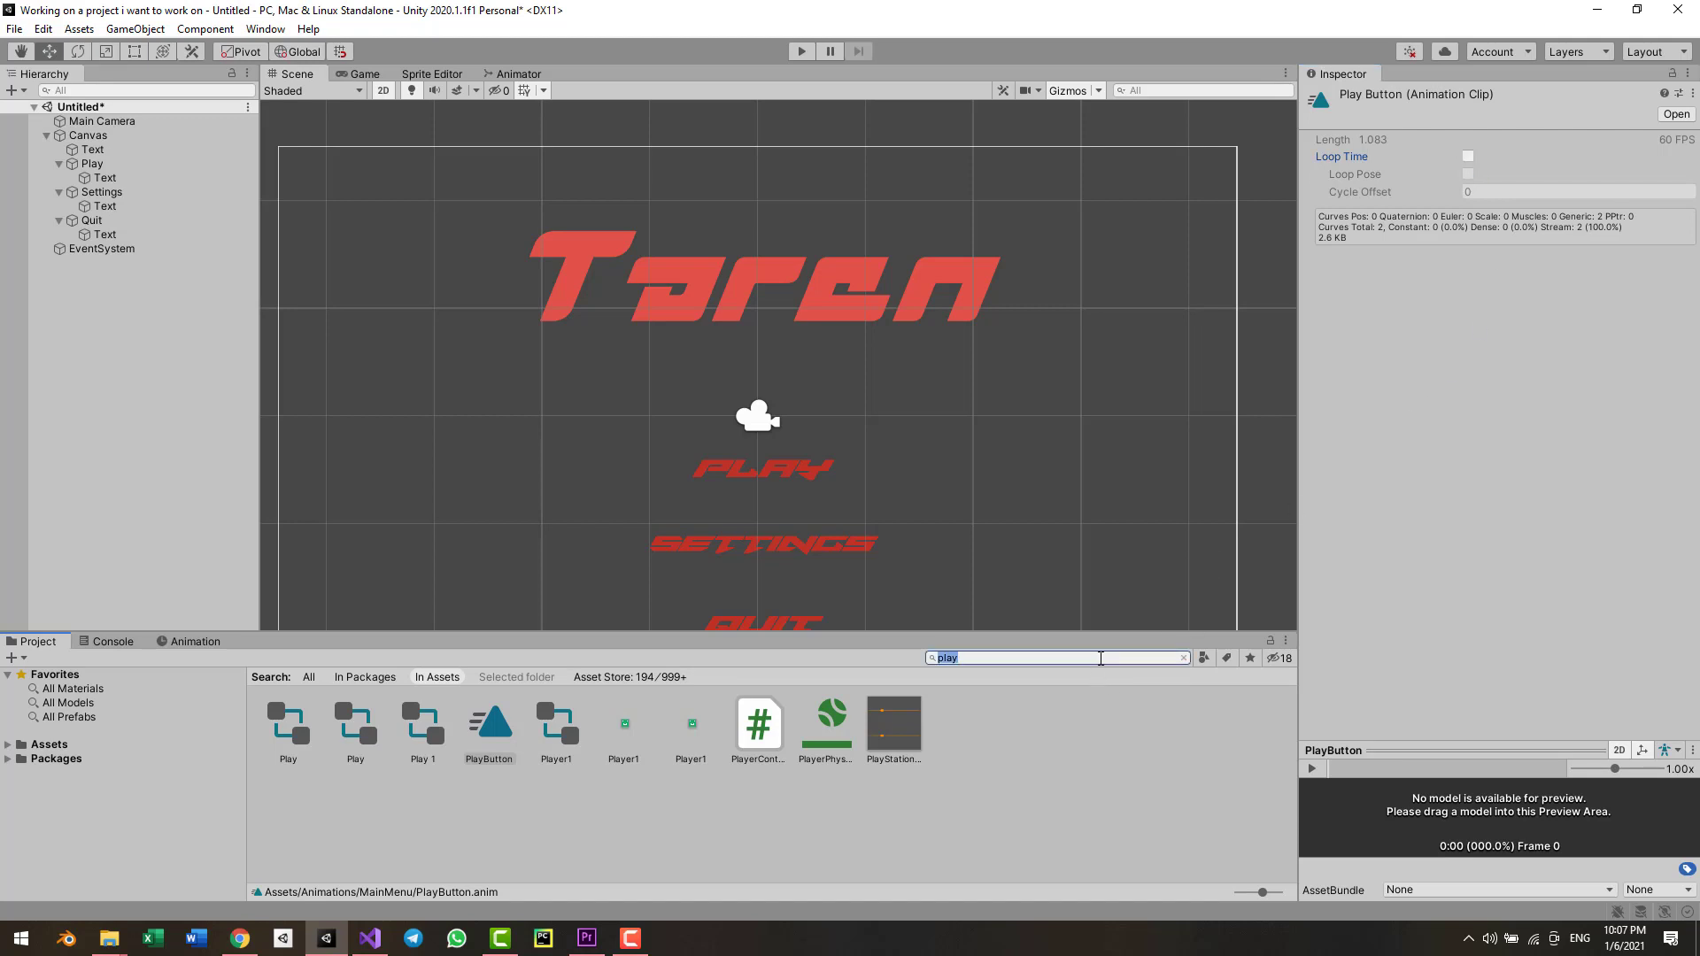
type("settings")
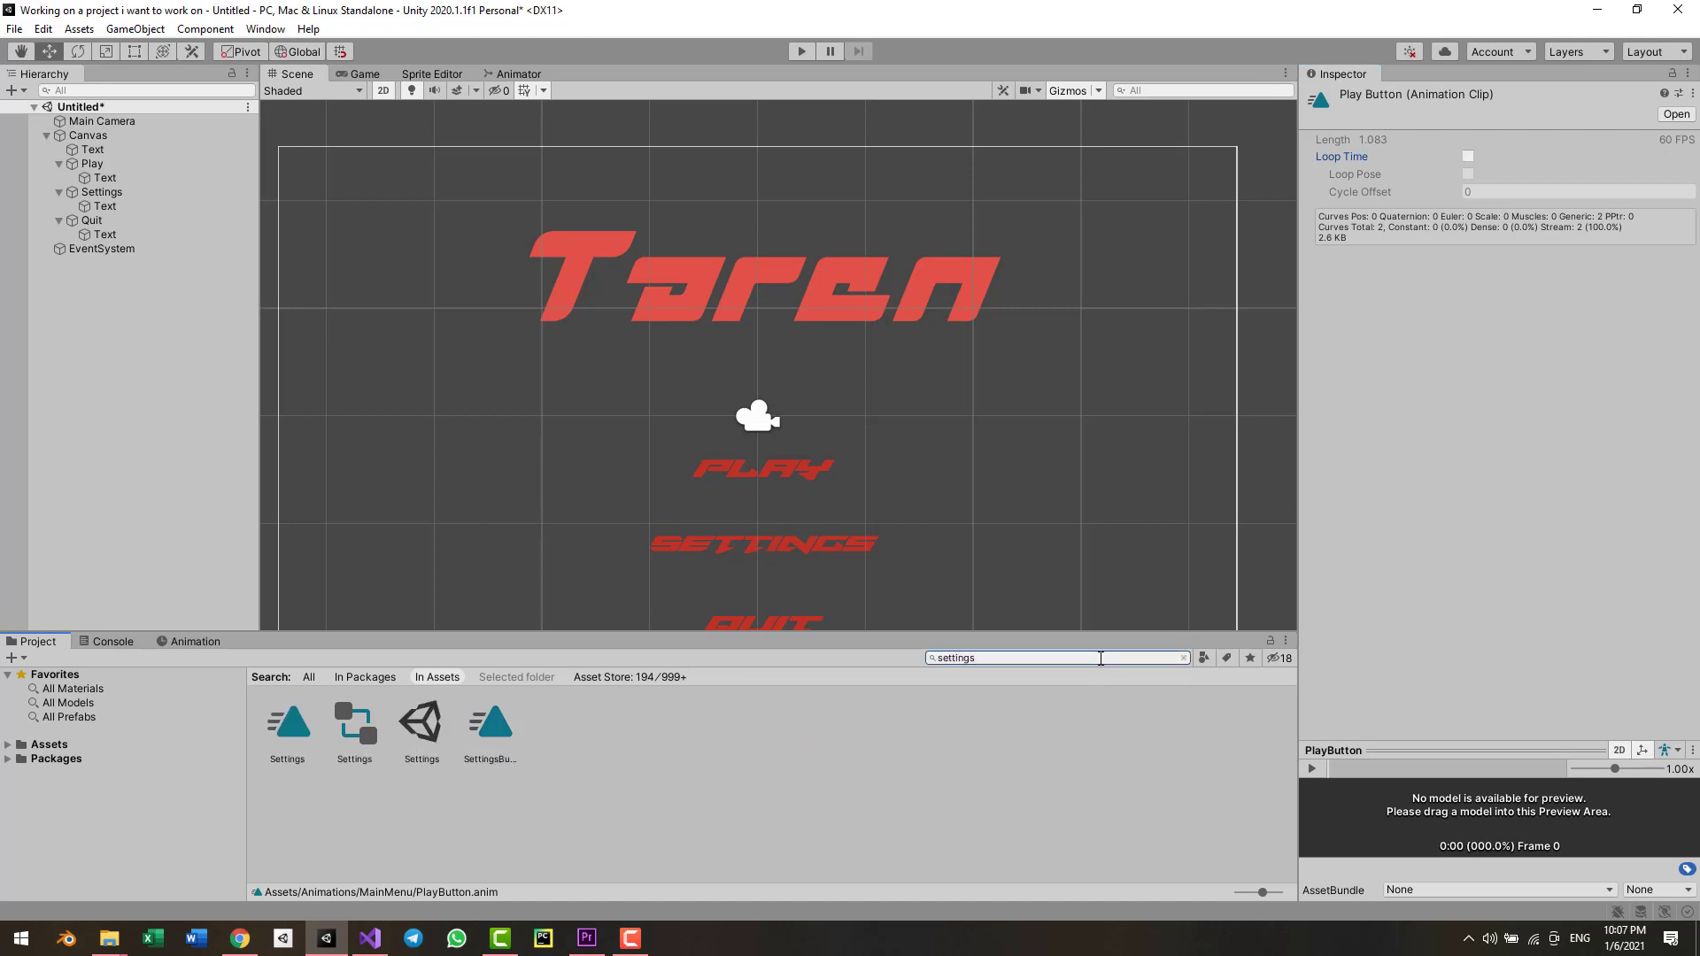
left_click(487, 728)
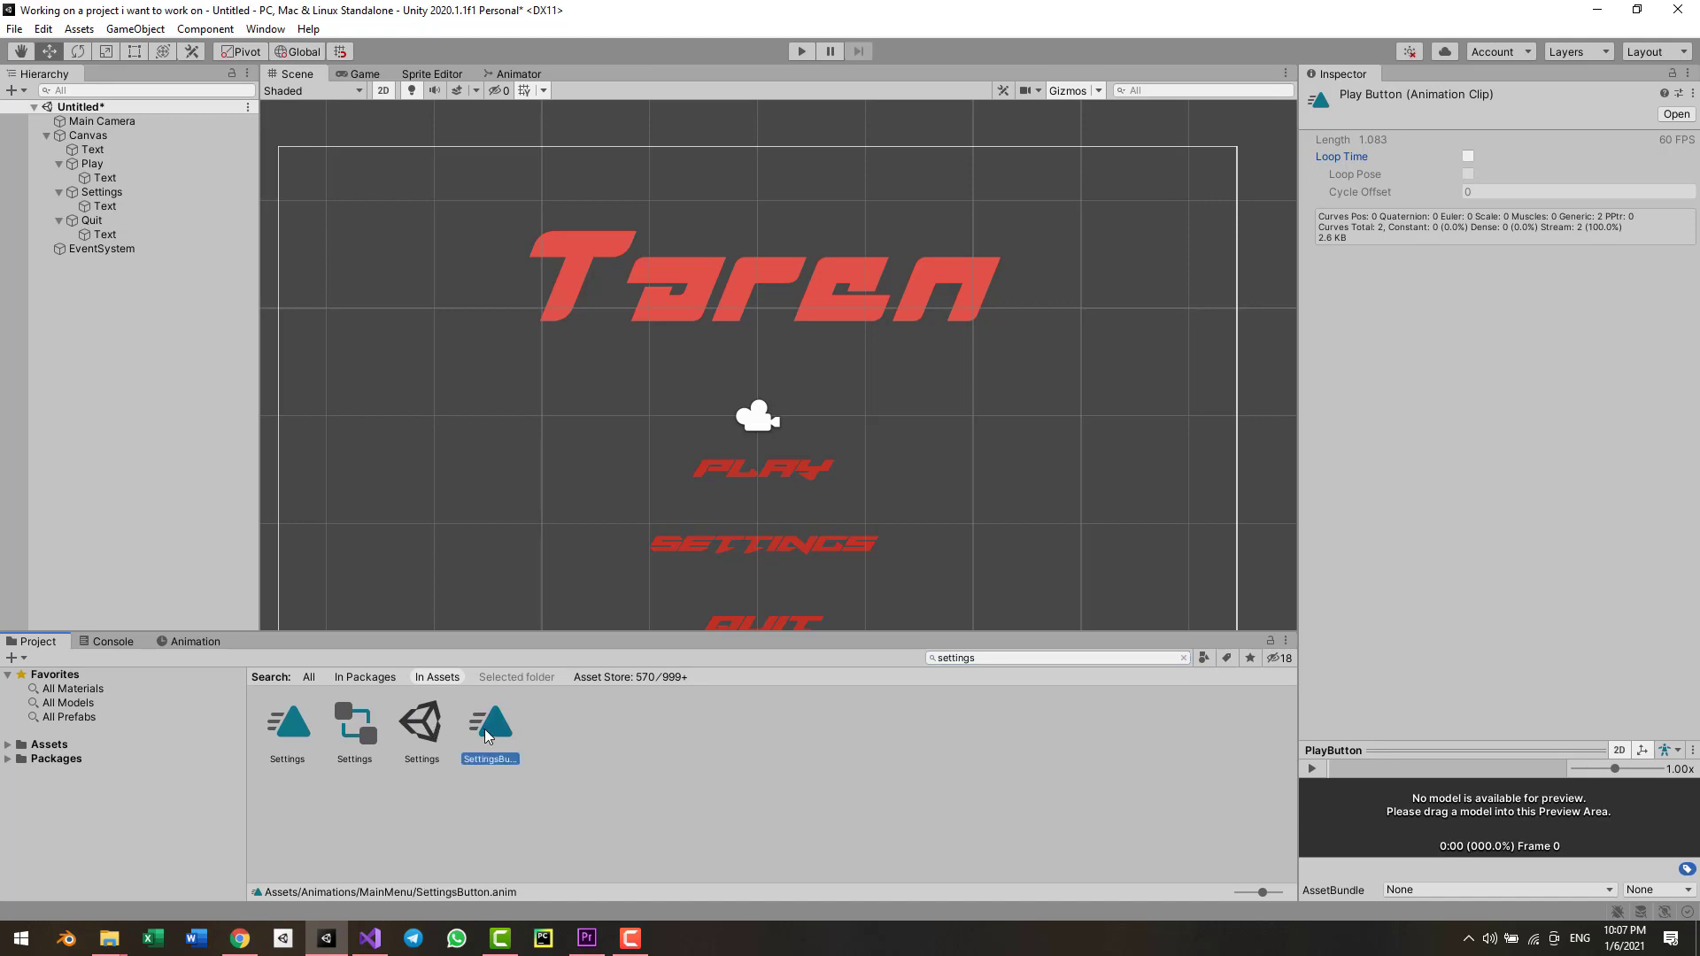
left_click(1468, 156)
- Search the assets for "quit" and turn off Loop Time on the QuitButton animation clip
left_click(1081, 658)
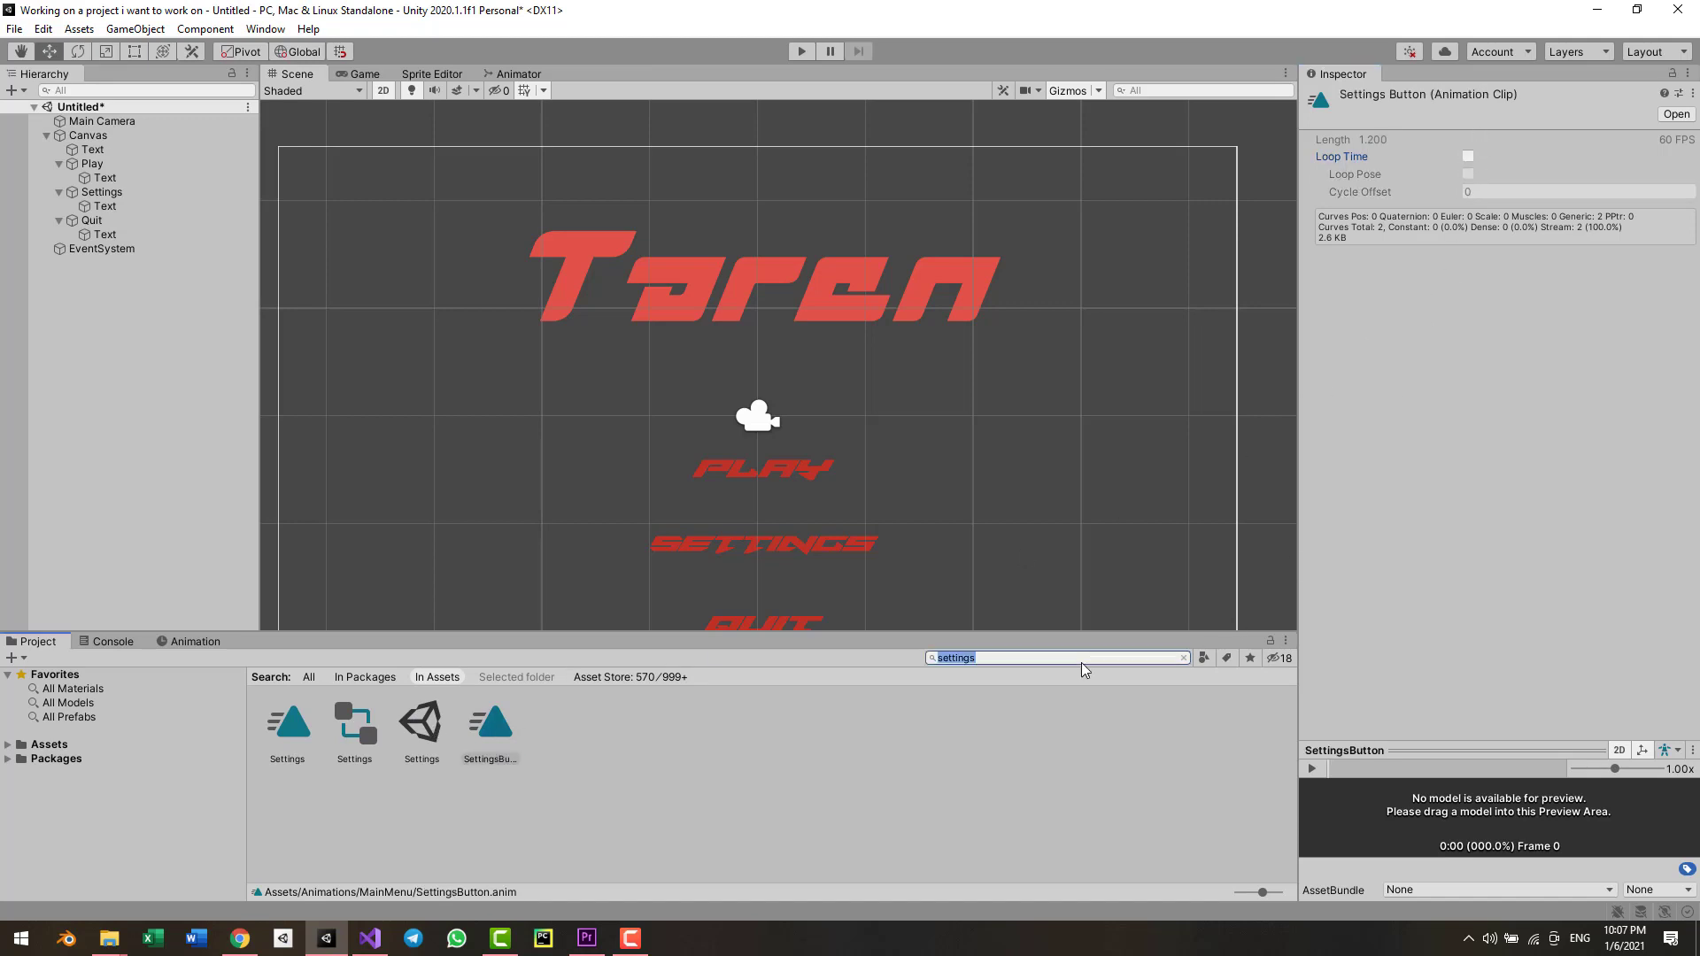
type("quit")
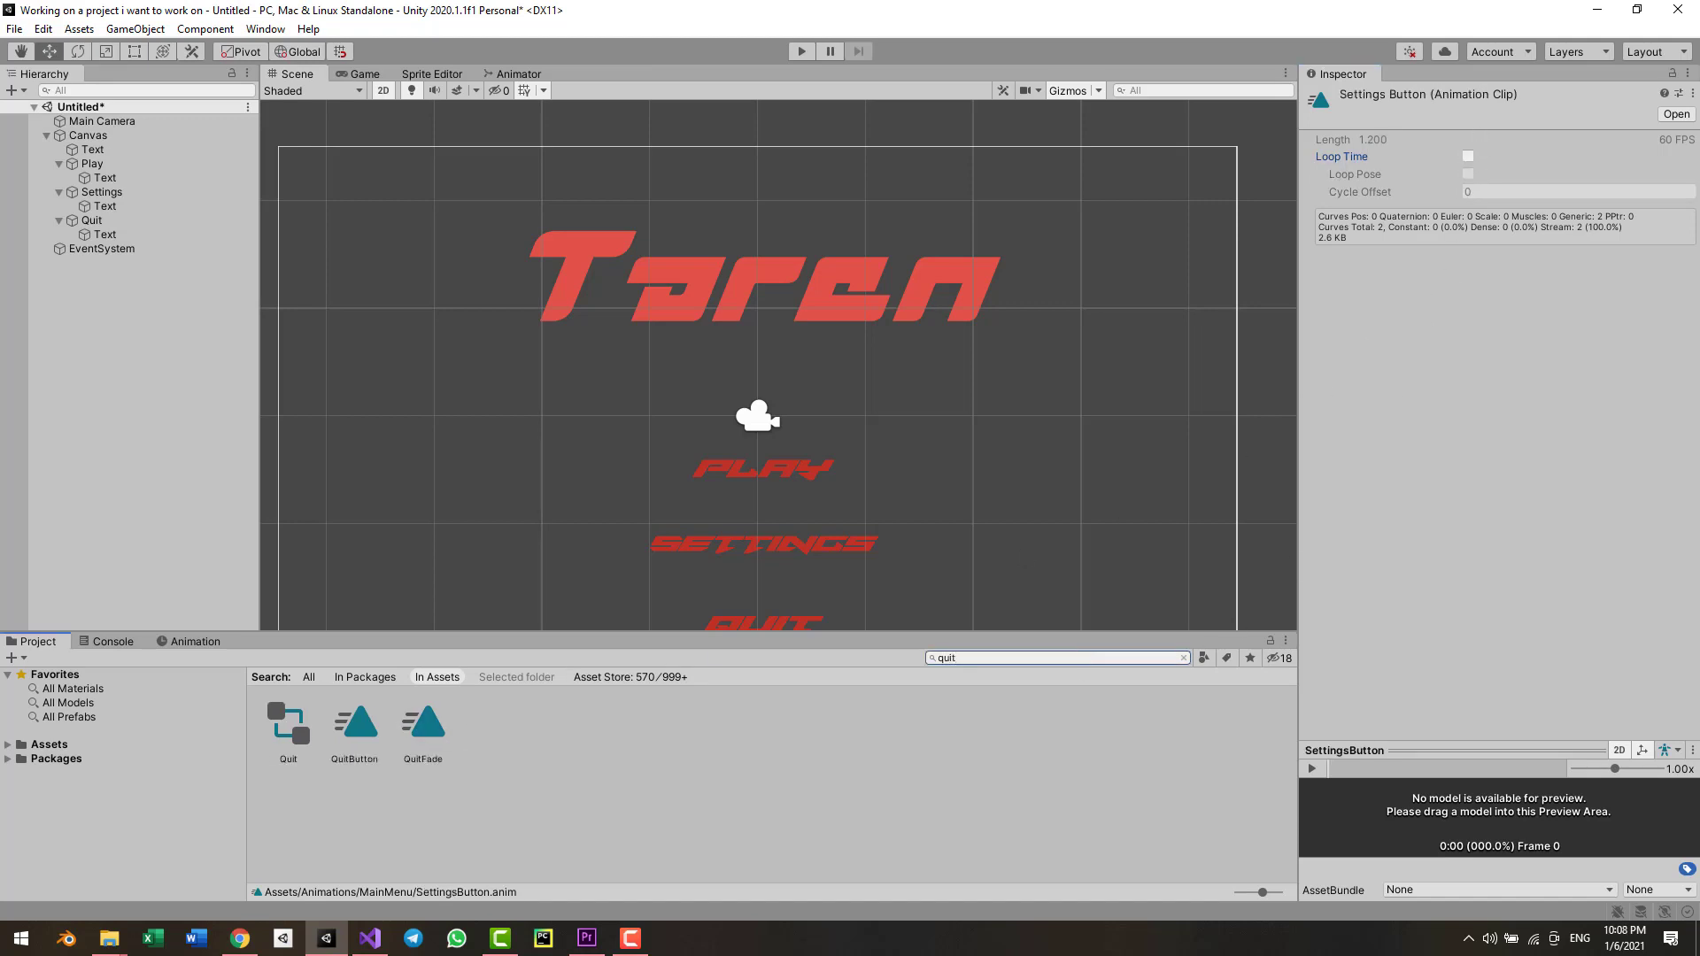
left_click(362, 740)
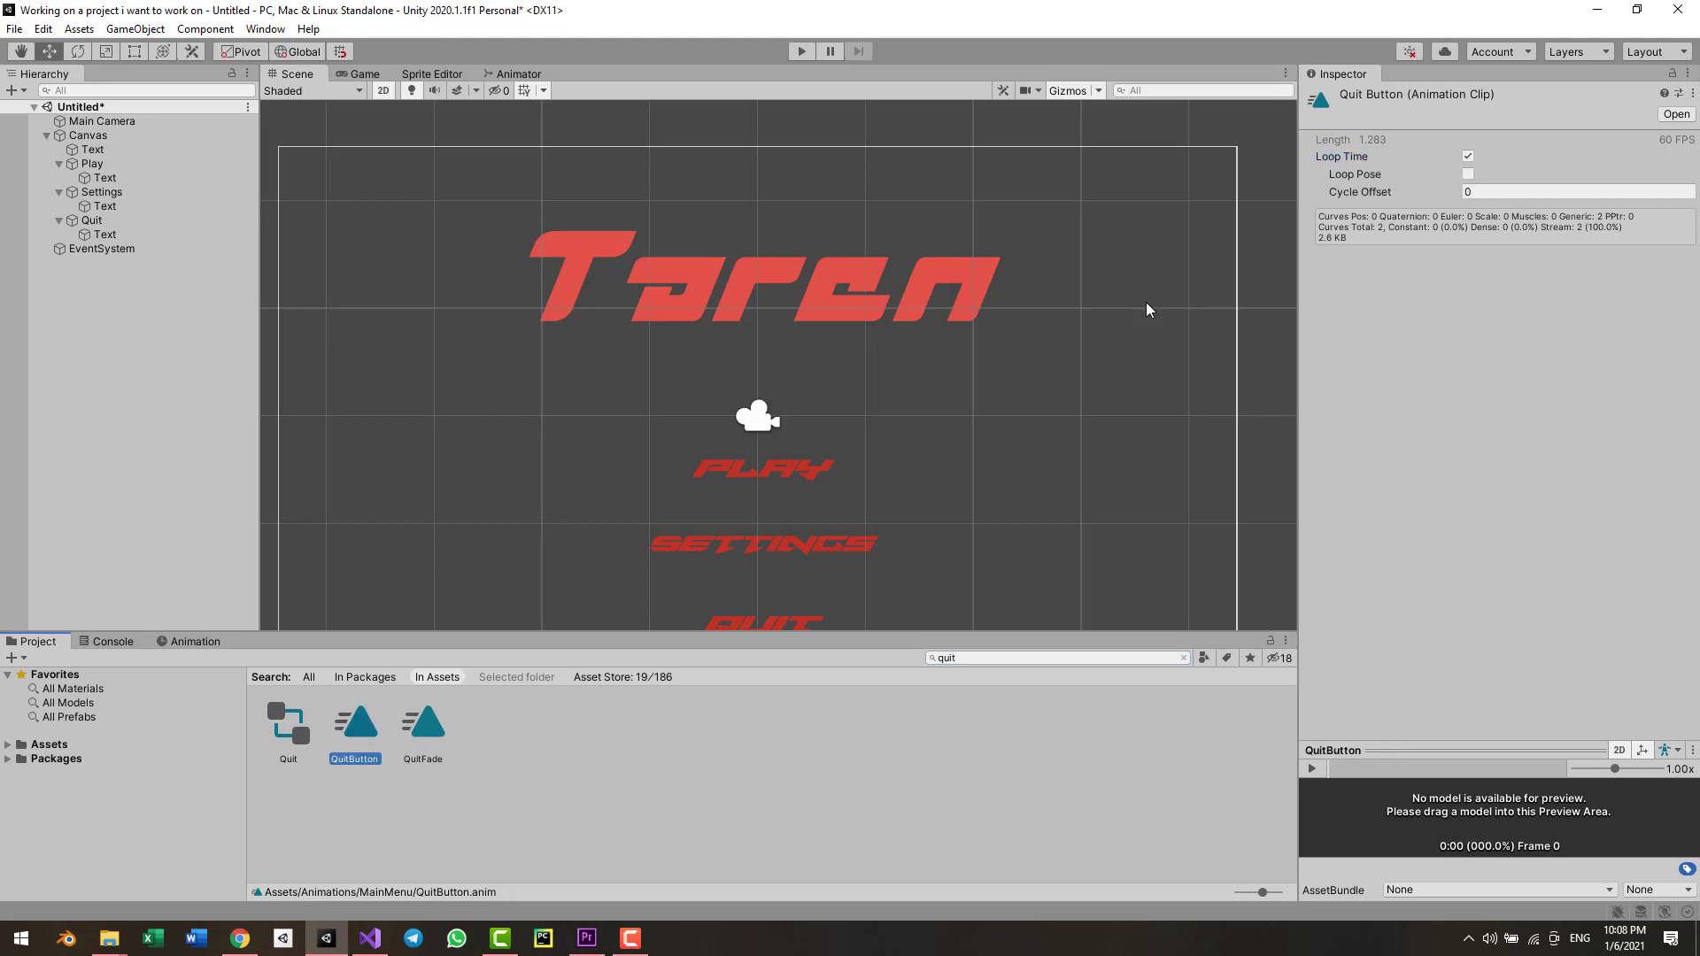
left_click(289, 742)
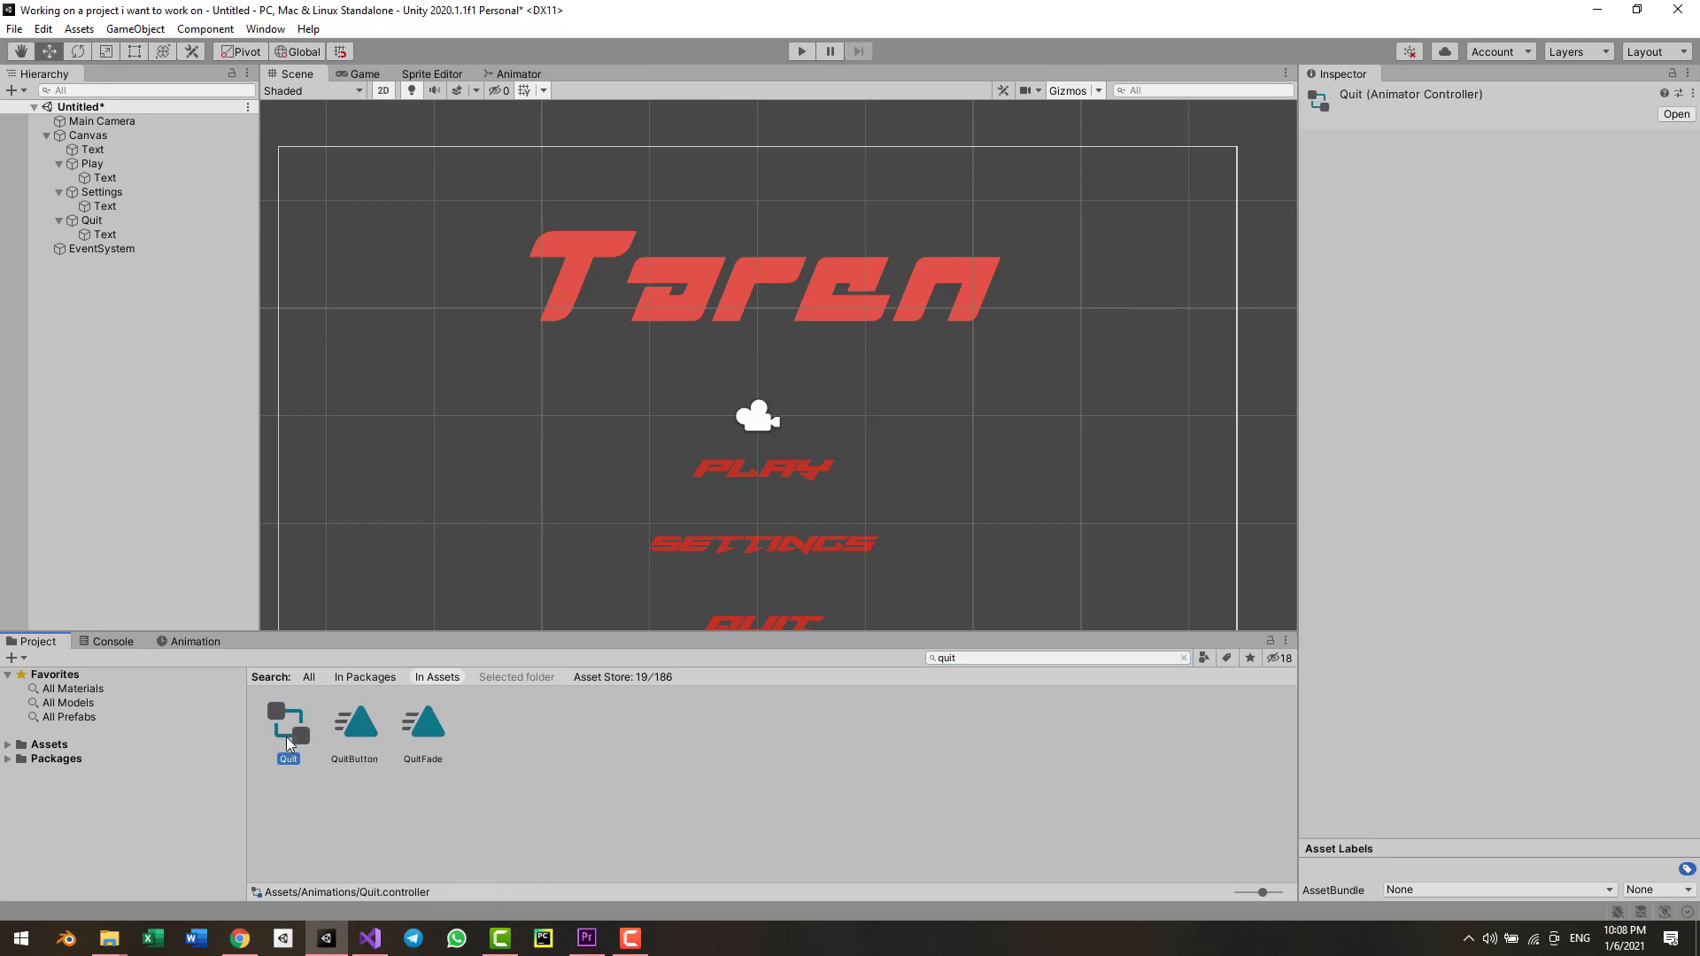
left_click(353, 735)
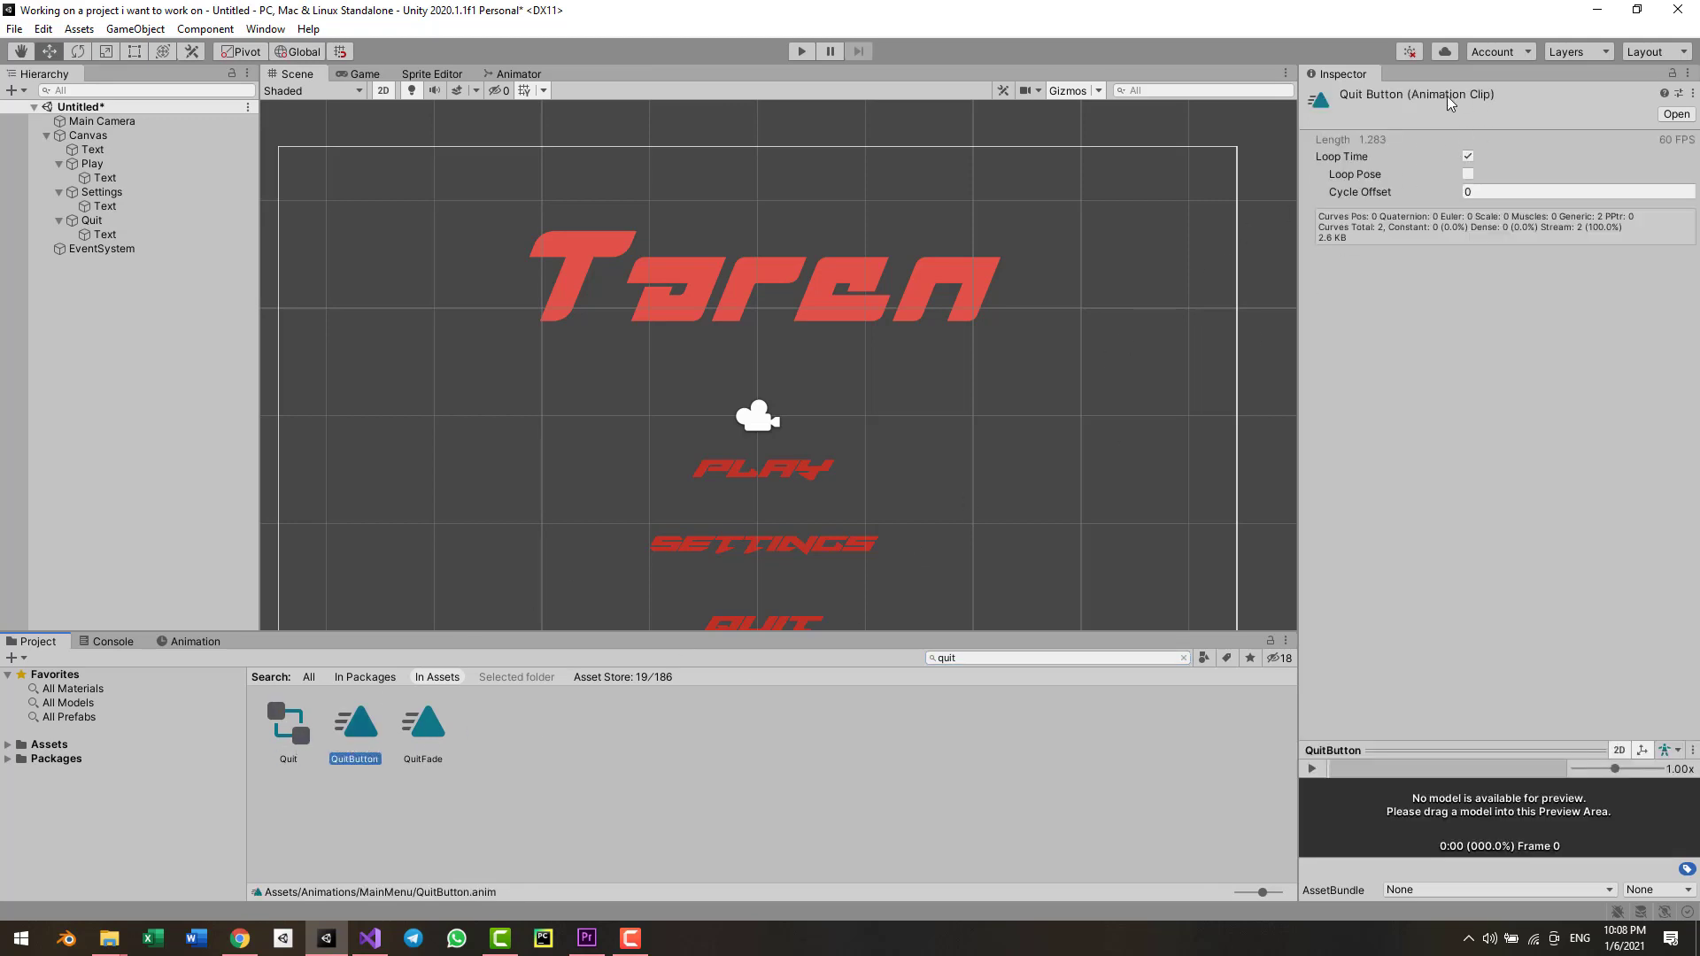
left_click(1468, 156)
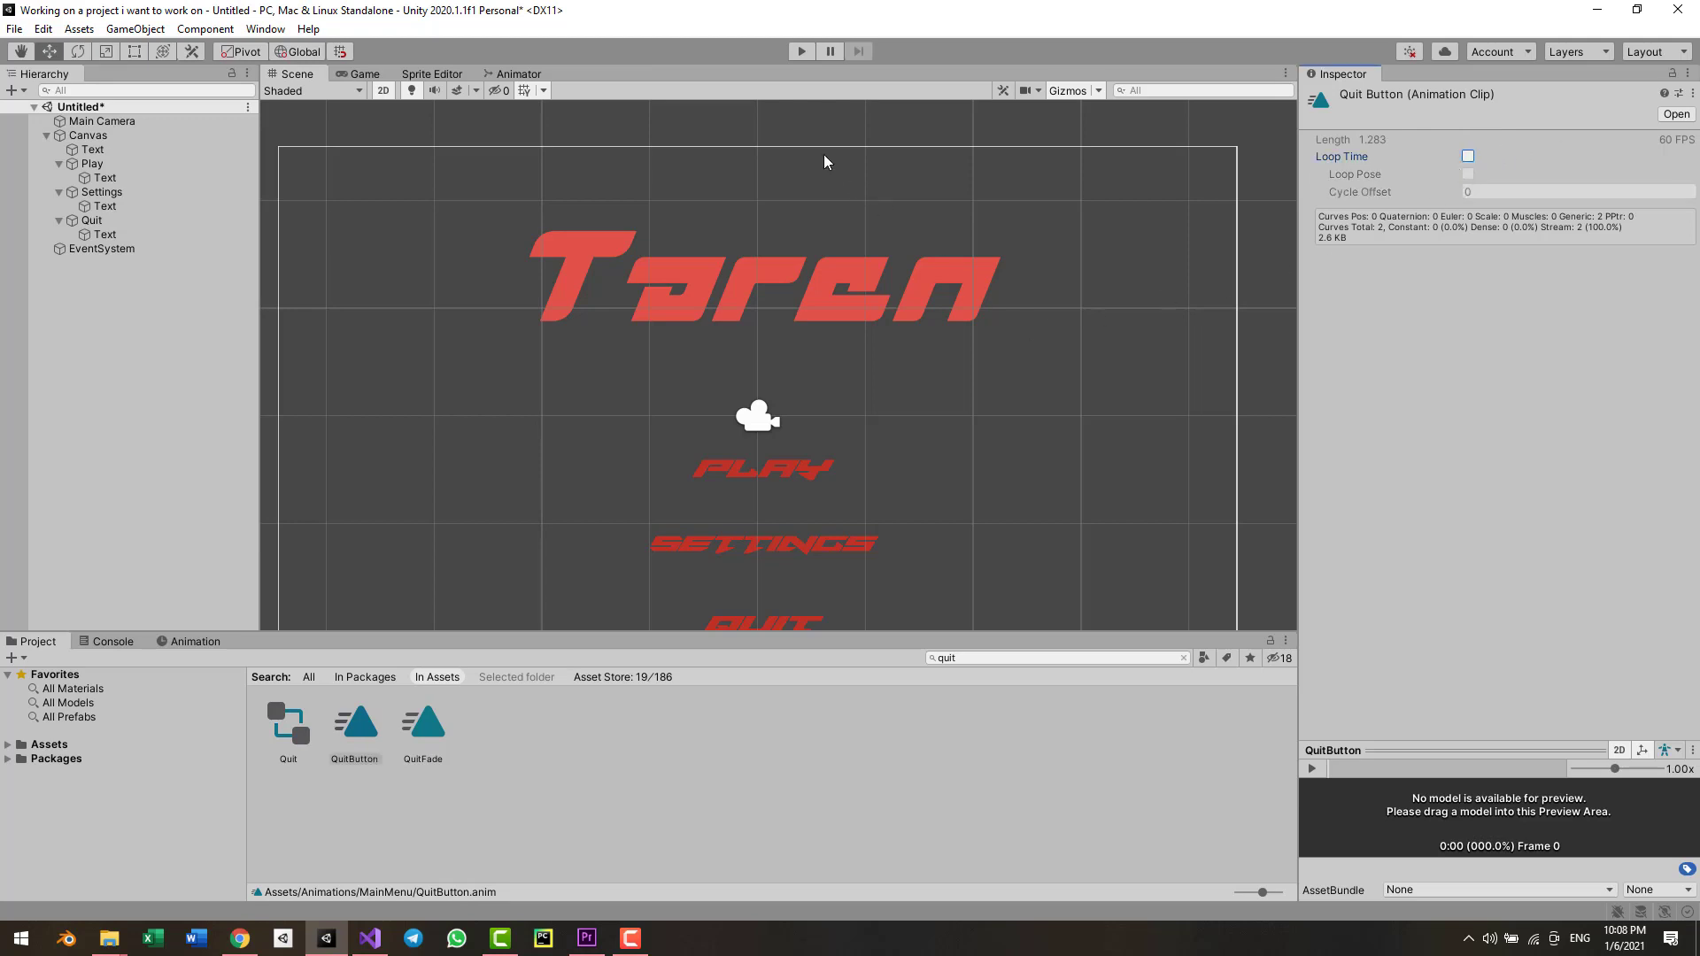
- Play-test the menu to check how the button animations run with looping off
left_click(800, 52)
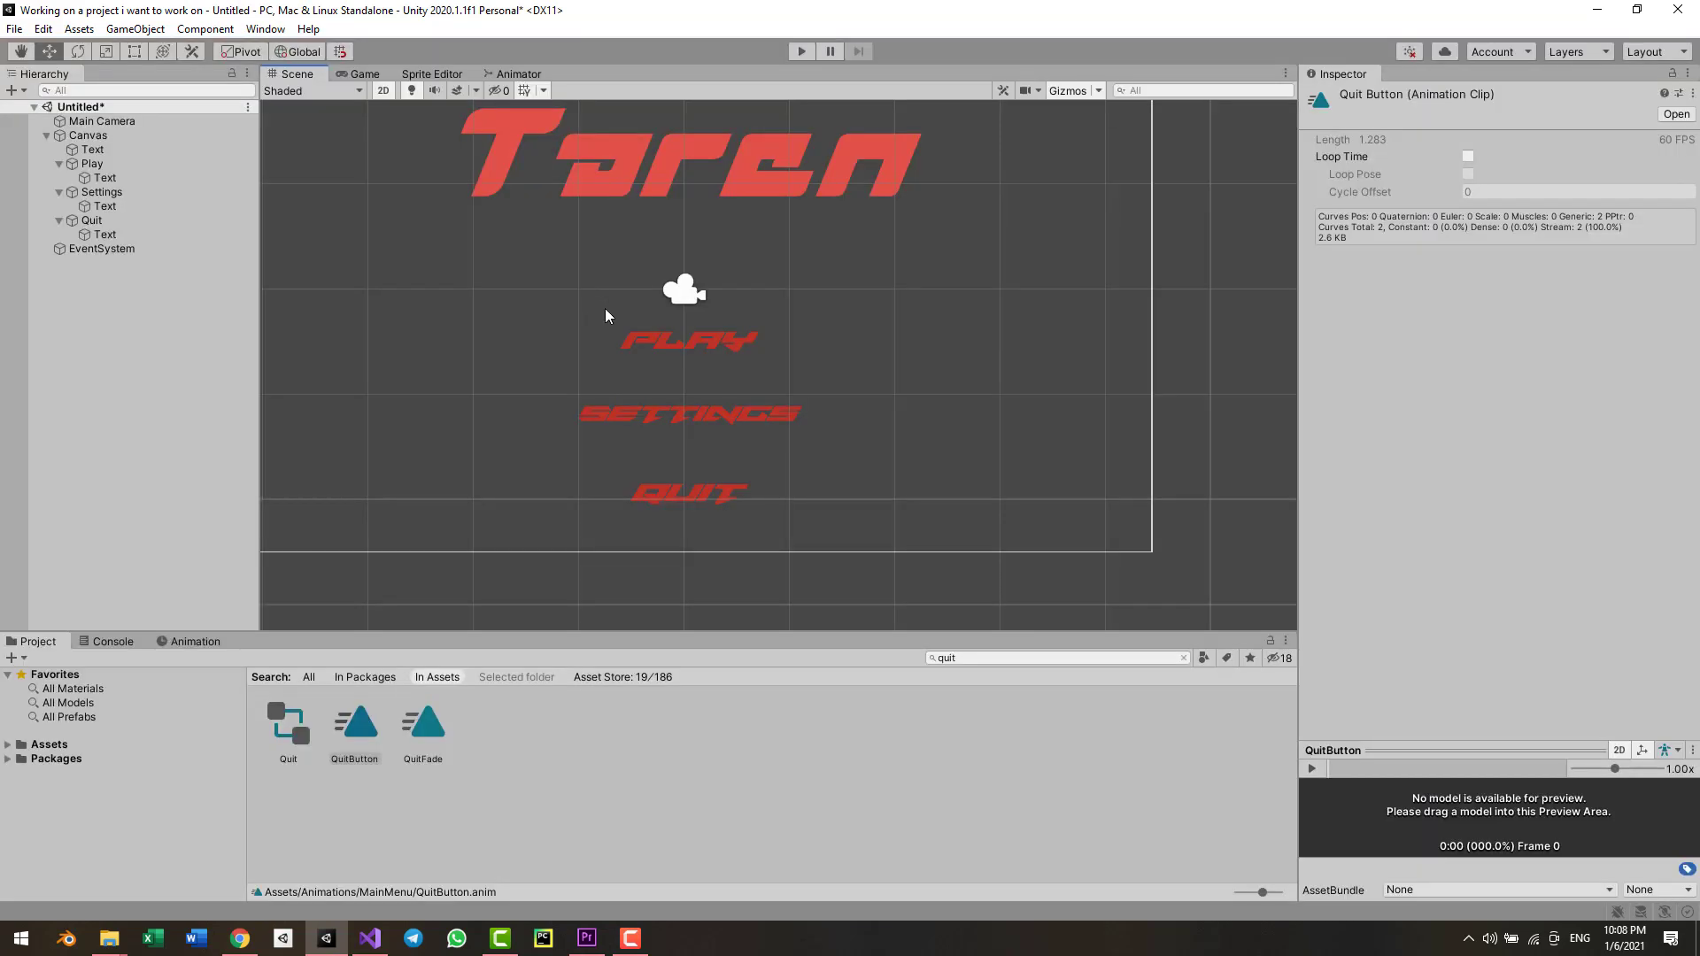
middle_click_drag(702, 398, 770, 395)
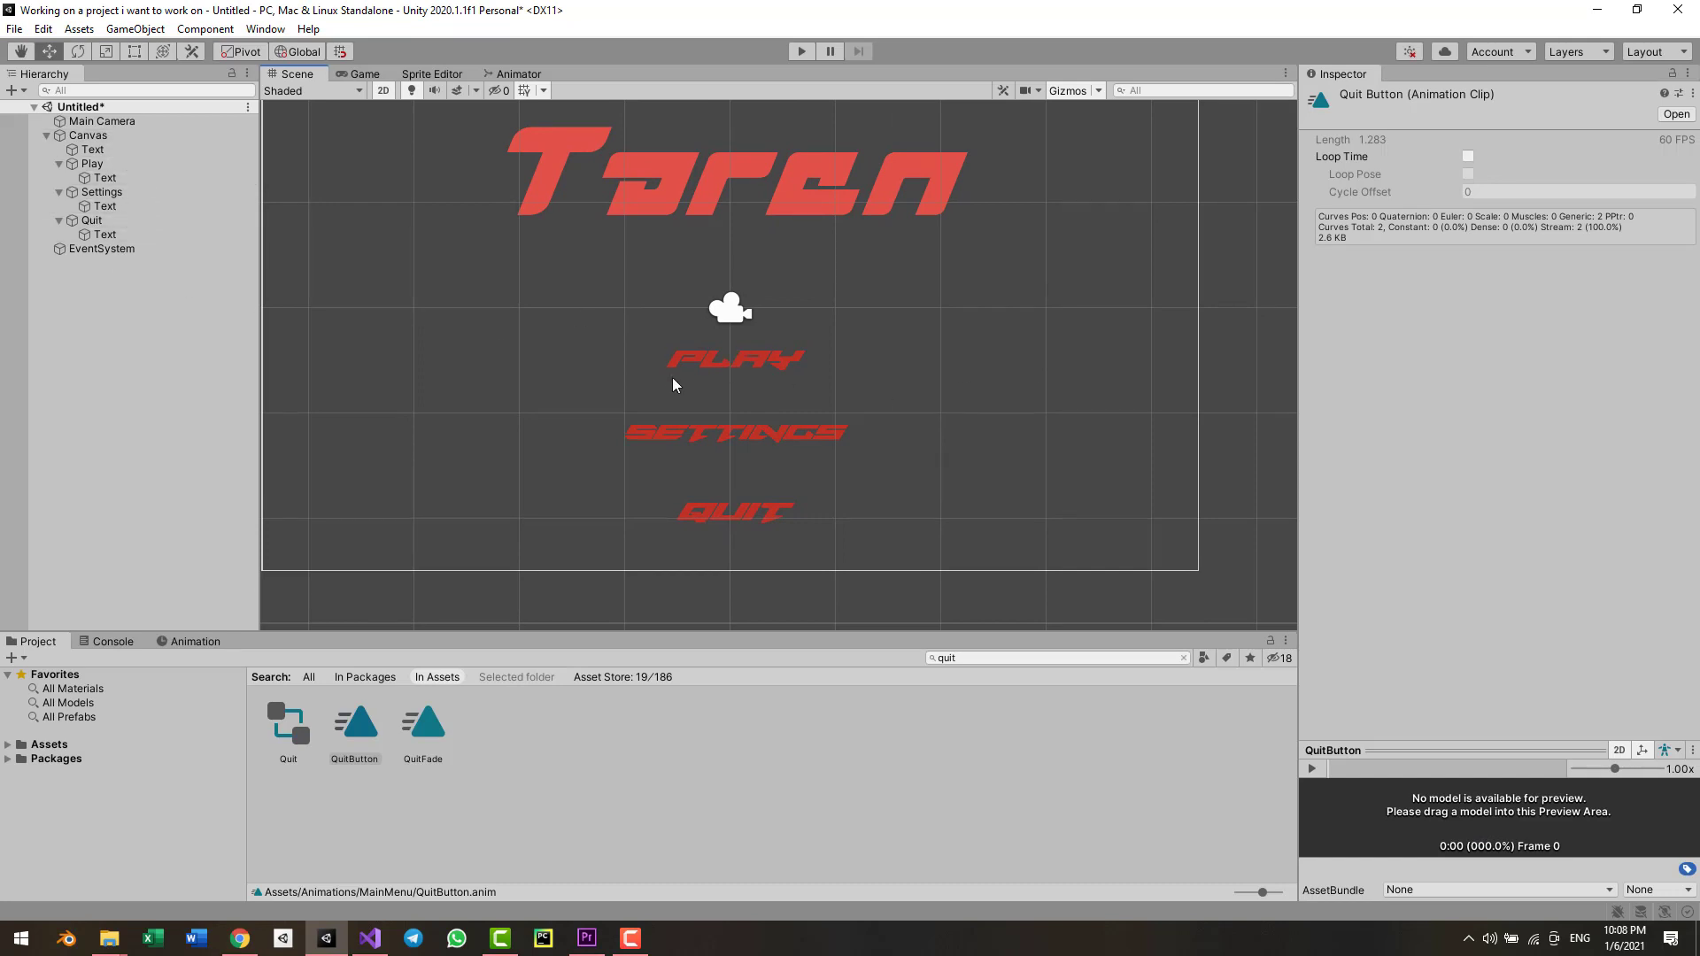
middle_click_drag(705, 387, 744, 419)
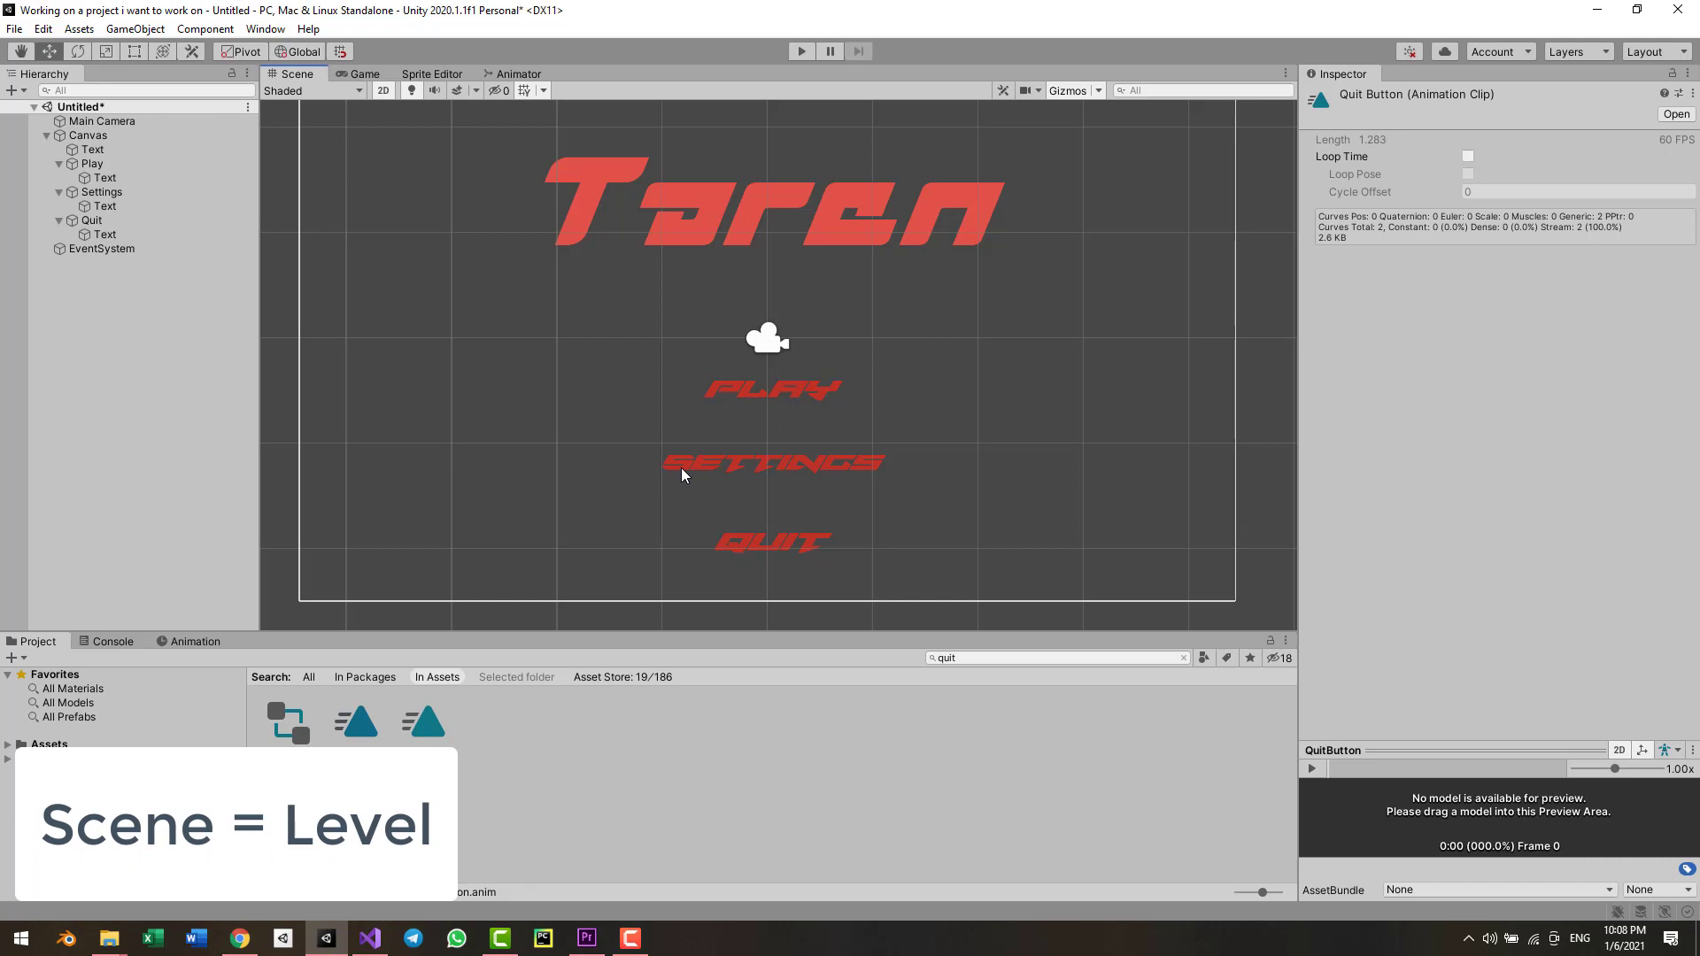
- Collapse the Quit, Settings and Play objects in the scene hierarchy
left_click(59, 220)
left_click(58, 191)
left_click(57, 162)
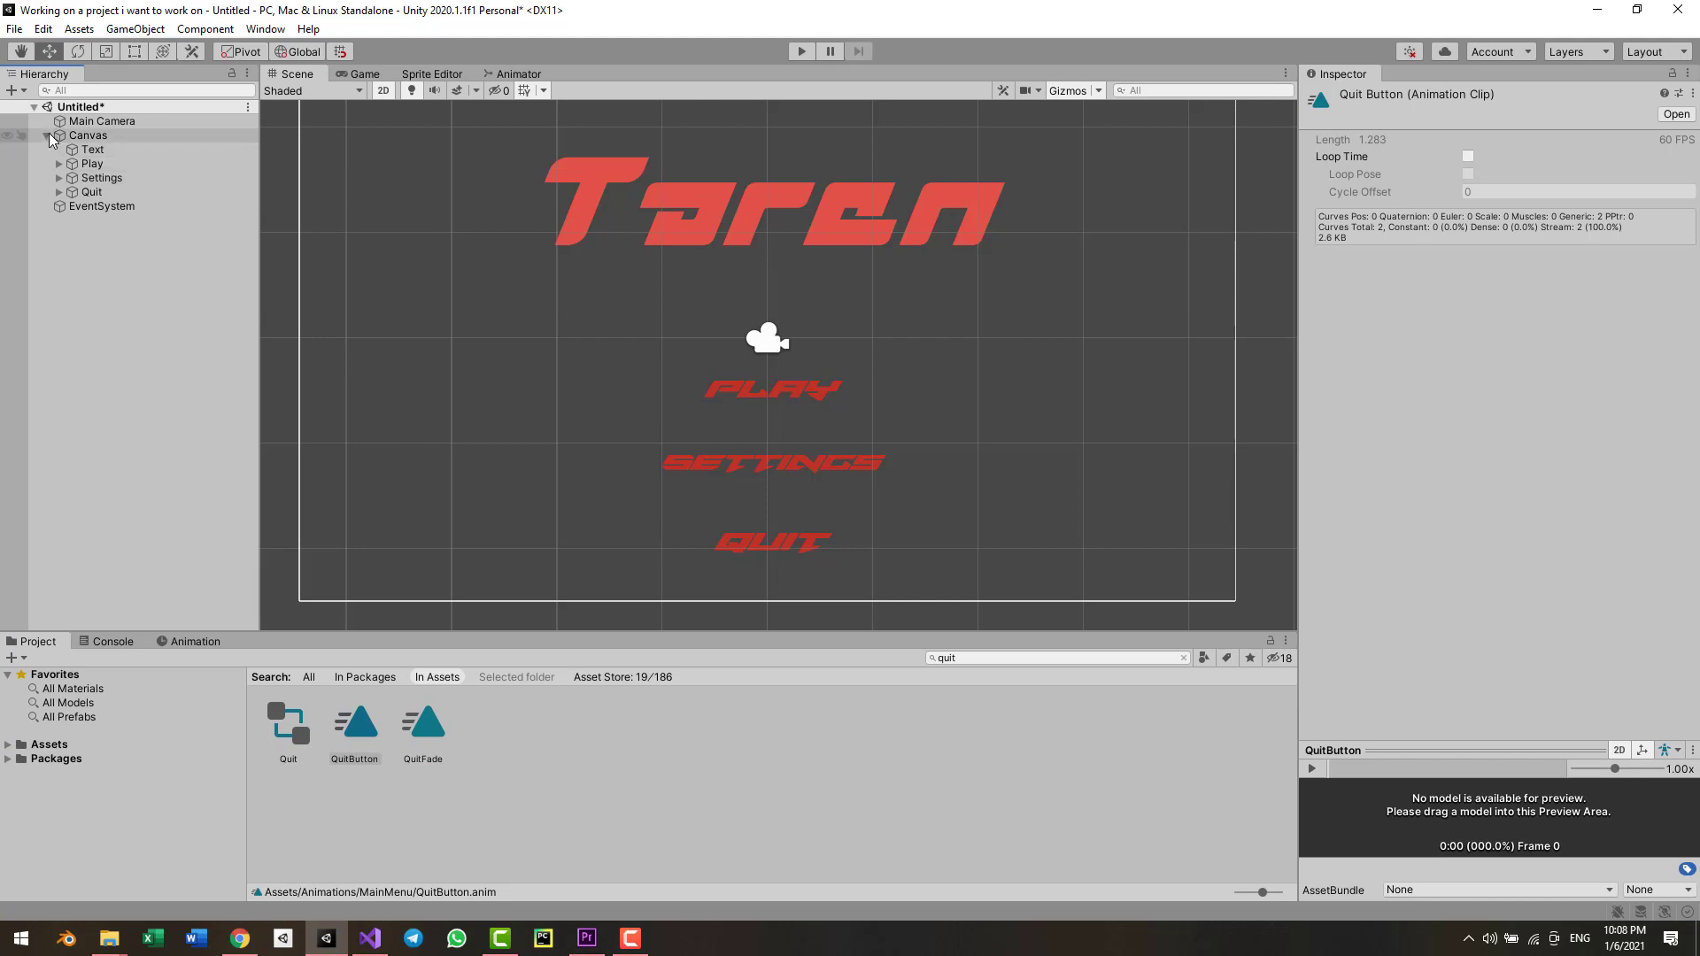
left_click(104, 119)
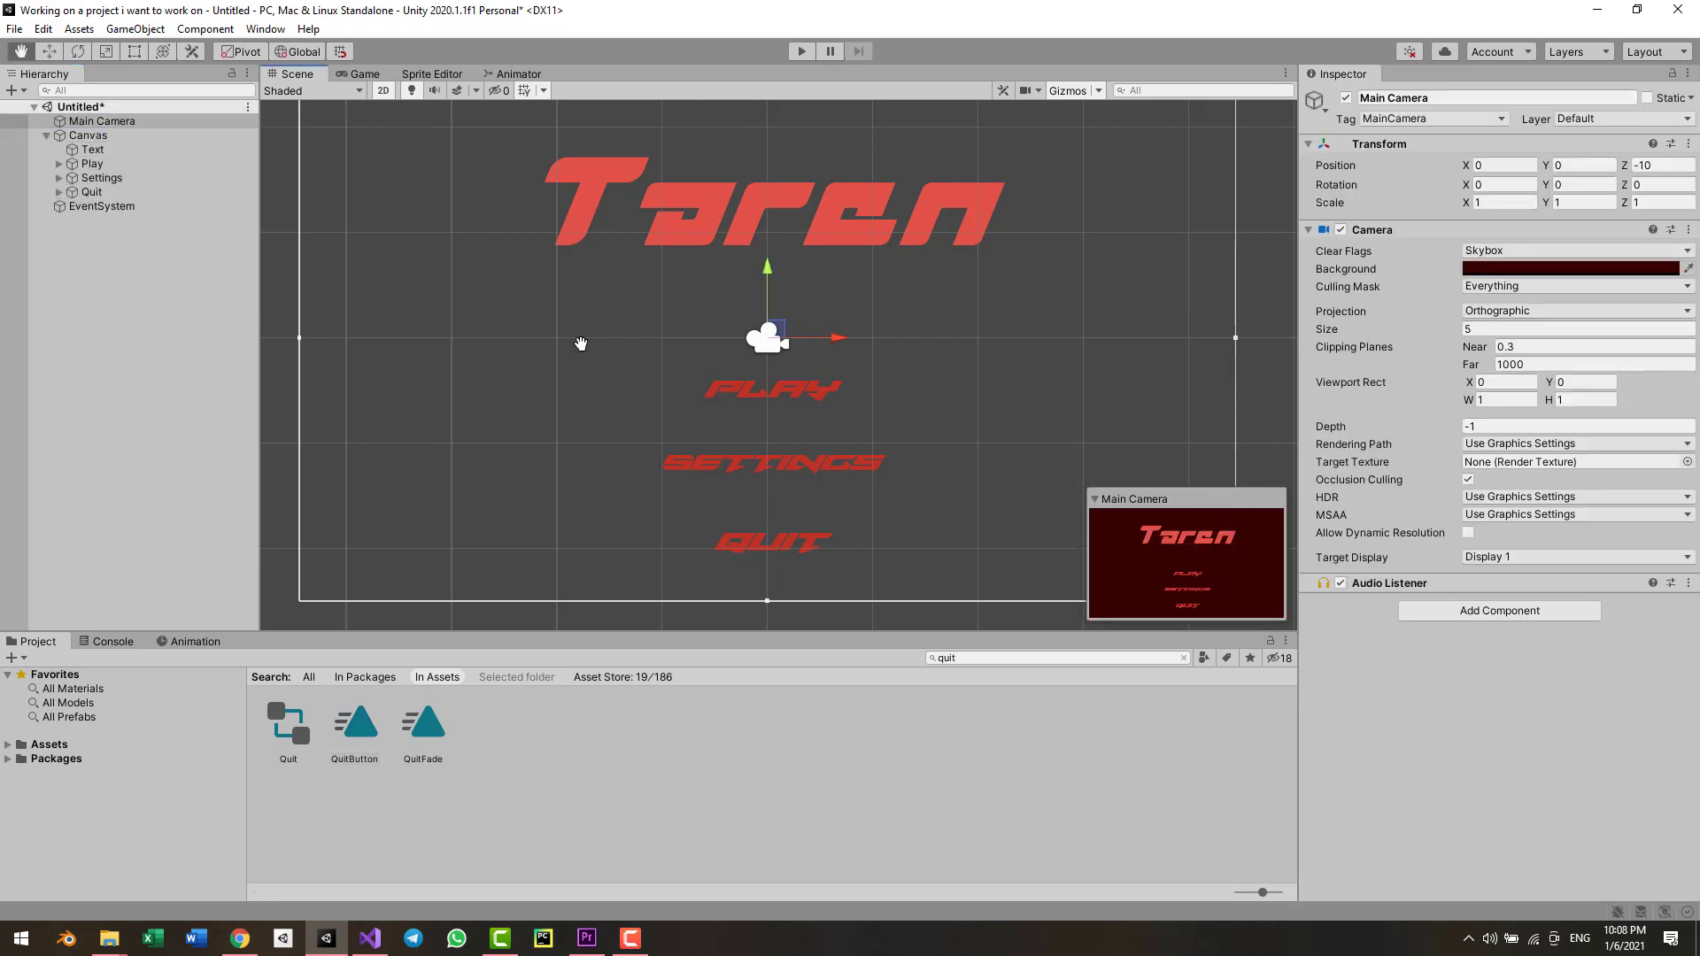
middle_click_drag(581, 345, 615, 349)
middle_click_drag(820, 521, 770, 449)
left_click(762, 626)
middle_click_drag(777, 385, 798, 402)
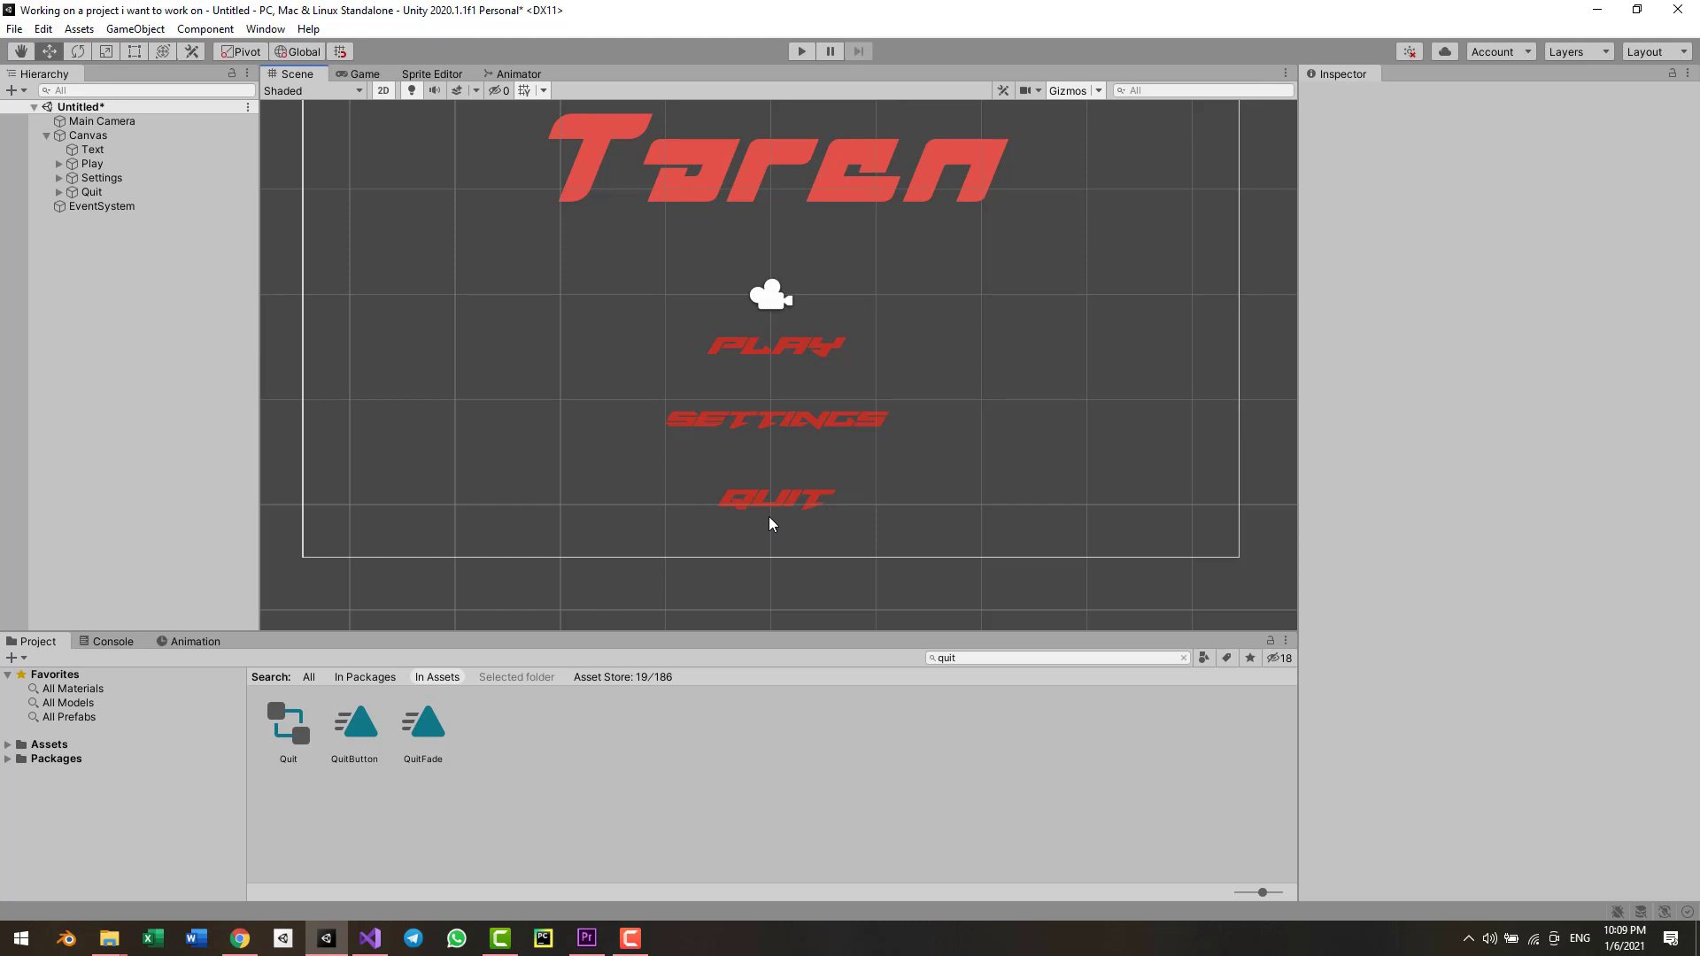
- Save the scene as MainMenuTest in the project's Scenes folder
key("ctrl+s")
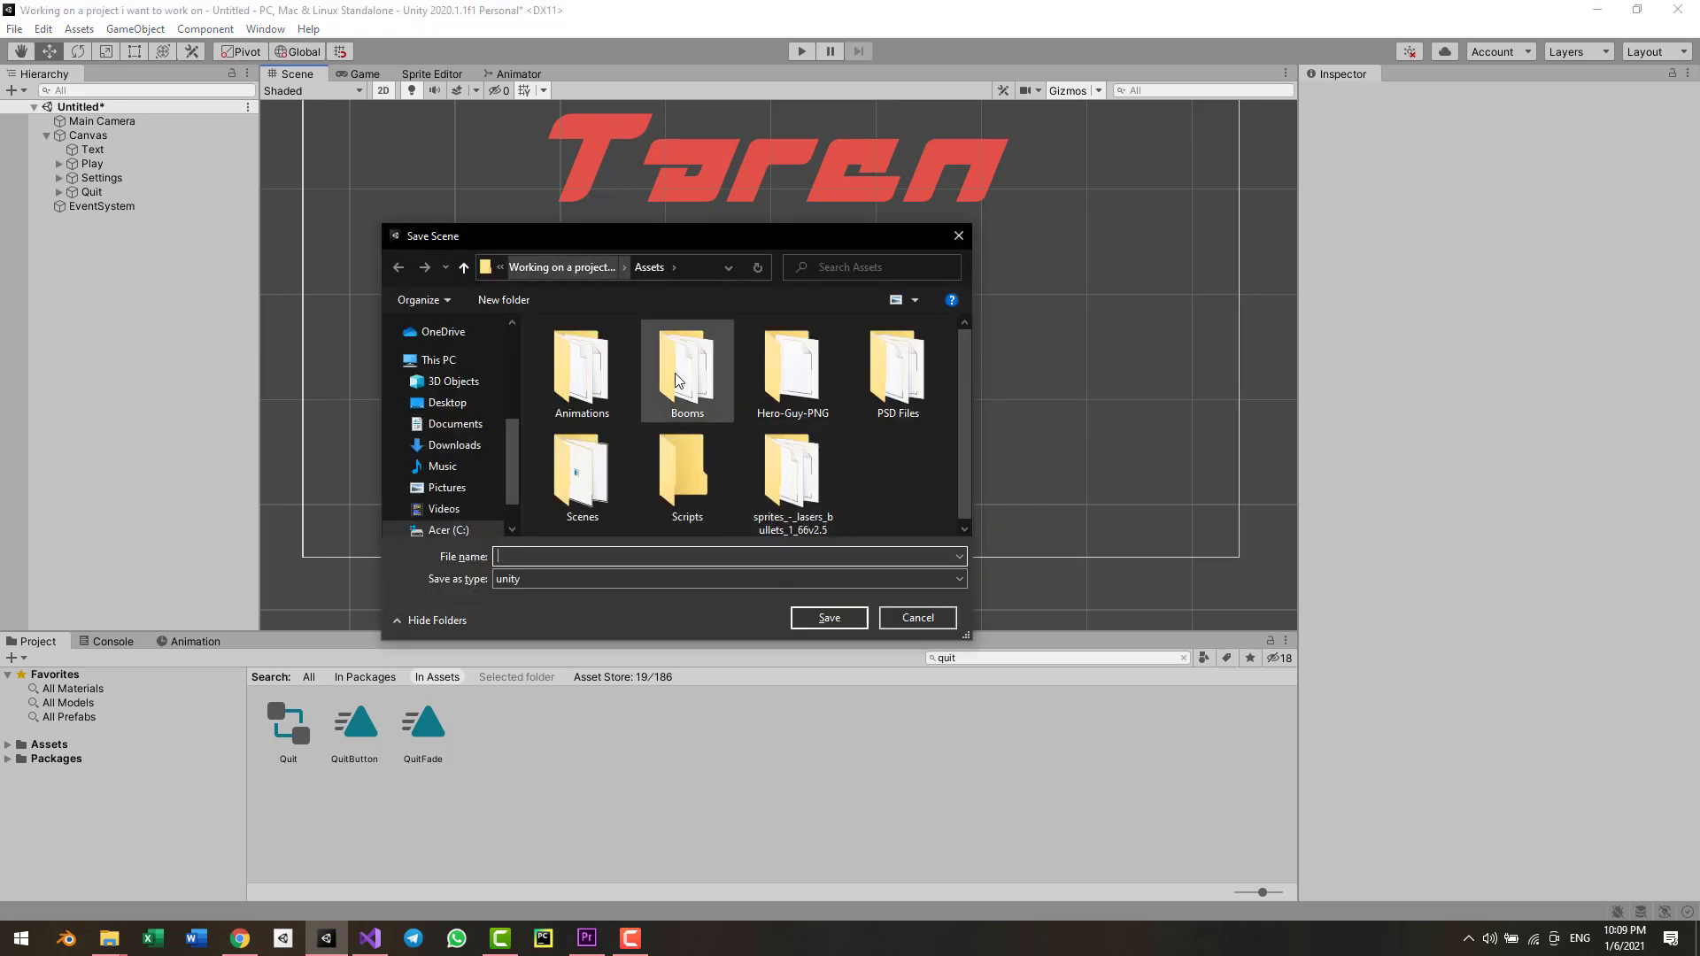
double_click(586, 478)
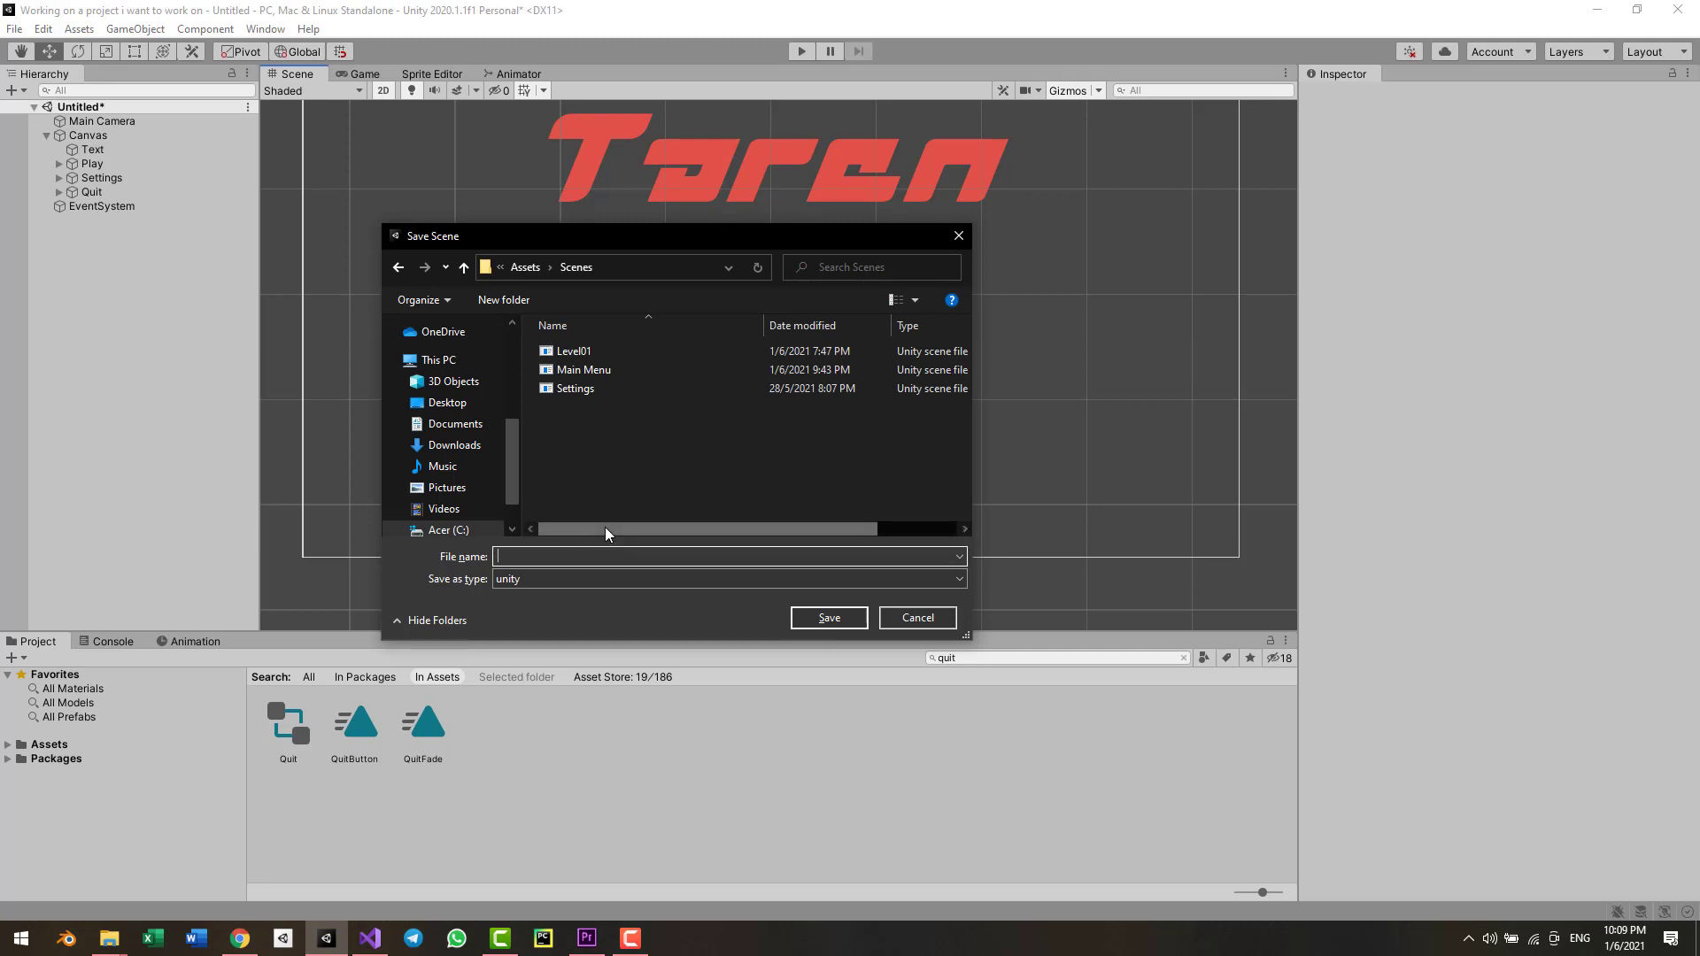
type("MainMenuTest")
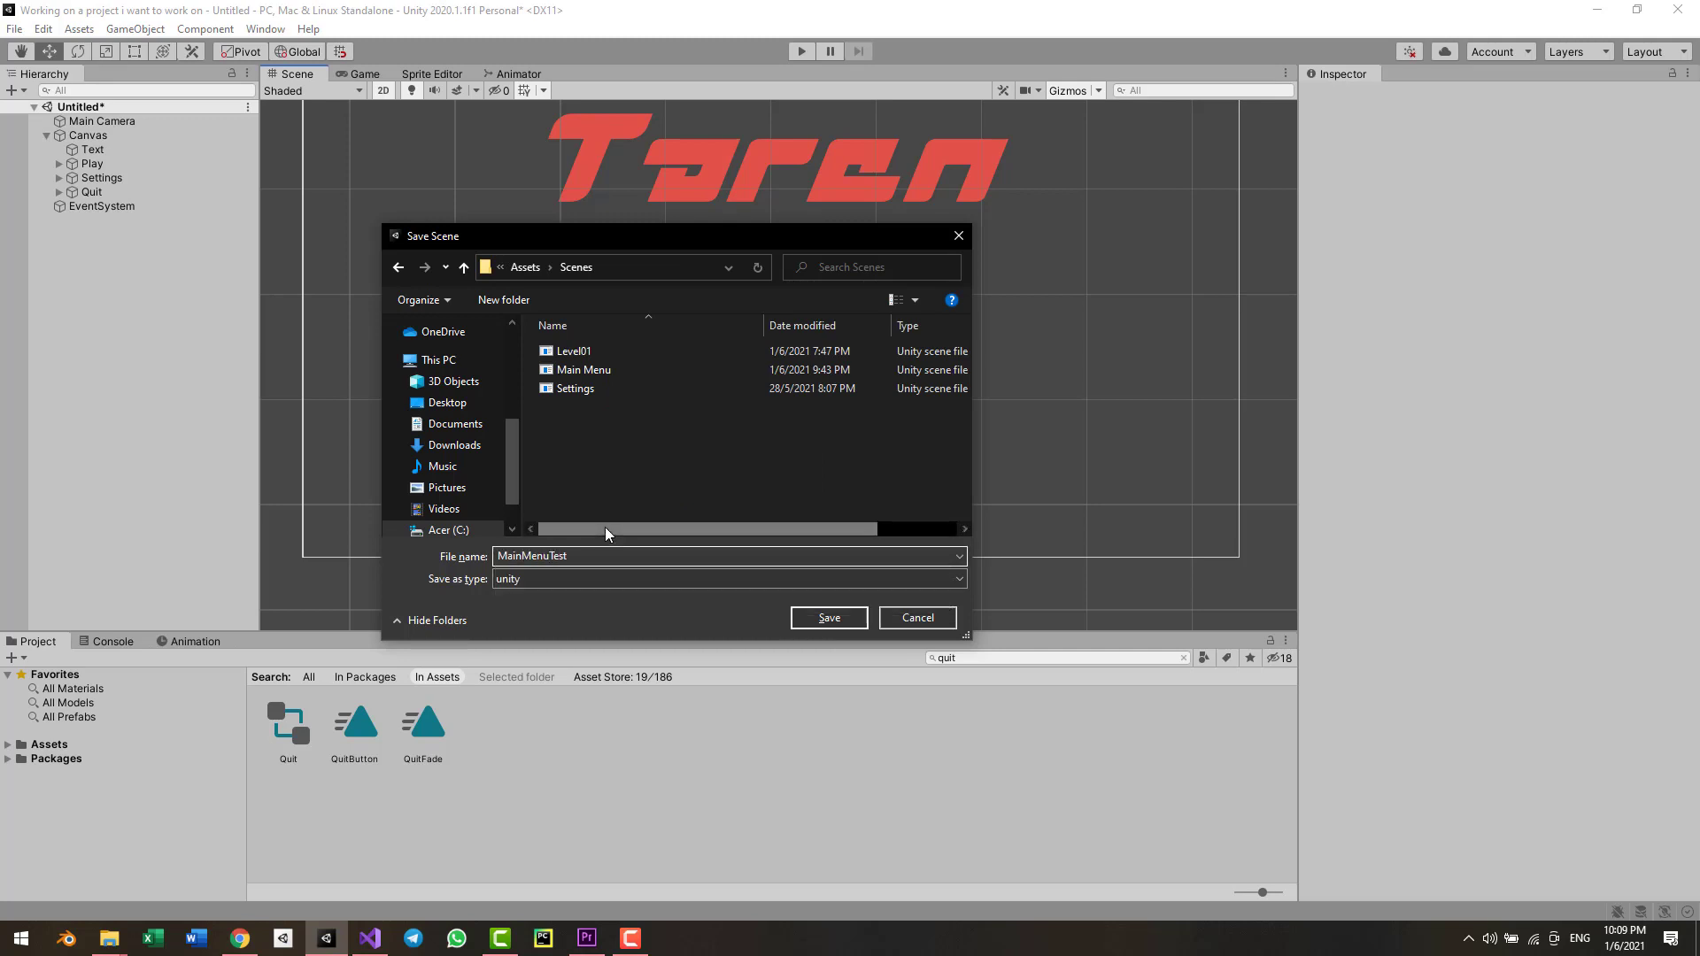
key("Return")
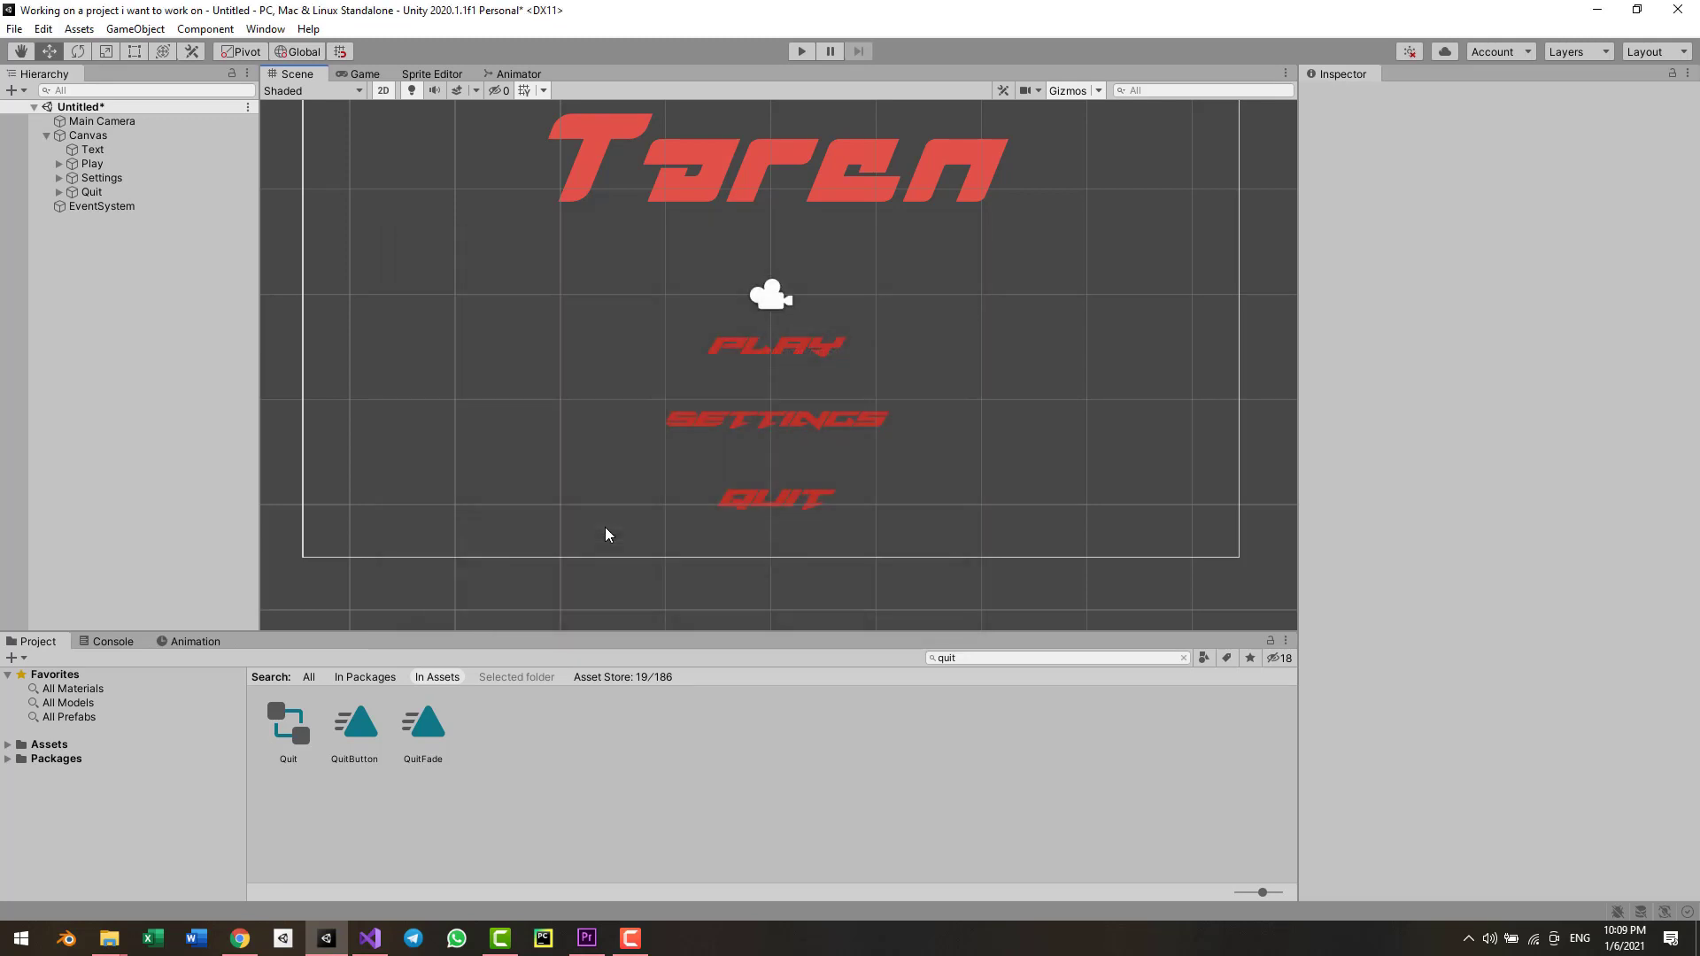
- Clear the asset search and browse the contents of the project's Assets folder
middle_click_drag(661, 432, 620, 545)
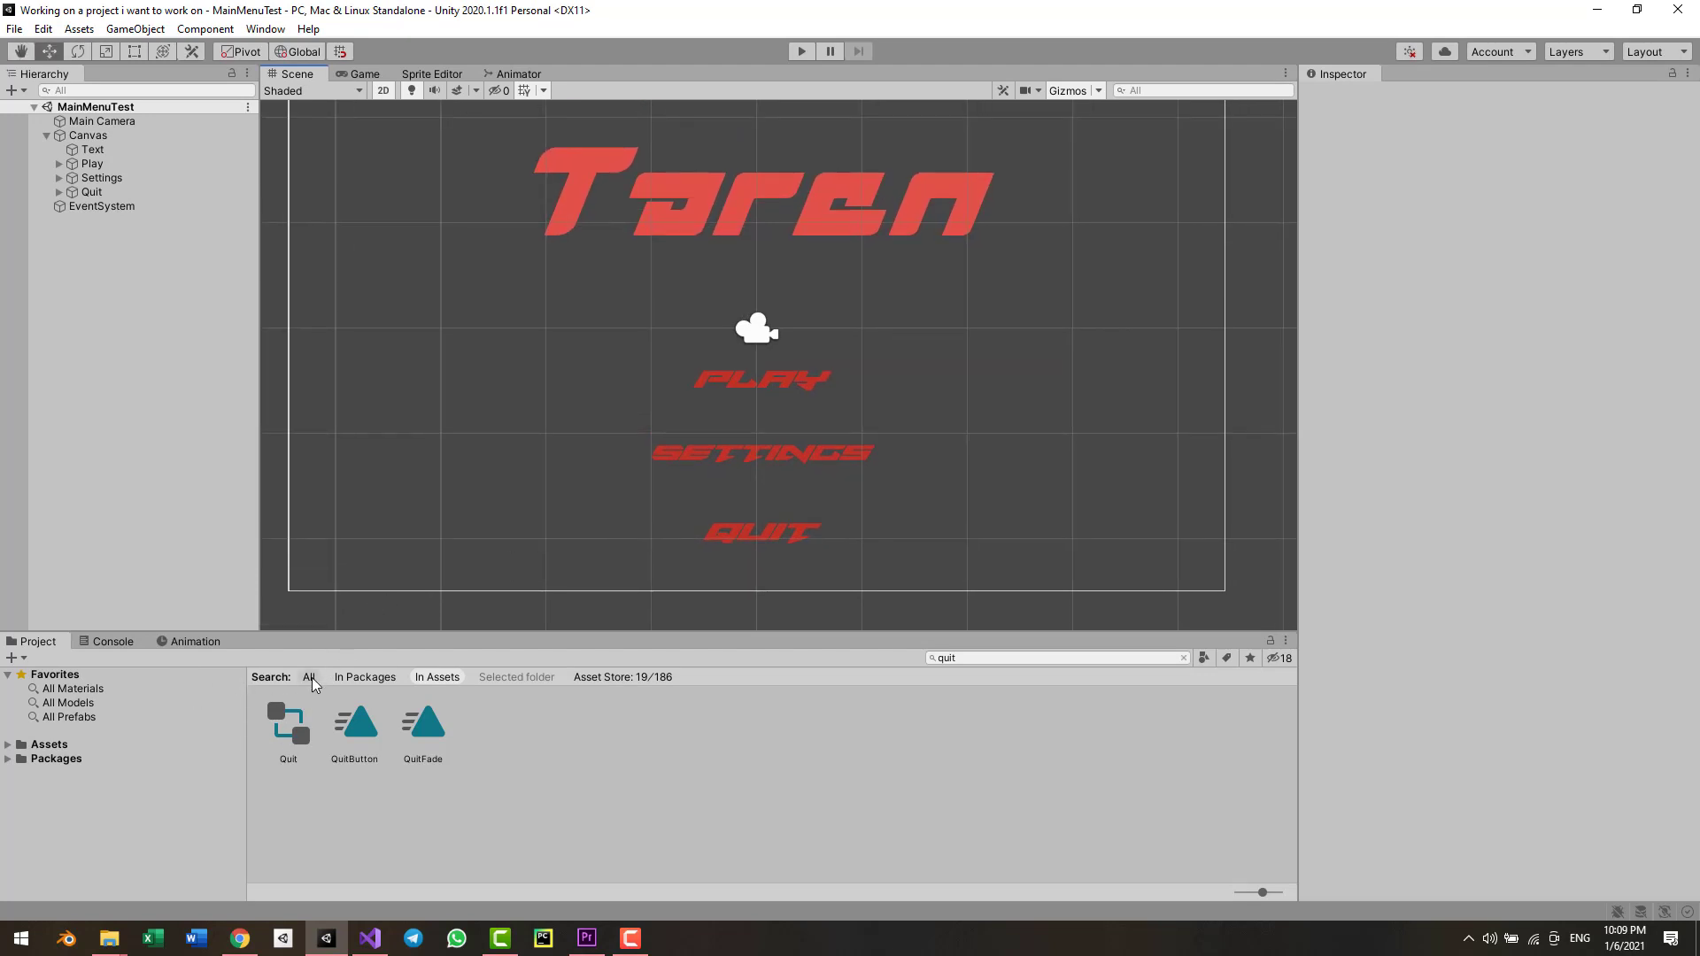
middle_click_drag(478, 262, 492, 263)
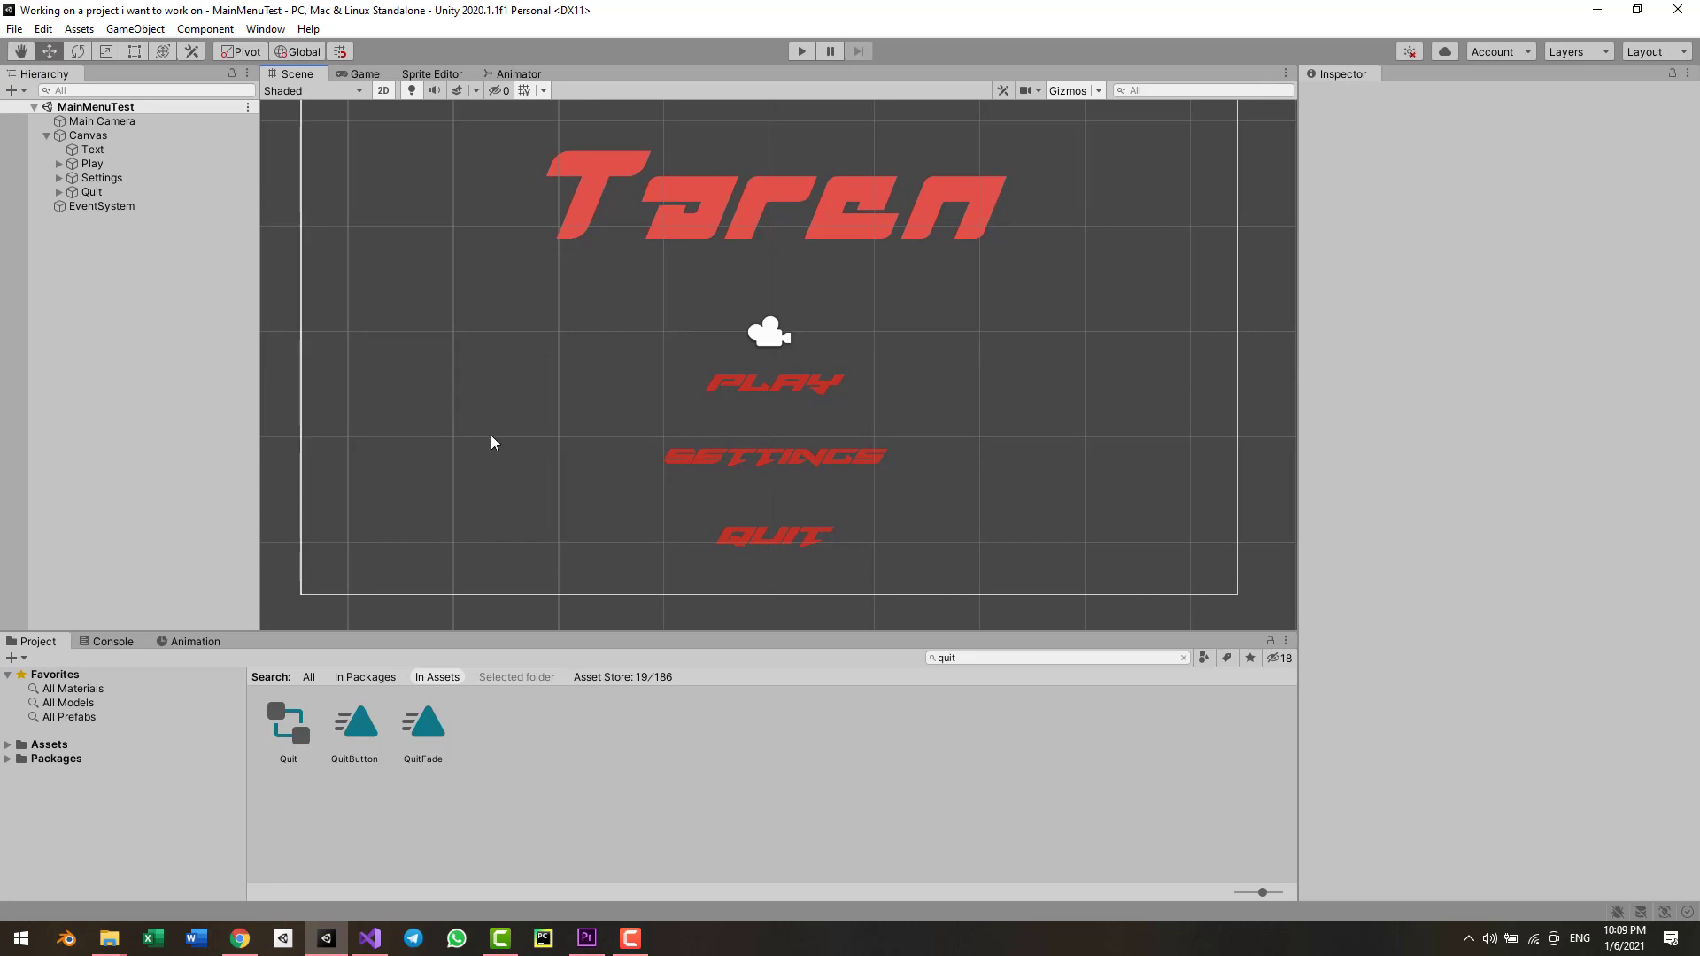
left_click(1184, 658)
left_click(769, 791)
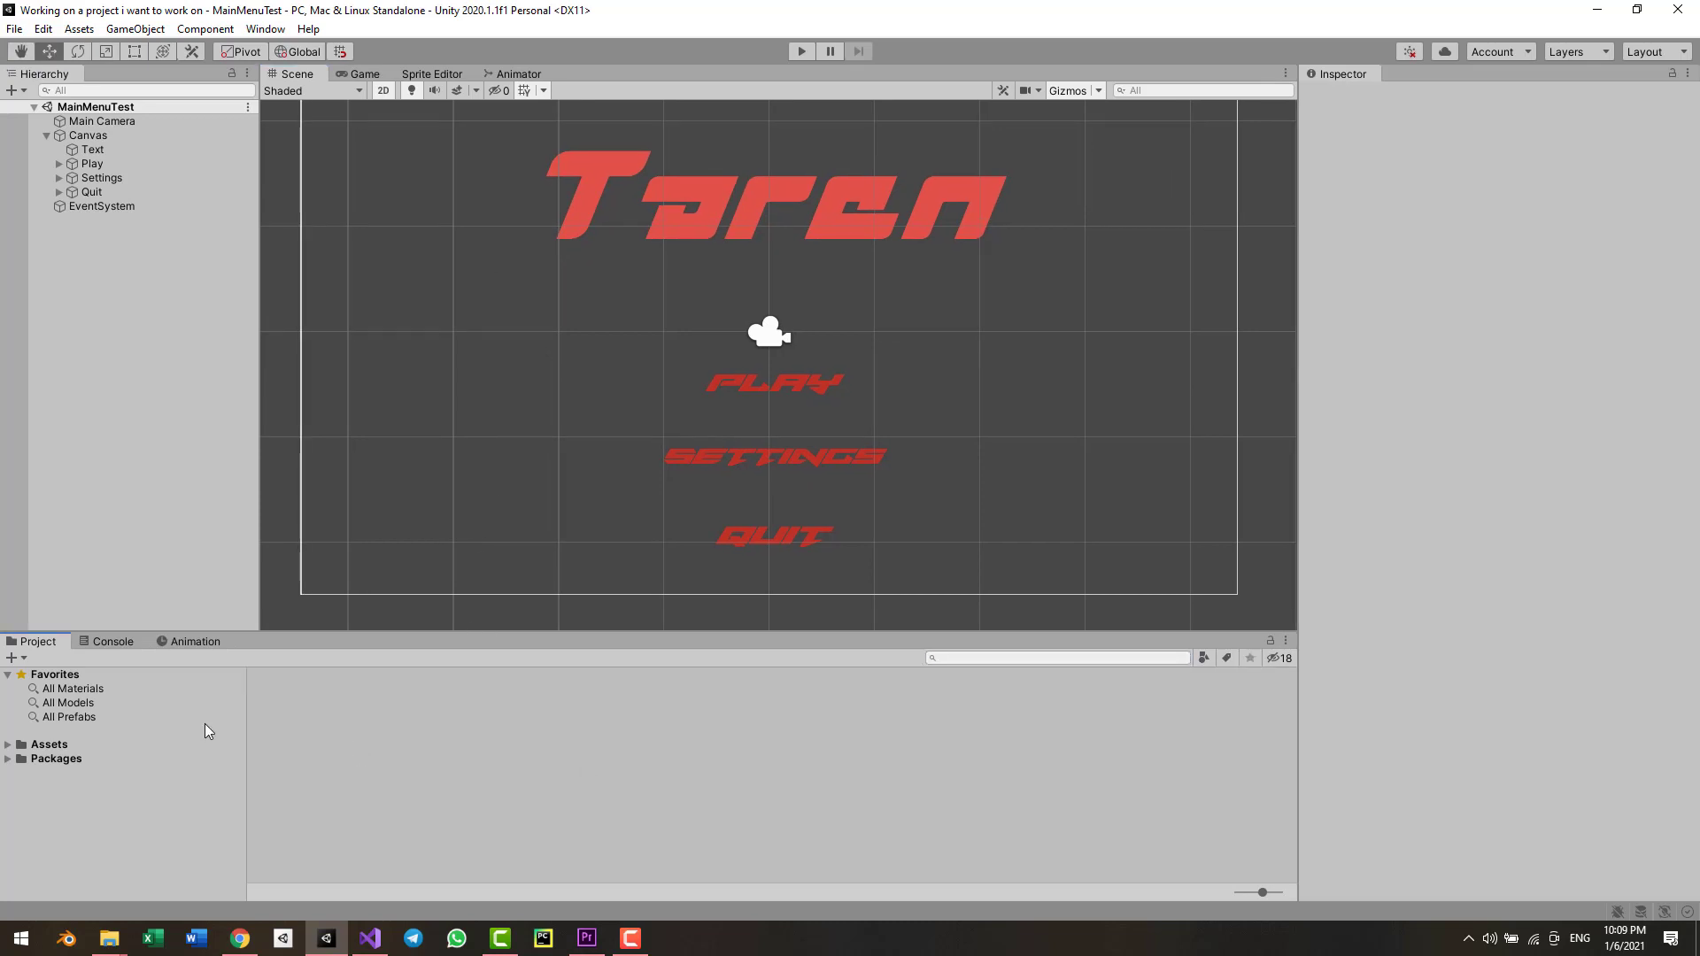
left_click(74, 746)
scroll(496, 756, "down", 3)
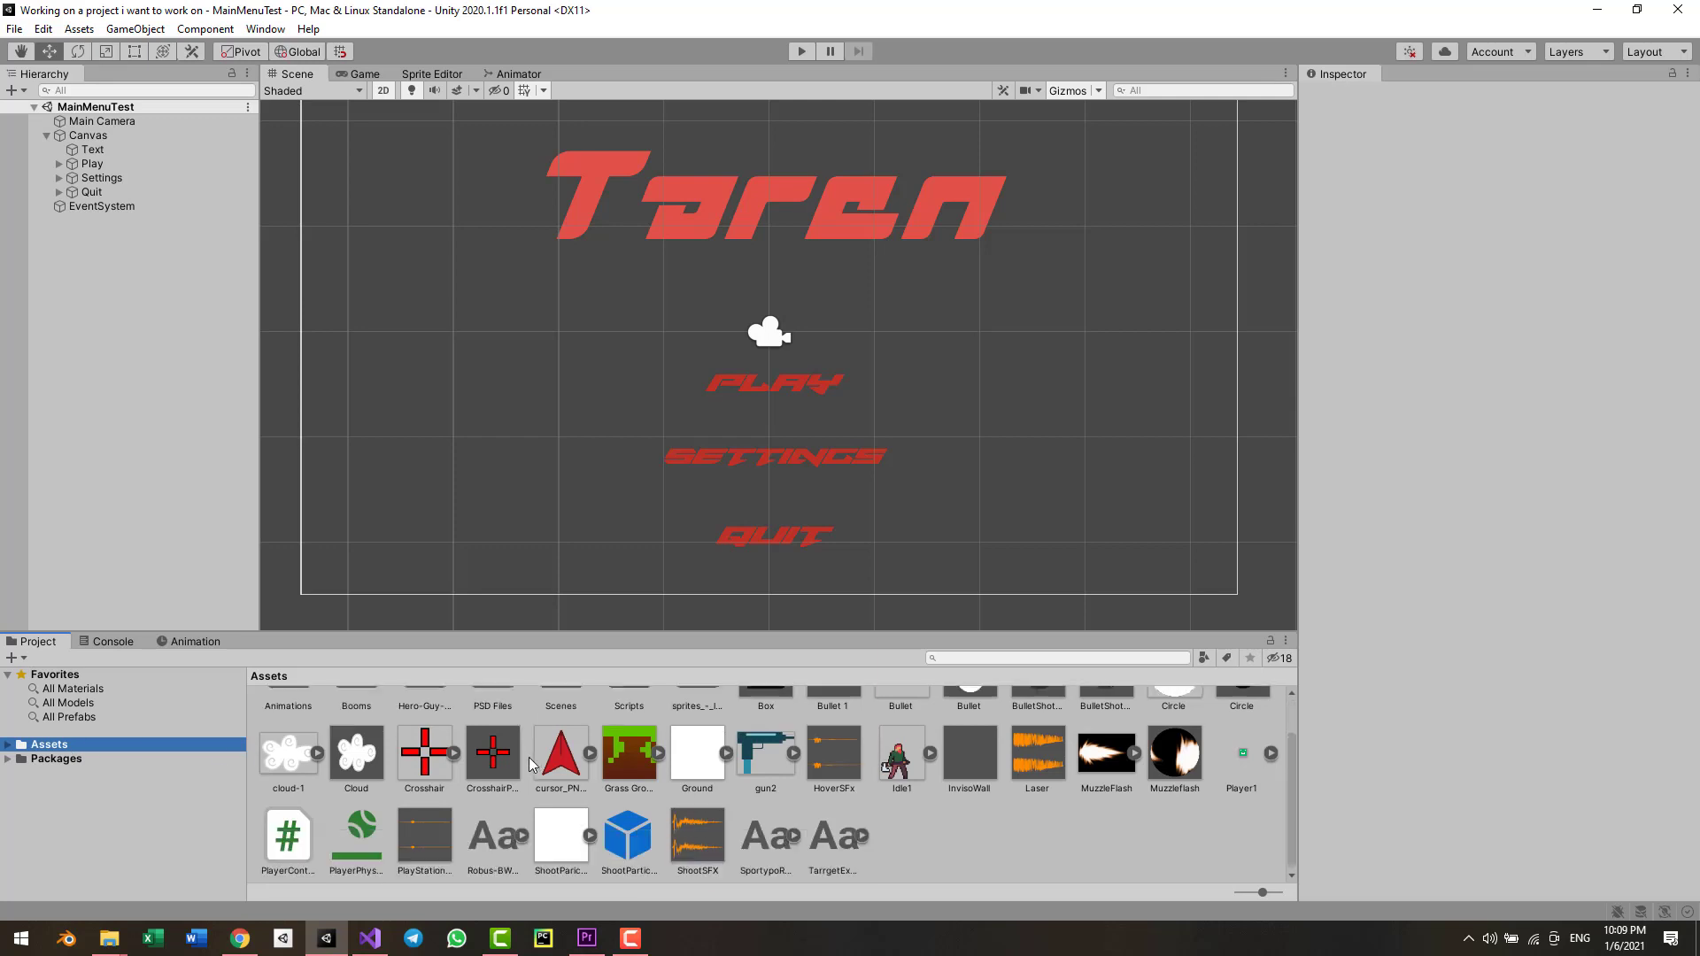
- Create a C# script named SceneManager in the project's Scripts folder
scroll(581, 767, "up", 3)
scroll(905, 499, "up", 1)
middle_click_drag(905, 499, 899, 477)
scroll(898, 482, "down", 2)
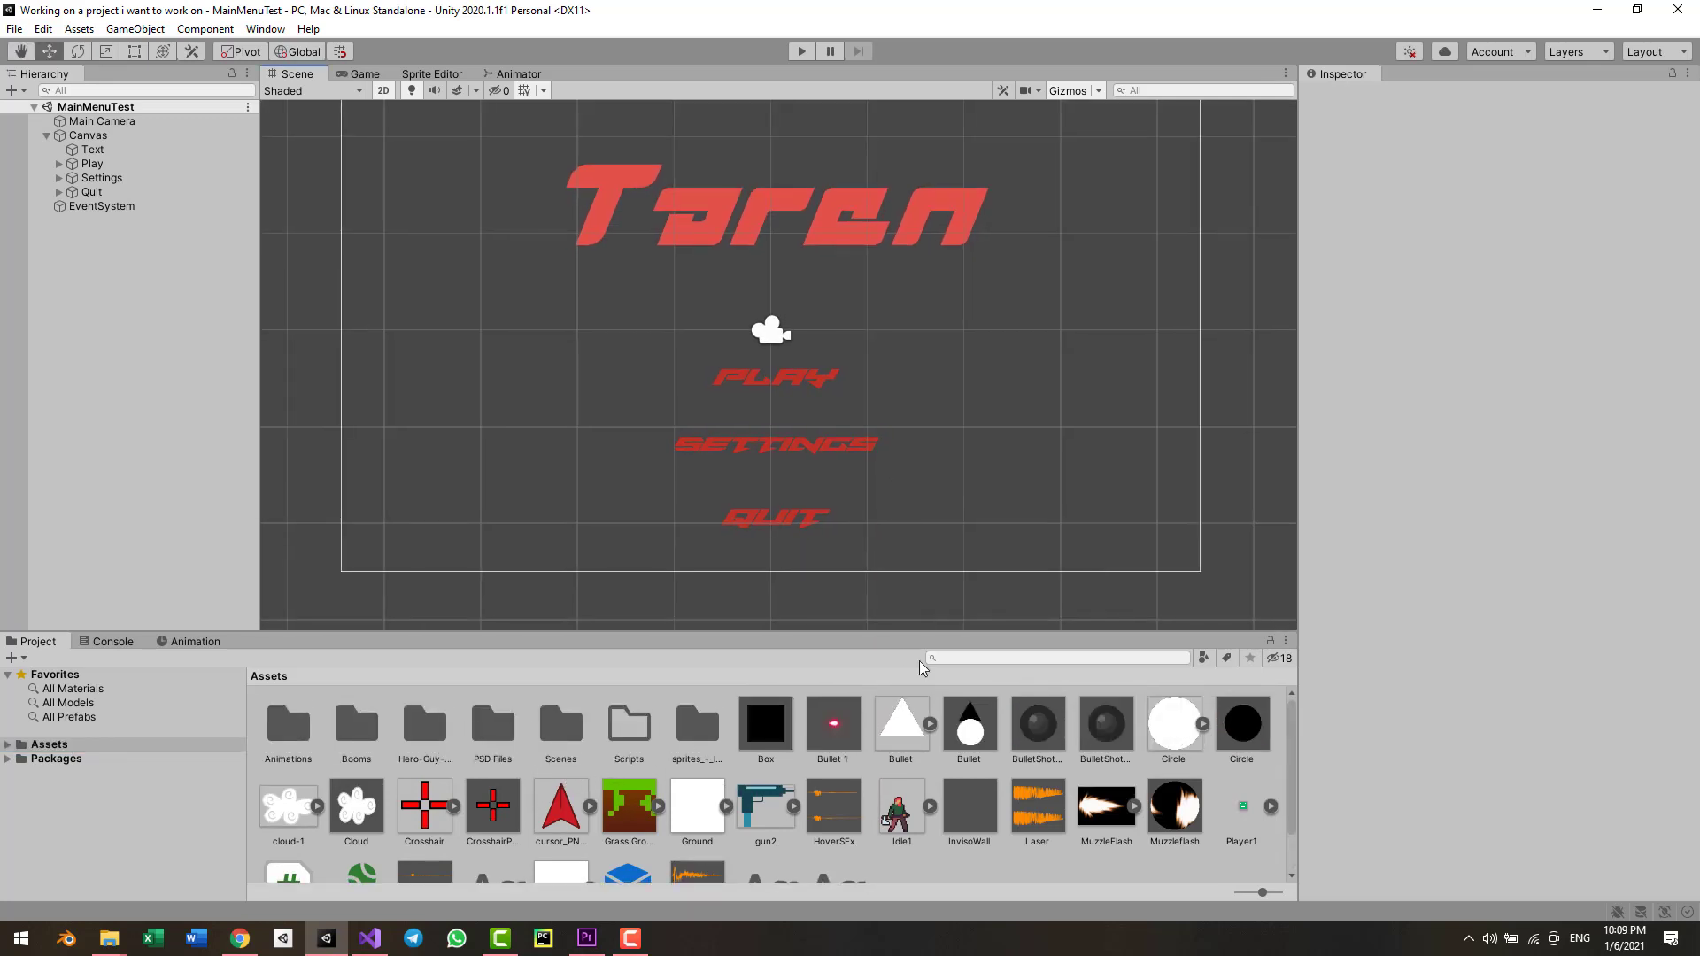
double_click(630, 739)
right_click(664, 780)
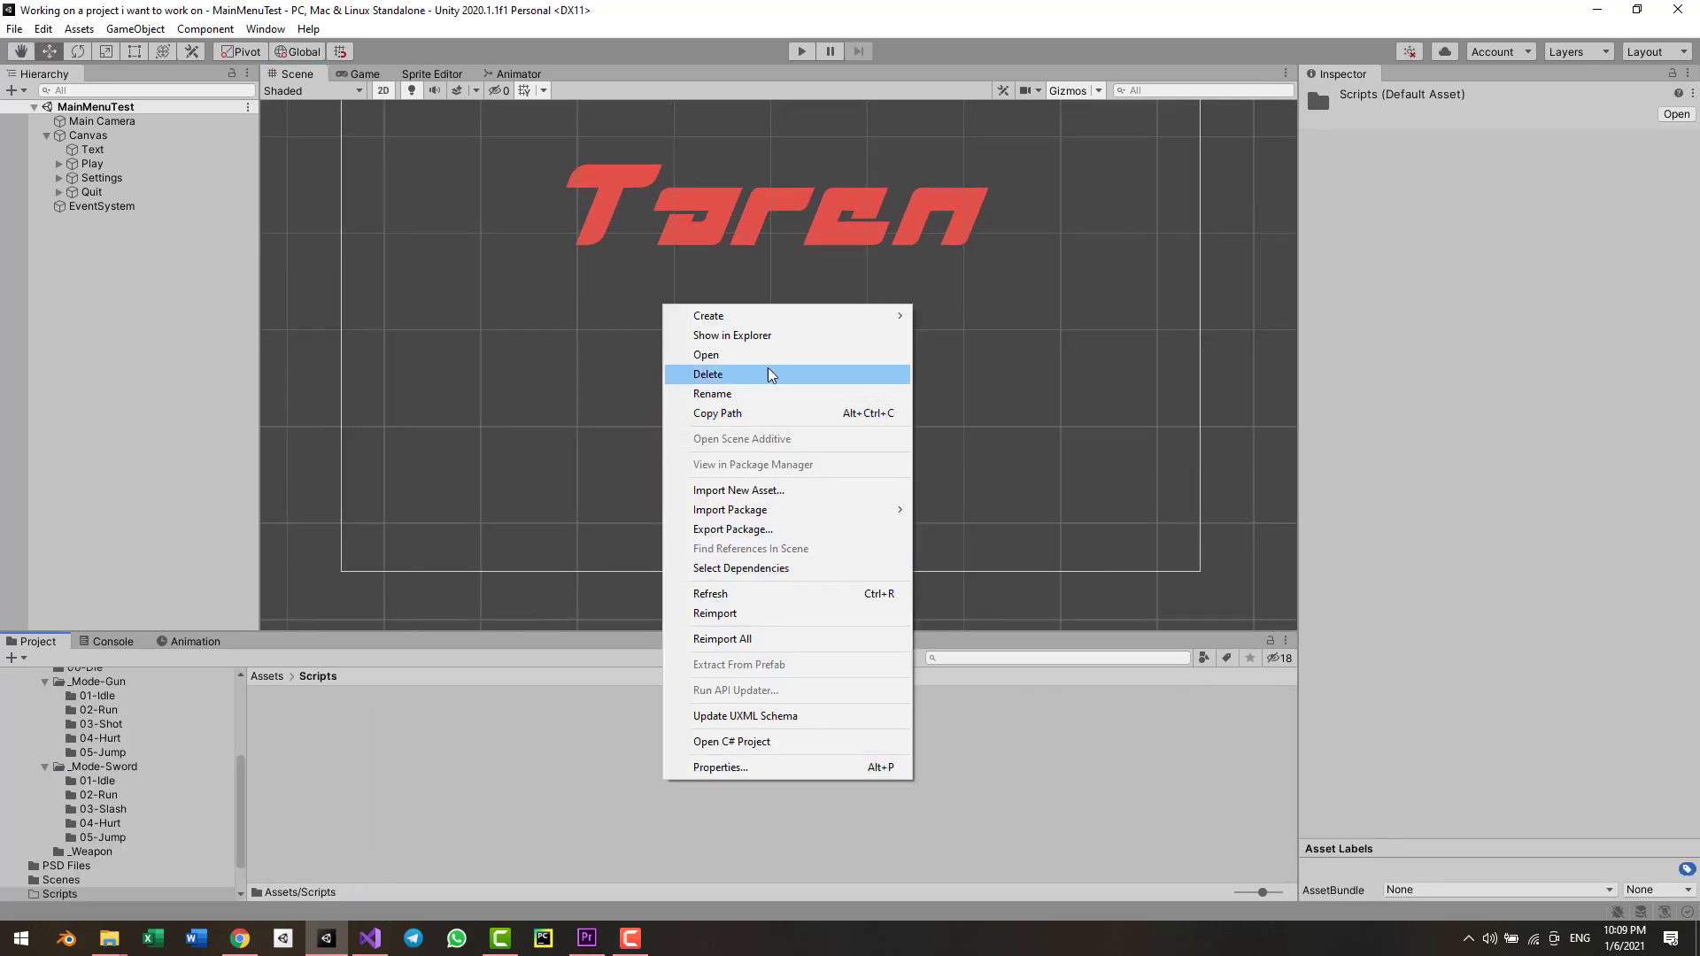
mouse_move(760, 319)
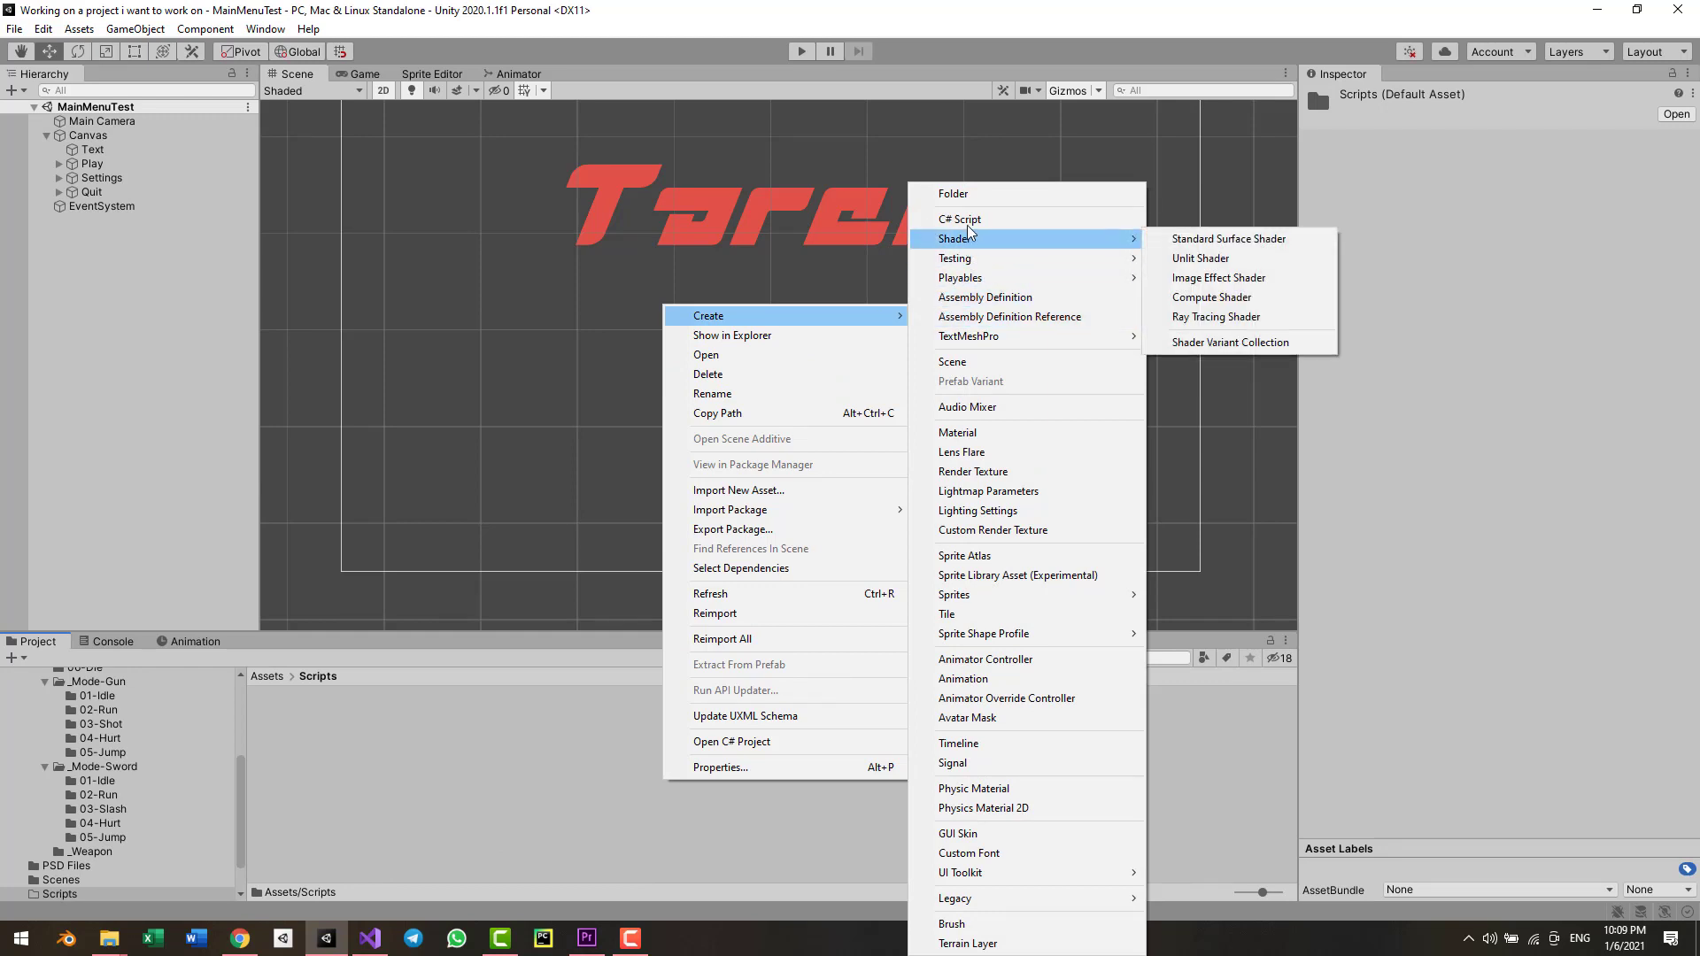
left_click(960, 219)
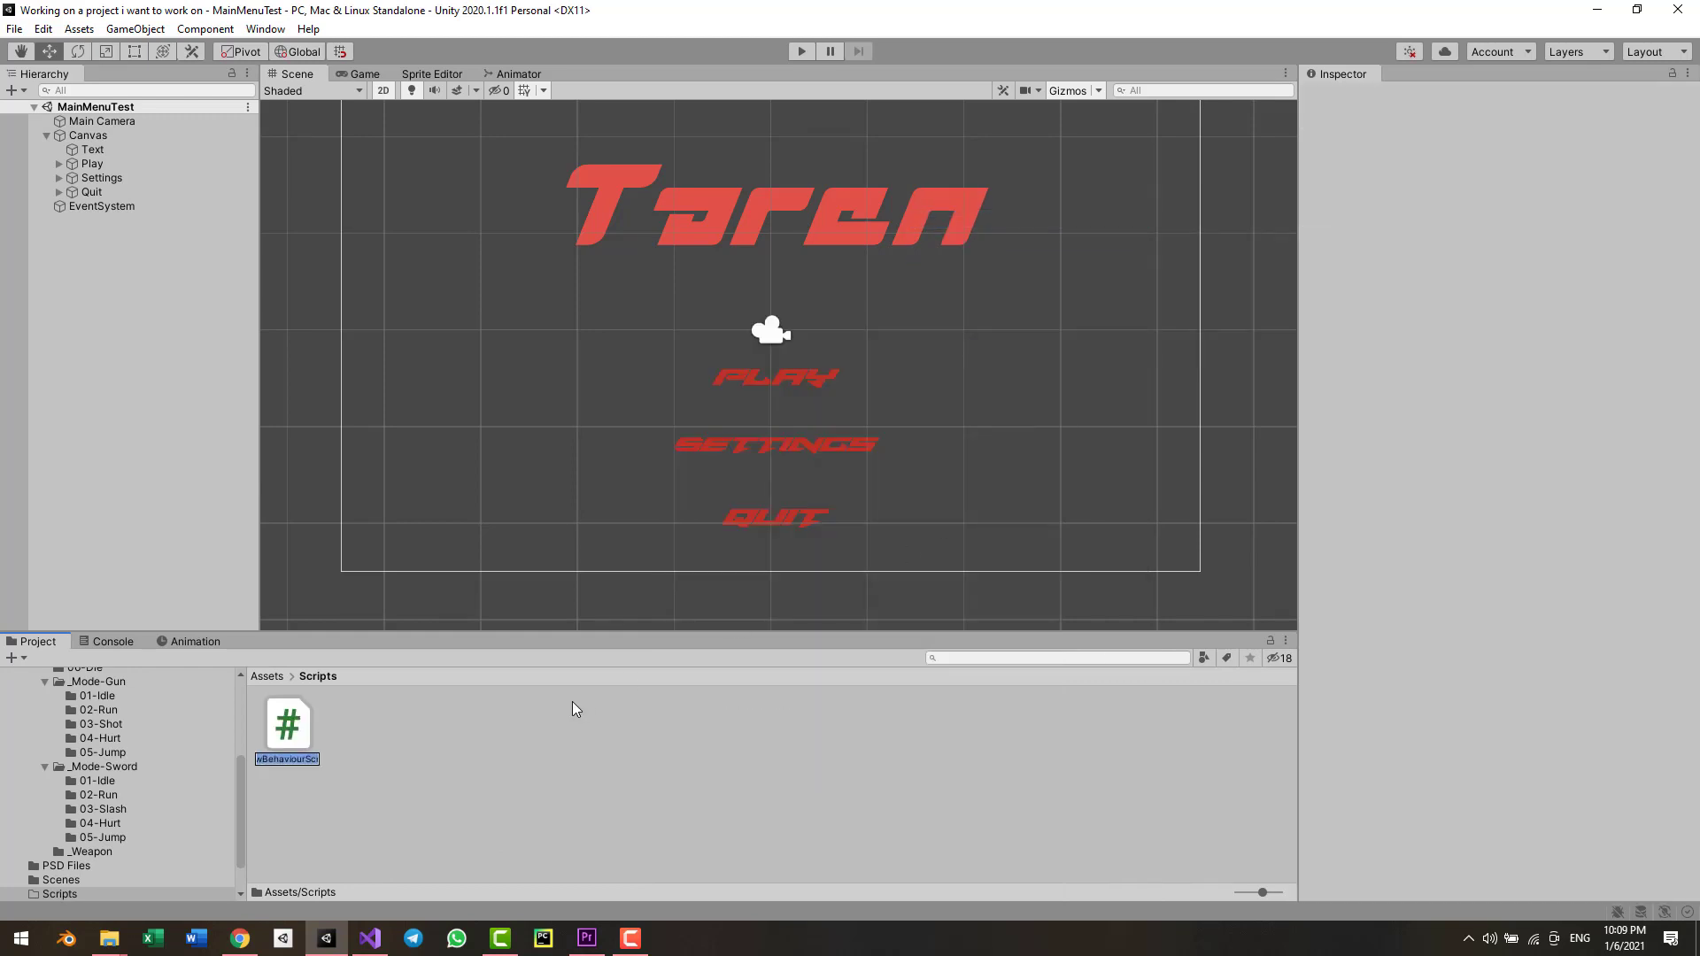
type("SceneManager")
key("Return")
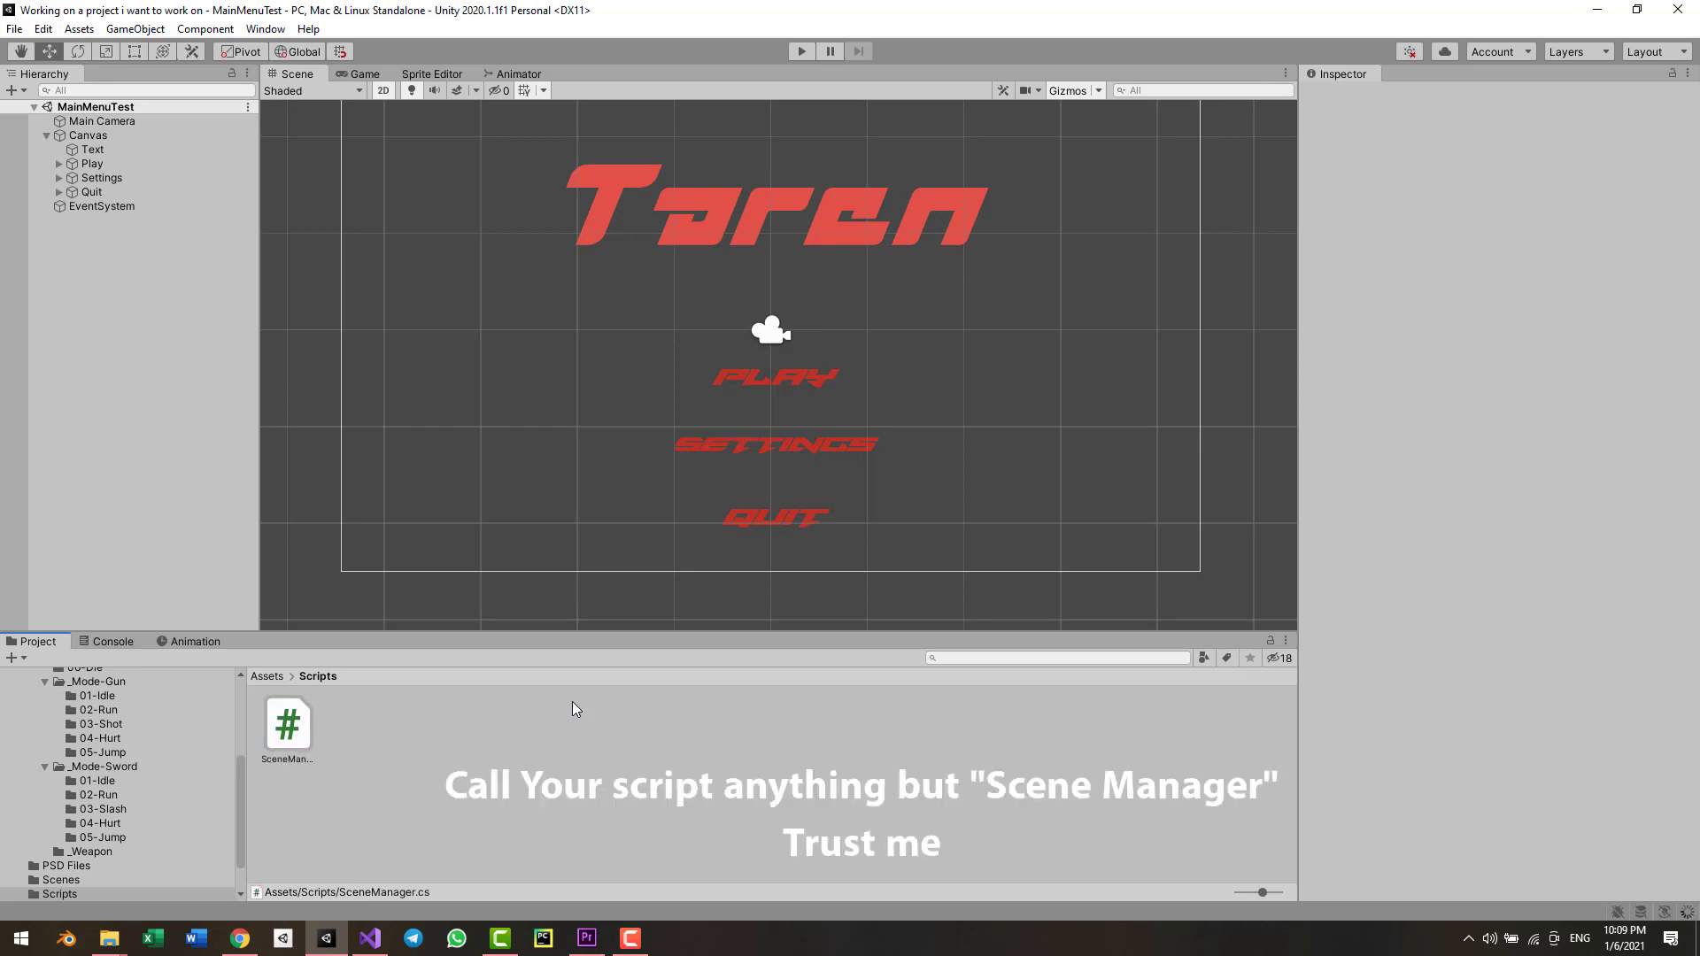
- Open the SceneManager script in Visual Studio, remove the comment above Start, and add the line "using UnityEngine.SceneManagement;"
left_click(286, 751)
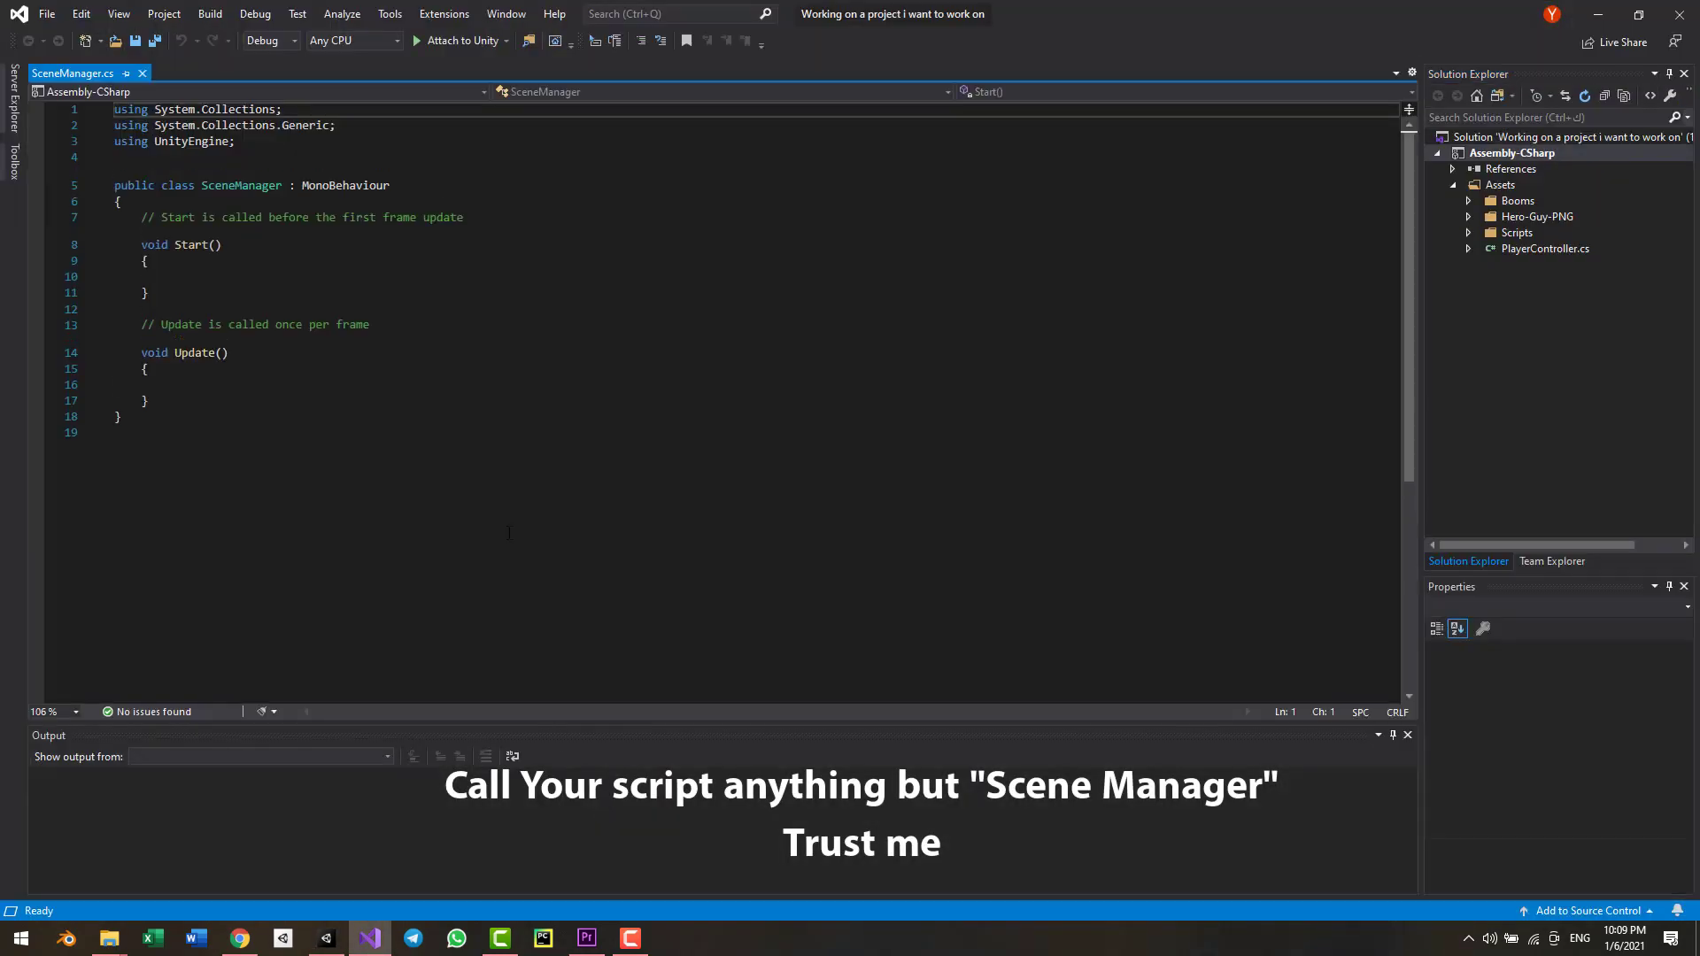
left_click(301, 355)
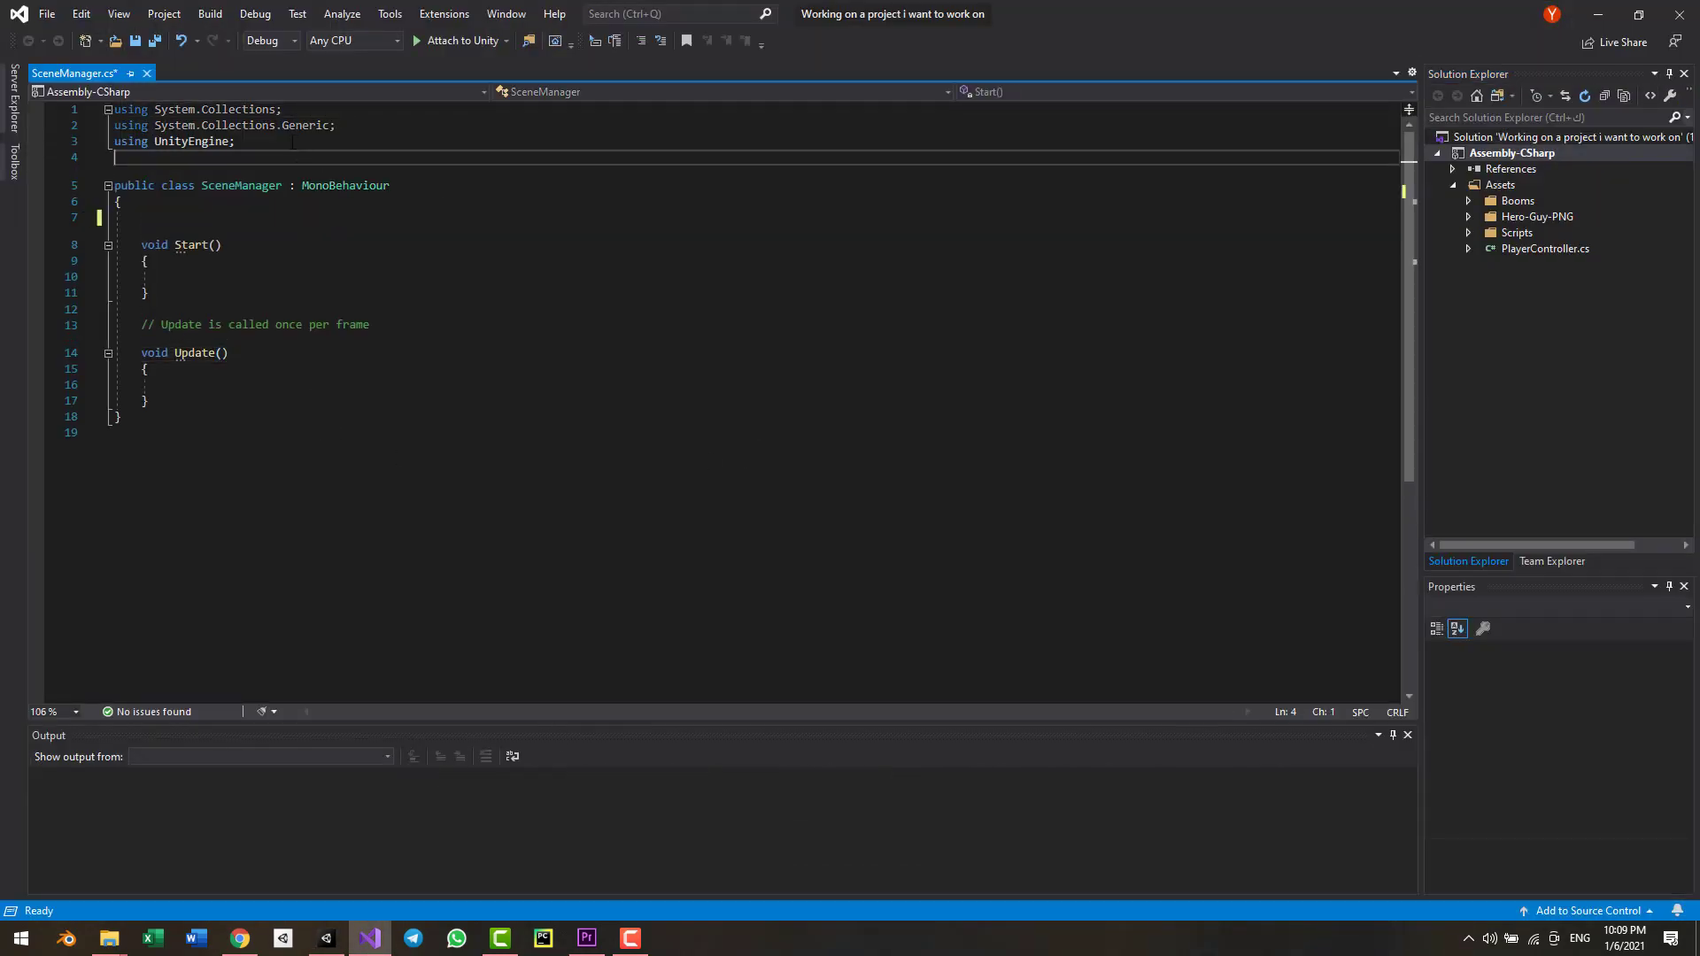
left_click(291, 145)
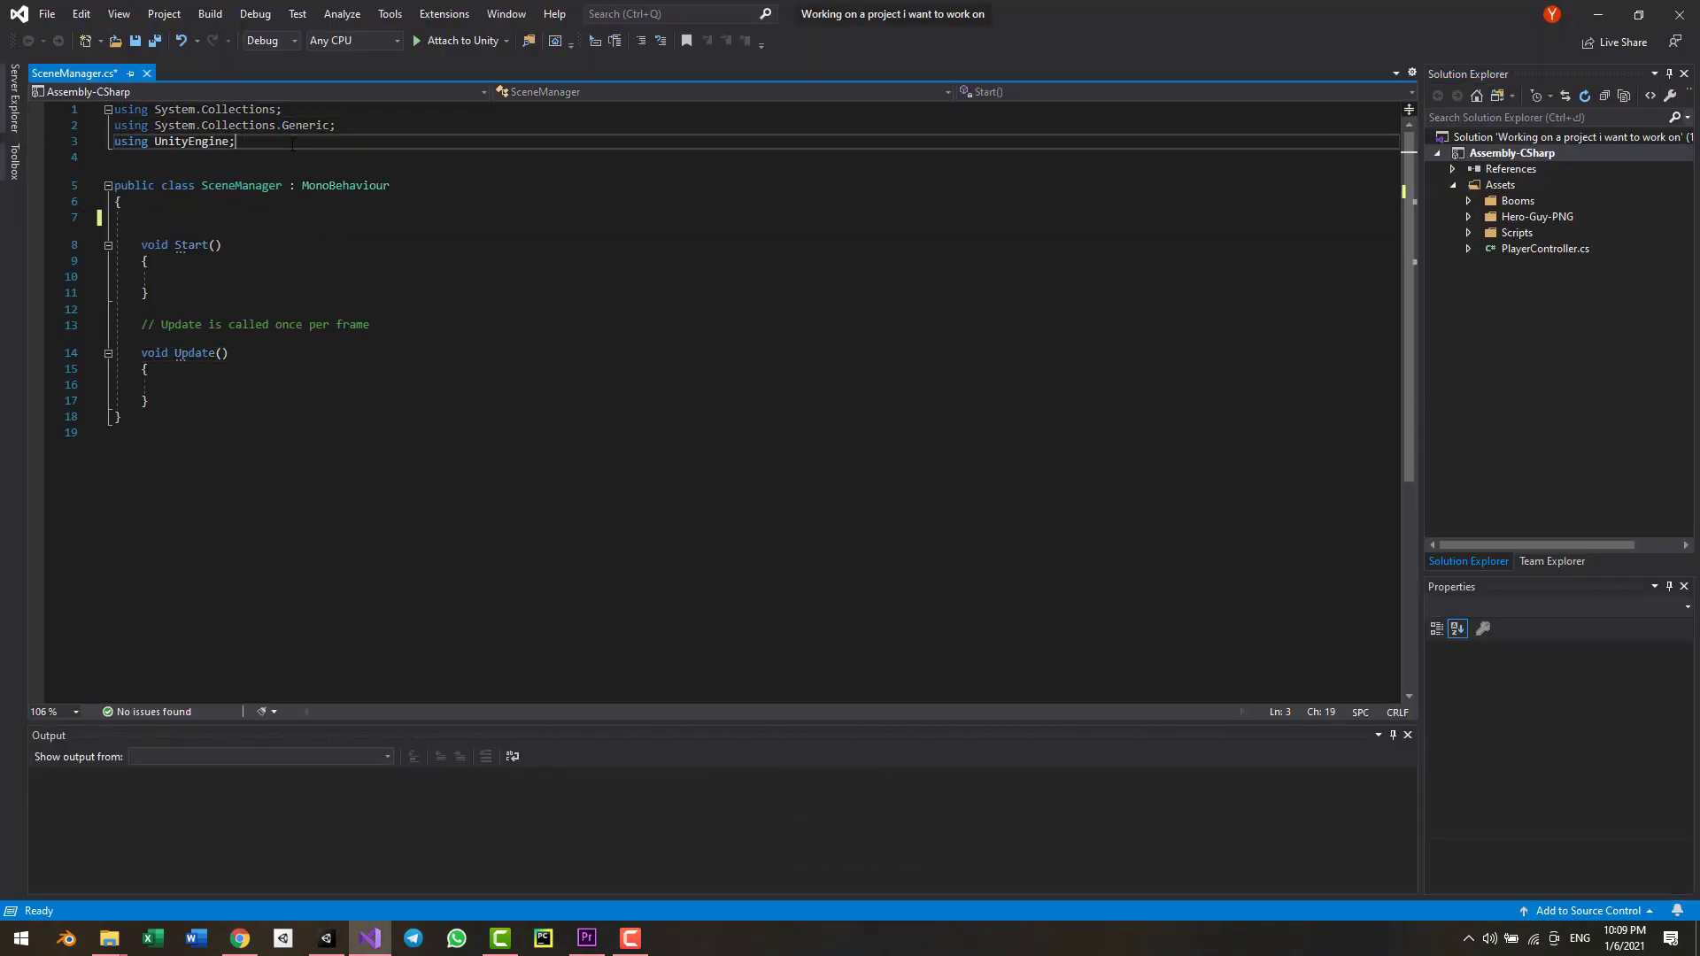
key("ctrl+d")
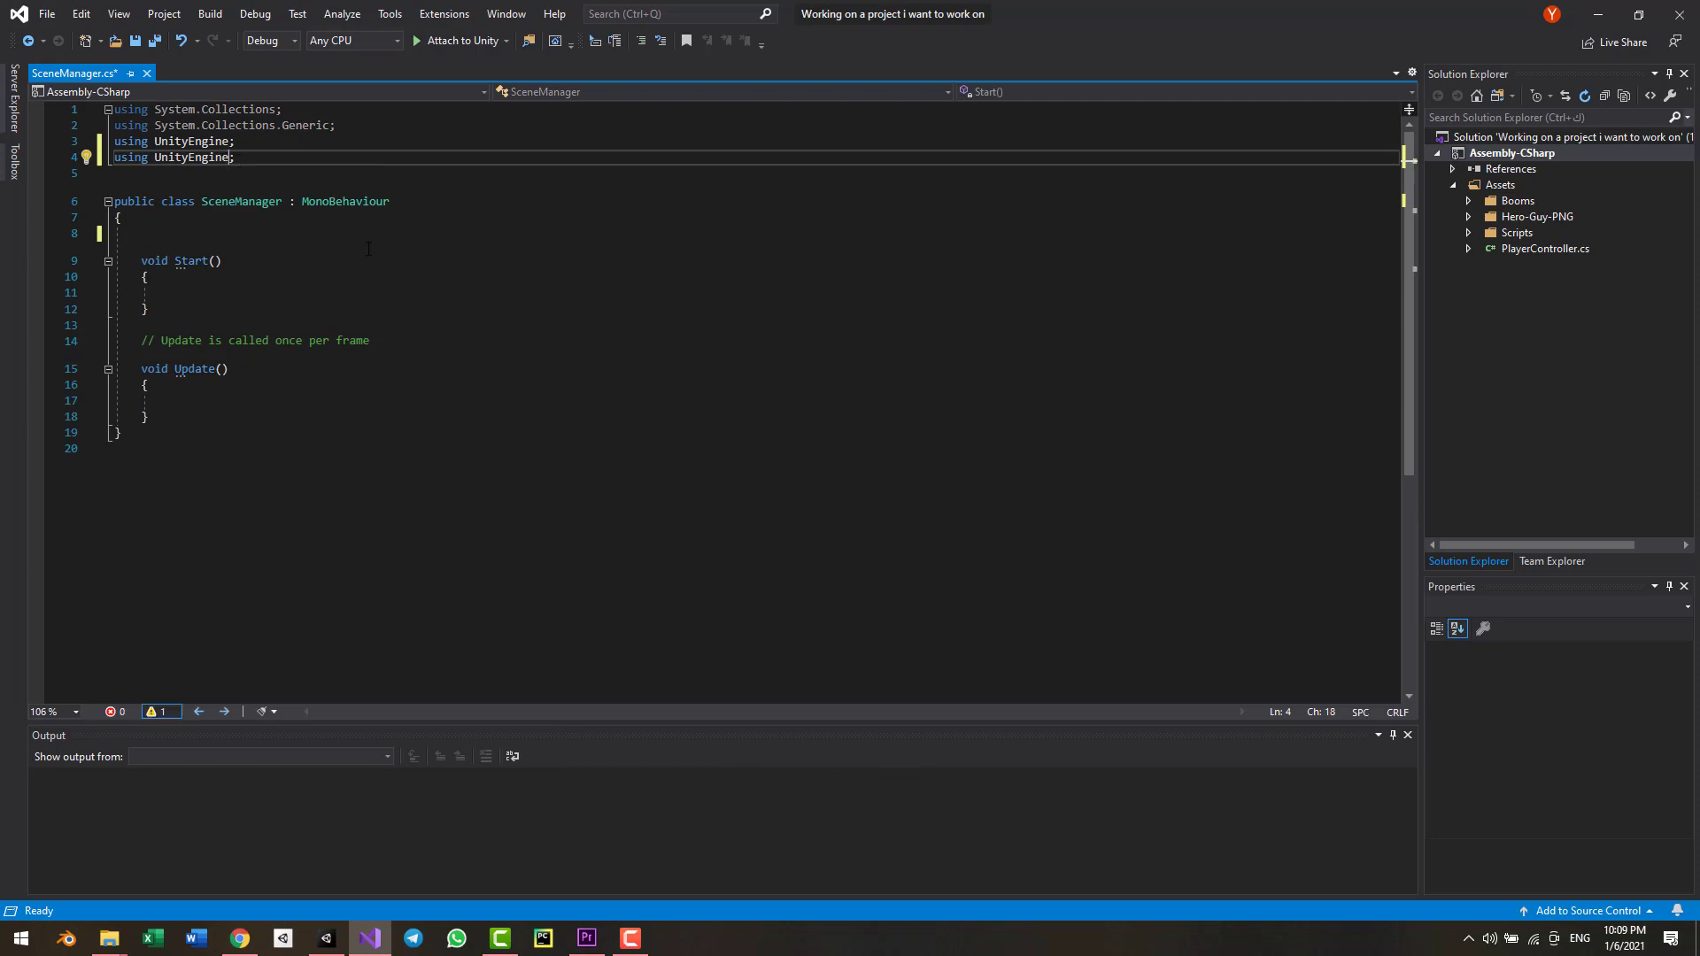
key("Left")
type(".SceneManagement")
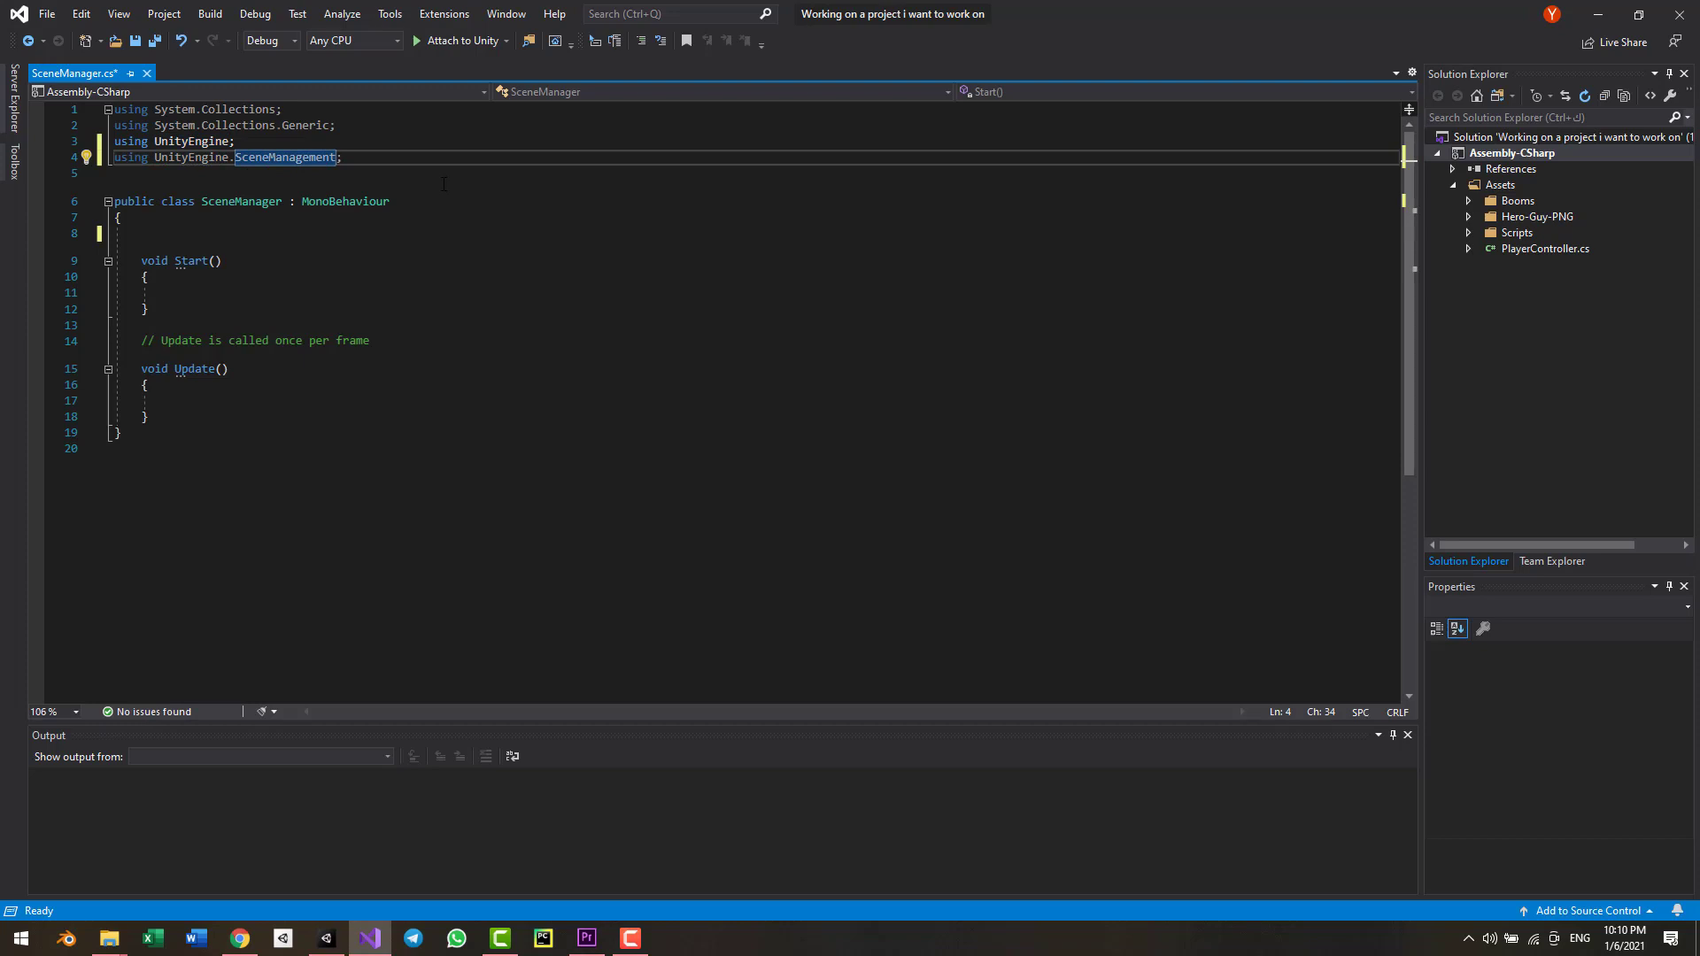
- Delete the two System.Collections using lines and the default Start and Update methods, leaving the class body empty
left_click_drag(359, 125, 114, 109)
key("BackSpace")
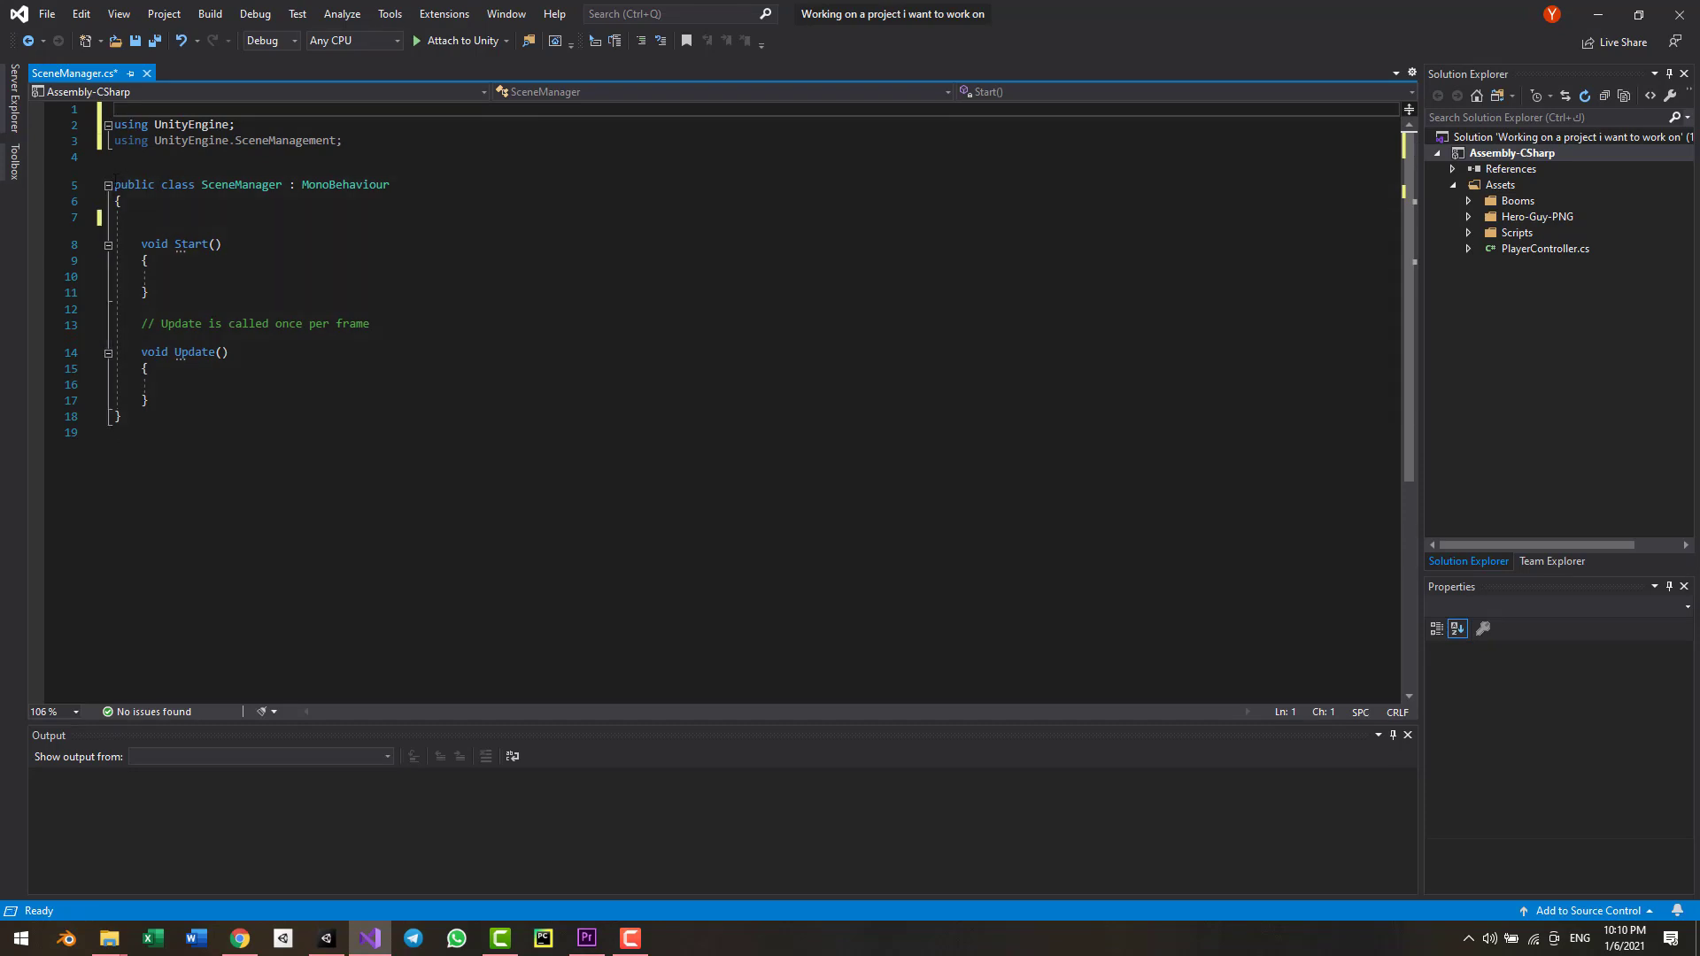
left_click_drag(114, 186, 273, 398)
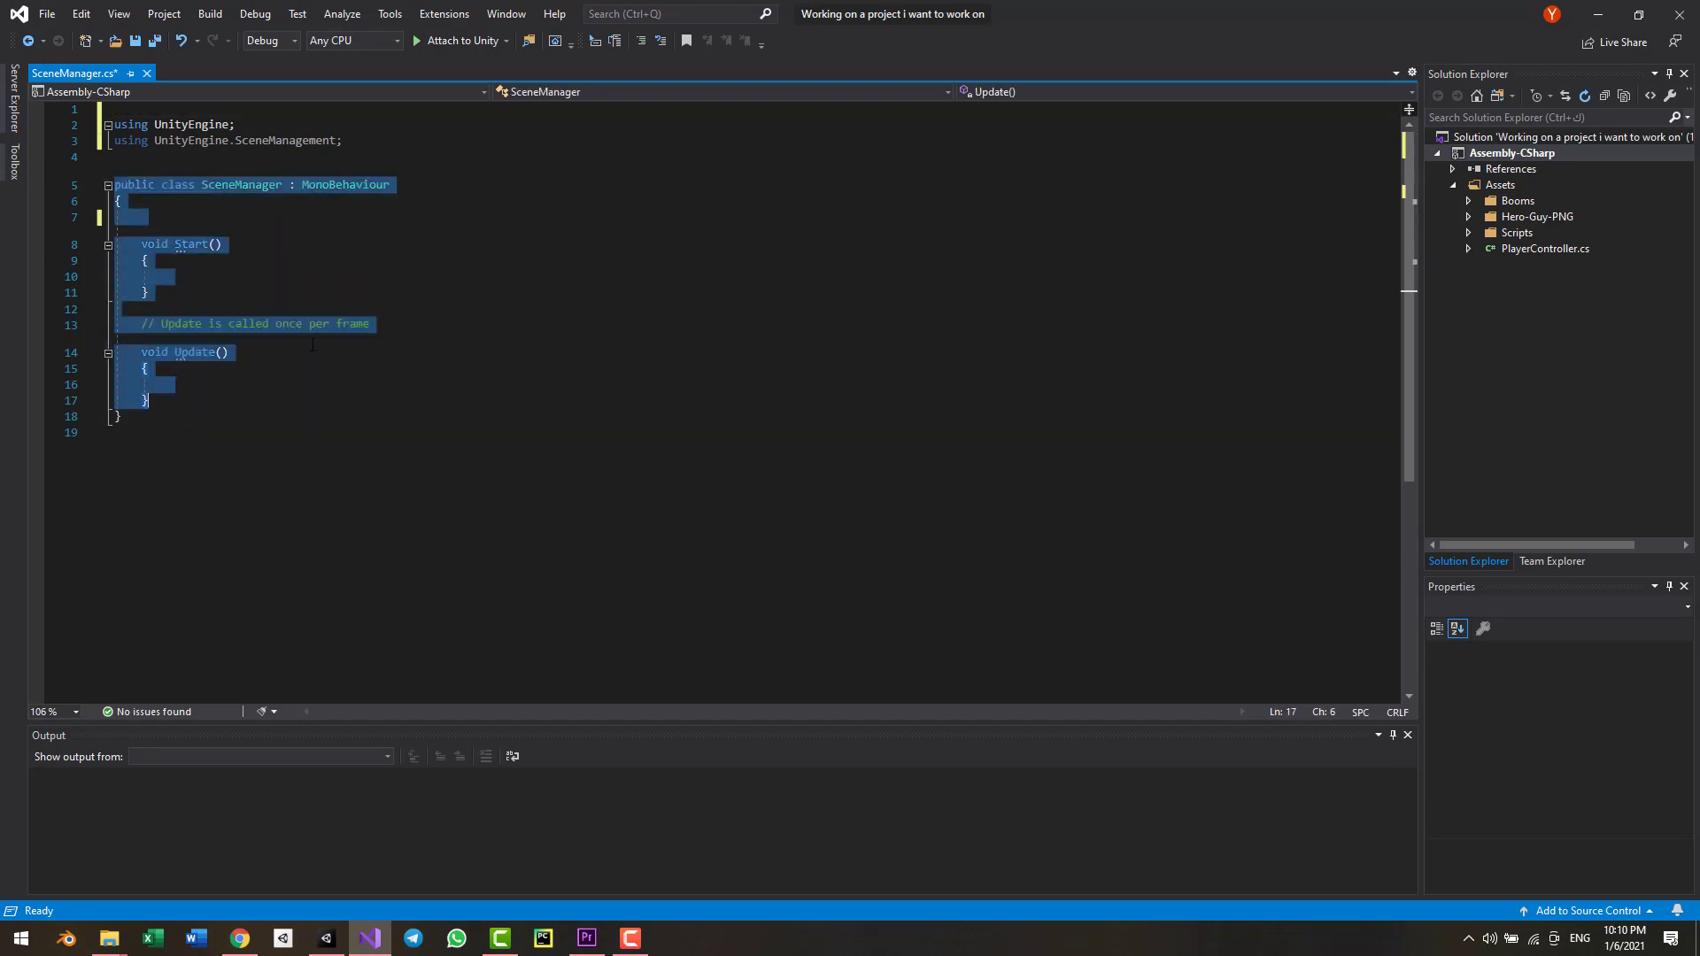
key("BackSpace")
key("ctrl+z")
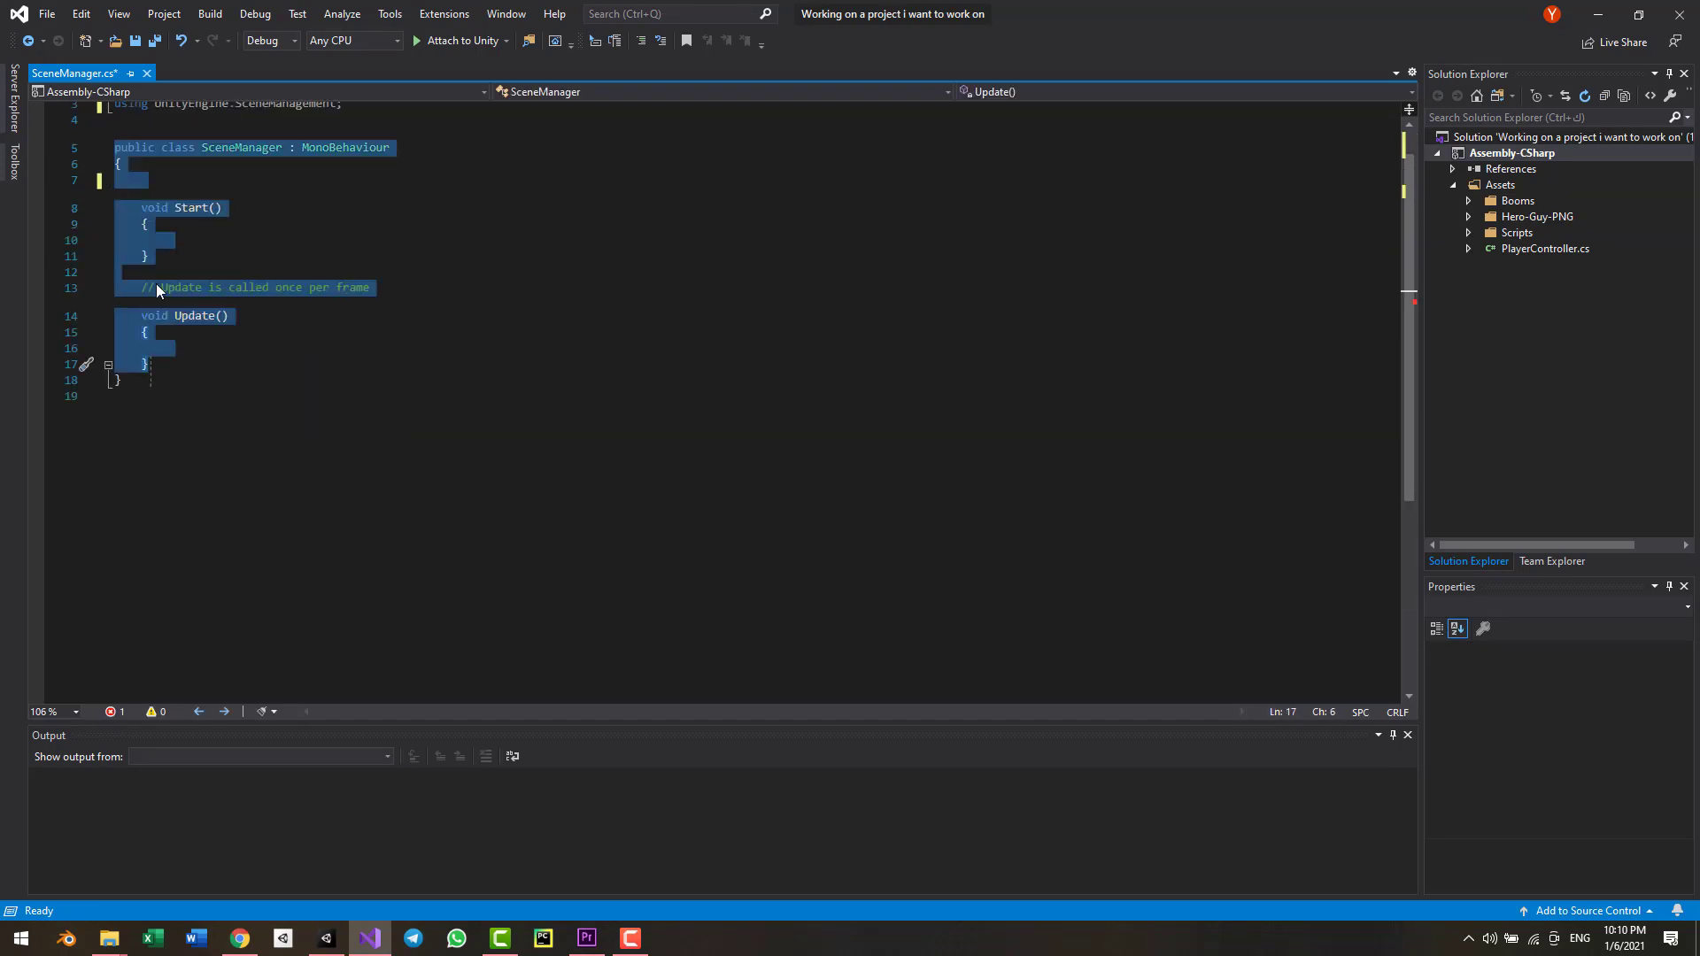
left_click(157, 285)
left_click_drag(72, 214, 72, 337)
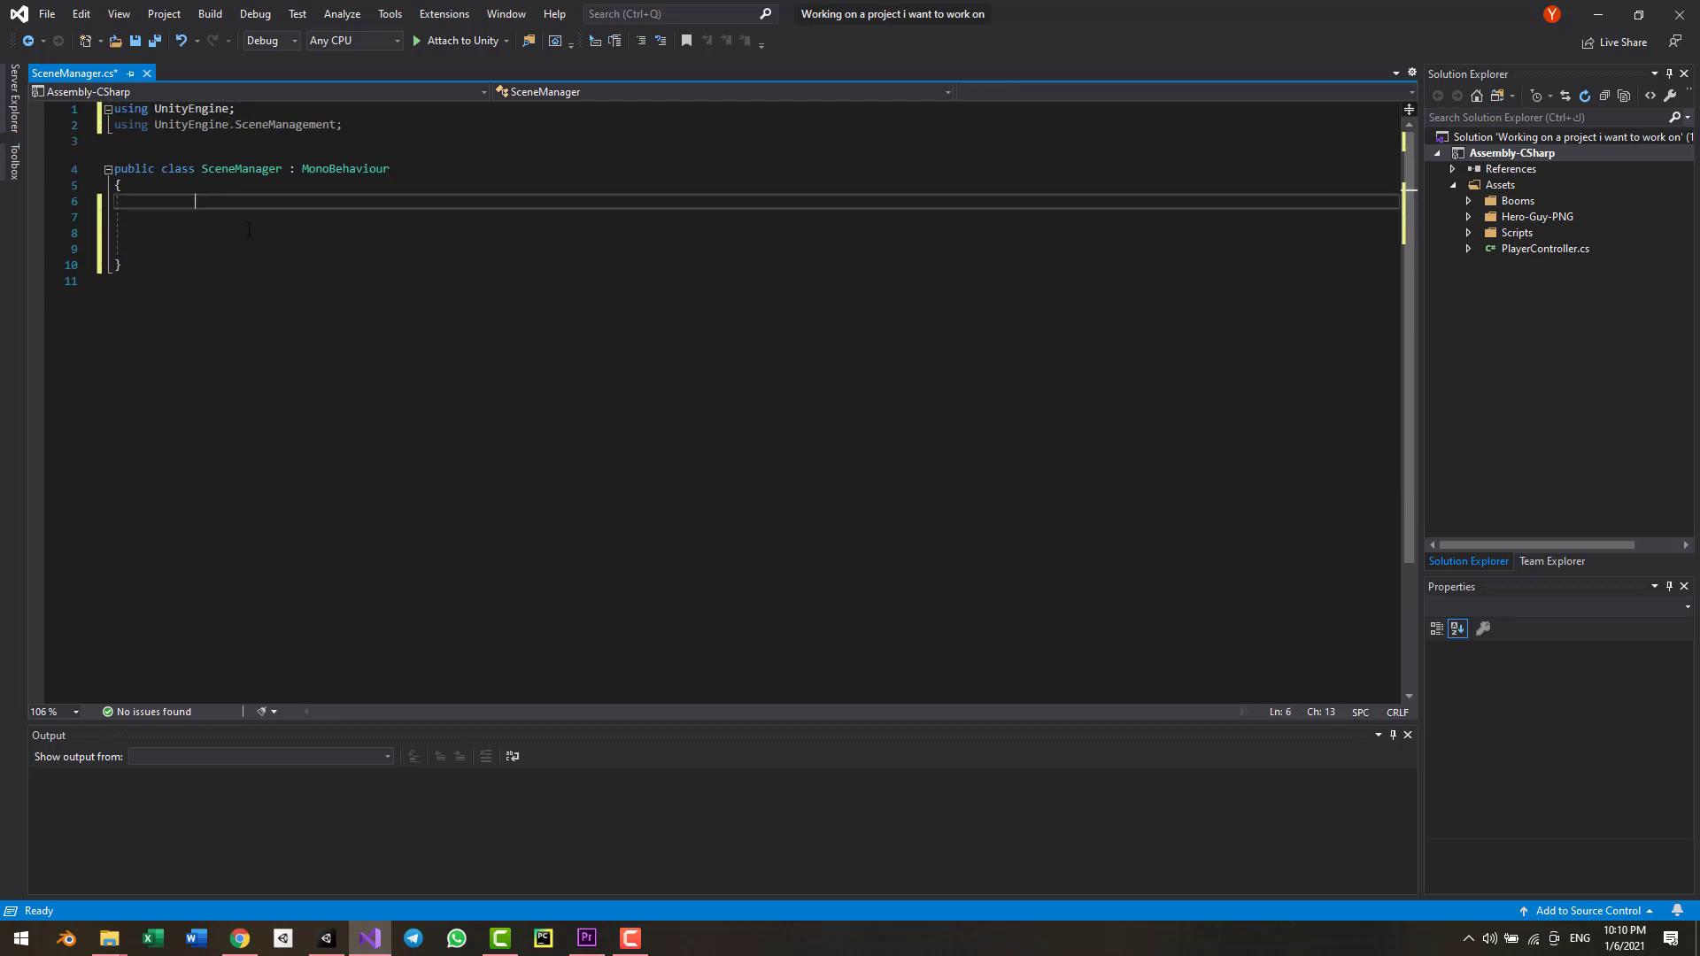
left_click(248, 233)
left_click(248, 201)
left_click(248, 217)
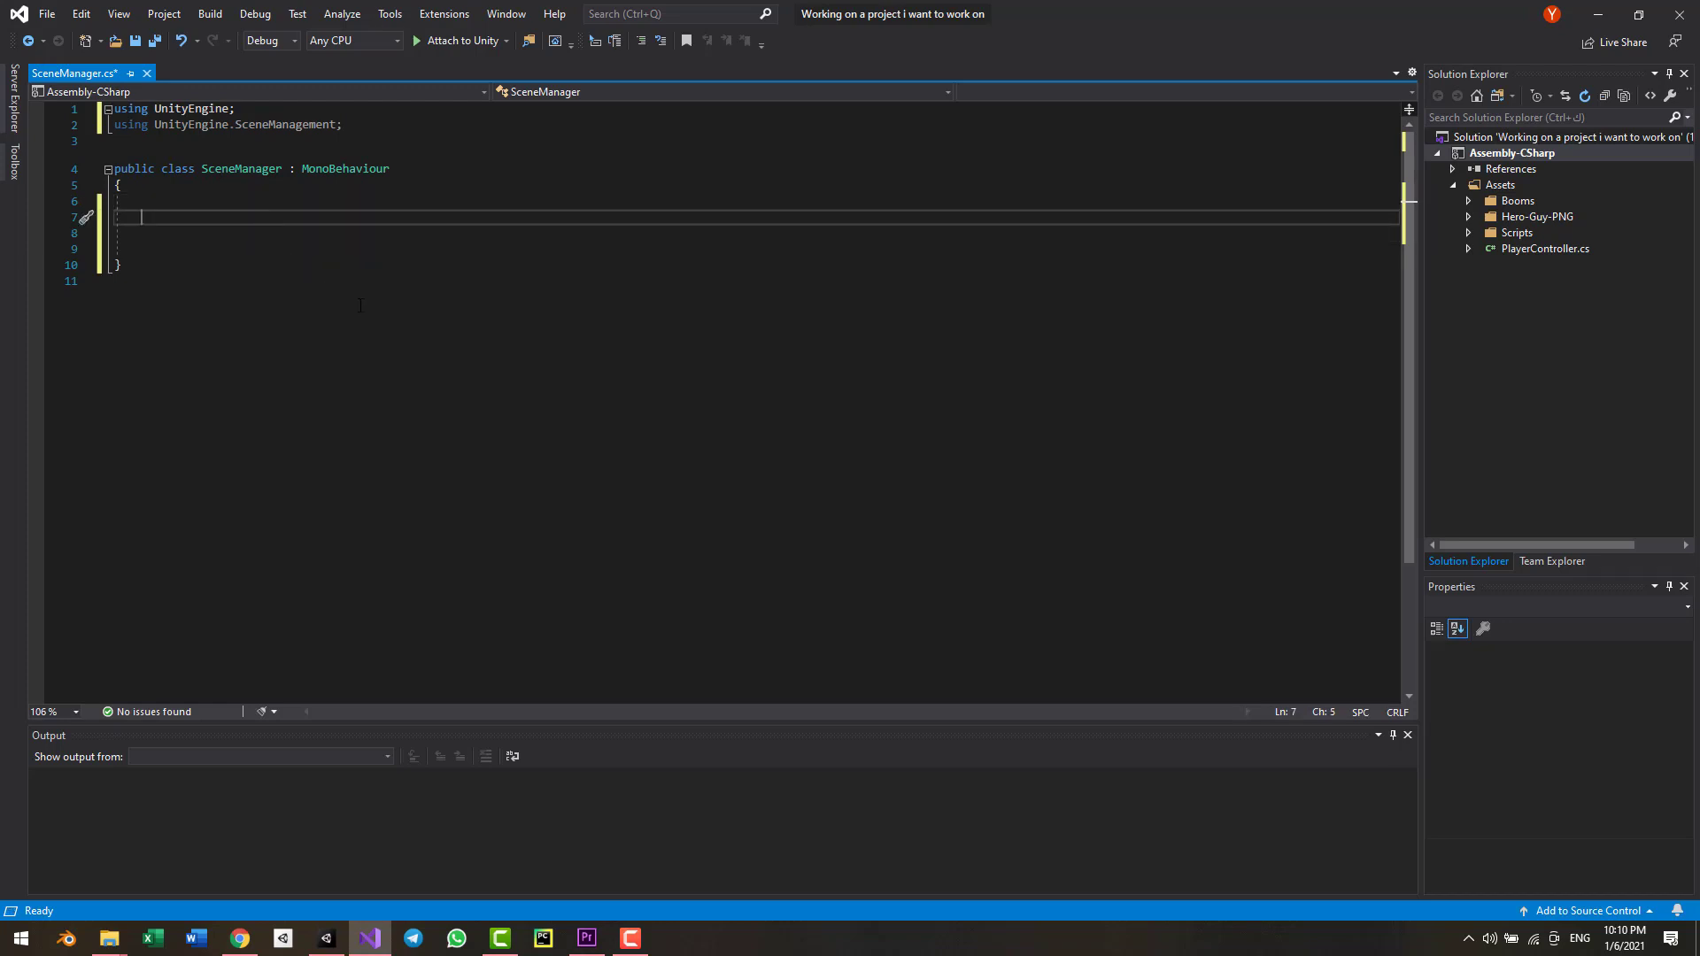
type("pu")
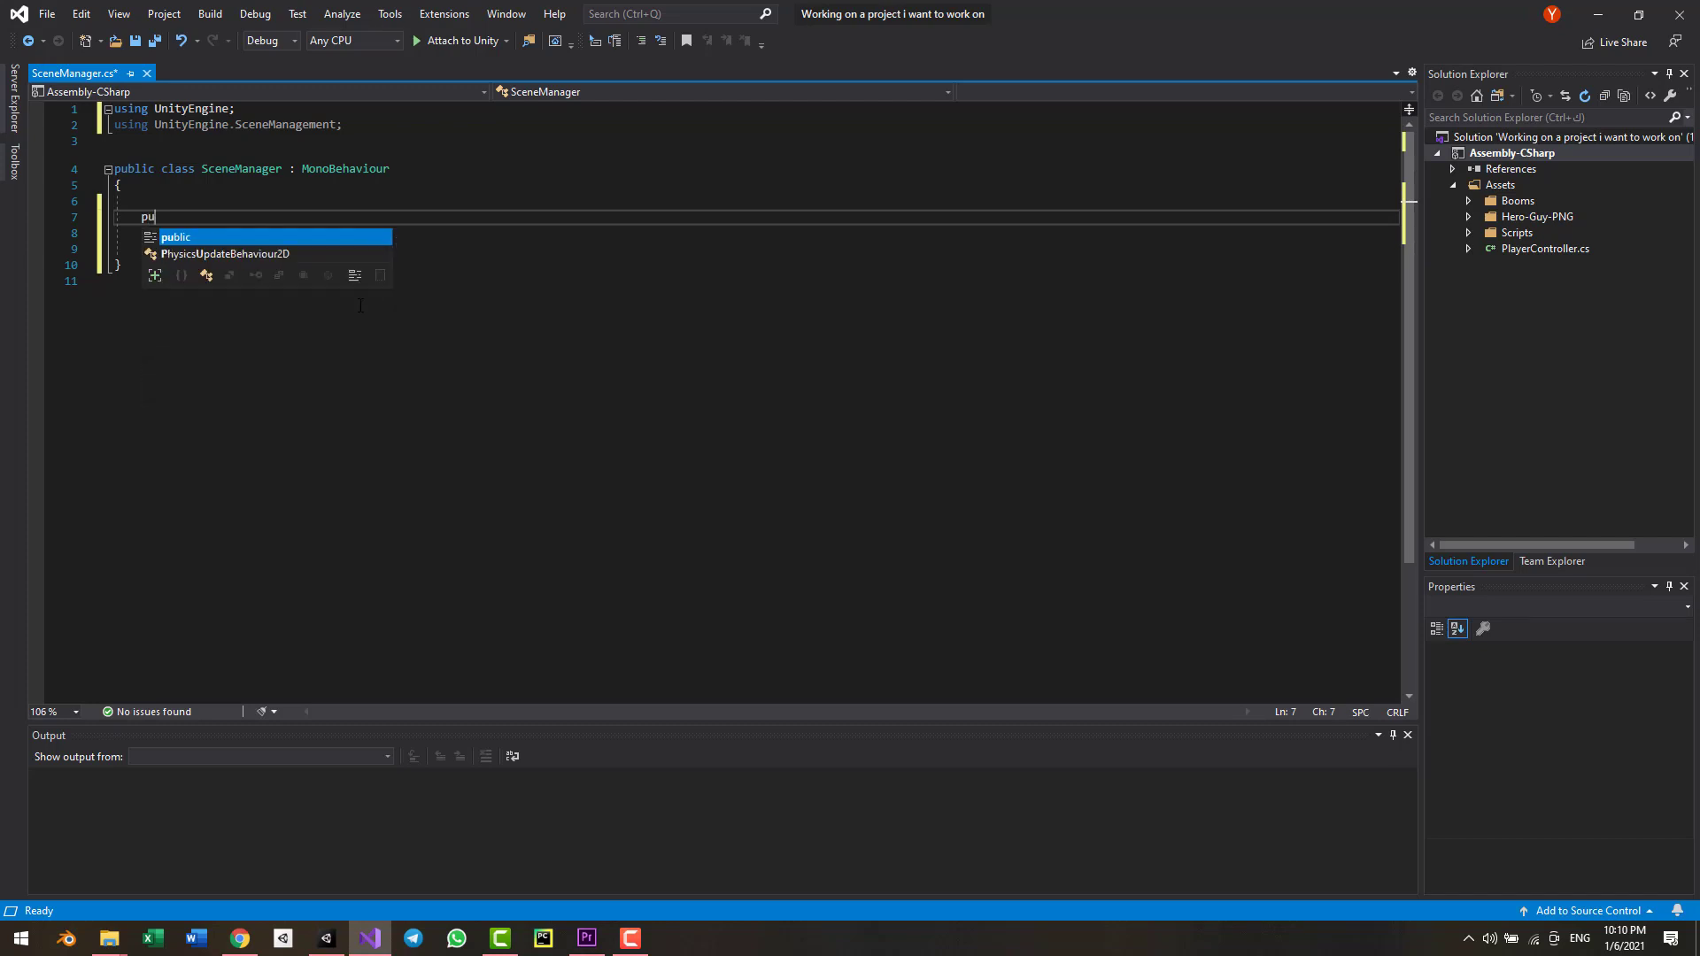
key("BackSpace")
key("BackSpace")
key("Escape")
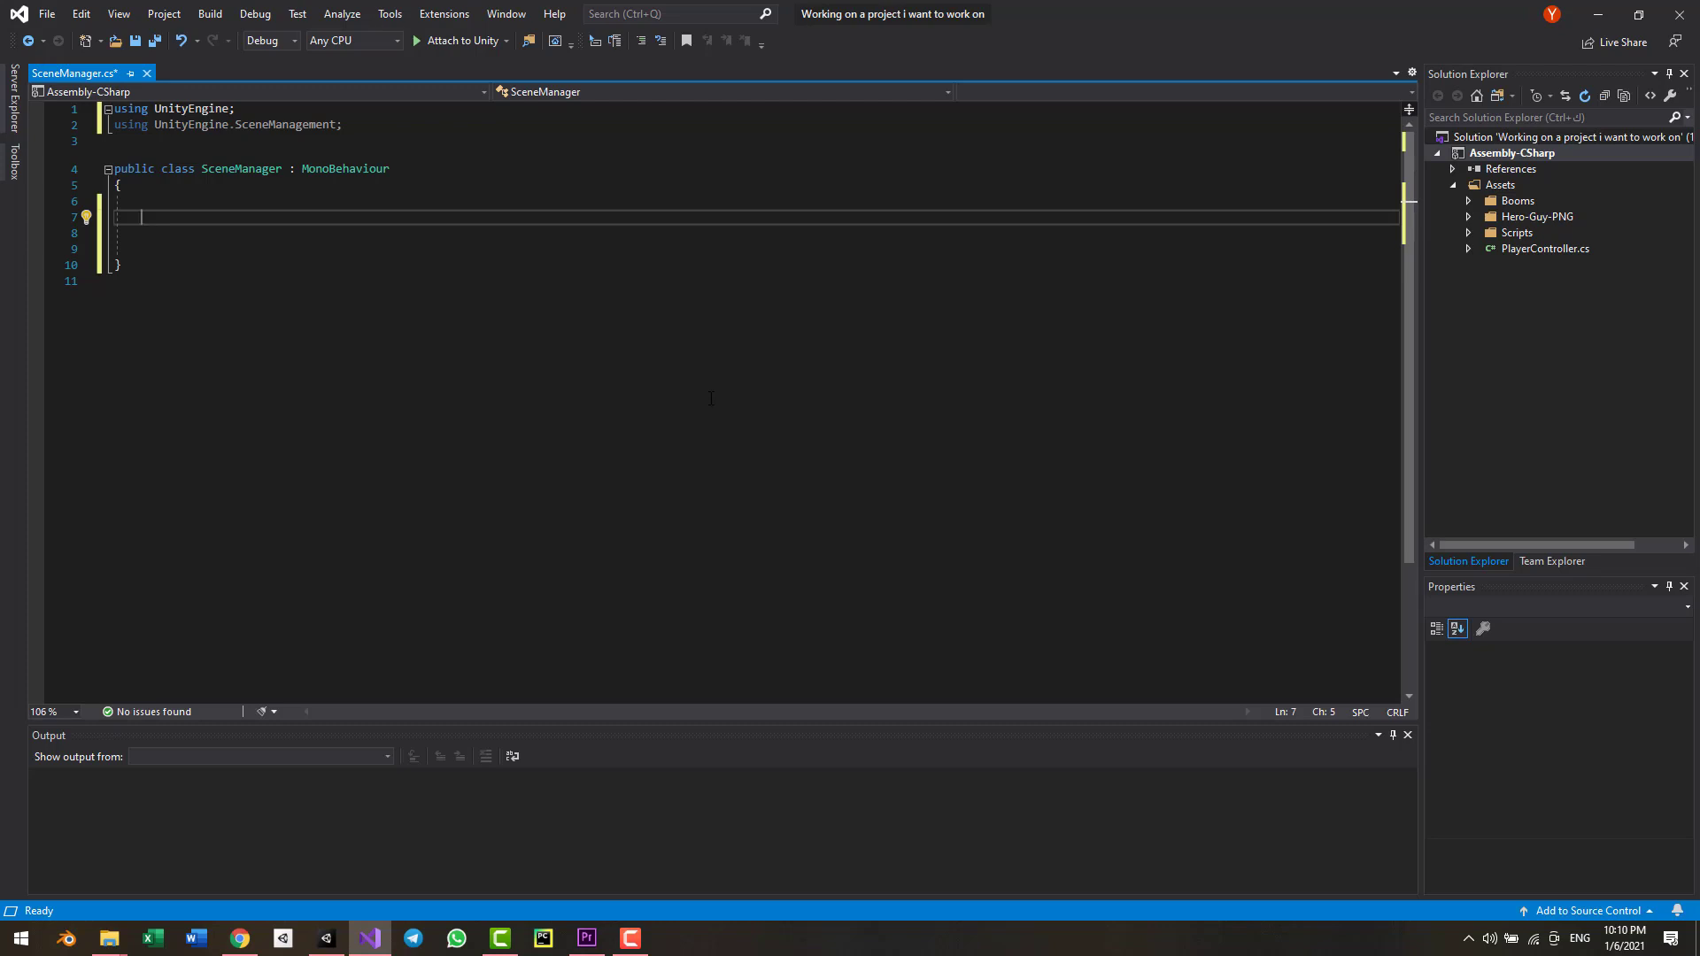
- Add an empty method "public void PlayGame()" with its braces inside the SceneManager class
type("public void PlayGame")
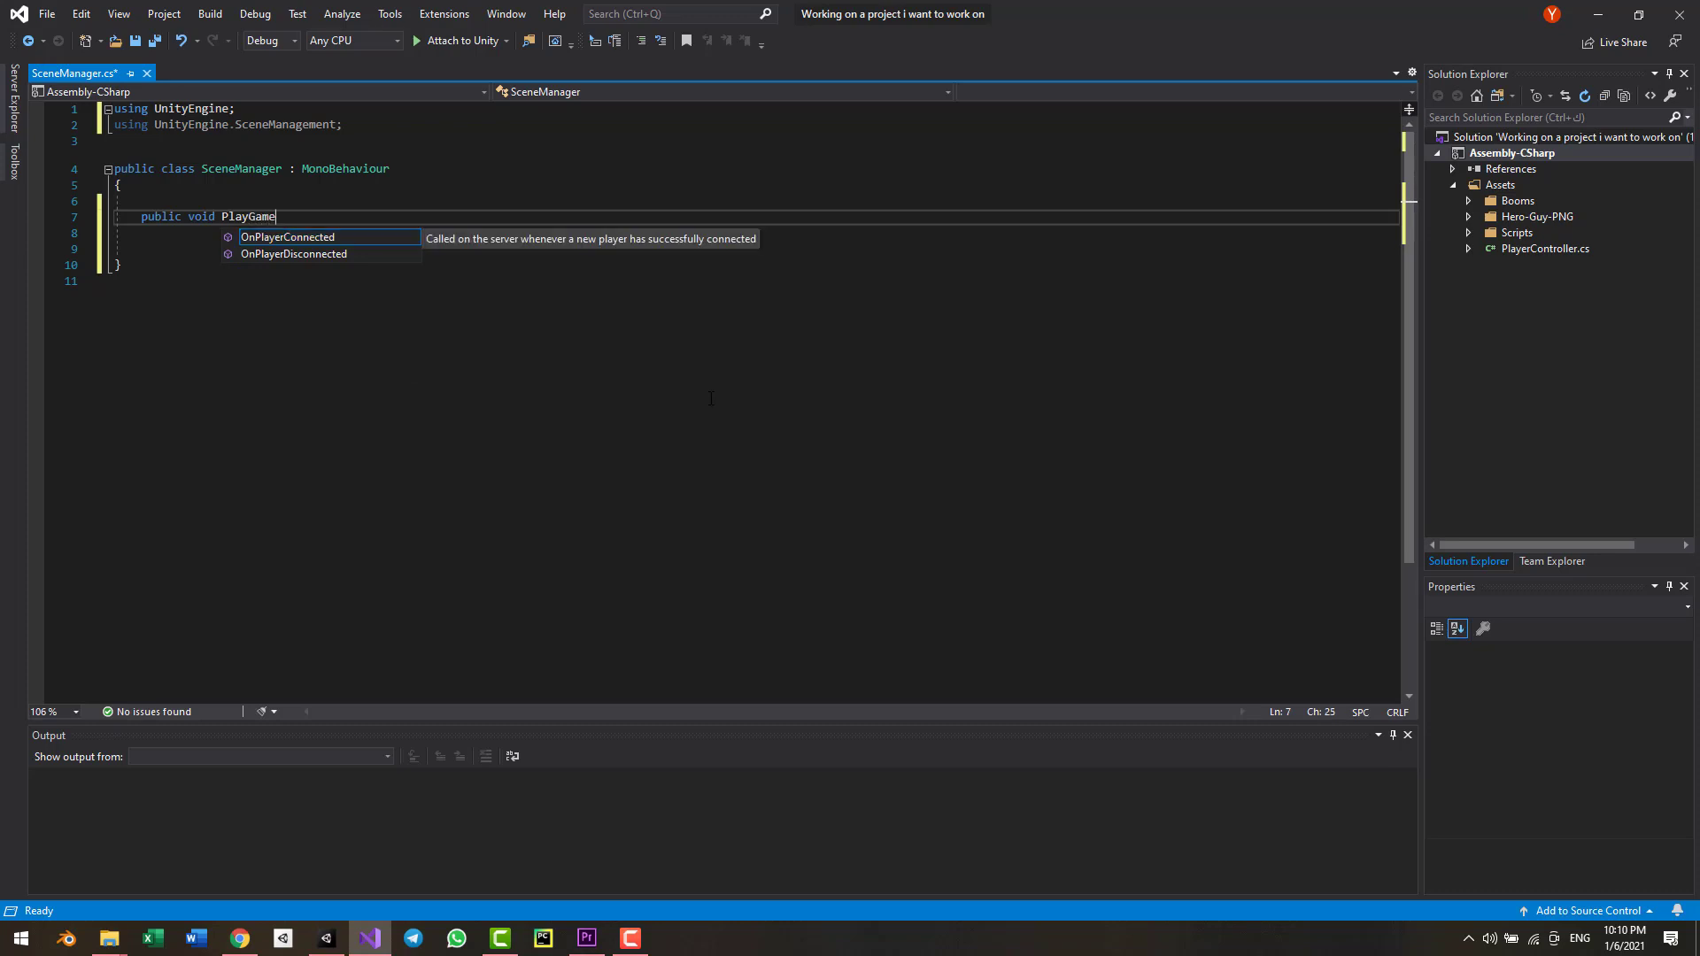
type("()")
key("Return")
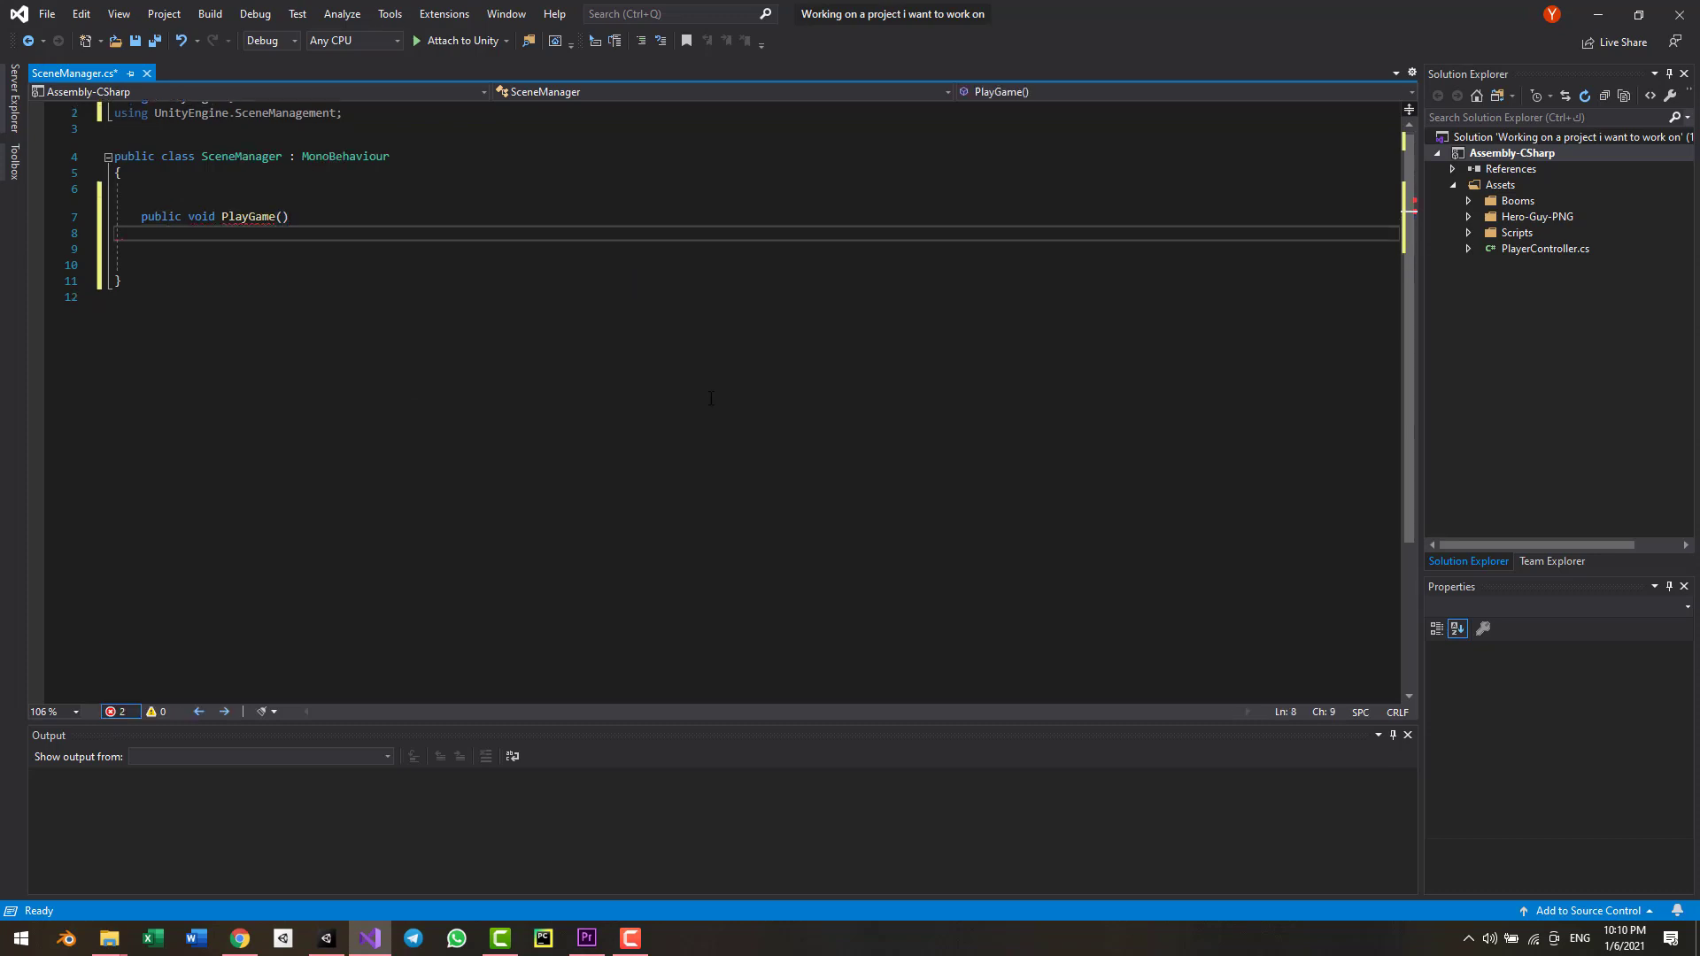
type("{")
key("Return")
left_click_drag(142, 234, 172, 249)
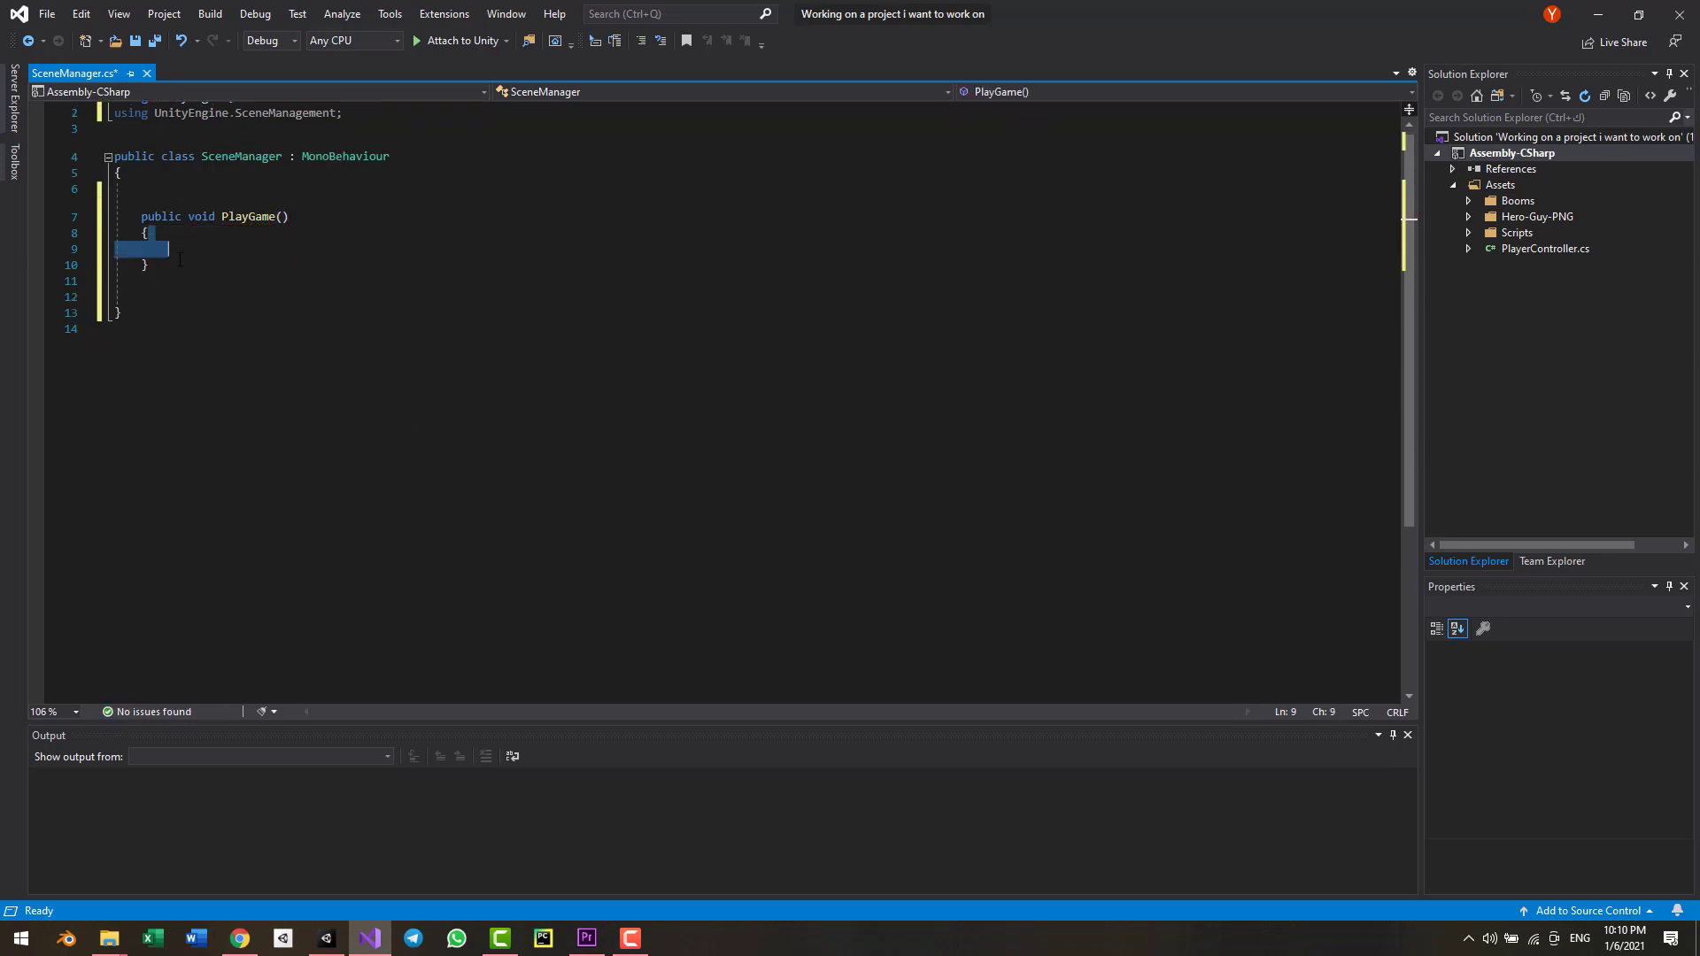
left_click(182, 249)
left_click(169, 216)
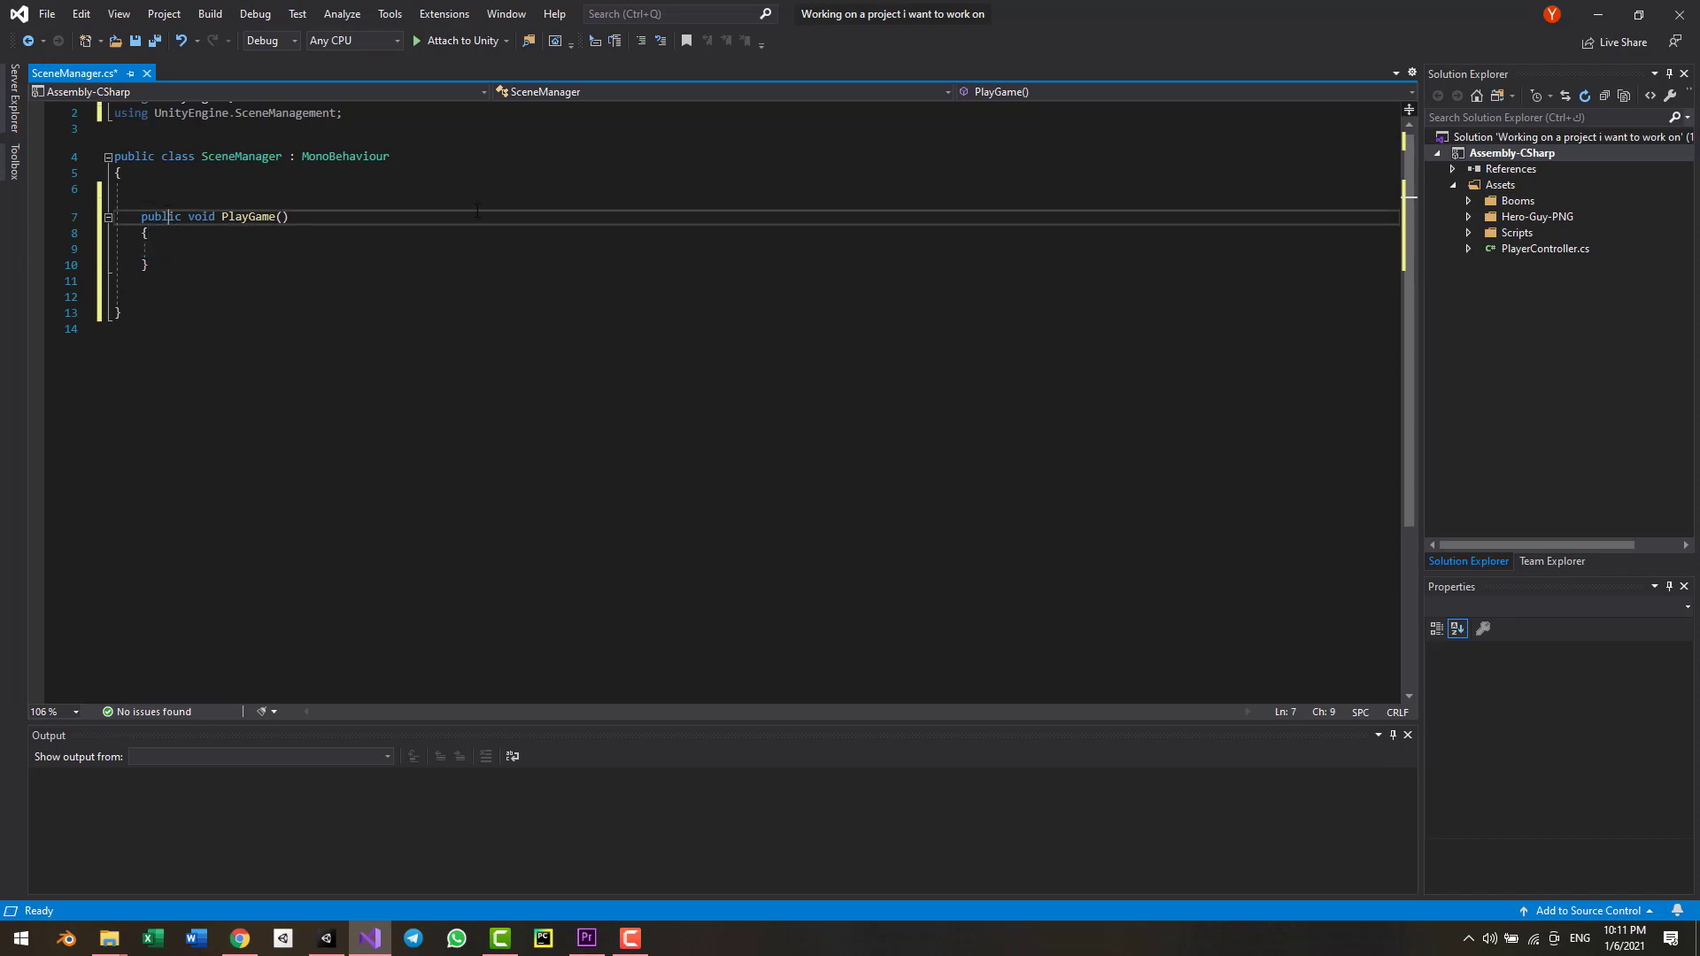
- Add a SceneManager.LoadScene call for the scene "Level01" inside the PlayGame method's body
left_click(252, 252)
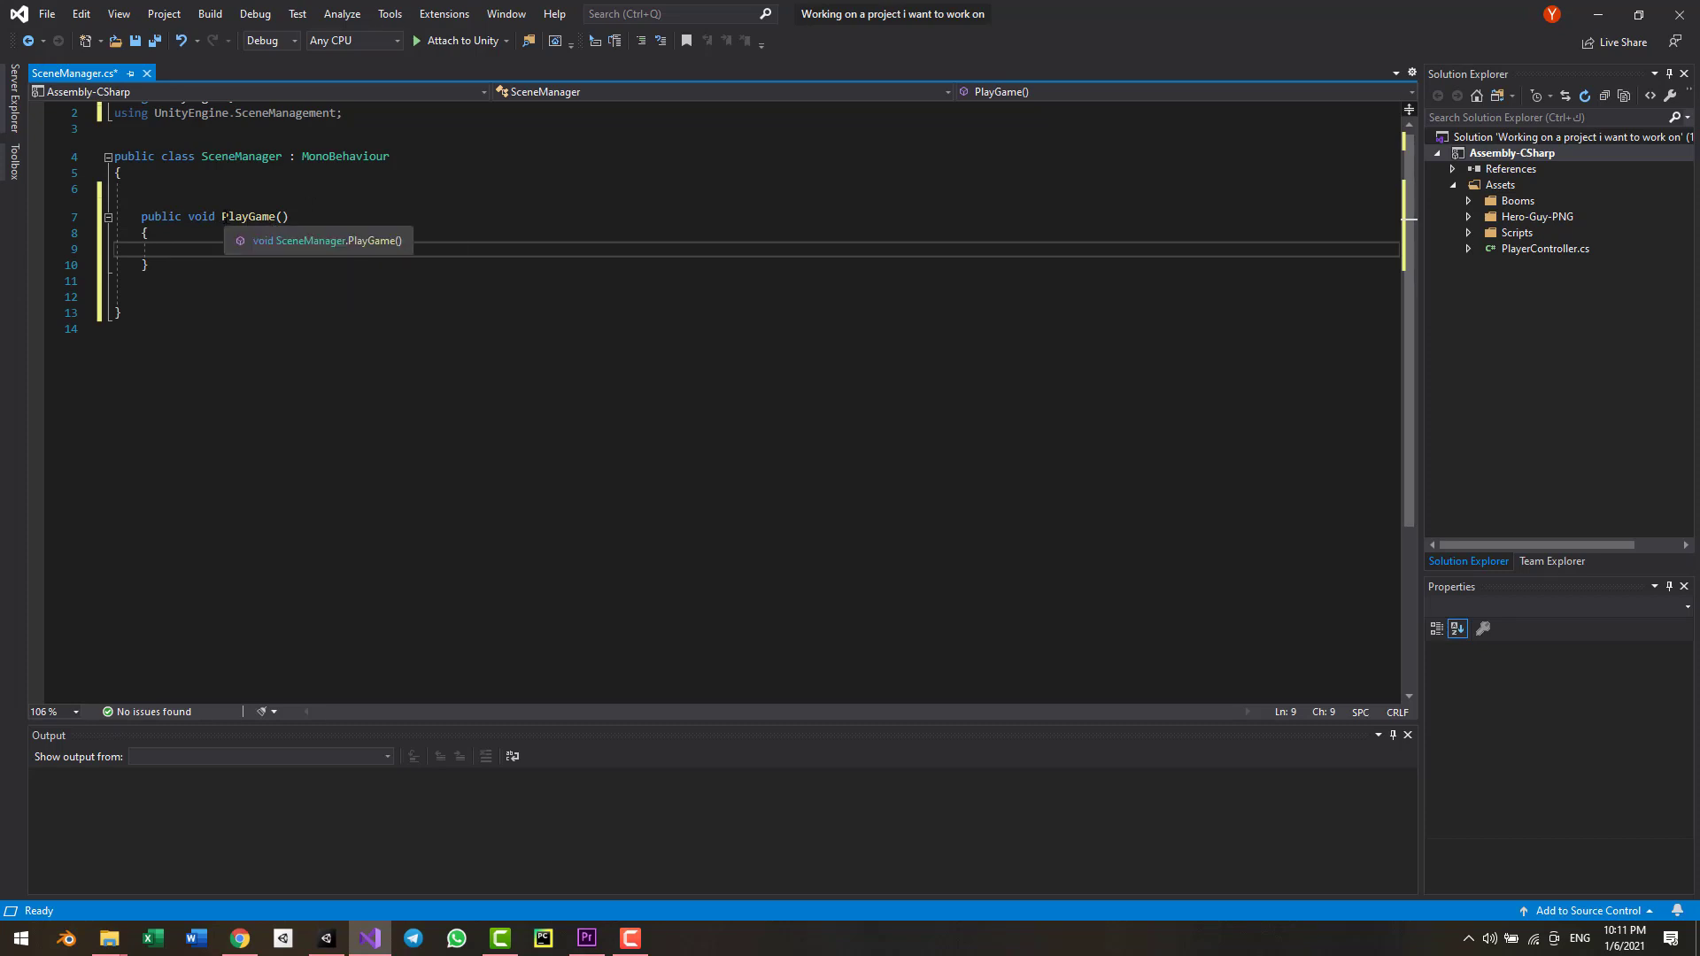
double_click(248, 217)
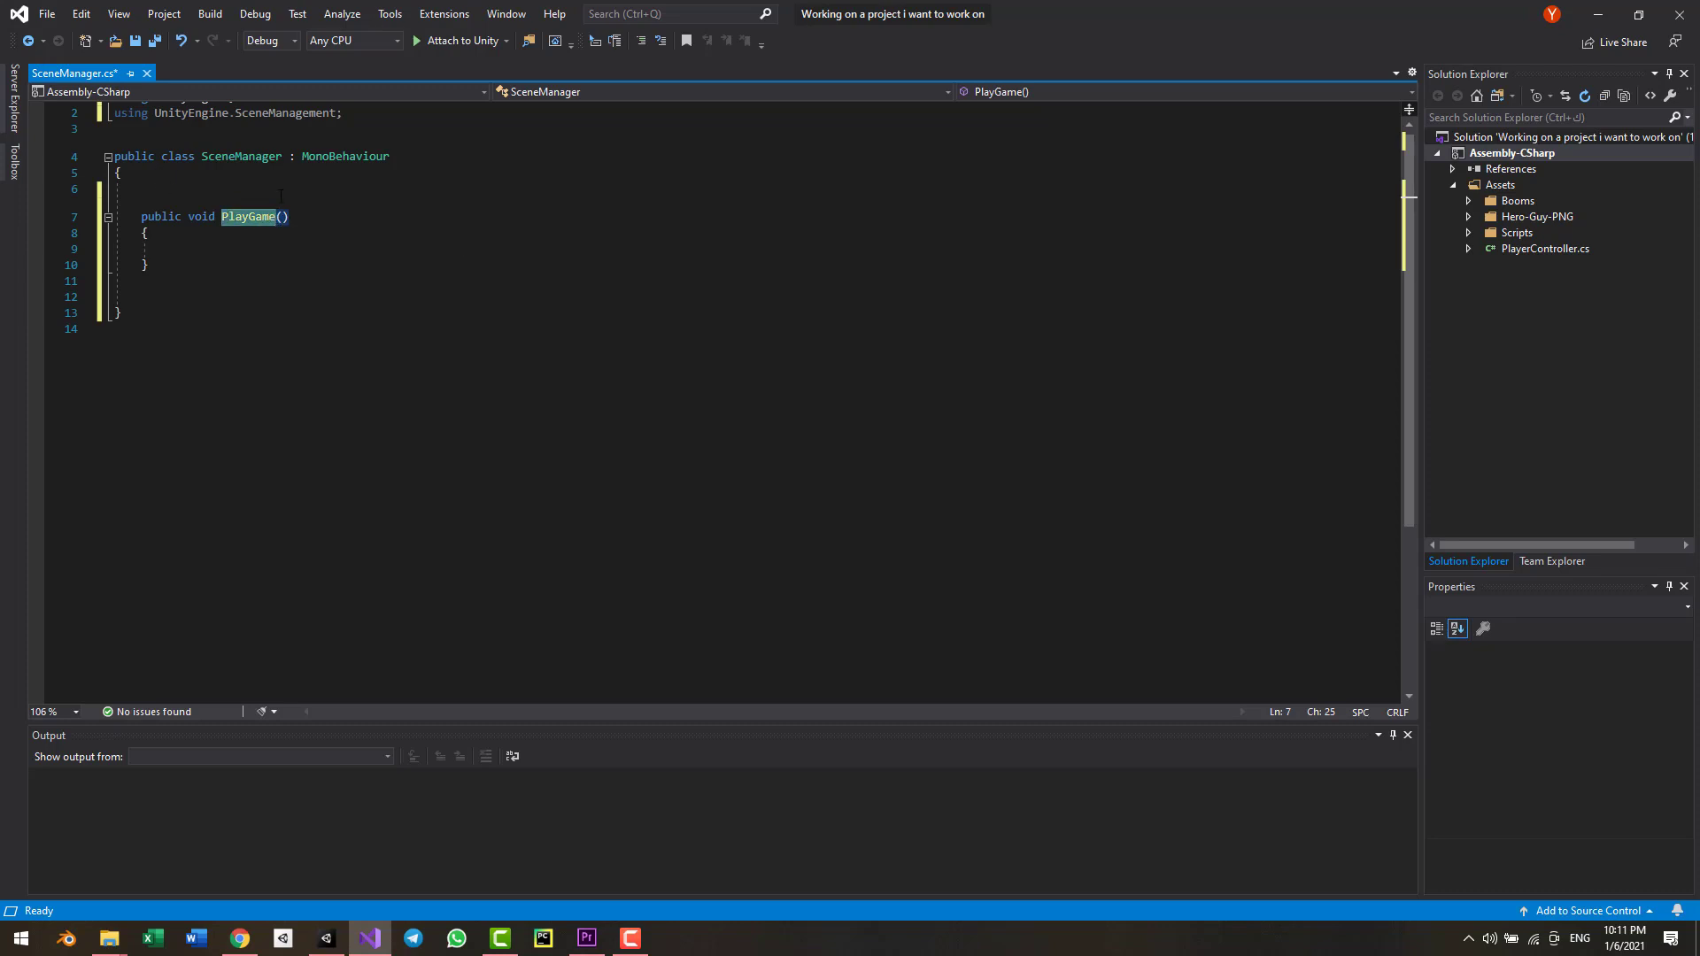
left_click(244, 228)
key("Down")
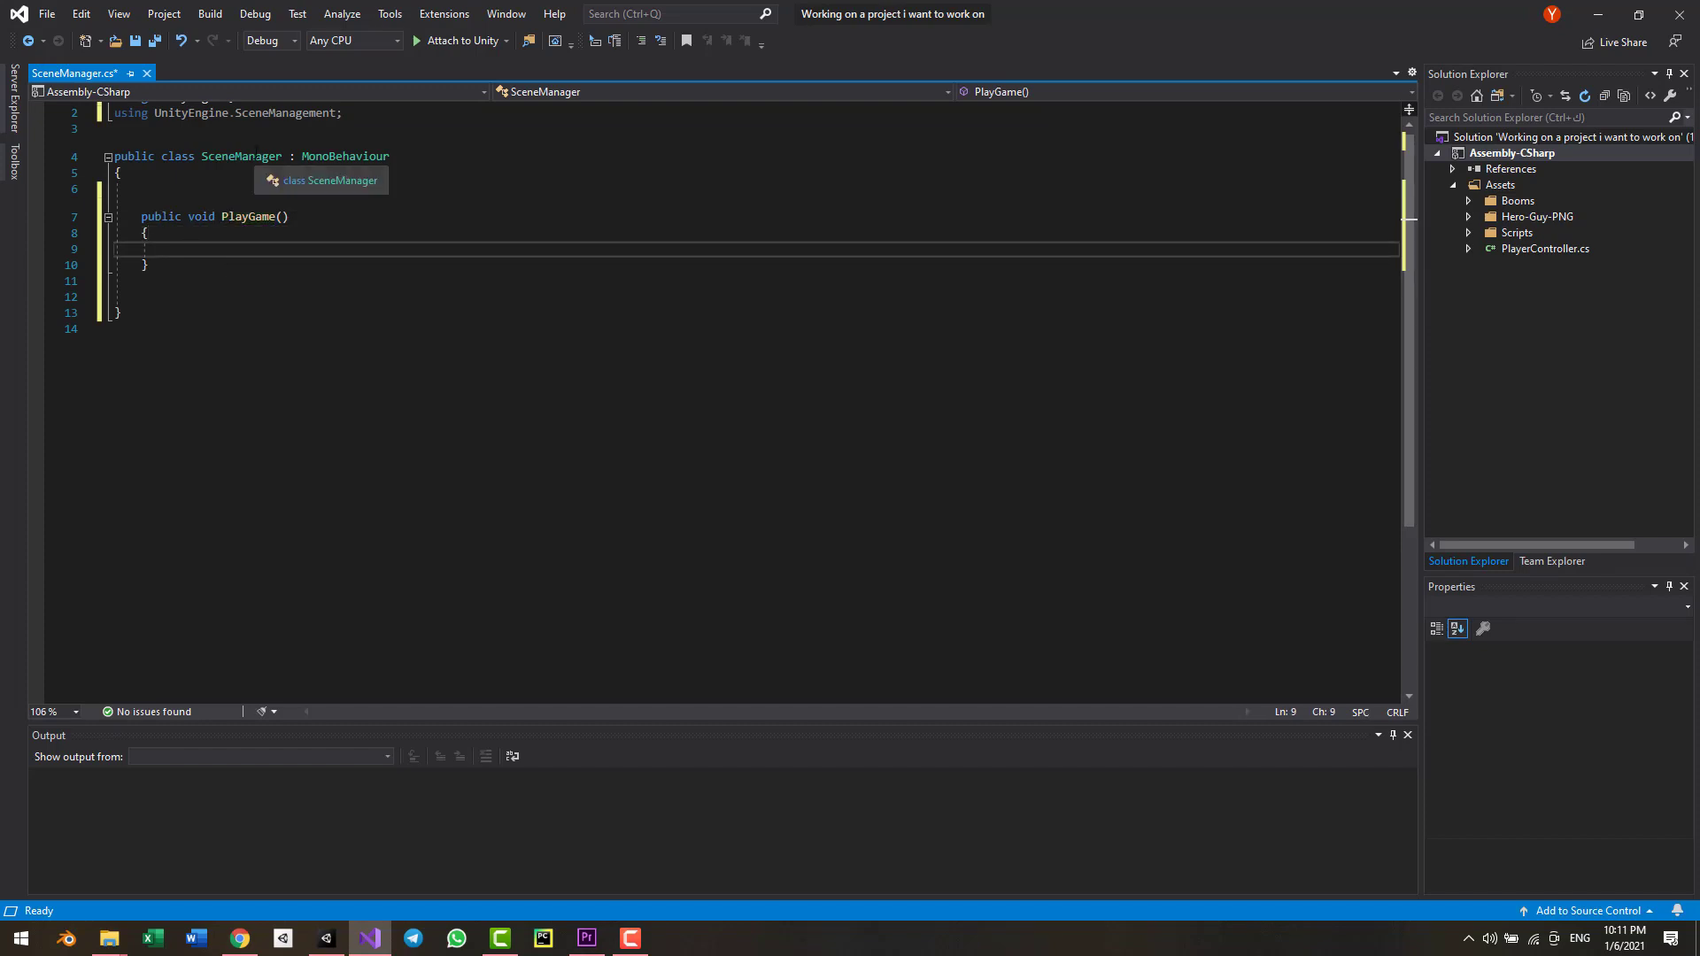
type("Sce")
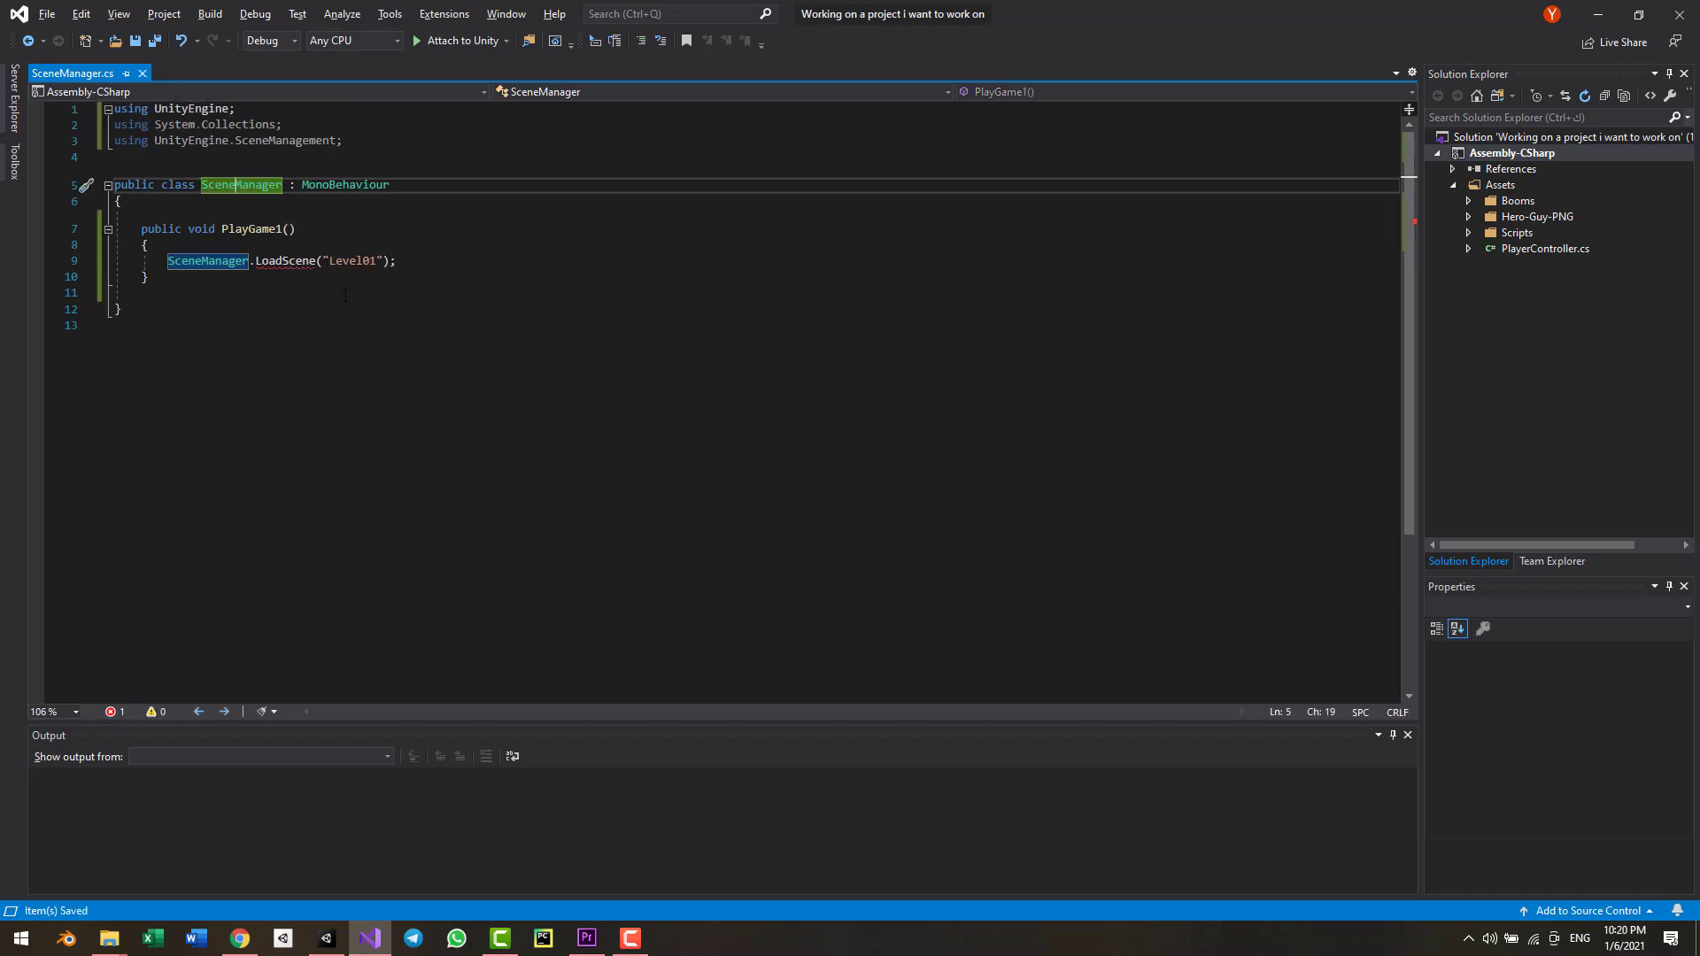
- Rename the script's class to SceneManagment and save the script
left_click(507, 351)
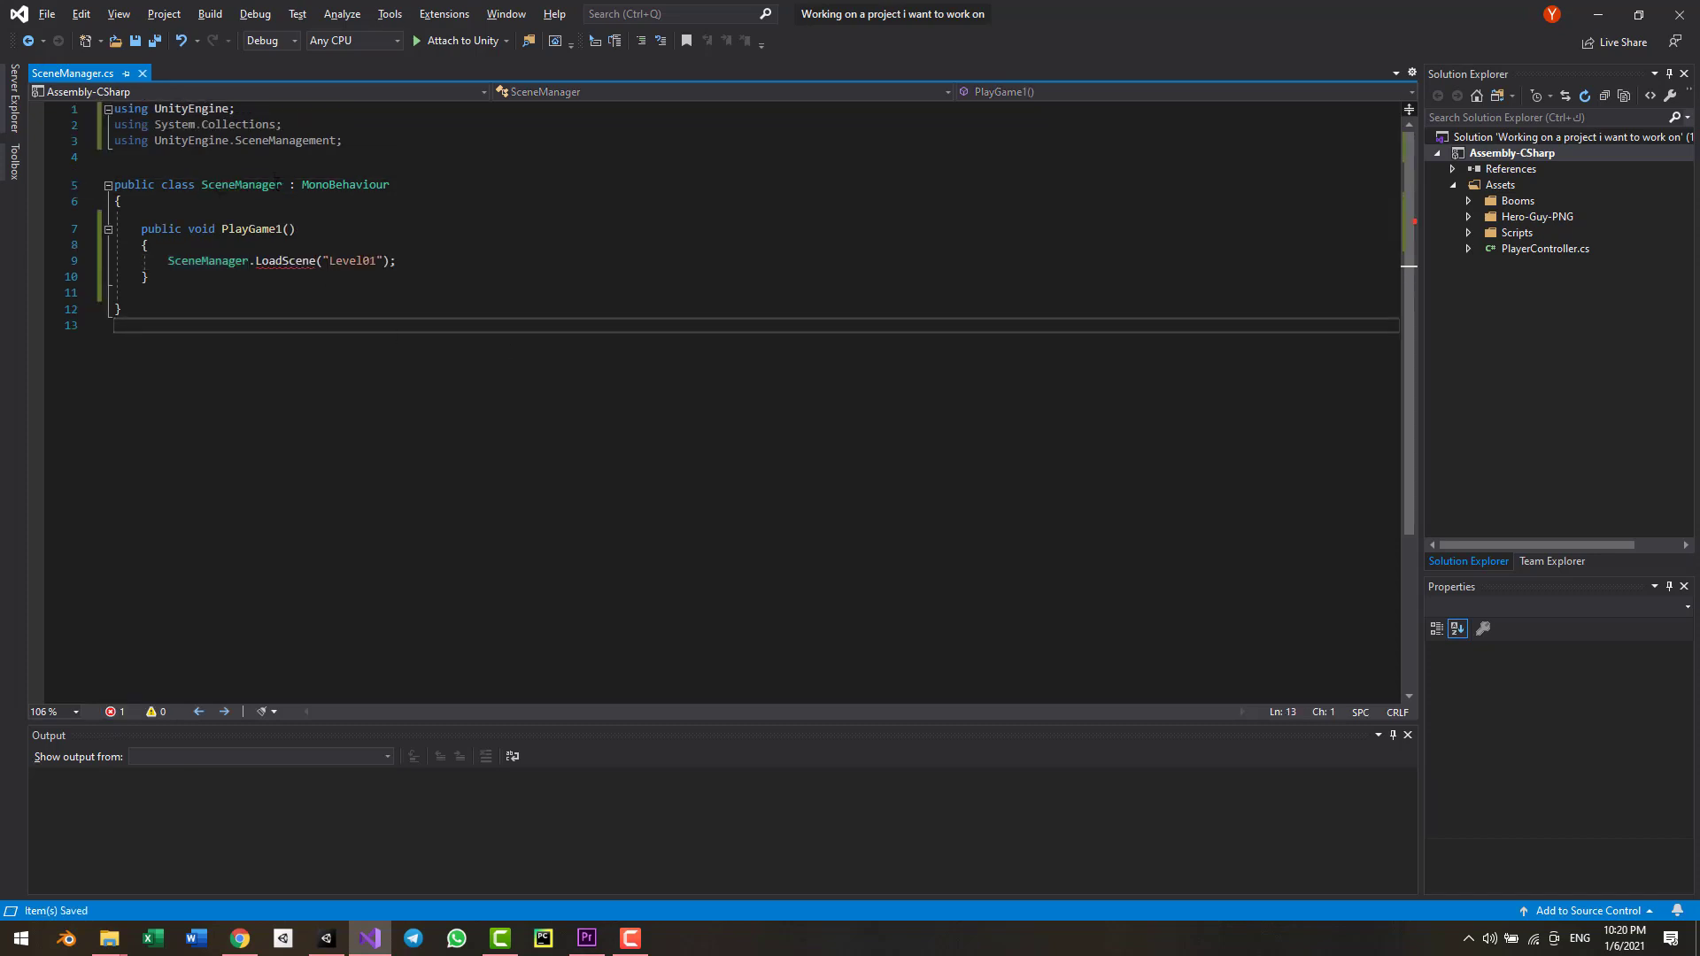
left_click(281, 186)
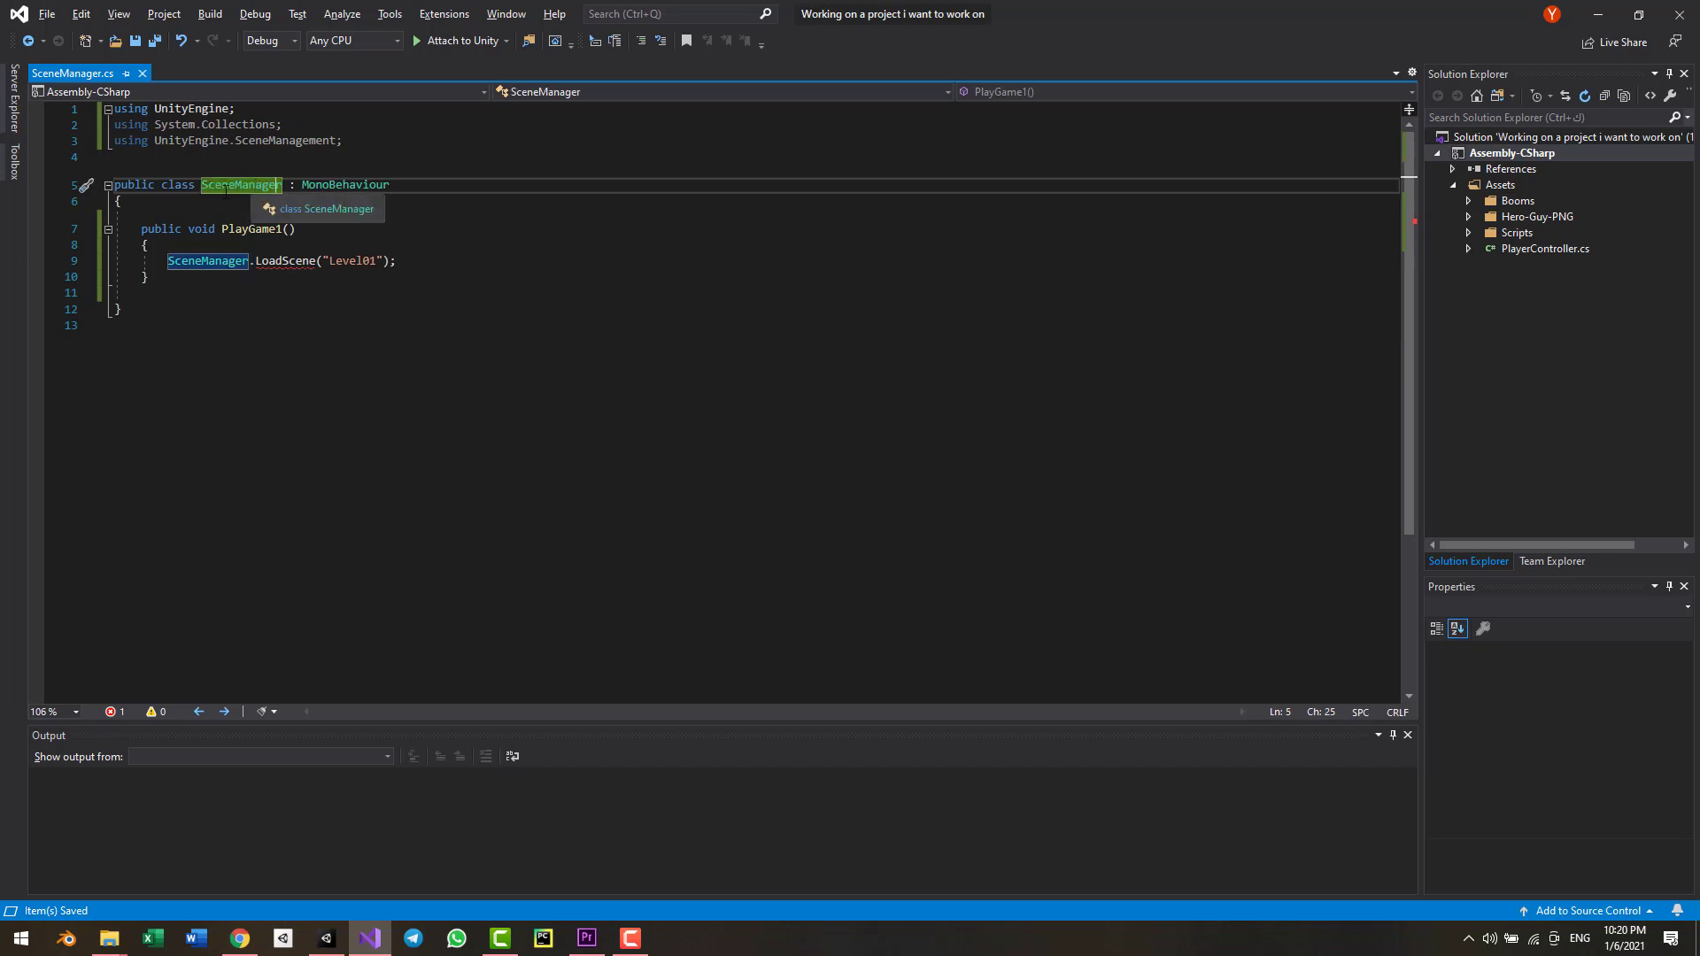
key("Right")
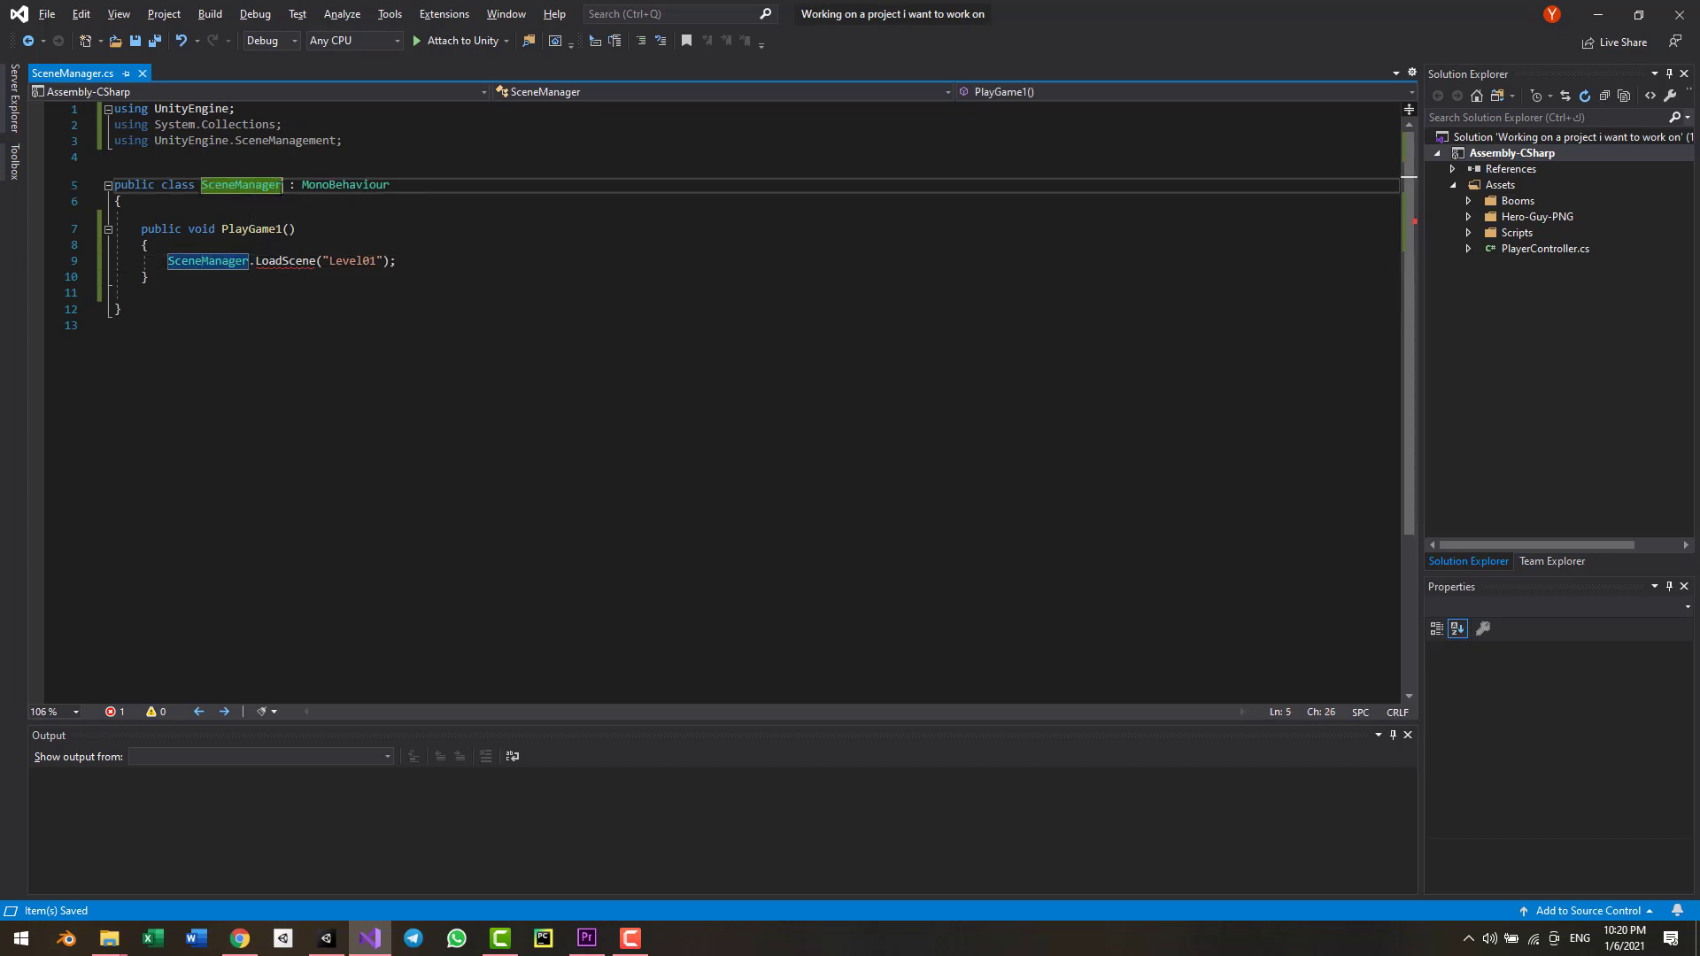
key("BackSpace")
key("BackSpace")
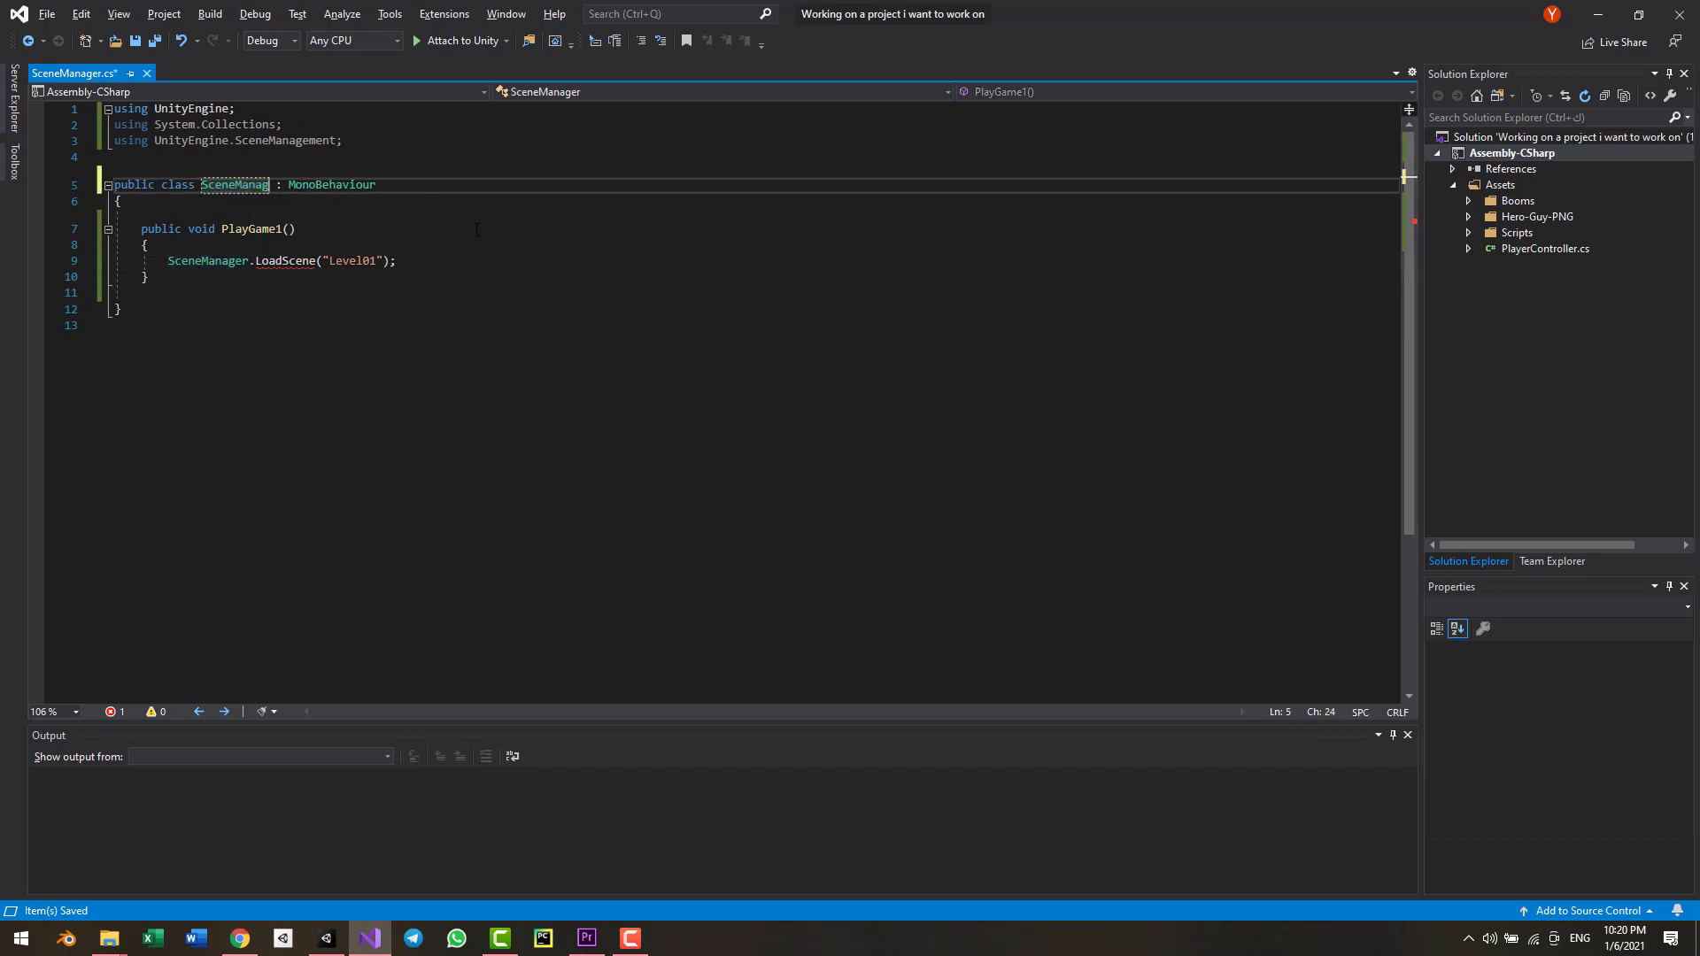
type("ment")
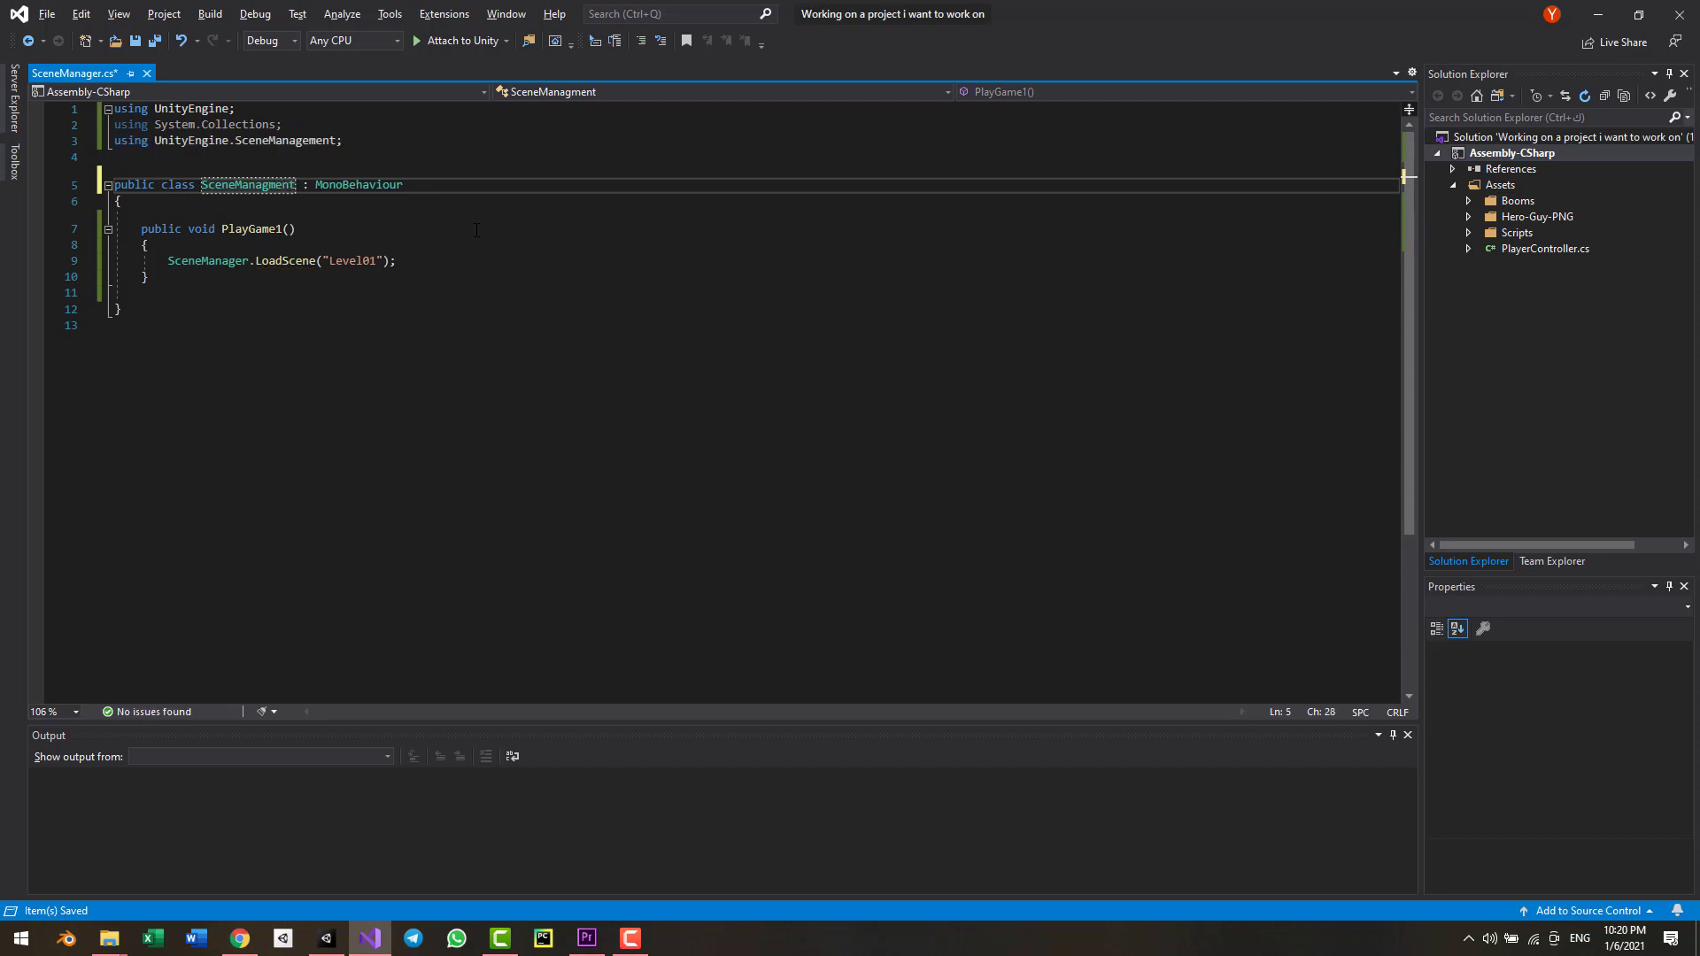
key("Down")
key("Down")
key("Down")
key("Down")
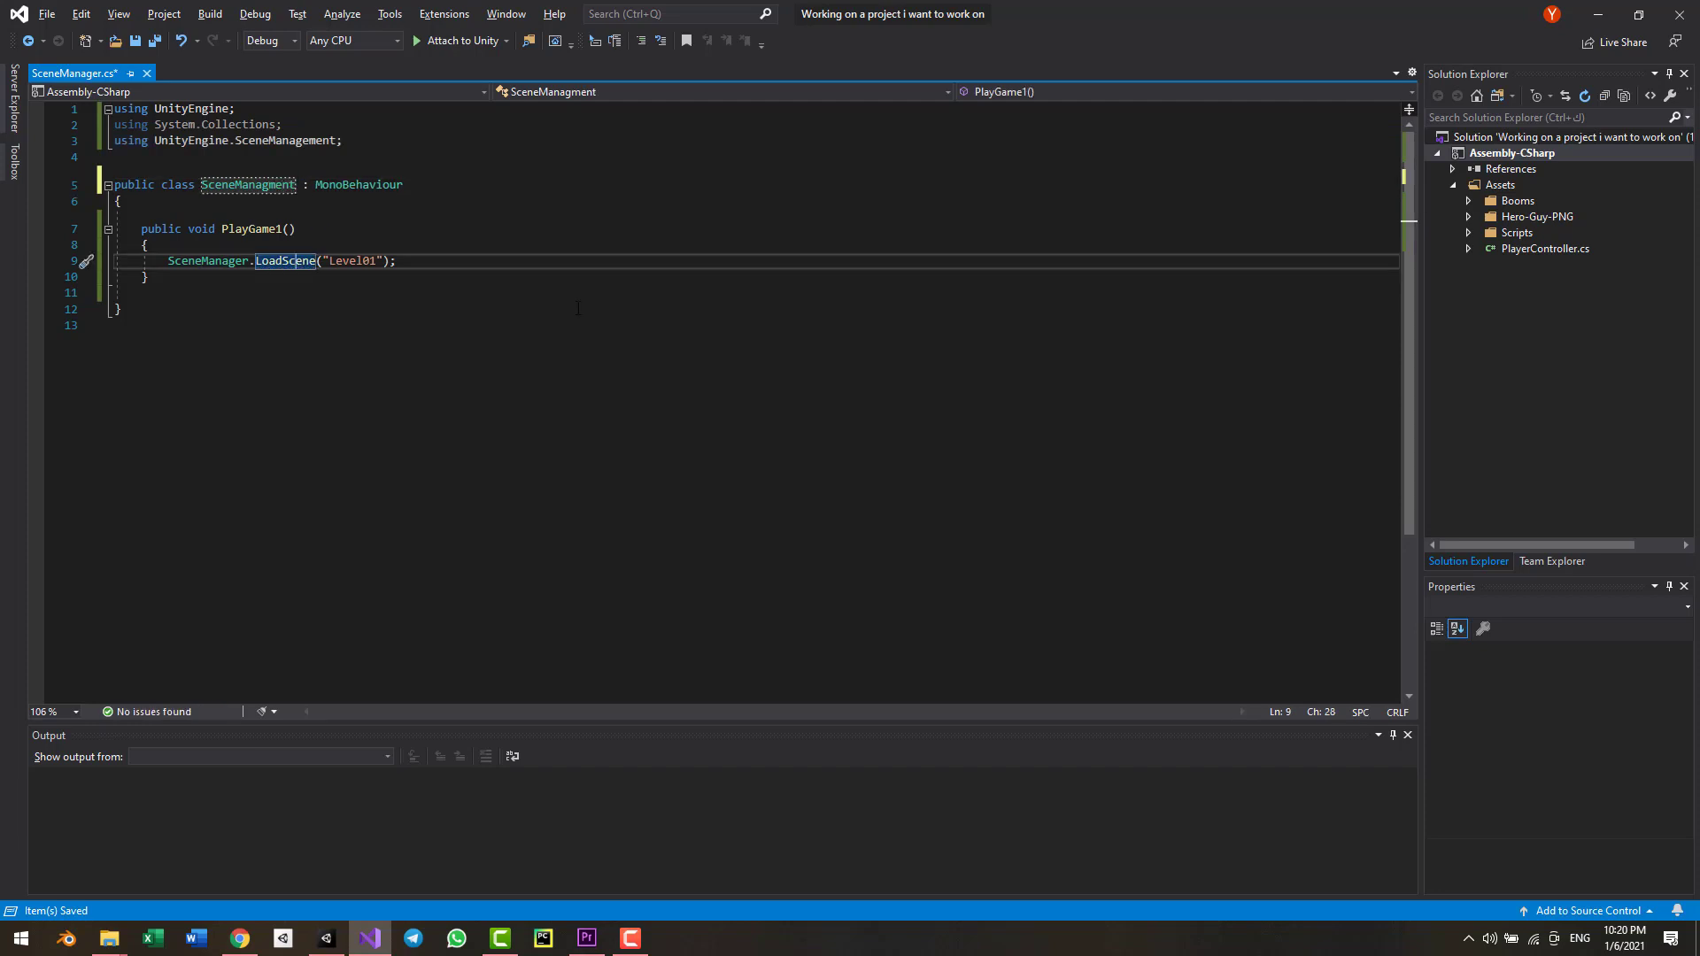
key("ctrl+s")
- Switch to Chrome and read the Unity Answers thread "SceneManager does not contain definition for LoadScene" and its replies
left_click(330, 949)
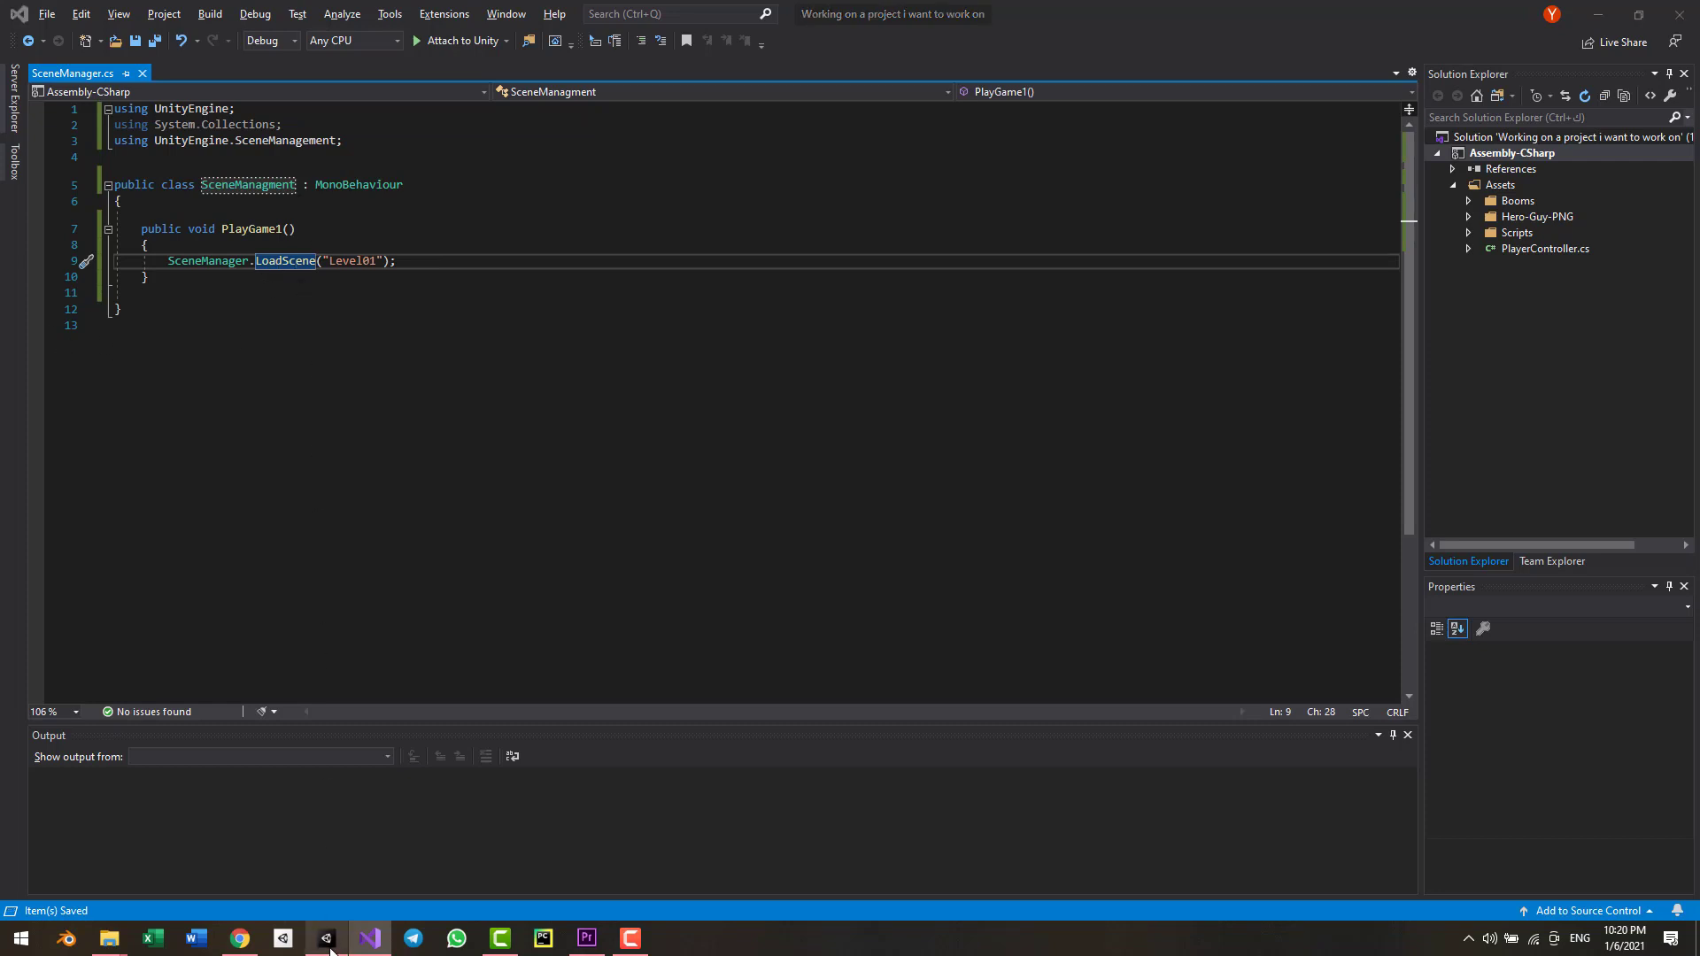
left_click(240, 940)
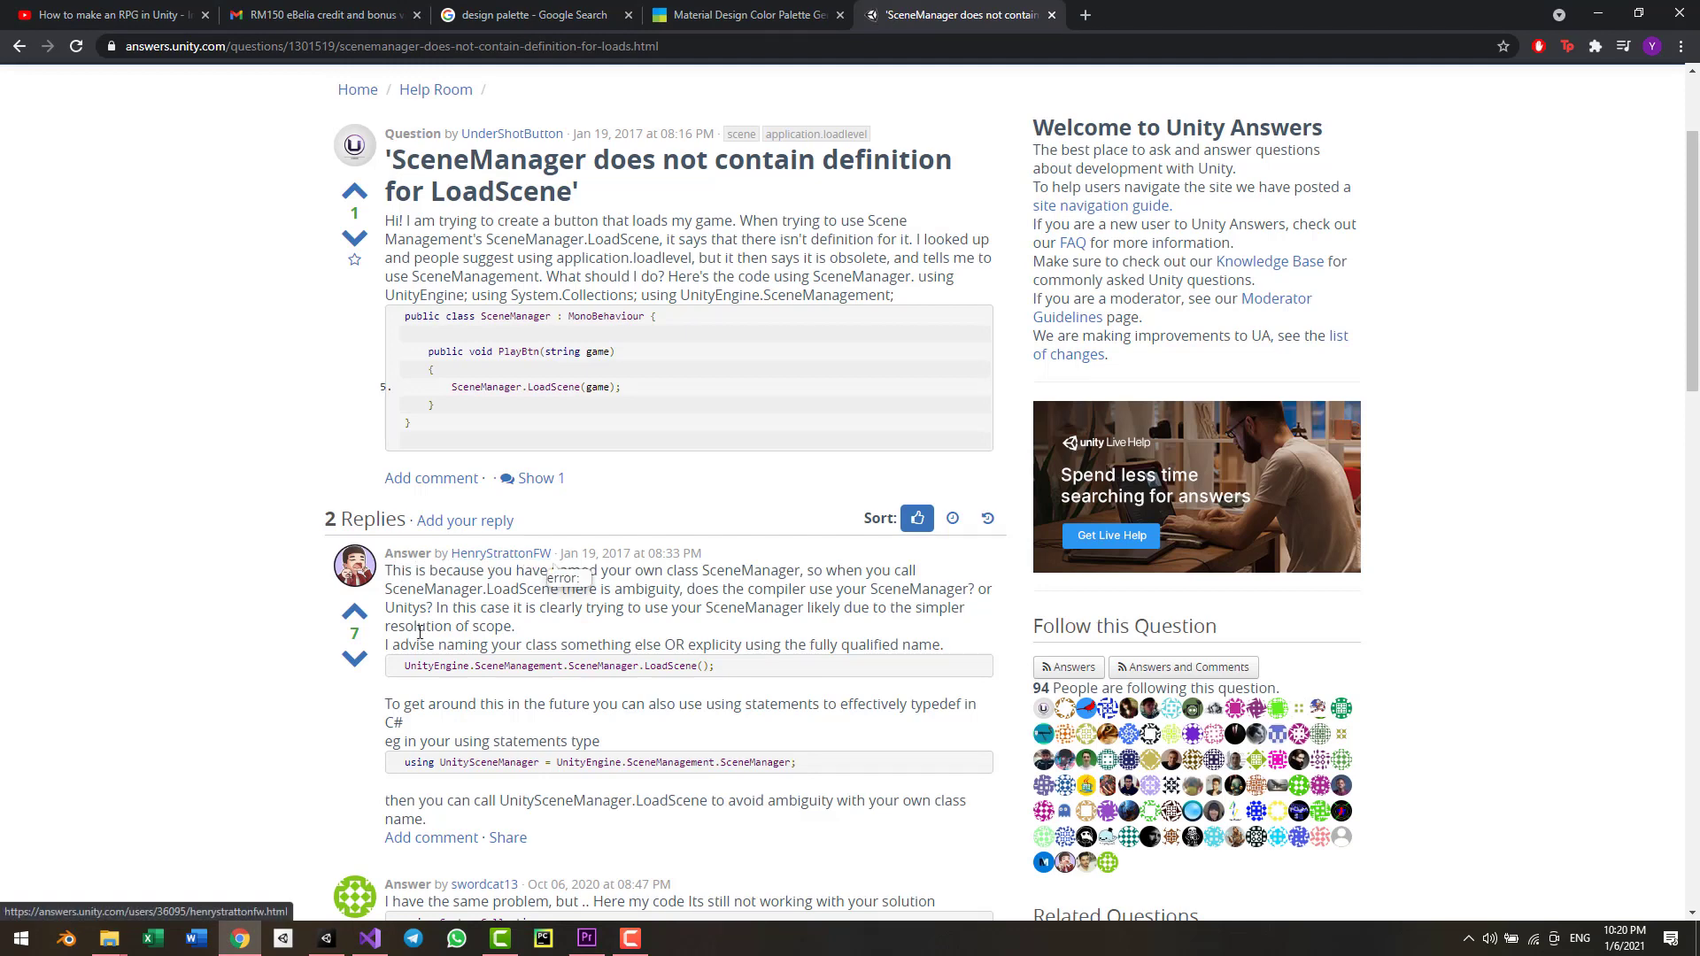
scroll(537, 696, "up", 2)
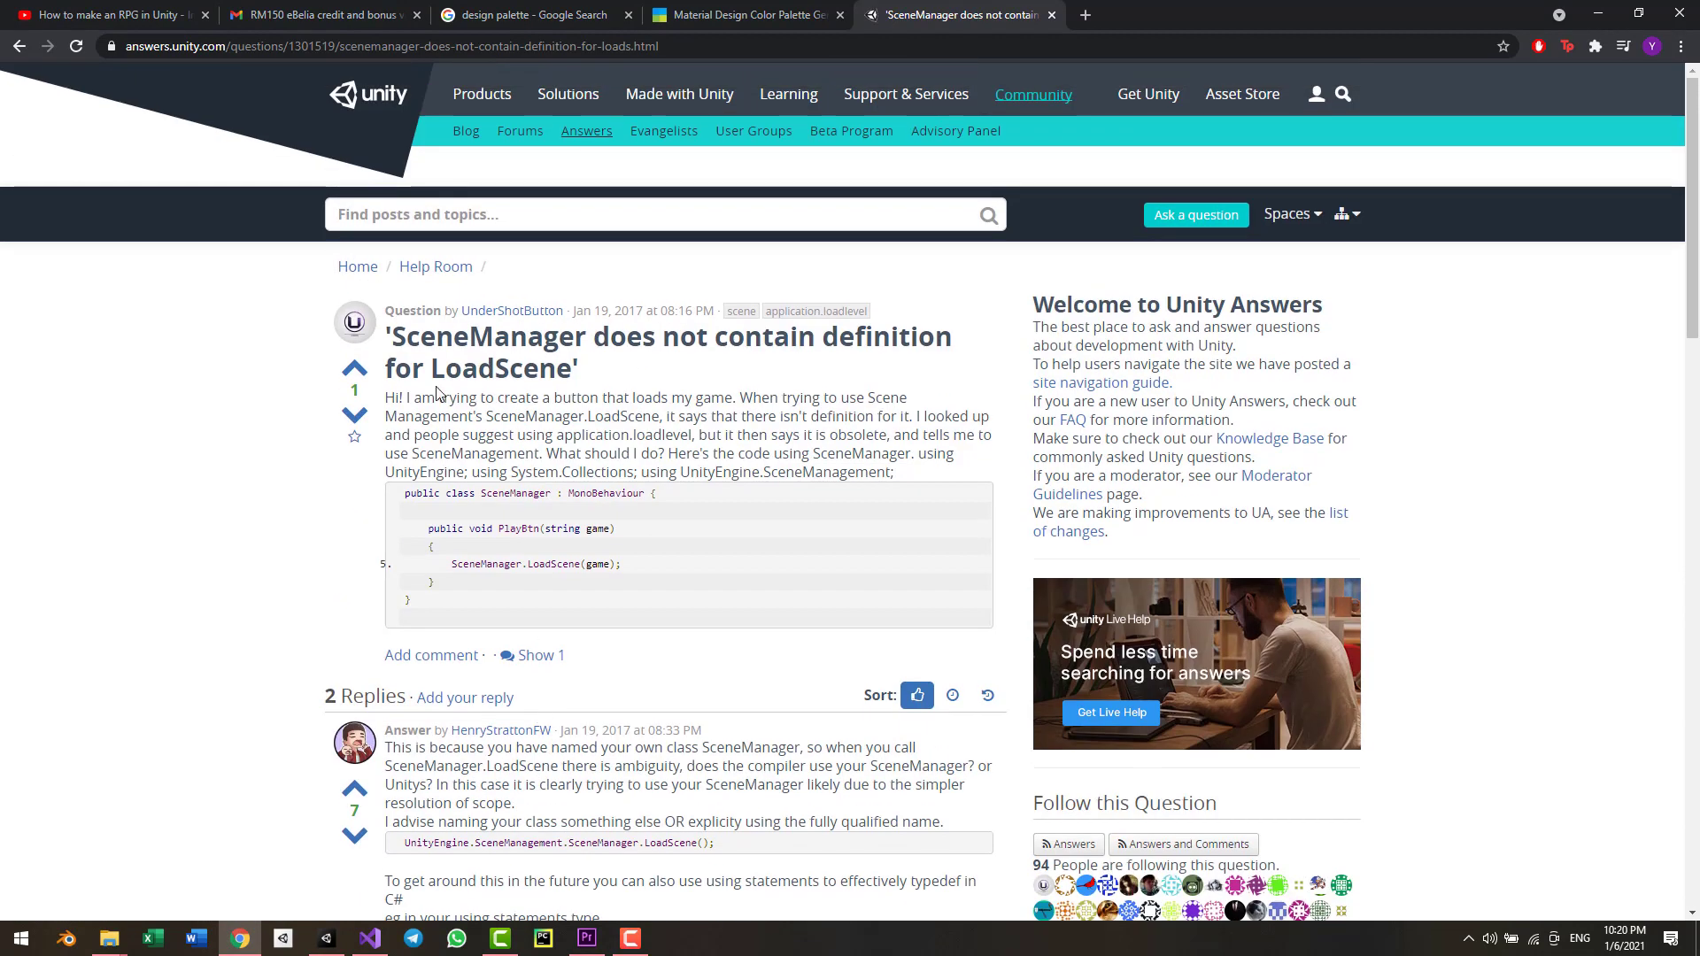
left_click_drag(420, 336, 652, 416)
scroll(580, 786, "down", 5)
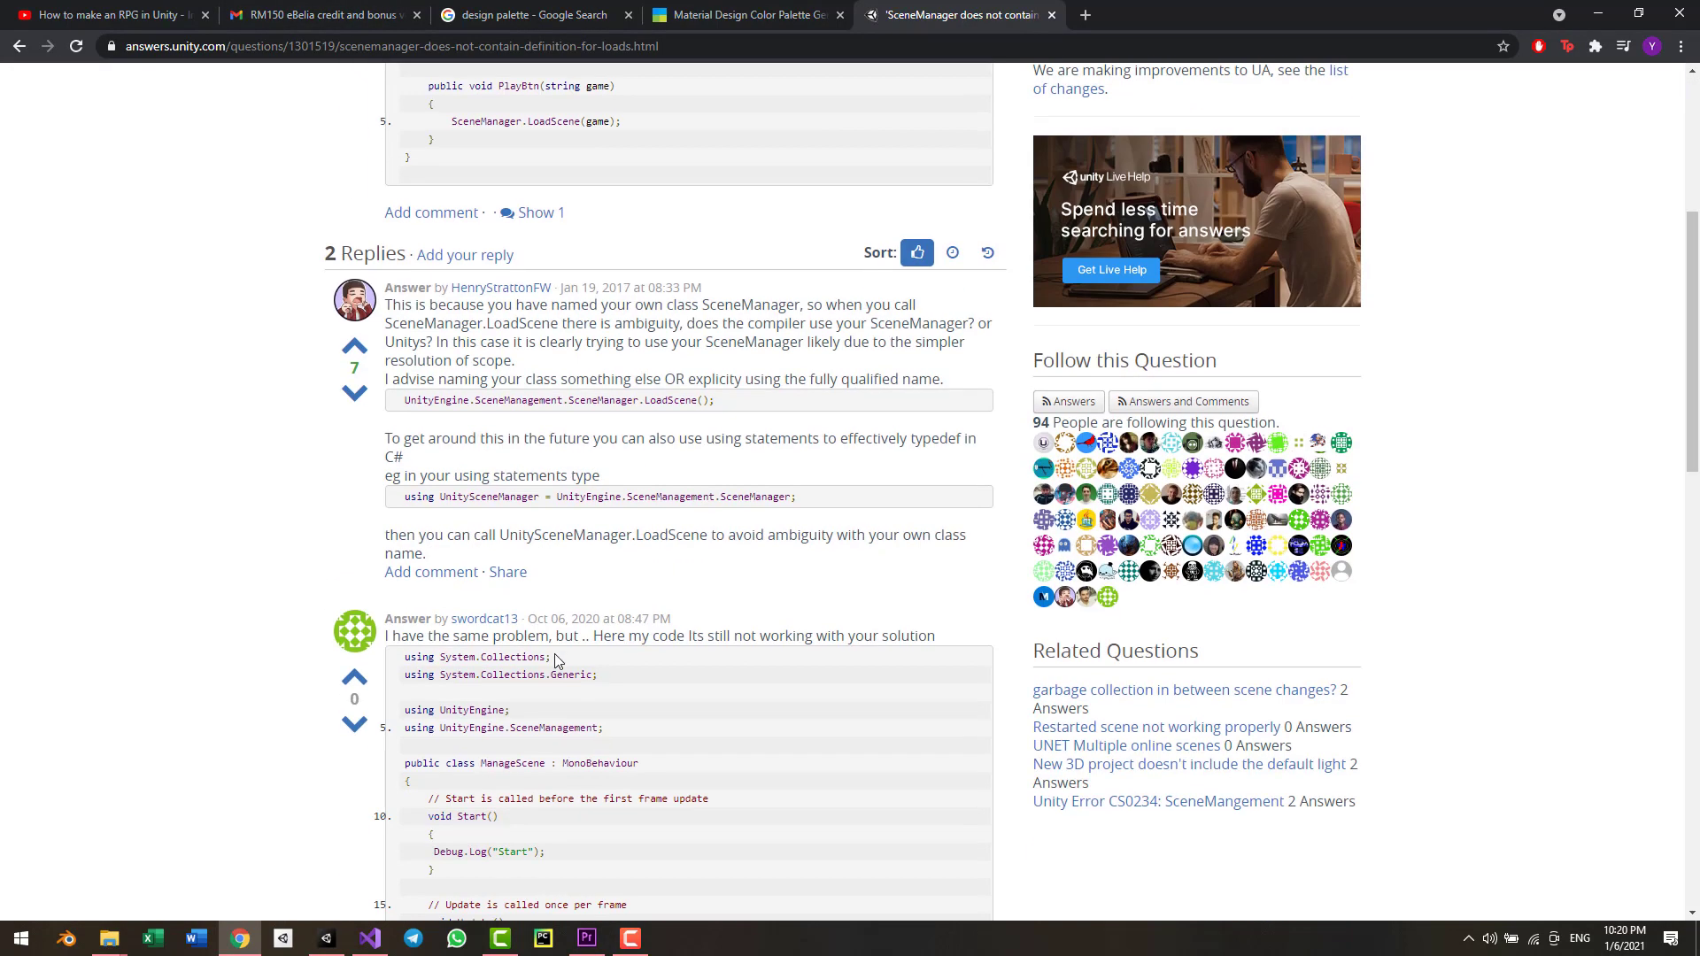
- Switch to Unity and rename the script file in the Scripts folder to SceneManagment
left_click(267, 635)
scroll(330, 635, "up", 5)
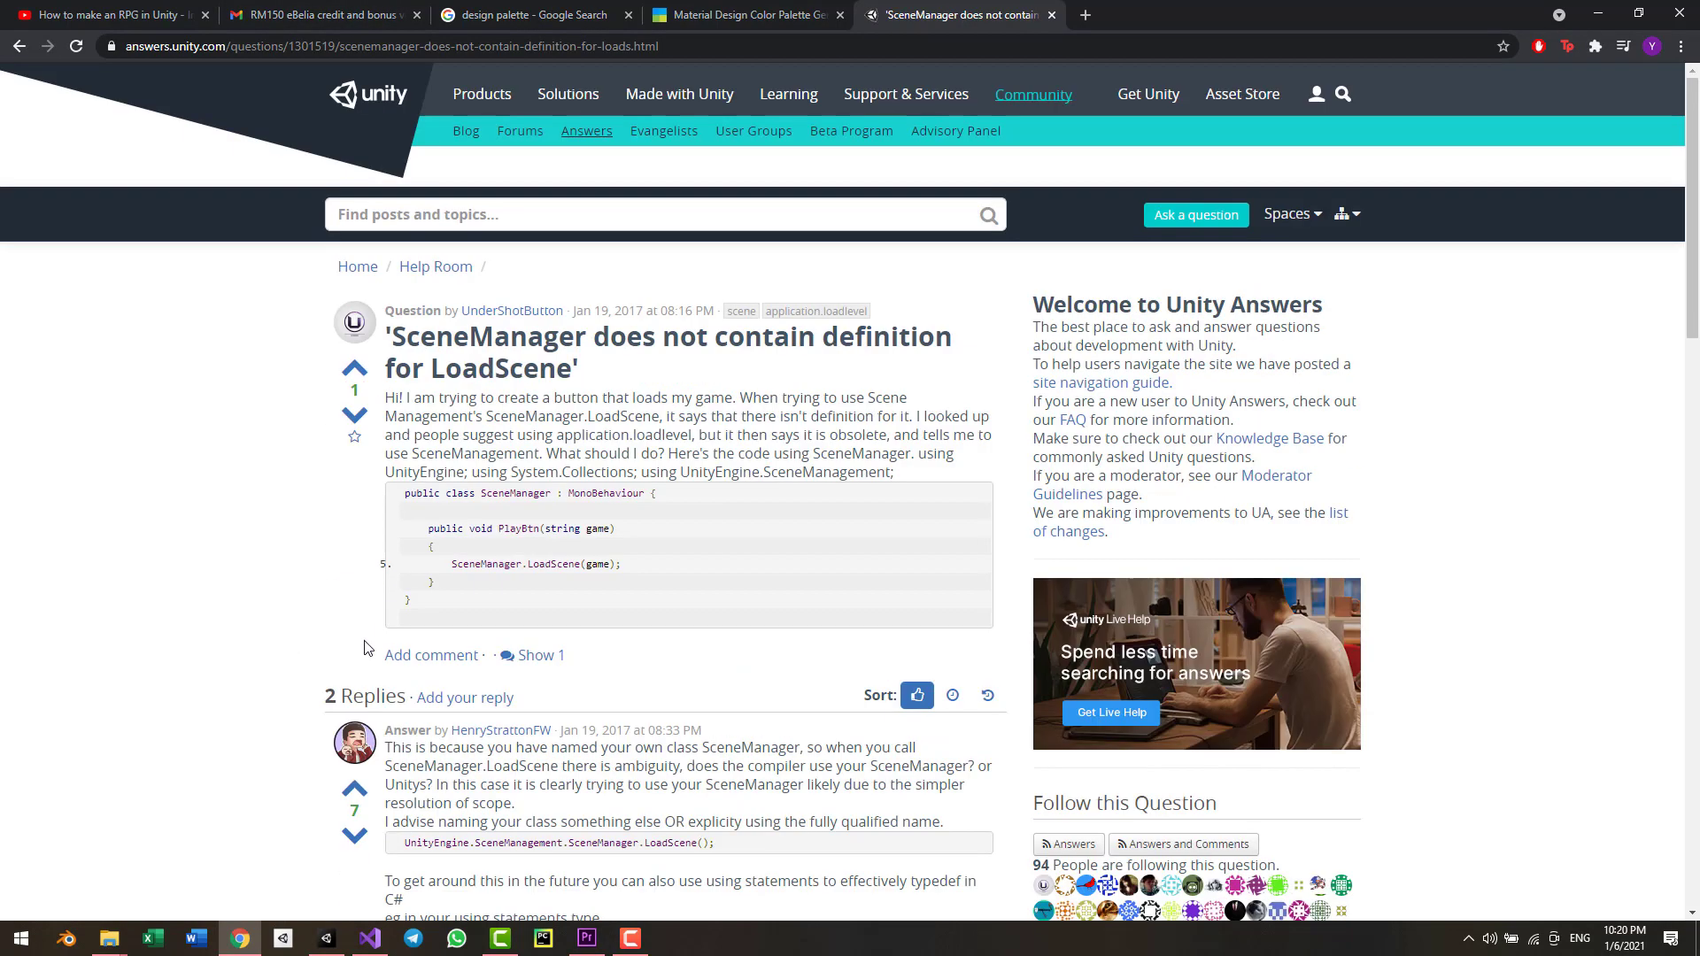
left_click(370, 938)
left_click(337, 931)
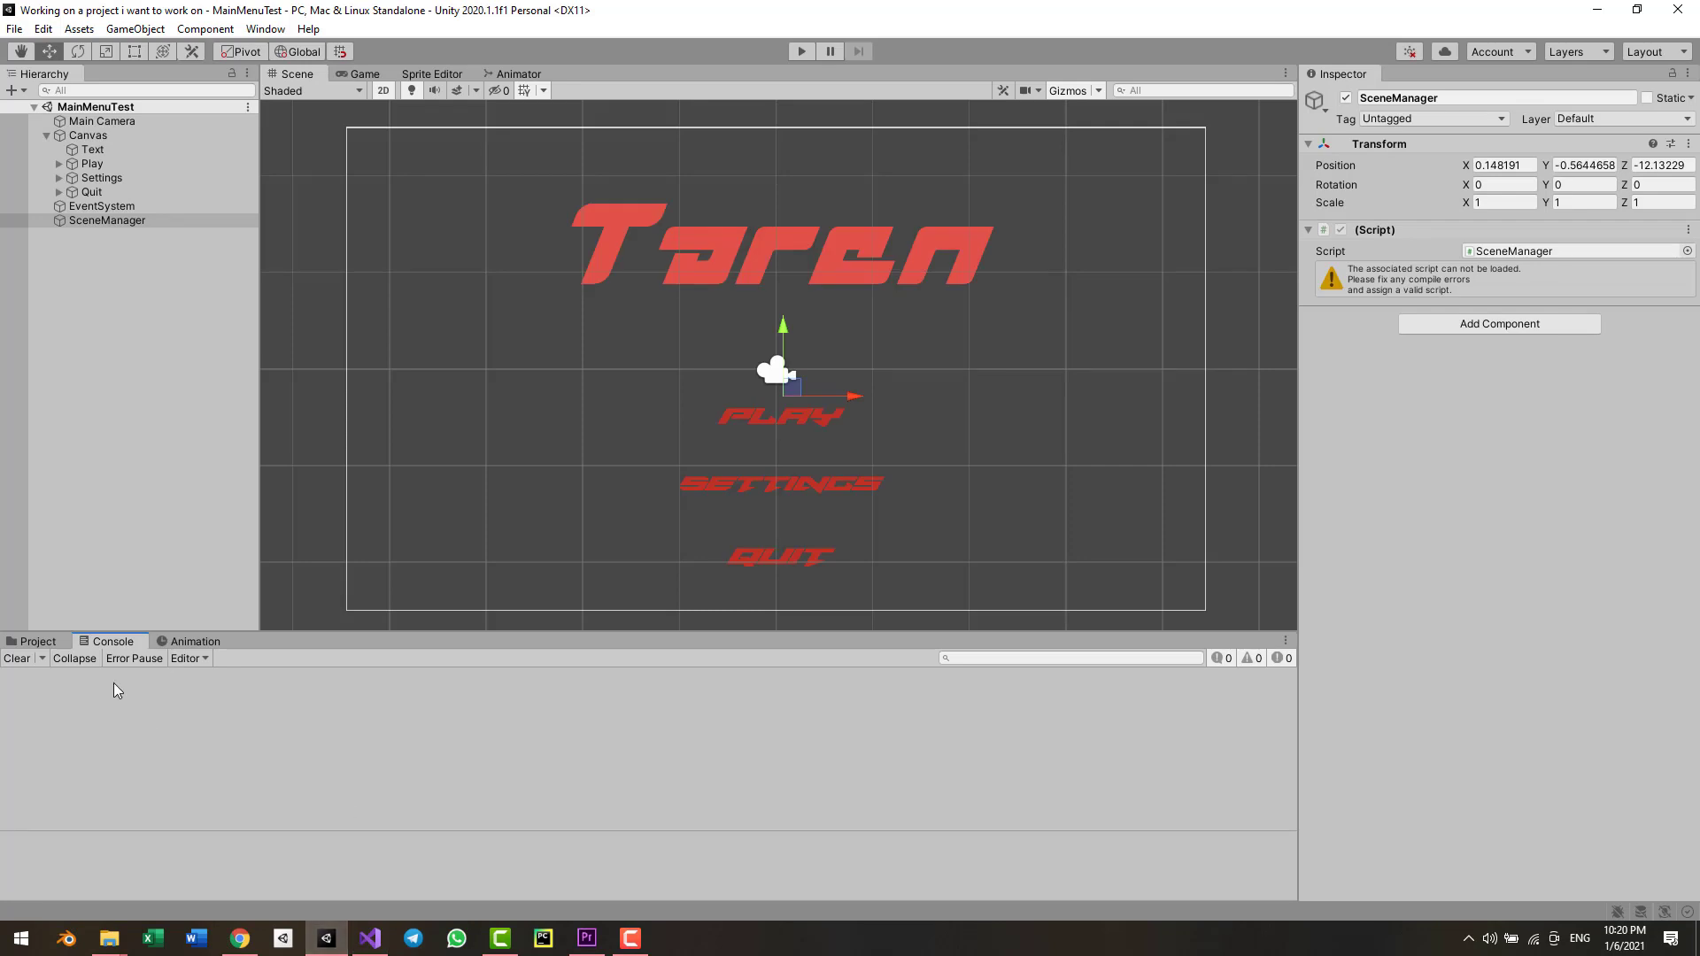
left_click(37, 641)
left_click(302, 725)
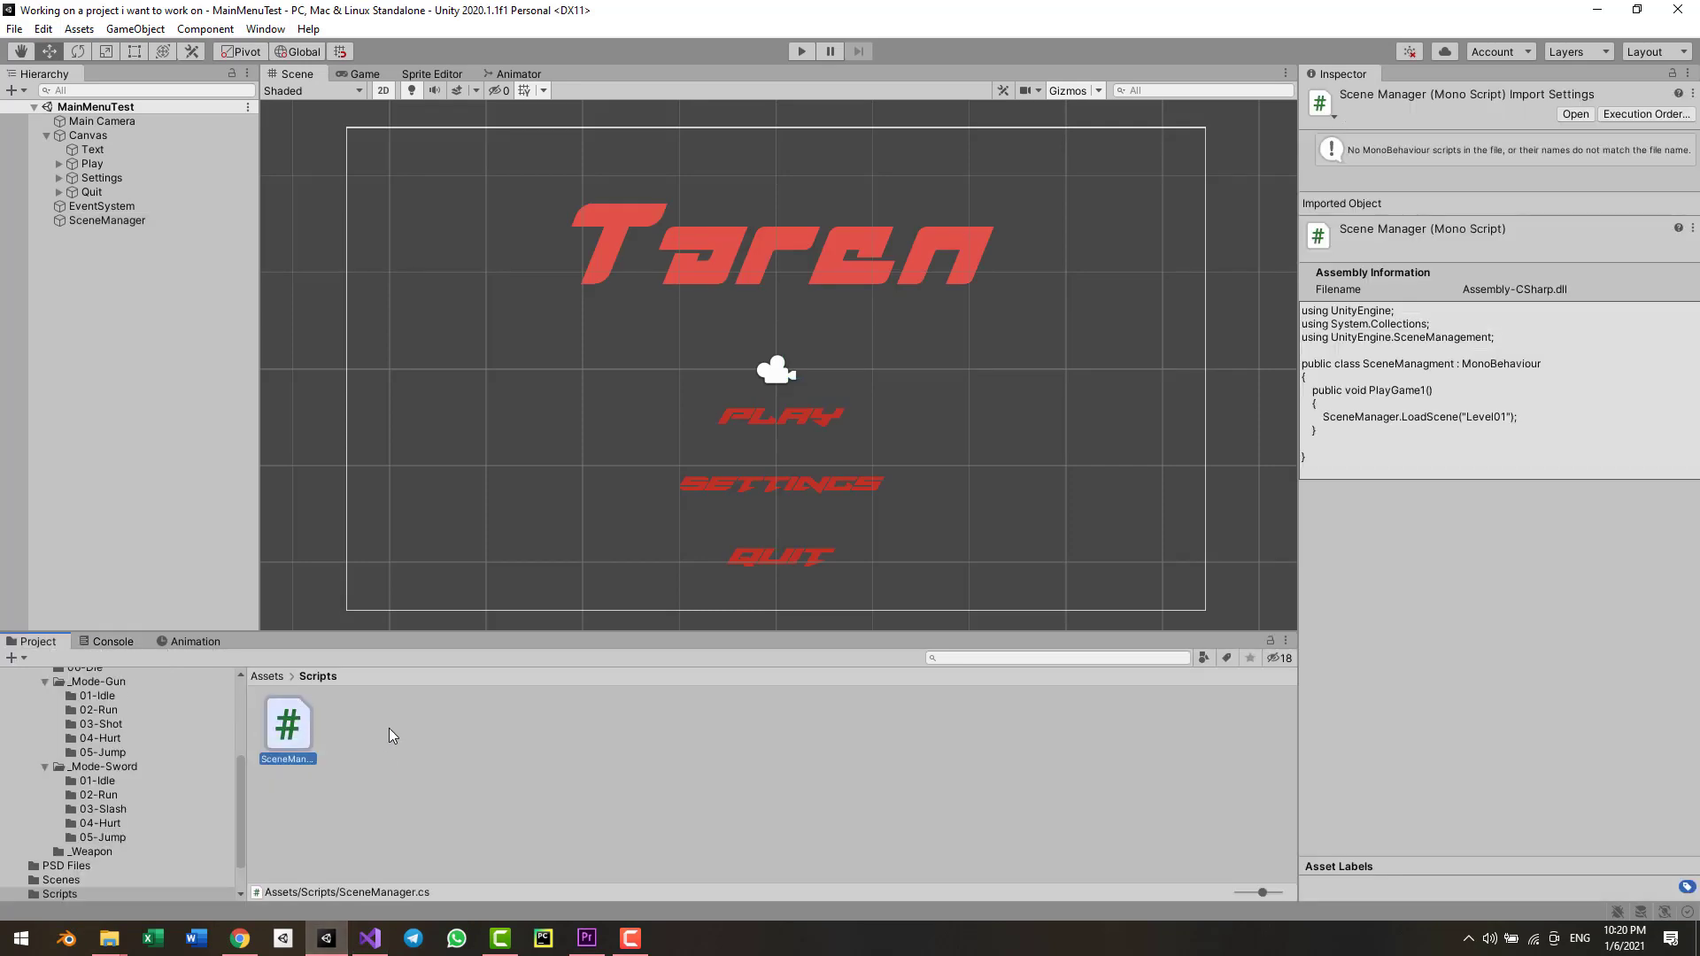
key("F2")
type("gment")
key("Return")
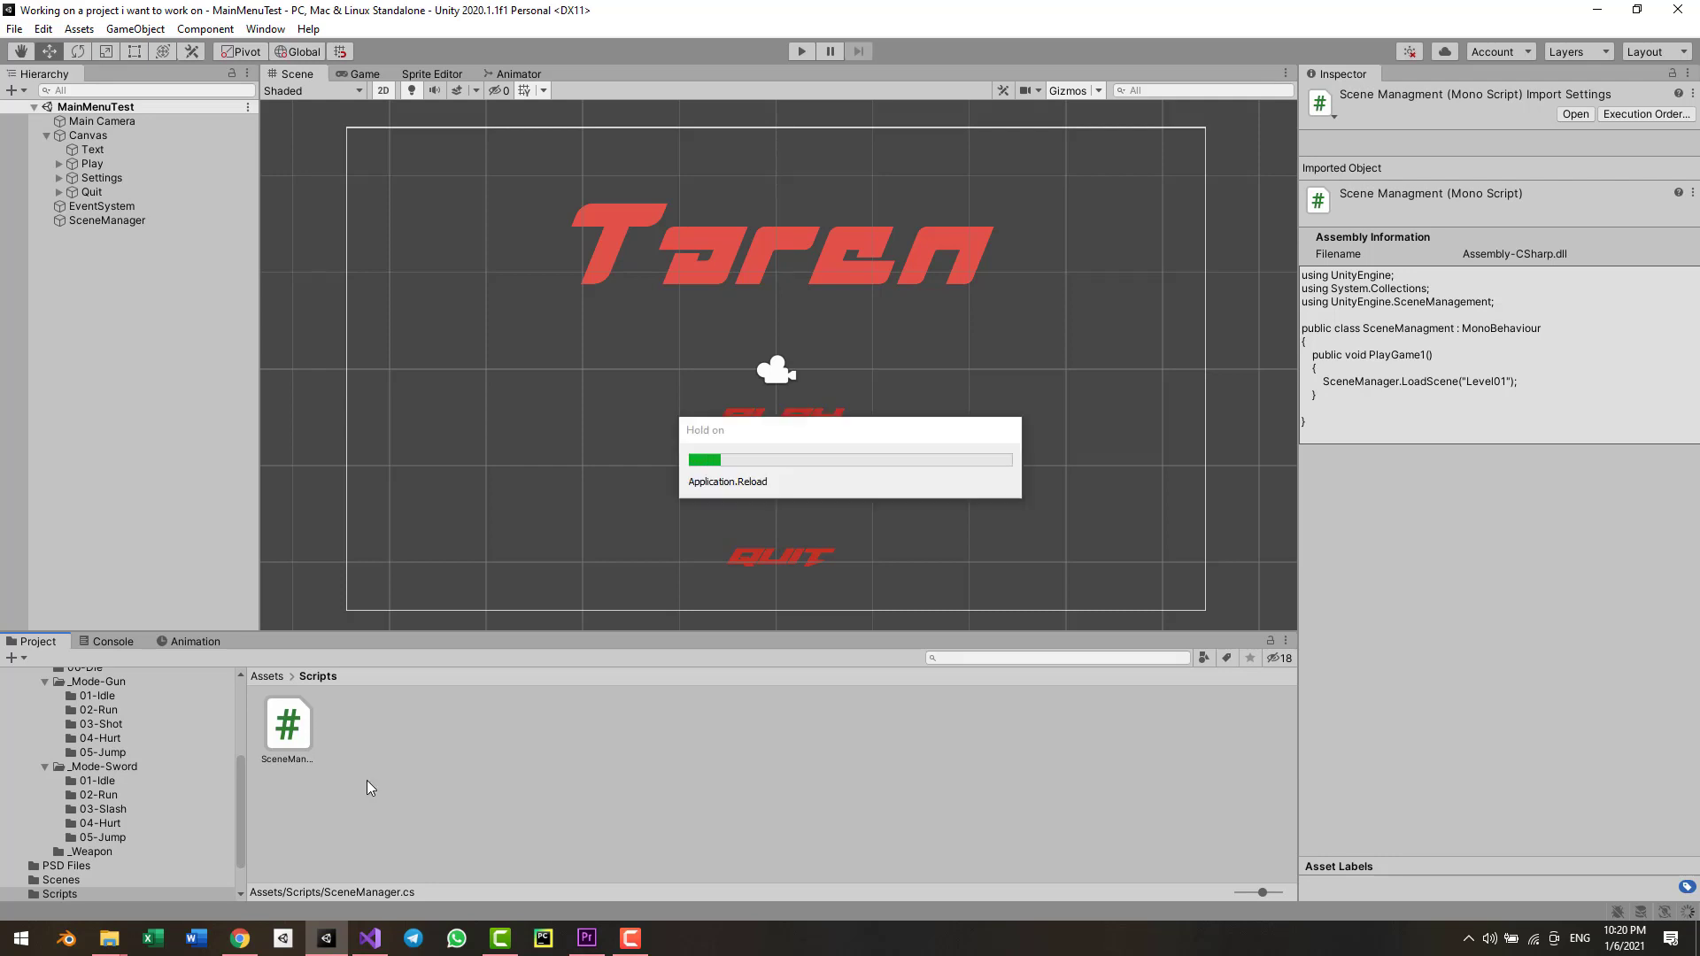
- Switch to Visual Studio, rename the PlayGame1 method to PlayGame and save the script
left_click(370, 938)
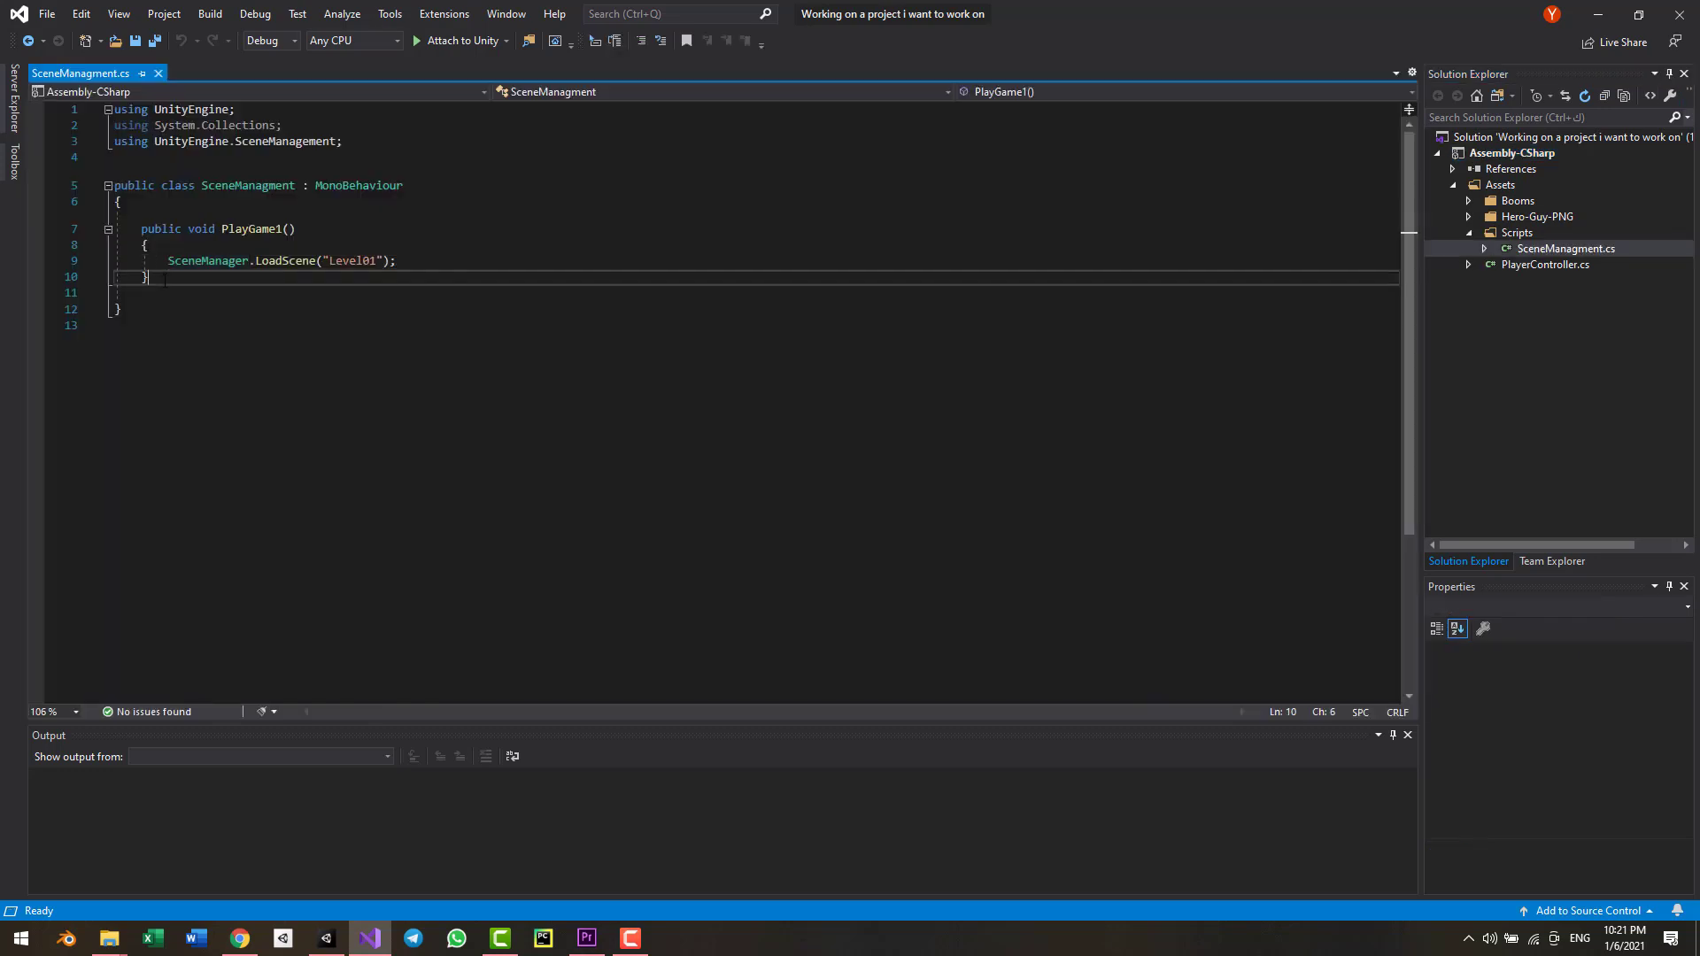
left_click(283, 229)
key("BackSpace")
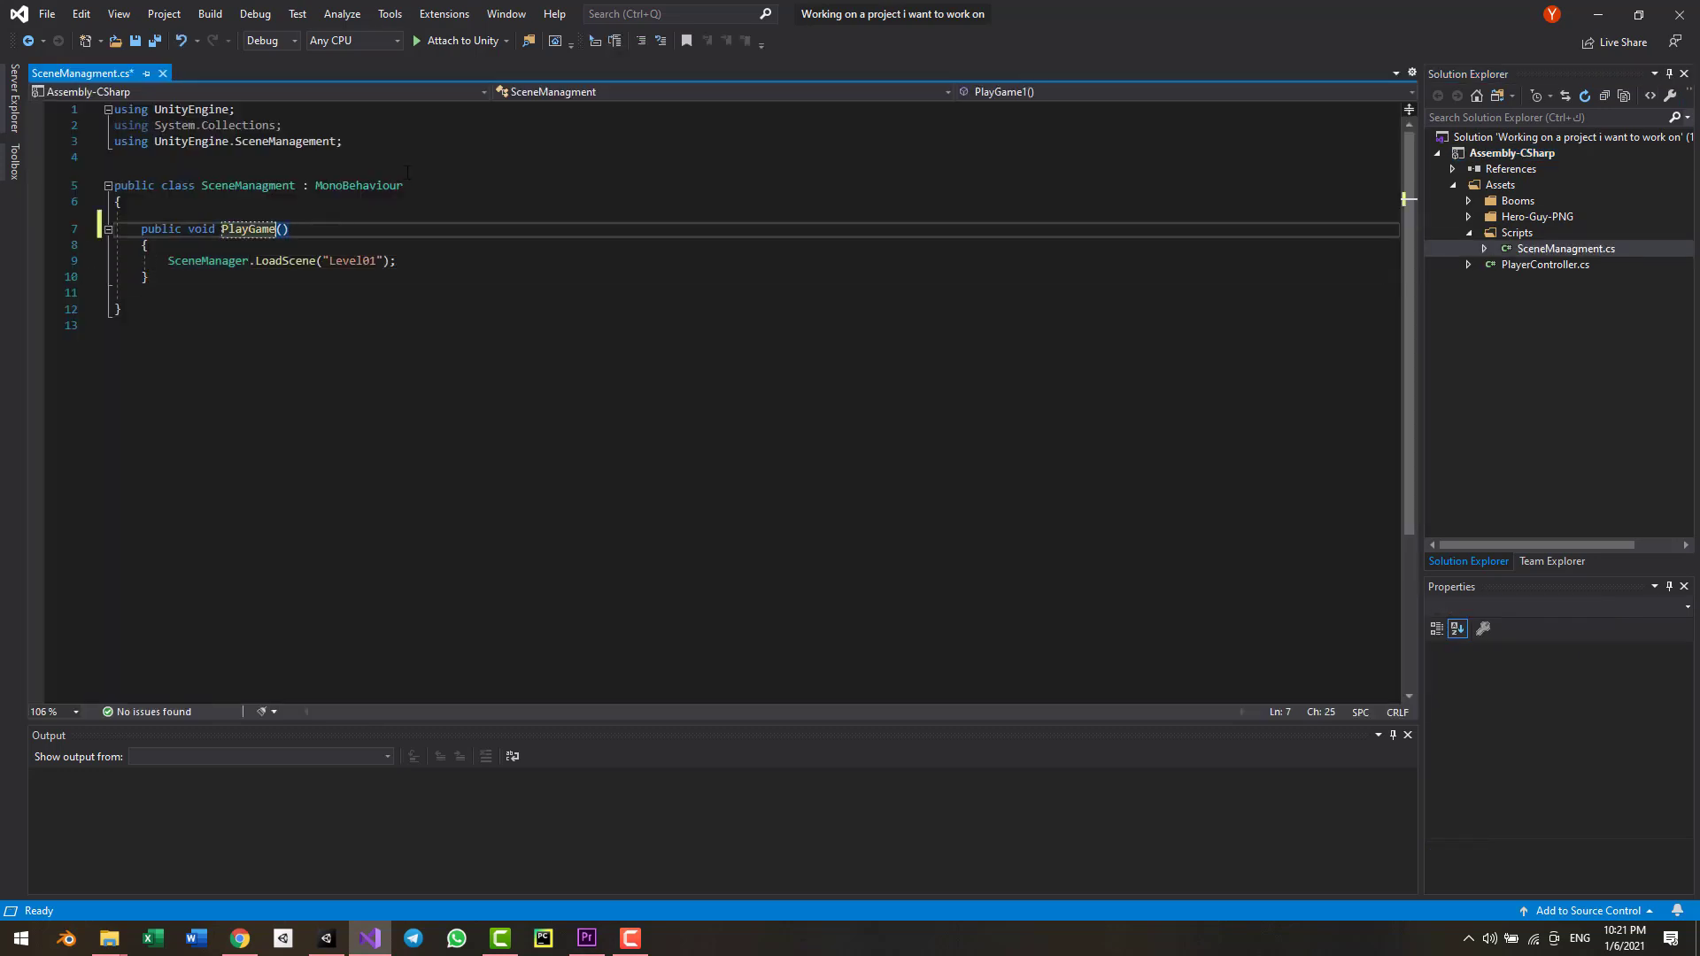
left_click(213, 260)
left_click(281, 259)
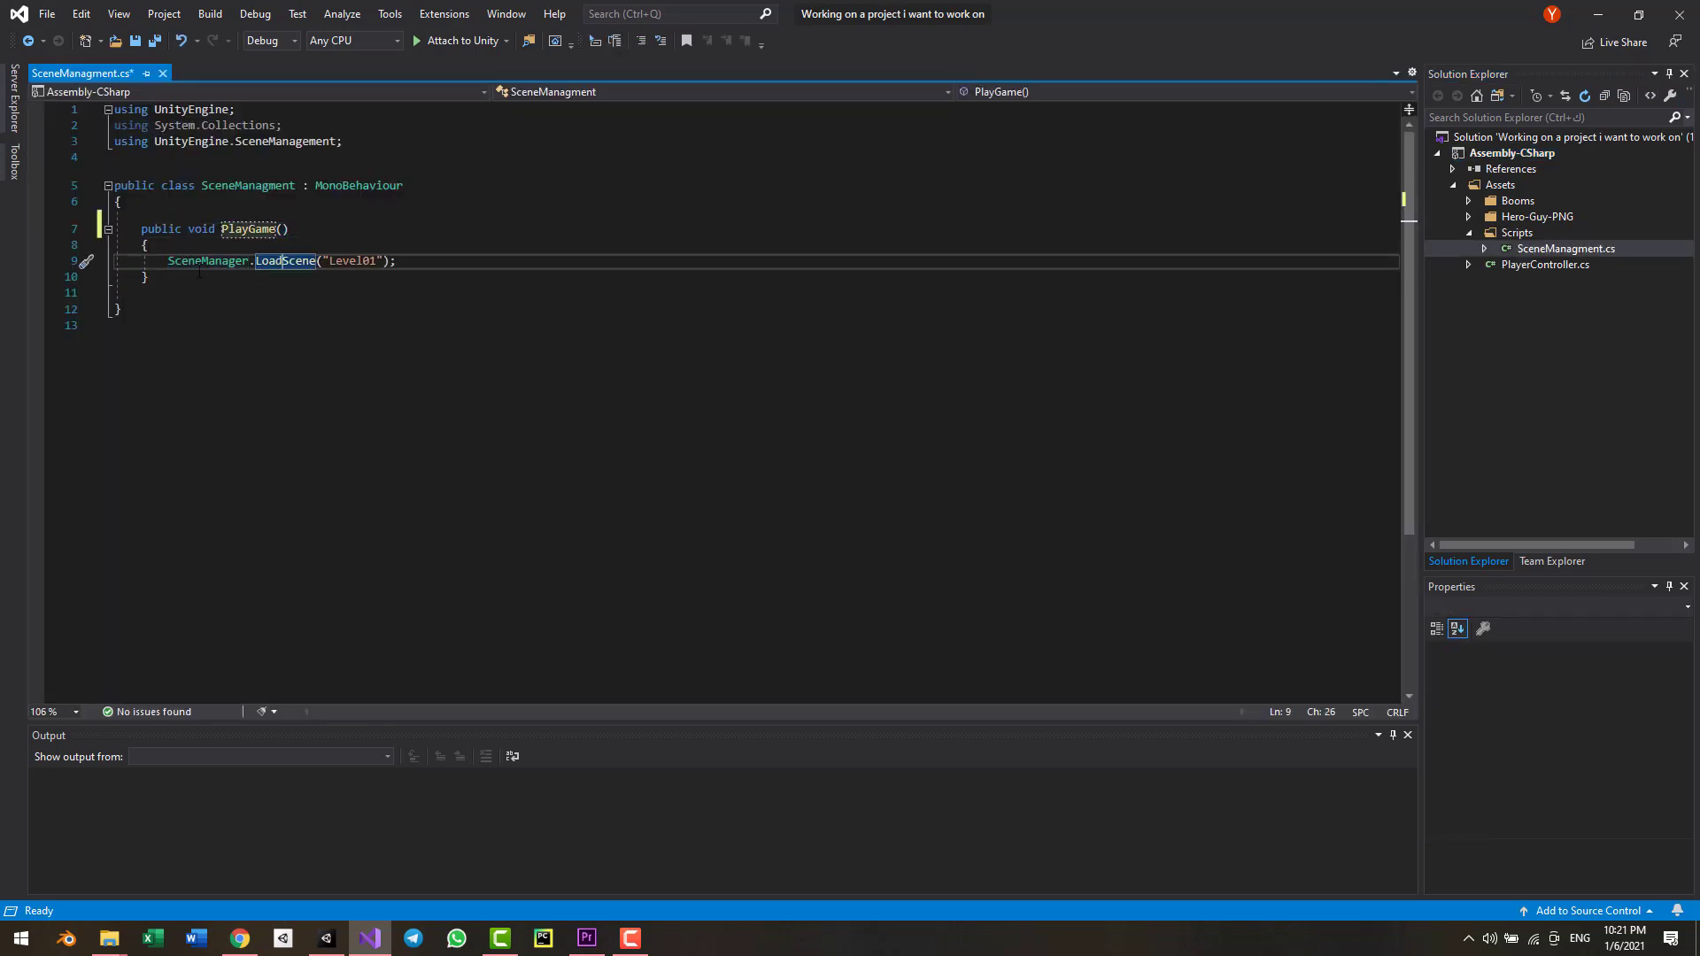
left_click(189, 260)
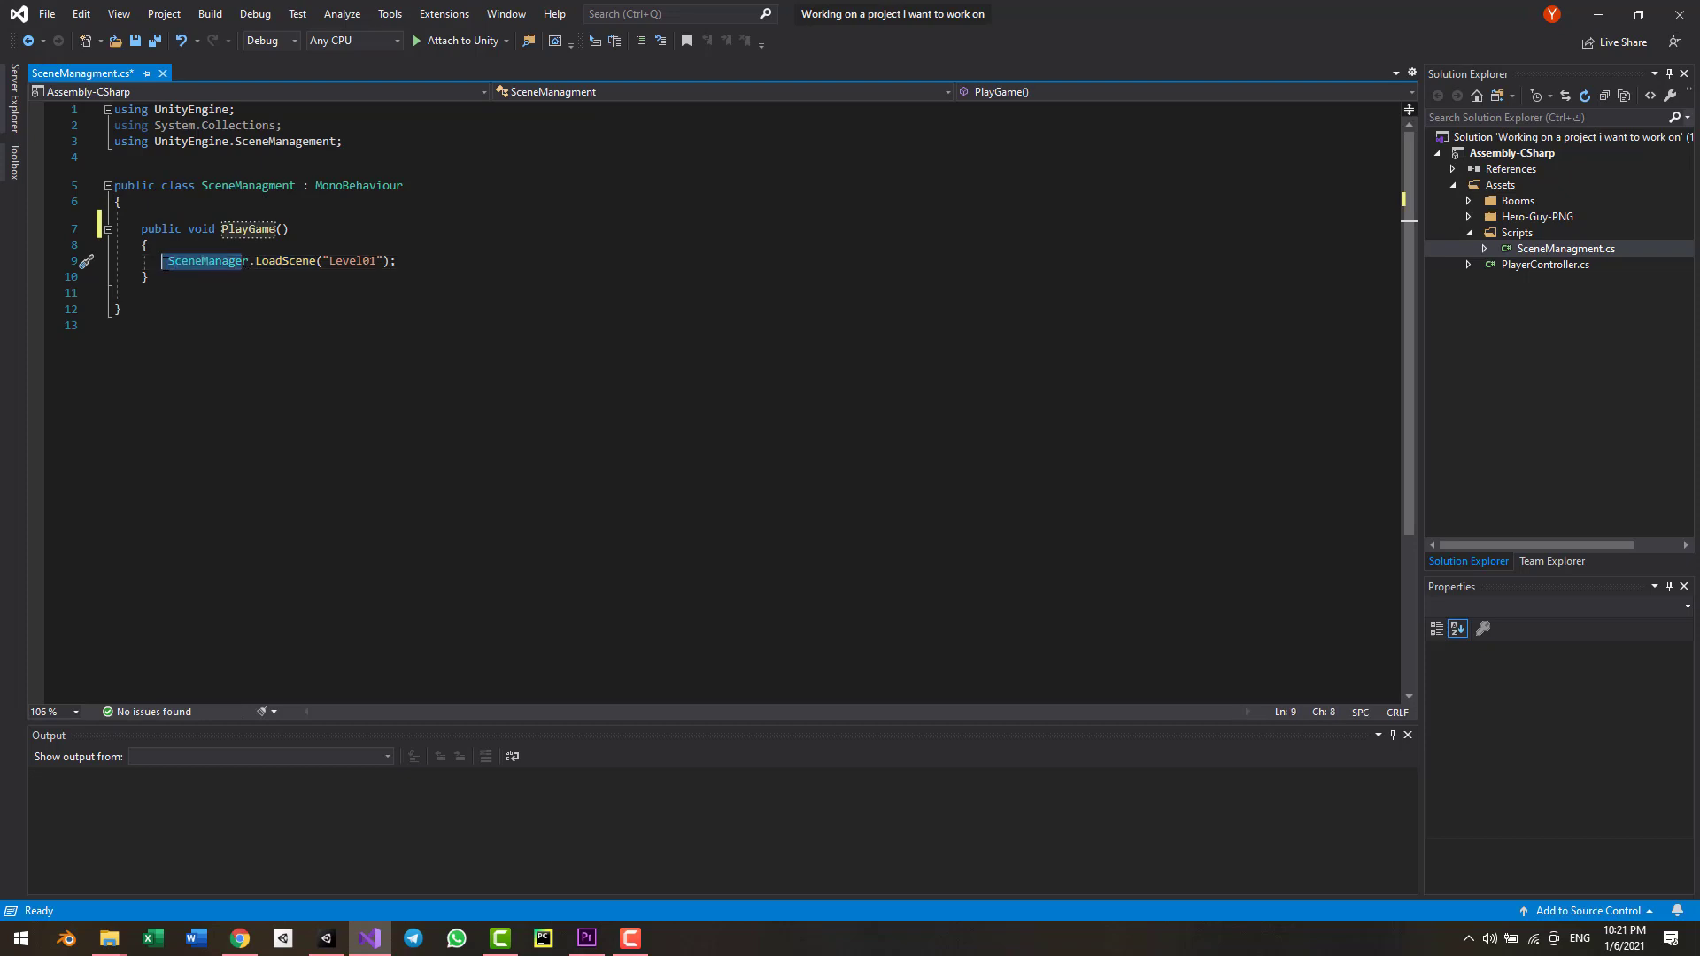
left_click_drag(254, 260, 304, 261)
left_click(260, 261)
left_click(305, 261)
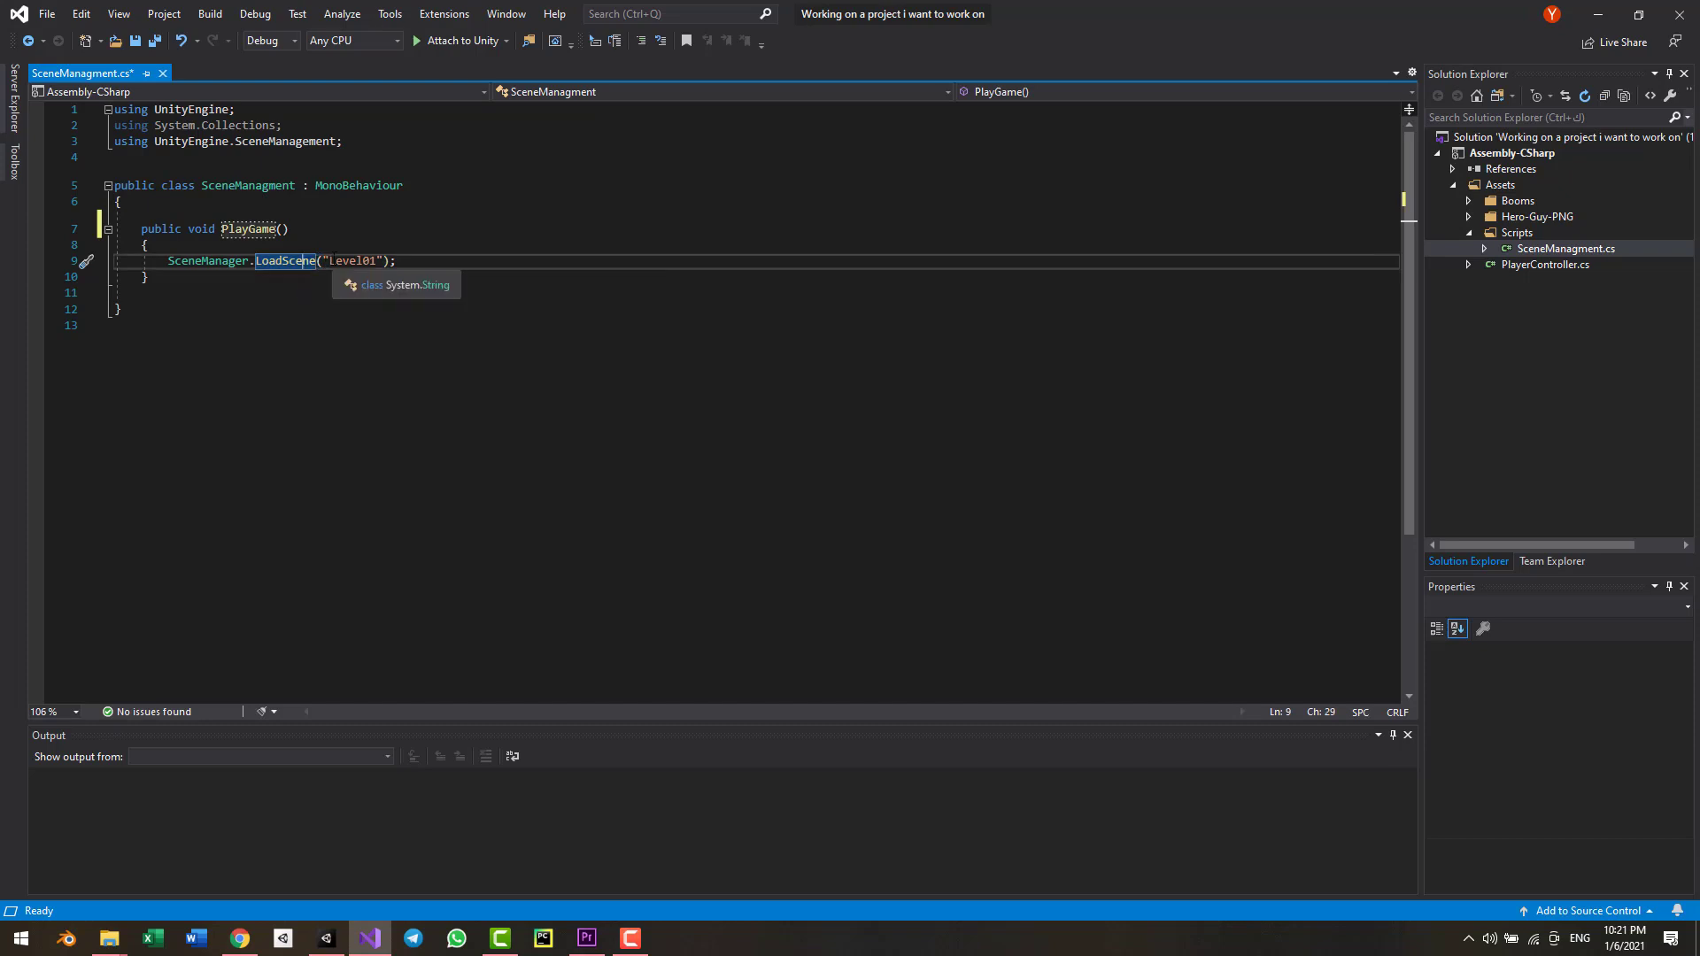
double_click(353, 261)
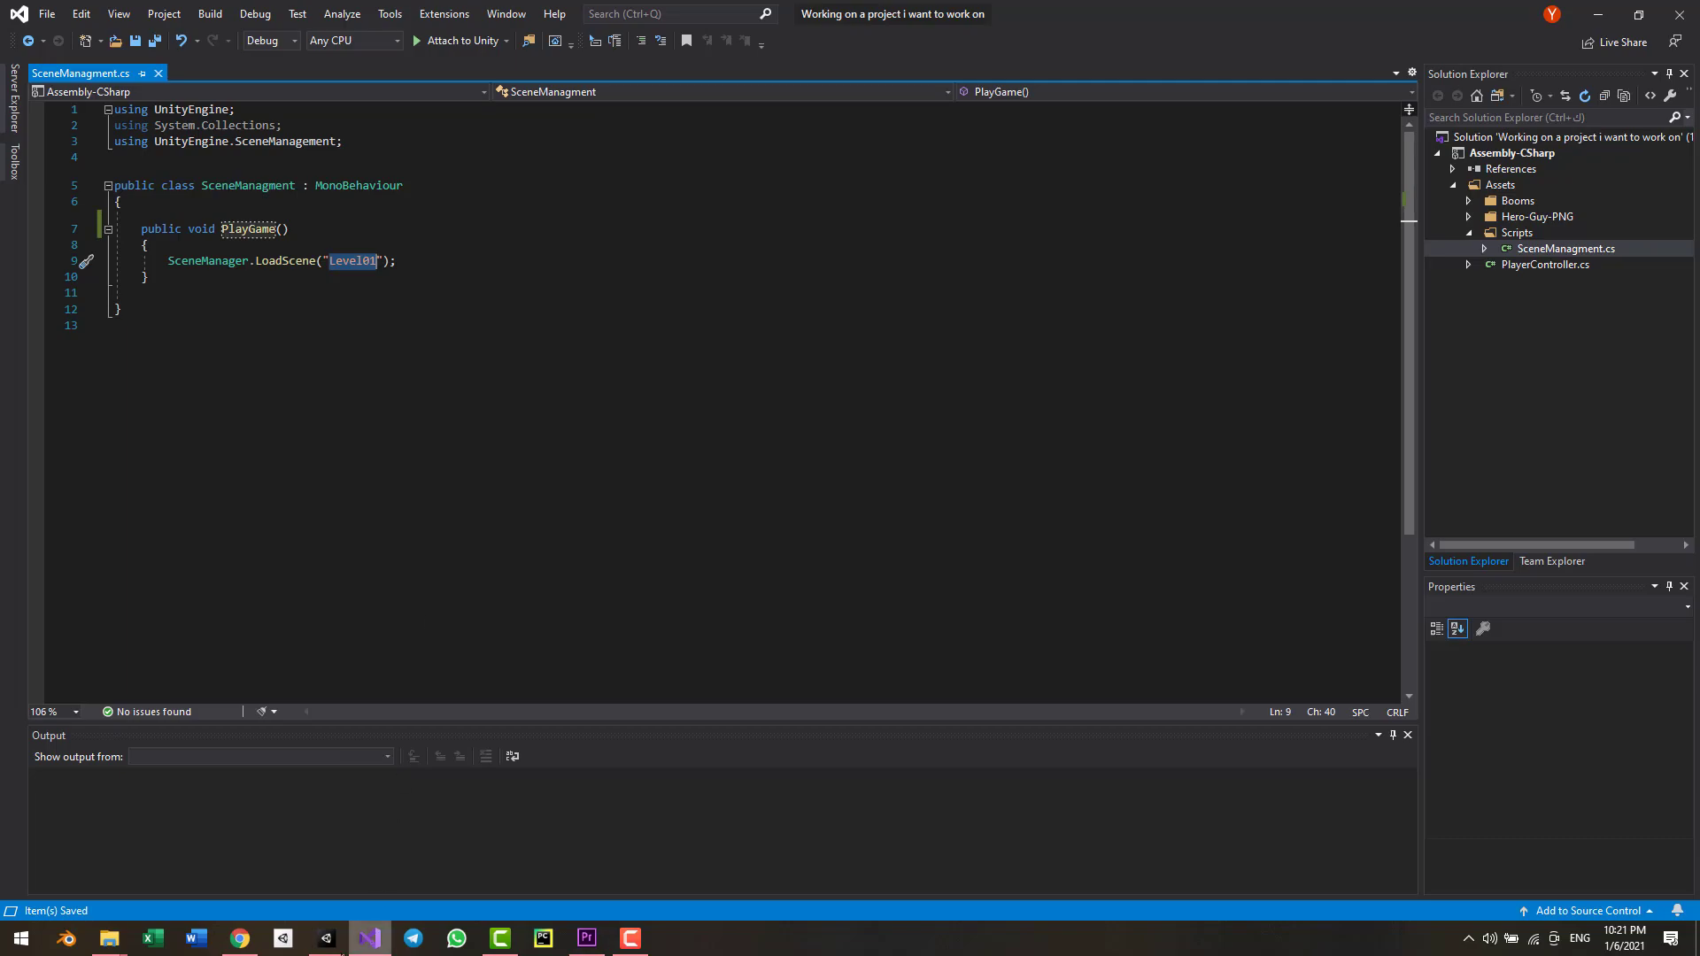
- Switch to Unity and check the Level01 scene's name in the Build Settings scene list
left_click(327, 939)
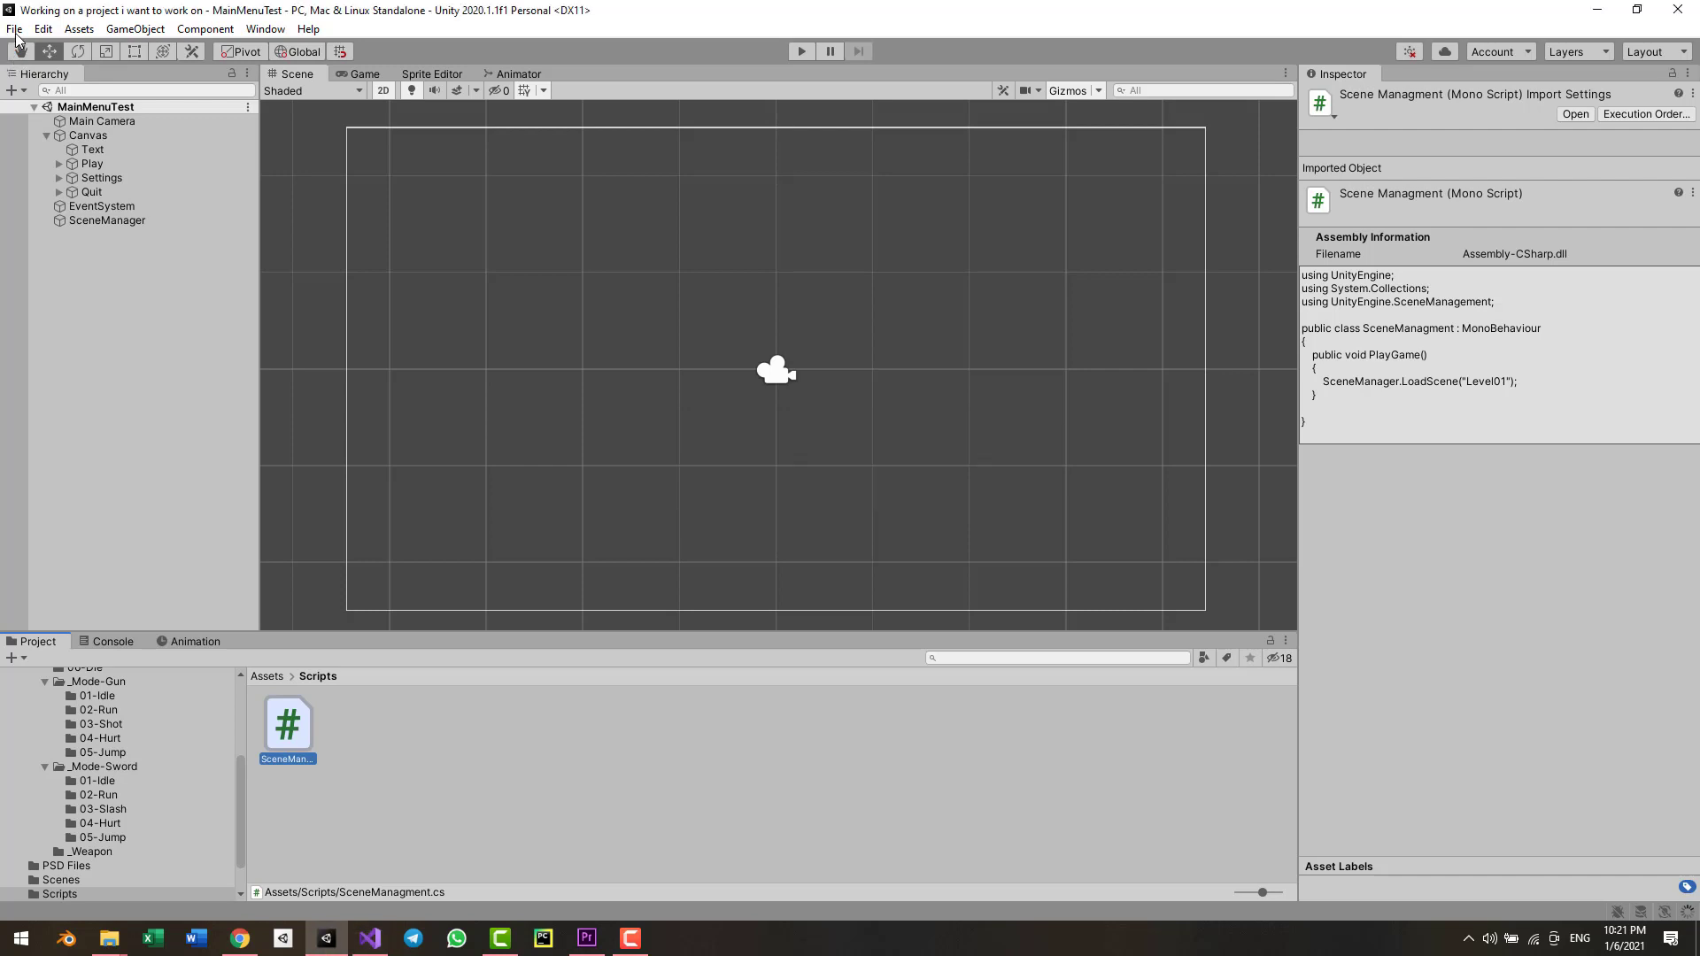
left_click(14, 29)
left_click(59, 205)
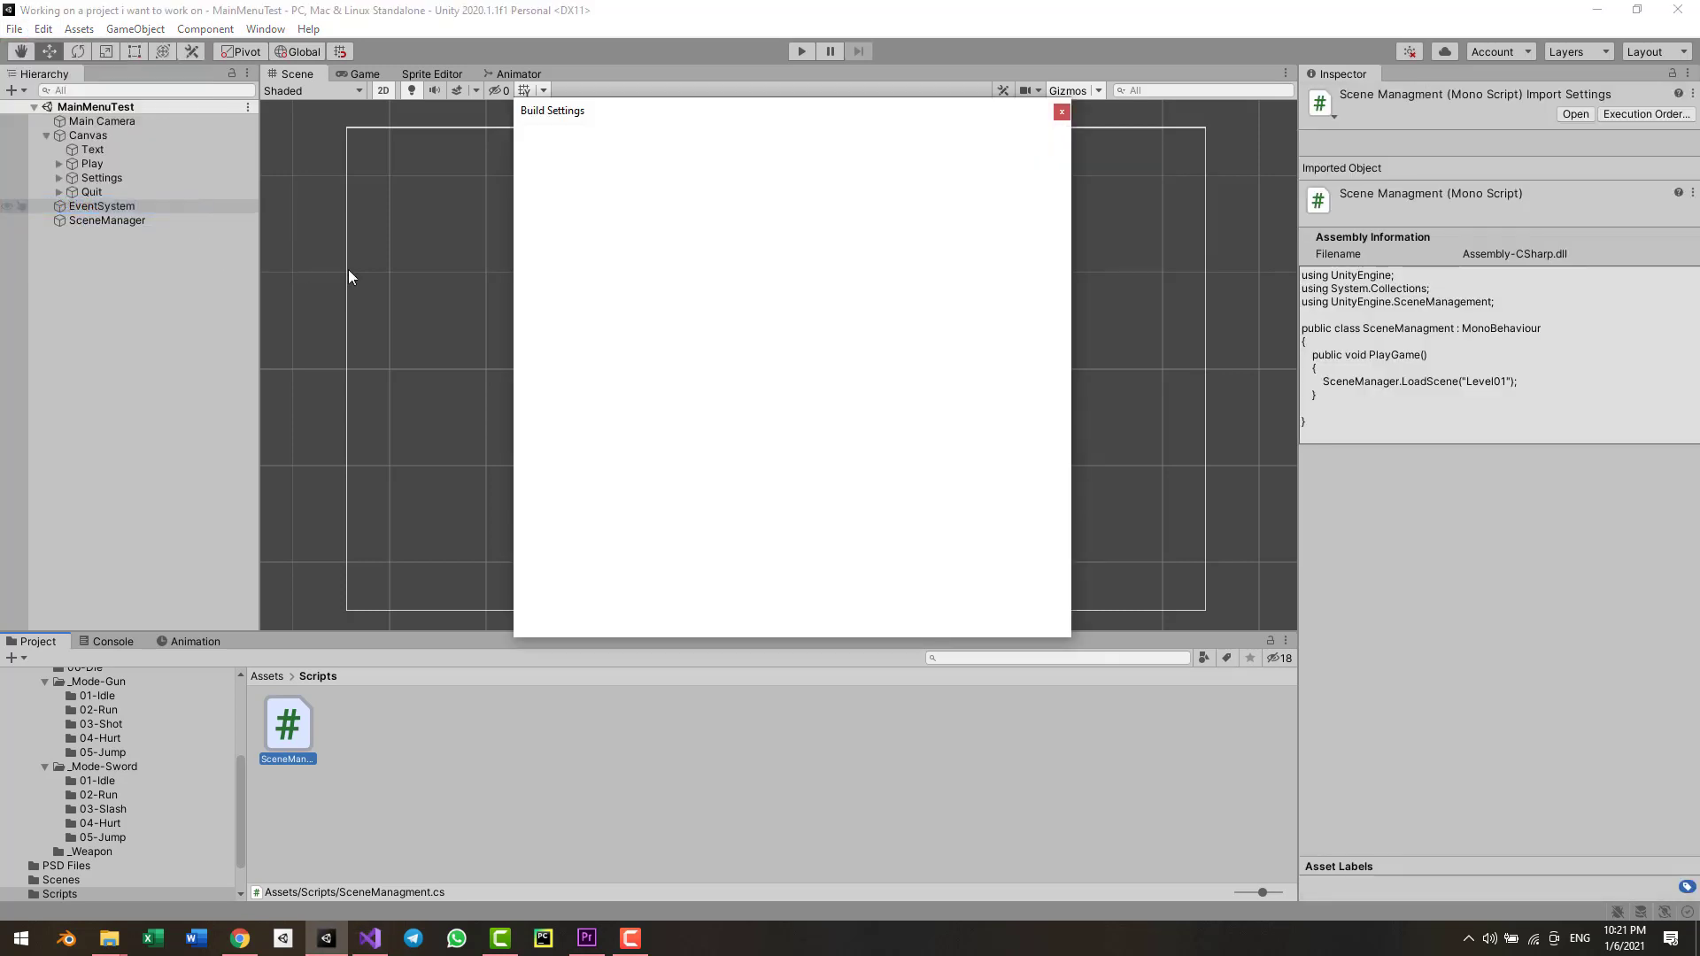
left_click(654, 188)
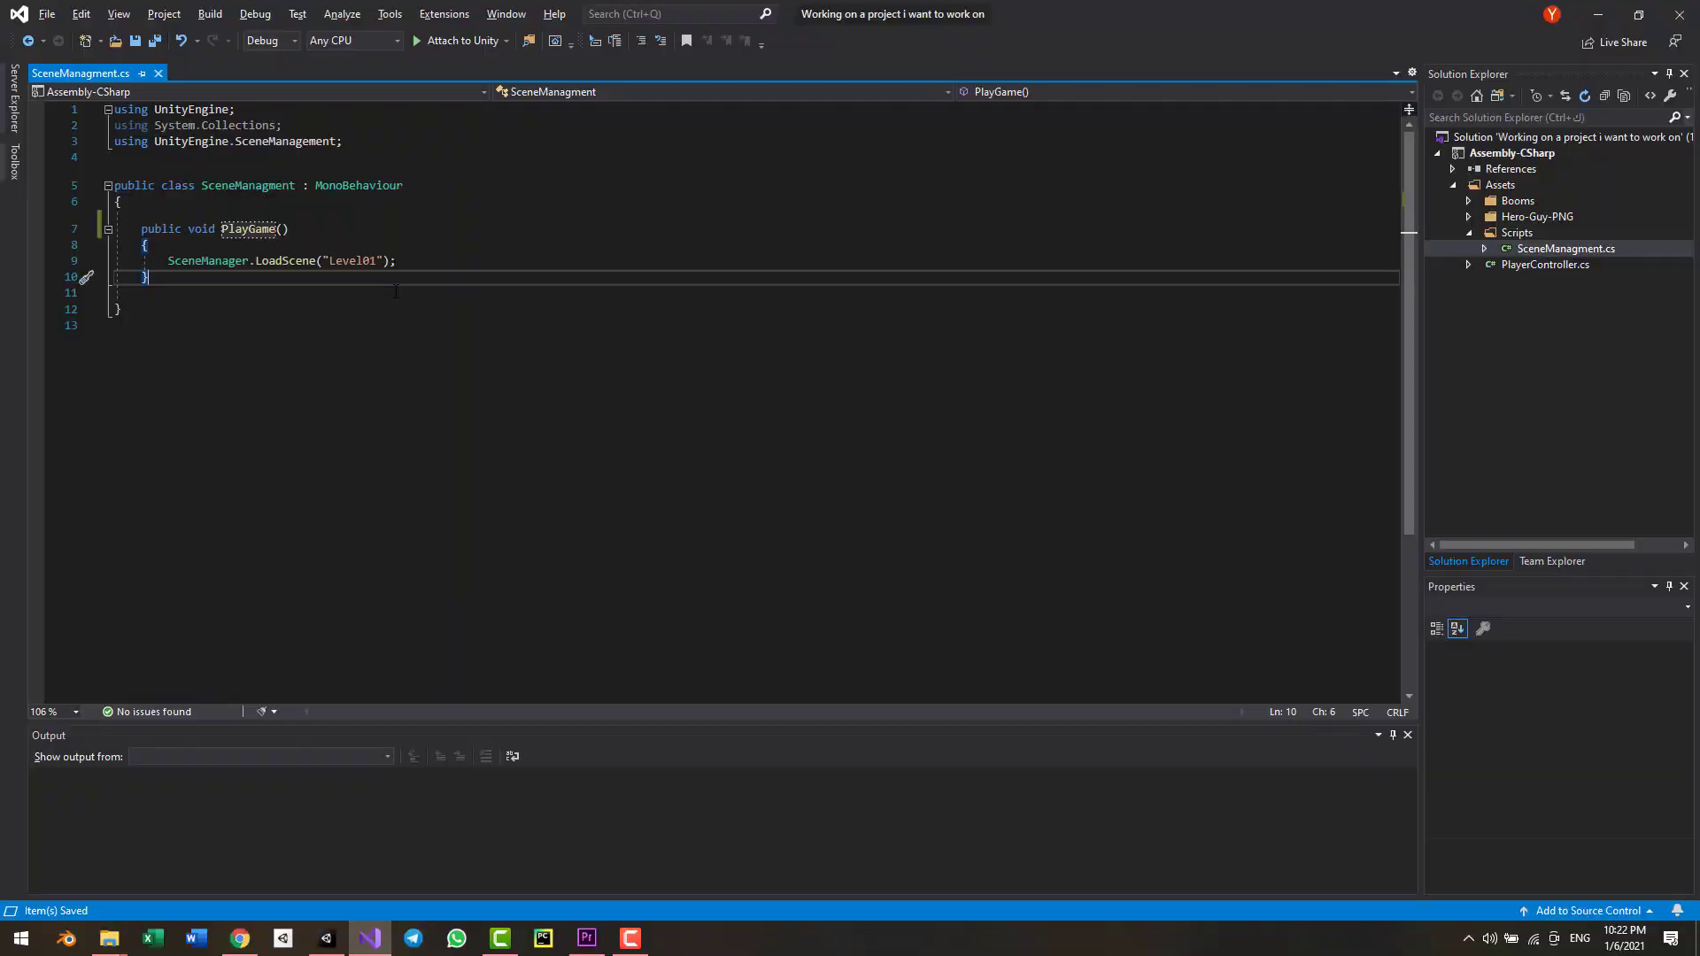
- In Visual Studio, paste a copy of the whole PlayGame method directly below the original inside the class
key("Return")
left_click_drag(144, 229, 176, 281)
key("ctrl+c")
left_click(174, 296)
key("ctrl+v")
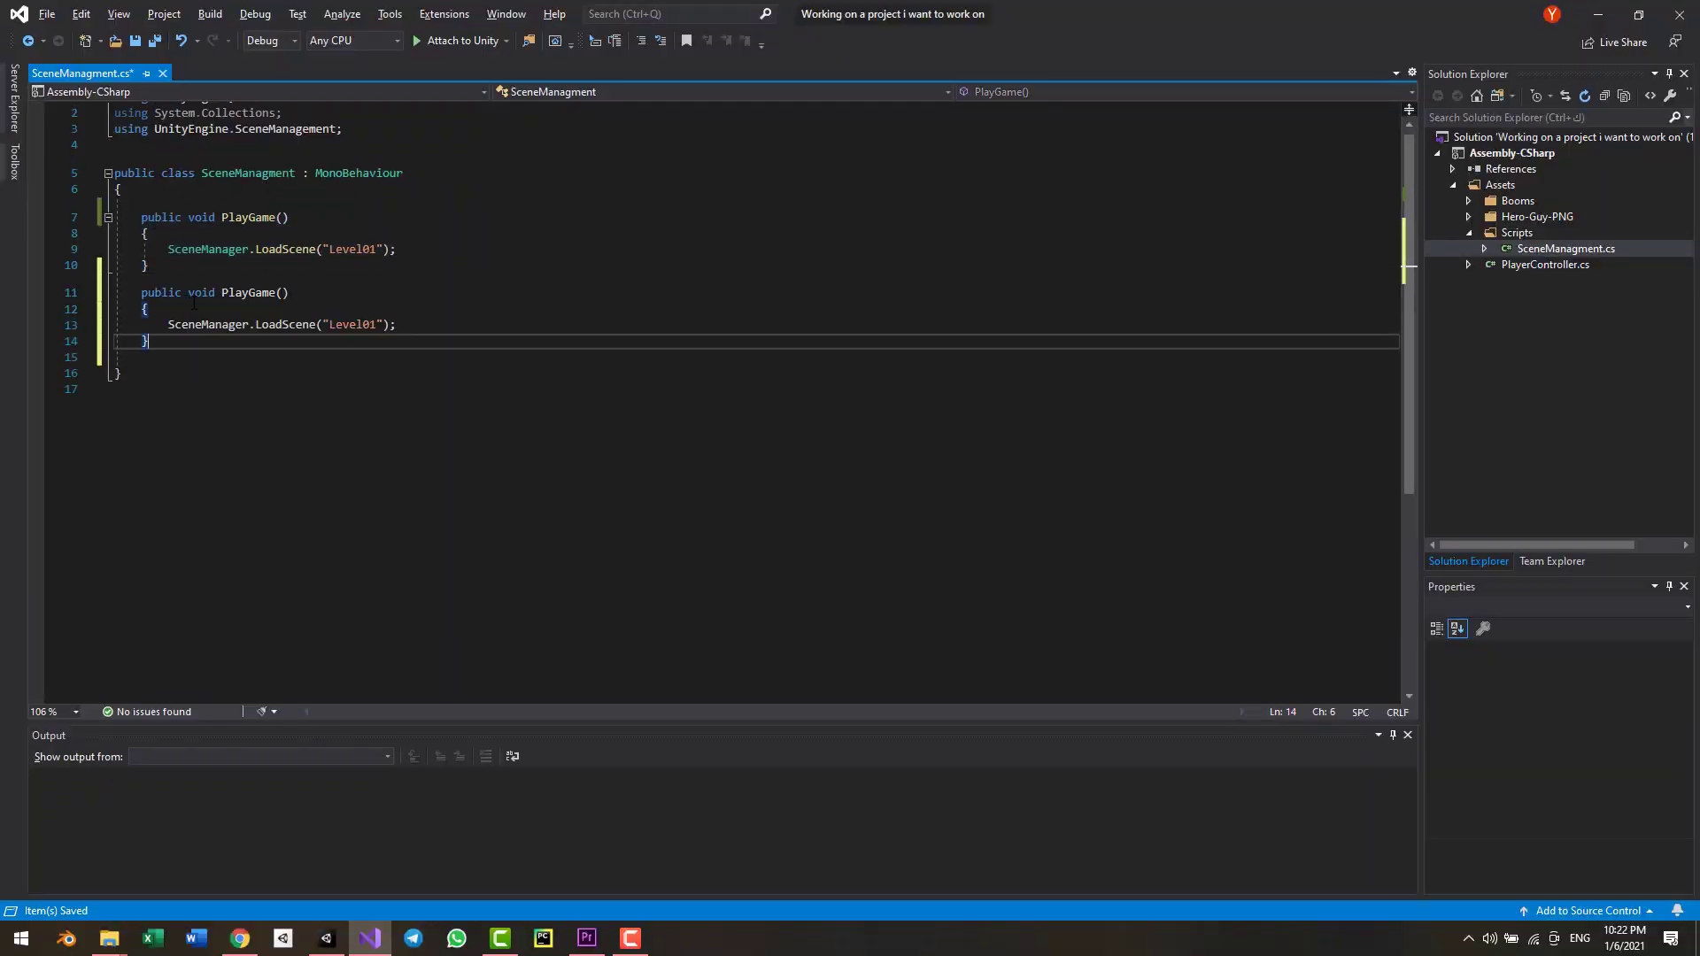
- Rename the copied PlayGame method to MainToSettings
left_click(222, 293)
double_click(235, 293)
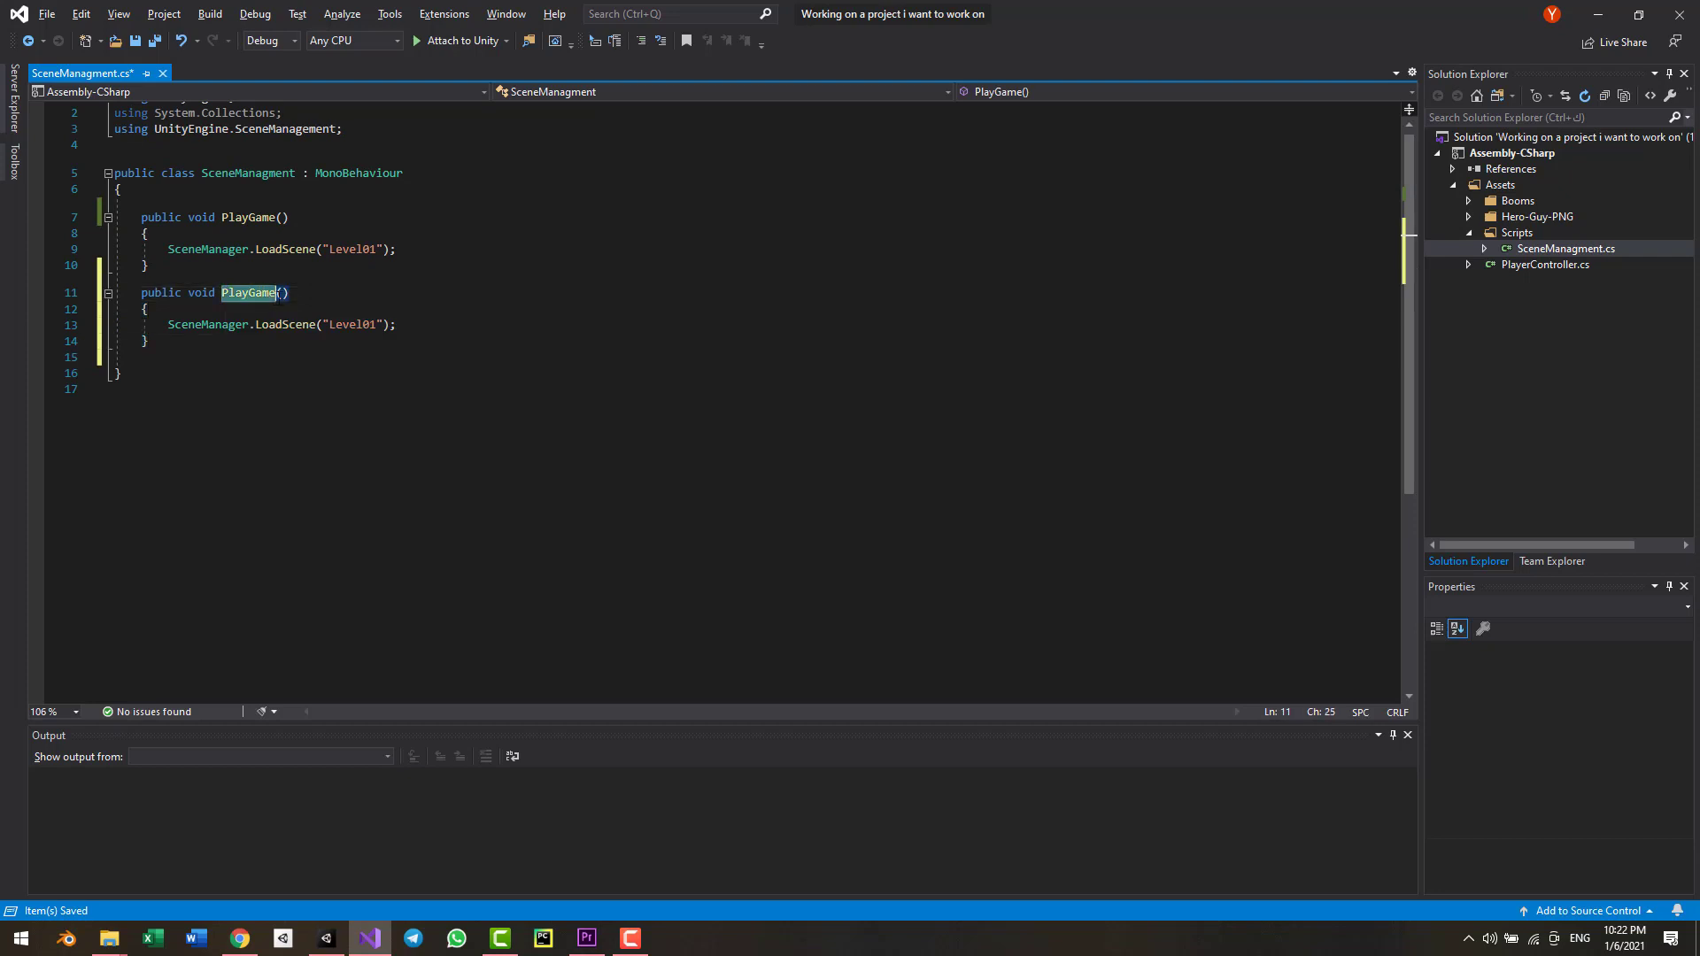
type("Setting")
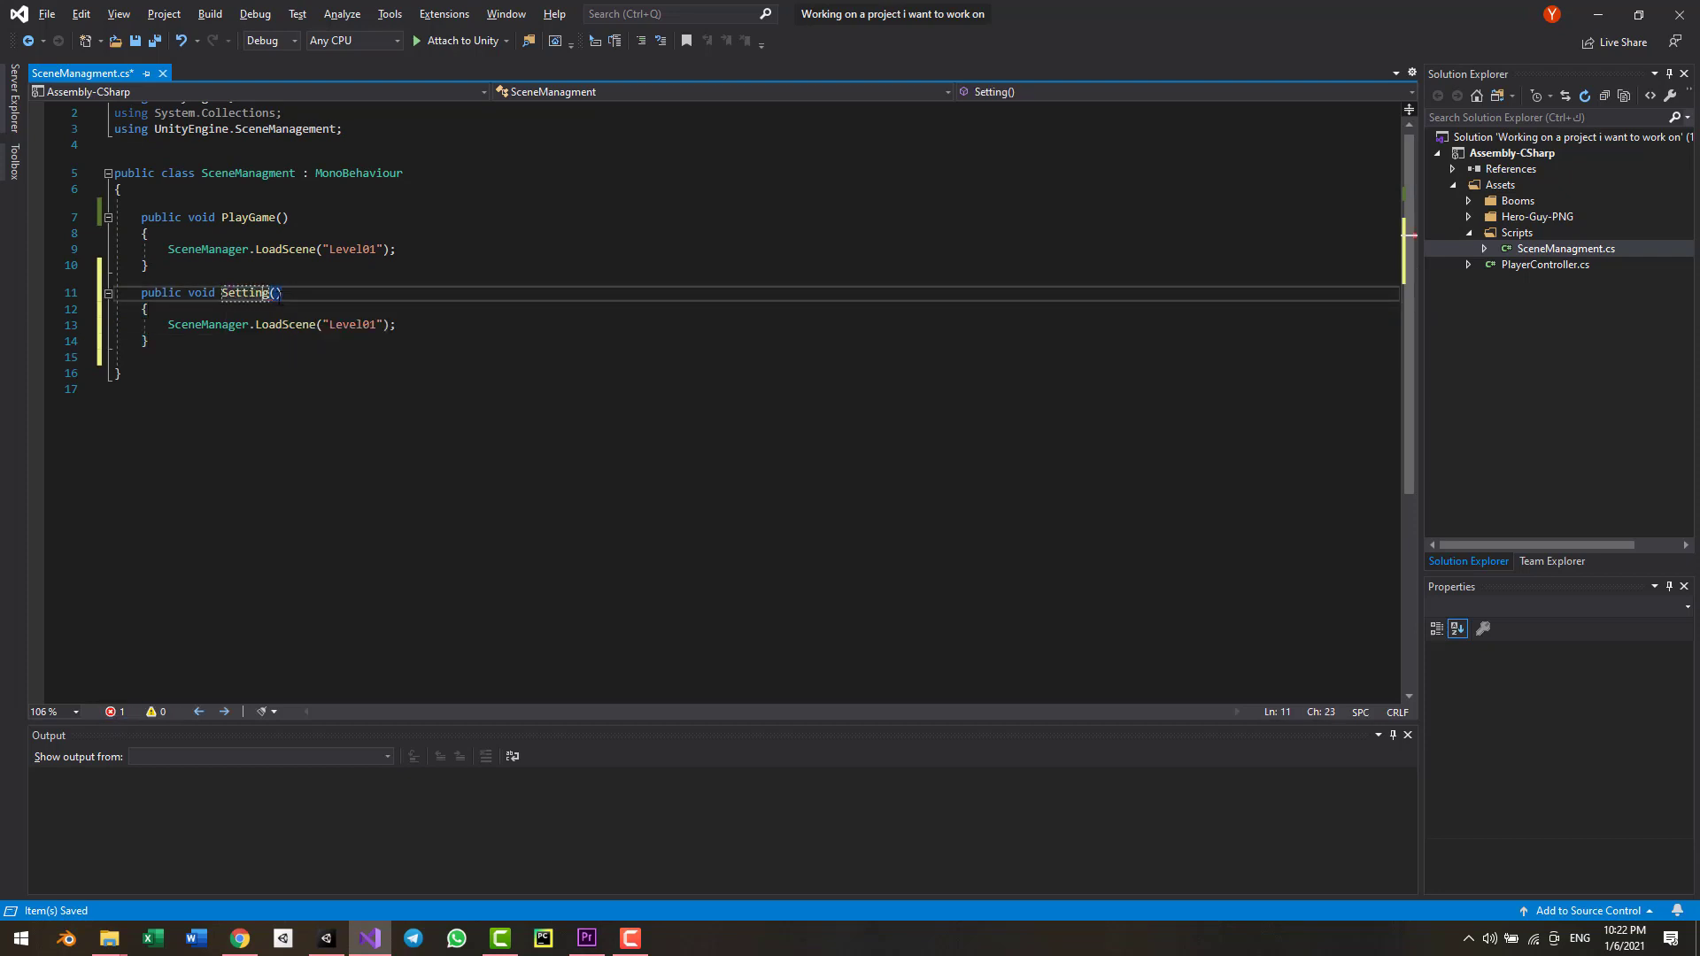
type("From")
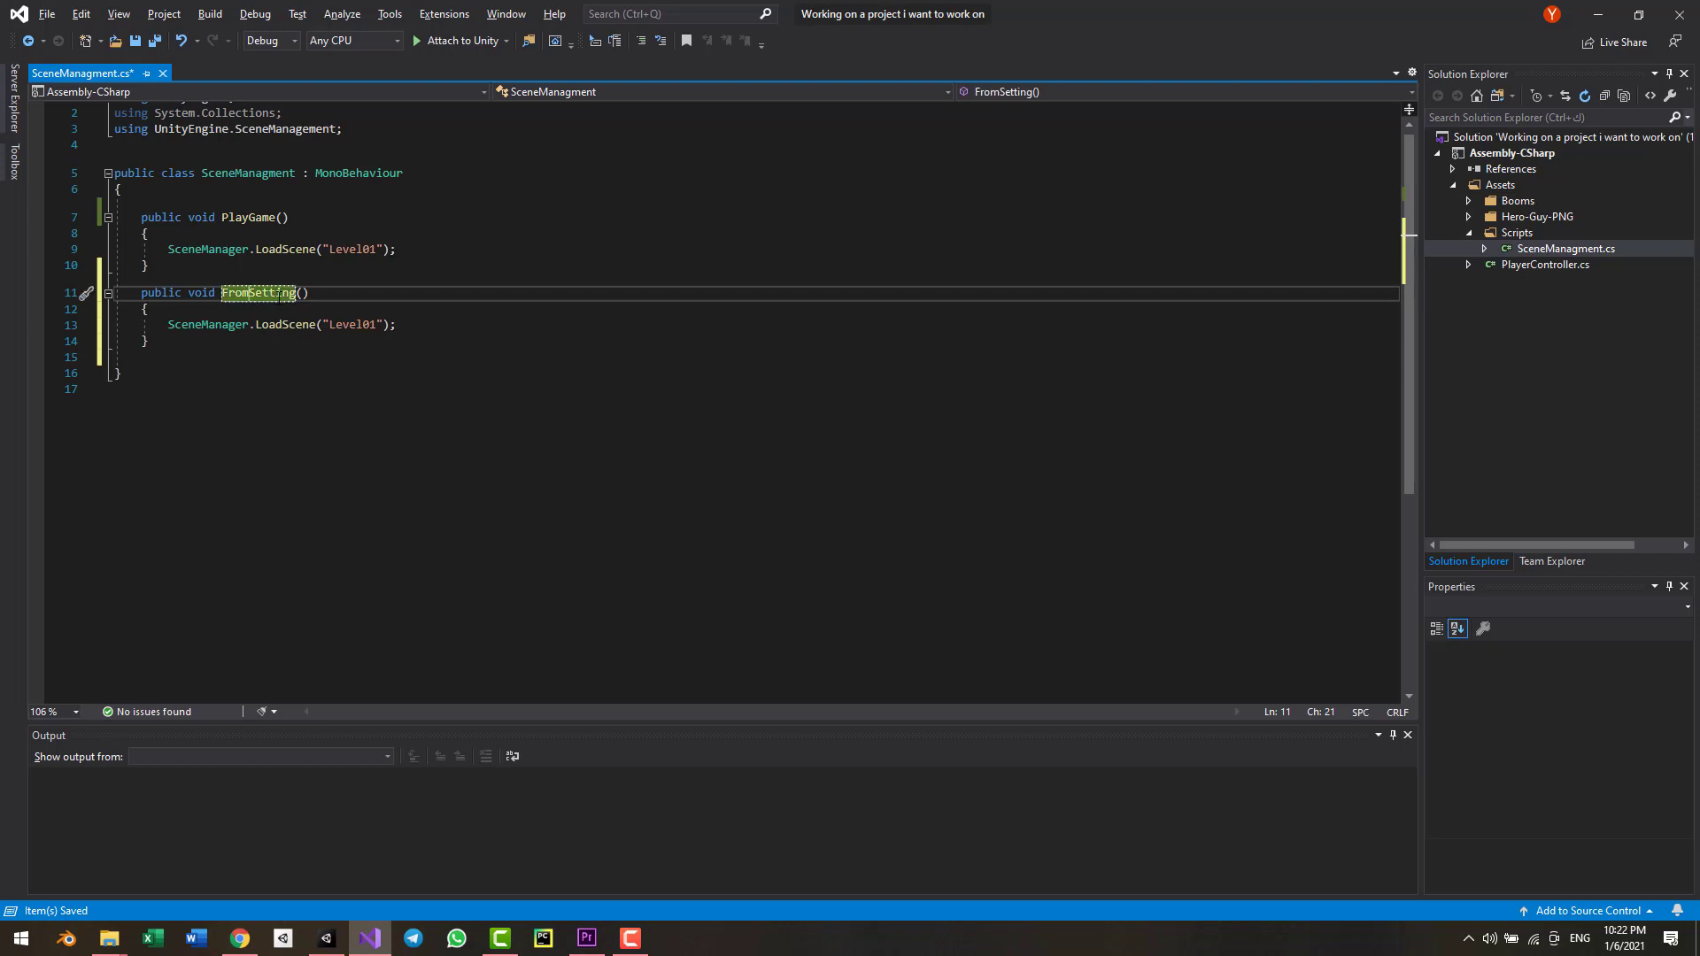
type("===")
key("BackSpace")
key("BackSpace")
key("BackSpace")
key("BackSpace")
key("BackSpace")
key("BackSpace")
key("BackSpace")
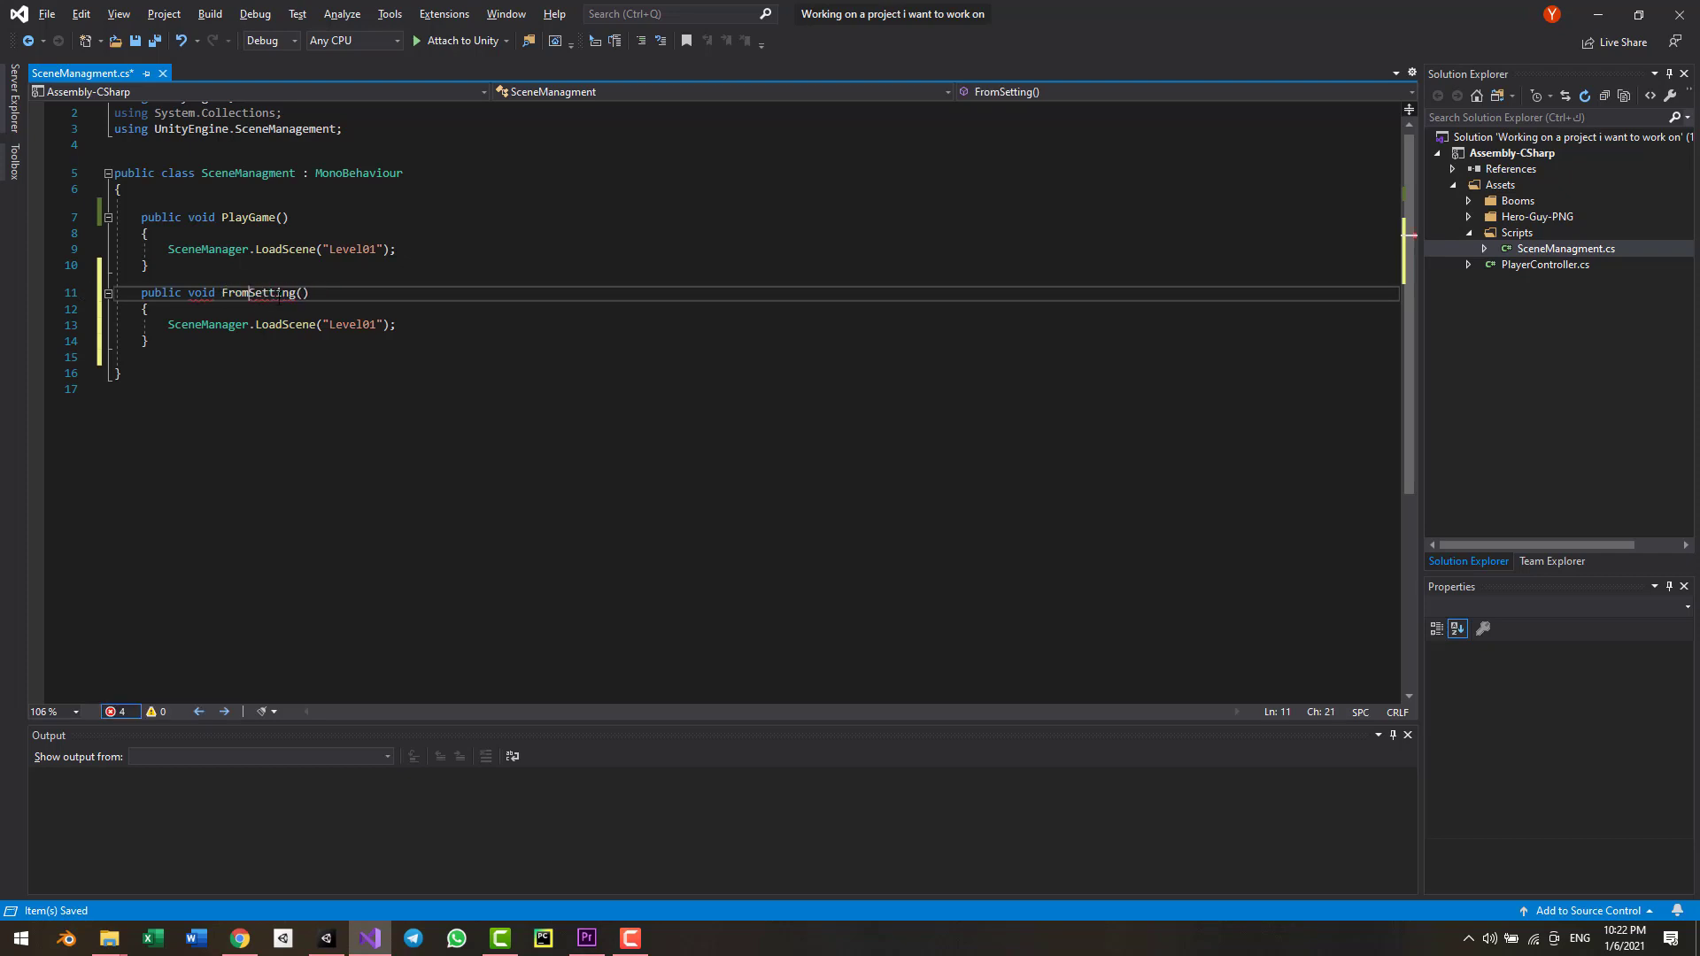
type("Mainto")
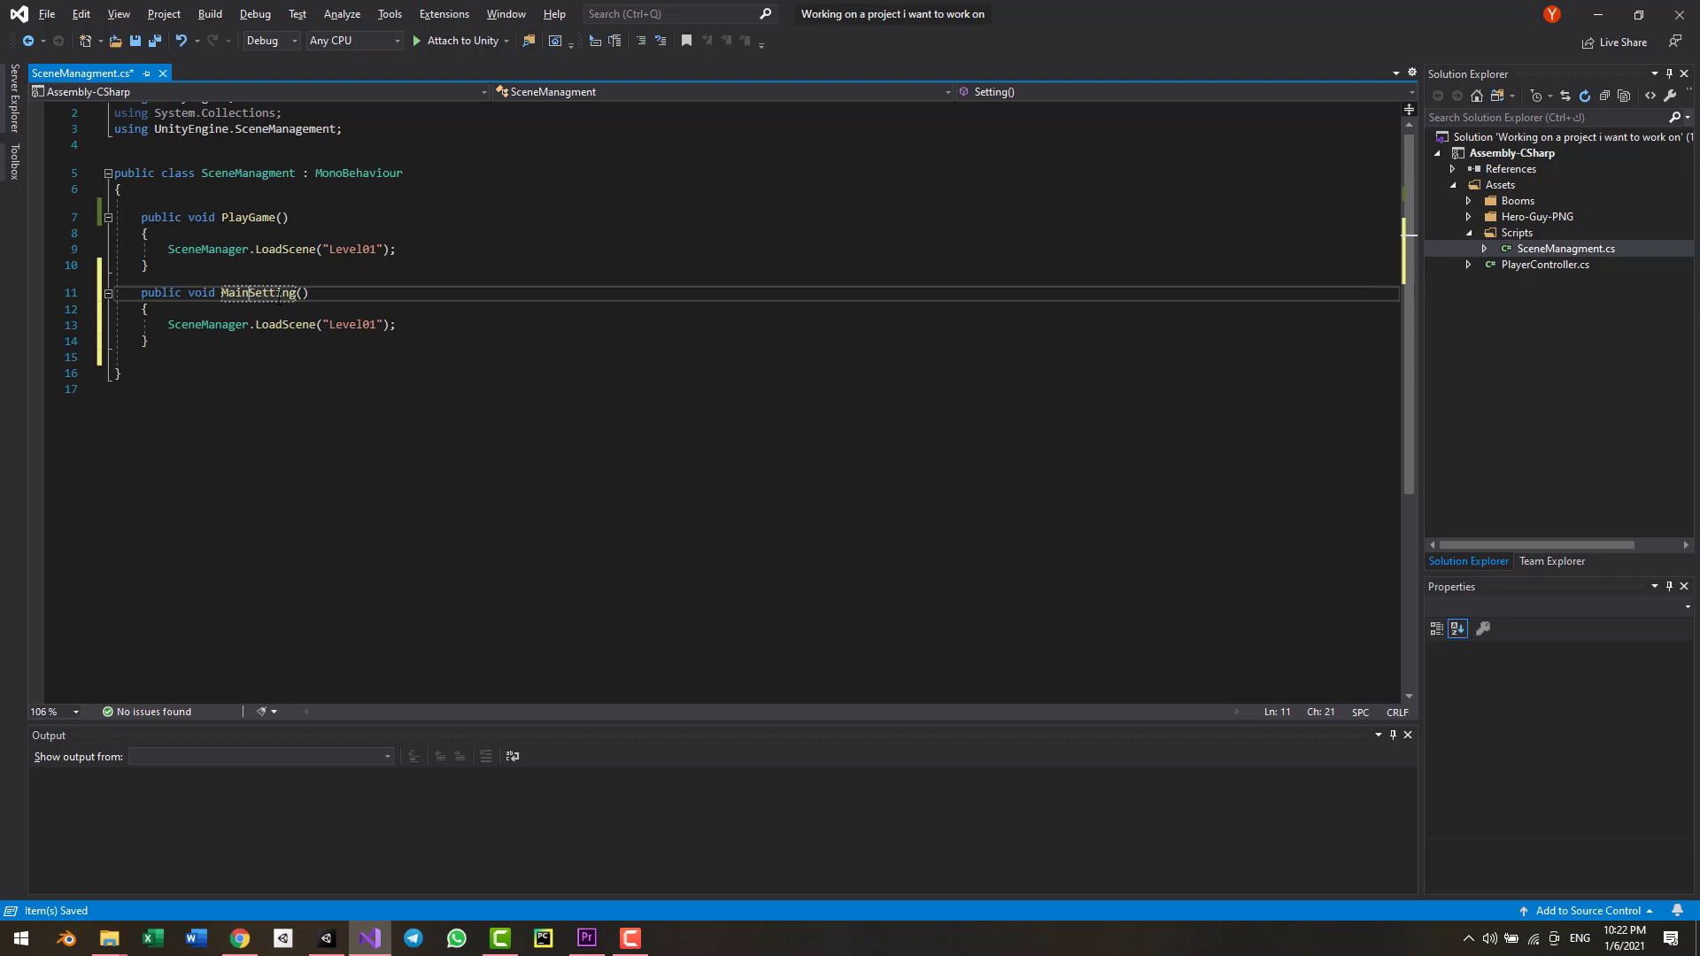
key("BackSpace")
key("BackSpace")
type("To")
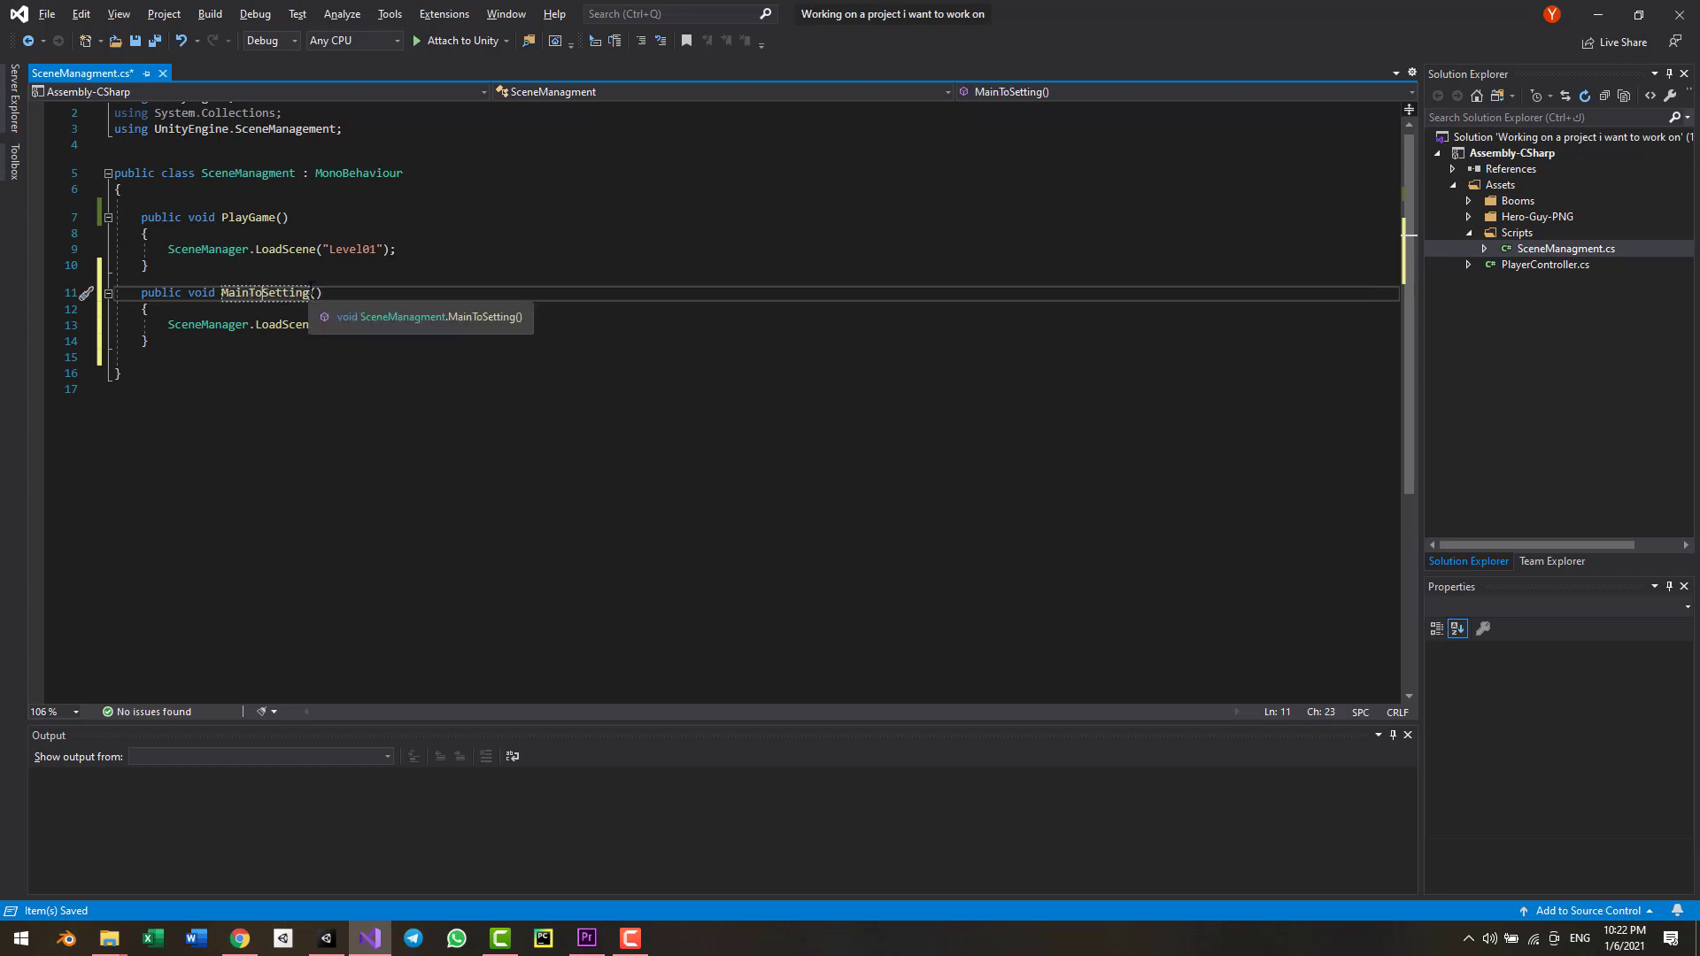
left_click(310, 294)
type("s")
- Change the scene loaded in MainToSettings to "Settings" and save the script
left_click(402, 327)
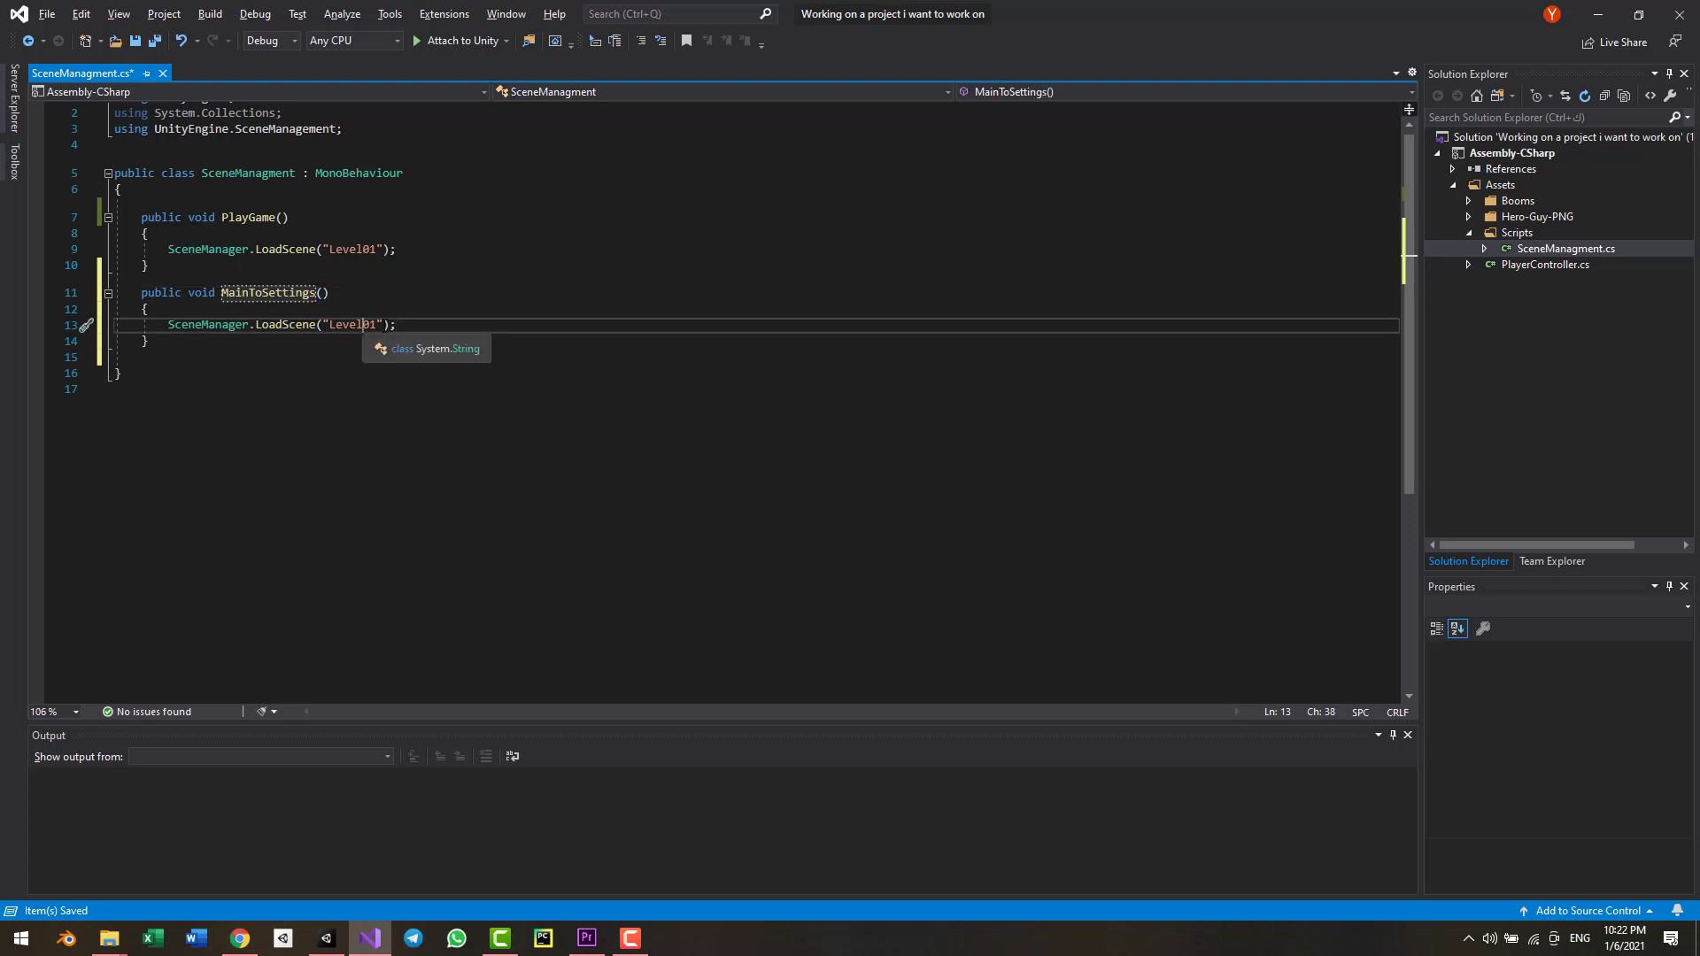
double_click(359, 325)
type("Setting")
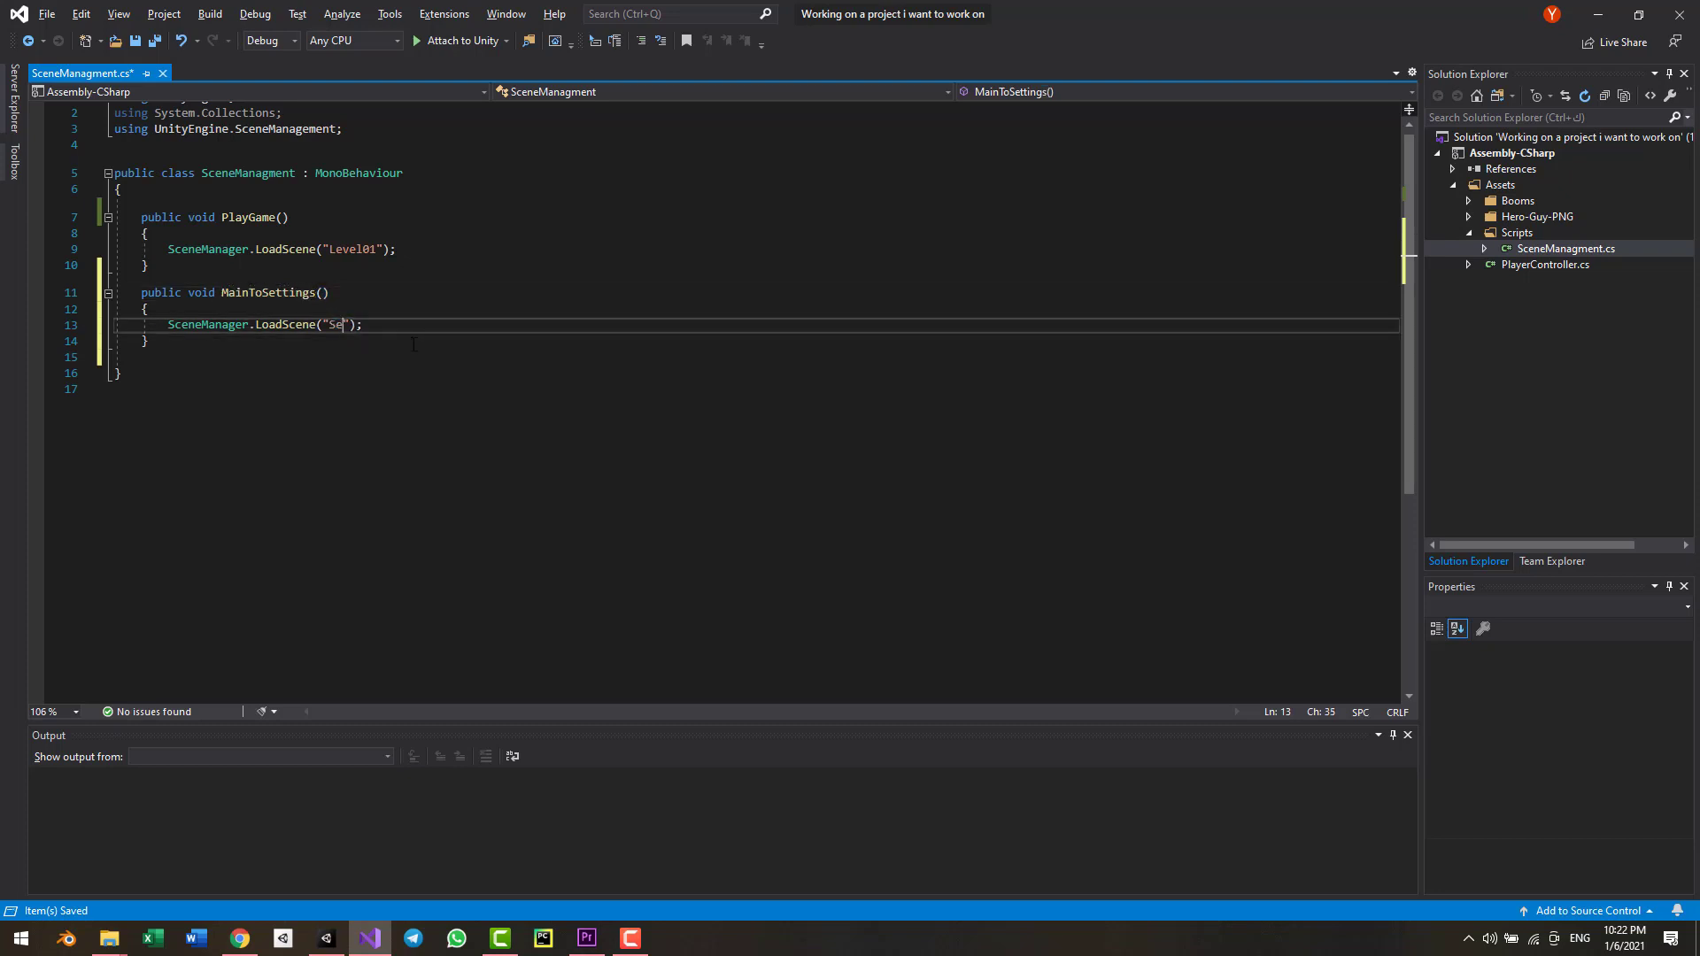
type("s")
key("ctrl+s")
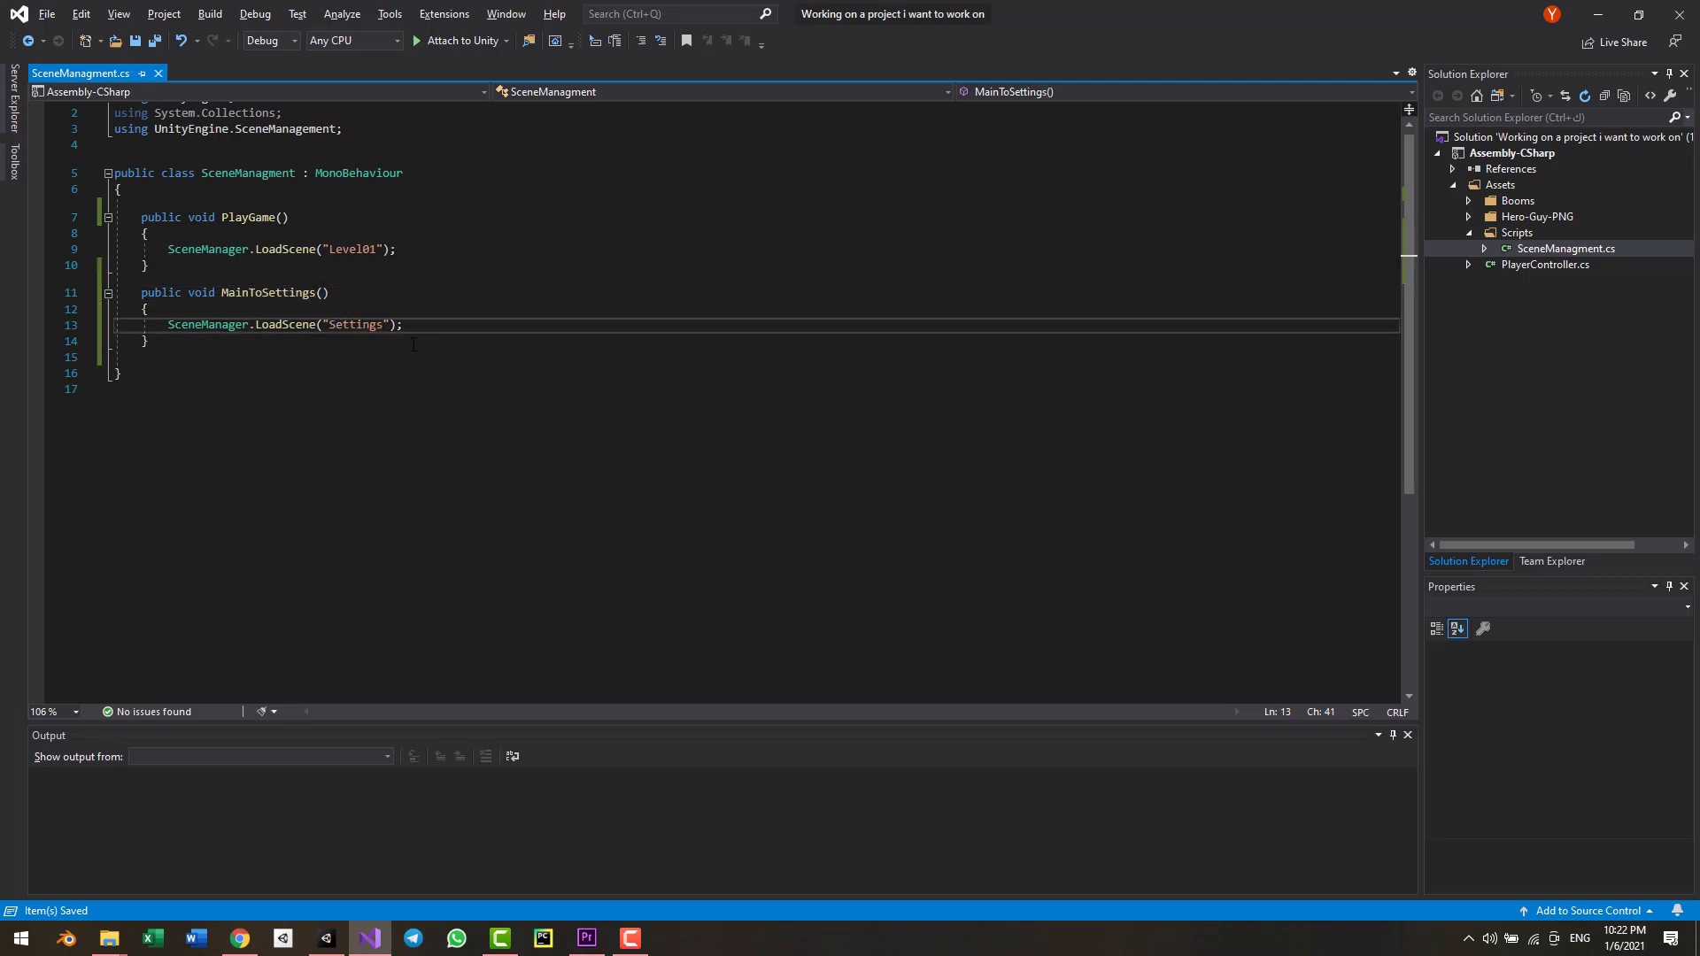
- Switch to Unity and check the Settings scene's name in the Build Settings scene list
left_click(326, 938)
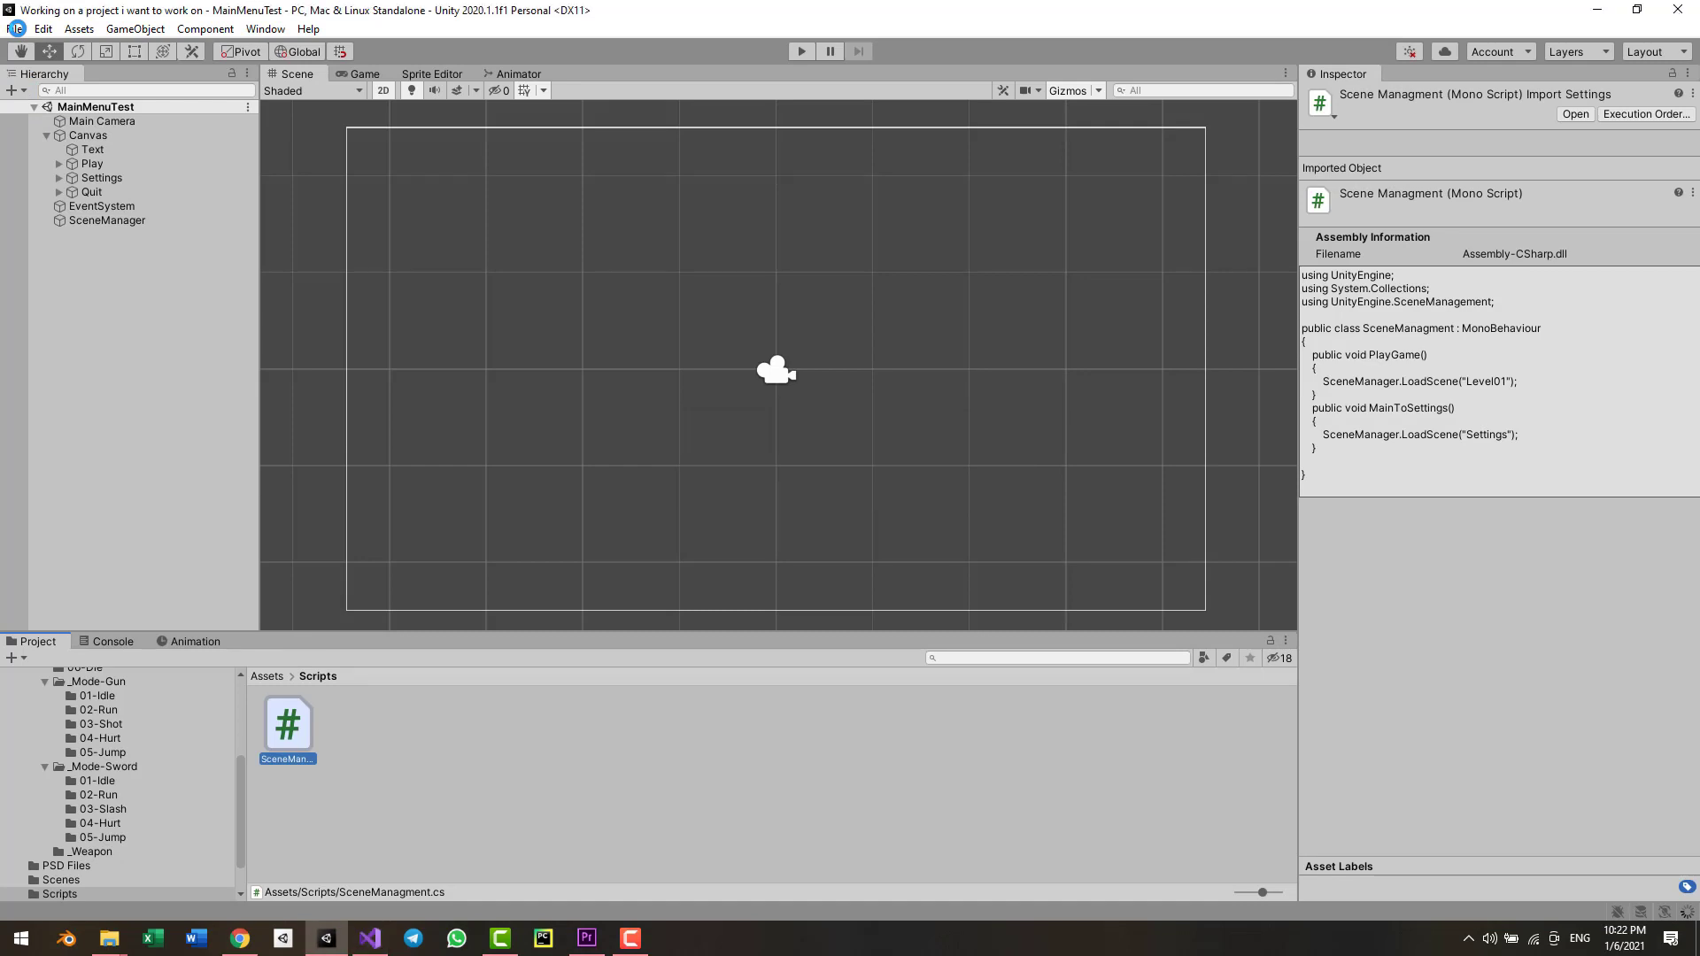
left_click(15, 28)
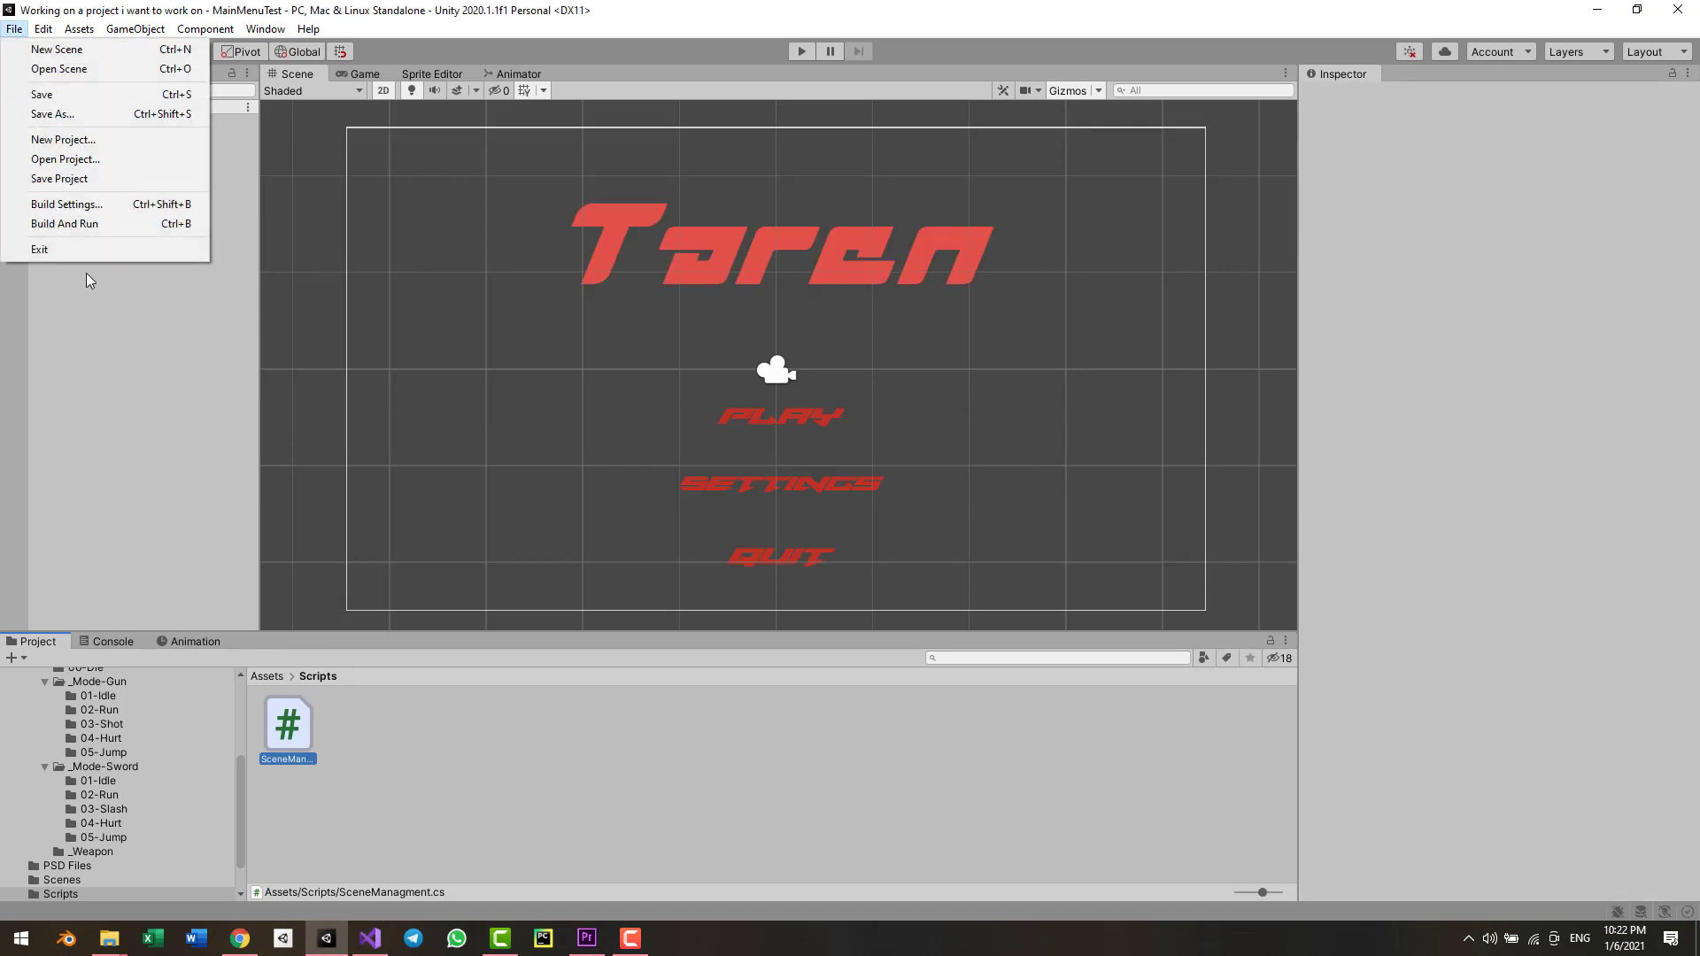
left_click(89, 215)
left_click(645, 173)
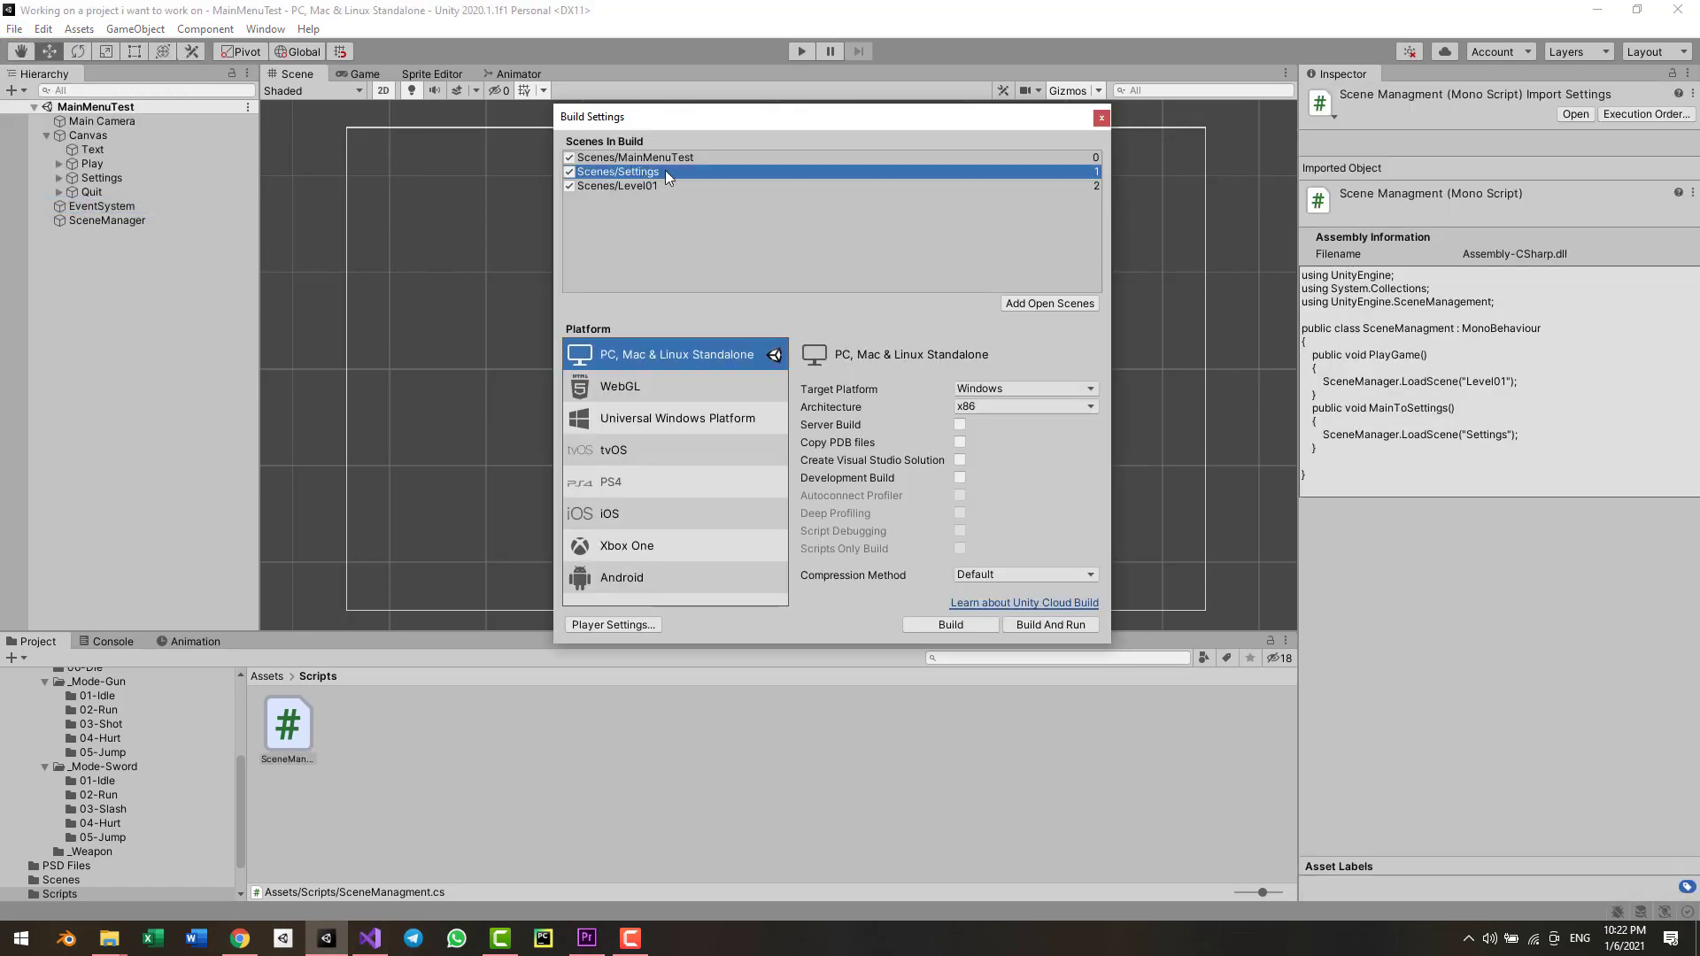
left_click(1100, 118)
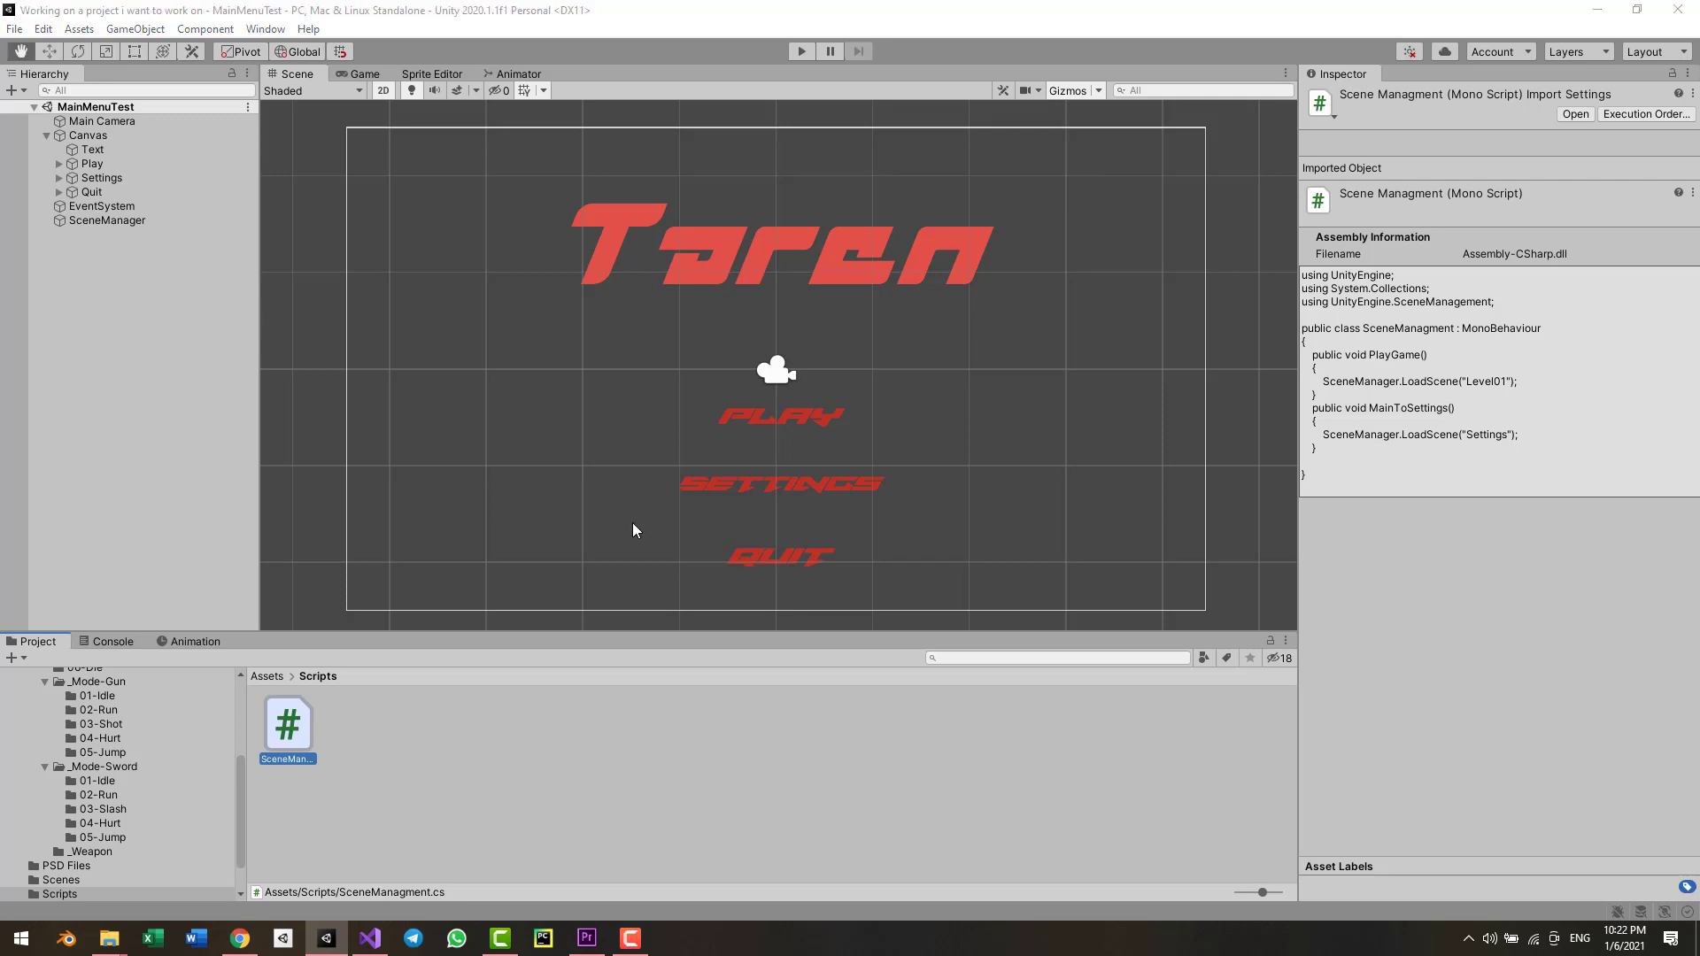
- Back in Visual Studio, duplicate the MainToSettings method below itself and rename the copy to QuitGame
key("alt+Tab")
left_click(209, 354)
left_click_drag(141, 292, 189, 341)
left_click(197, 341)
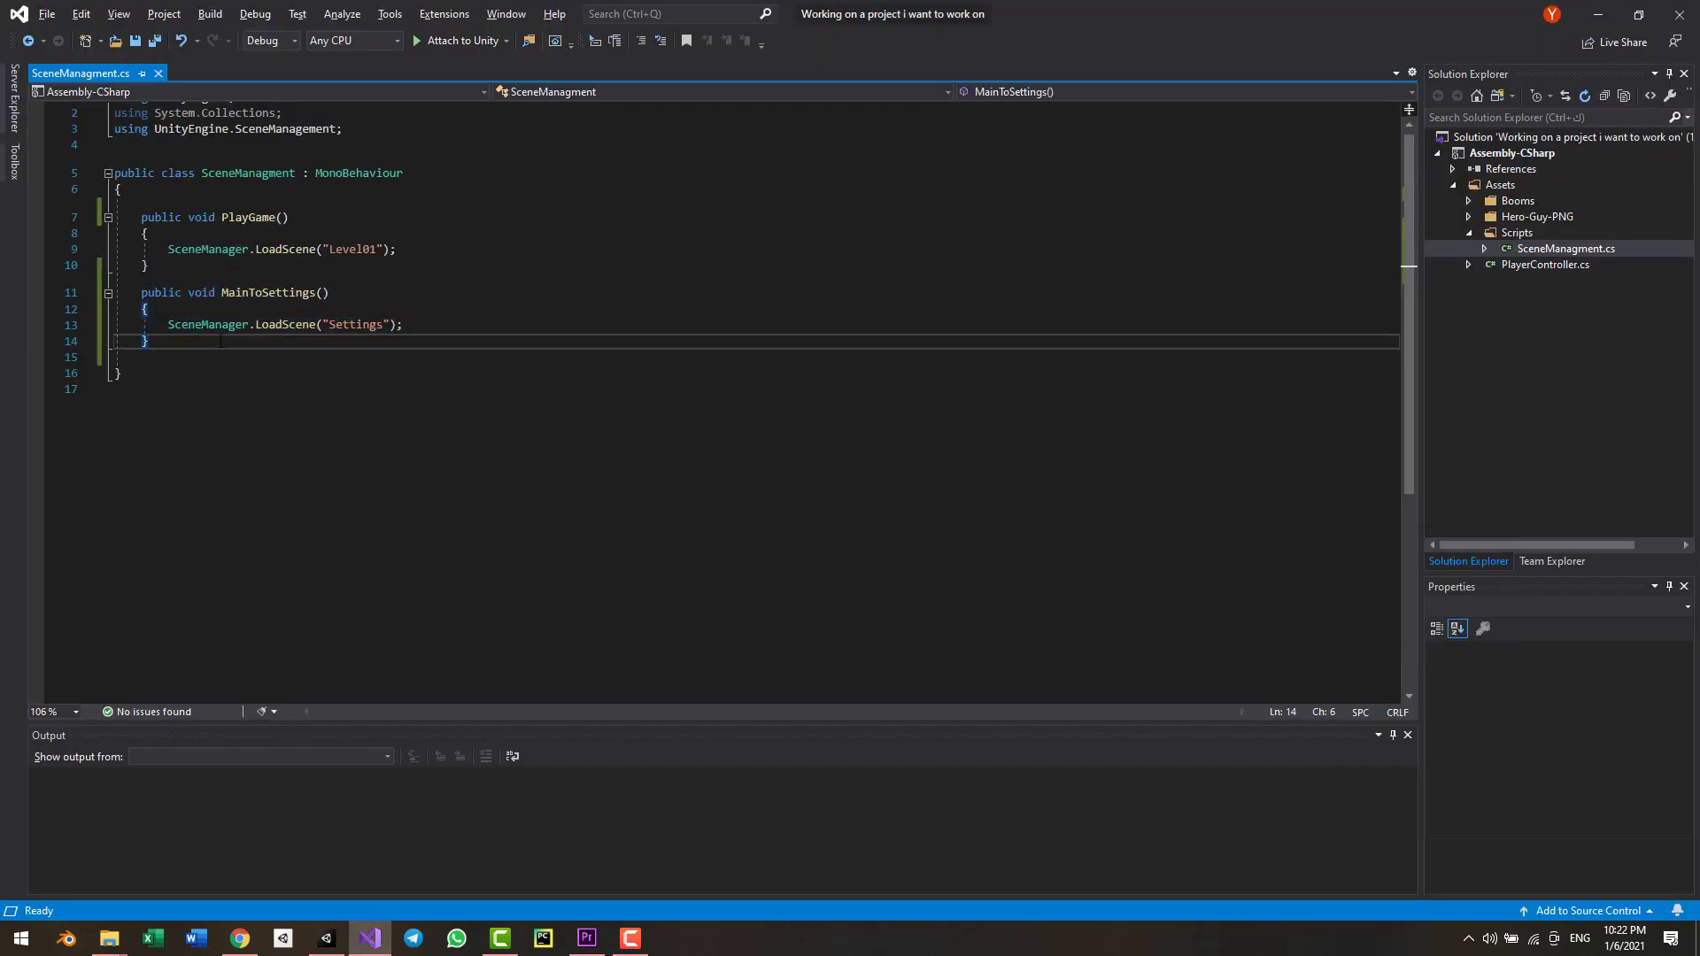
key("Return")
key("ctrl+v")
left_click_drag(221, 358, 316, 357)
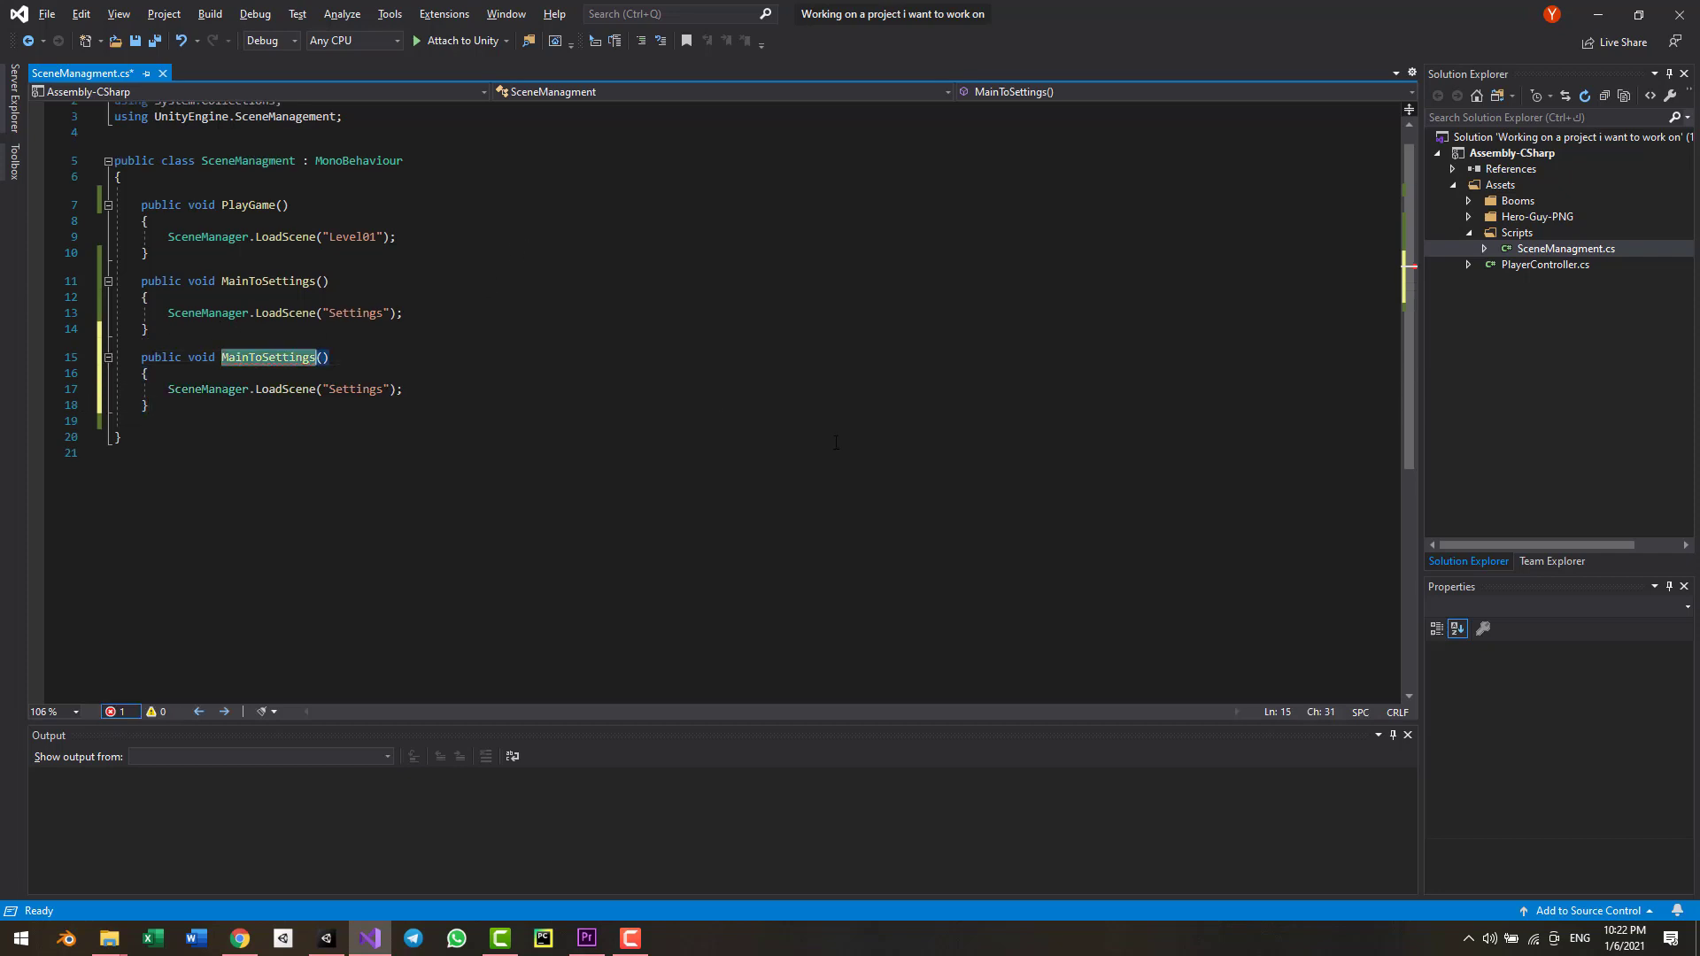
type("Quit")
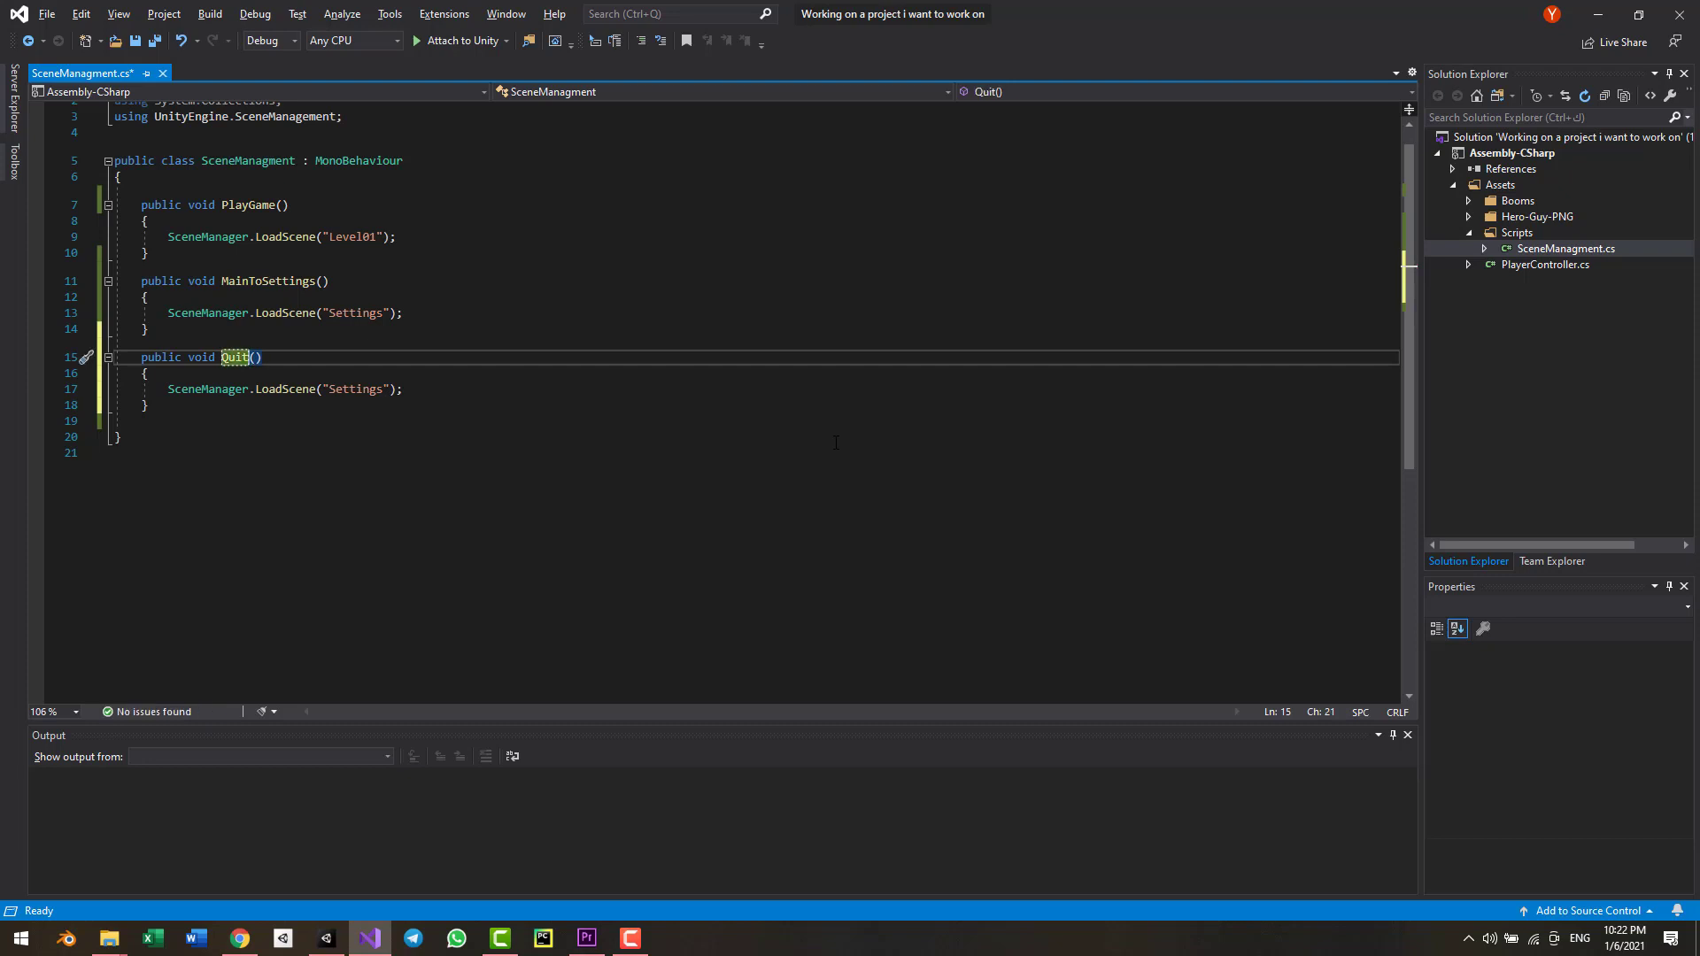
type("Game")
- Replace the LoadScene statement in the QuitGame method with Application.Quit(); and save the script
double_click(356, 389)
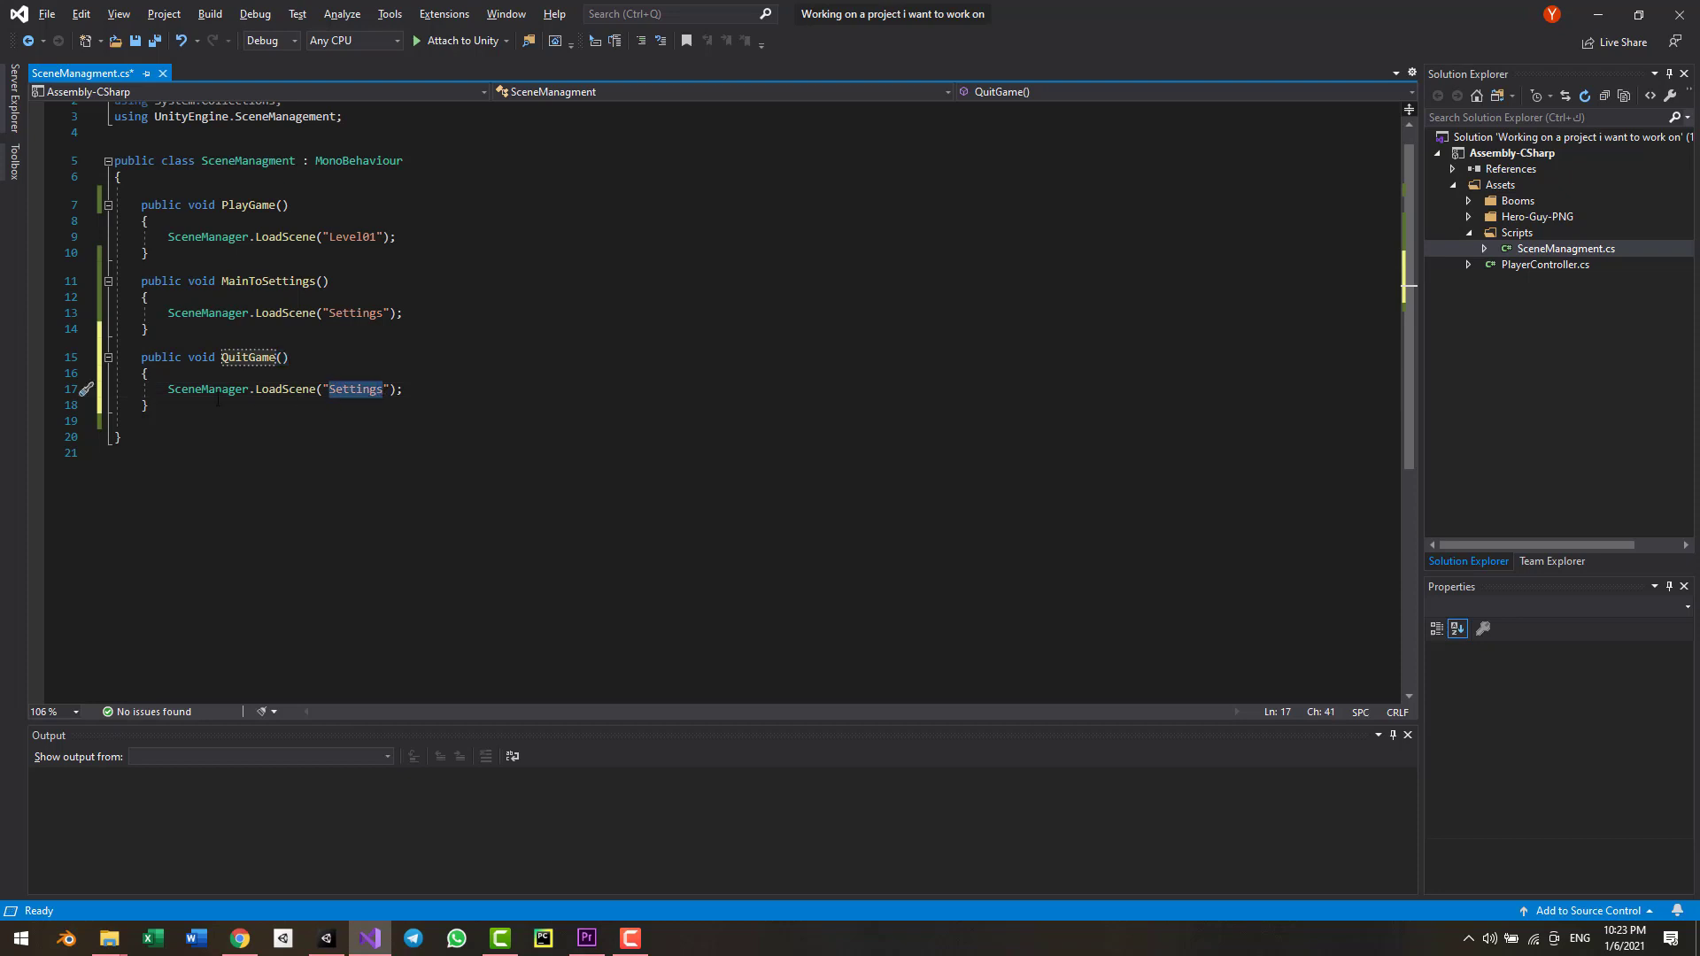
left_click_drag(169, 391, 486, 392)
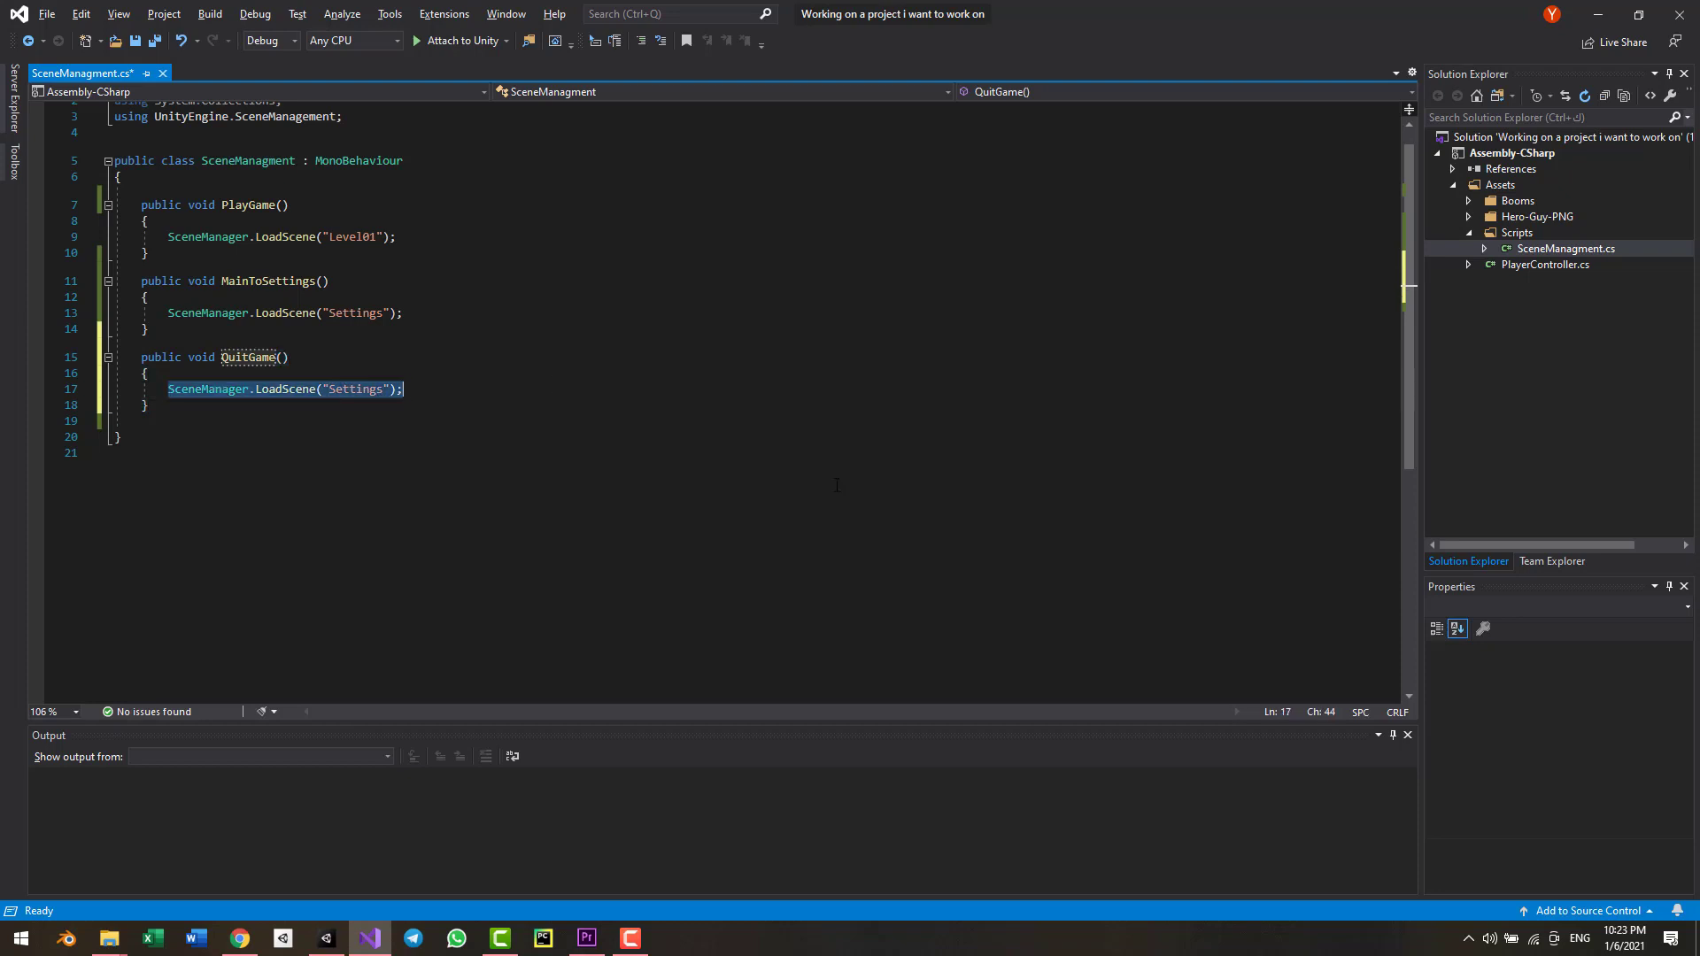
type("app")
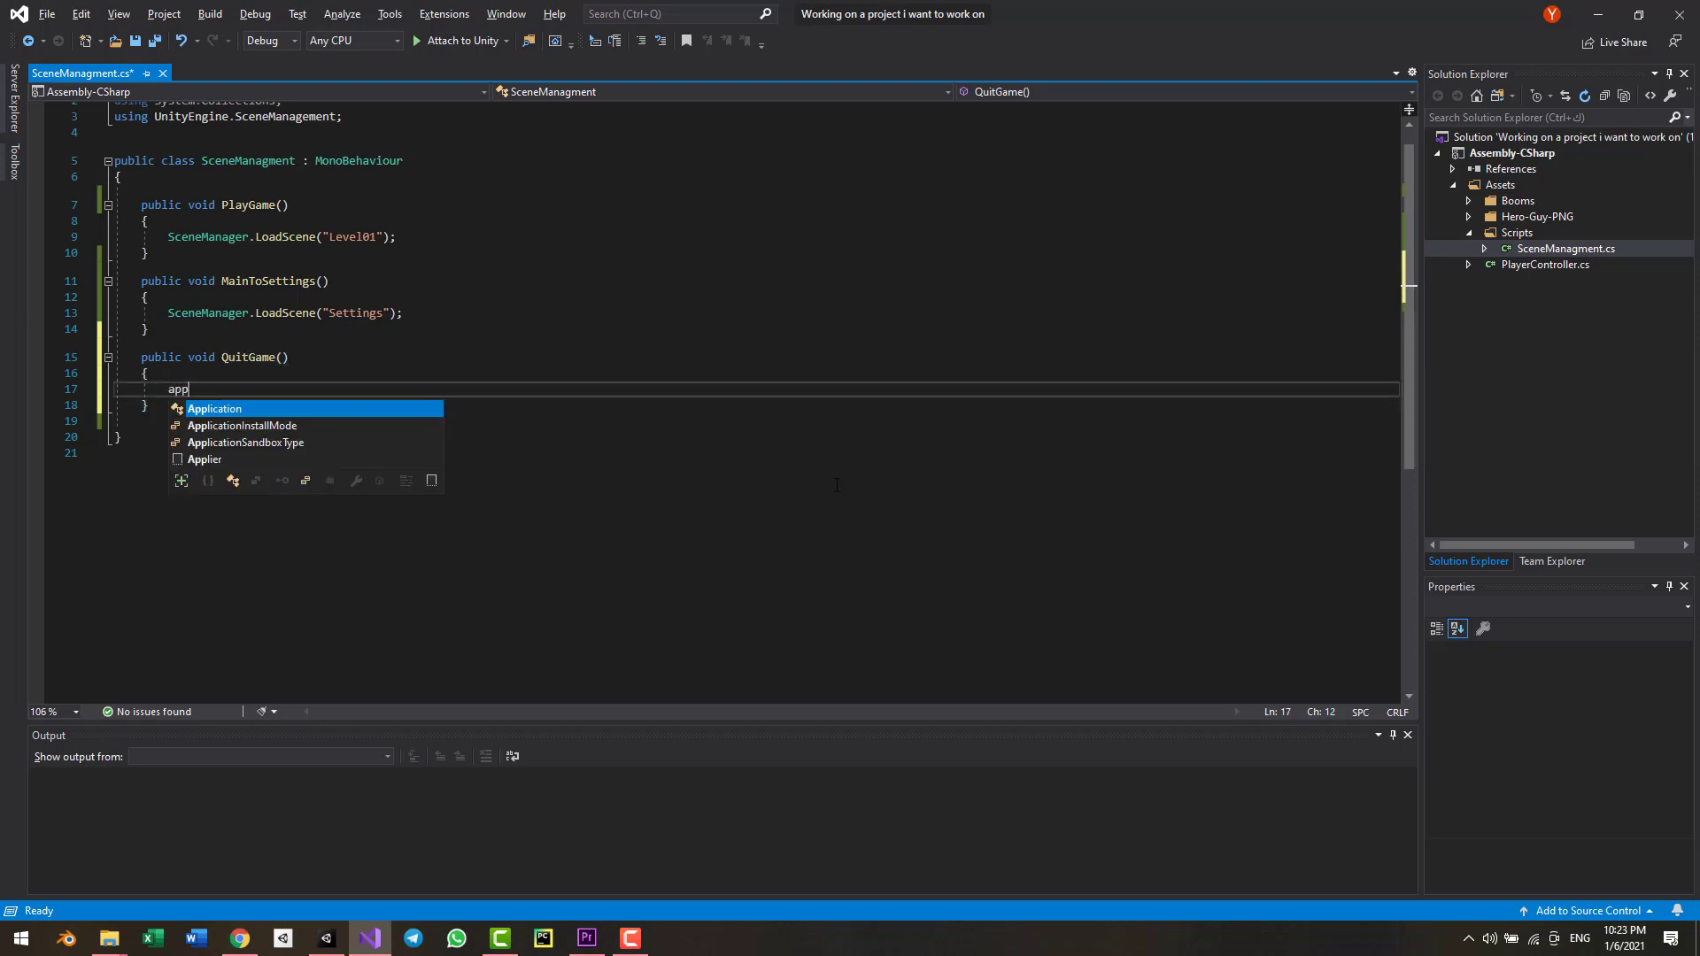
type("lication.")
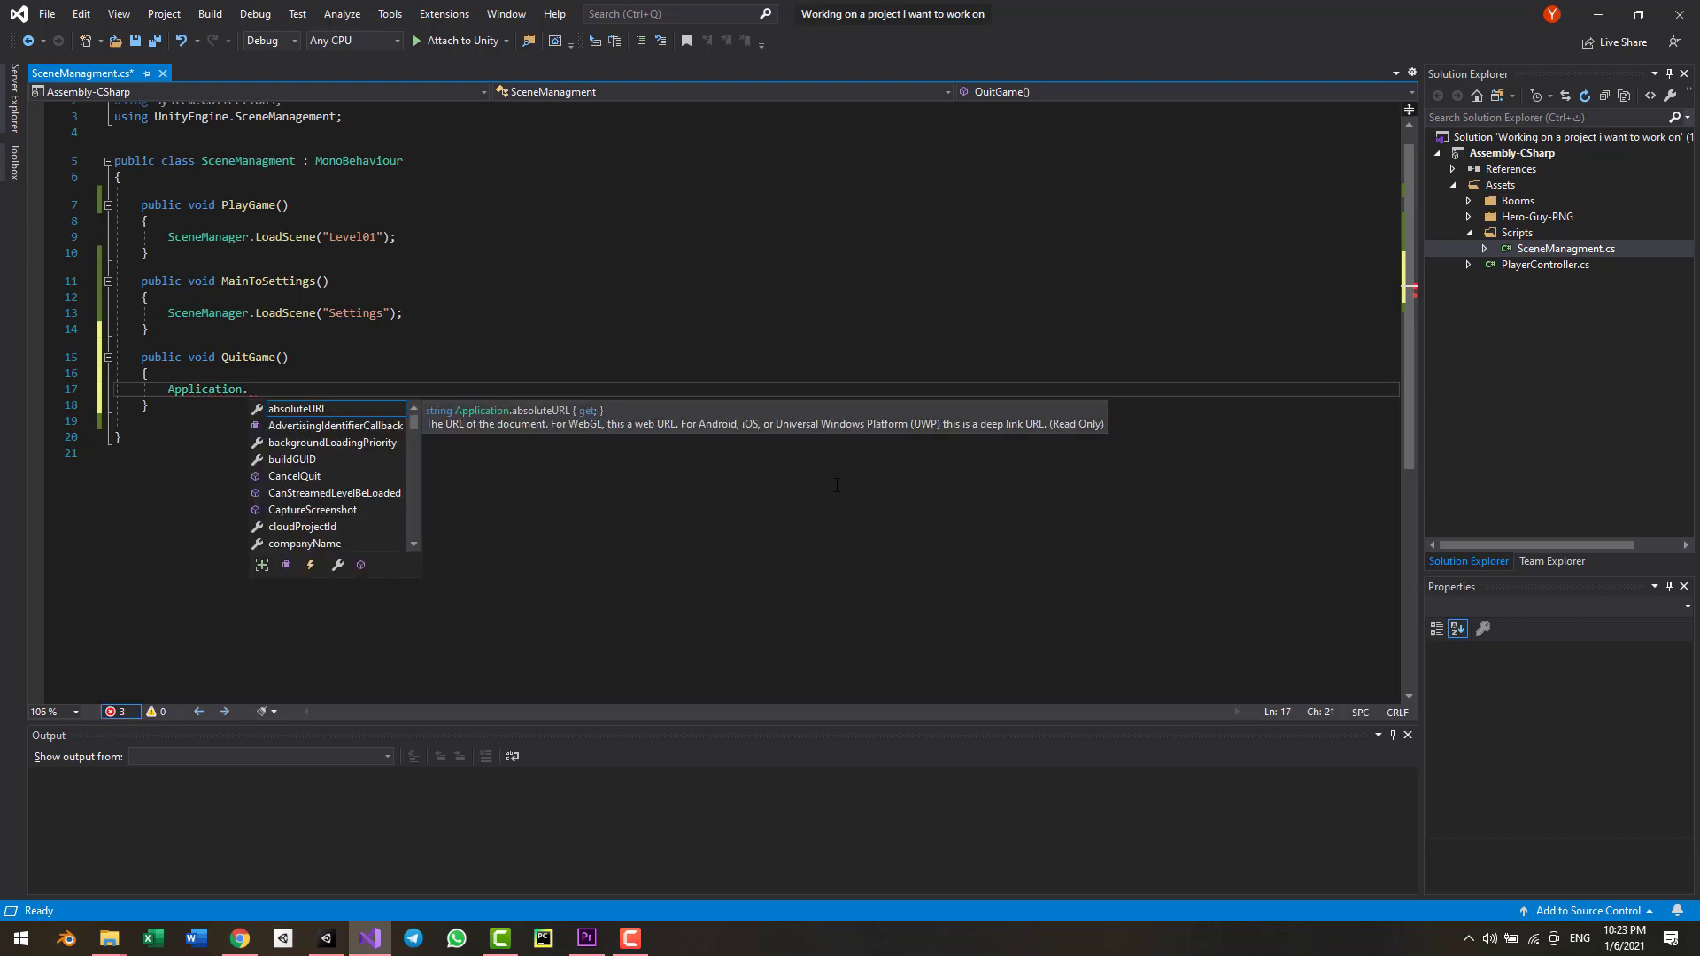
type("quit")
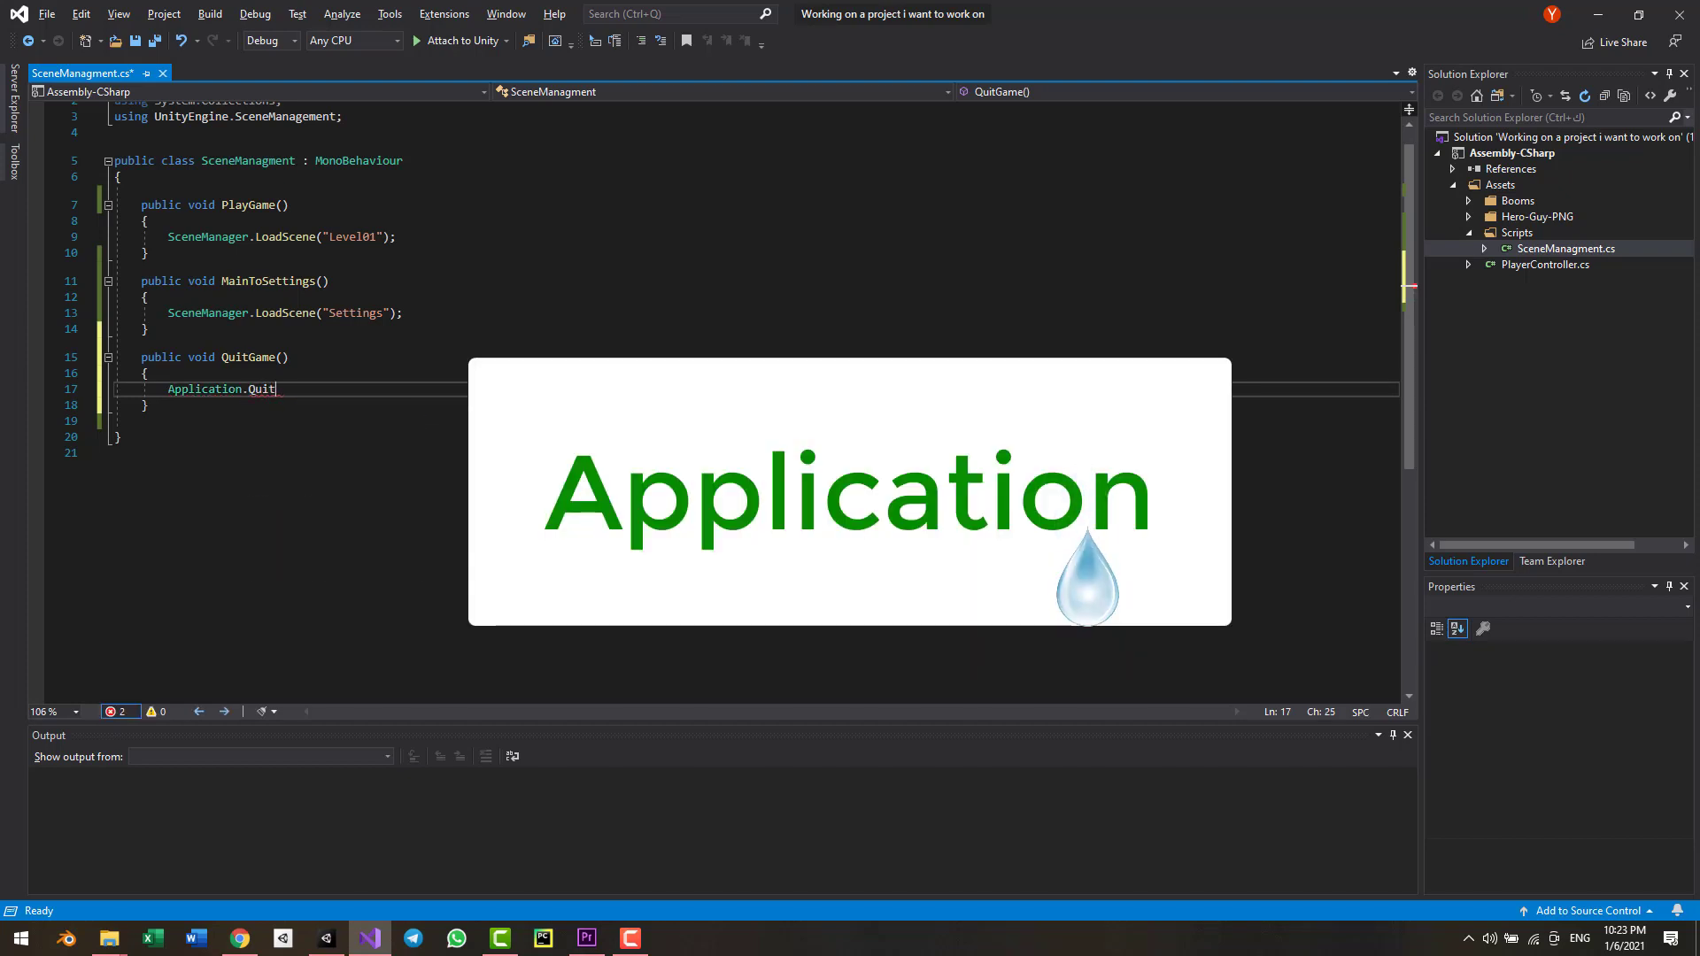
type("();")
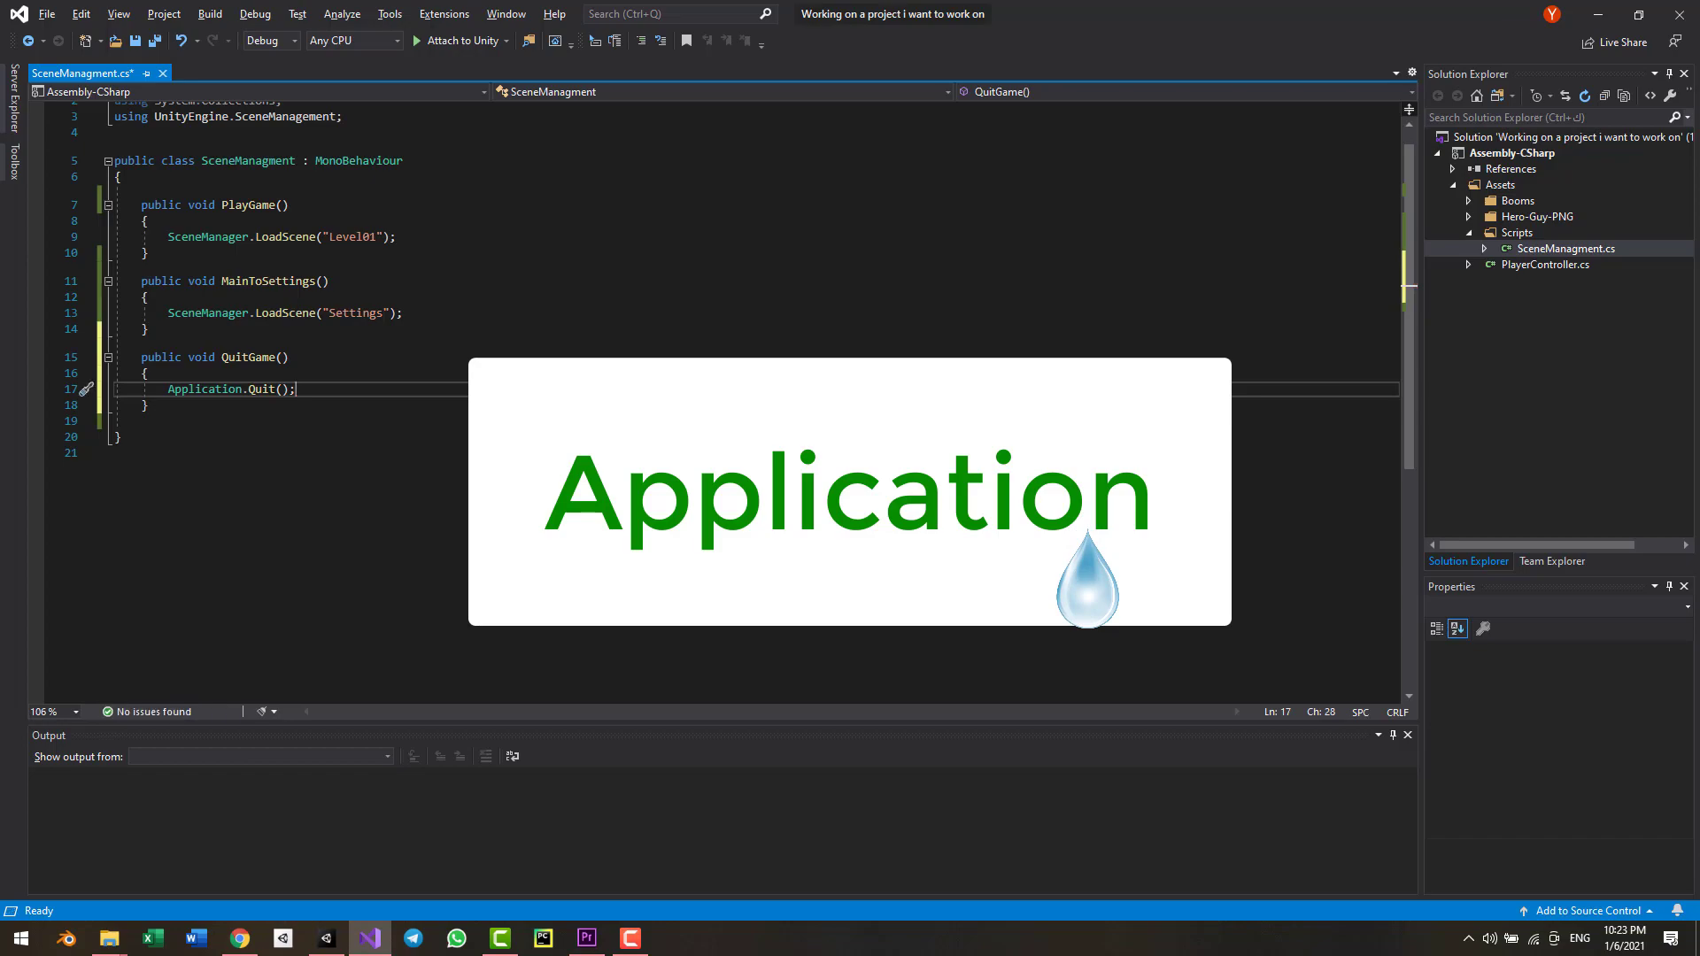
key("ctrl+s")
key("Up")
key("Up")
- Switch to Unity and add an On Click entry to the Play button with the SceneManager object as its target
key("alt+Tab")
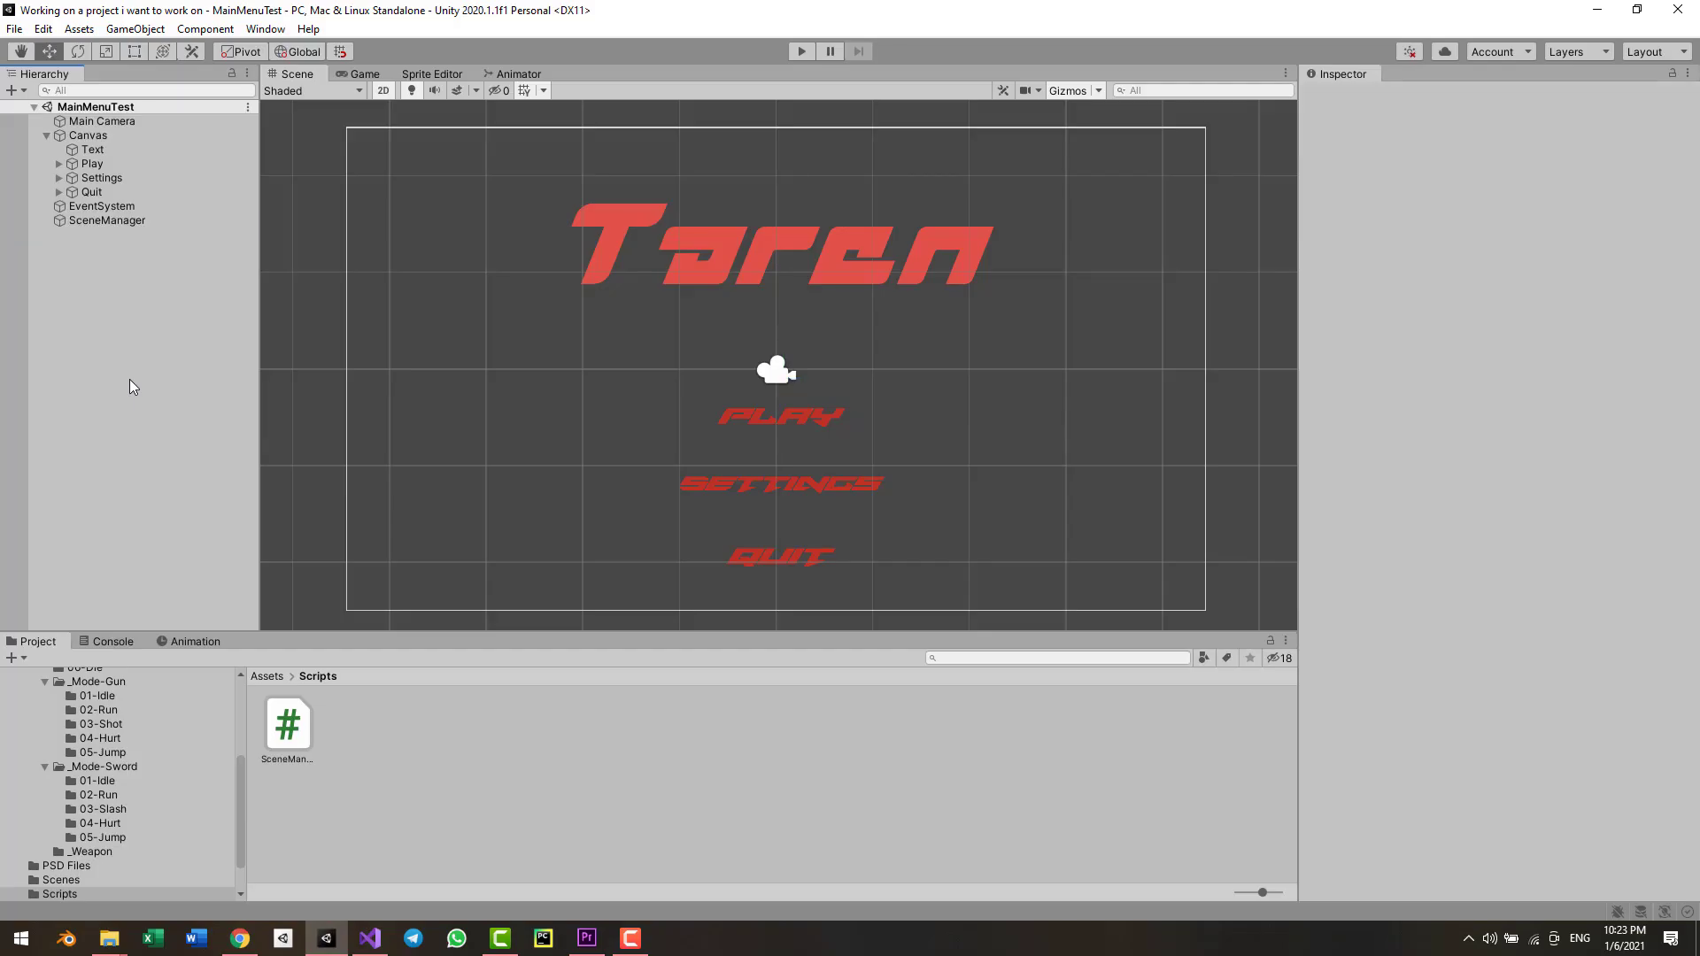
left_click(77, 220)
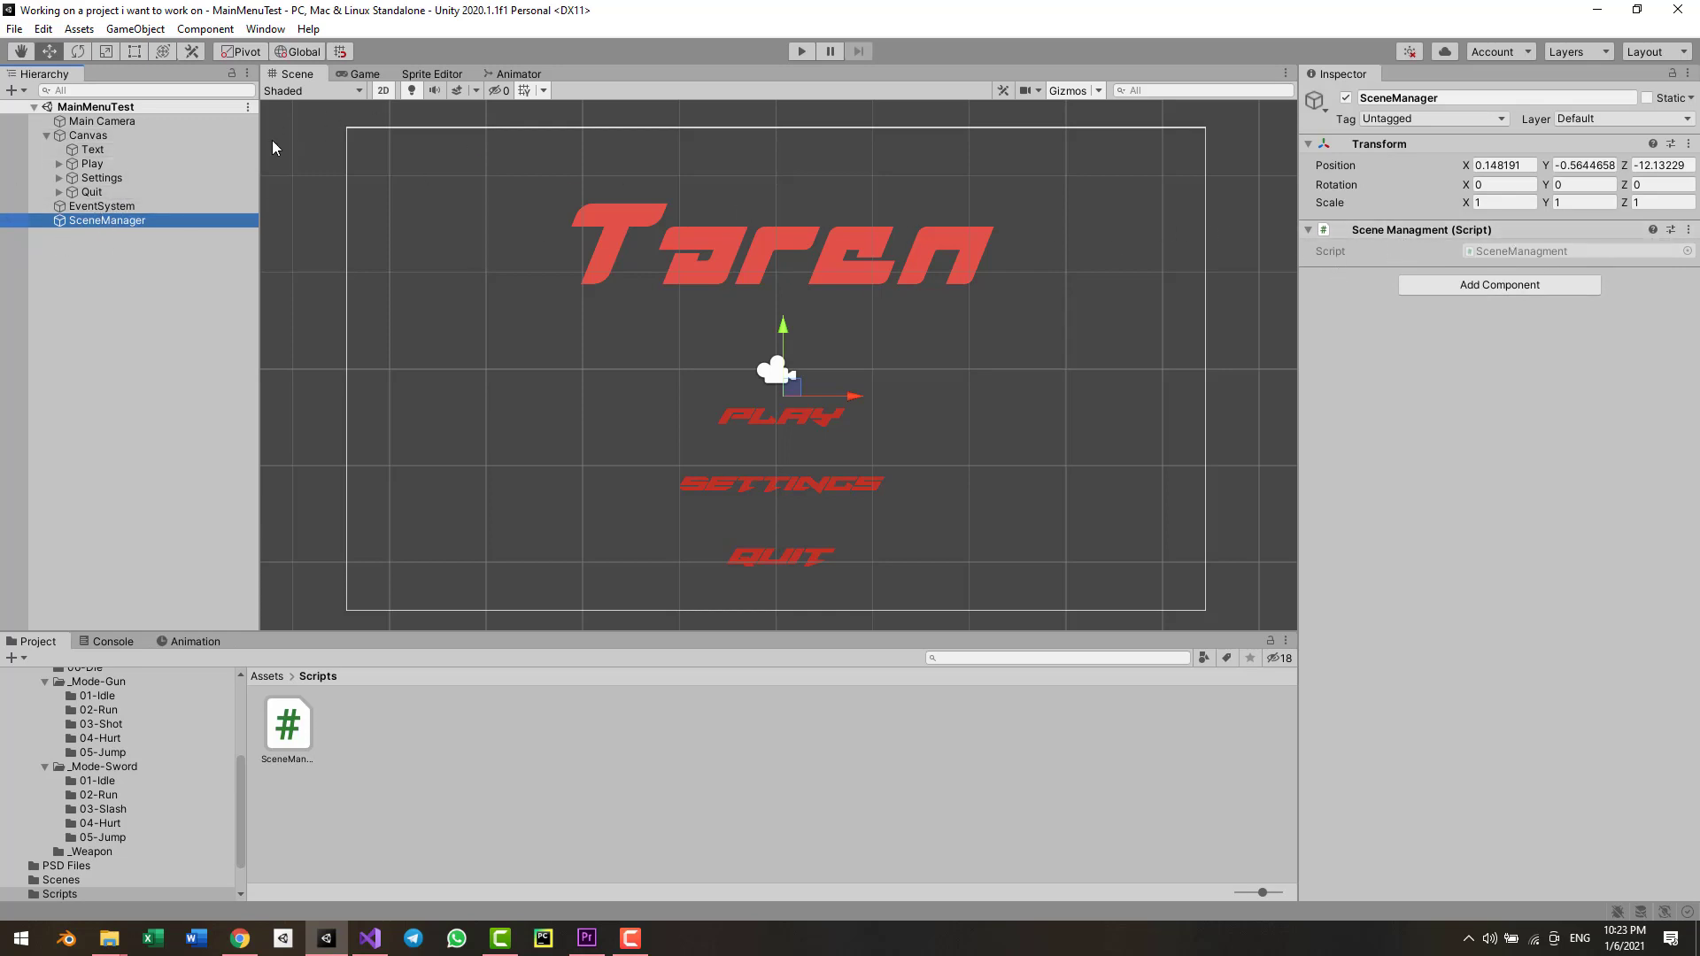
left_click(103, 161)
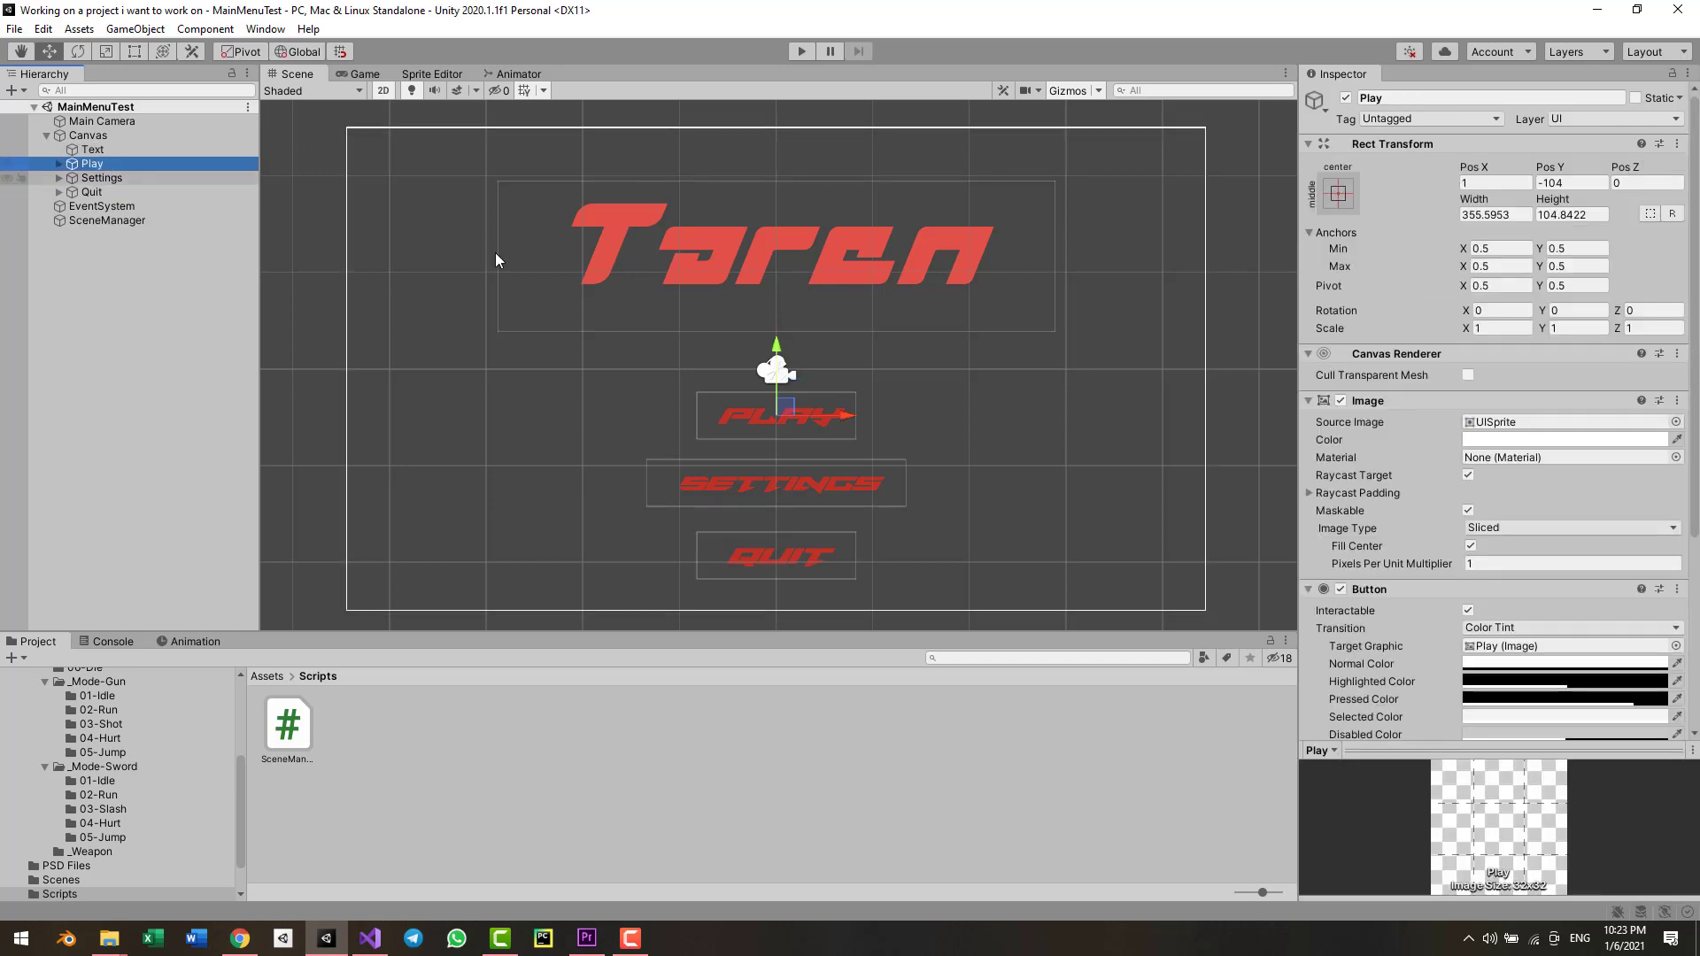
scroll(1587, 526, "down", 3)
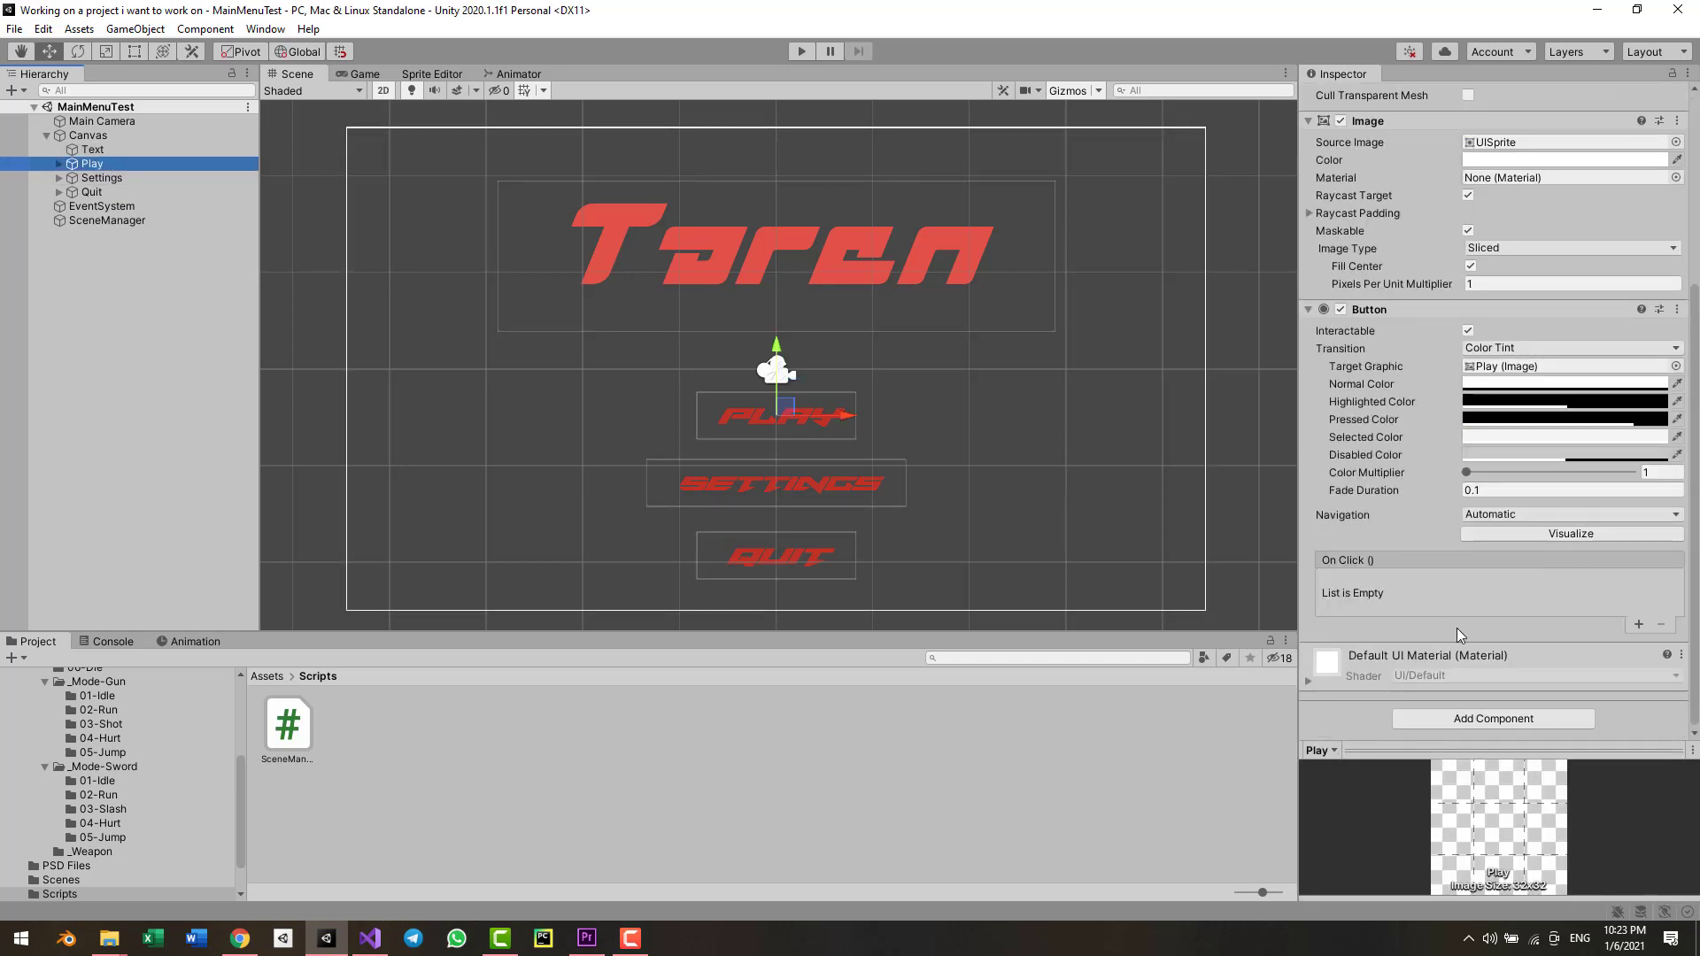
left_click(1640, 624)
left_click_drag(106, 221, 1369, 604)
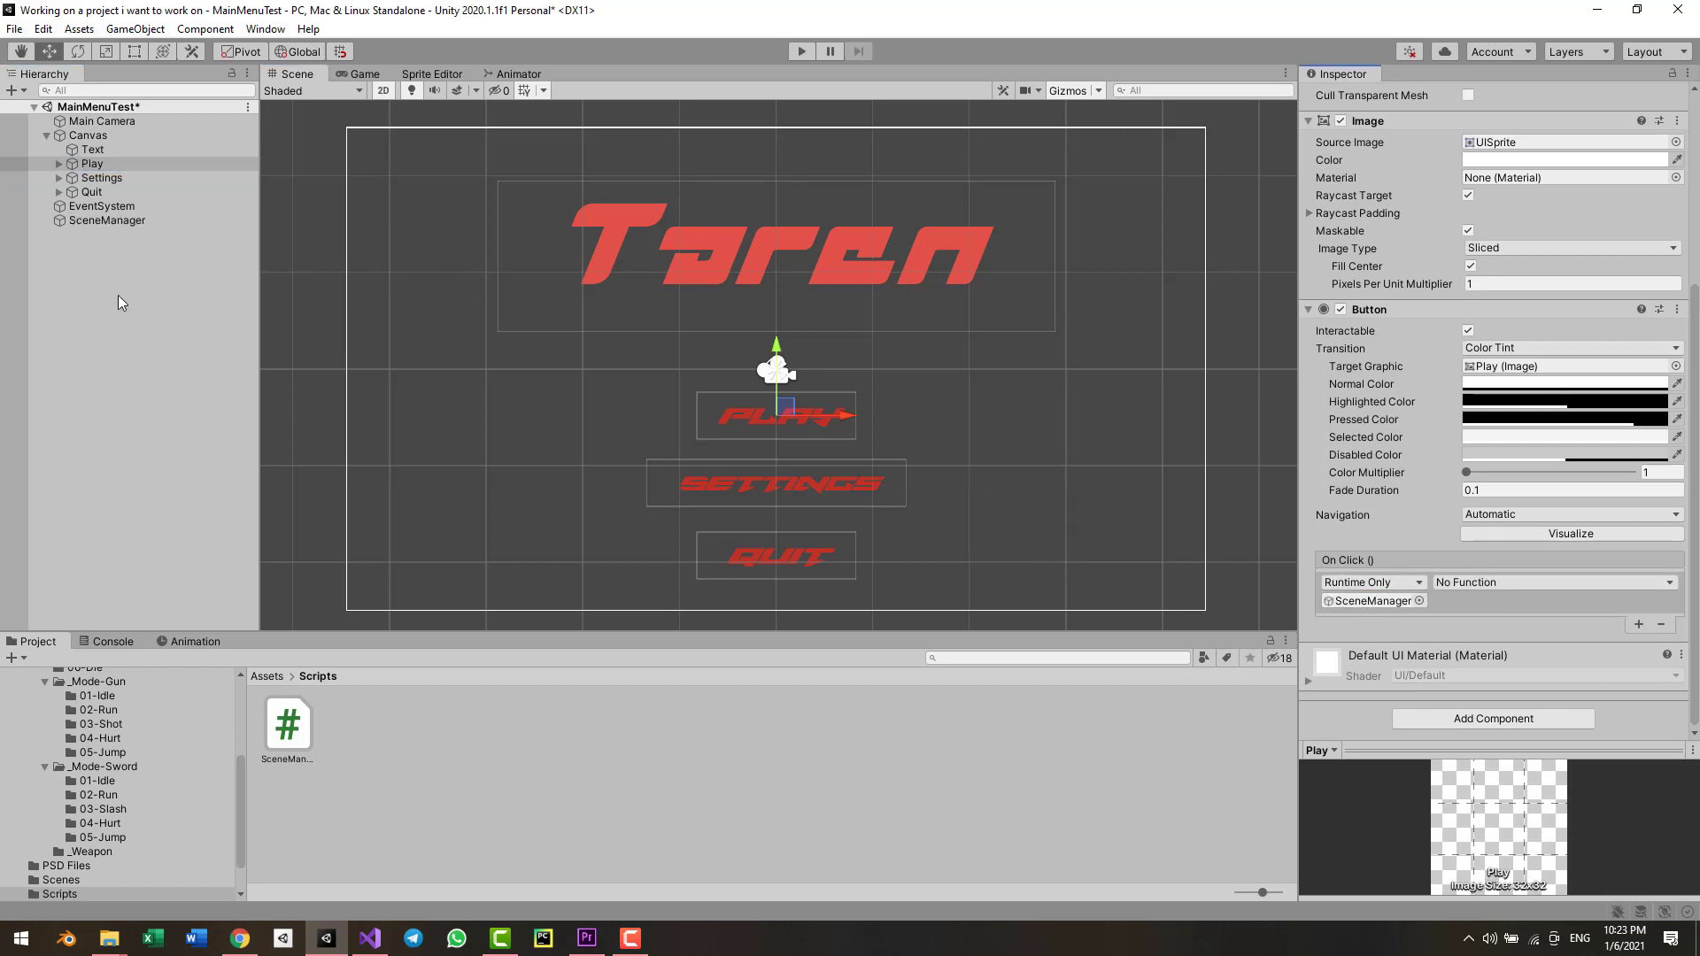
left_click(94, 162)
left_click(100, 195, "shift")
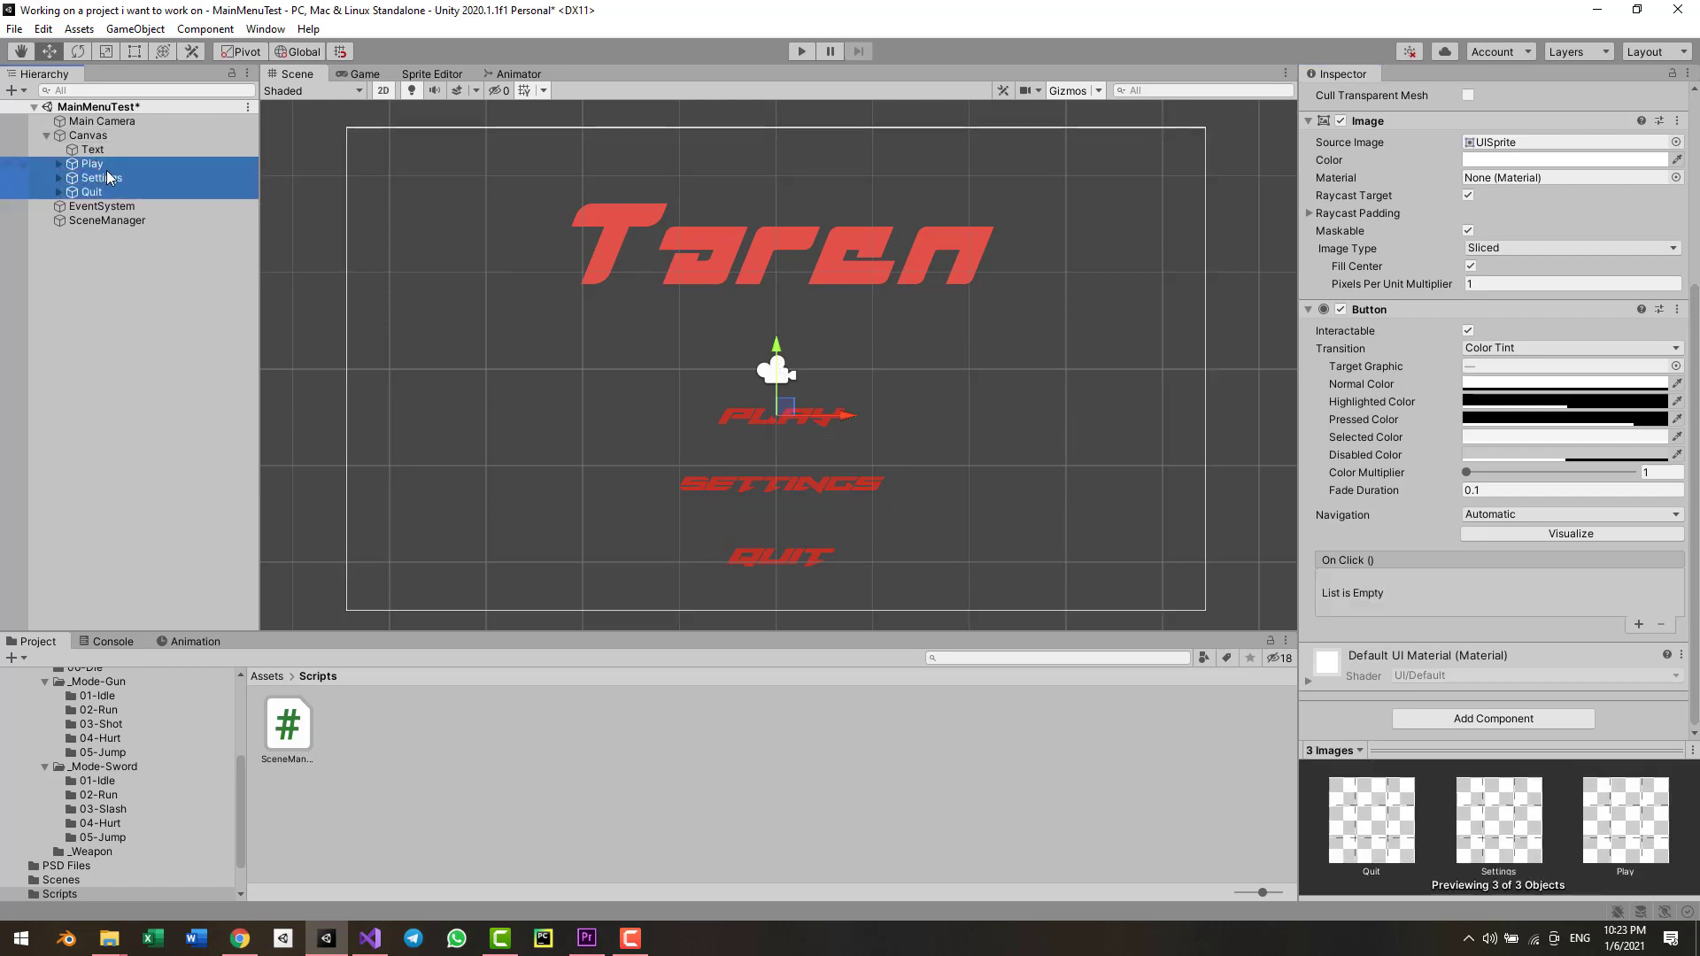
left_click(112, 269)
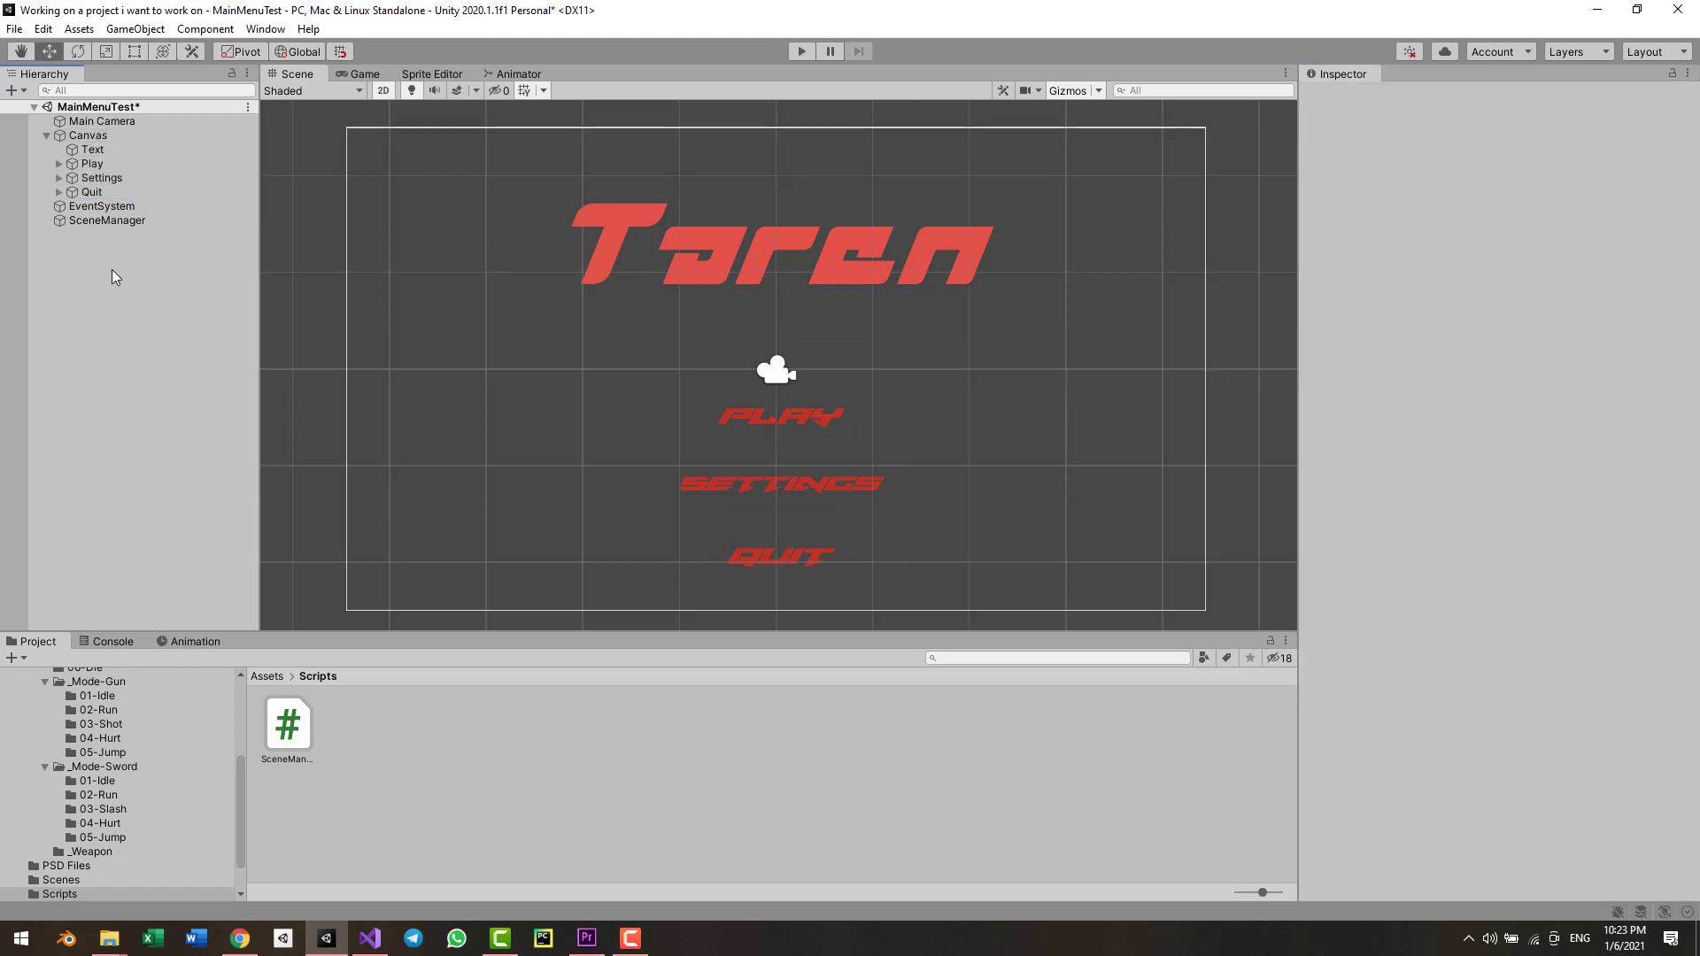
left_click(99, 220)
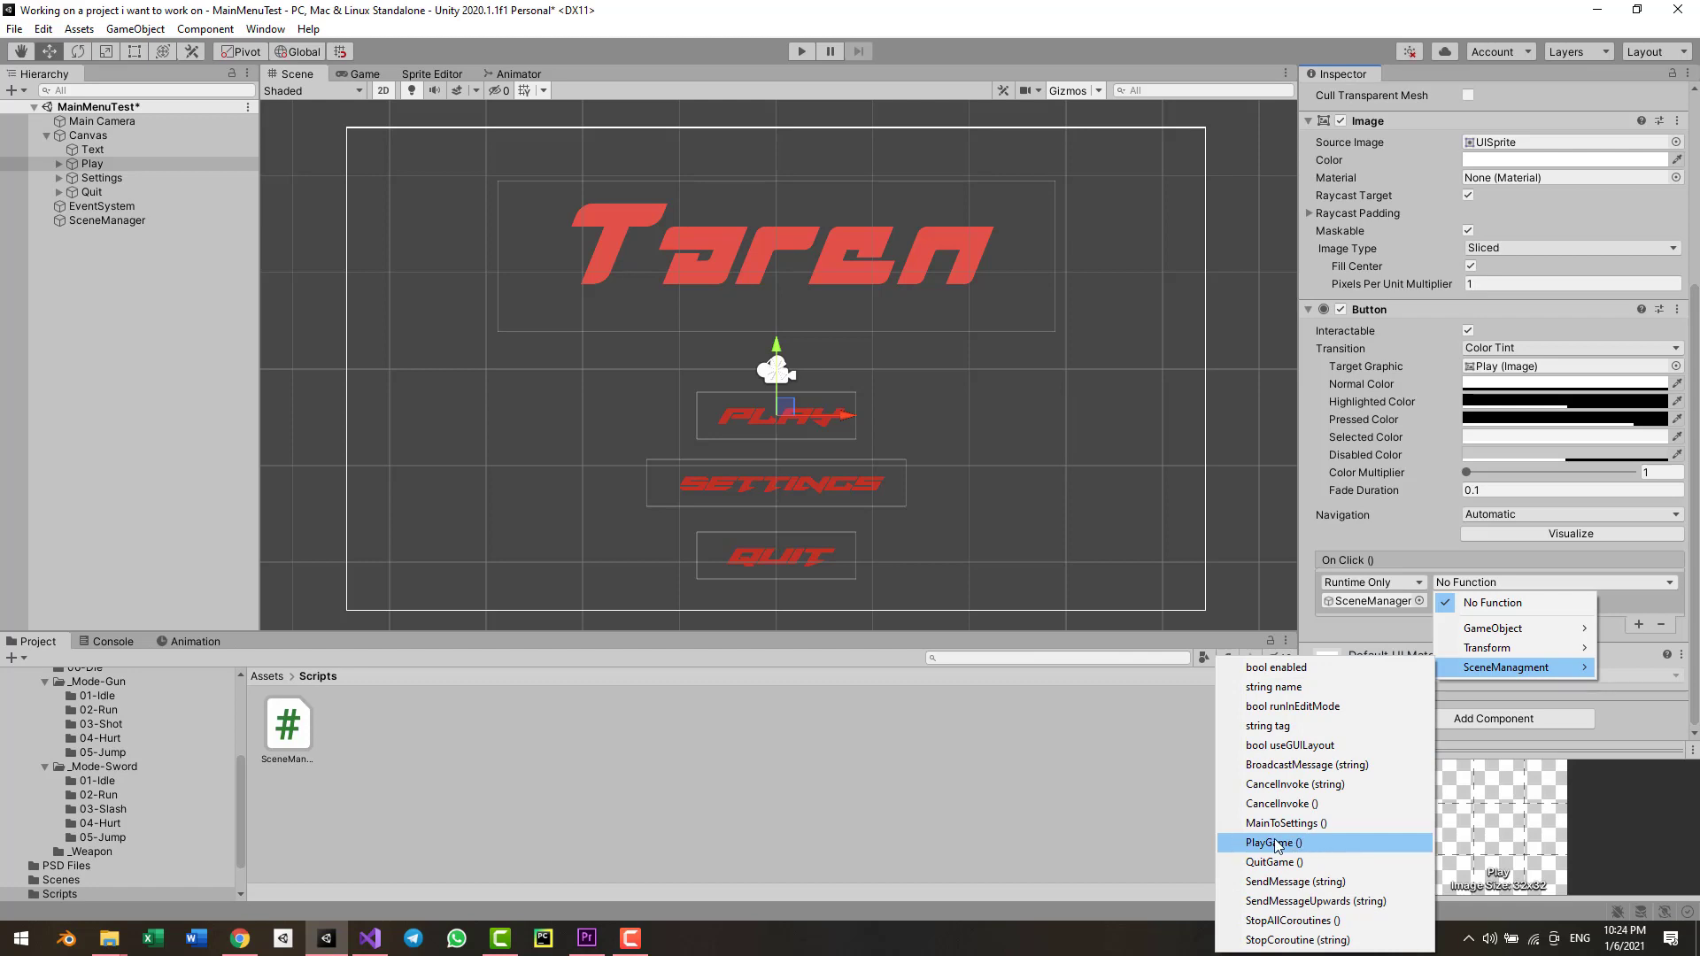
- Review PlayGame's LoadScene line in Visual Studio, and back in Unity assign SceneManagment's PlayGame() to the Play button's On Click entry
key("alt+Tab")
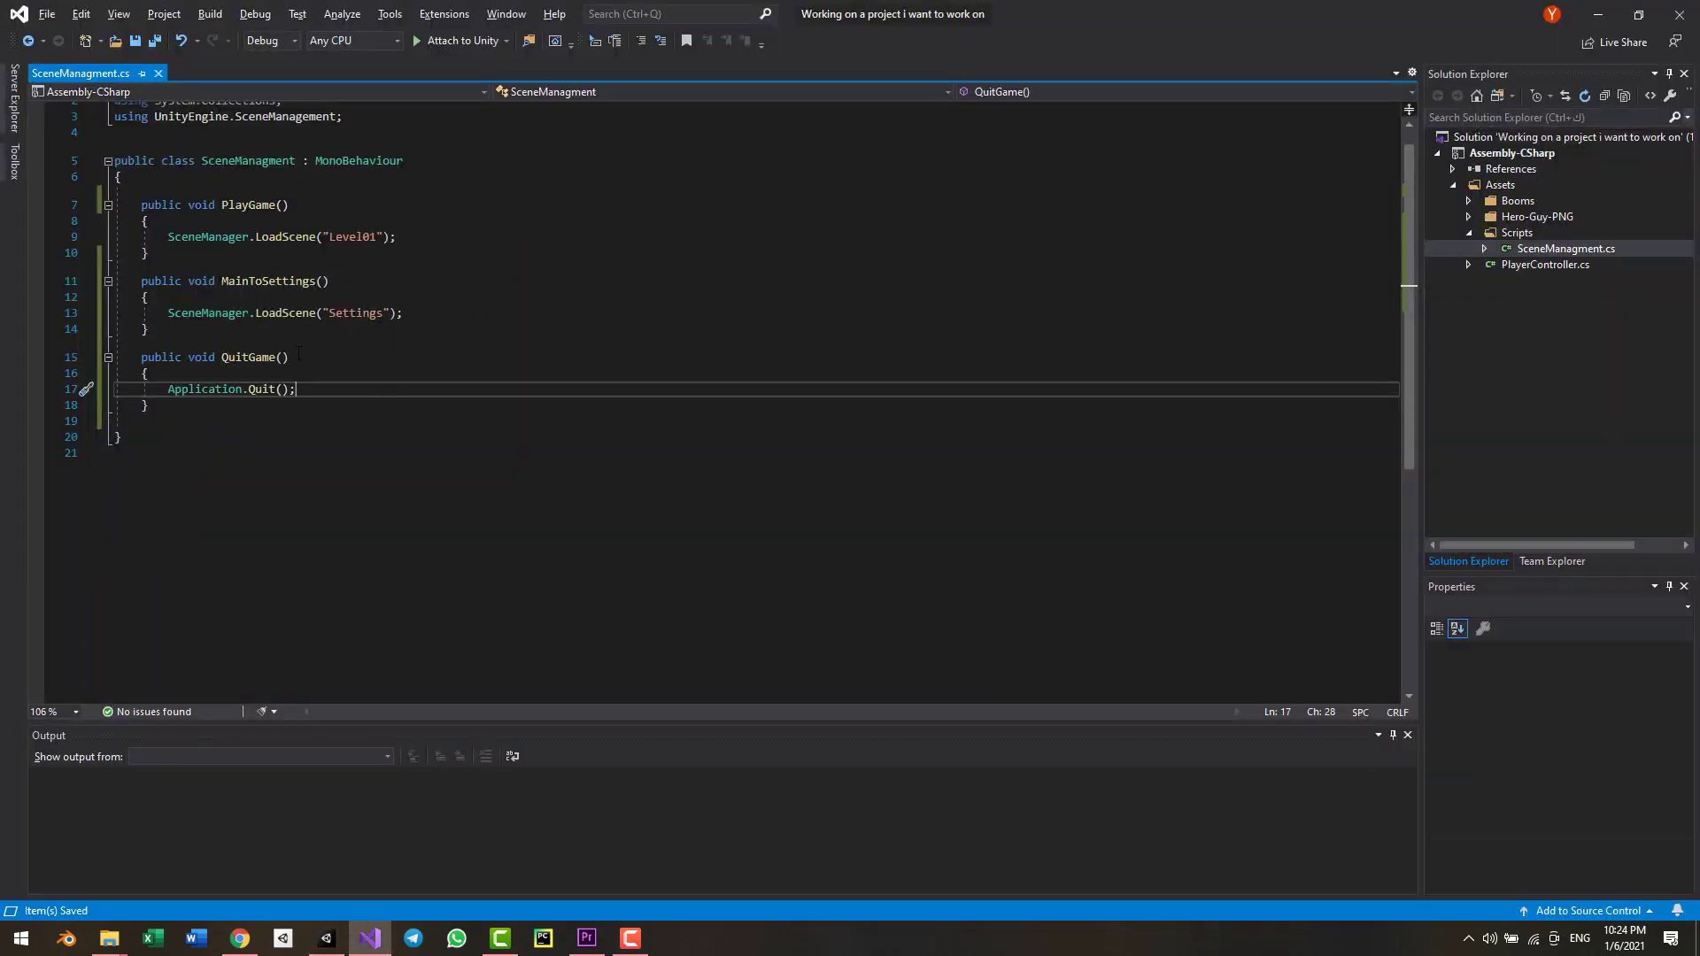
left_click_drag(170, 236, 410, 241)
key("alt+Tab")
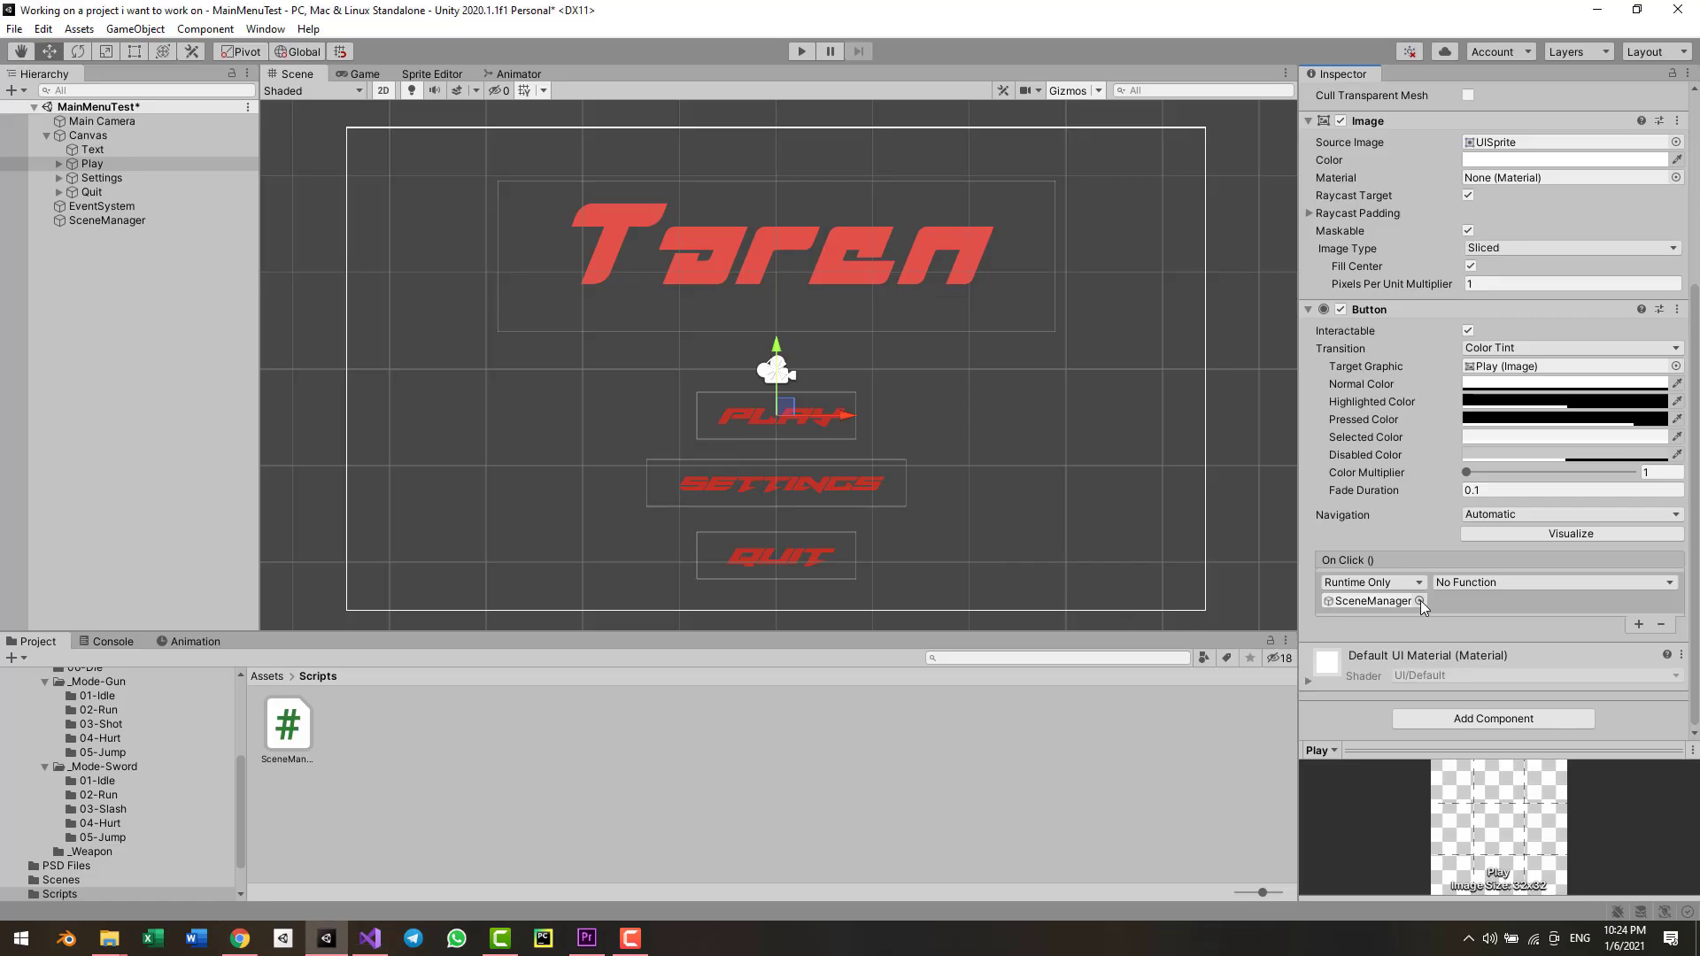
left_click(1510, 580)
mouse_move(1497, 669)
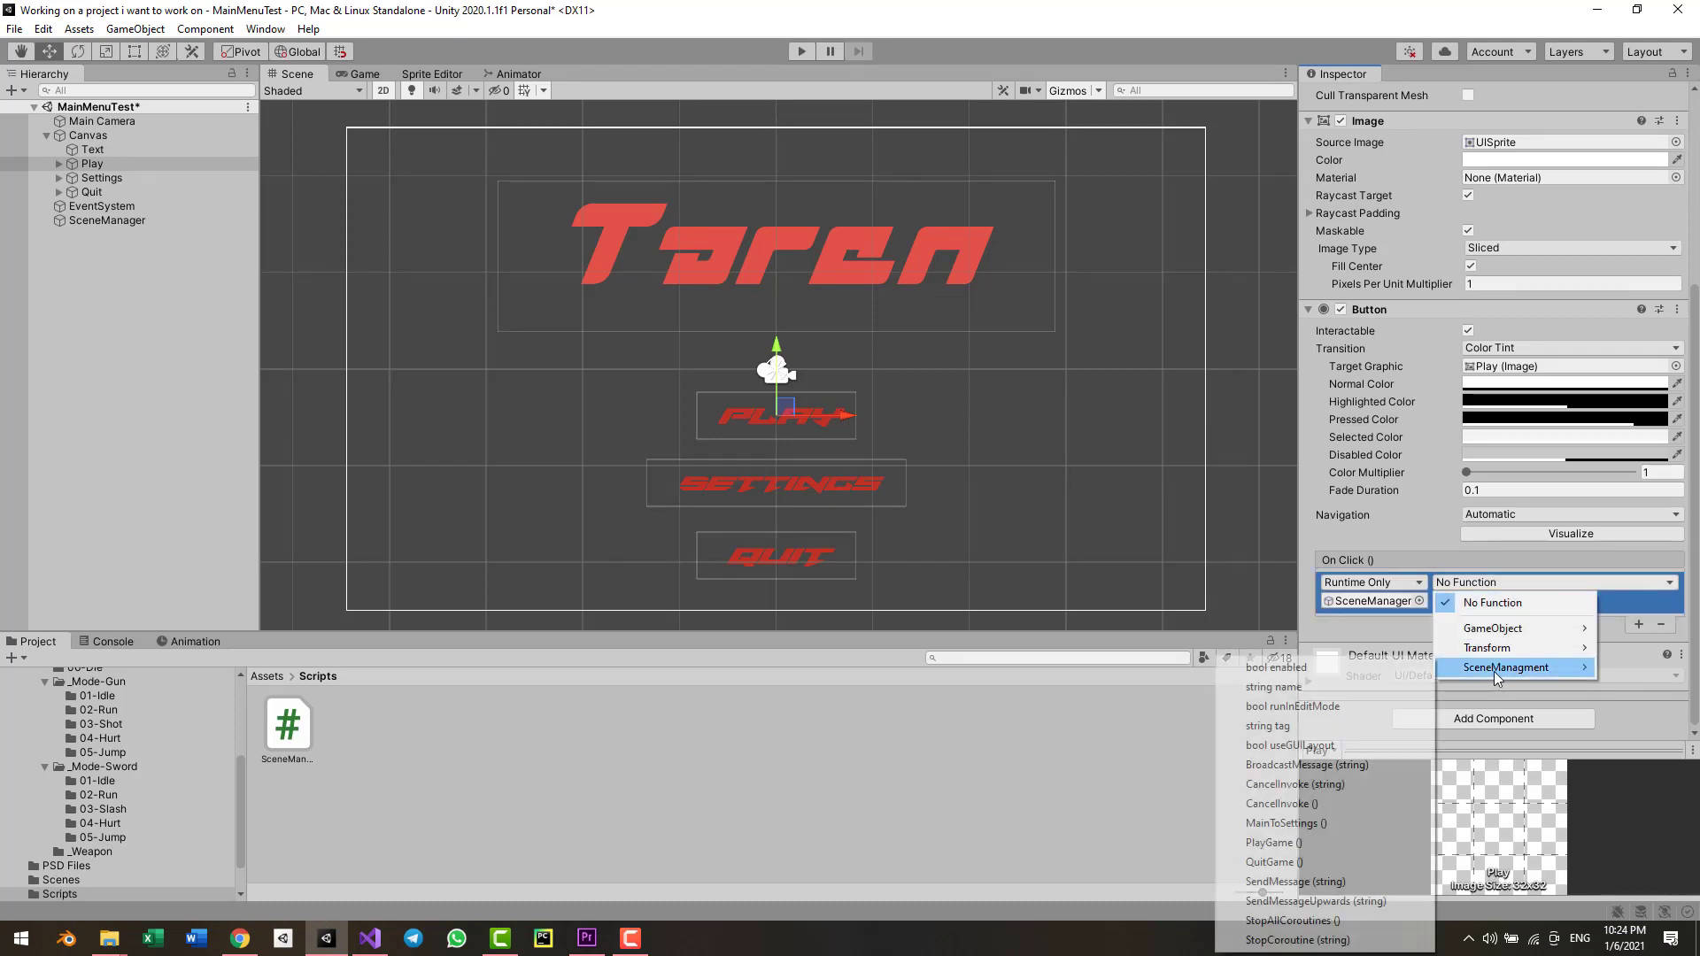
left_click(1319, 842)
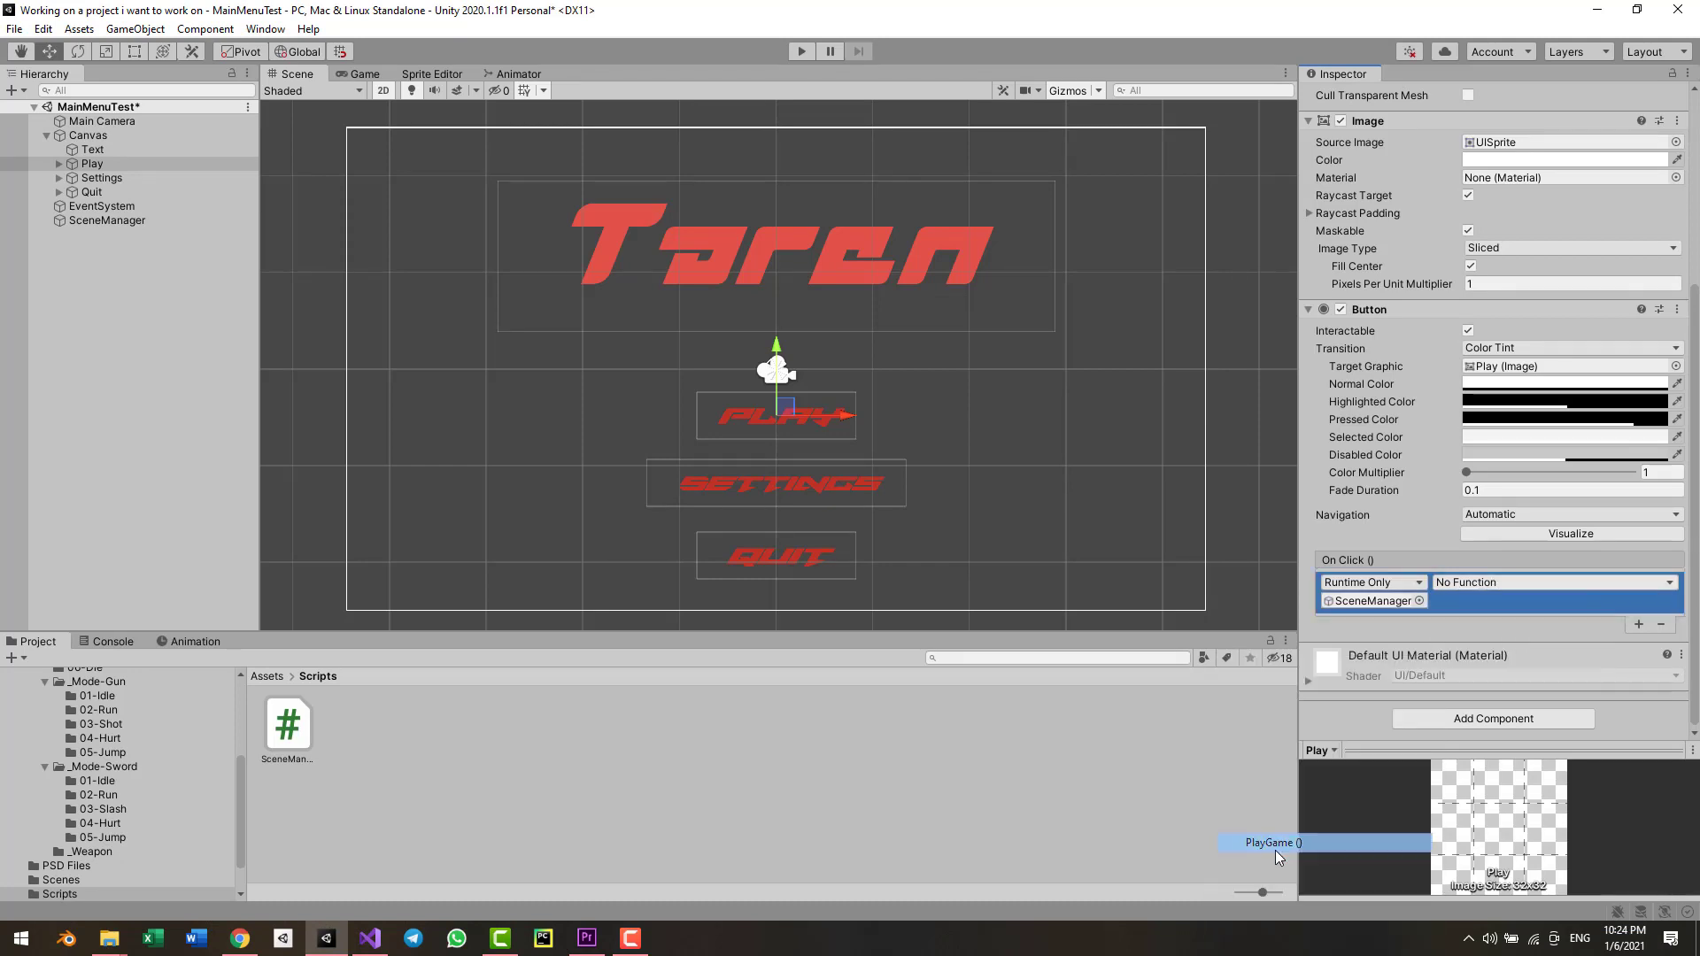
- Add an On Click entry to the Settings button that calls MainToSettings() from the SceneManager object's SceneManagment script
left_click(113, 182)
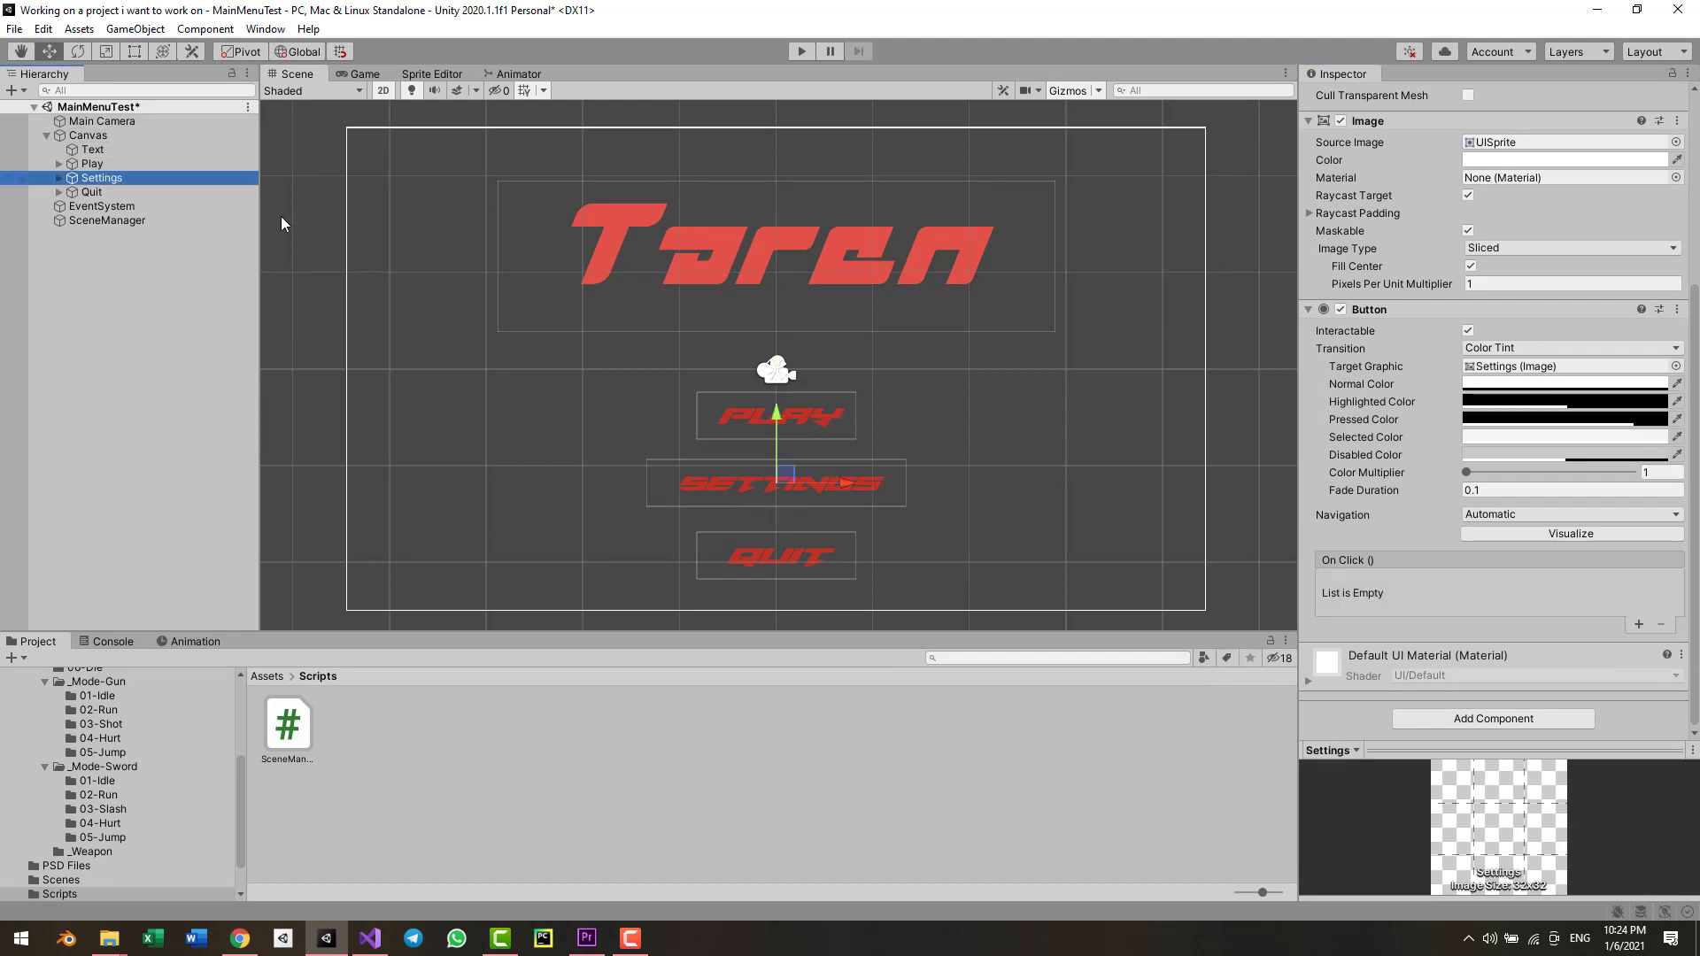
left_click(1638, 624)
left_click_drag(108, 220, 1373, 600)
left_click(1485, 583)
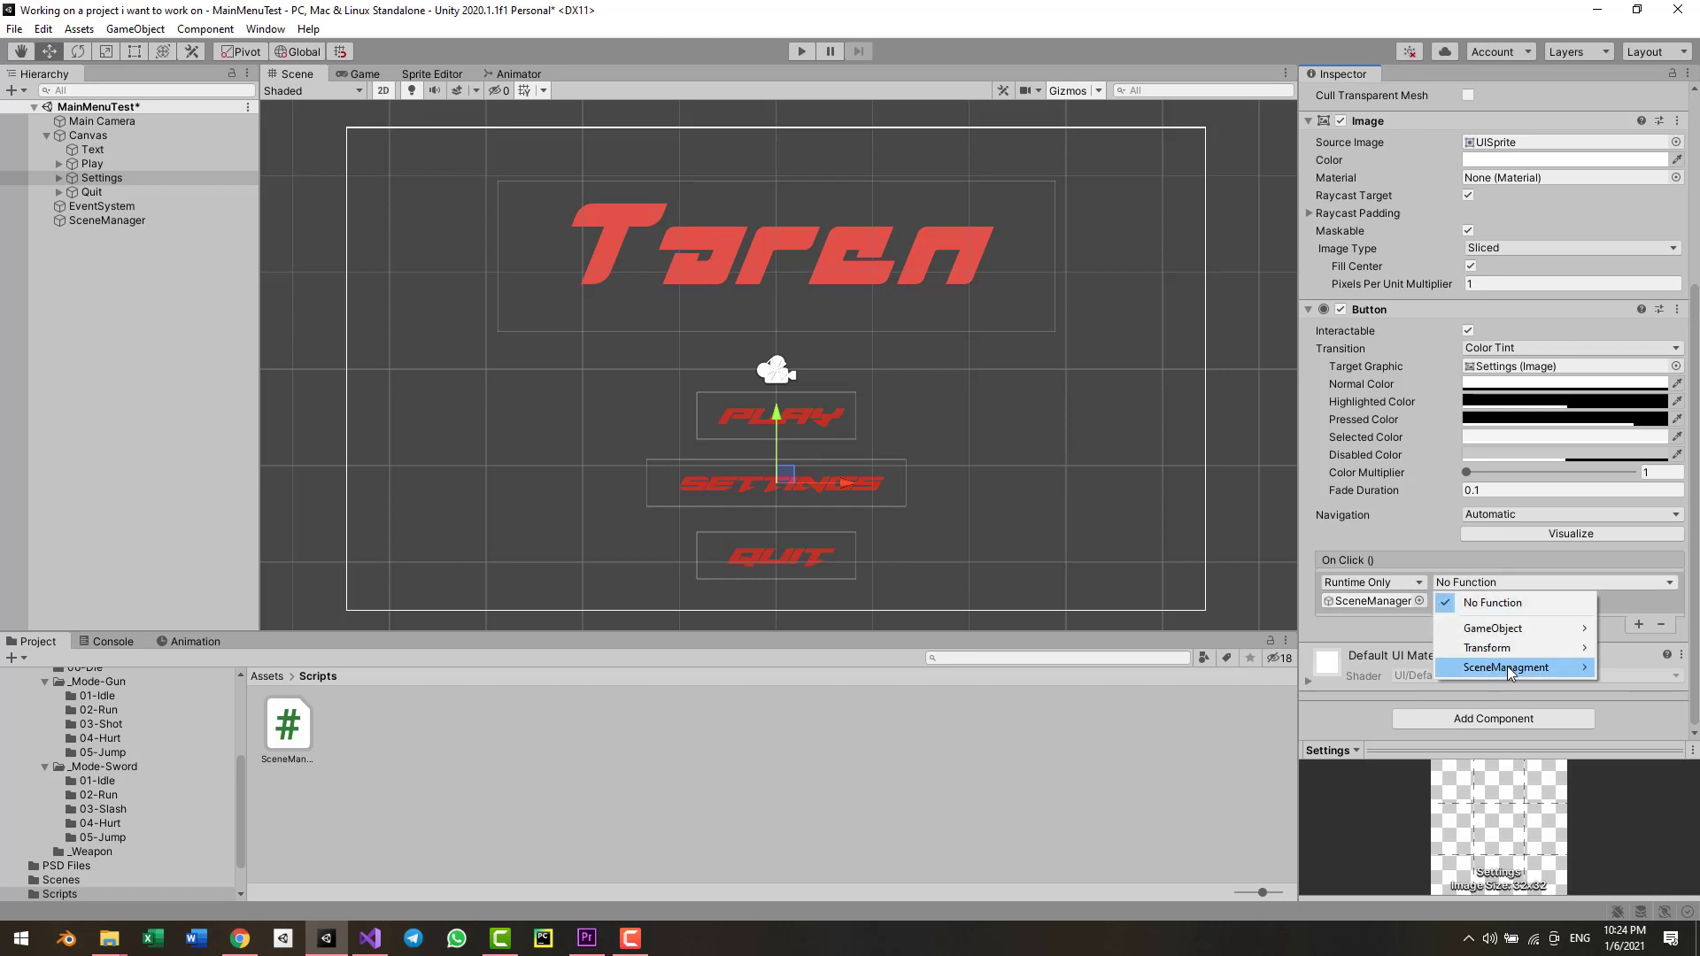
mouse_move(1507, 668)
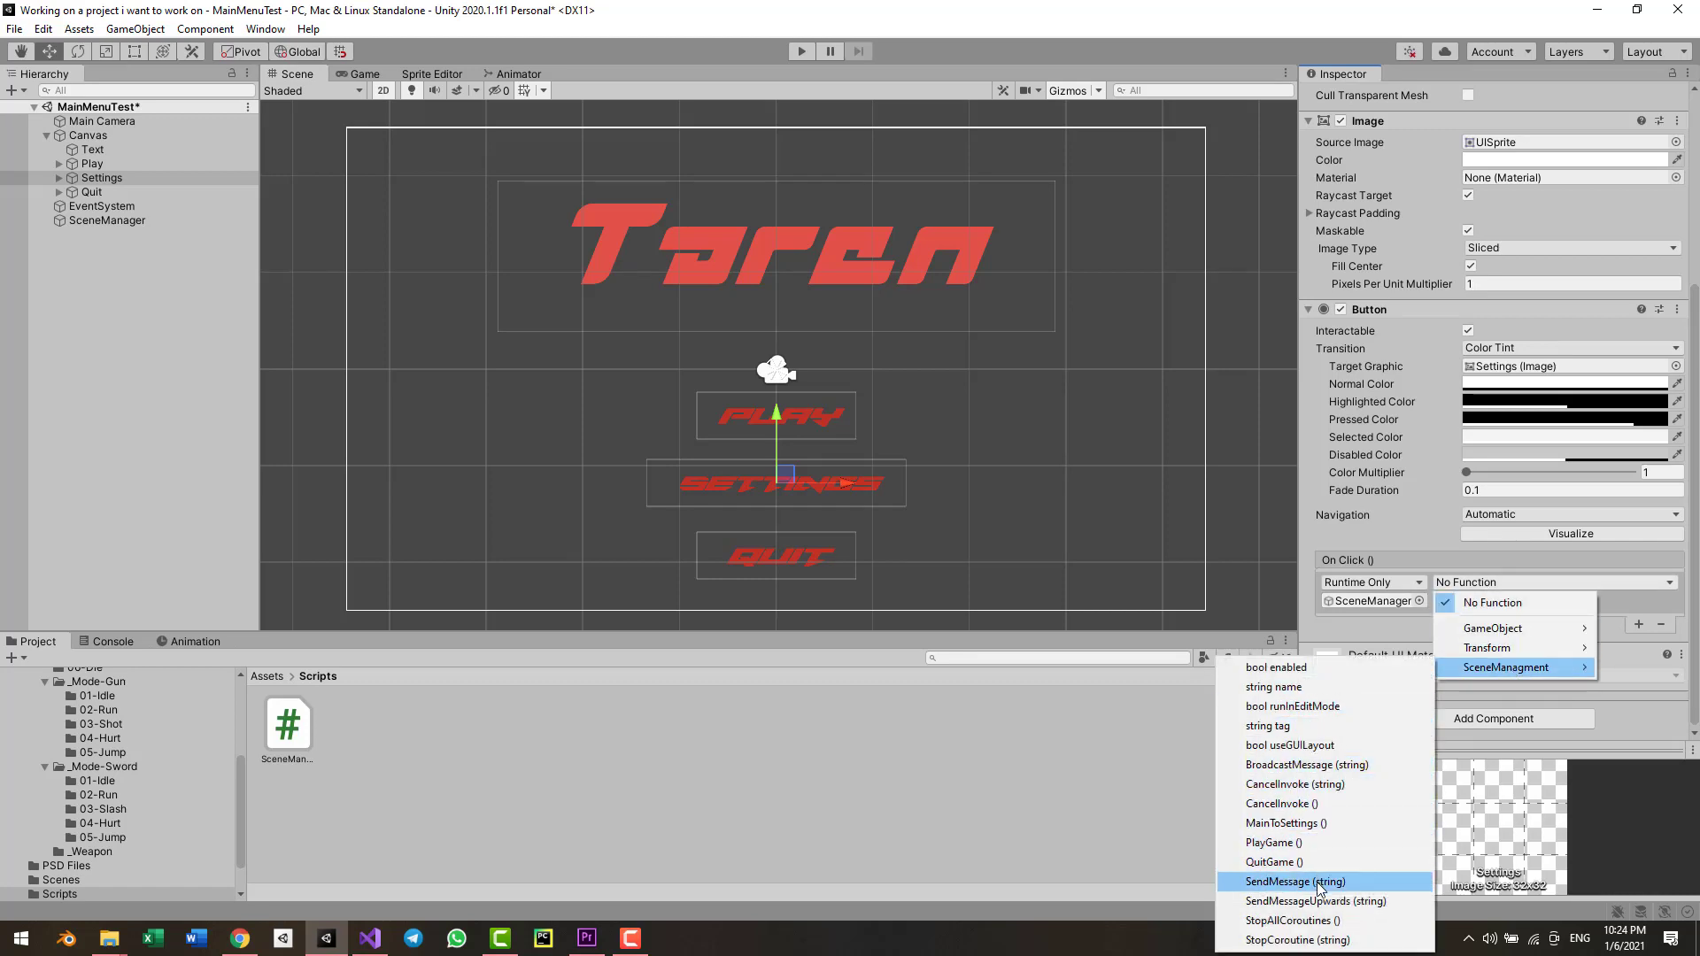
left_click(1286, 822)
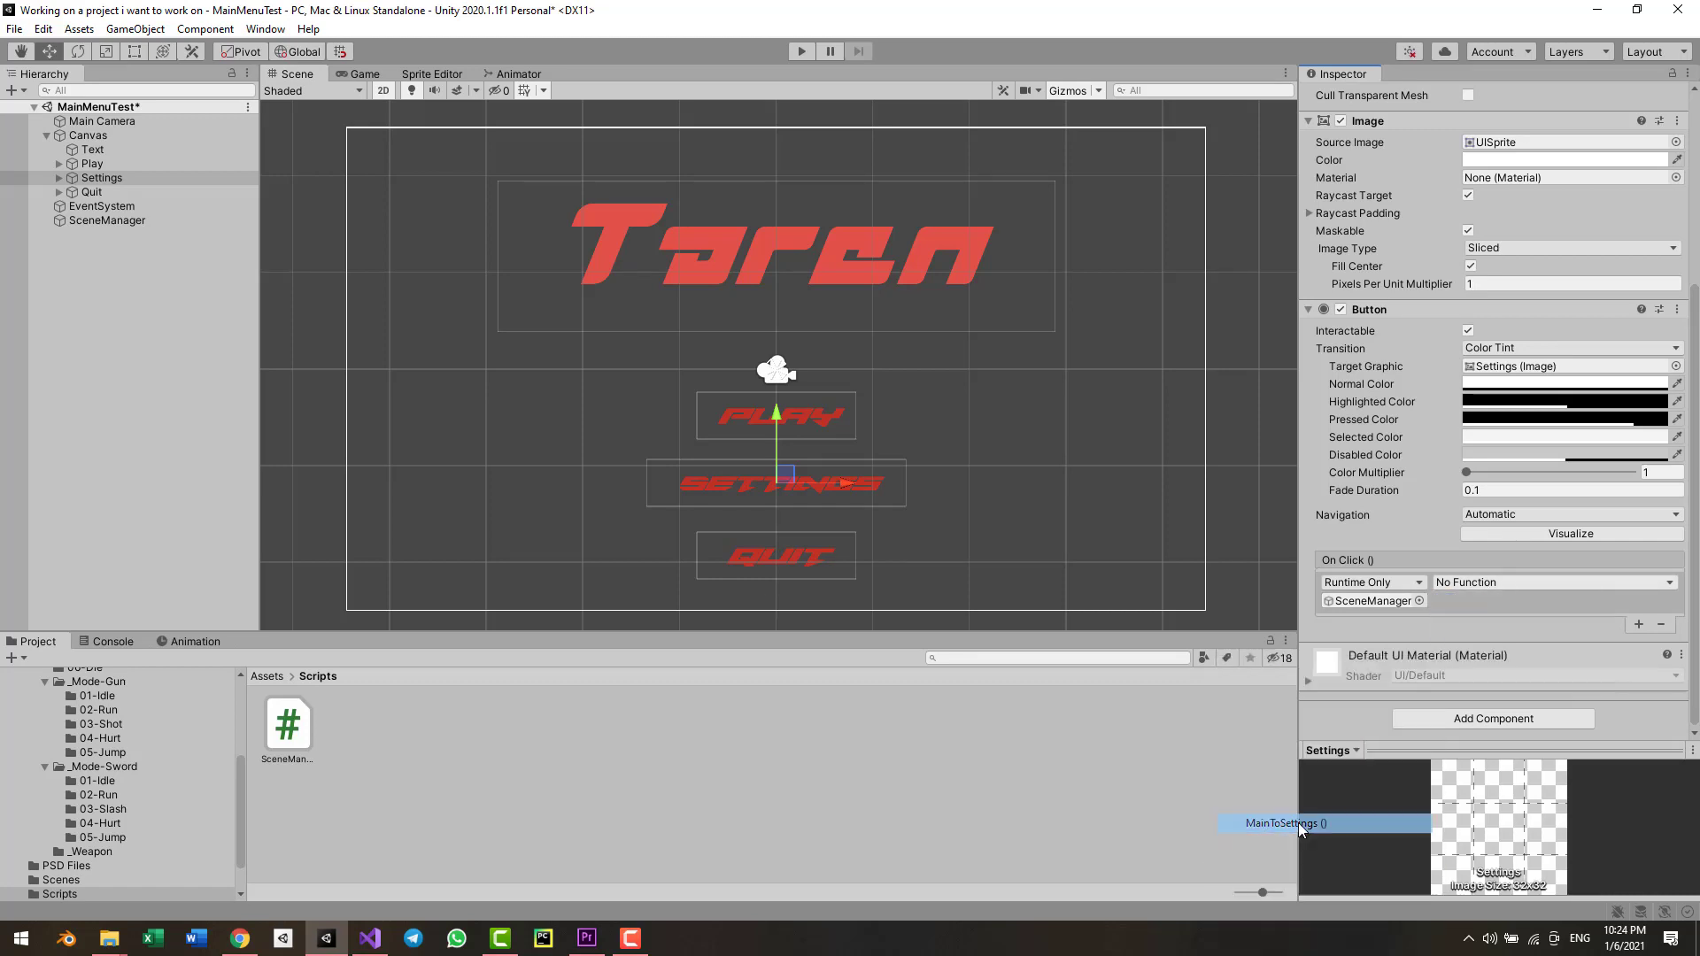
- Add an On Click entry to the Quit button that calls SceneManager's QuitGame() function, and save the scene
left_click(92, 192)
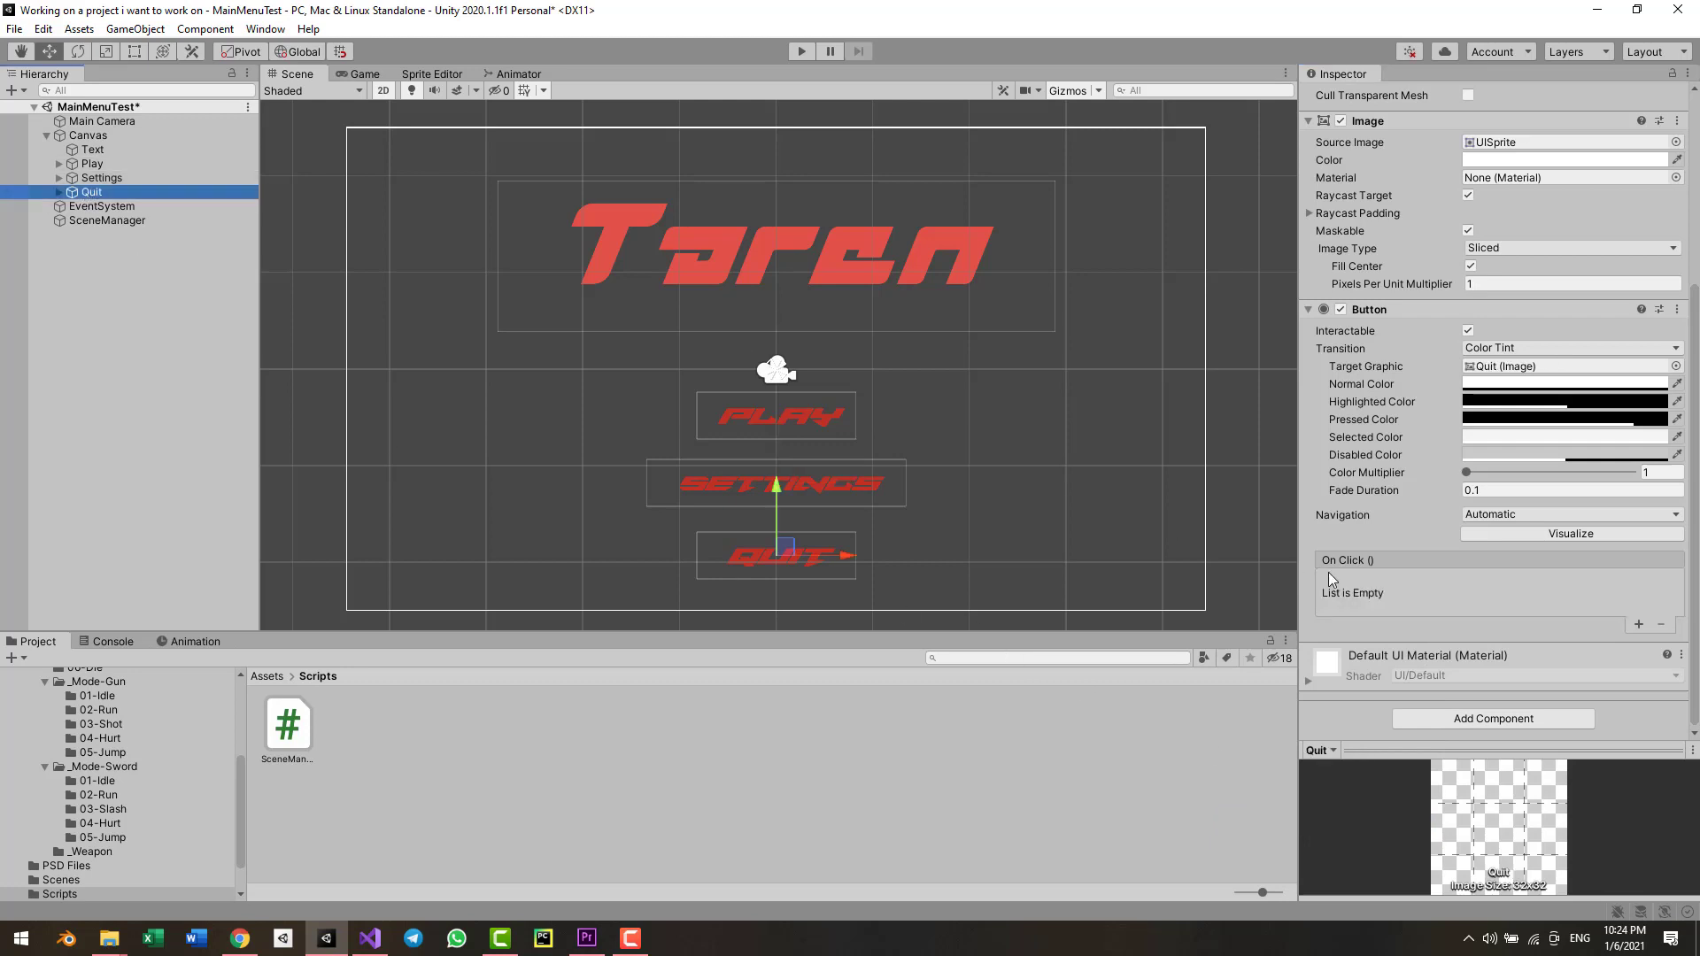
left_click(1639, 624)
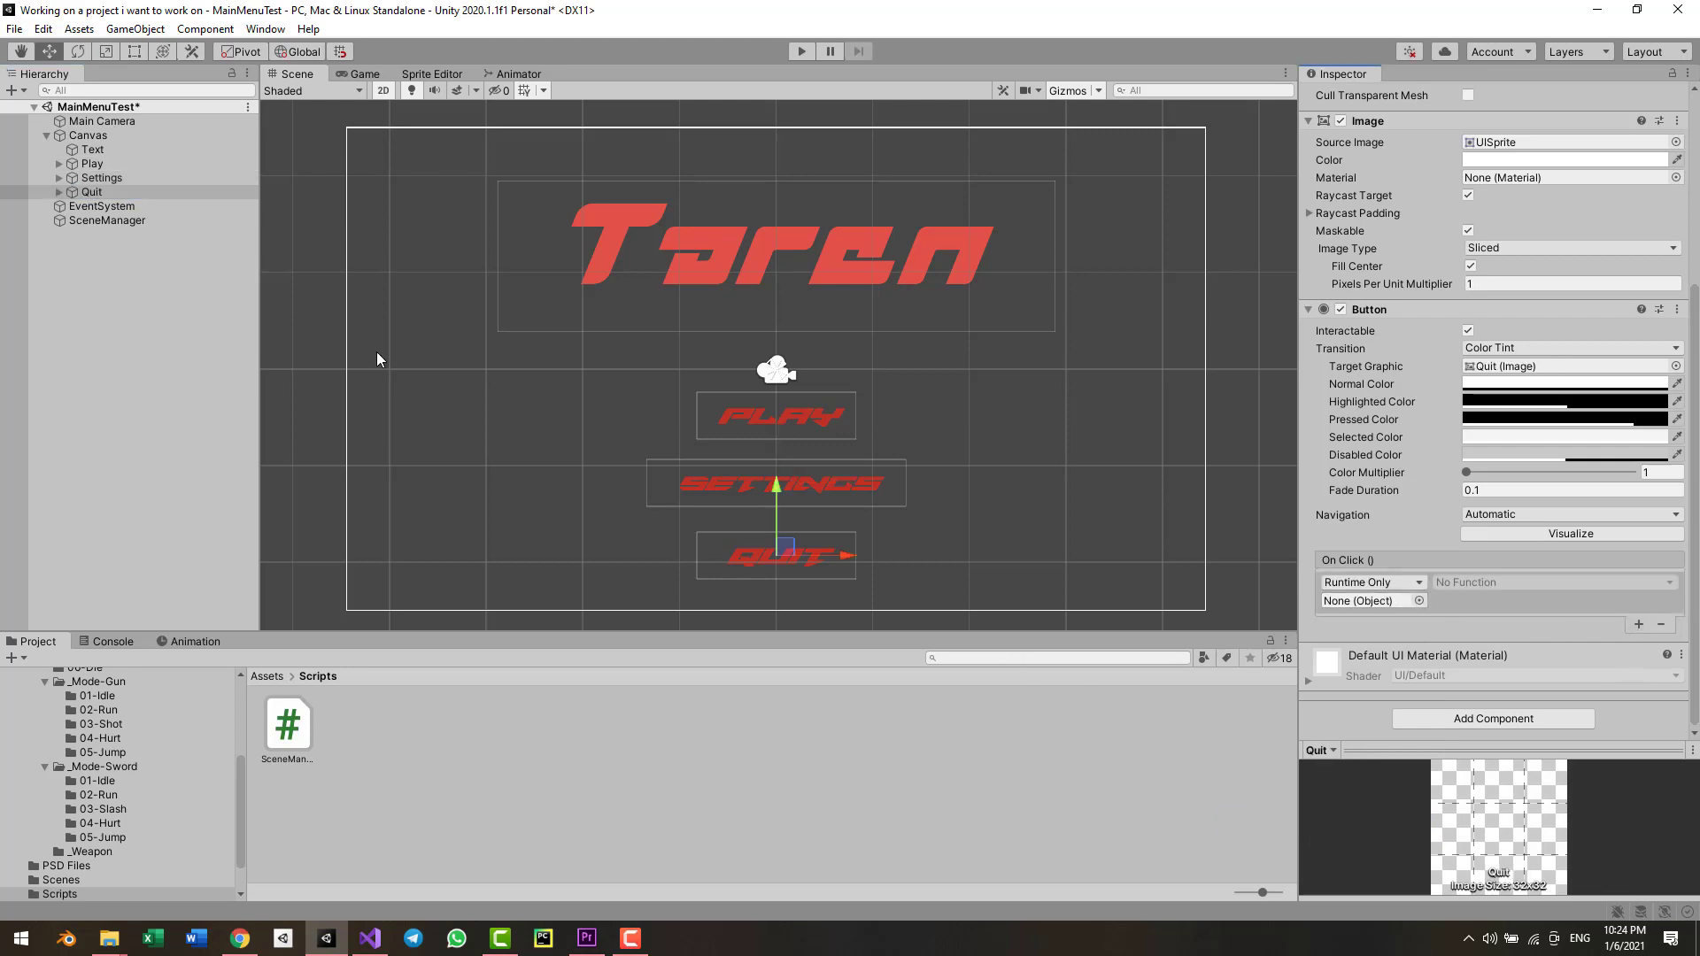
left_click_drag(115, 222, 1424, 603)
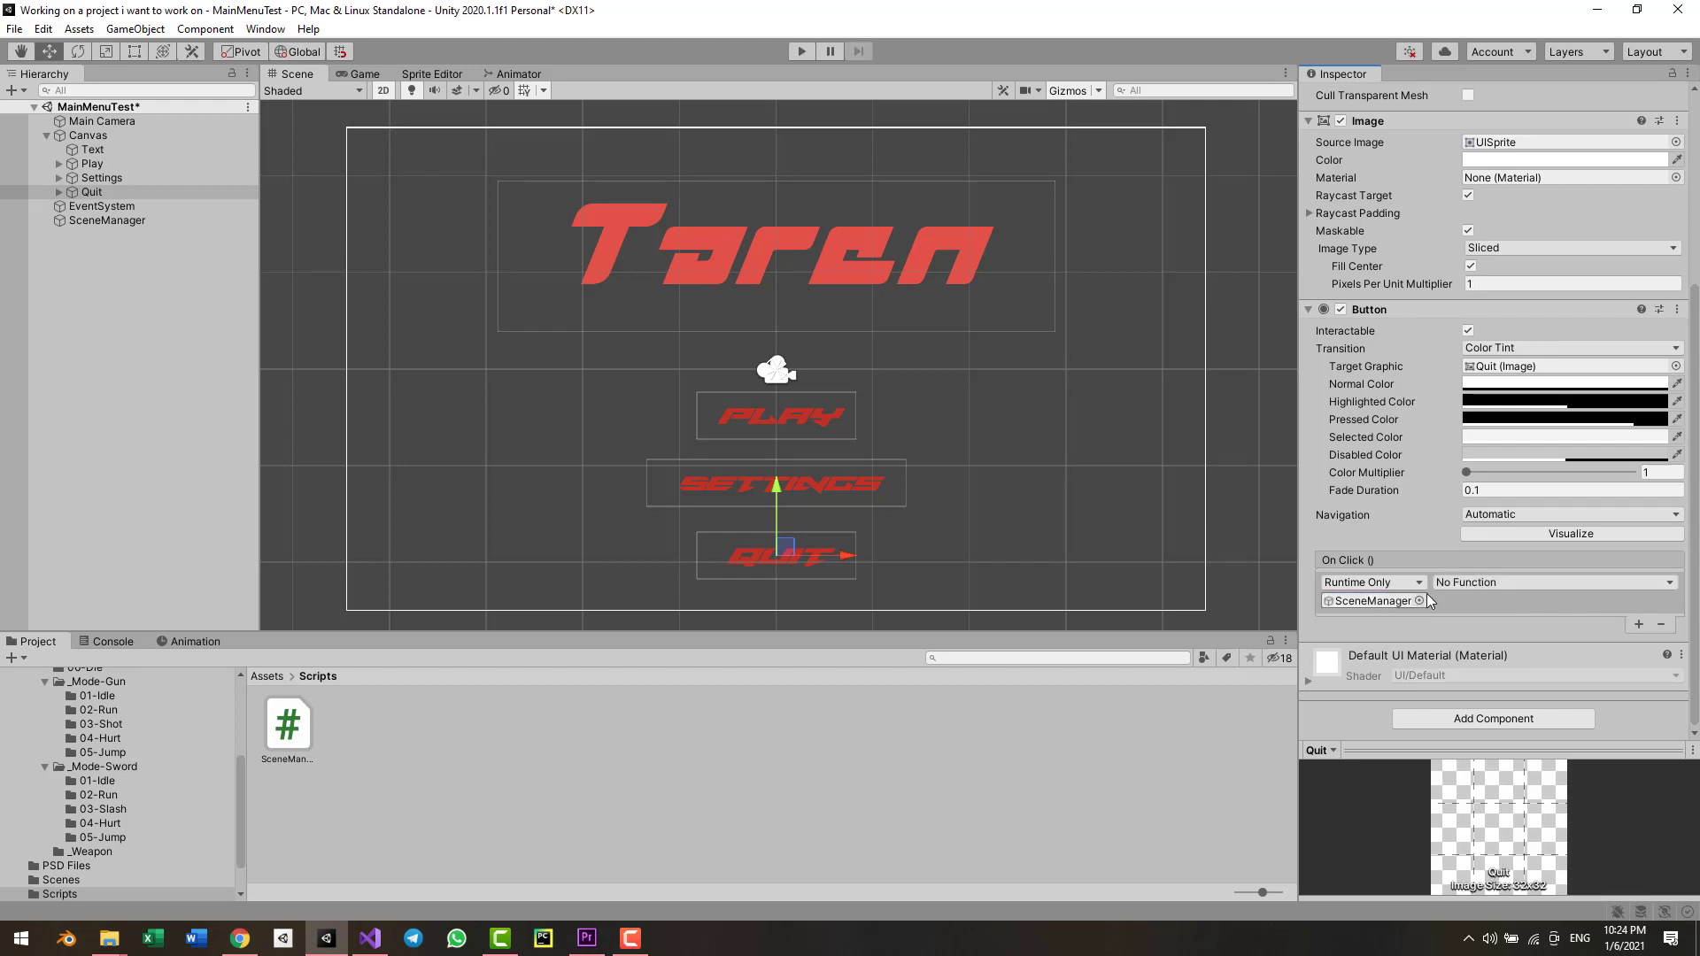
left_click(1497, 583)
mouse_move(1499, 678)
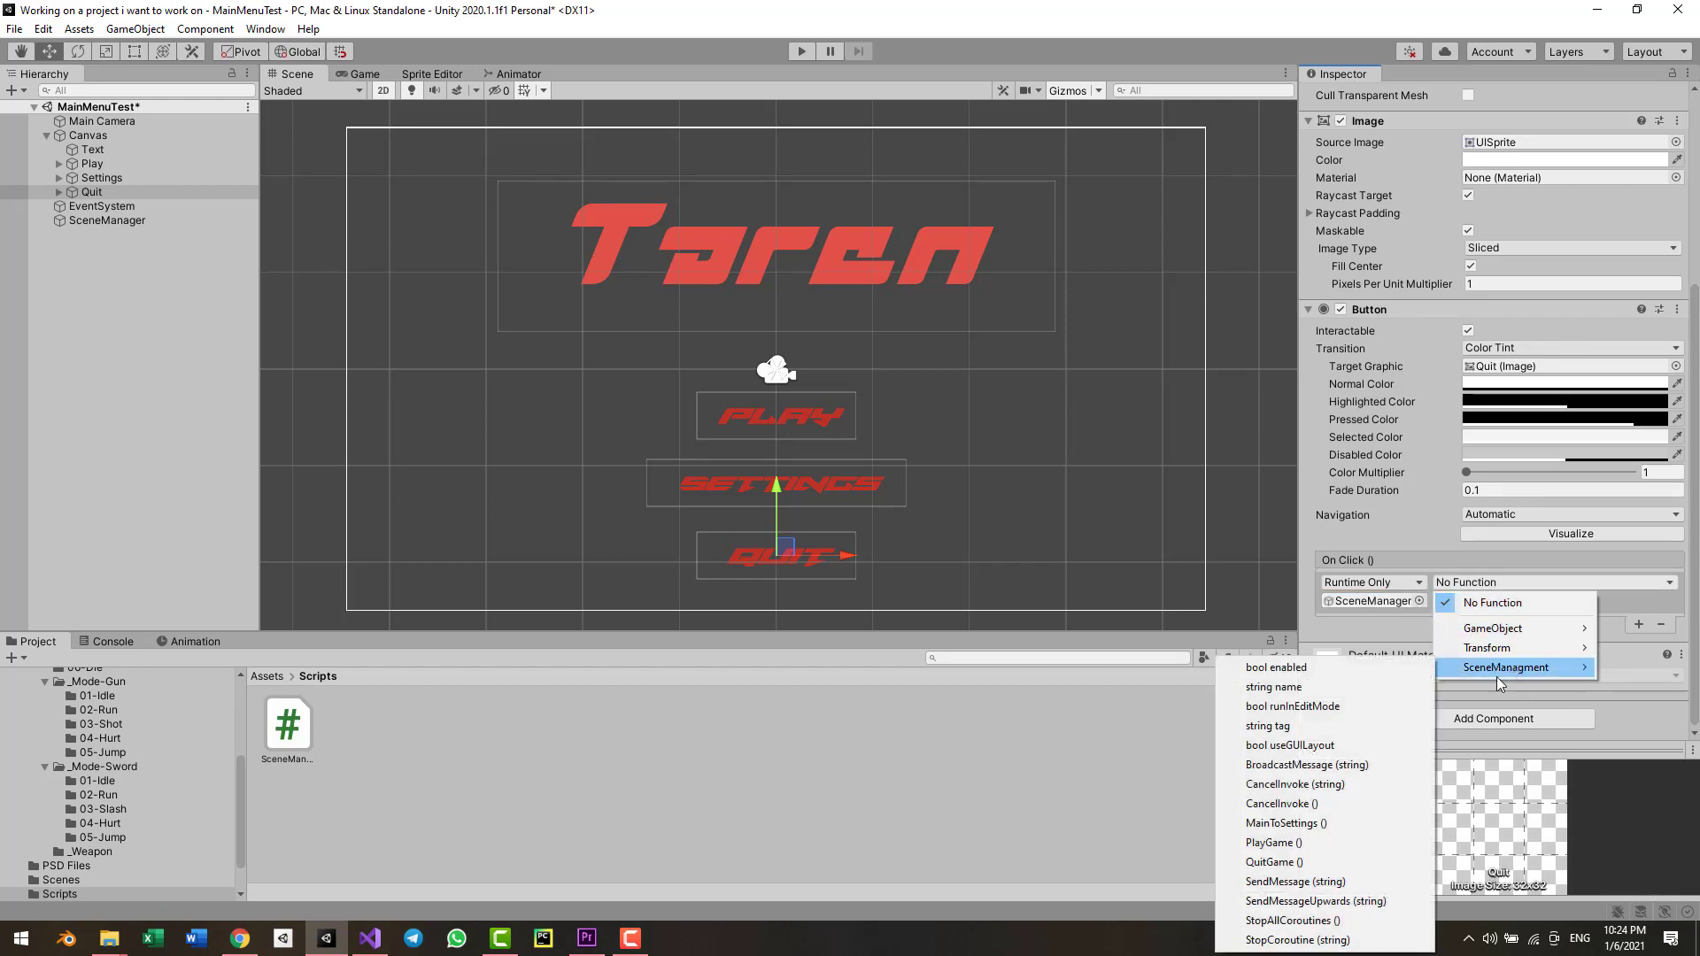
left_click(1347, 863)
left_click(1097, 518)
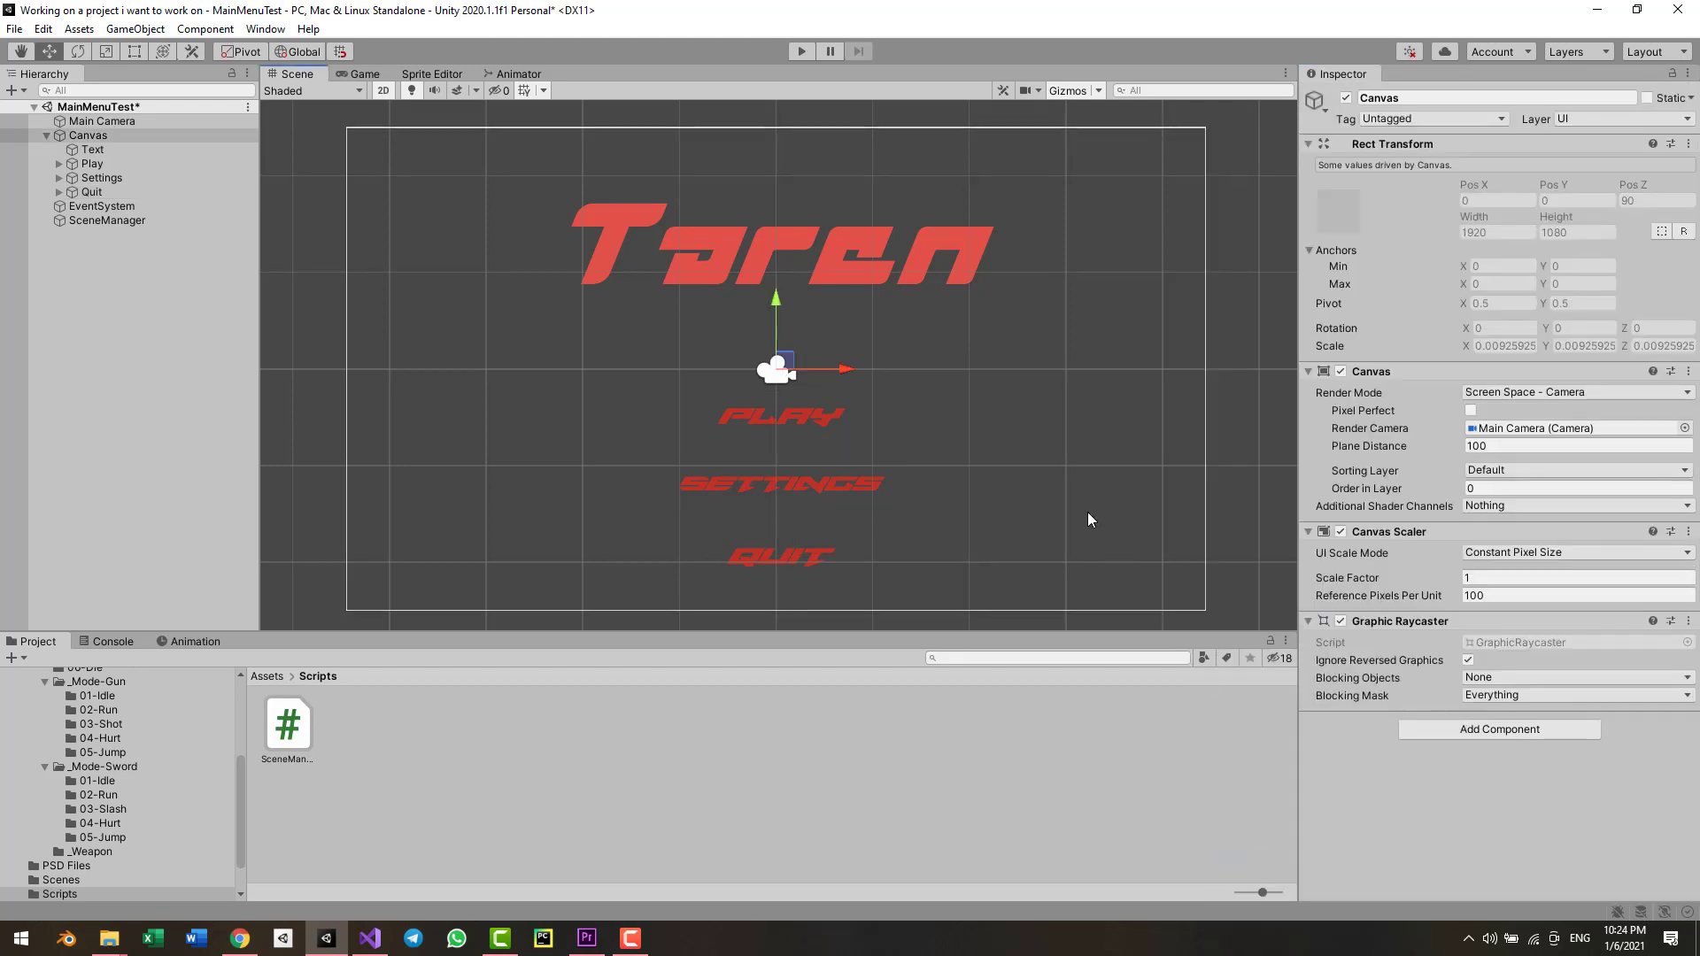
key("ctrl+s")
- Play-test the menu, trying the Play button in one run and the Settings button in a second run
left_click(790, 48)
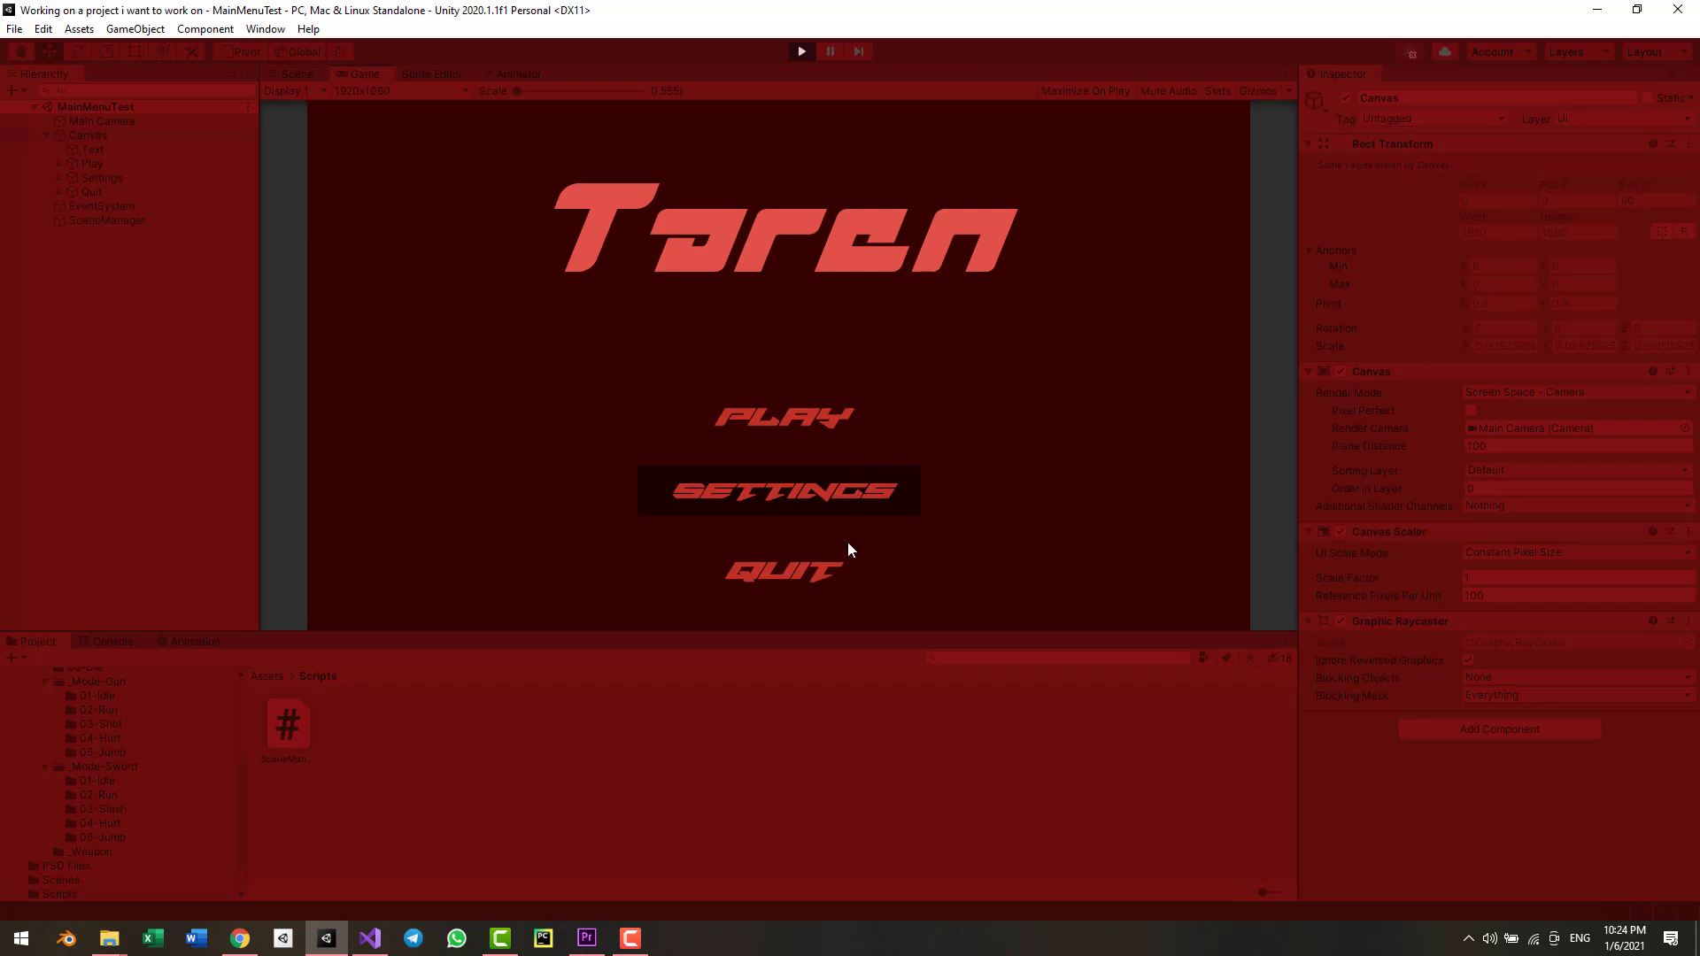
left_click(819, 428)
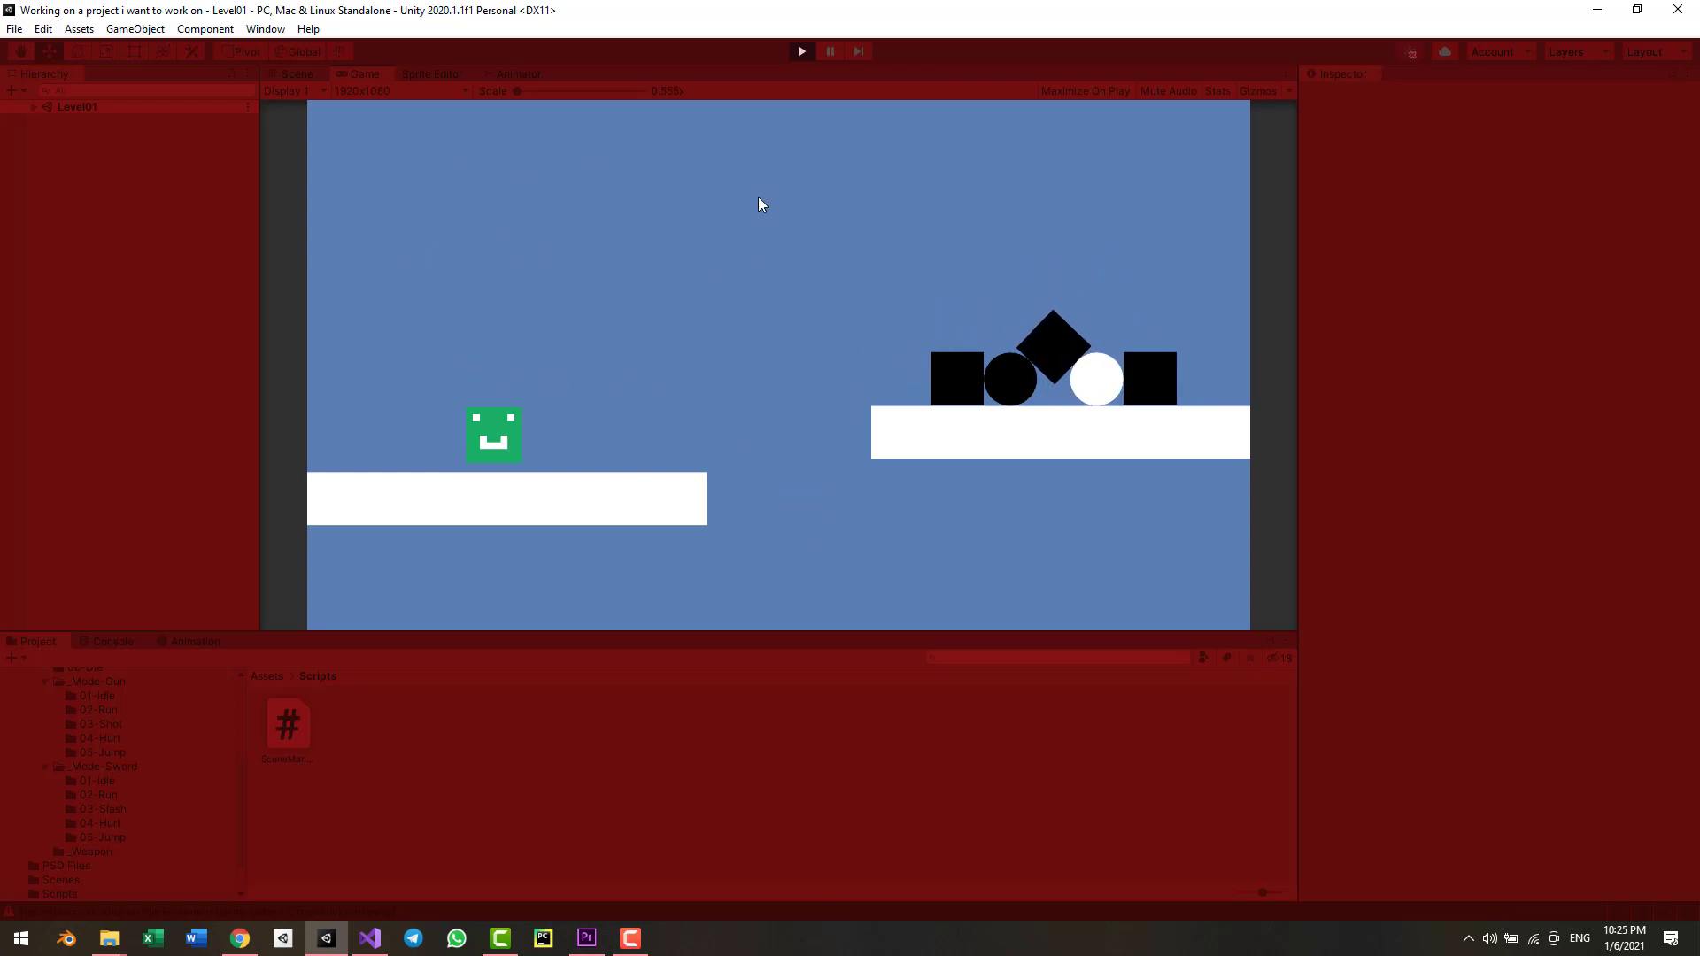
left_click(802, 50)
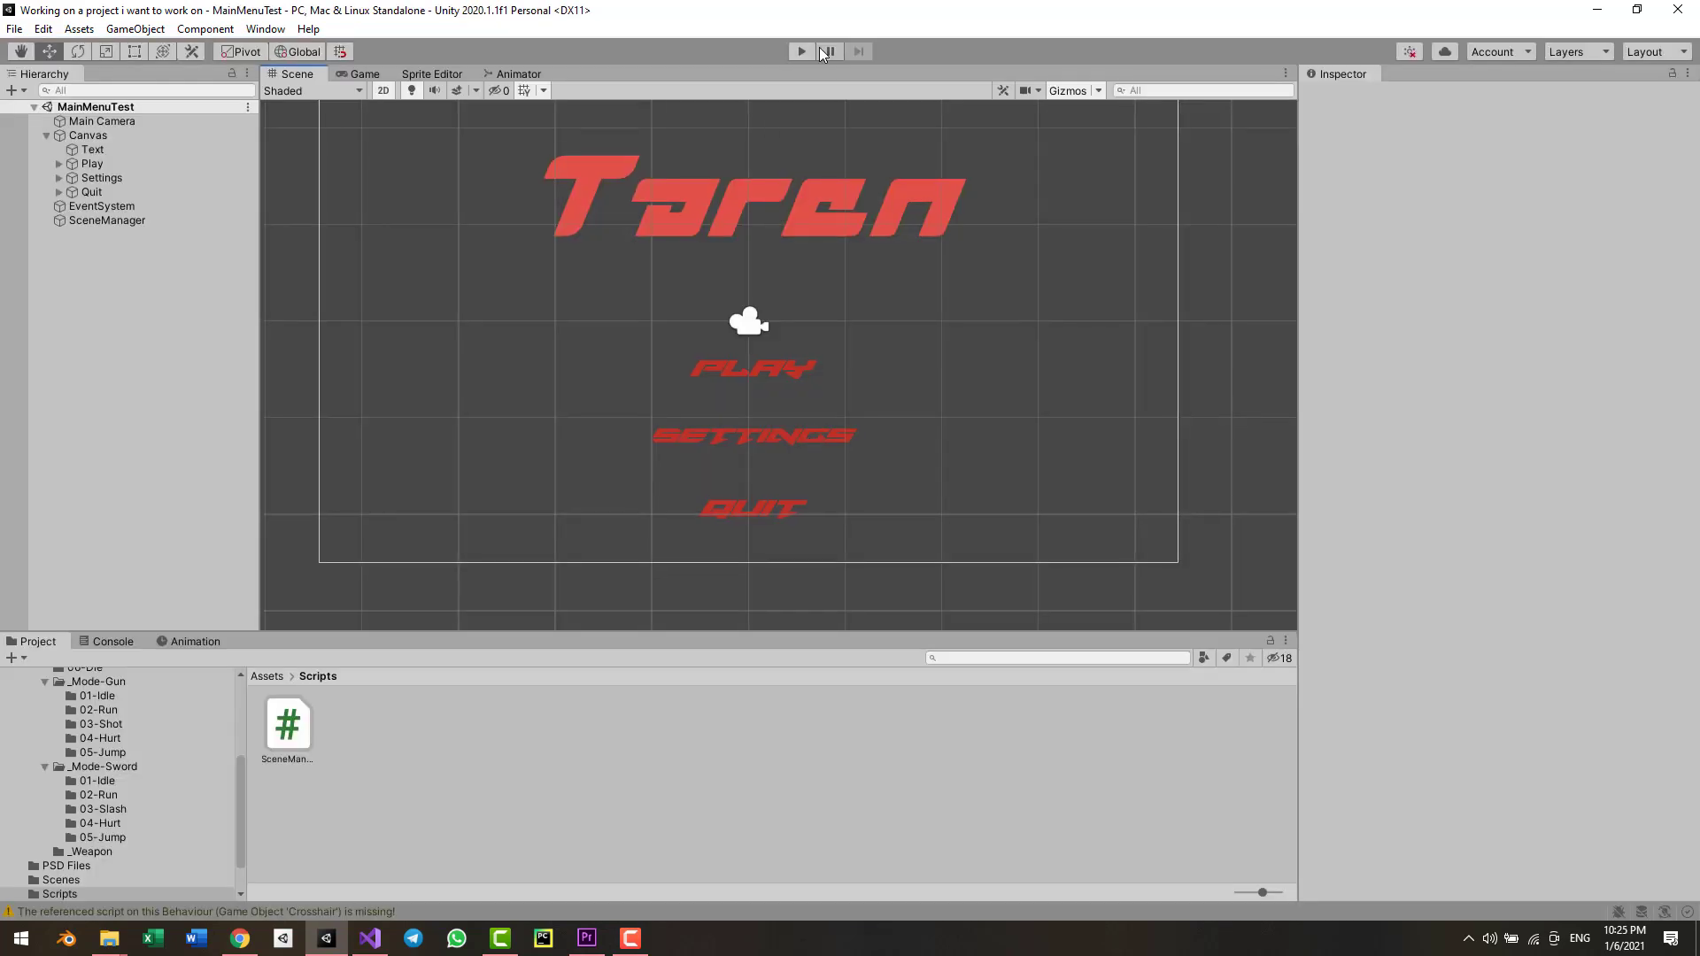
left_click(800, 51)
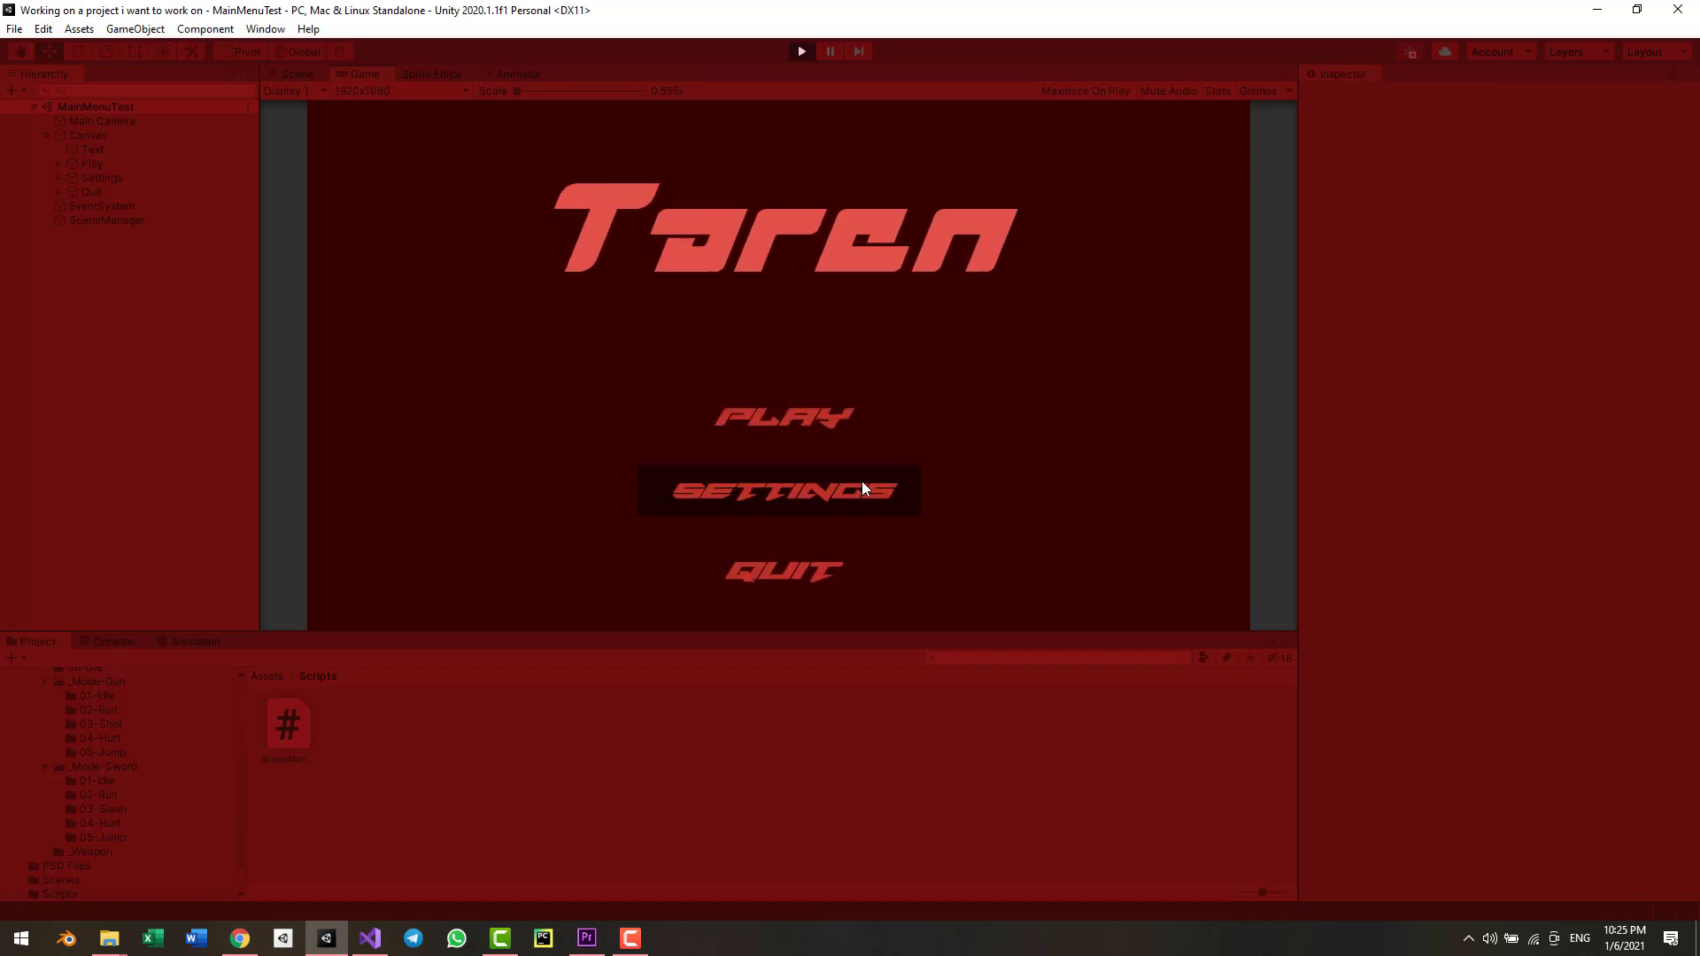
left_click(864, 488)
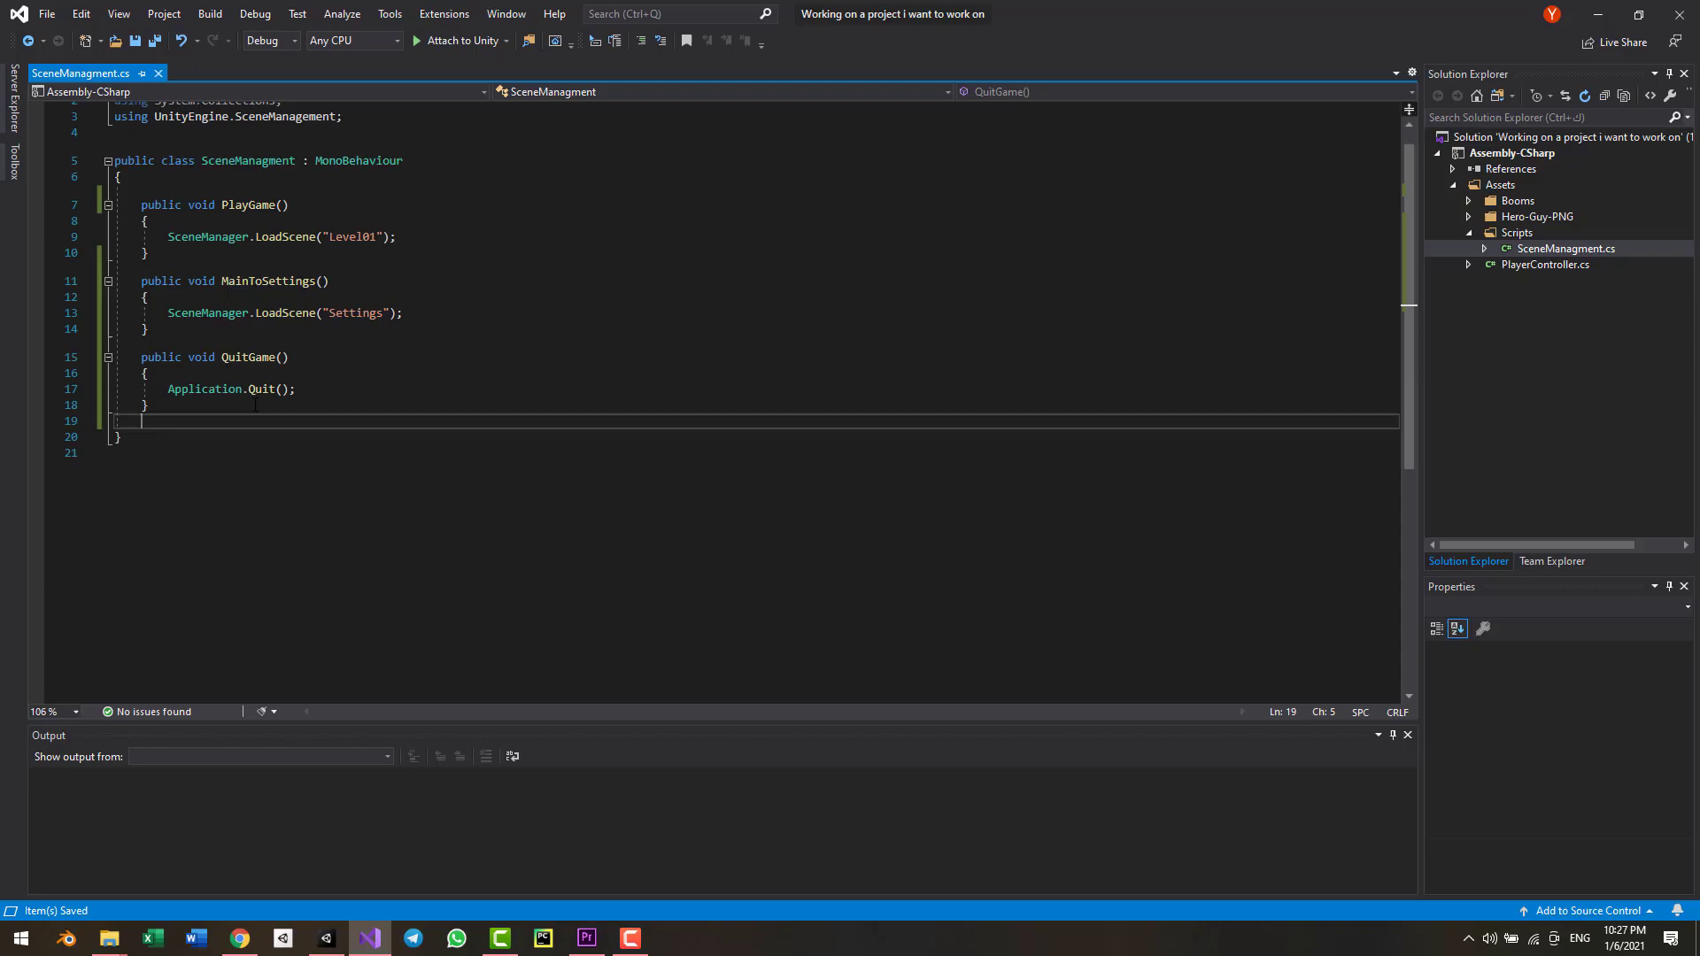
- Add the line Debug.Log("QuitGame"); after Application.Quit() in the QuitGame function and save the script
left_click(320, 398)
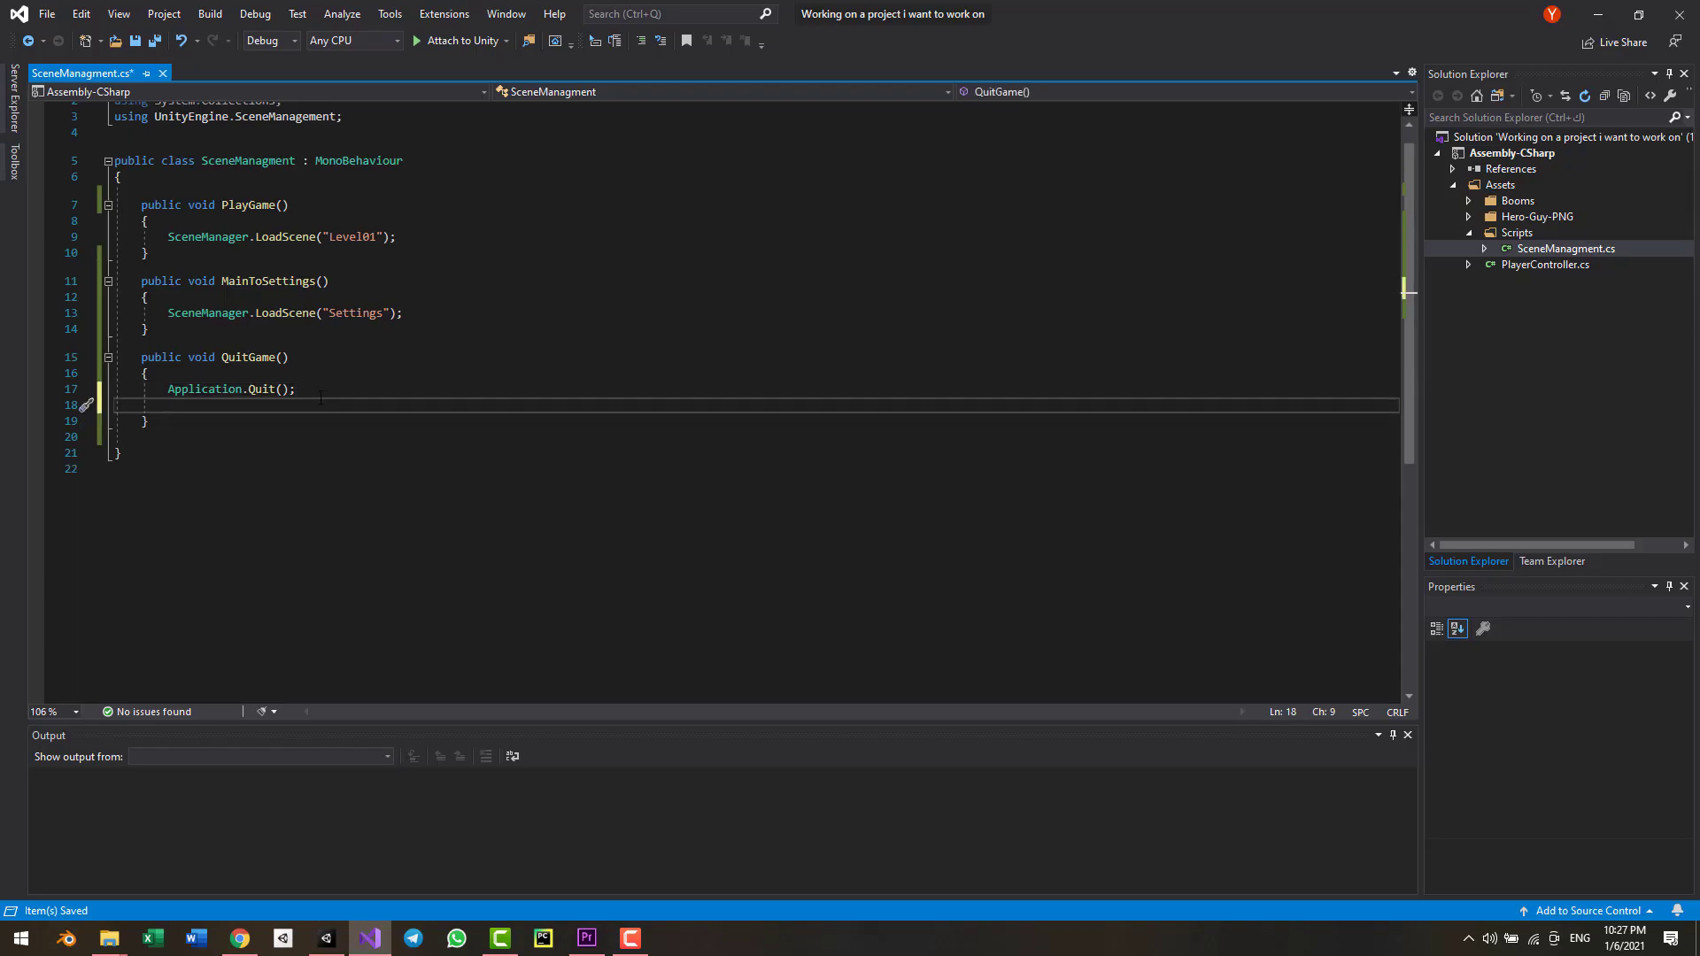
type("debu")
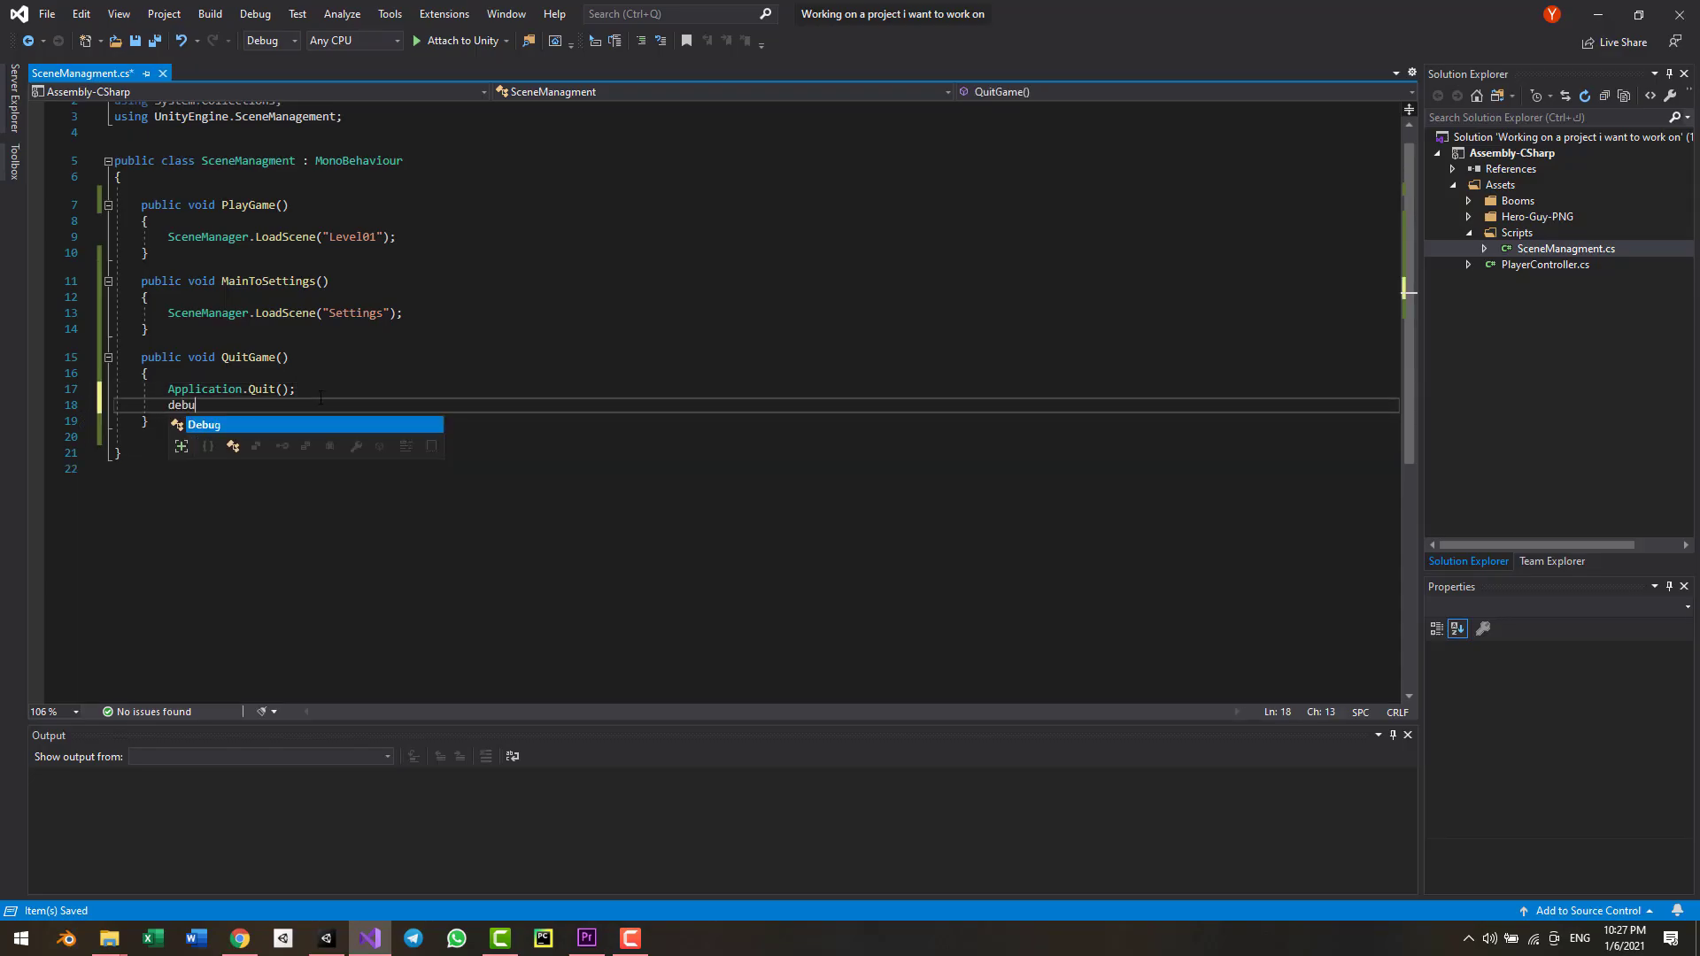
type("g.Log")
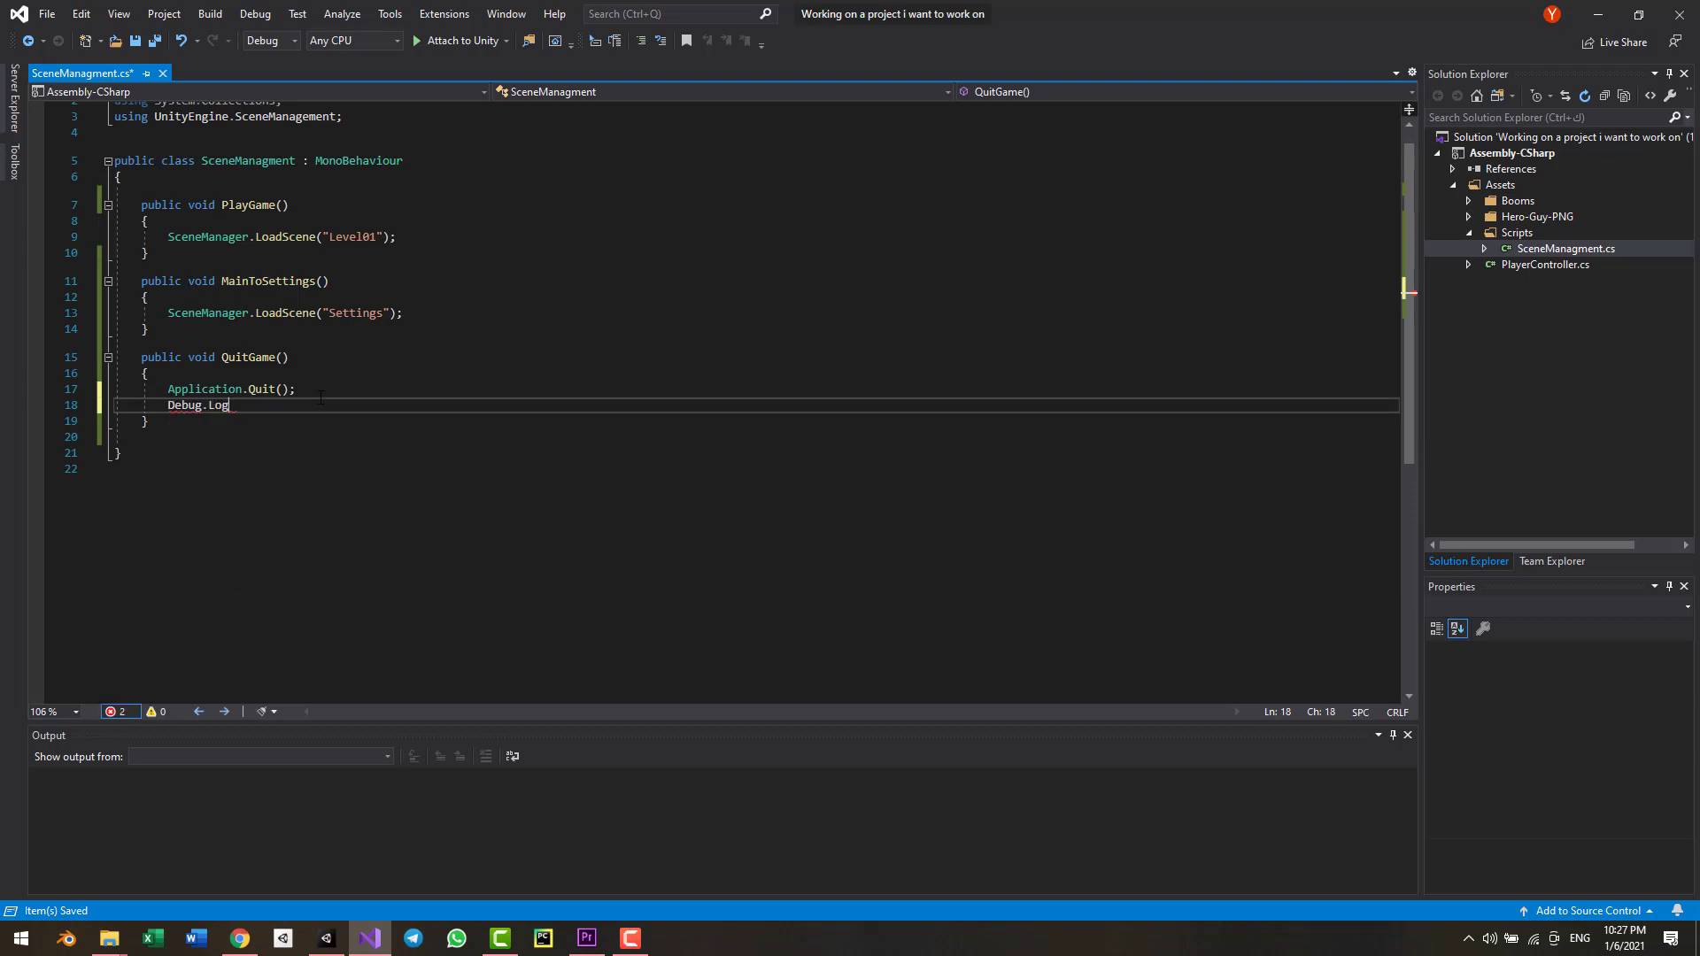
type("(")
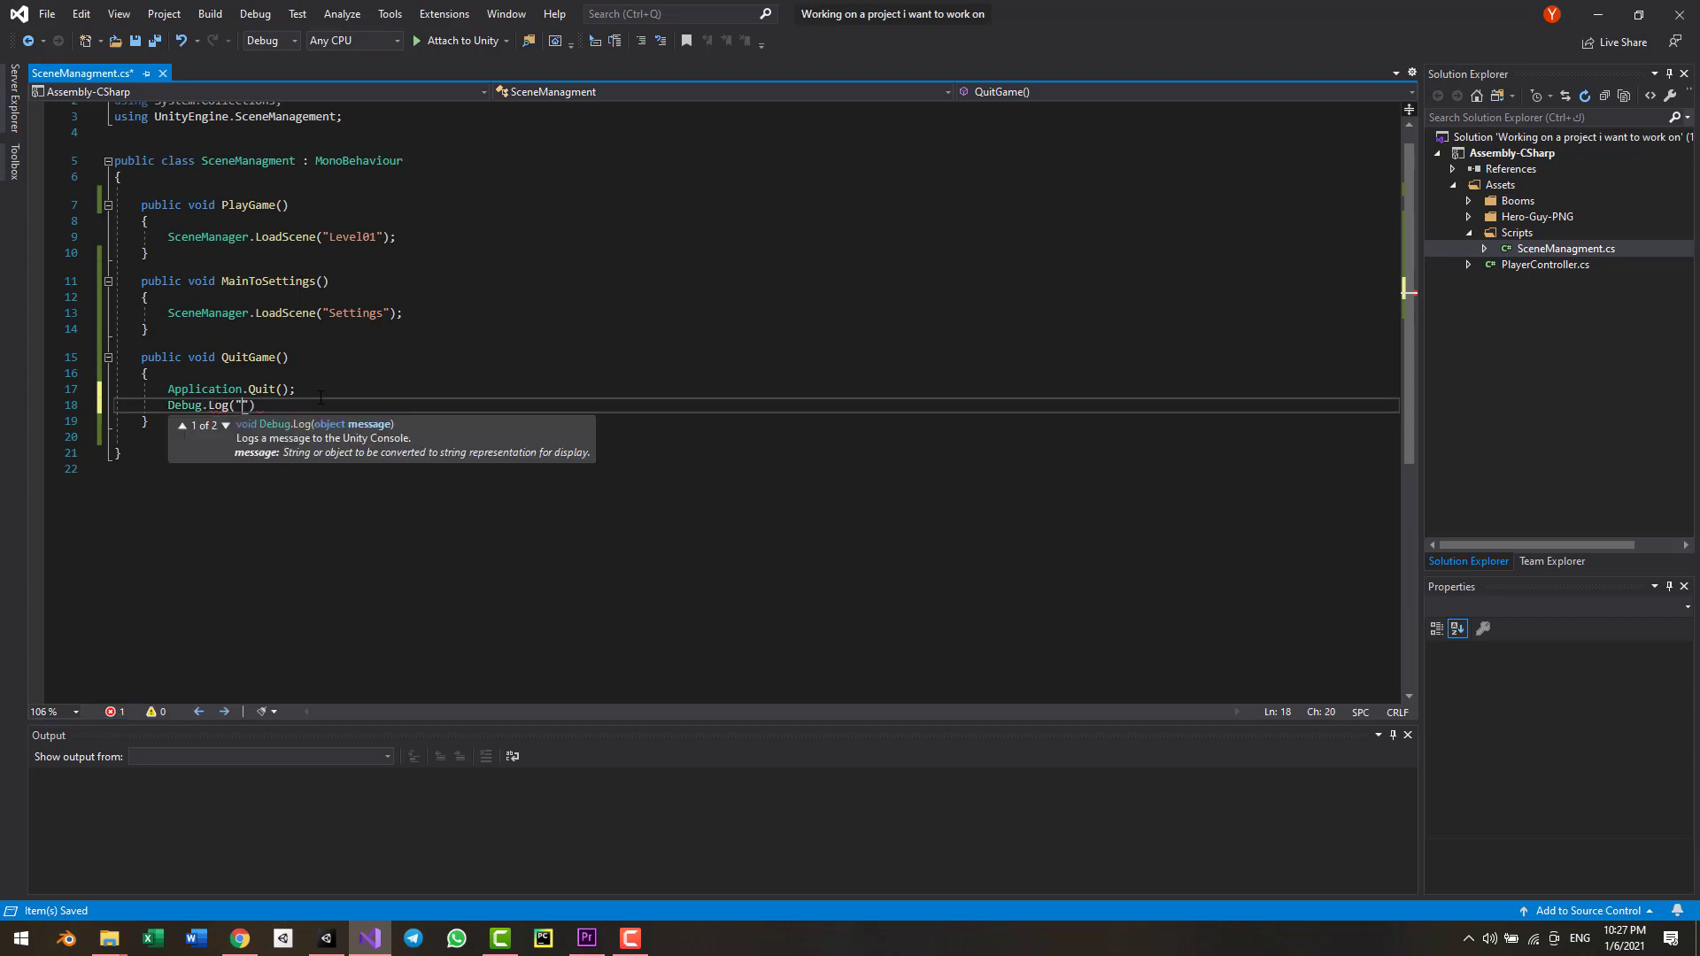
type("\"QuitGame\")")
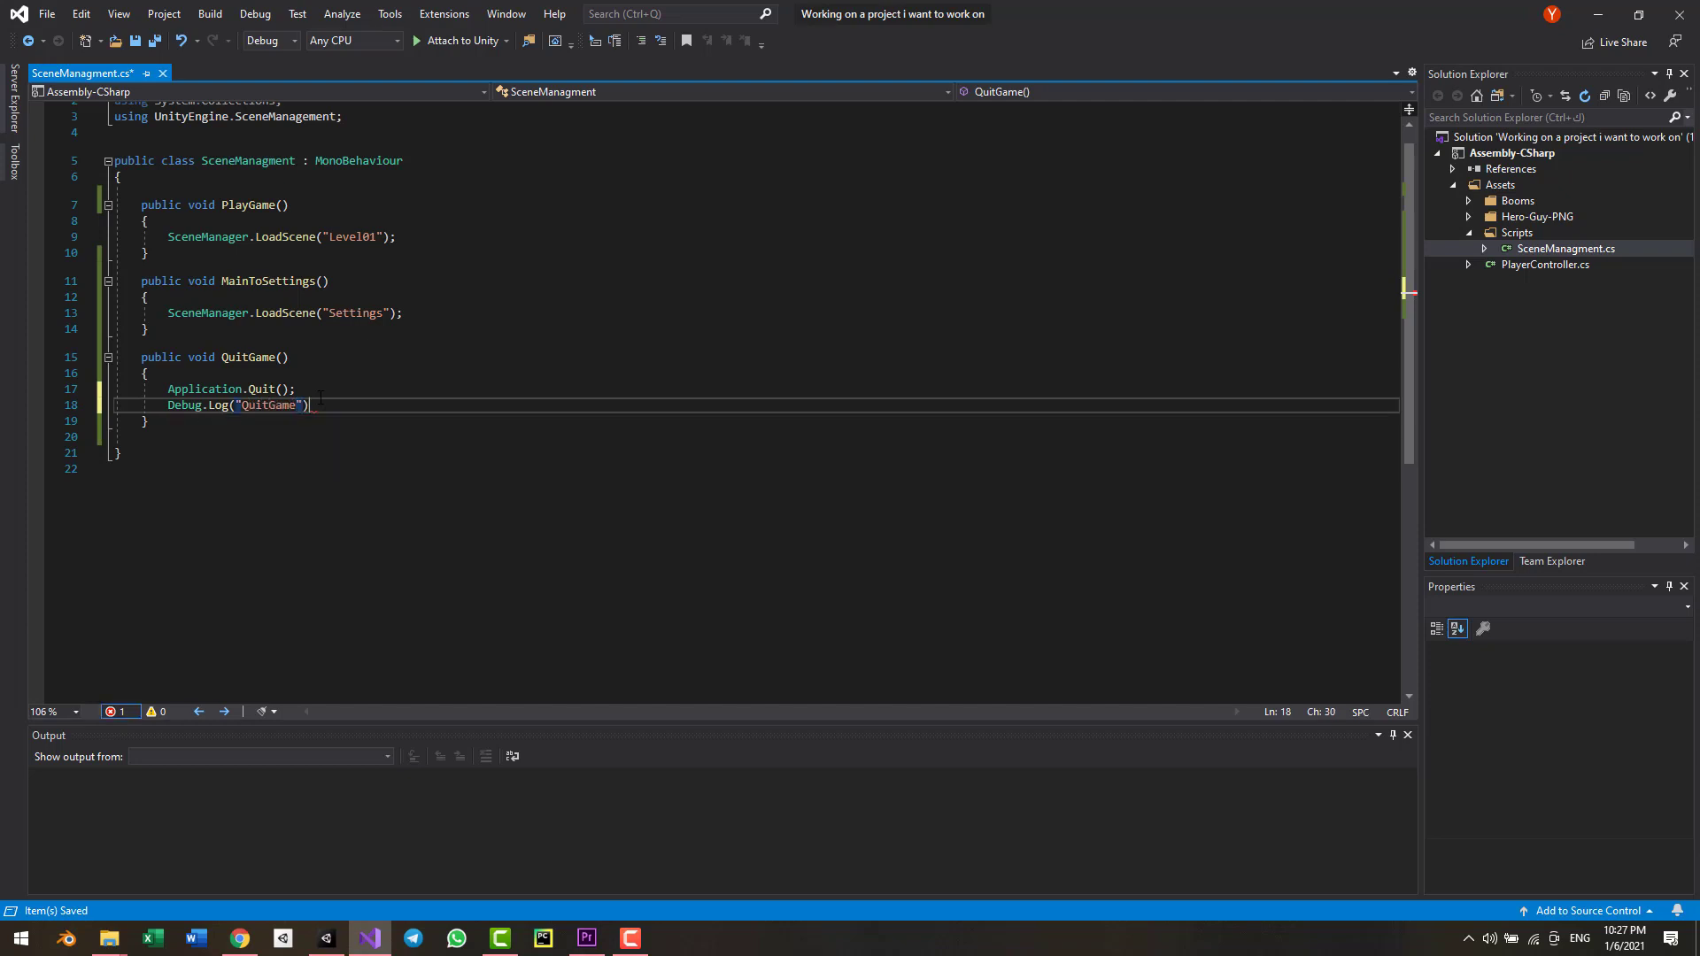
key("ctrl+s")
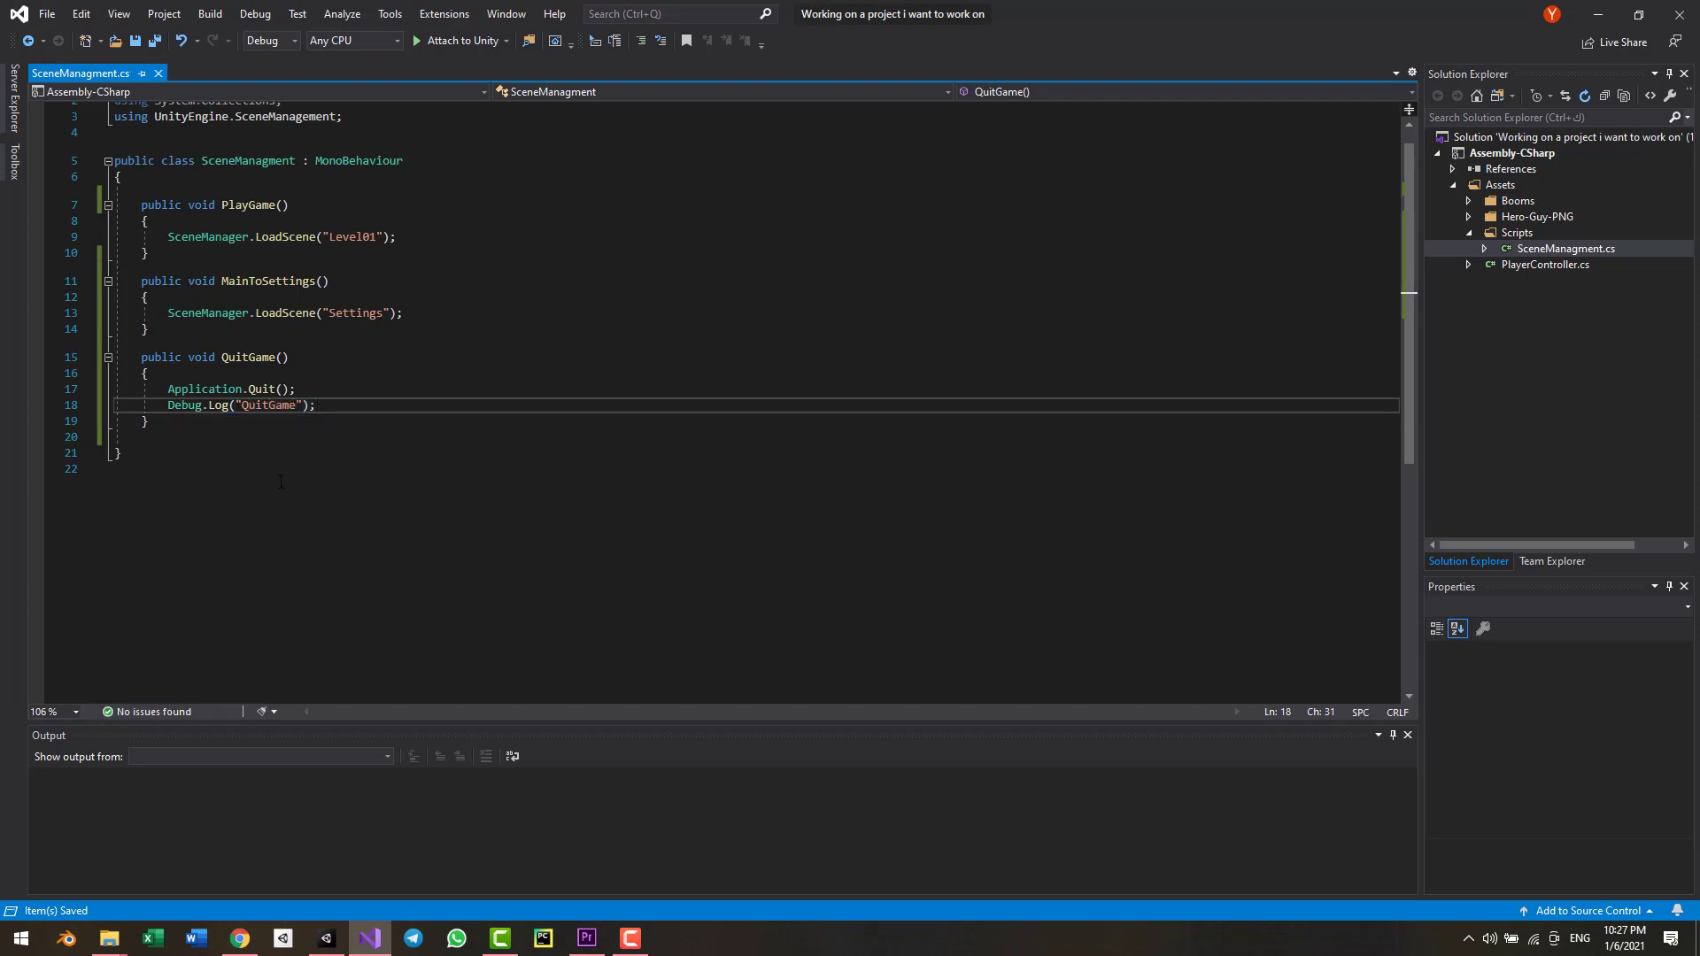
- Switch back to Unity and play-test the menu's Quit button, looking for its log message
left_click(336, 942)
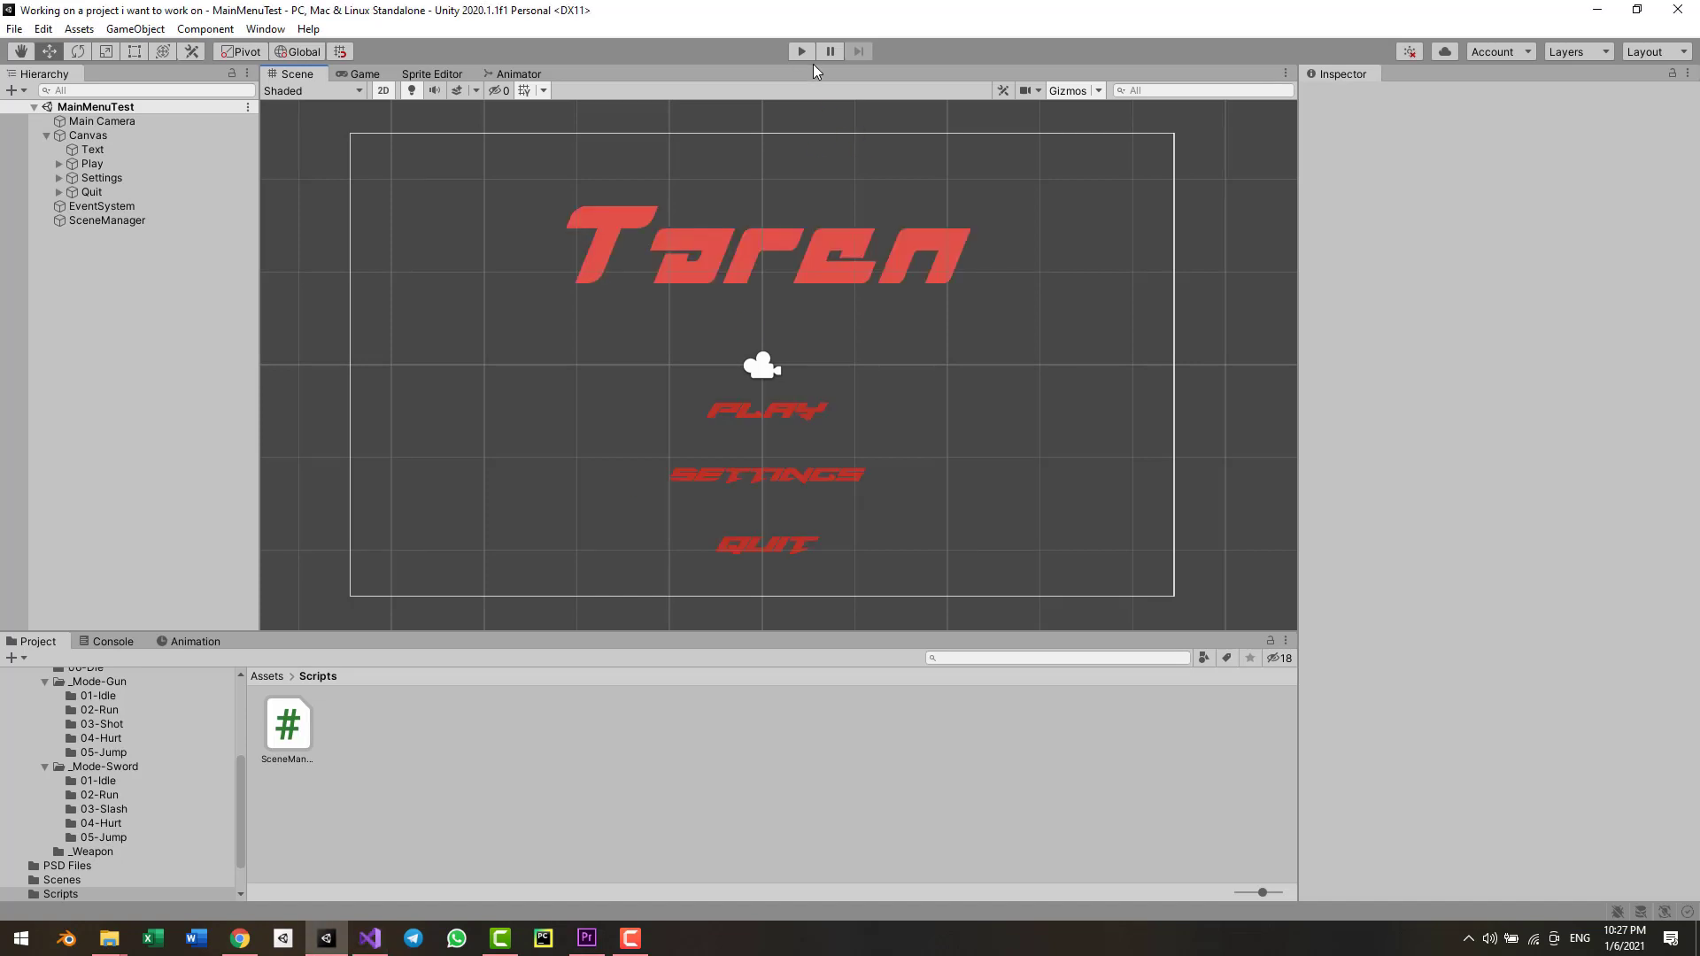
left_click(805, 48)
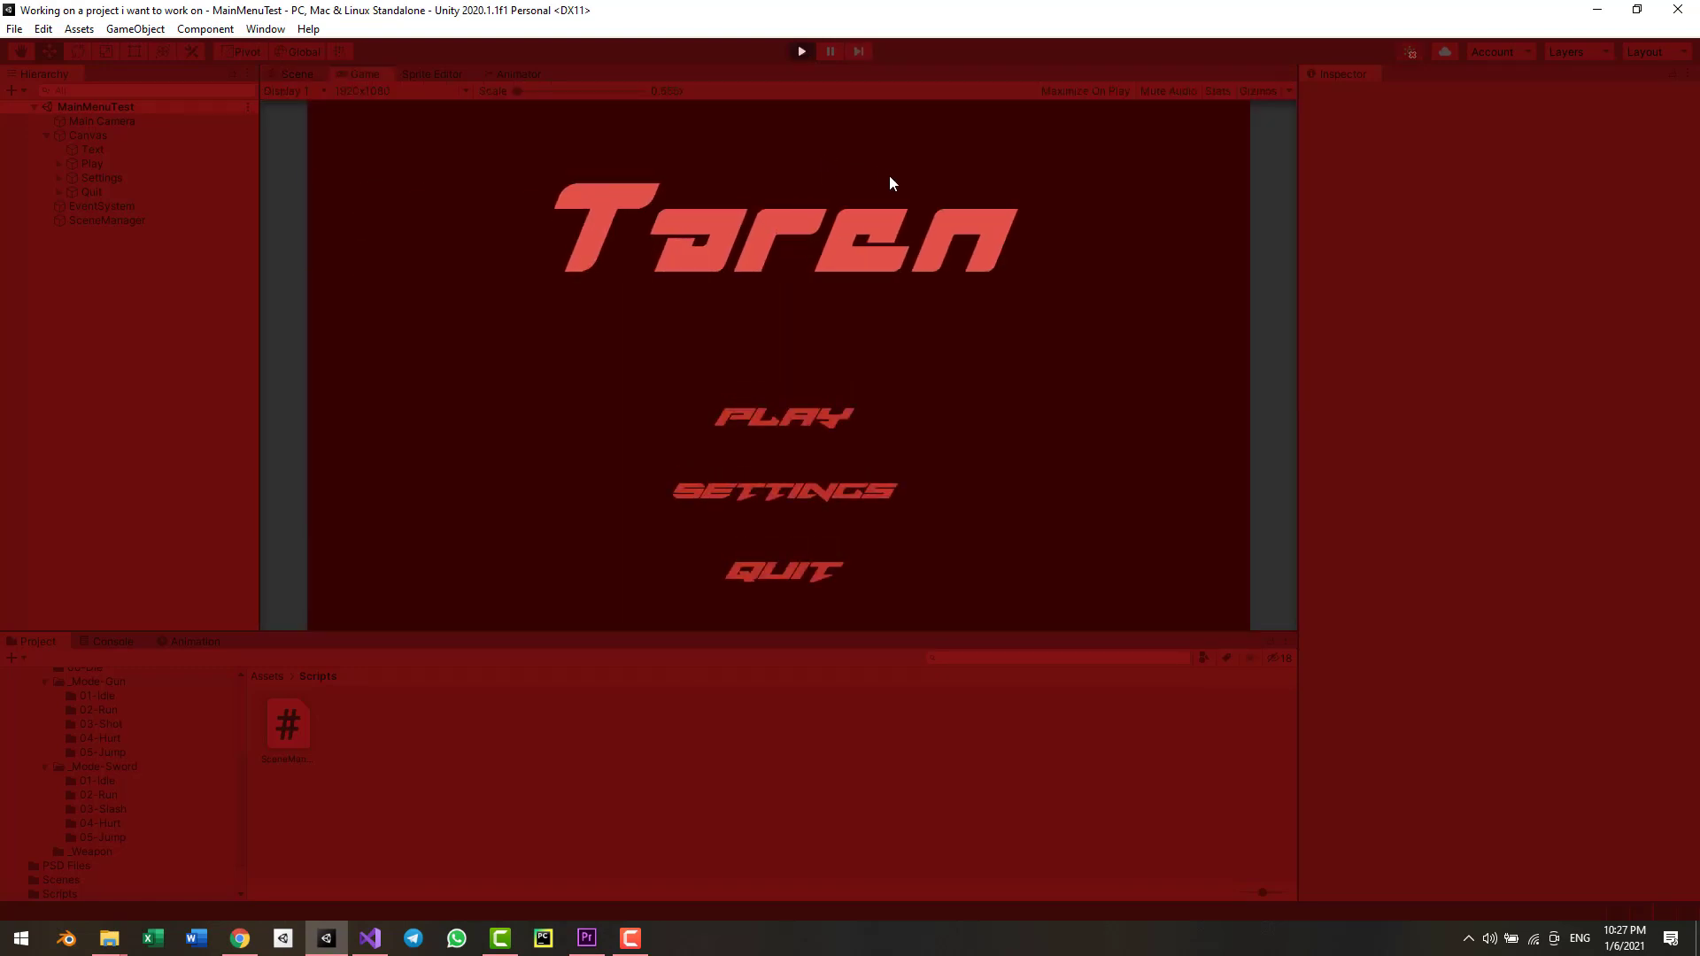
left_click(806, 596)
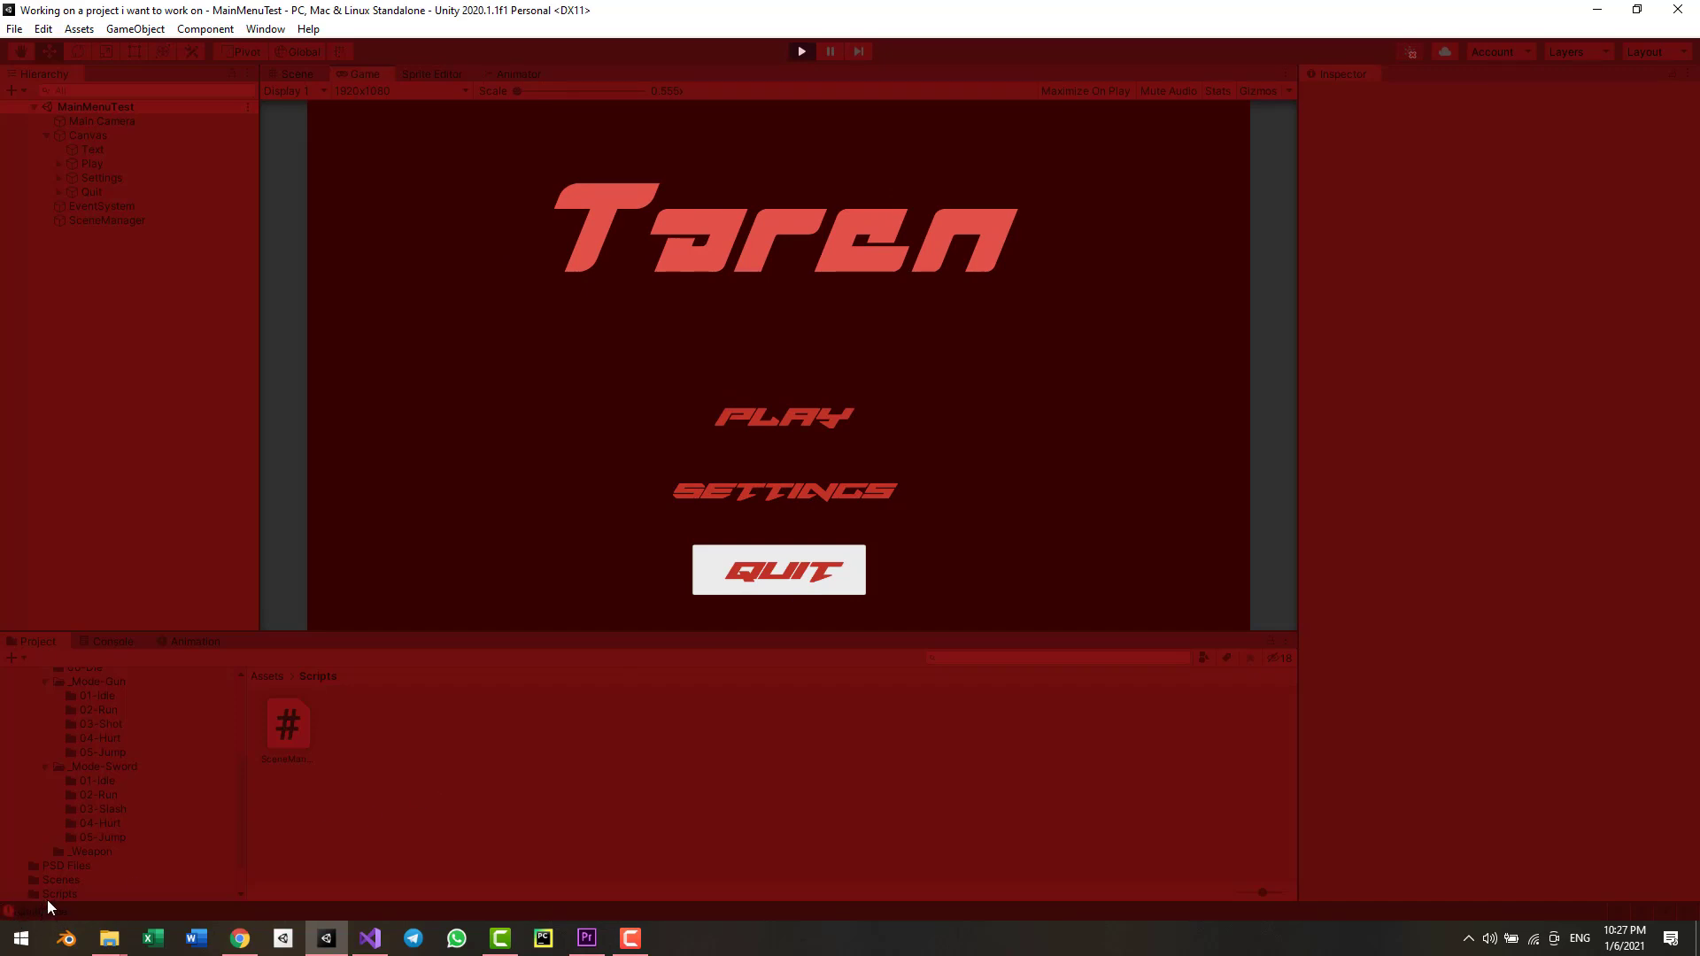
left_click(1084, 540)
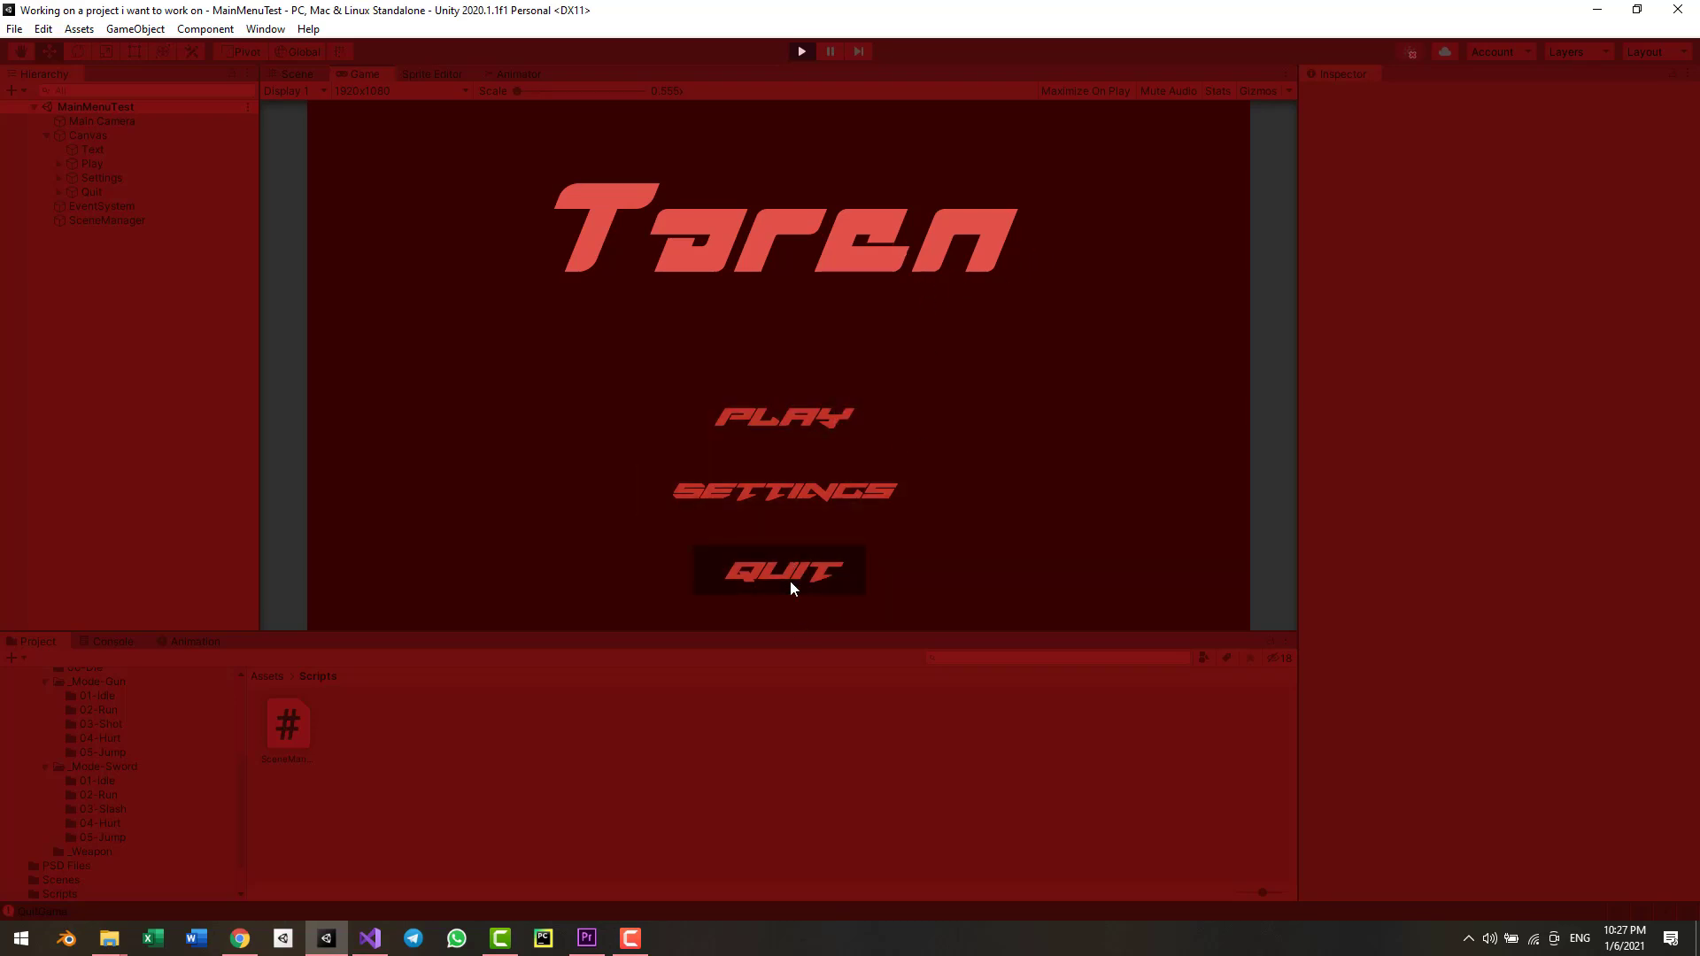
left_click(800, 526)
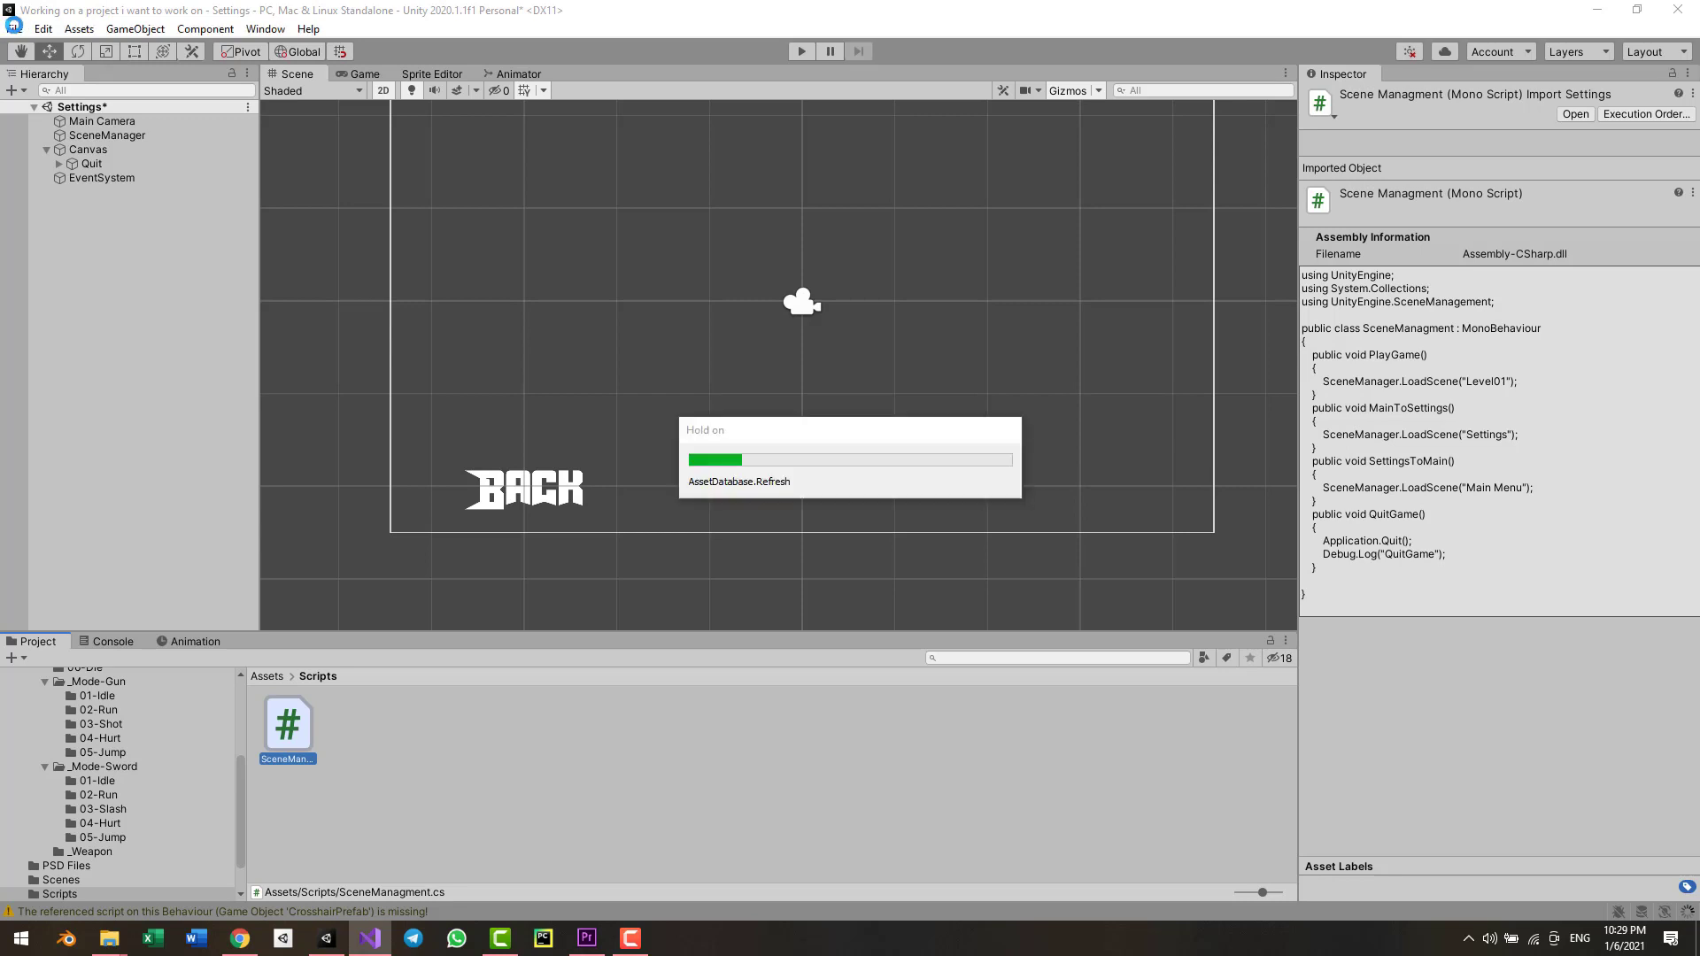
- Check the menu scene's name in Unity's Build Settings, and in Visual Studio change SettingsToMain's LoadScene argument to "MainMenuTest"
left_click(14, 28)
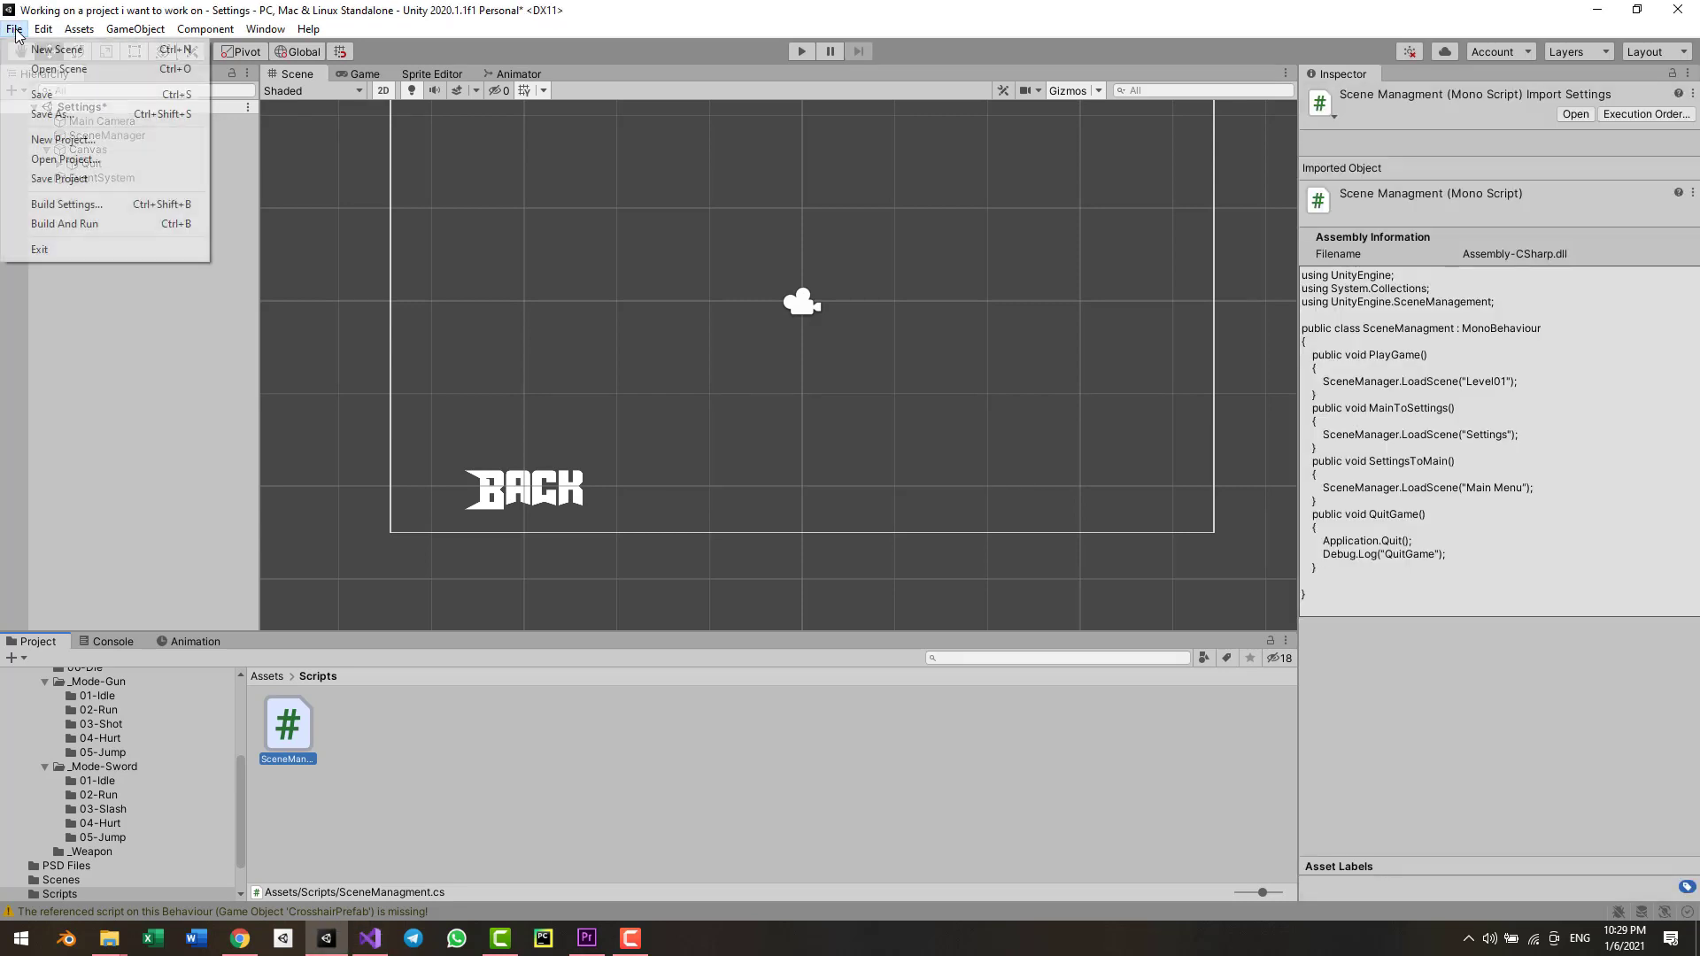
left_click(55, 204)
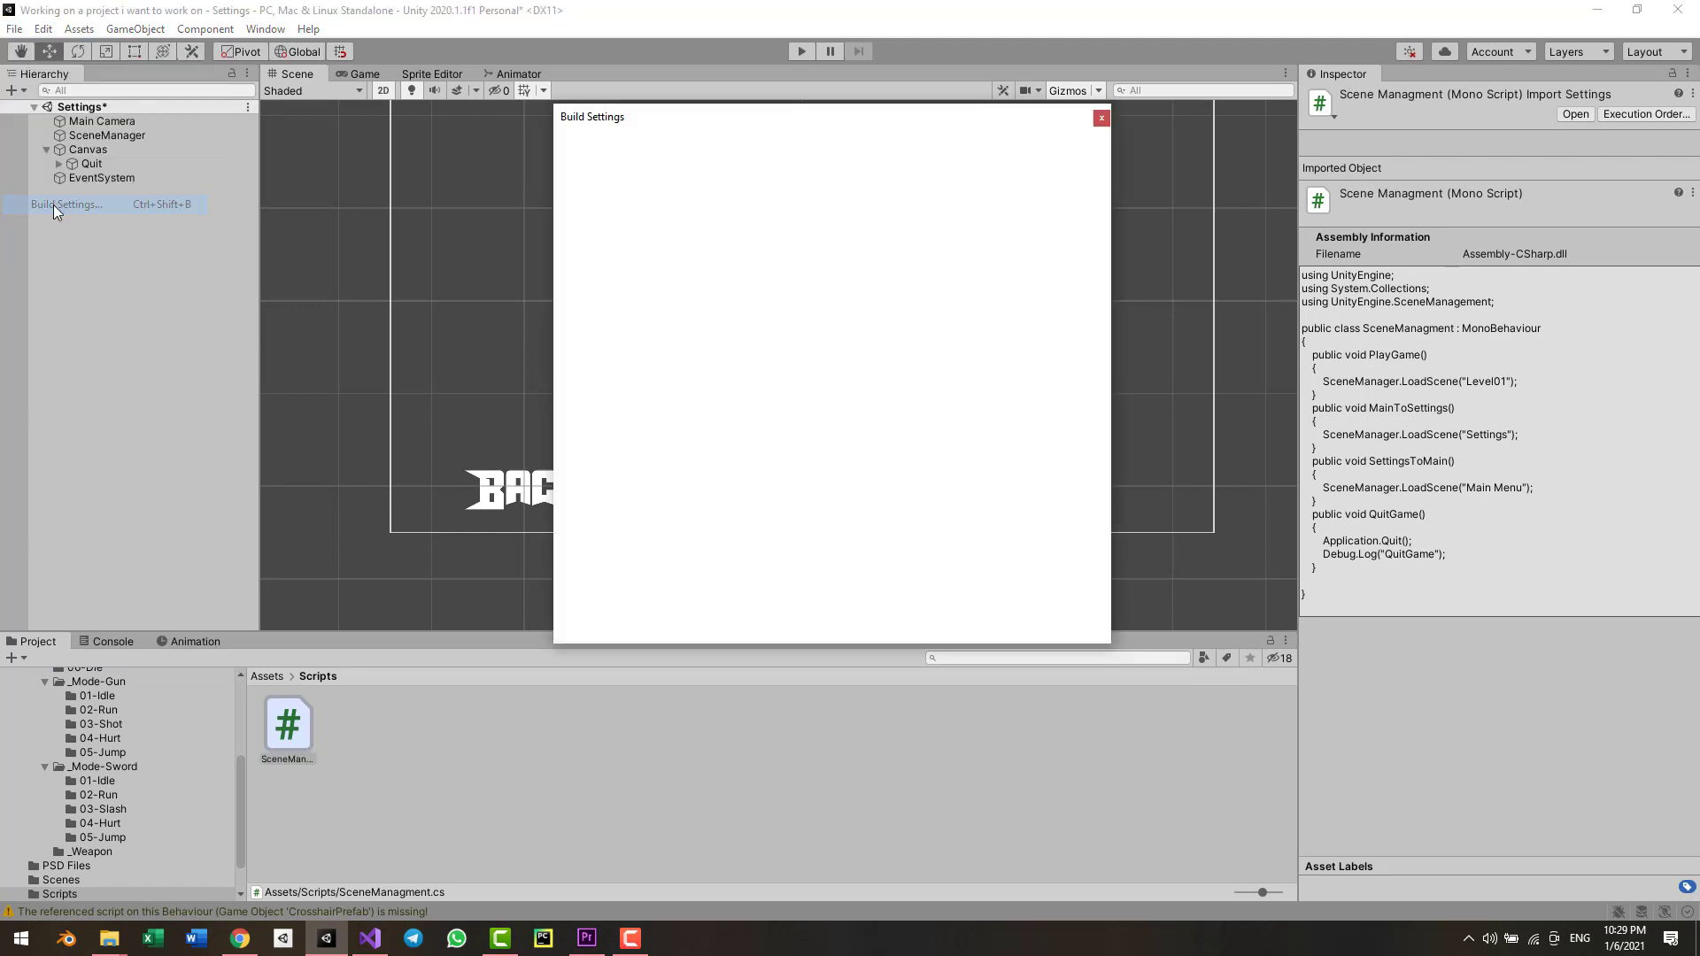
left_click(646, 156)
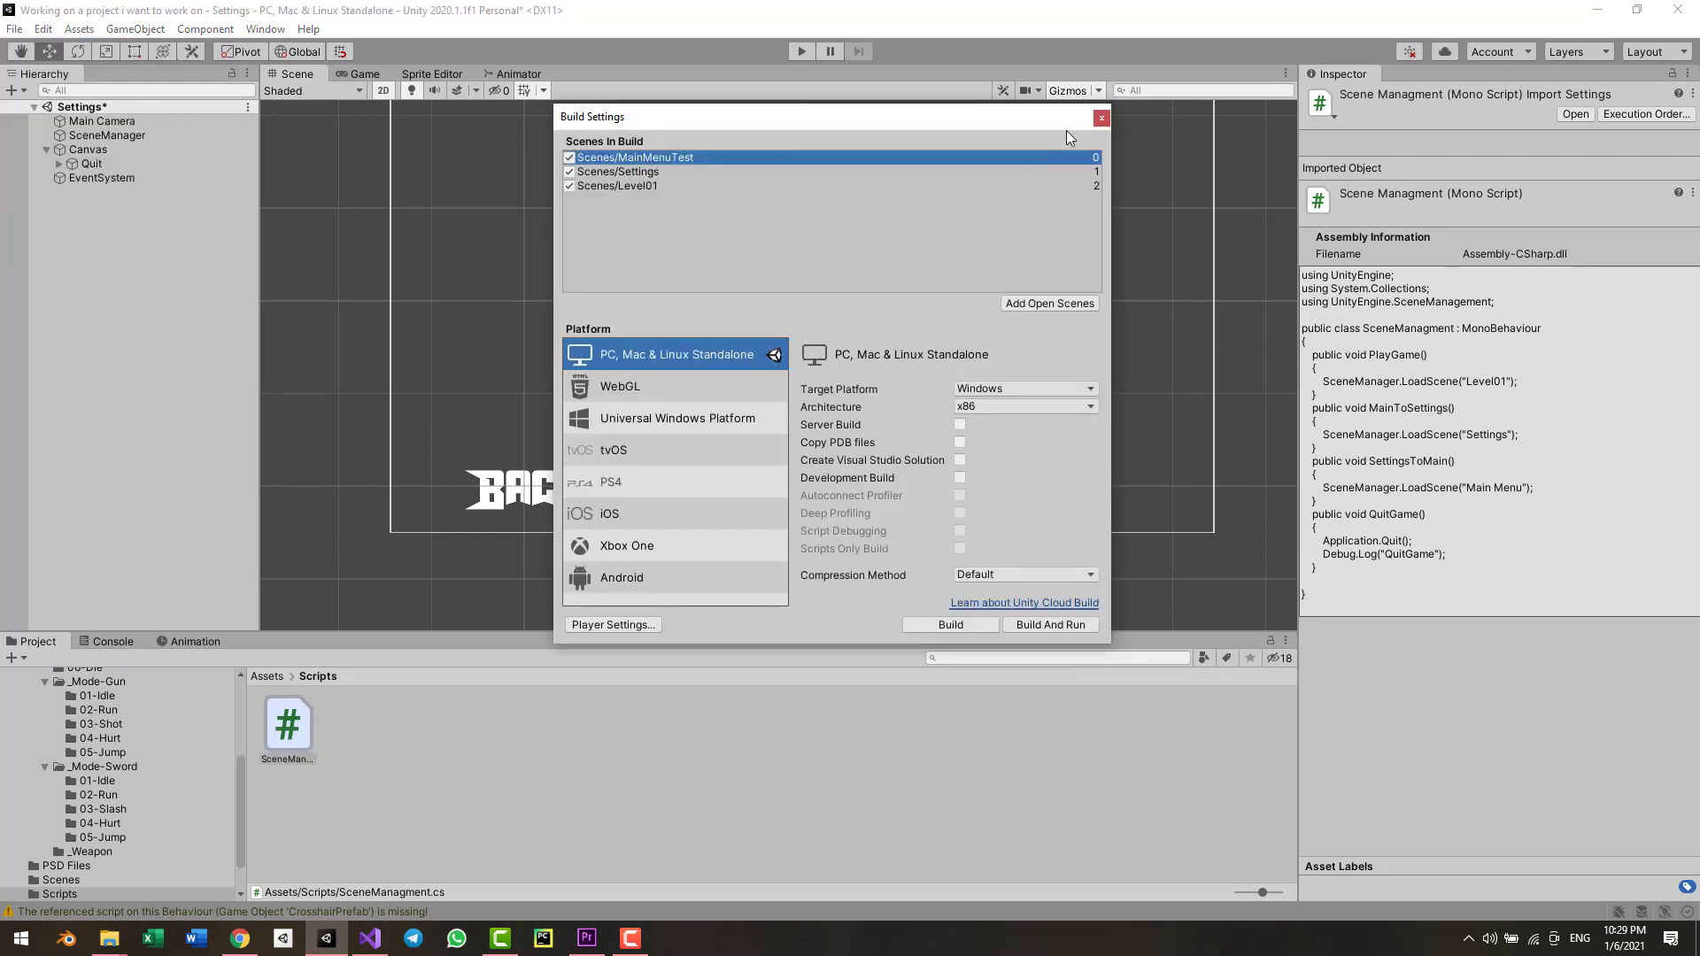
left_click(1103, 118)
key("alt+Tab")
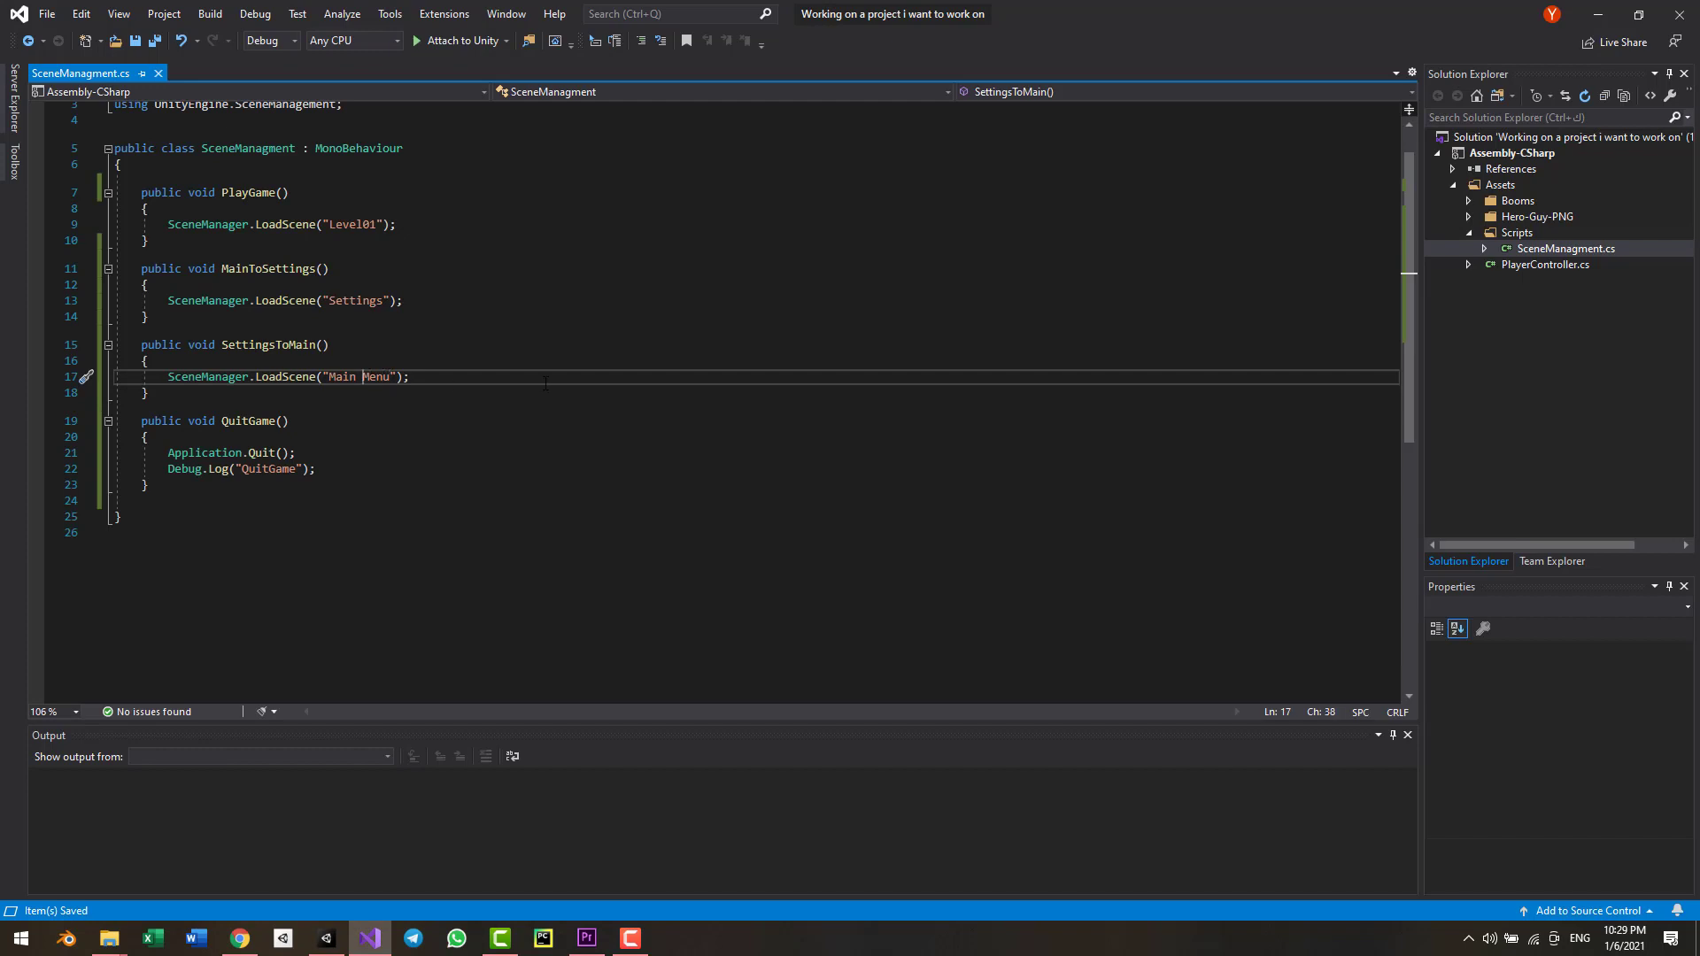
key("BackSpace")
type("Test")
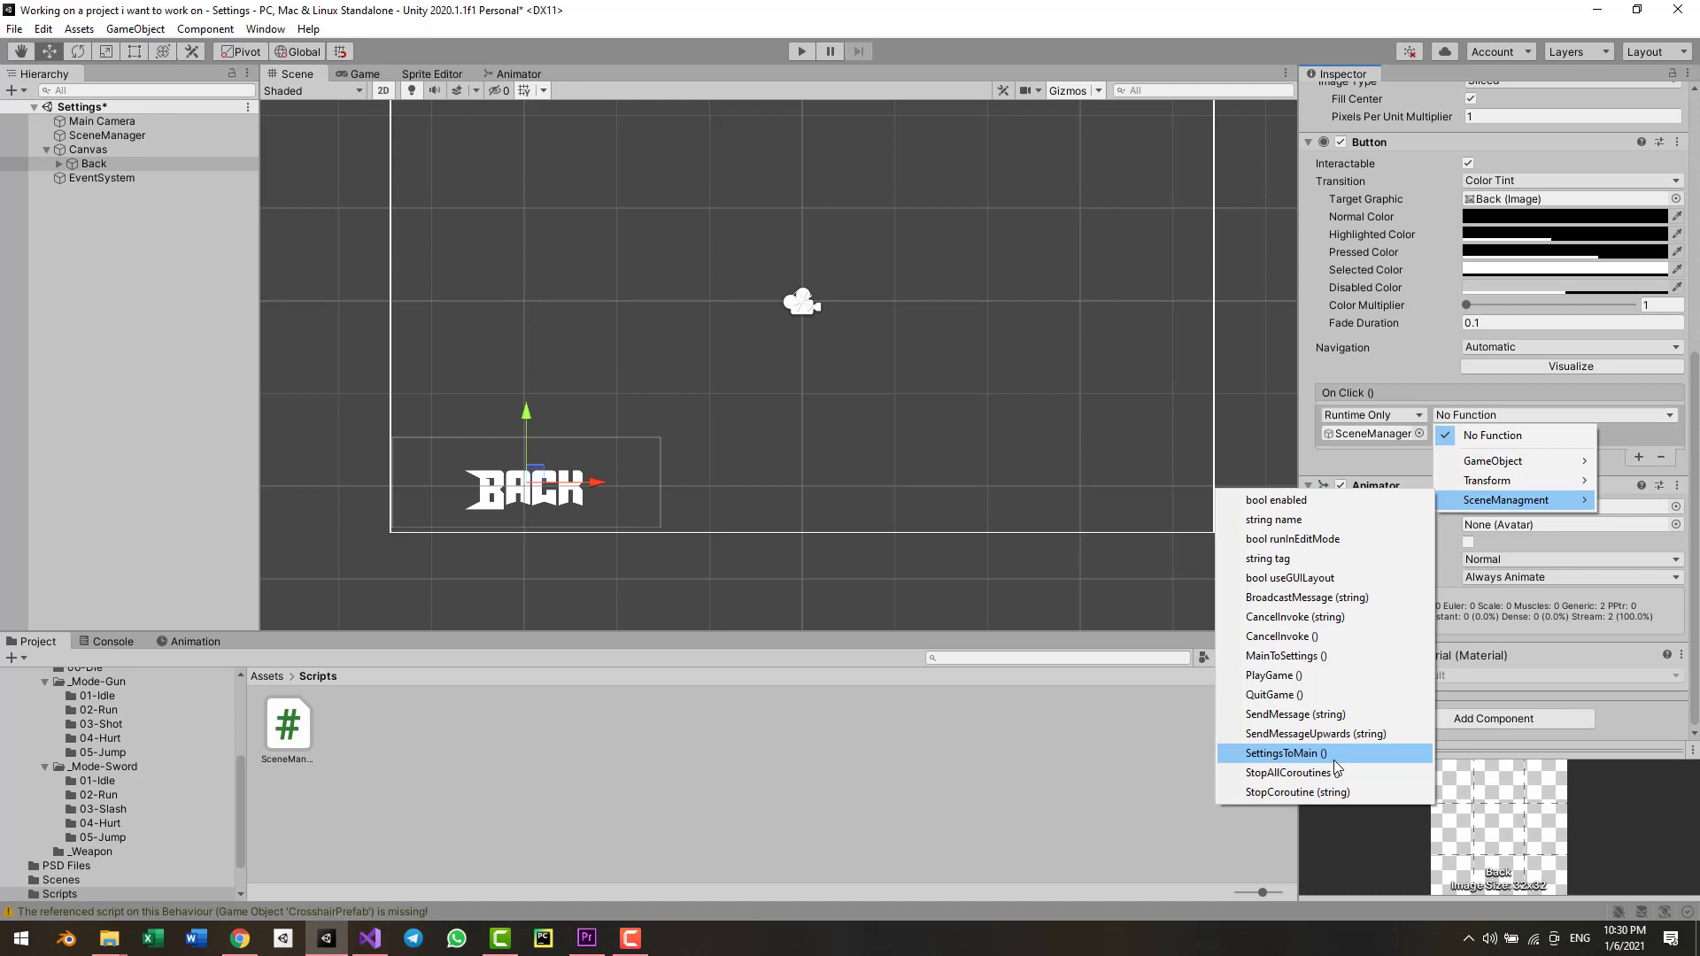
- Assign SceneManagment's SettingsToMain() to the Back button's On Click entry in Unity and save the Settings scene
left_click(1335, 764)
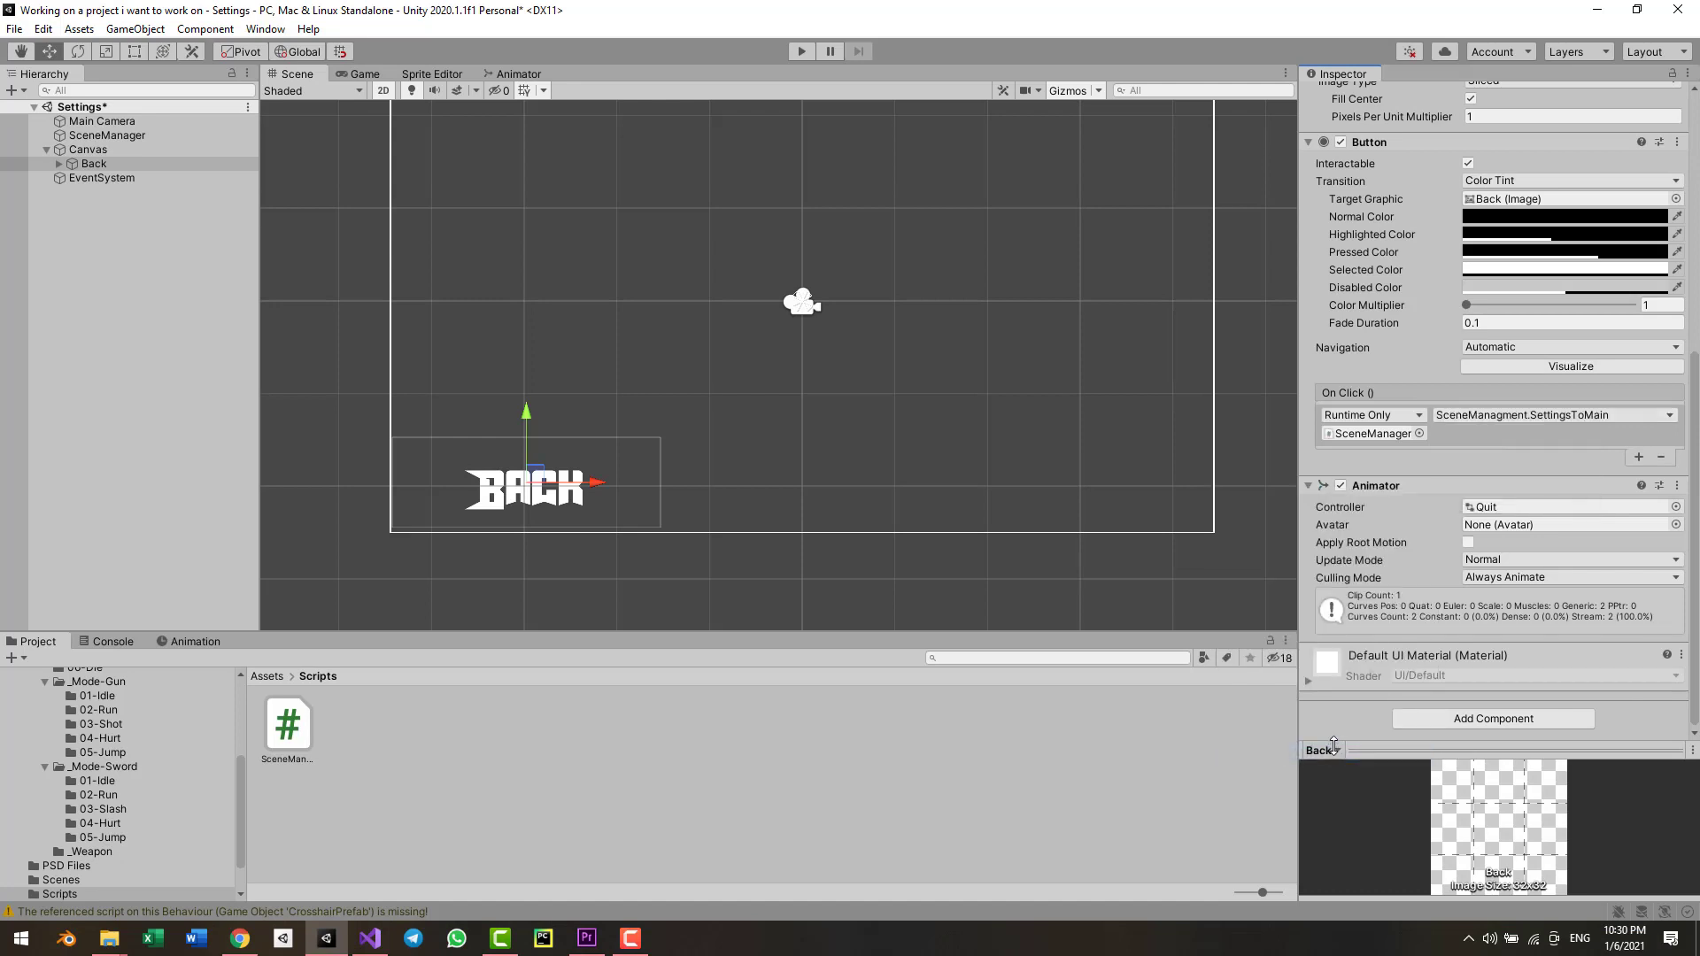
key("ctrl+s")
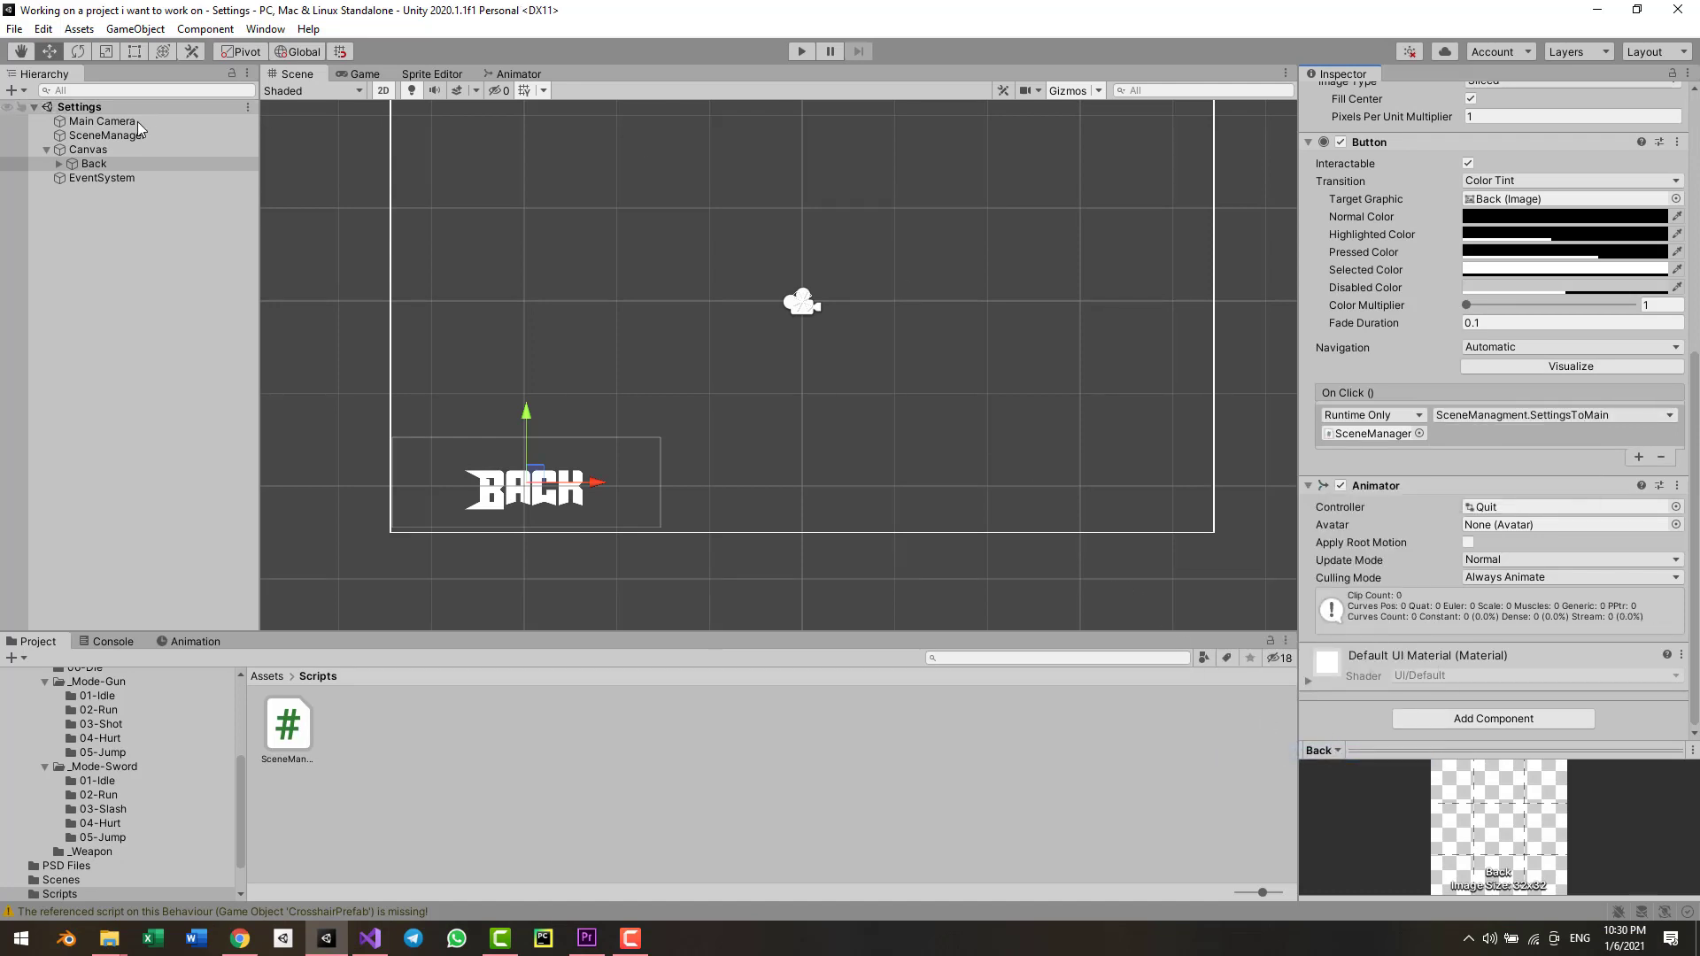
- Open the MainMenuTest scene from the project's Scenes folder
left_click(269, 675)
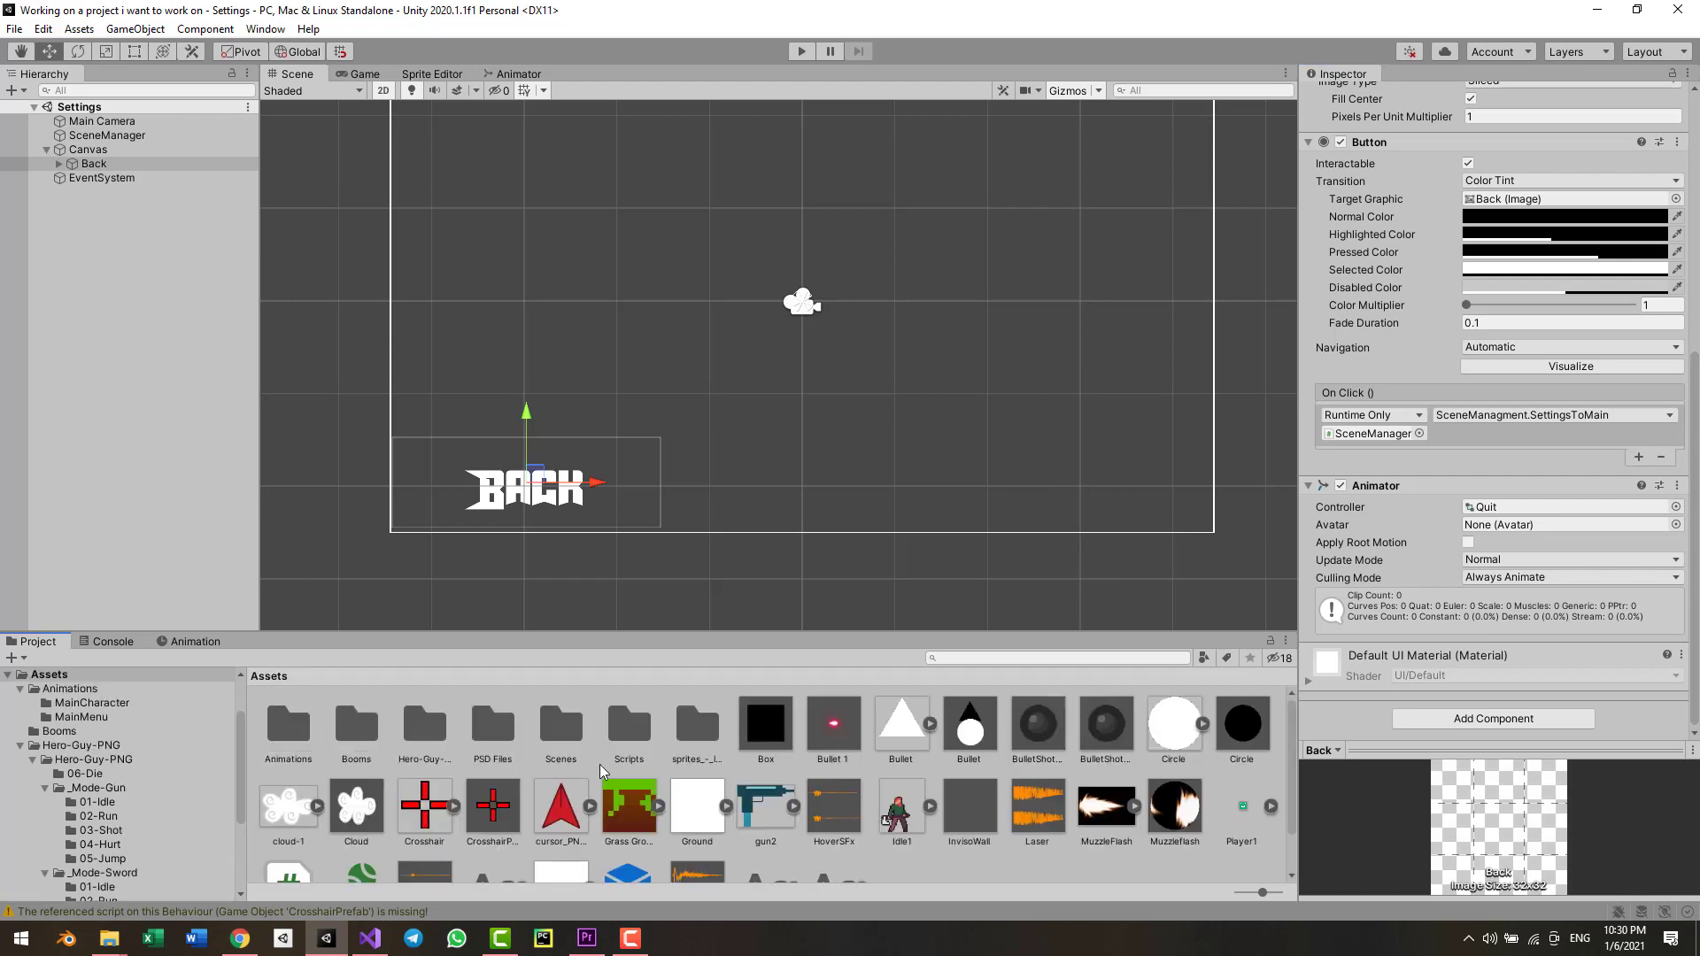
double_click(563, 748)
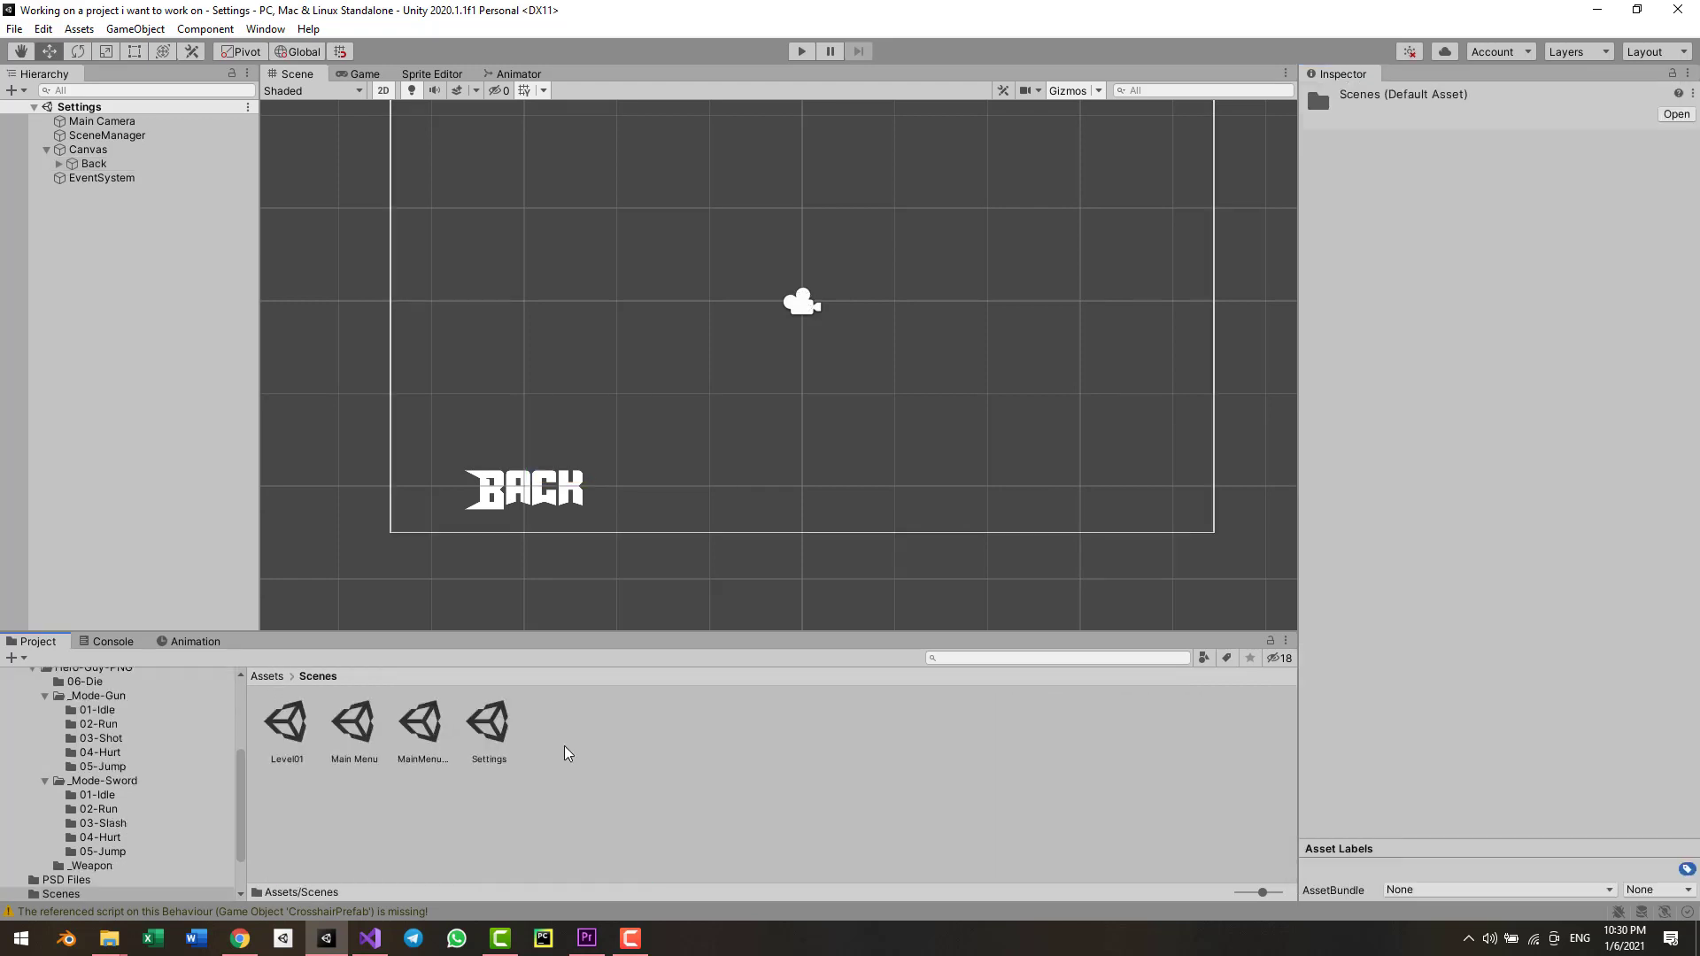
double_click(337, 726)
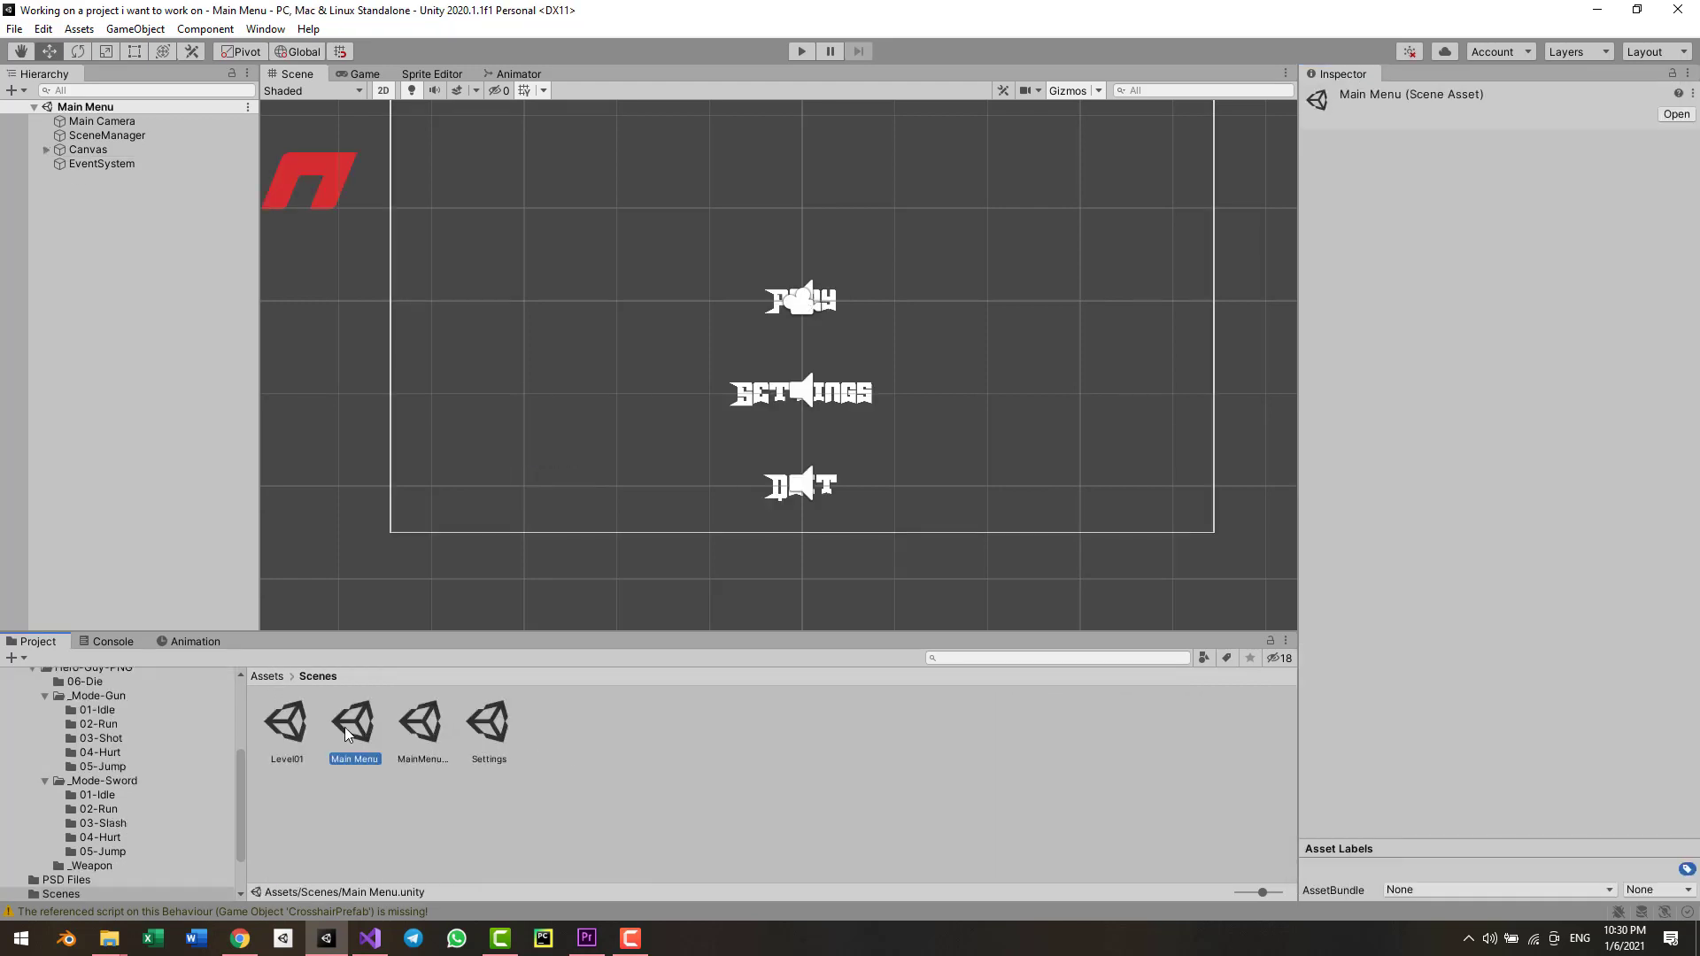
double_click(422, 724)
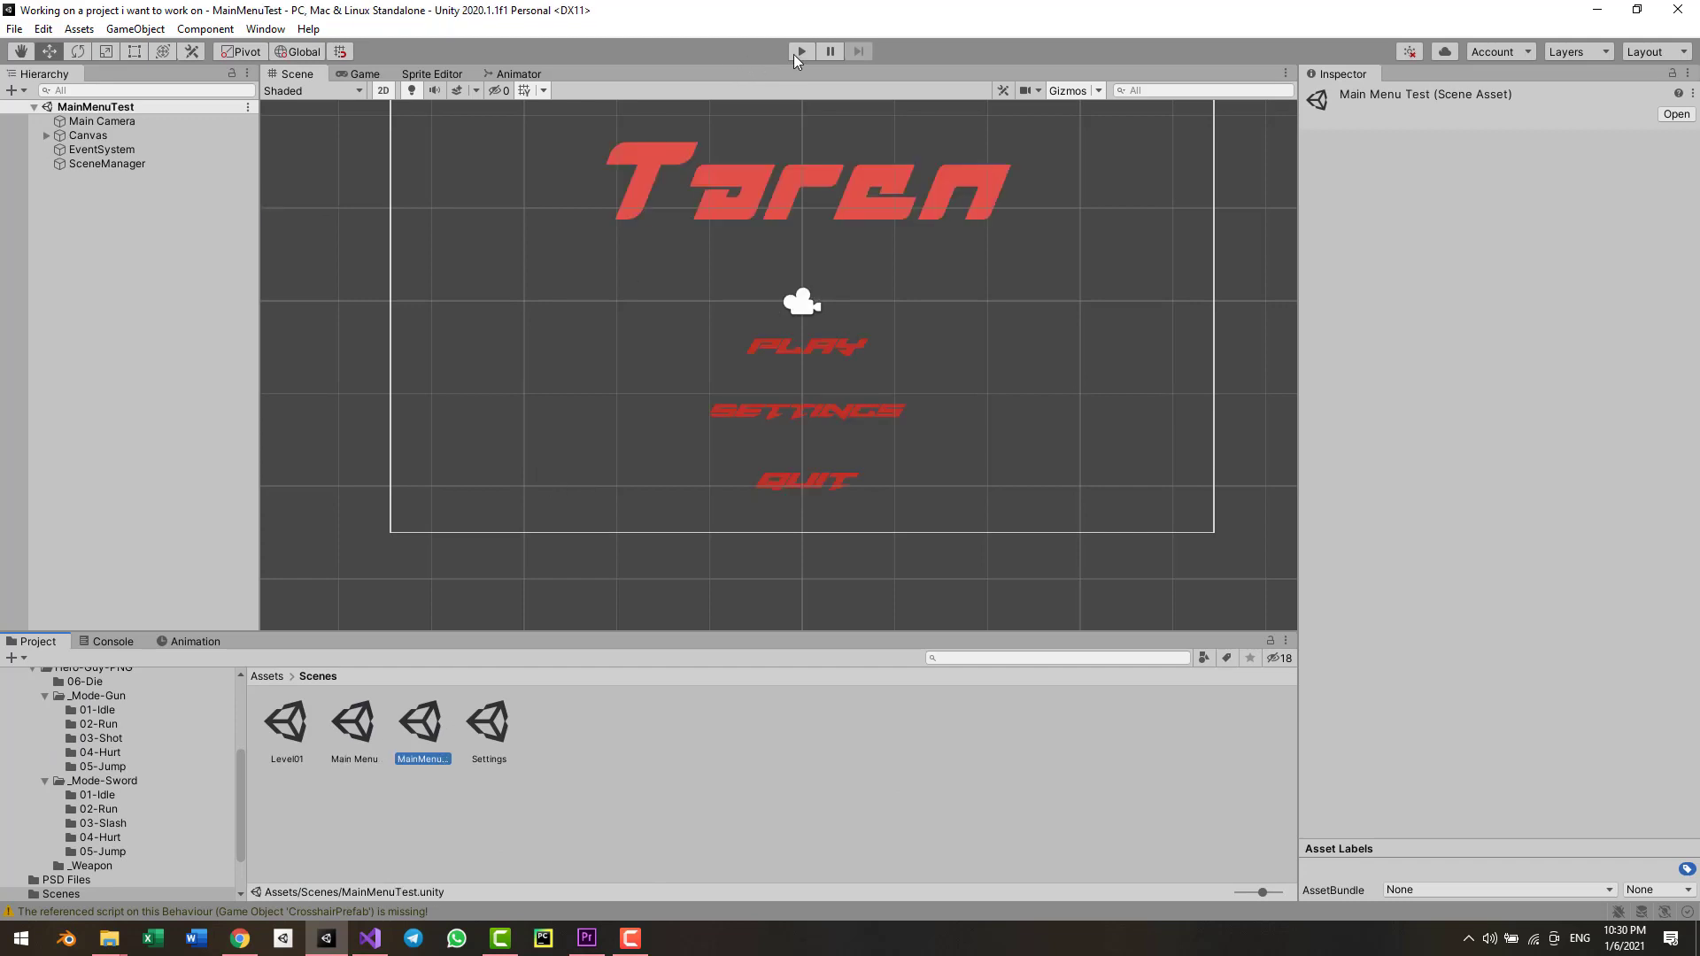
- Play-test the full menu: try Quit, open Settings, return with Back, and start the level with Play
left_click(800, 51)
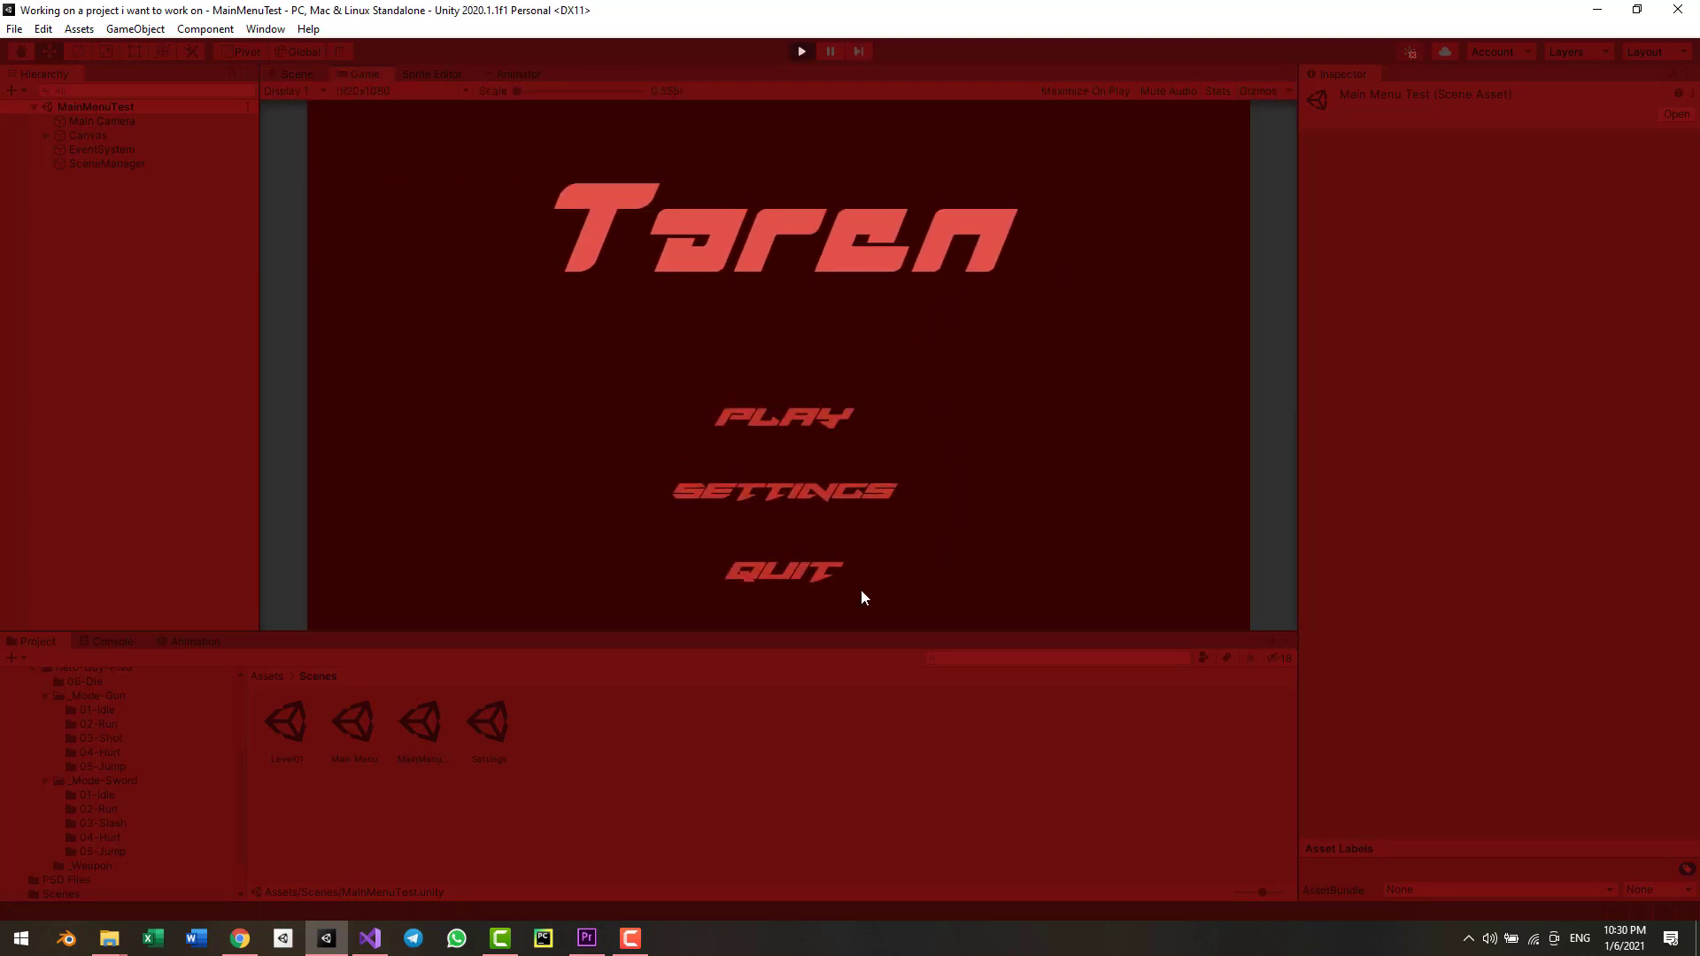
left_click(797, 575)
left_click(849, 497)
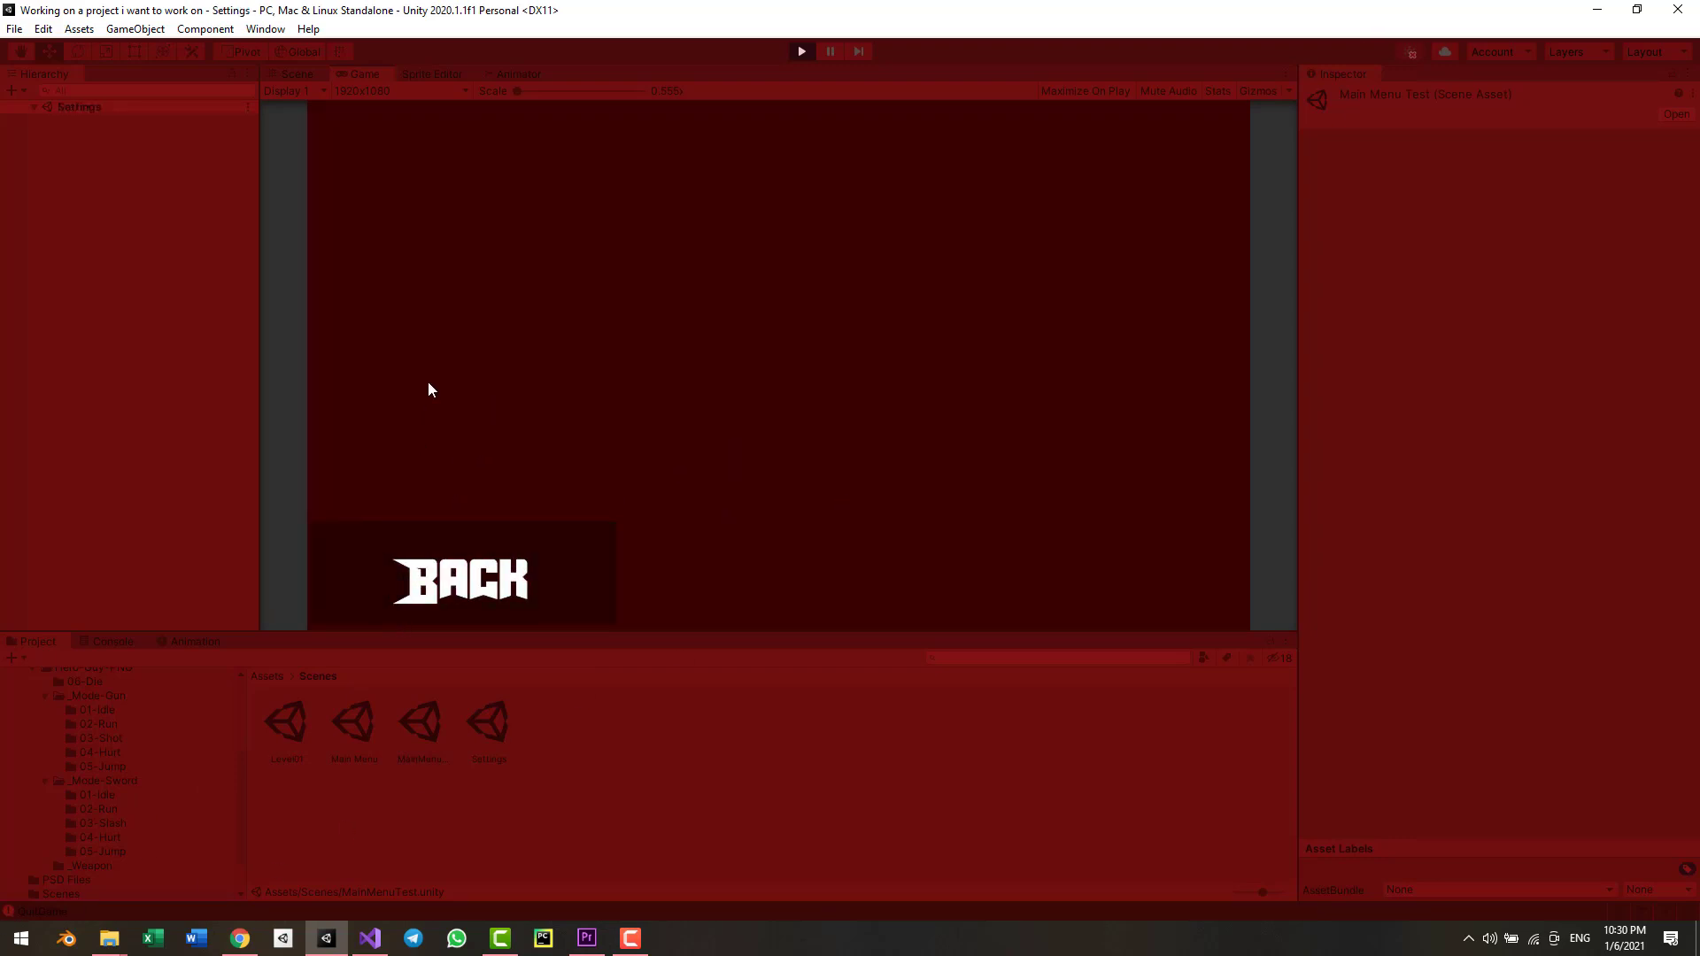
left_click(460, 613)
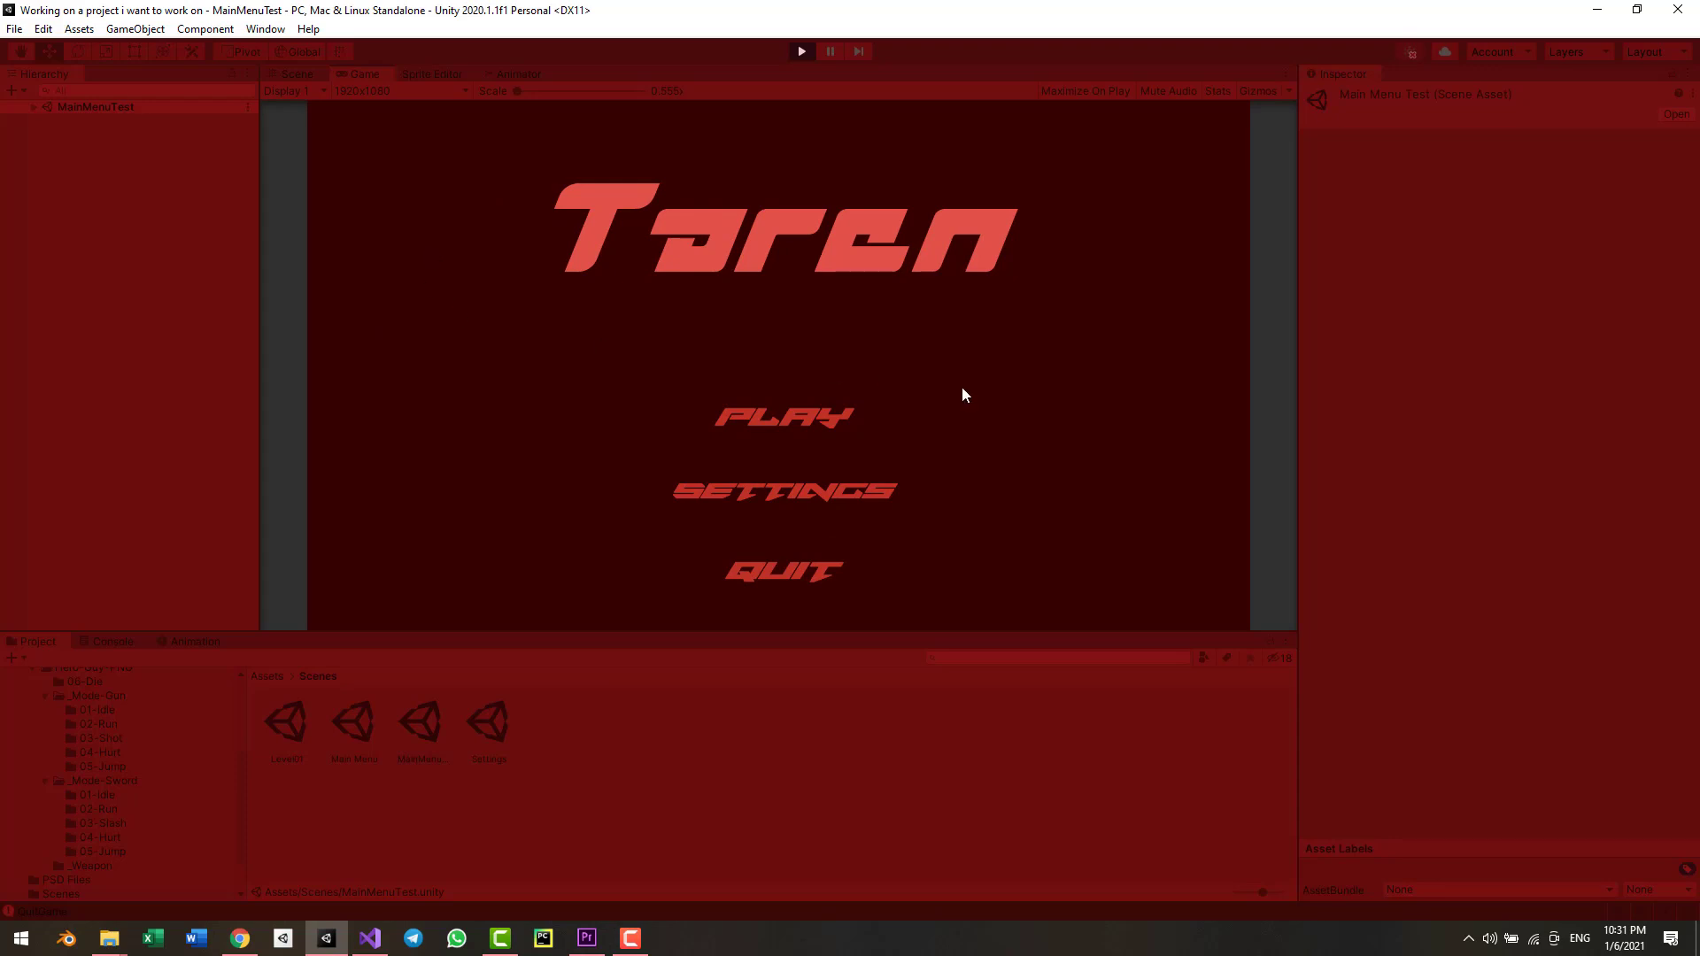
left_click(850, 417)
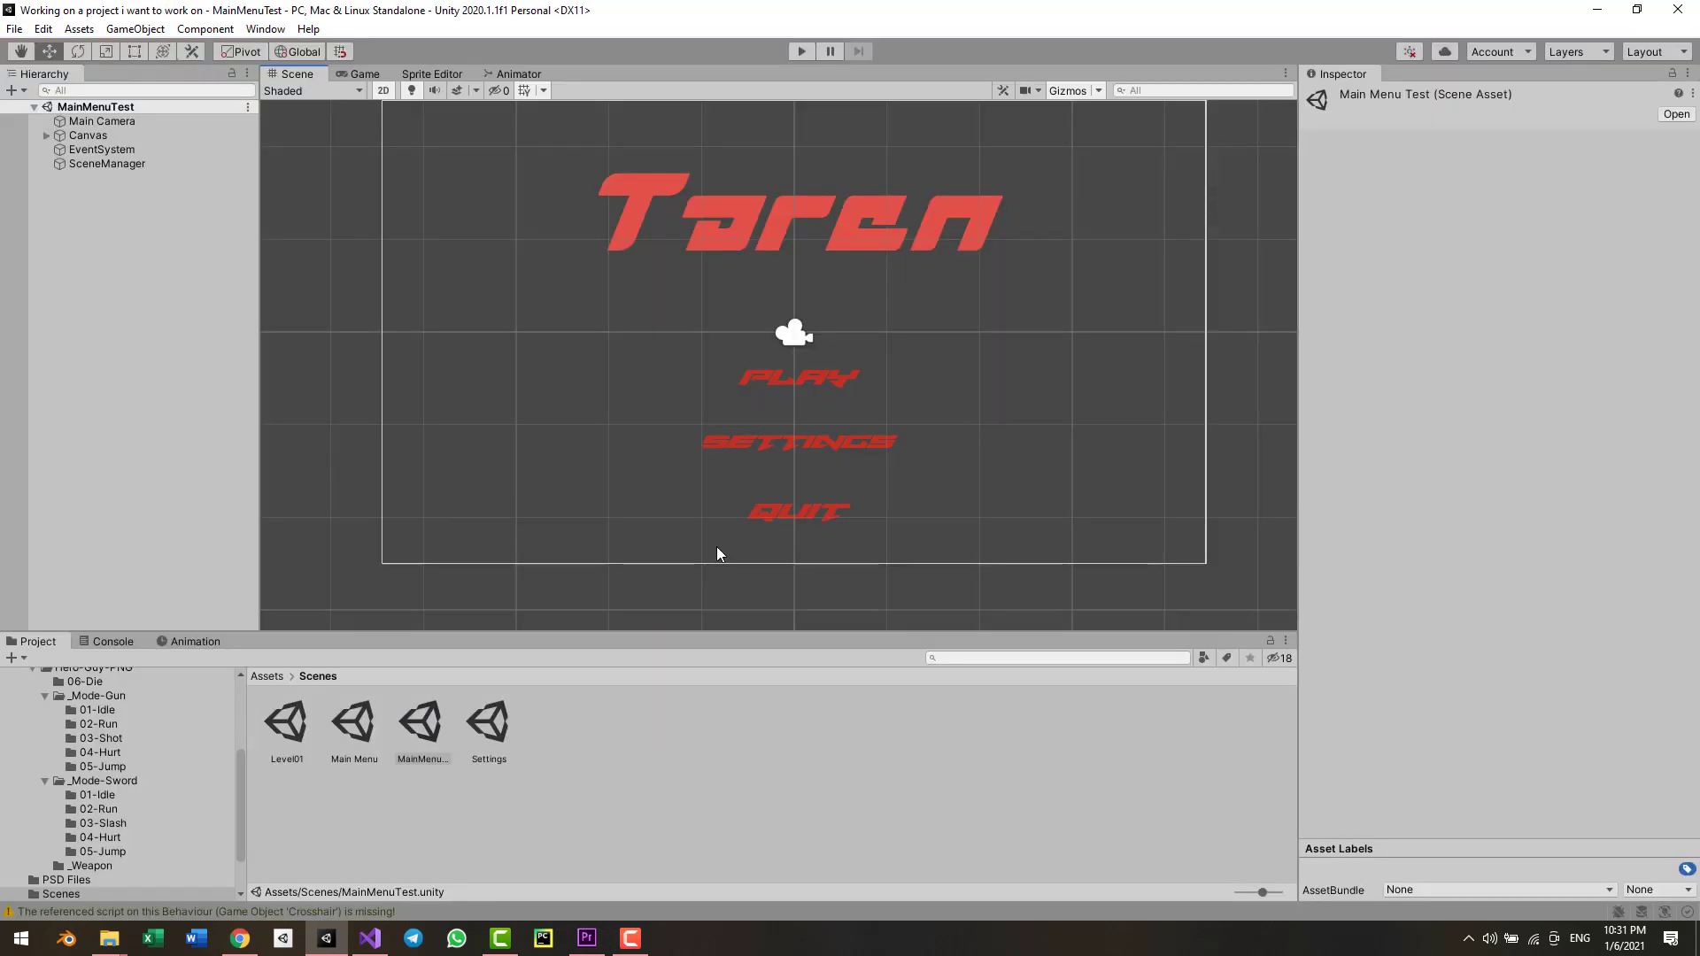
key("Right")
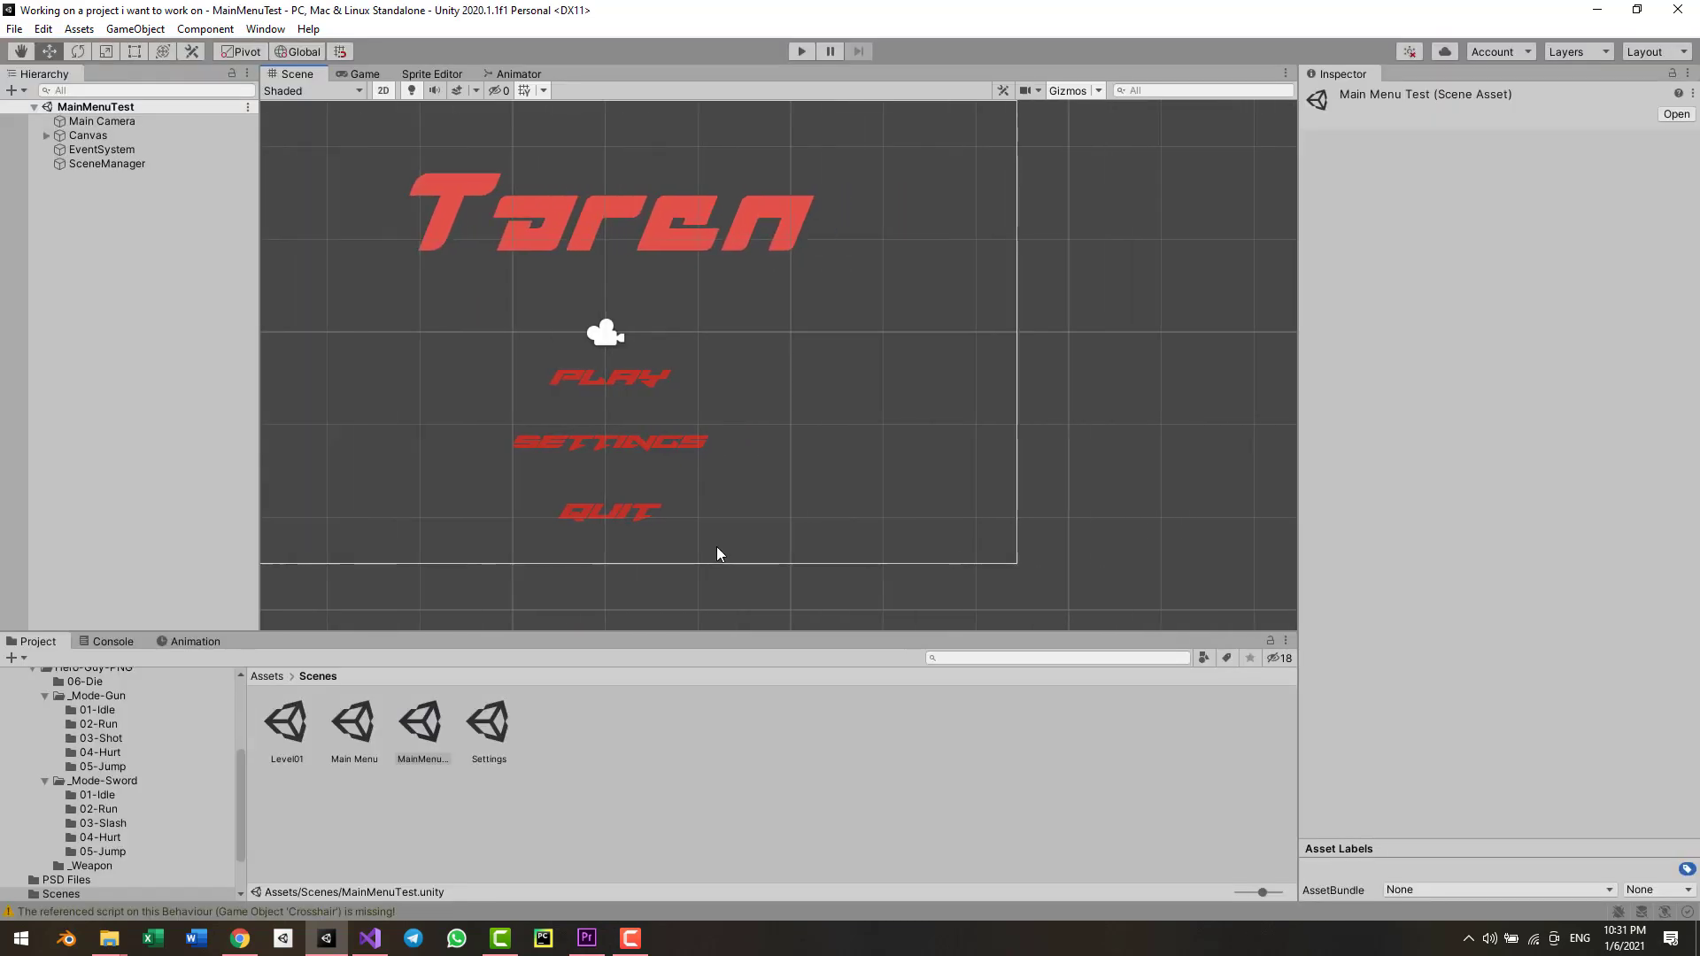
key("Left")
key("Right")
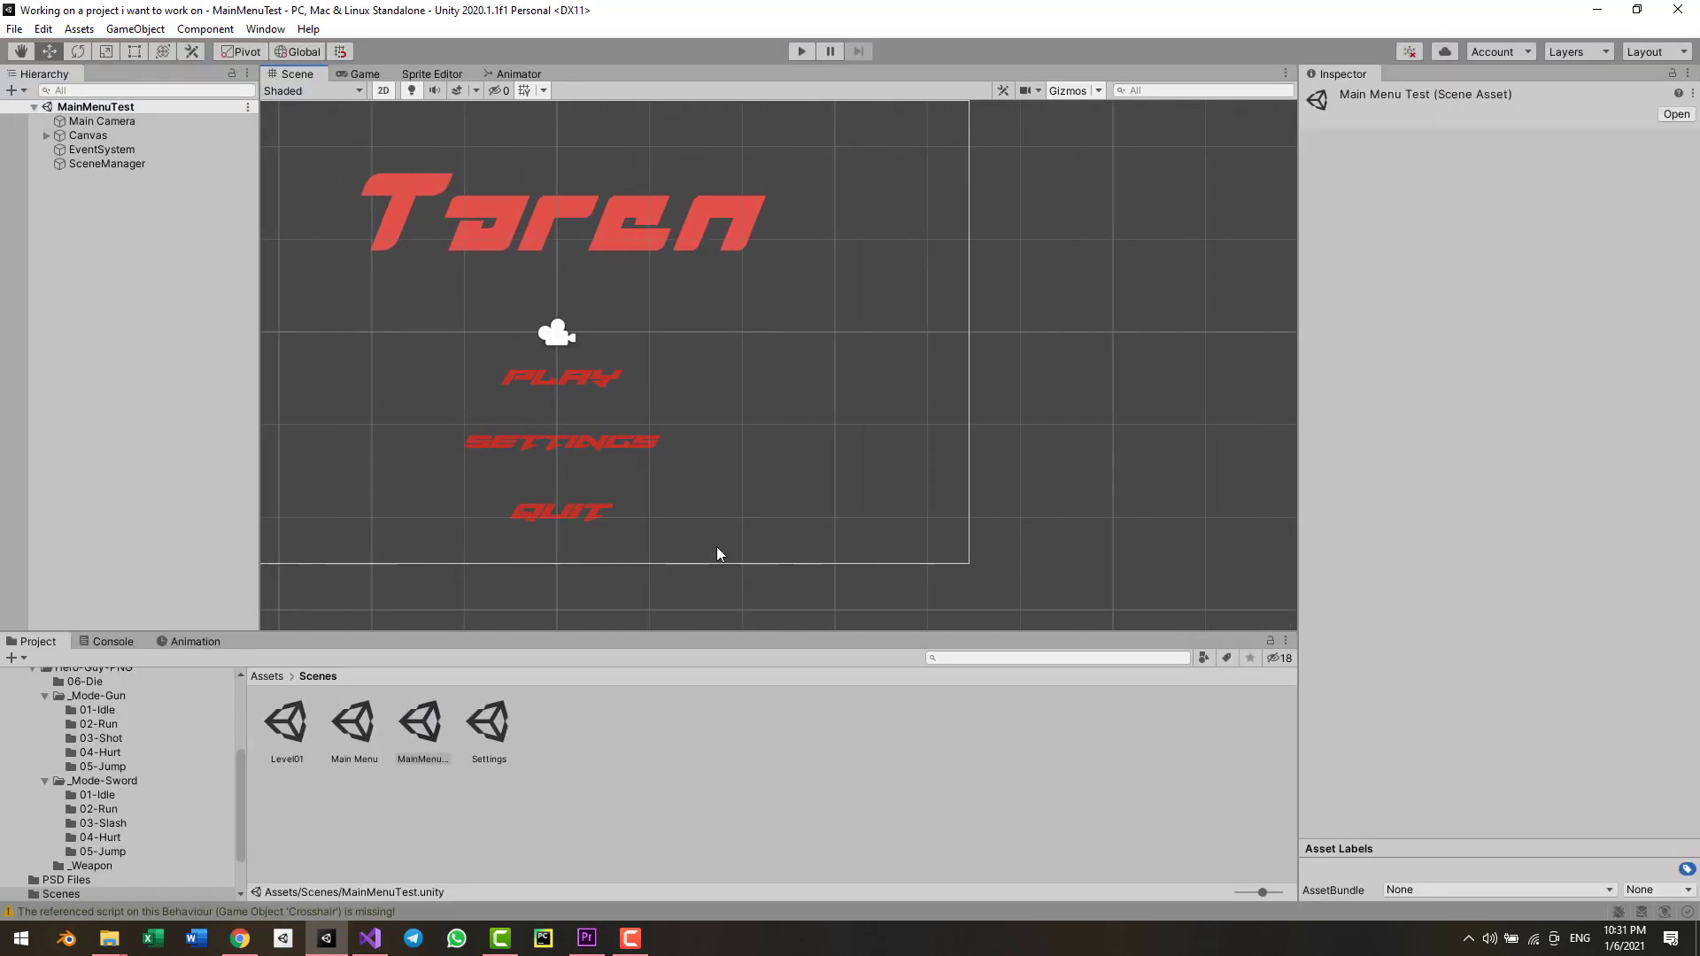
key("Down")
key("Left")
key("Up")
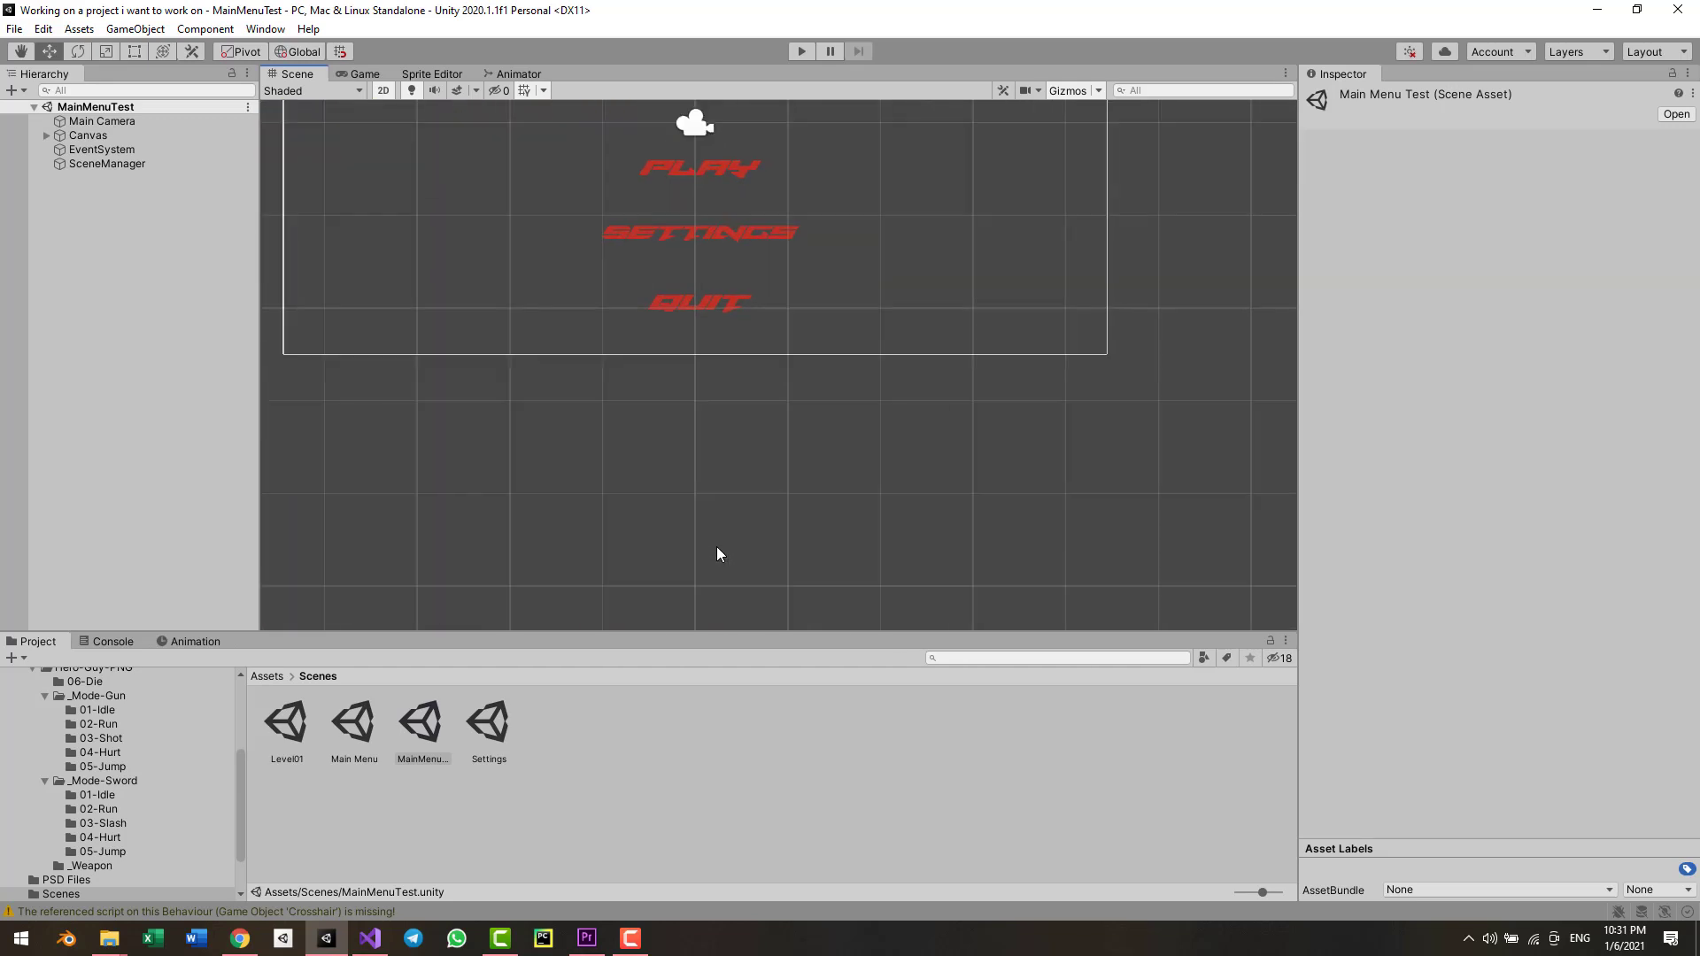
key("Right")
key("Down")
key("Right")
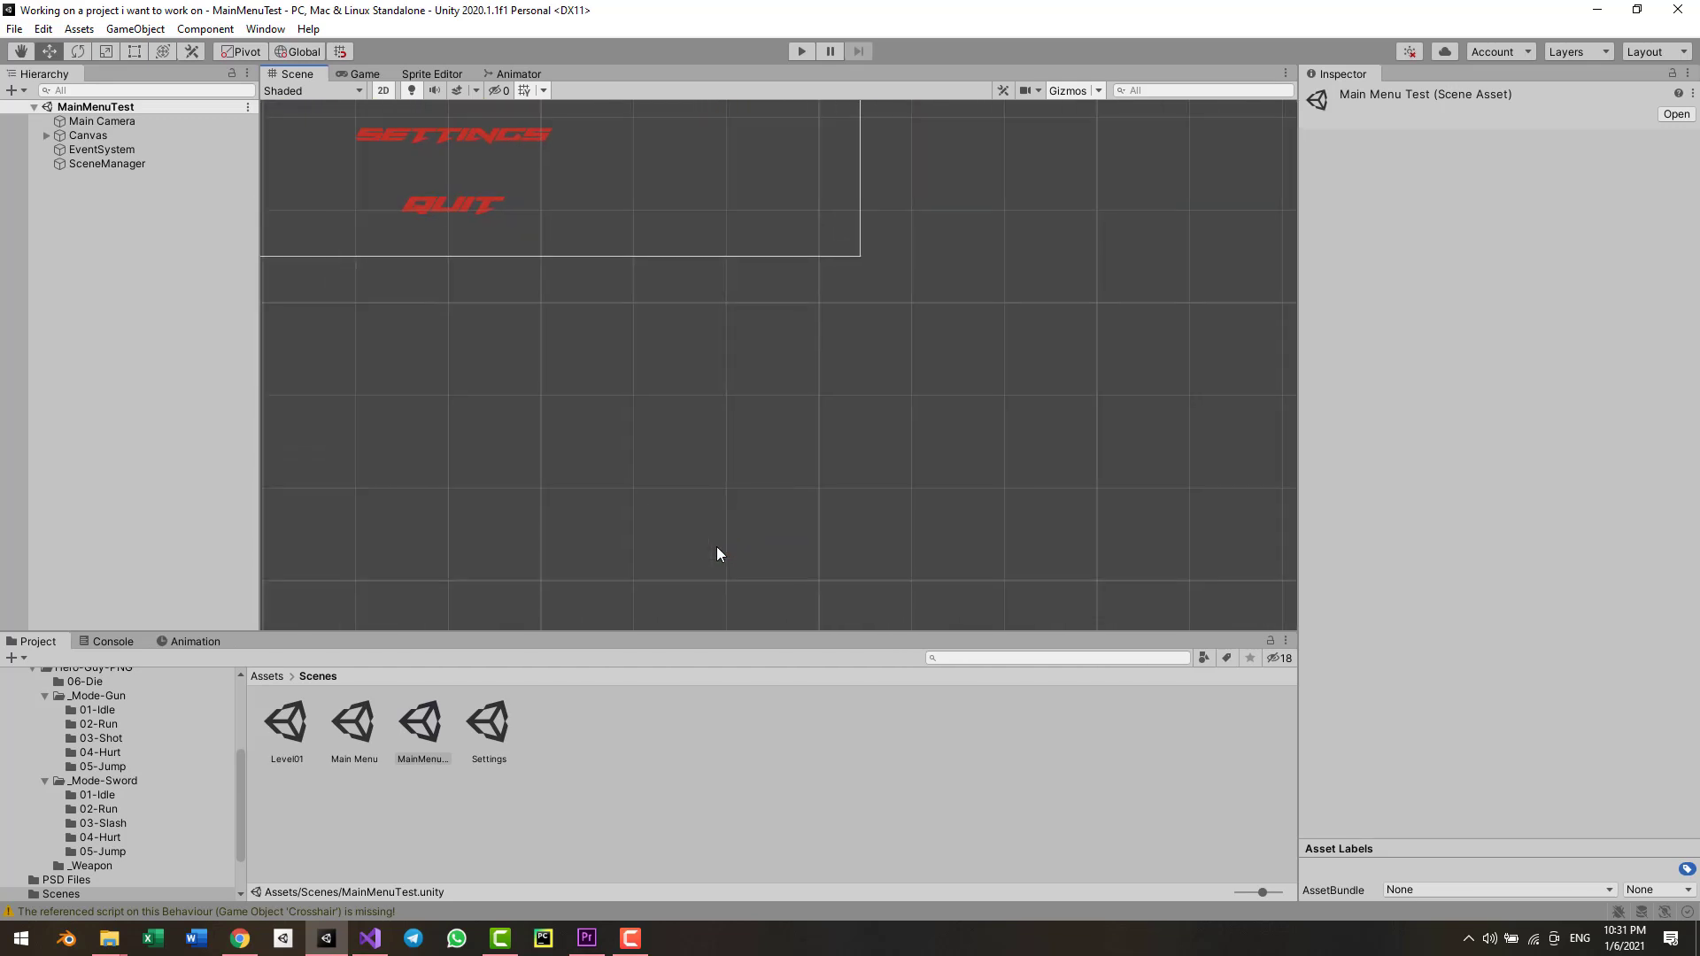
key("Up")
key("Left")
key("Right")
key("Up")
key("Left")
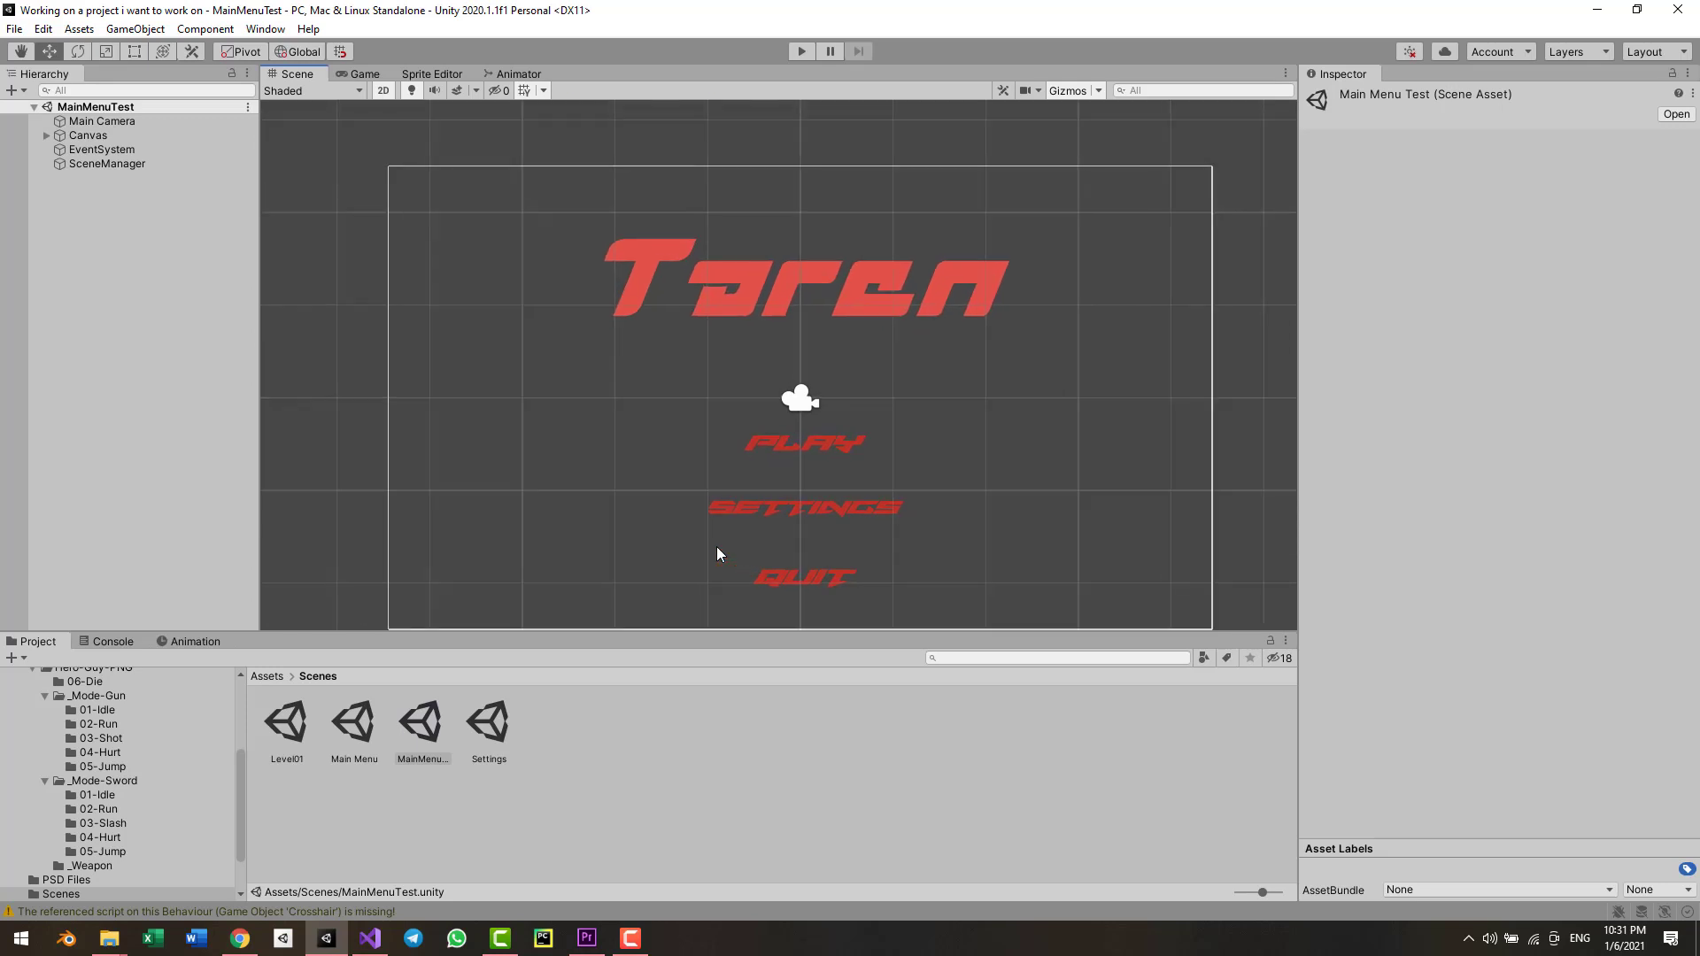
key("Down")
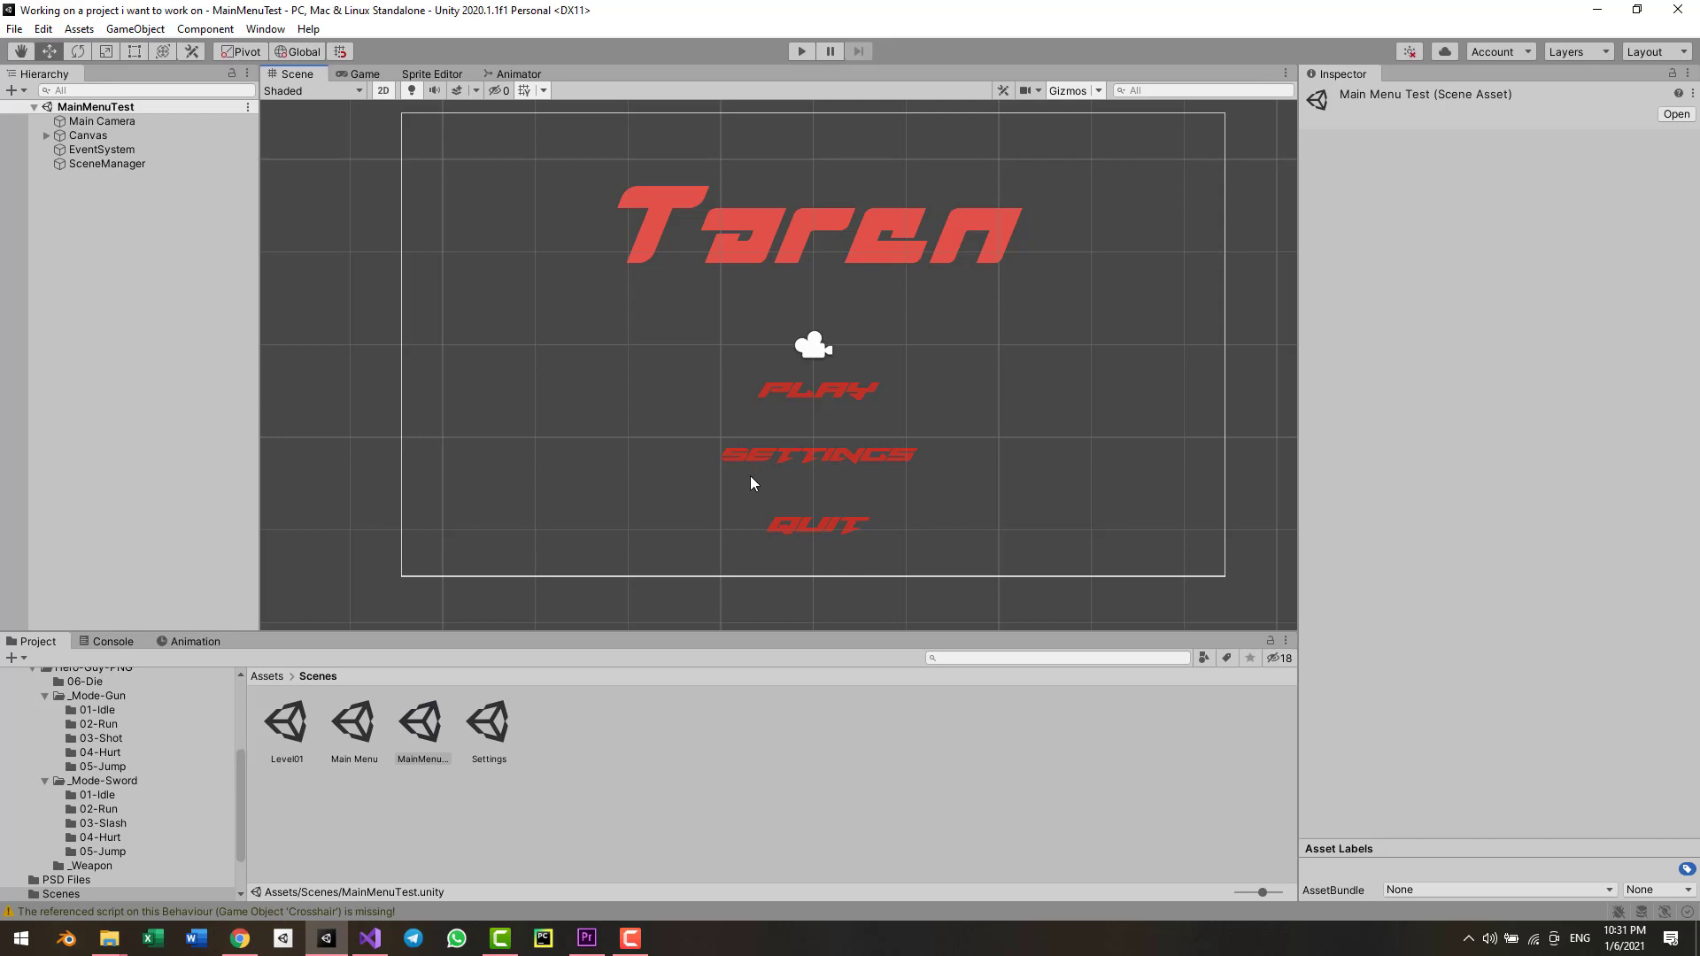
middle_click_drag(751, 476, 675, 505)
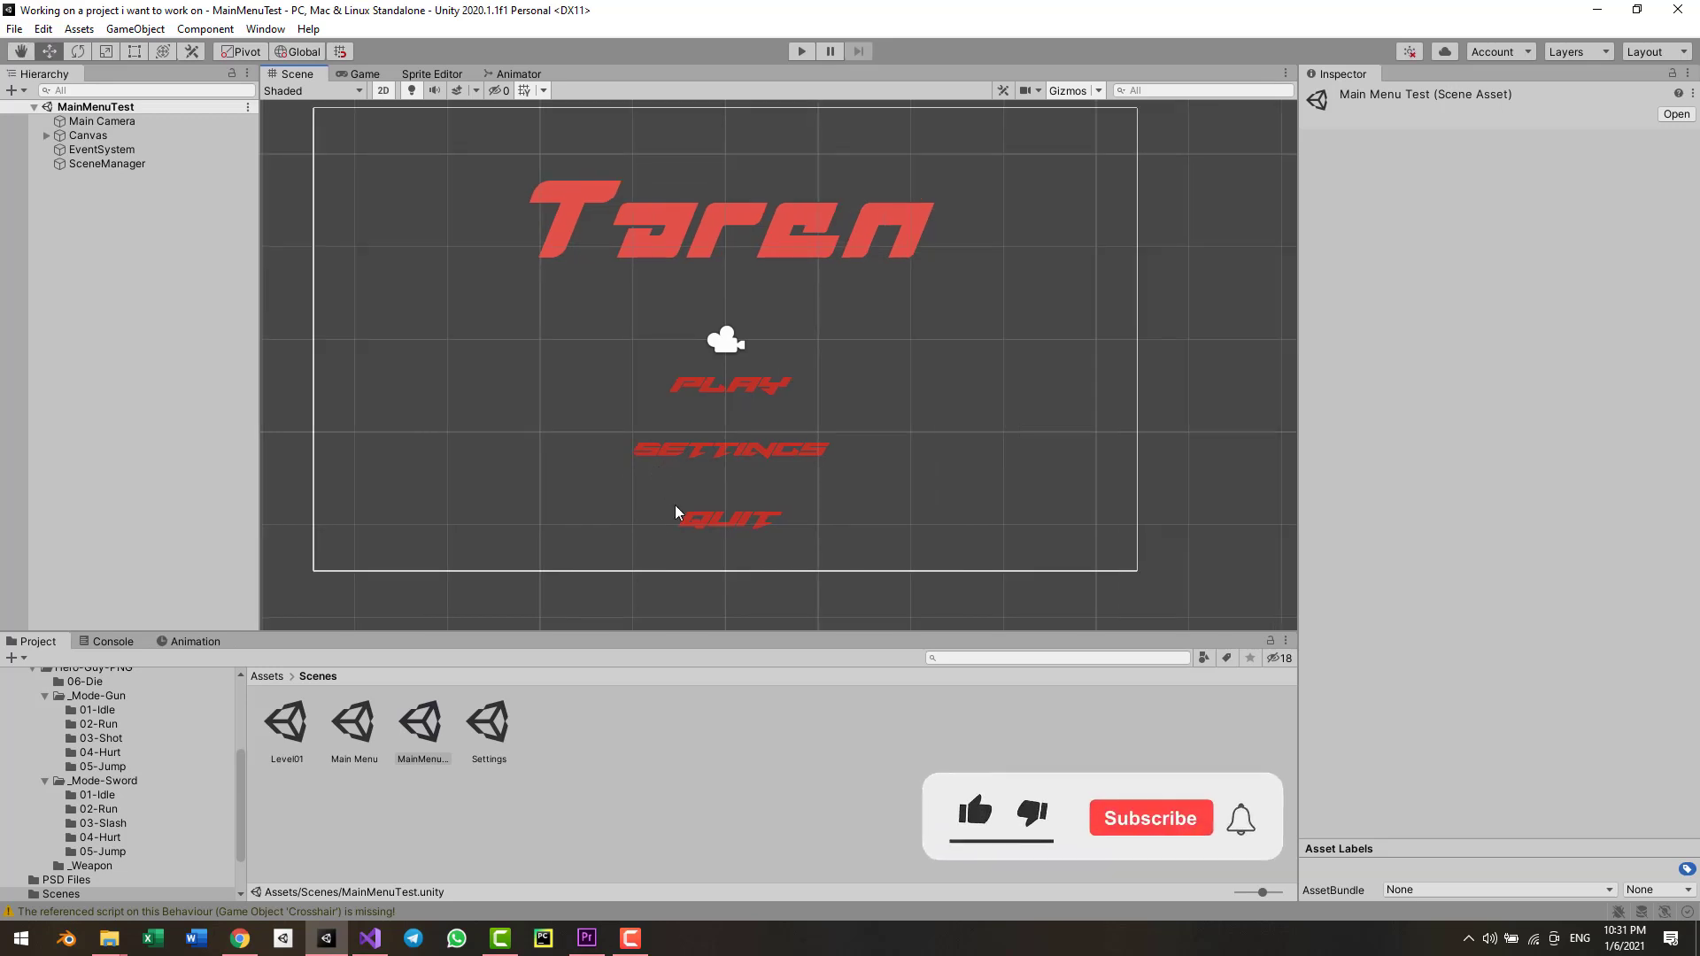